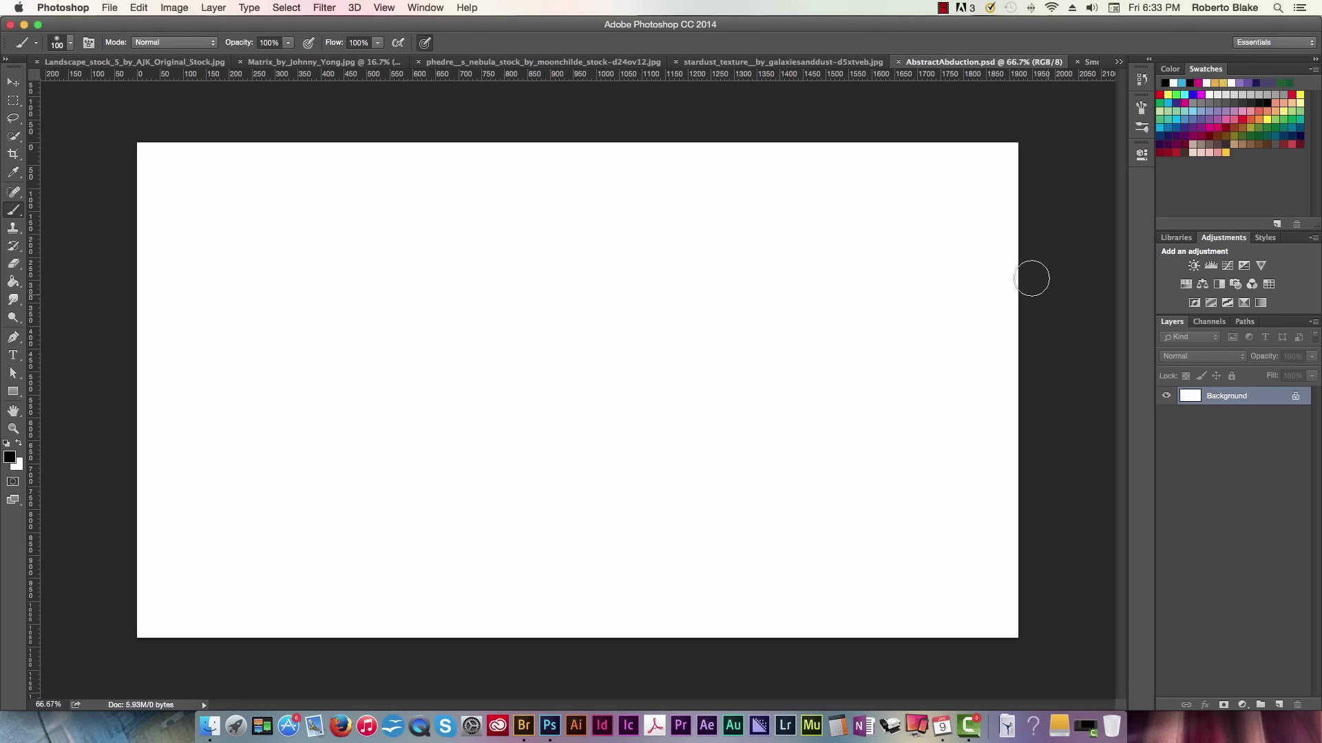
Select the man's whole figure in the Matrix photo with the Quick Selection tool
{"action": "left_click", "coordinate": [339, 63]}
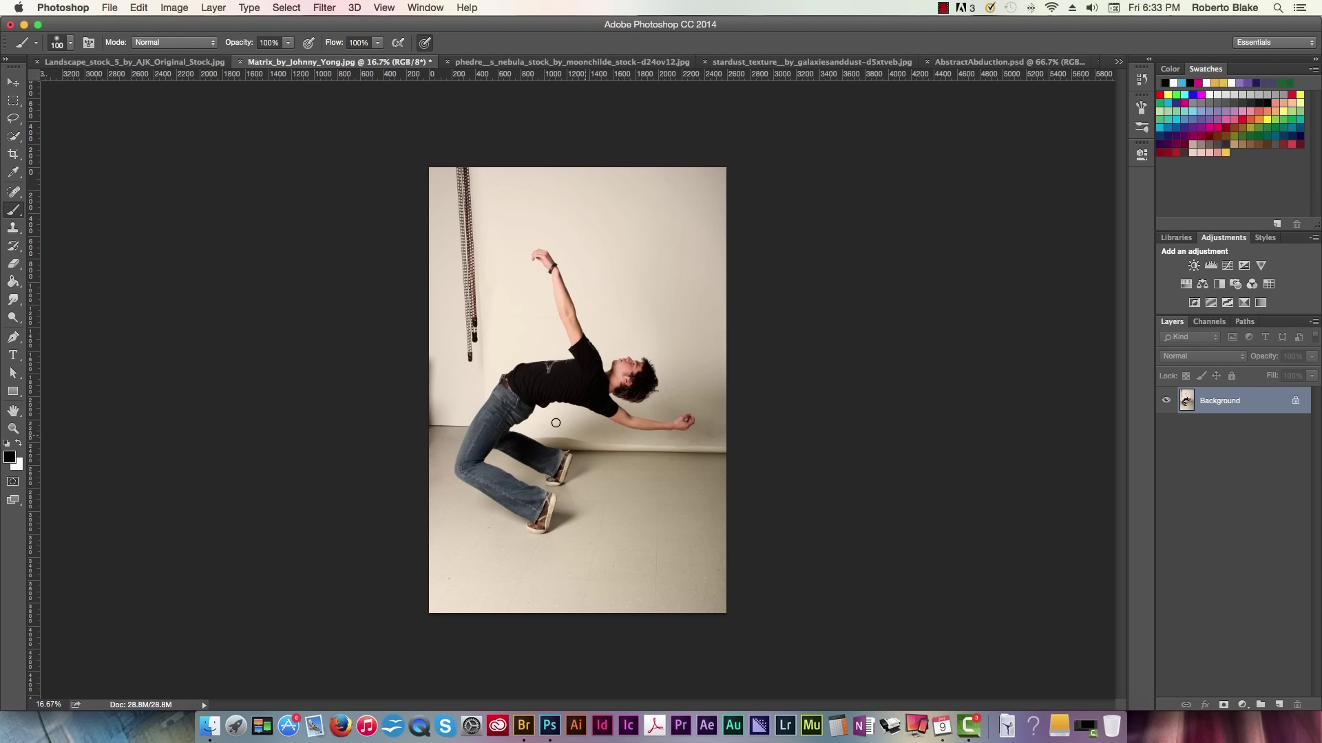
{"action": "key", "text": "z"}
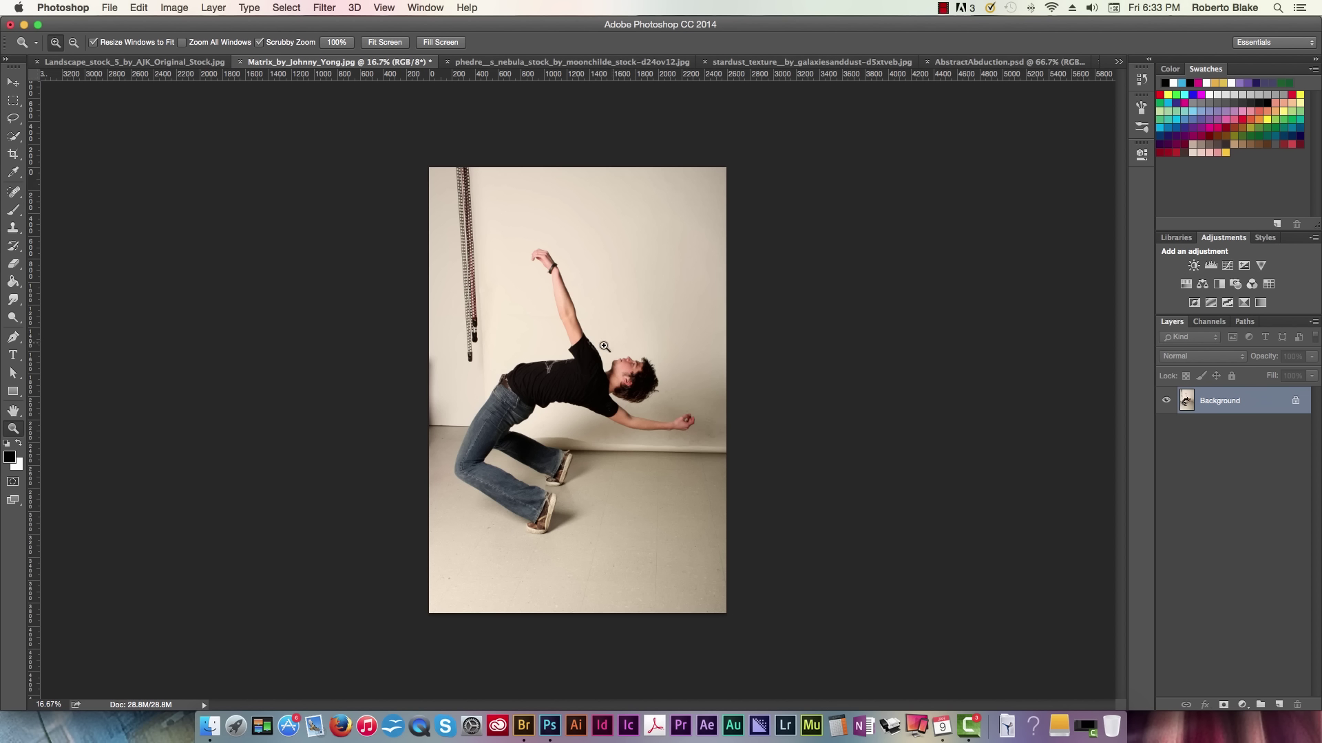
{"action": "left_click_drag", "start_coordinate": [582, 366], "coordinate": [641, 360]}
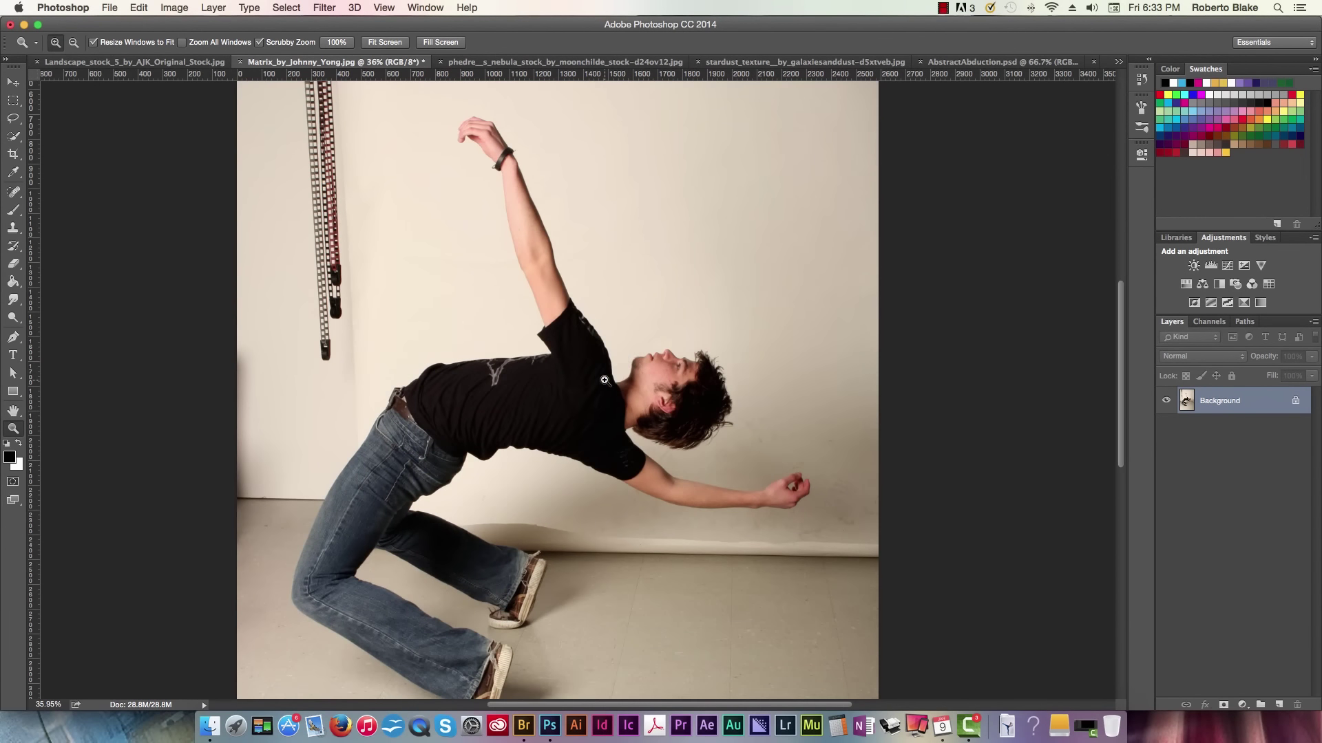
{"action": "key", "text": "w"}
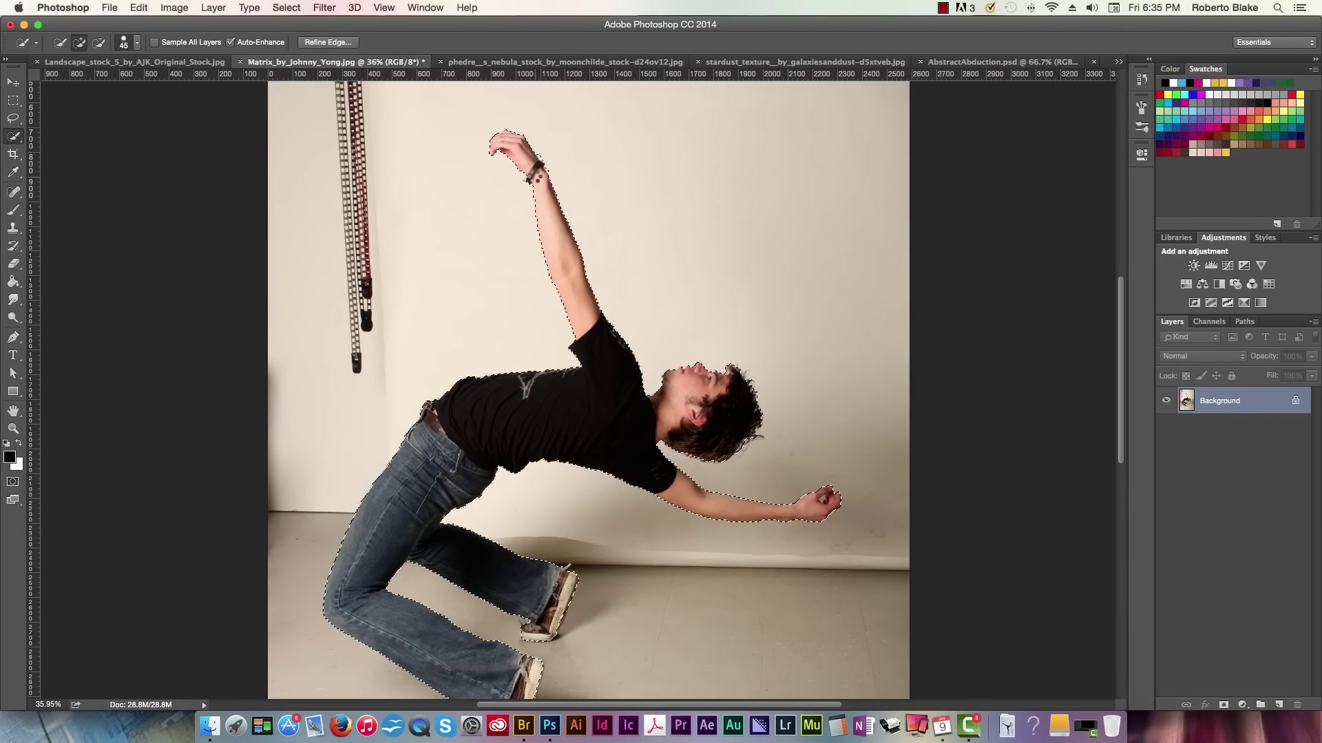
Refine the selection's edge with Smart Radius at 8.2 px and touch up the hair and the outstretched hand
{"action": "key", "text": "super+alt+r"}
{"action": "left_click_drag", "start_coordinate": [813, 420], "coordinate": [758, 401]}
{"action": "left_click_drag", "start_coordinate": [832, 460], "coordinate": [818, 487]}
{"action": "left_click", "coordinate": [941, 254]}
{"action": "left_click", "coordinate": [1009, 271]}
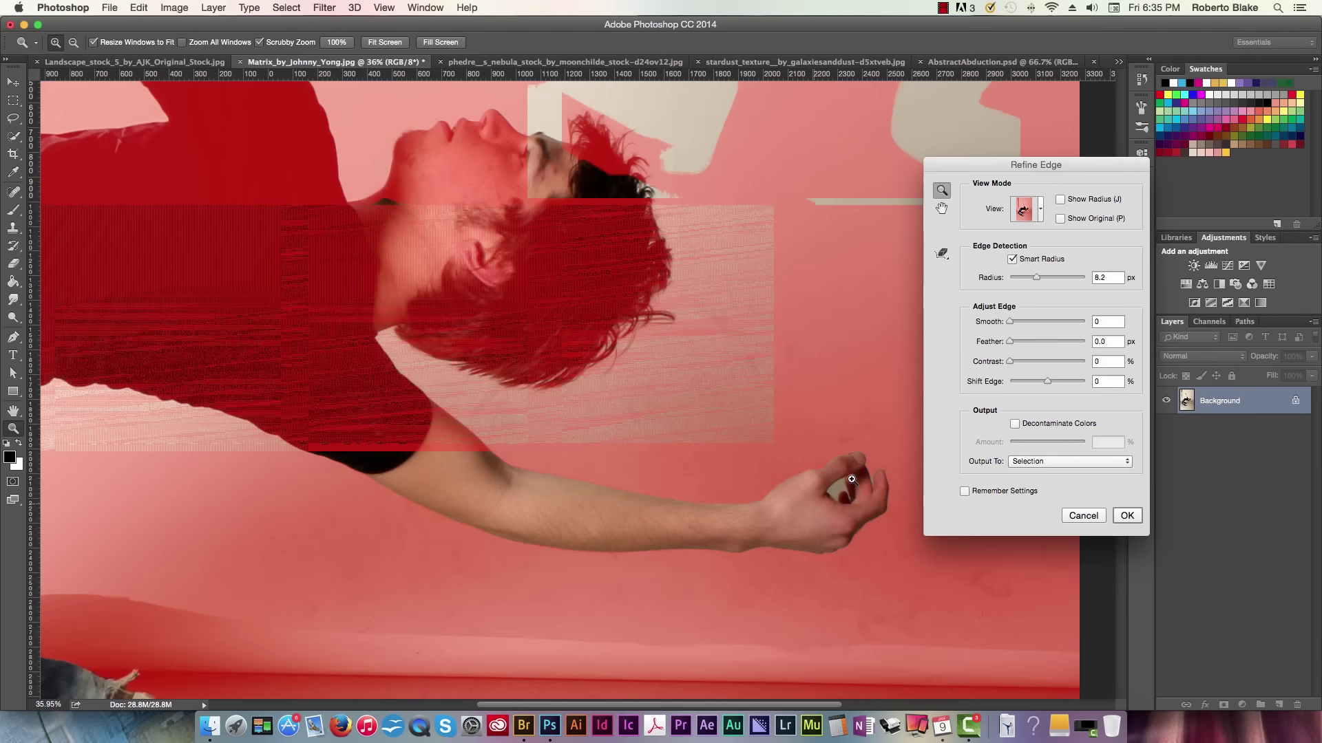
{"action": "key", "text": "e"}
{"action": "mouse_move", "coordinate": [760, 511]}
{"action": "left_mouse_down"}
{"action": "mouse_move", "coordinate": [774, 475]}
{"action": "mouse_move", "coordinate": [756, 542]}
{"action": "left_mouse_up"}
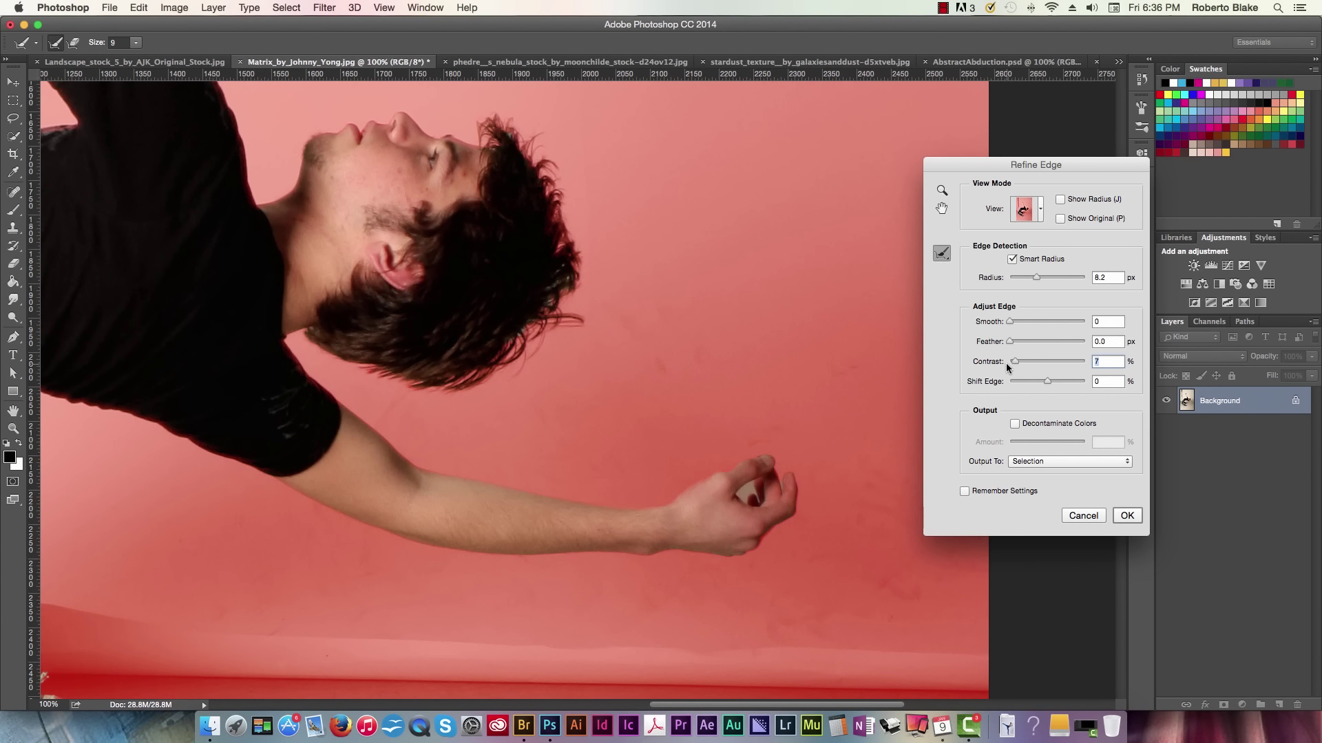
Decontaminate colors at 93%, output to New Layer with Layer Mask, and preview the refined cutout on layers
{"action": "left_click", "coordinate": [1014, 423]}
{"action": "left_click", "coordinate": [1025, 209]}
{"action": "left_click_drag", "start_coordinate": [724, 404], "coordinate": [591, 277]}
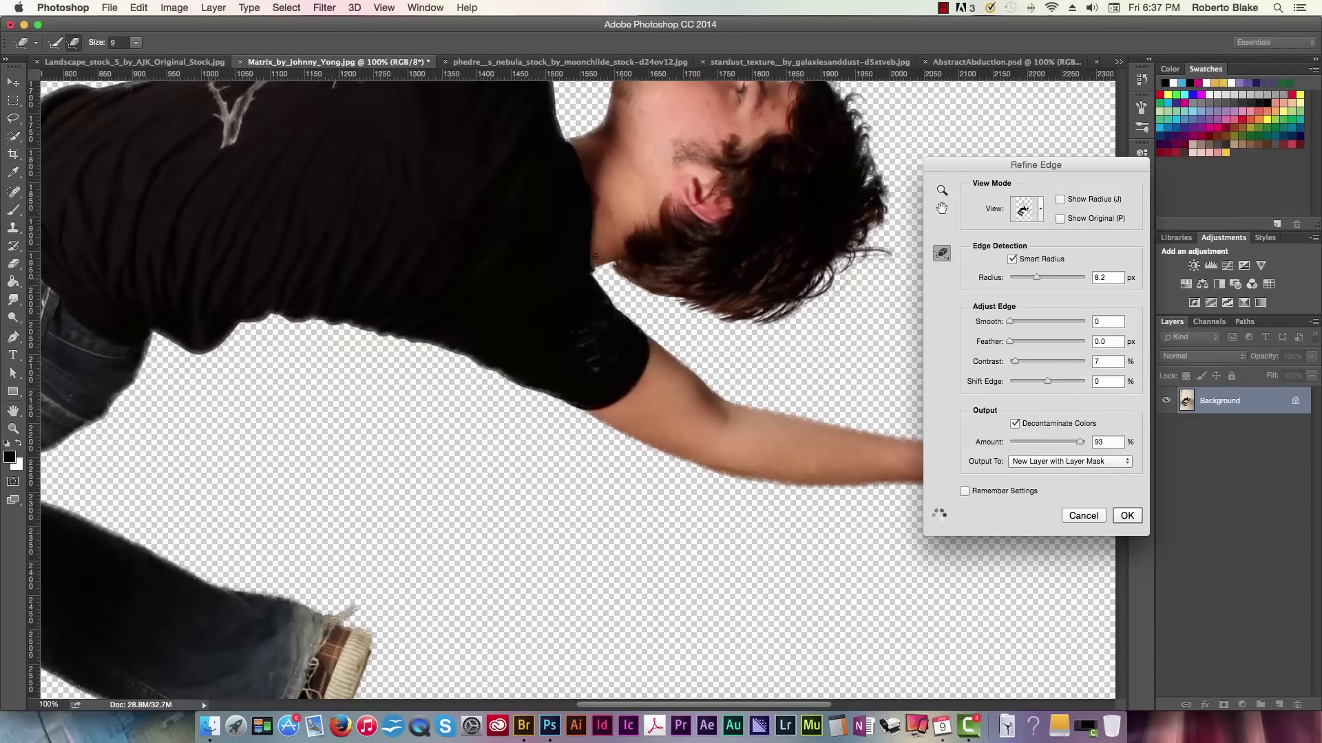
Erase refinements beneath the arm, torso and jeans, and set Contrast to 0% and Shift Edge to +16%
{"action": "left_click_drag", "start_coordinate": [566, 400], "coordinate": [308, 316]}
{"action": "left_click_drag", "start_coordinate": [150, 335], "coordinate": [100, 405]}
{"action": "left_click_drag", "start_coordinate": [1015, 362], "coordinate": [1053, 382]}
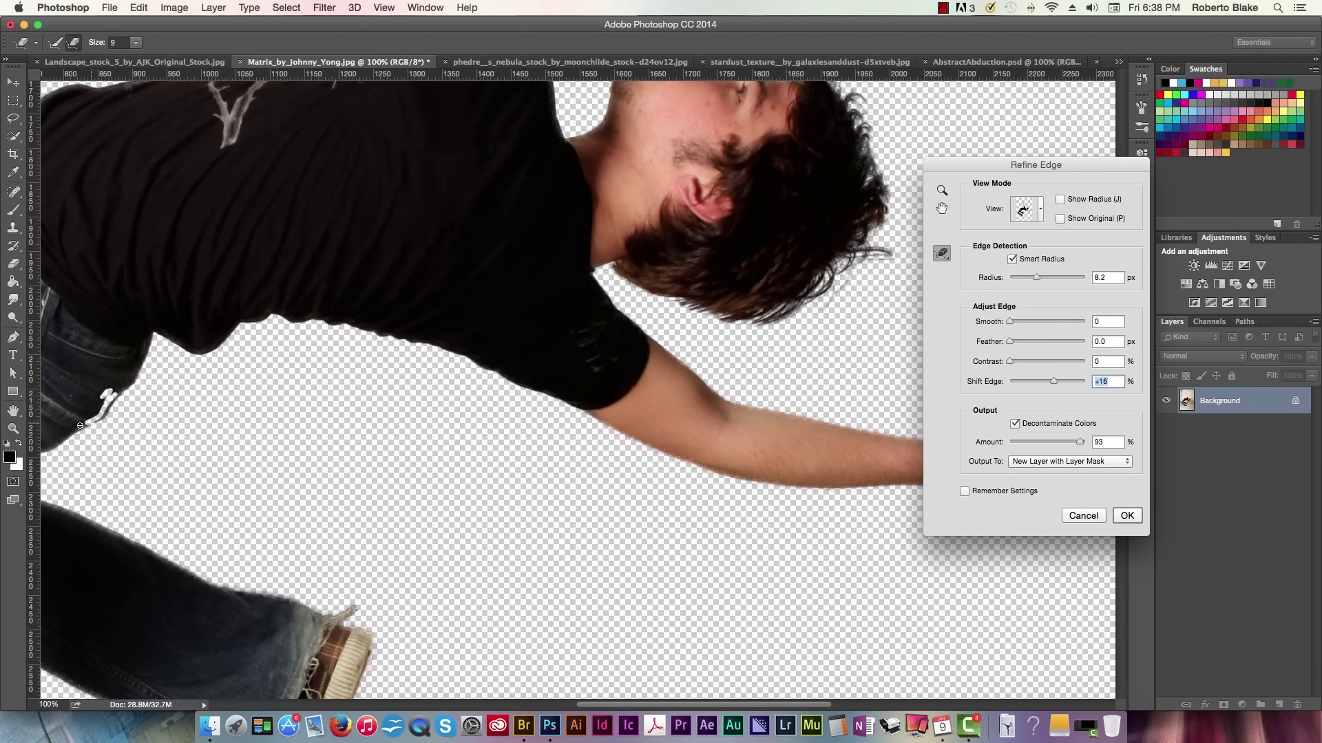
Erase the remaining edge refinements around the jeans, legs and body of the cutout
{"action": "left_click_drag", "start_coordinate": [100, 405], "coordinate": [404, 130]}
{"action": "mouse_move", "coordinate": [206, 641]}
{"action": "left_mouse_down"}
{"action": "mouse_move", "coordinate": [372, 365]}
{"action": "mouse_move", "coordinate": [183, 641]}
{"action": "left_mouse_up"}
{"action": "left_click_drag", "start_coordinate": [324, 174], "coordinate": [265, 194]}
{"action": "left_click_drag", "start_coordinate": [440, 457], "coordinate": [430, 447]}
{"action": "scroll", "coordinate": [431, 446], "scroll_direction": "up", "scroll_amount": 5}
{"action": "key", "text": "super+0"}
{"action": "left_click", "coordinate": [1025, 209]}
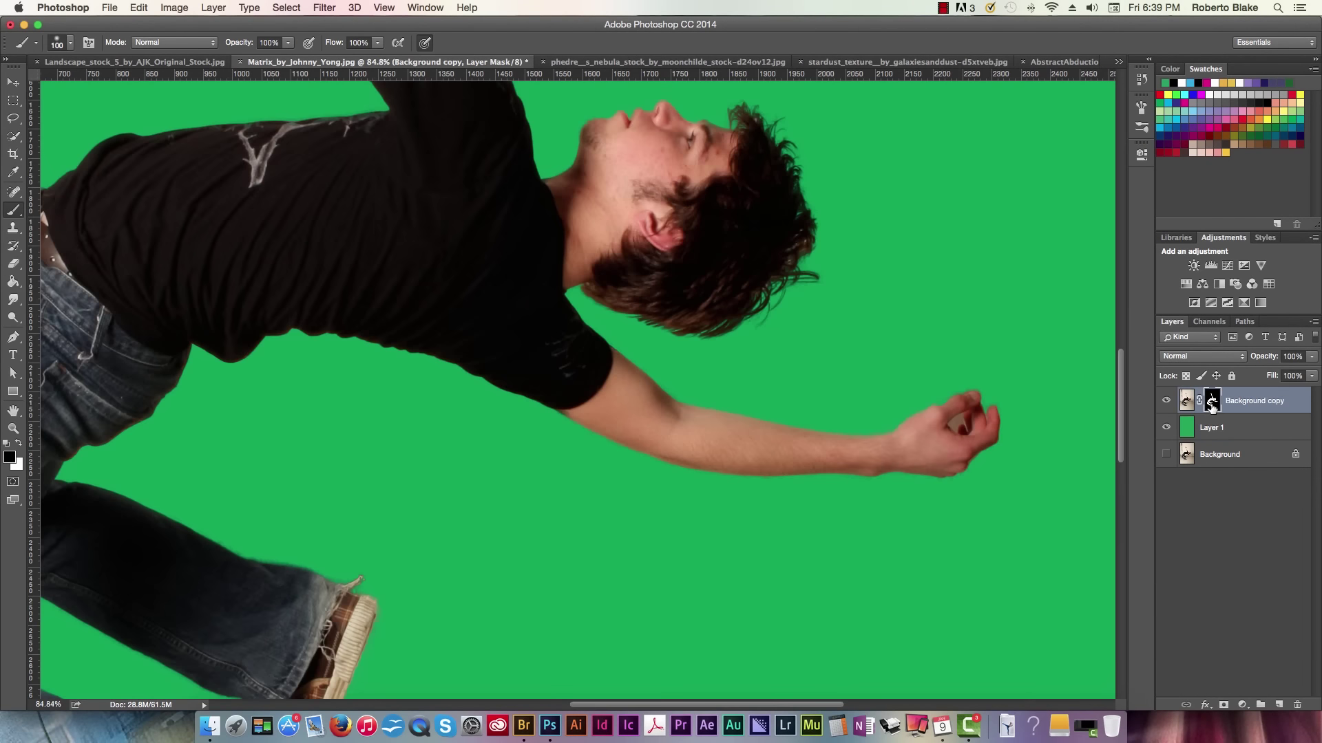
Display the cutout's layer mask alone and clean the outstretched forearm's edge with a small black brush, reduced to 15 px
{"action": "left_click", "coordinate": [1211, 404], "text": "alt"}
{"action": "key", "text": "bracketleft"}
{"action": "key", "text": "bracketleft"}
{"action": "key", "text": "bracketleft"}
{"action": "key", "text": "bracketleft"}
{"action": "key", "text": "bracketleft"}
{"action": "key", "text": "bracketleft"}
{"action": "key", "text": "bracketleft"}
{"action": "key", "text": "bracketleft"}
{"action": "key", "text": "bracketleft"}
{"action": "key", "text": "bracketleft"}
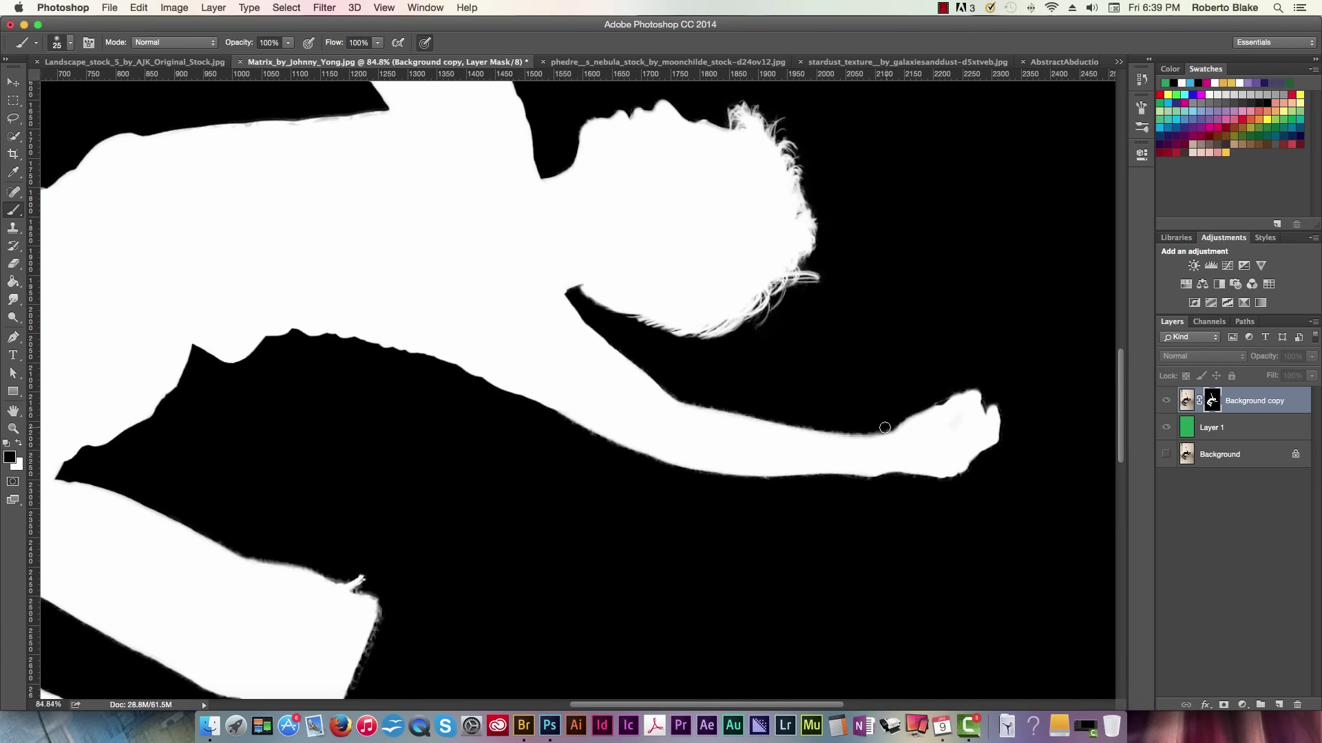
{"action": "left_click", "coordinate": [69, 43]}
{"action": "left_click_drag", "start_coordinate": [740, 415], "coordinate": [764, 420]}
{"action": "key", "text": "bracketleft"}
{"action": "key", "text": "bracketleft"}
{"action": "scroll", "coordinate": [763, 406], "scroll_direction": "up", "scroll_amount": 5}
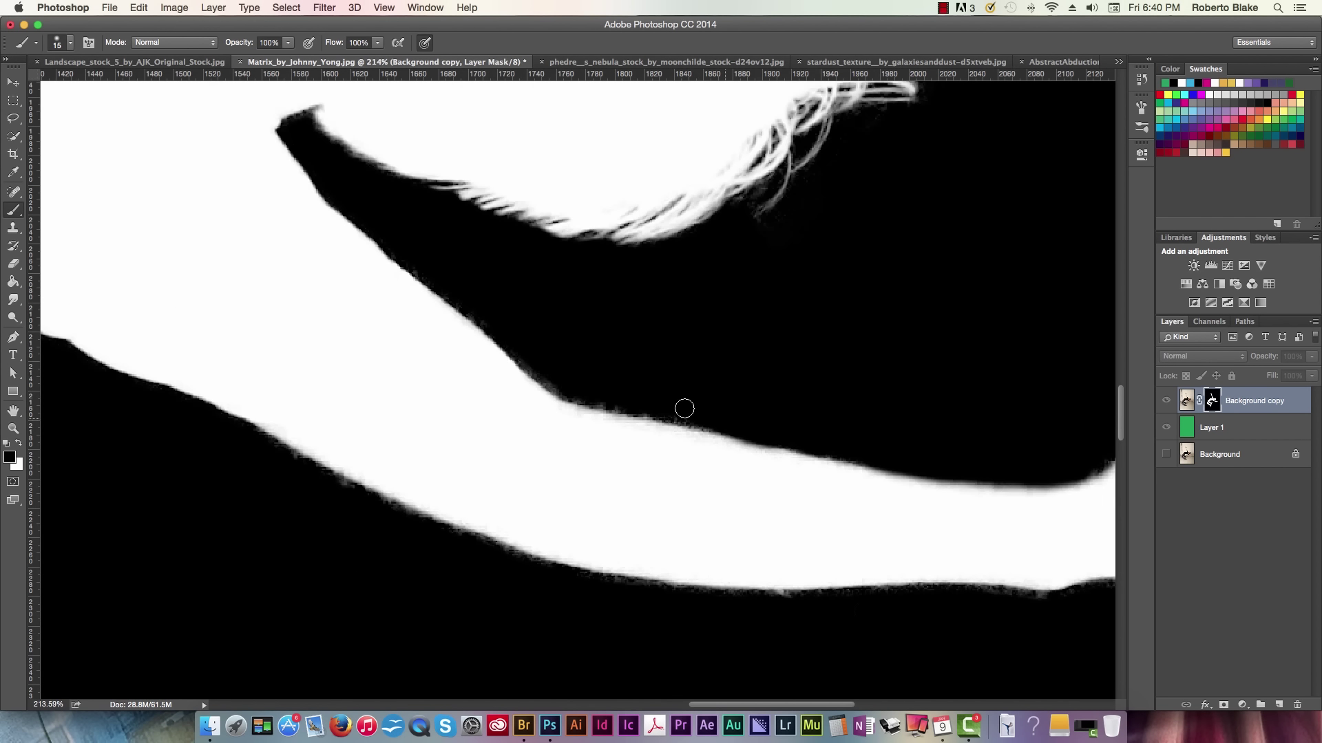
Paint the mask black along the upper and lower edges of the outstretched arm to sharpen its outline
{"action": "left_click_drag", "start_coordinate": [556, 386], "coordinate": [508, 353]}
{"action": "left_click_drag", "start_coordinate": [766, 591], "coordinate": [824, 594]}
{"action": "left_click_drag", "start_coordinate": [53, 127], "coordinate": [664, 363]}
{"action": "key", "text": "super+minus"}
{"action": "key", "text": "super+minus"}
{"action": "key", "text": "super+minus"}
{"action": "key", "text": "super+minus"}
{"action": "scroll", "coordinate": [531, 471], "scroll_direction": "up", "scroll_amount": 3}
{"action": "scroll", "coordinate": [275, 283], "scroll_direction": "up", "scroll_amount": 2}
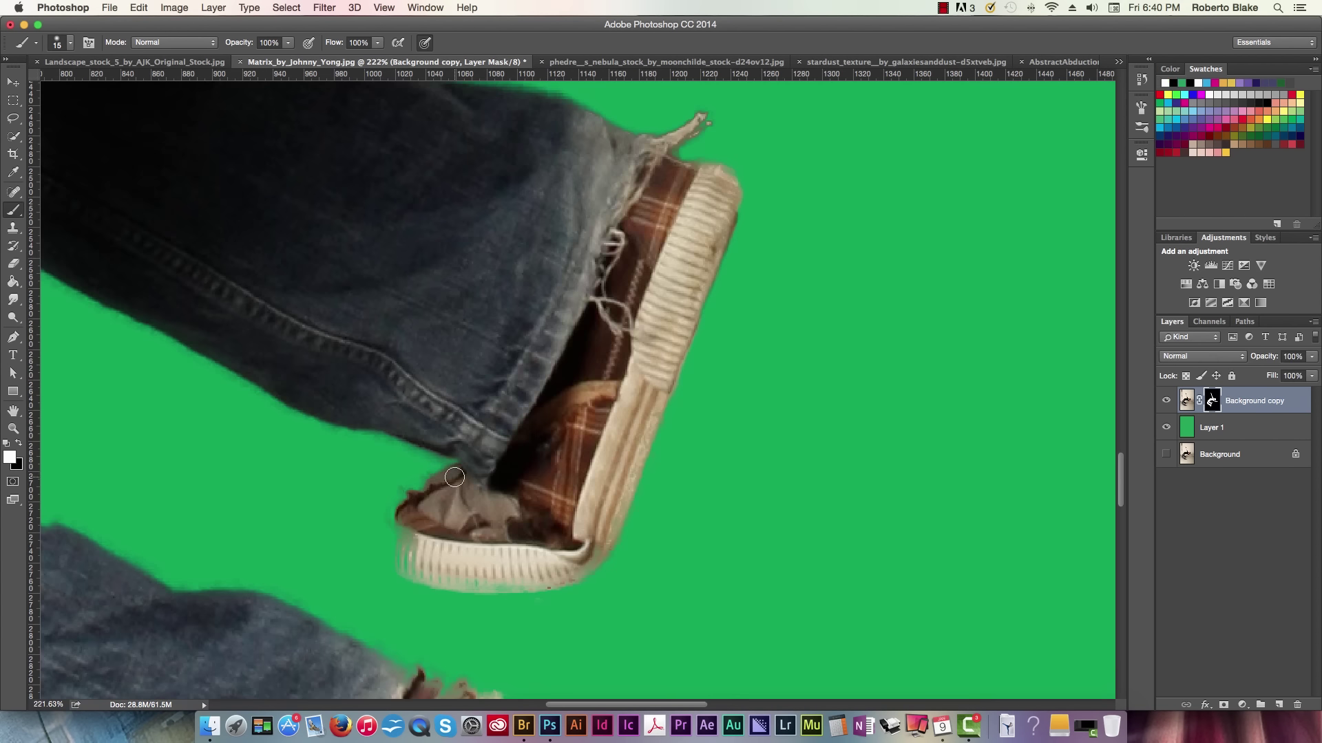
Touch up the mask around the rear trouser cuff and shoe, alternating between black and white paint
{"action": "key", "text": "x"}
{"action": "key", "text": "x"}
{"action": "mouse_move", "coordinate": [411, 561]}
{"action": "left_mouse_down"}
{"action": "mouse_move", "coordinate": [527, 588]}
{"action": "mouse_move", "coordinate": [406, 559]}
{"action": "left_mouse_up"}
Clean the mask around the rear leg and both shoes against the green backdrop, painting with black and white
{"action": "key", "text": "x"}
{"action": "key", "text": "x"}
{"action": "key", "text": "x"}
{"action": "key", "text": "x"}
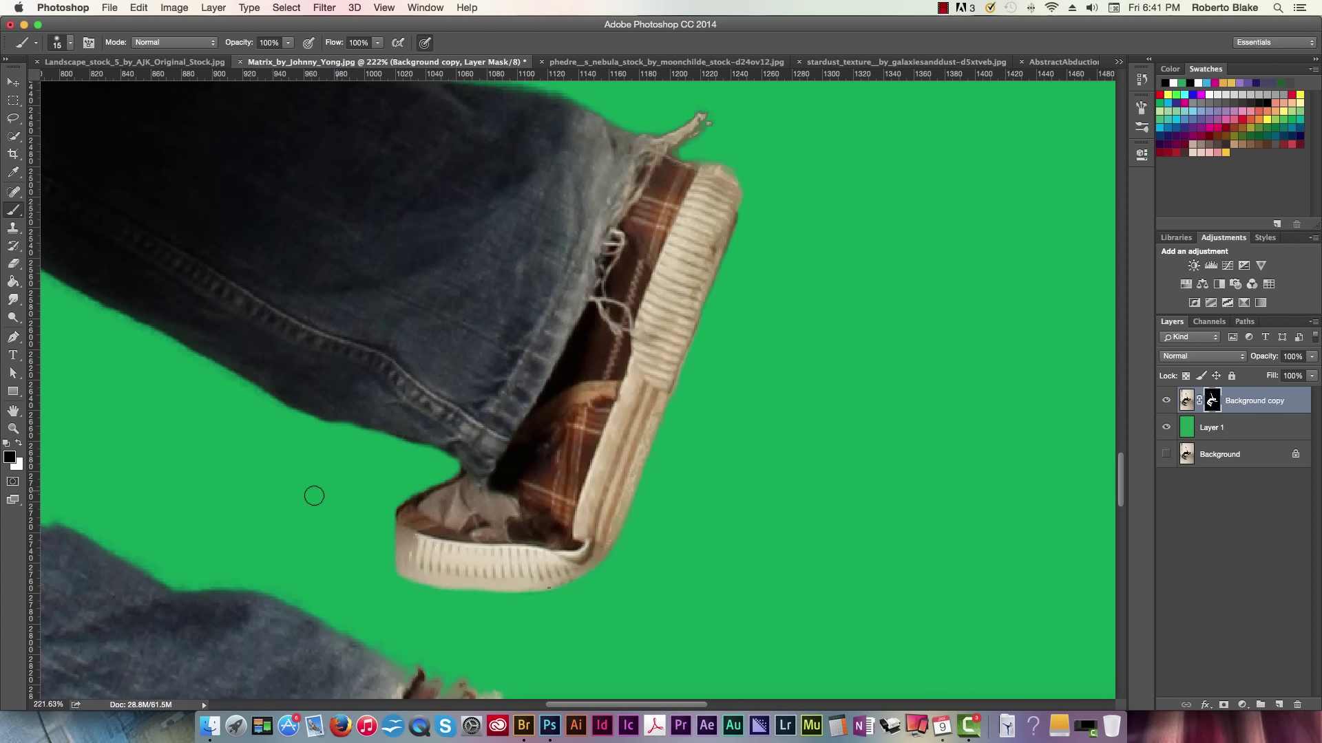
{"action": "left_click_drag", "start_coordinate": [312, 495], "coordinate": [590, 147]}
{"action": "mouse_move", "coordinate": [798, 355]}
{"action": "left_mouse_down"}
{"action": "mouse_move", "coordinate": [510, 224]}
{"action": "mouse_move", "coordinate": [311, 157]}
{"action": "left_mouse_up"}
{"action": "key", "text": "x"}
{"action": "left_click_drag", "start_coordinate": [802, 382], "coordinate": [850, 159]}
{"action": "key", "text": "x"}
{"action": "mouse_move", "coordinate": [469, 590]}
{"action": "left_mouse_down"}
{"action": "mouse_move", "coordinate": [685, 671]}
{"action": "mouse_move", "coordinate": [561, 671]}
{"action": "left_mouse_up"}
Paint the mask black along the underside of the front trouser leg and continue up to the waist
{"action": "key", "text": "x"}
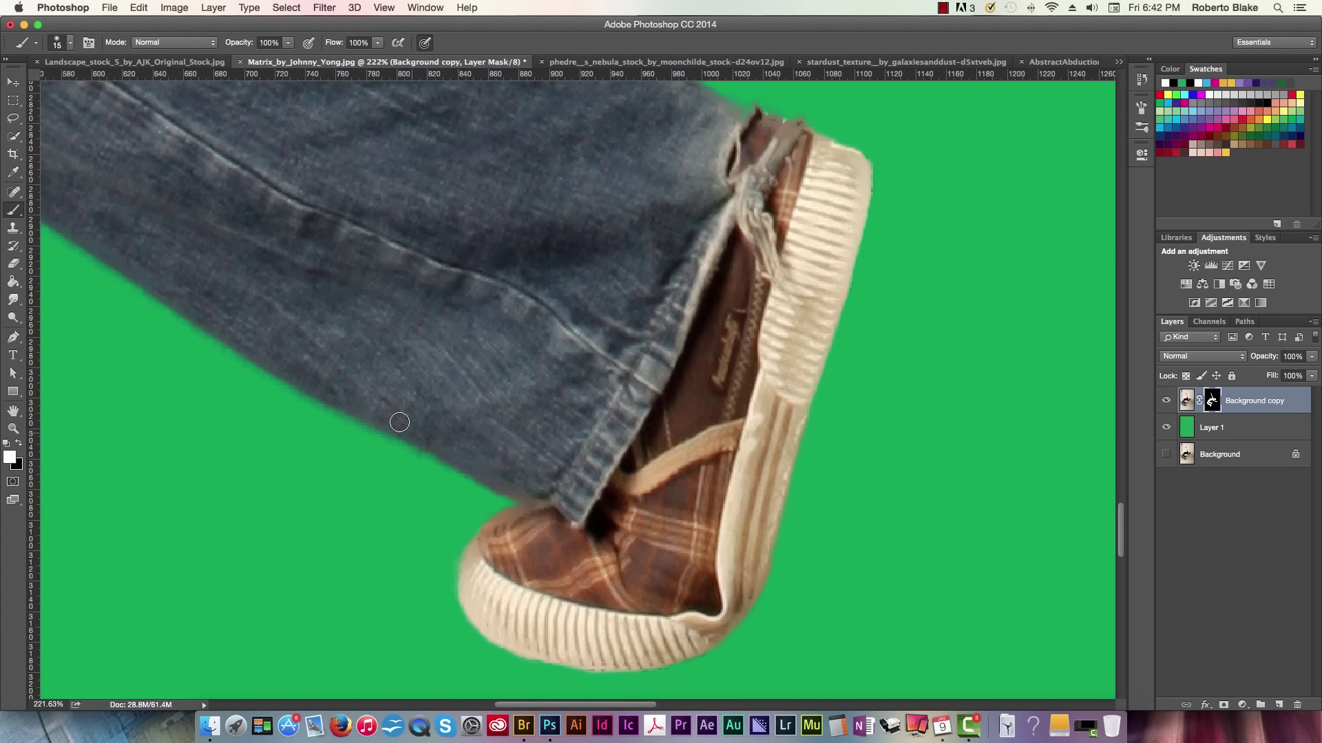
{"action": "key", "text": "x"}
{"action": "left_click_drag", "start_coordinate": [516, 501], "coordinate": [266, 378]}
{"action": "left_click_drag", "start_coordinate": [144, 282], "coordinate": [676, 418]}
{"action": "left_click_drag", "start_coordinate": [185, 134], "coordinate": [193, 675]}
{"action": "left_click_drag", "start_coordinate": [420, 103], "coordinate": [427, 675]}
{"action": "left_click_drag", "start_coordinate": [702, 117], "coordinate": [360, 605]}
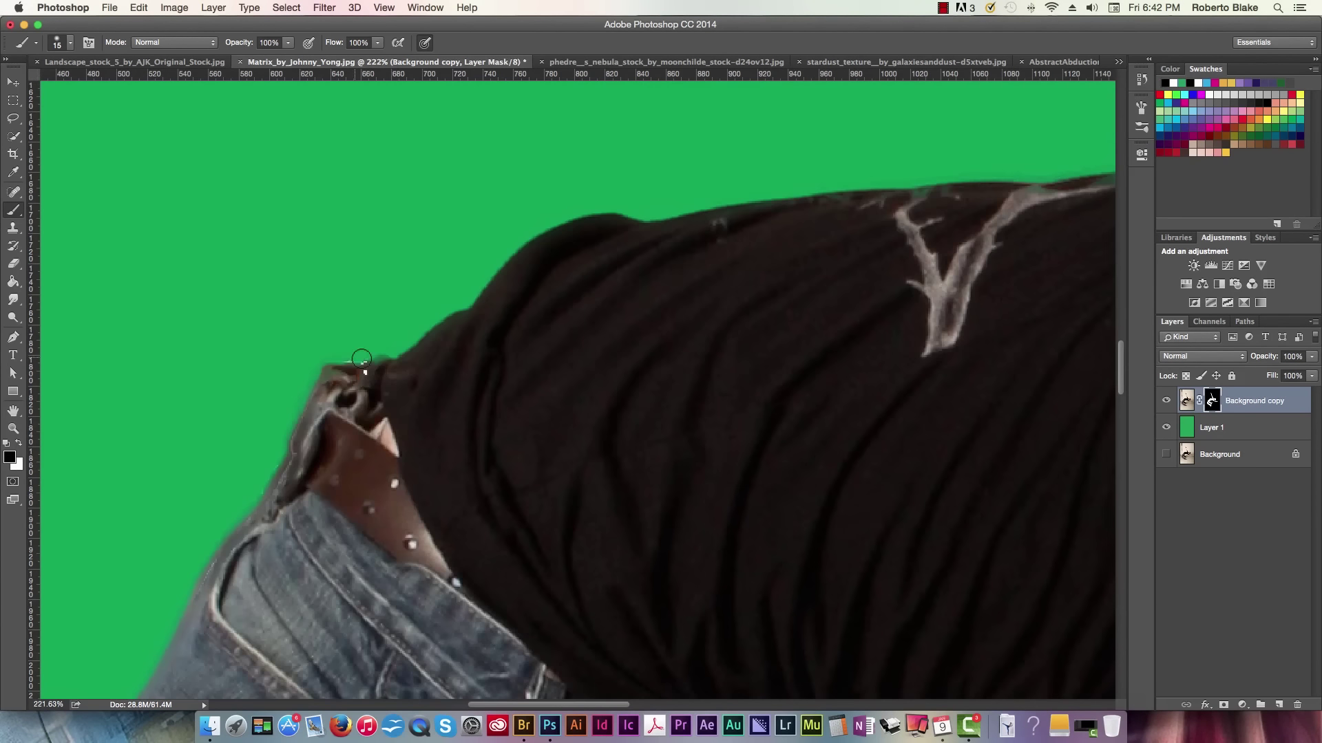
Clean the mask along the shirt's upper edge and the raised arm, alternating white and black paint
{"action": "key", "text": "x"}
{"action": "mouse_move", "coordinate": [745, 204]}
{"action": "left_mouse_down"}
{"action": "mouse_move", "coordinate": [917, 191]}
{"action": "mouse_move", "coordinate": [489, 353]}
{"action": "left_mouse_up"}
{"action": "key", "text": "x"}
{"action": "left_click_drag", "start_coordinate": [592, 336], "coordinate": [731, 324]}
{"action": "left_click_drag", "start_coordinate": [839, 322], "coordinate": [520, 650]}
{"action": "key", "text": "x"}
{"action": "left_click_drag", "start_coordinate": [440, 103], "coordinate": [606, 696]}
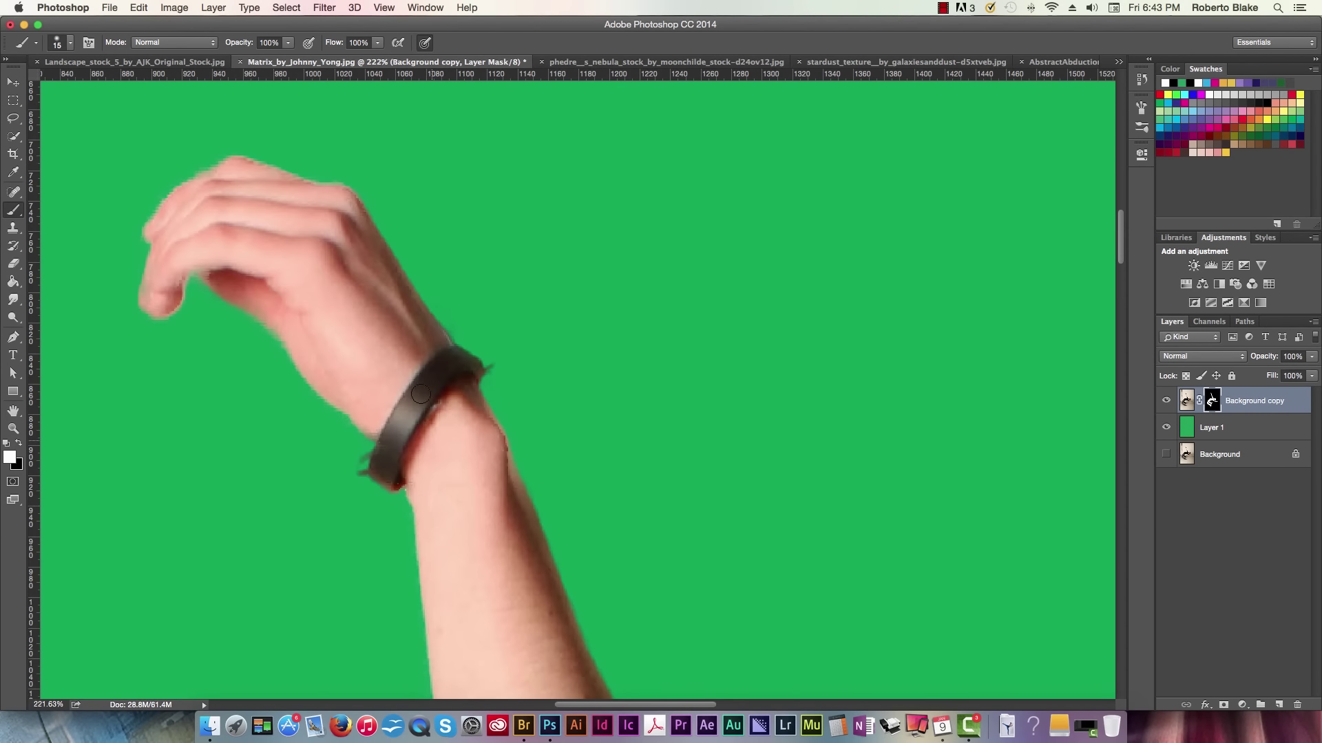
Finish checking the mask around the raised hand and arm, and hide the green Layer 1
{"action": "left_click_drag", "start_coordinate": [895, 647], "coordinate": [475, 227]}
{"action": "left_click_drag", "start_coordinate": [1102, 671], "coordinate": [640, 242]}
{"action": "key", "text": "super+0"}
{"action": "left_click", "coordinate": [1165, 427]}
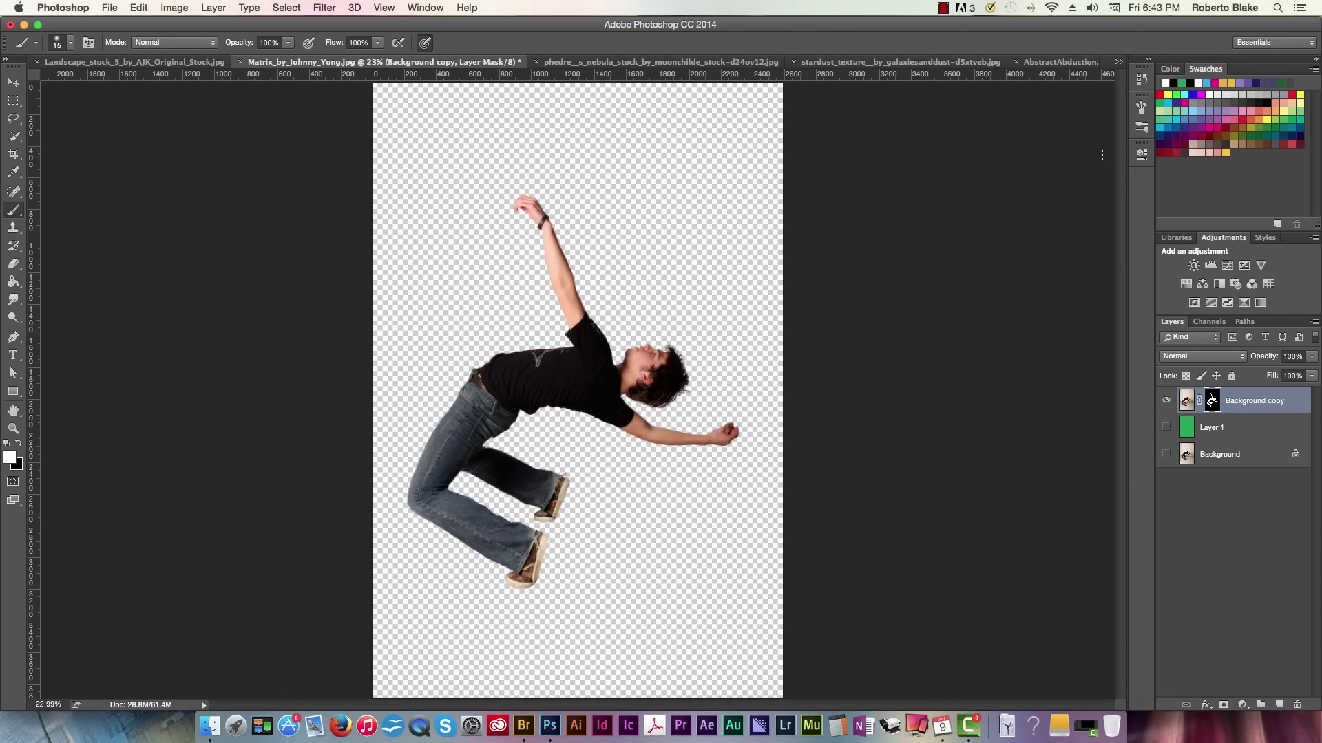
Float the Matrix photo in its own smaller window and copy its masked cutout layer into AbstractAbduction.psd
{"action": "left_click_drag", "start_coordinate": [482, 63], "coordinate": [451, 138]}
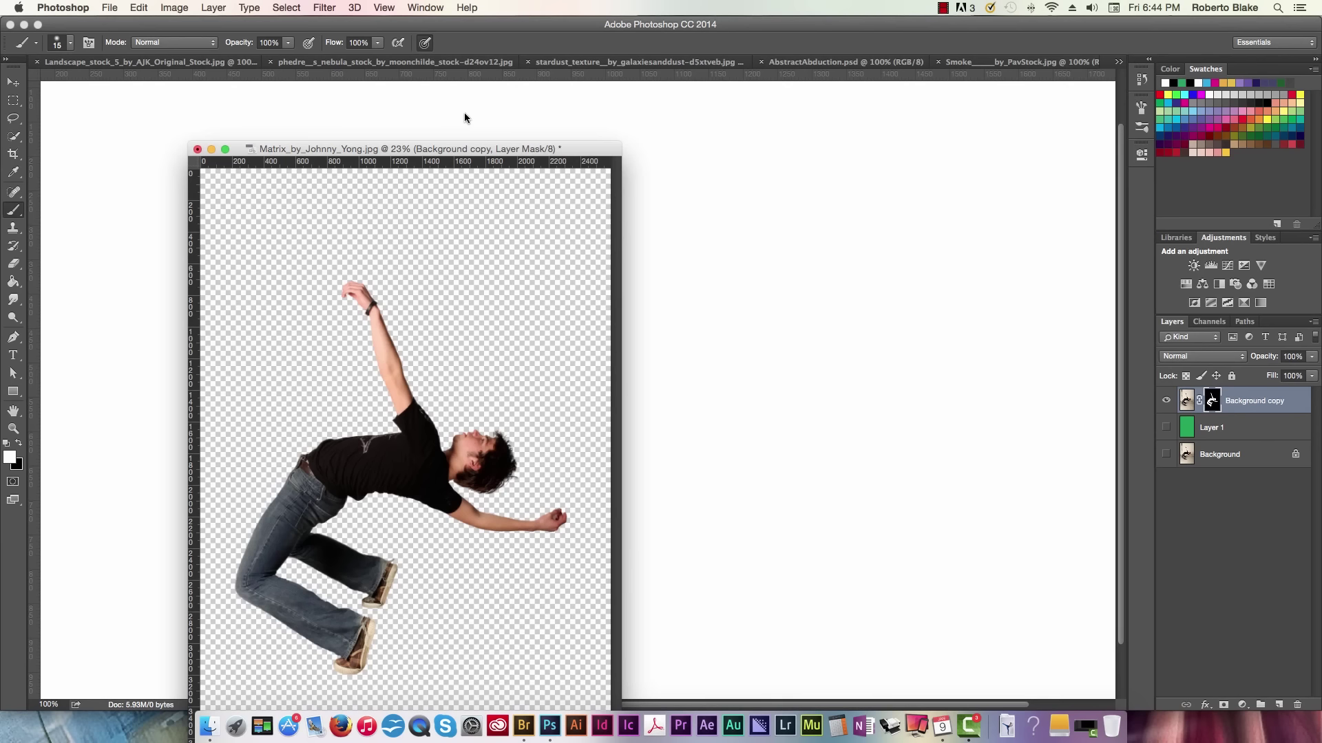
{"action": "key", "text": "super+minus"}
{"action": "key", "text": "super+minus"}
{"action": "key", "text": "super+minus"}
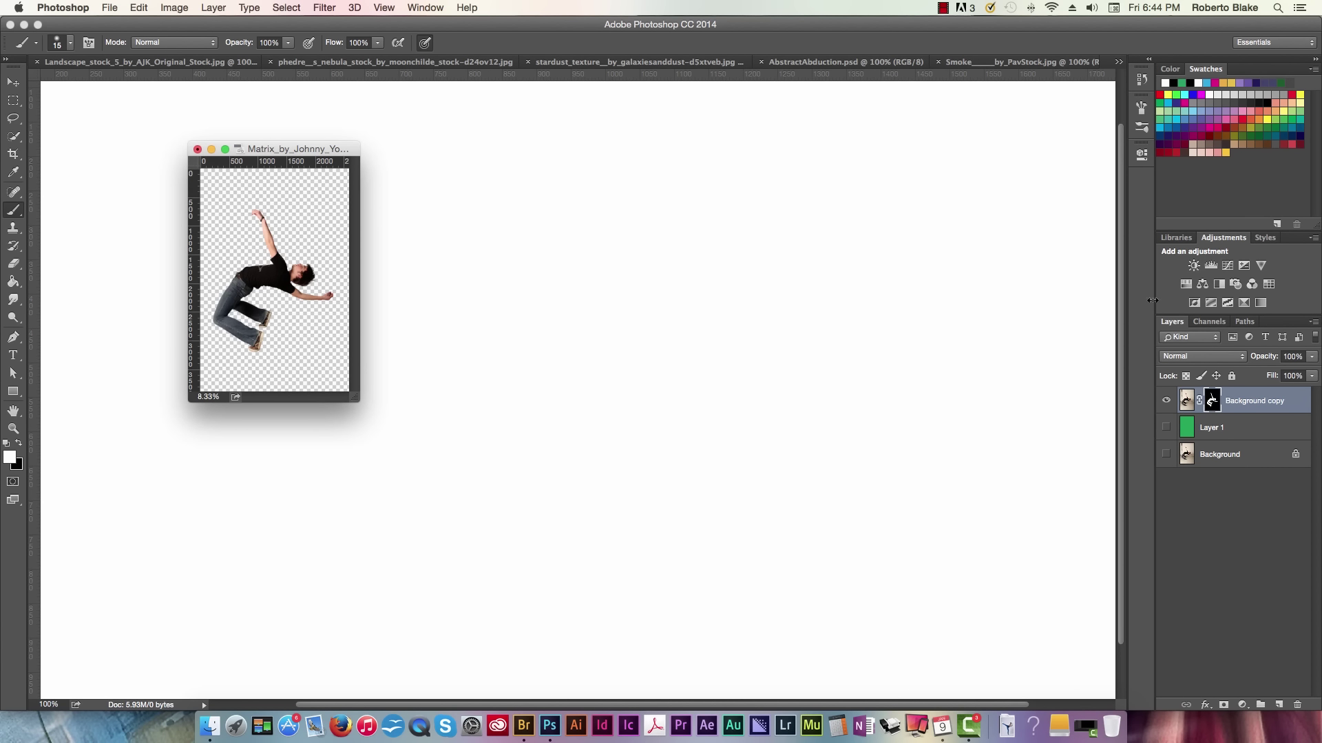
{"action": "left_click_drag", "start_coordinate": [1255, 405], "coordinate": [709, 312]}
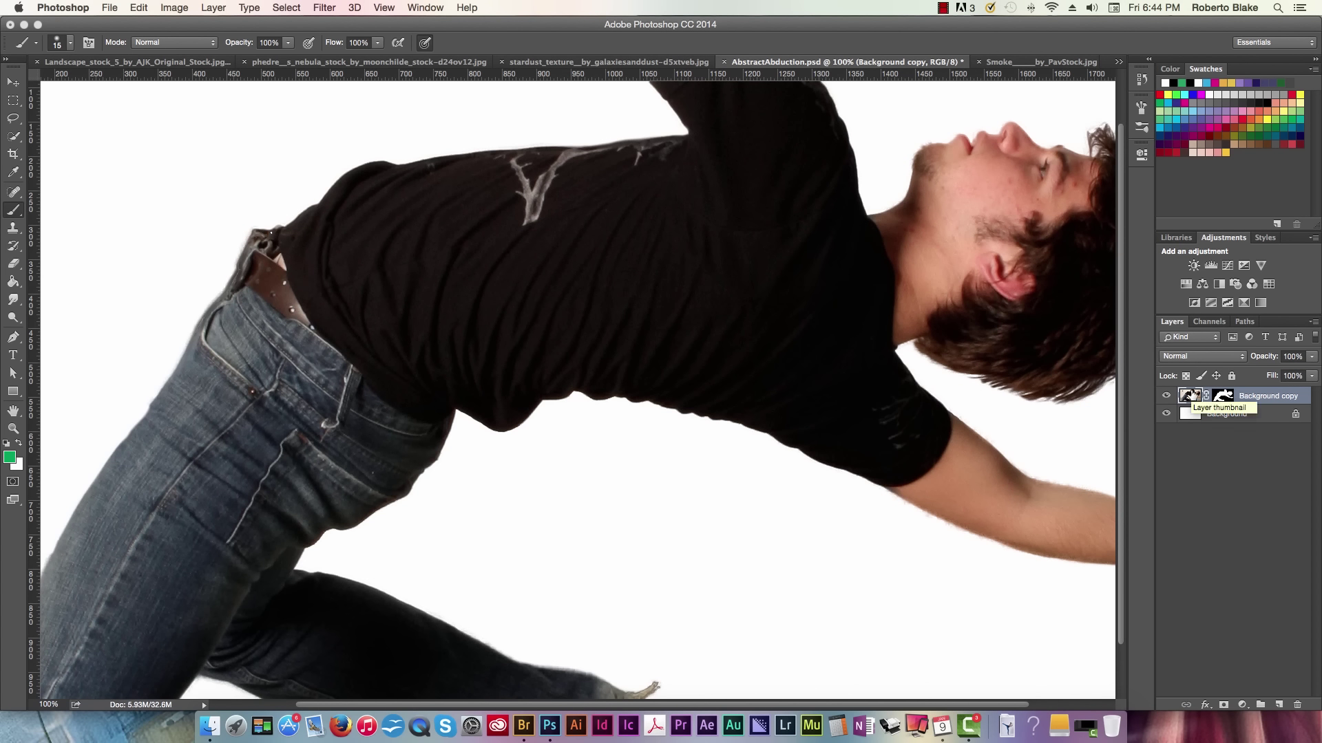
Convert the masked Background copy layer to a smart object
{"action": "right_click", "coordinate": [1201, 396]}
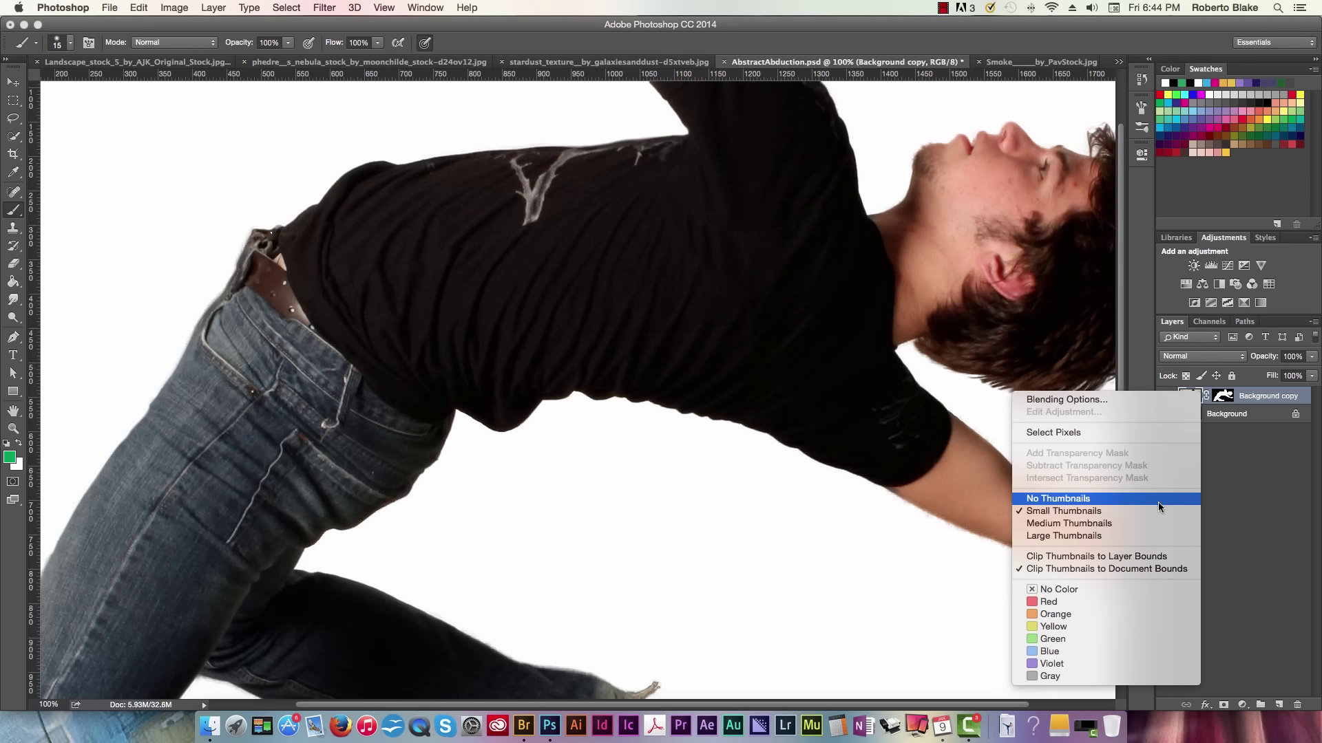
{"action": "right_click", "coordinate": [1263, 405]}
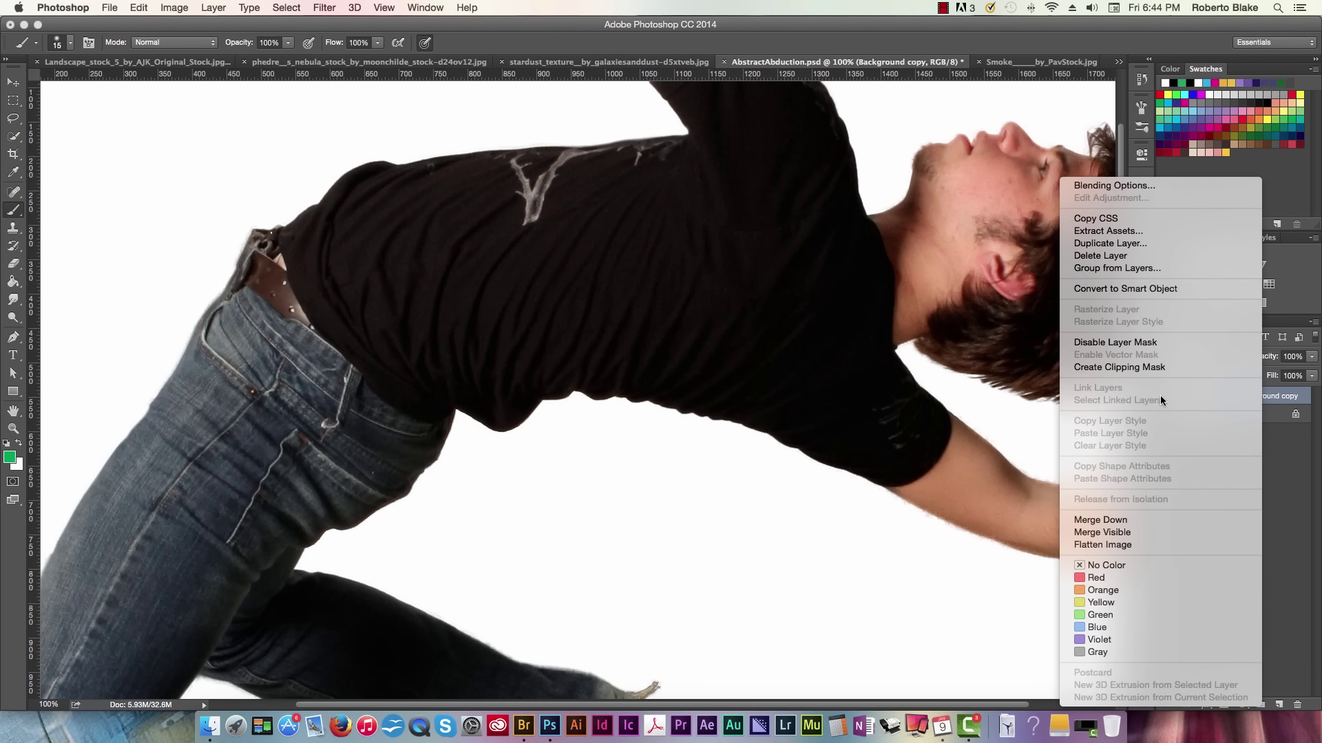
{"action": "left_click", "coordinate": [1129, 288]}
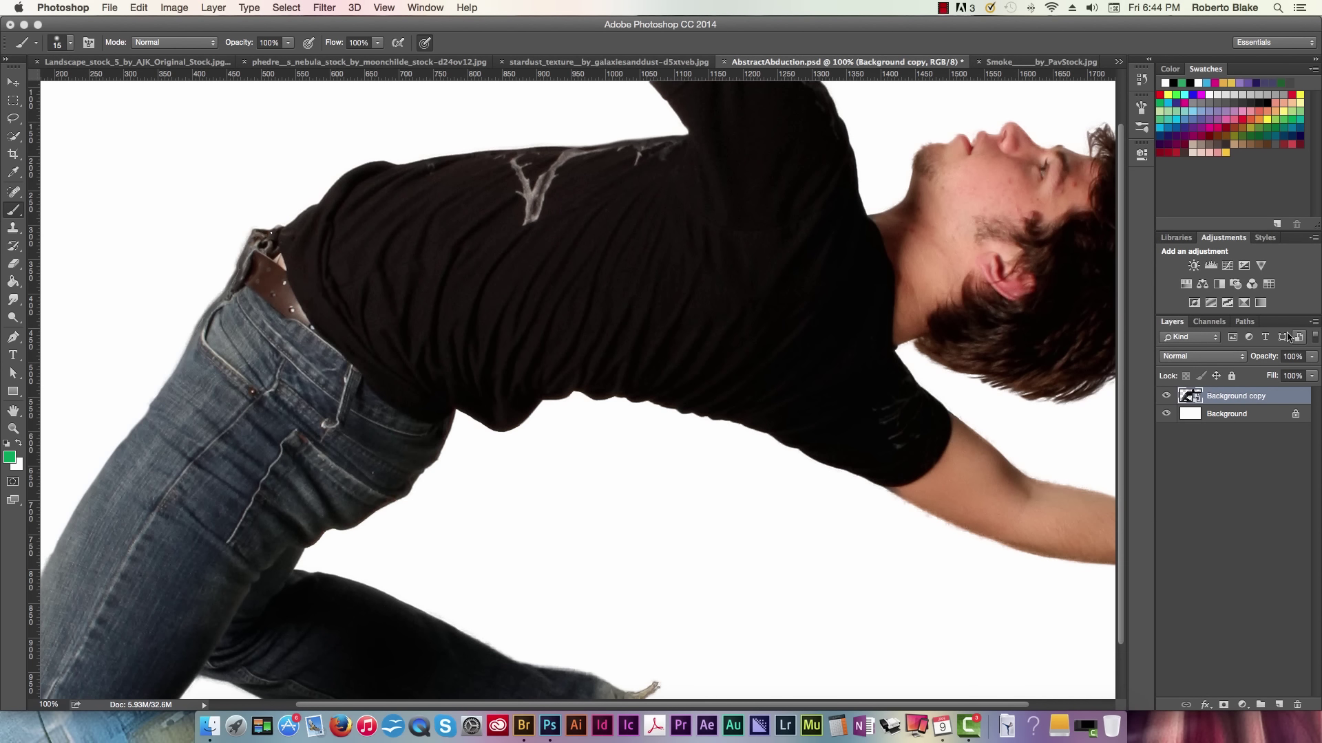
Scale the man's smart object down proportionally to about 31% so the whole figure fits on the canvas
{"action": "key", "text": "super+0"}
{"action": "key", "text": "super+minus"}
{"action": "key", "text": "super+minus"}
{"action": "key", "text": "super+minus"}
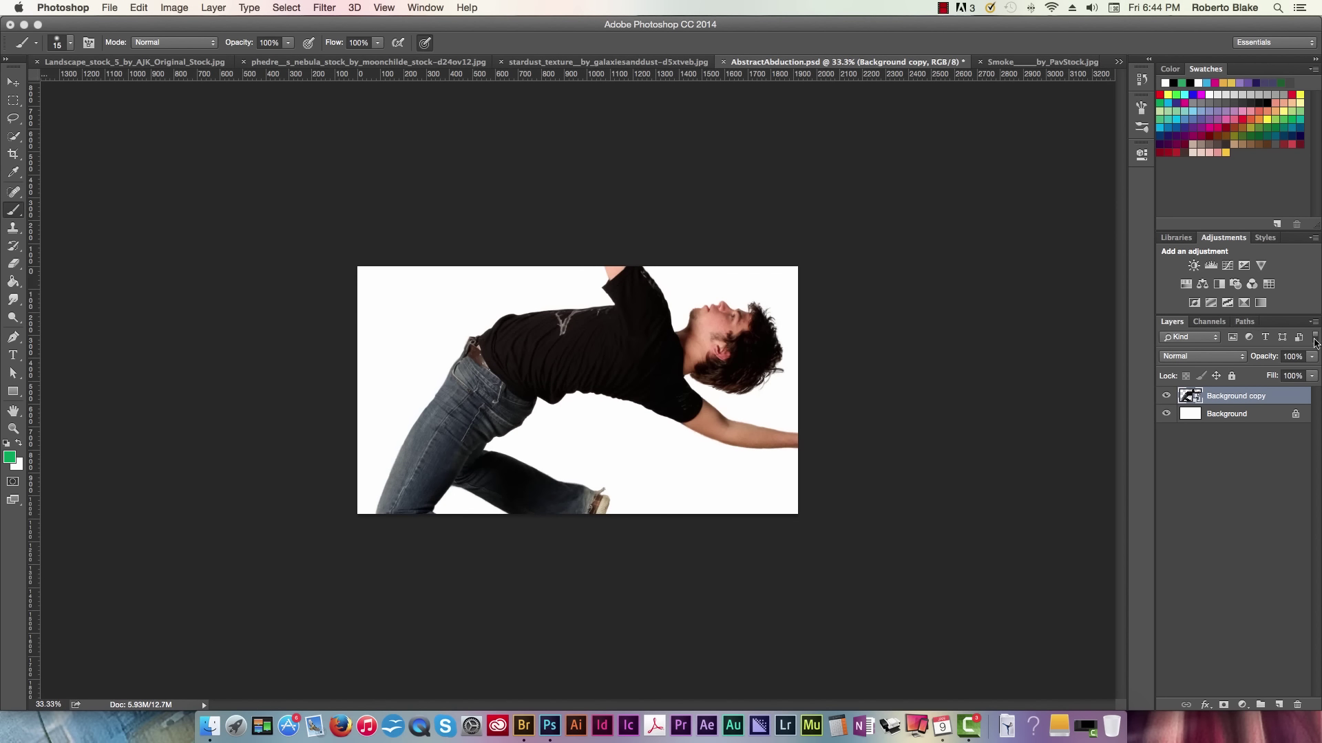
{"action": "key", "text": "v"}
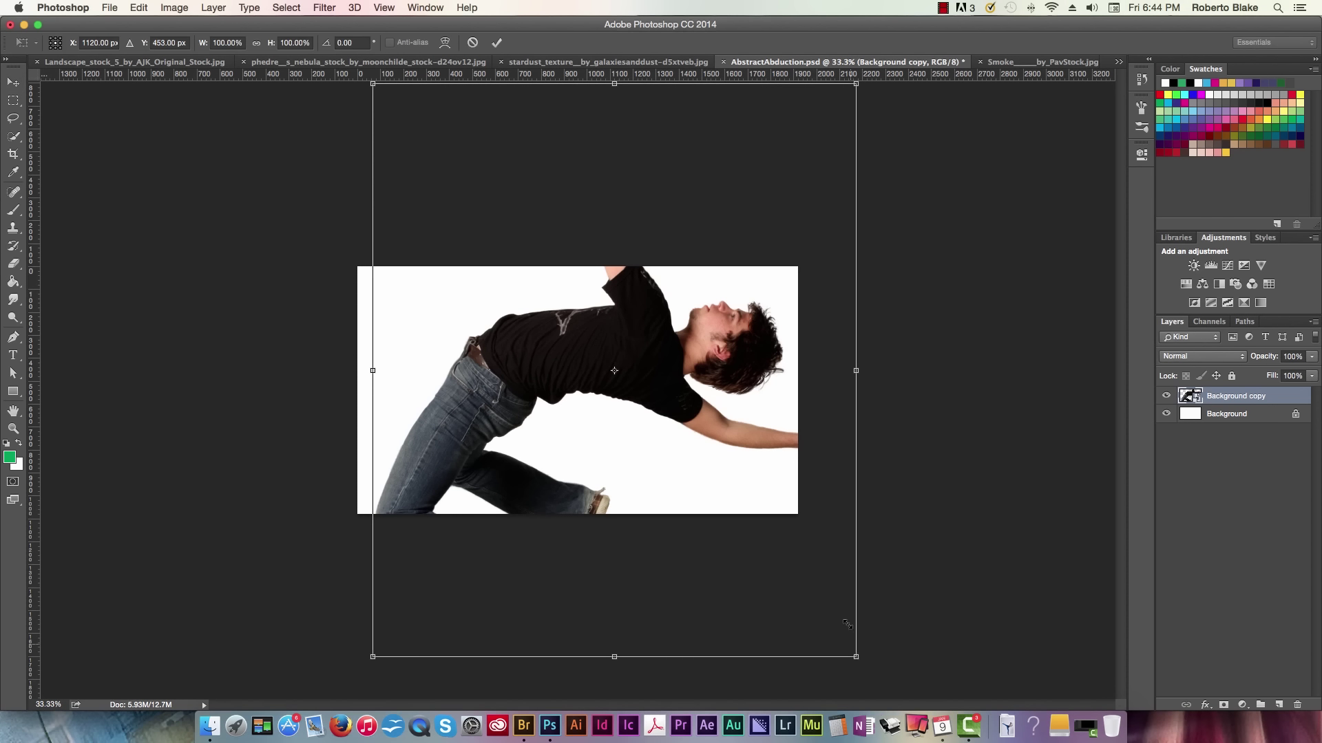
{"action": "left_click_drag", "start_coordinate": [855, 656], "coordinate": [753, 398]}
{"action": "key", "text": "super+0"}
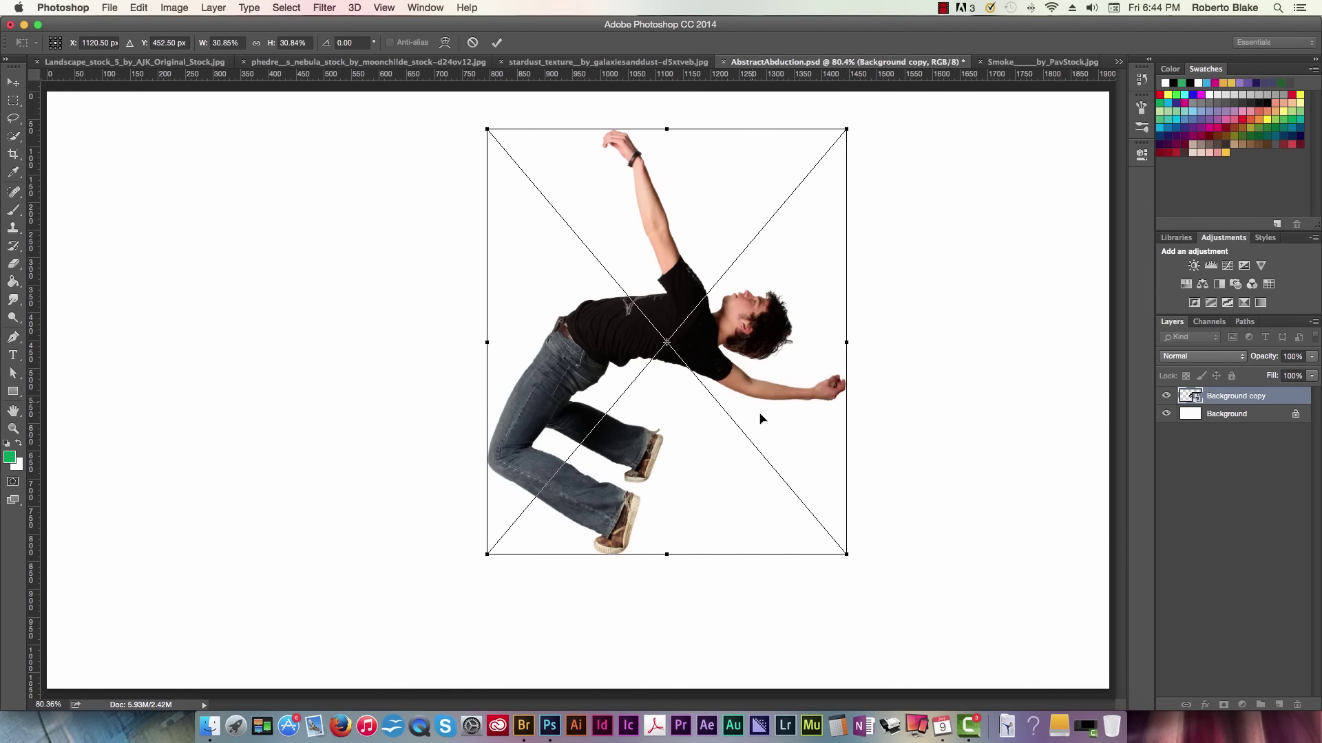
Resize the man to about 29% and position him near the canvas center at about X 997, Y 477 px
{"action": "left_click_drag", "start_coordinate": [846, 555], "coordinate": [1009, 680]}
{"action": "left_click_drag", "start_coordinate": [788, 387], "coordinate": [699, 449]}
{"action": "left_click_drag", "start_coordinate": [767, 280], "coordinate": [783, 399]}
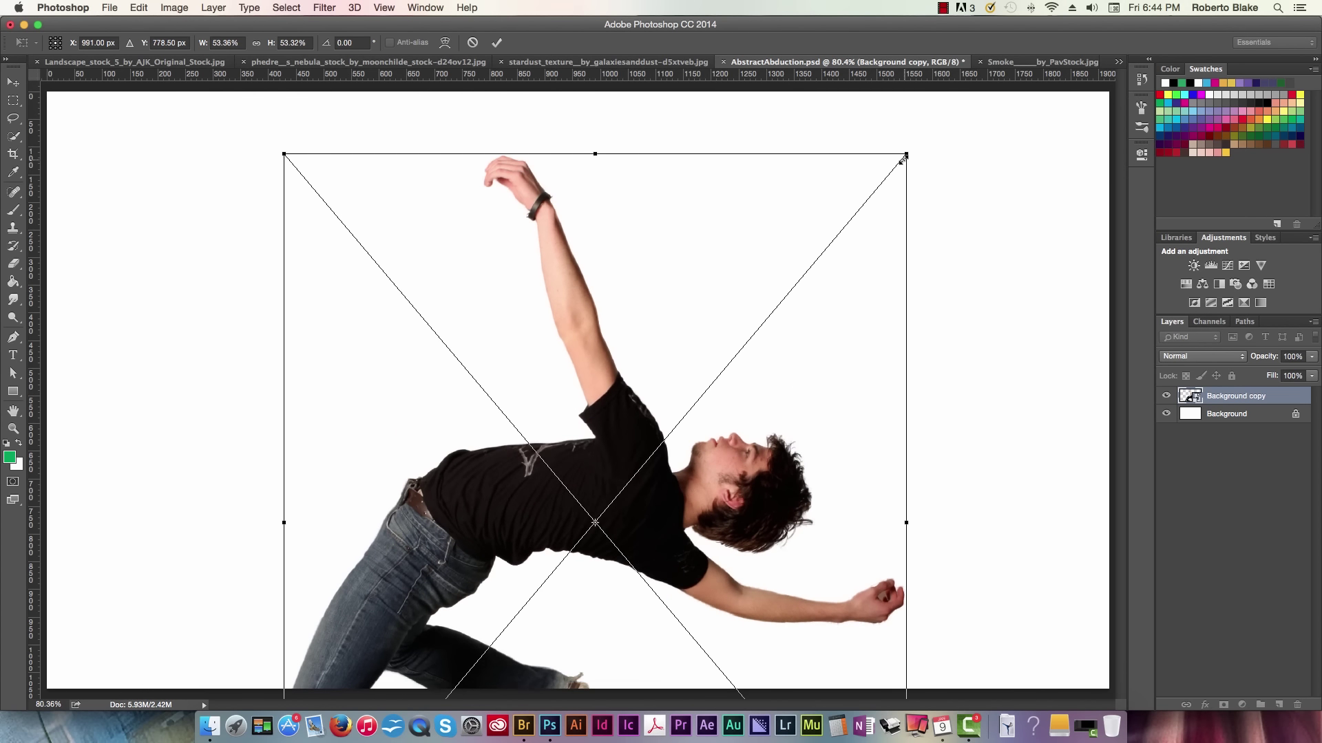
{"action": "left_click_drag", "start_coordinate": [864, 192], "coordinate": [787, 294]}
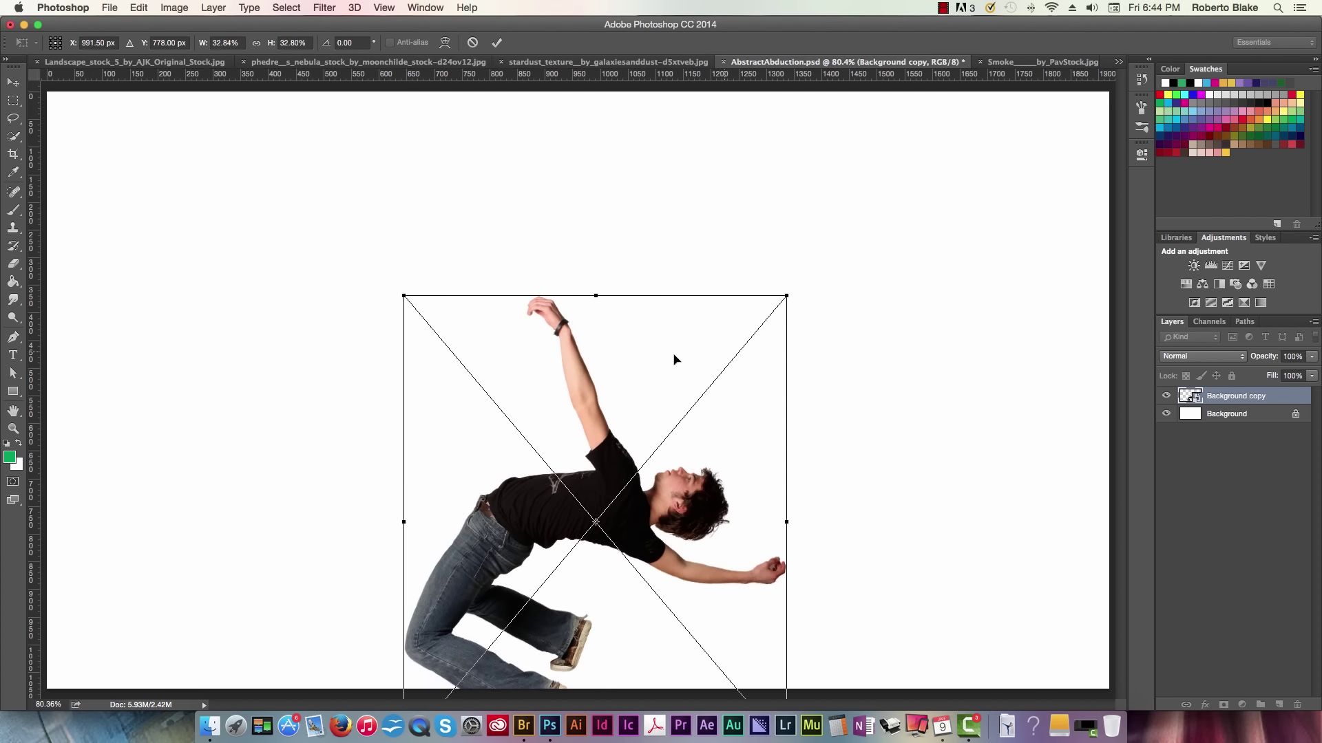
{"action": "left_click_drag", "start_coordinate": [608, 466], "coordinate": [609, 299]}
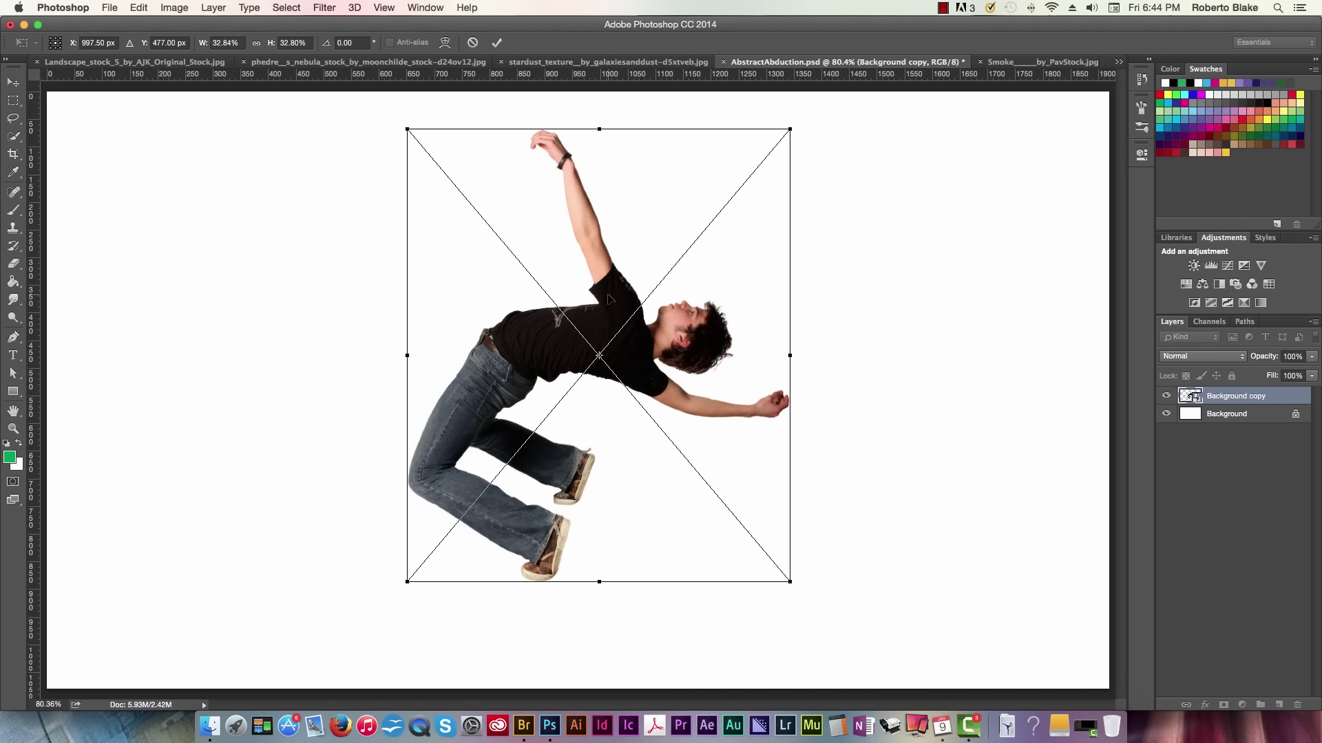
{"action": "left_click_drag", "start_coordinate": [790, 129], "coordinate": [765, 148]}
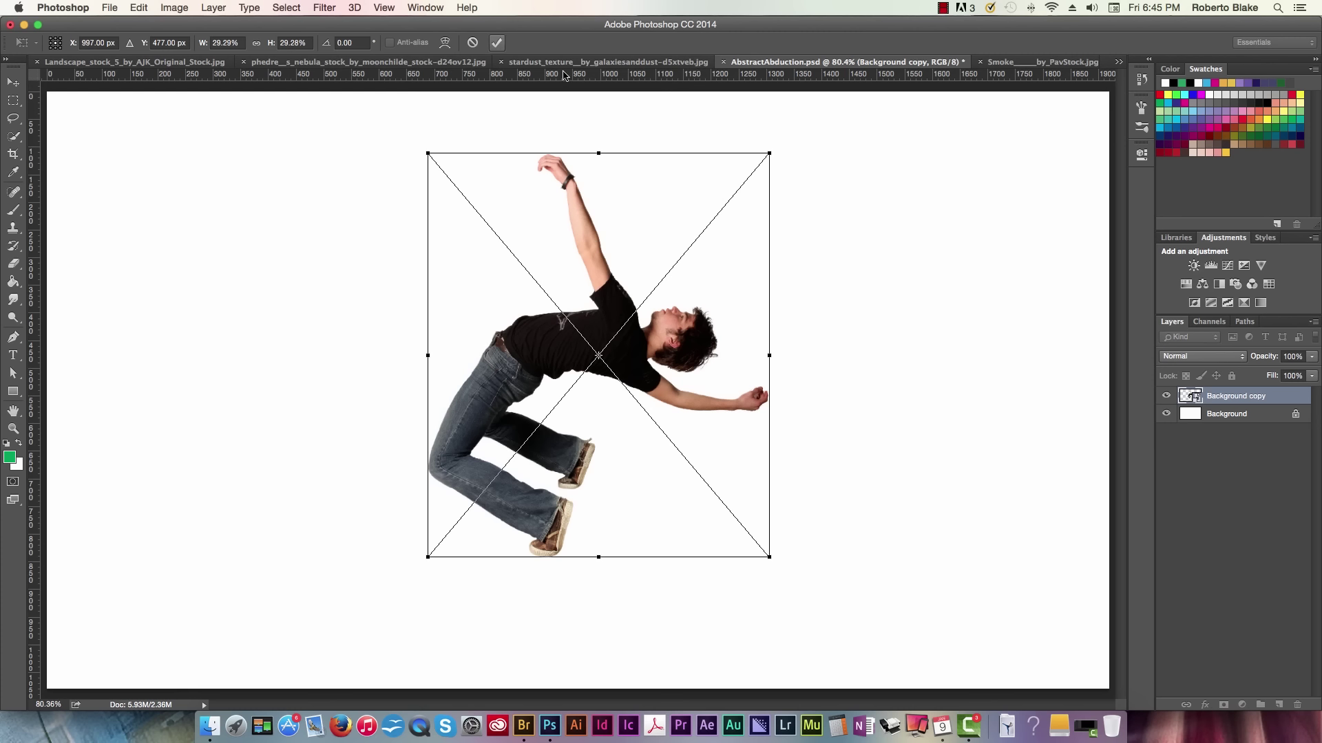
{"action": "left_click", "coordinate": [499, 44]}
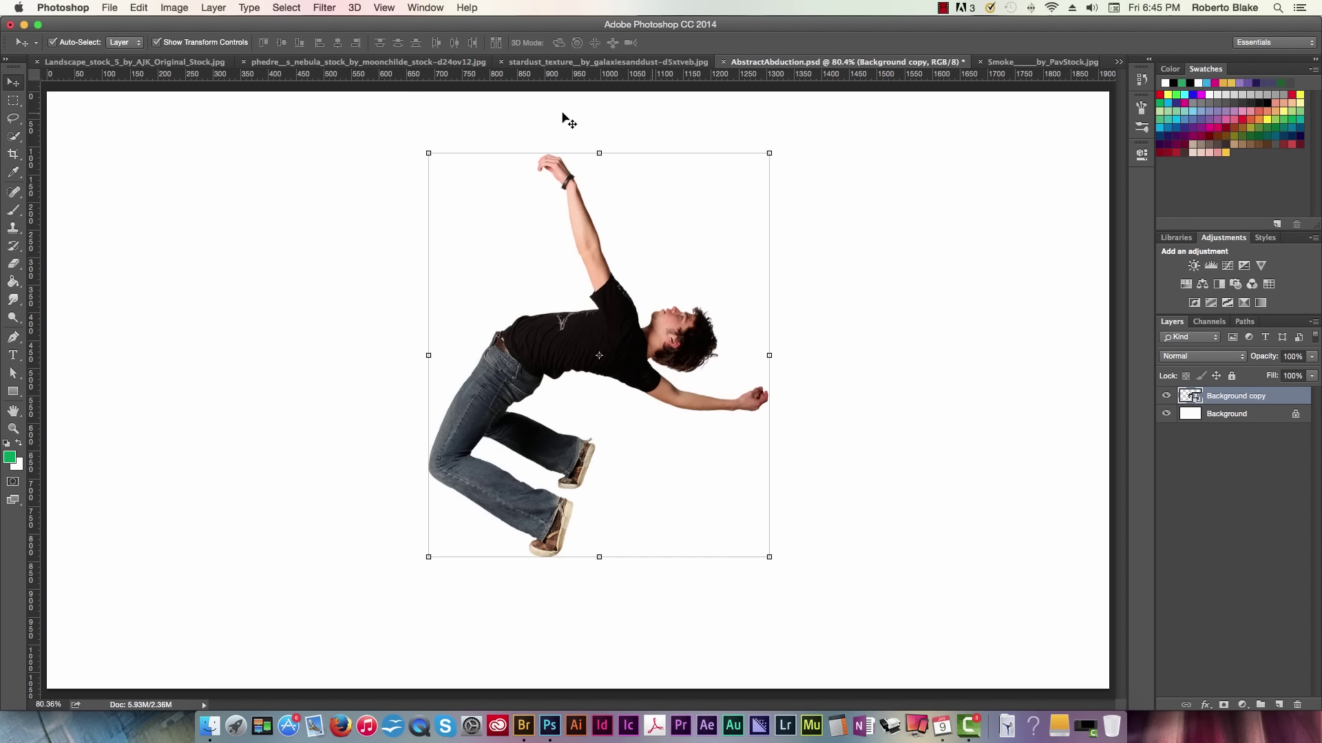
Copy the entire landscape stock photo and paste it into AbstractAbduction.psd directly above the white Background layer
{"action": "left_click", "coordinate": [170, 65]}
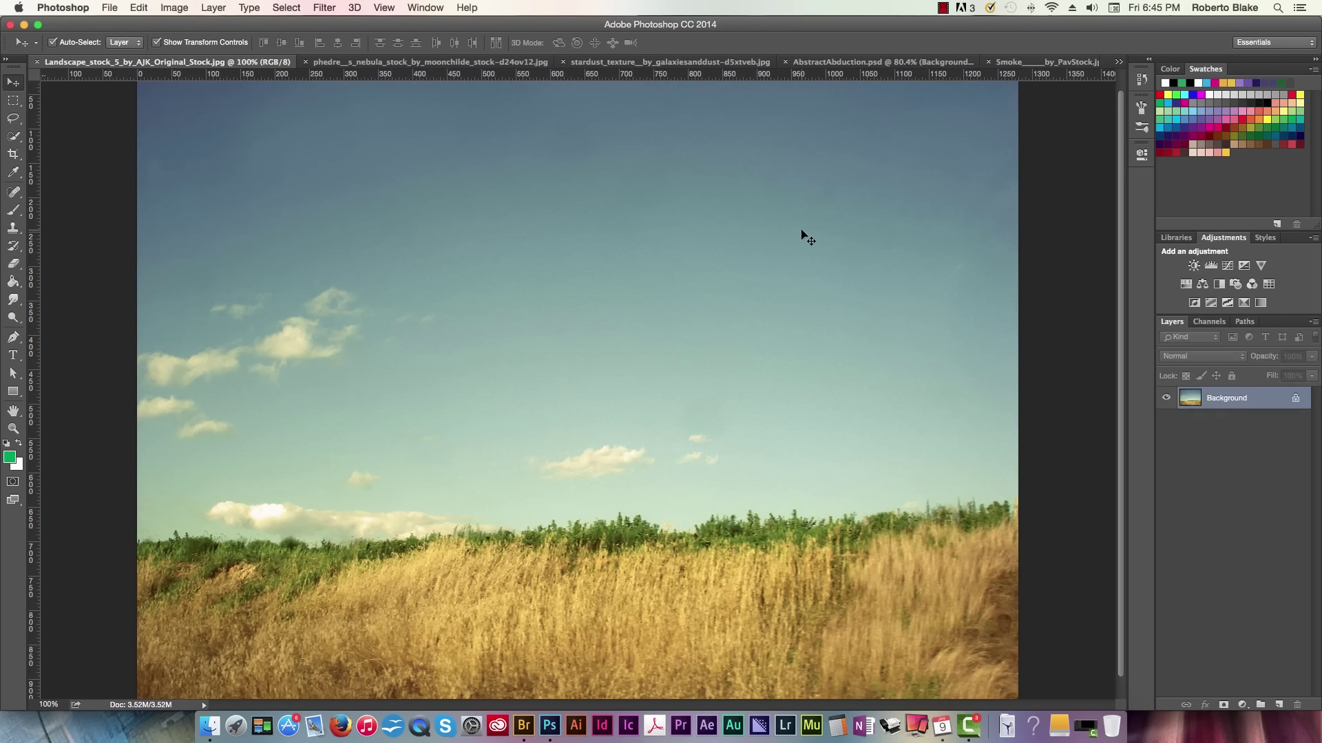
{"action": "key", "text": "super+a"}
{"action": "key", "text": "super+c"}
{"action": "left_click", "coordinate": [857, 65]}
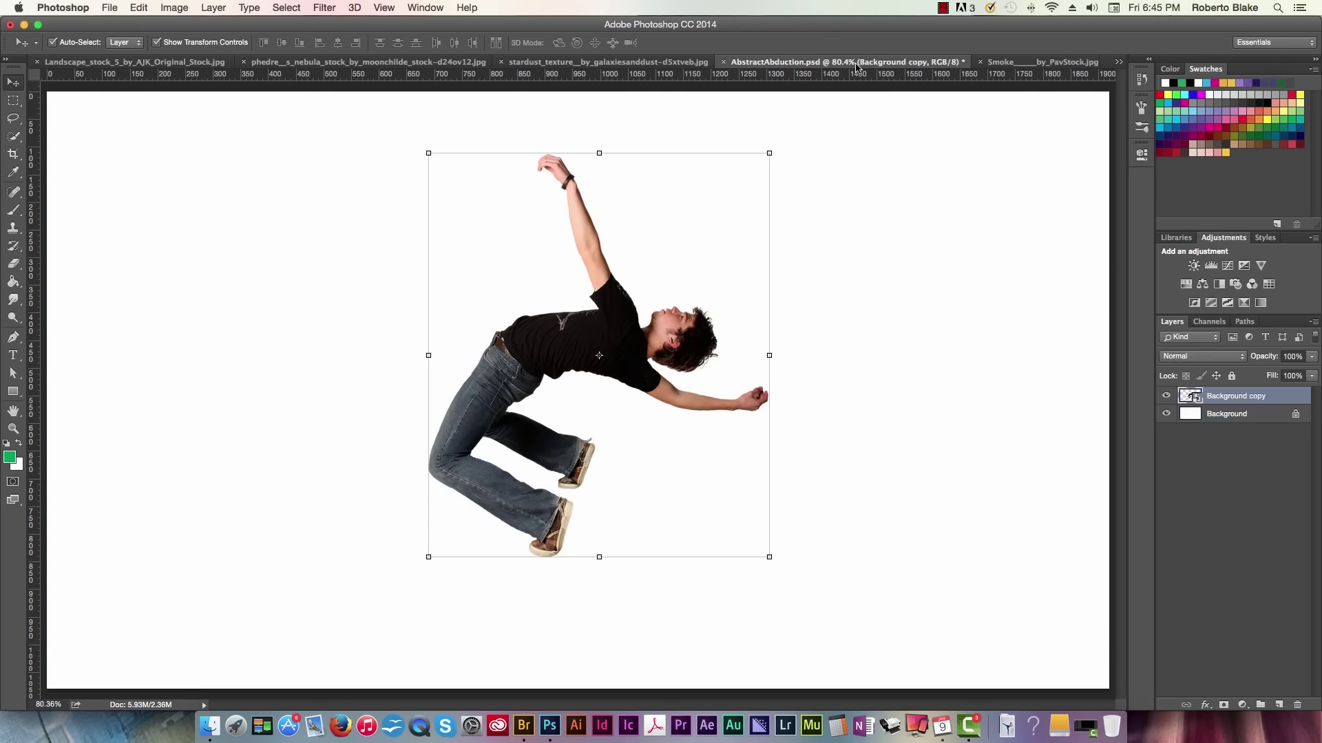
{"action": "left_click", "coordinate": [1237, 415]}
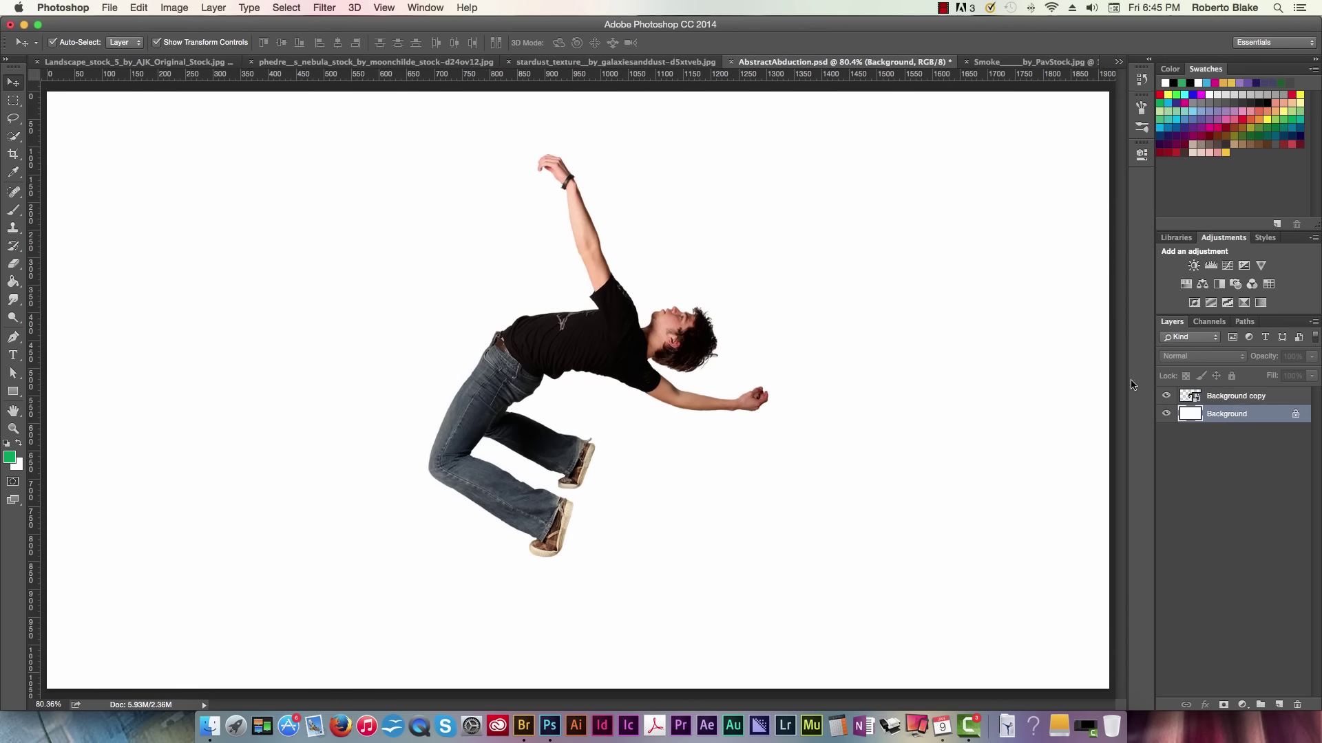
{"action": "key", "text": "super+v"}
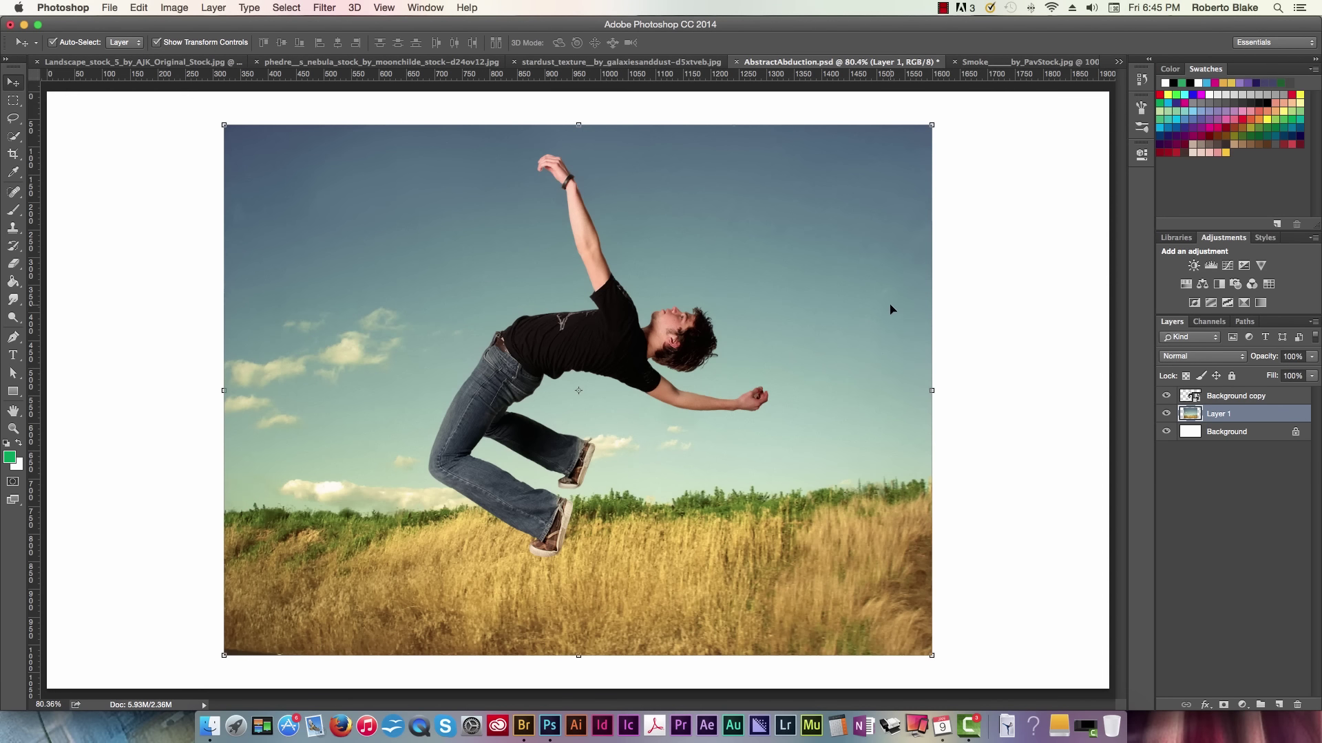
Scale the landscape layer proportionally to about 152.6% and position it at about X 960.5, Y 571.5 px so it fills the canvas
{"action": "left_click_drag", "start_coordinate": [931, 125], "coordinate": [1114, 75]}
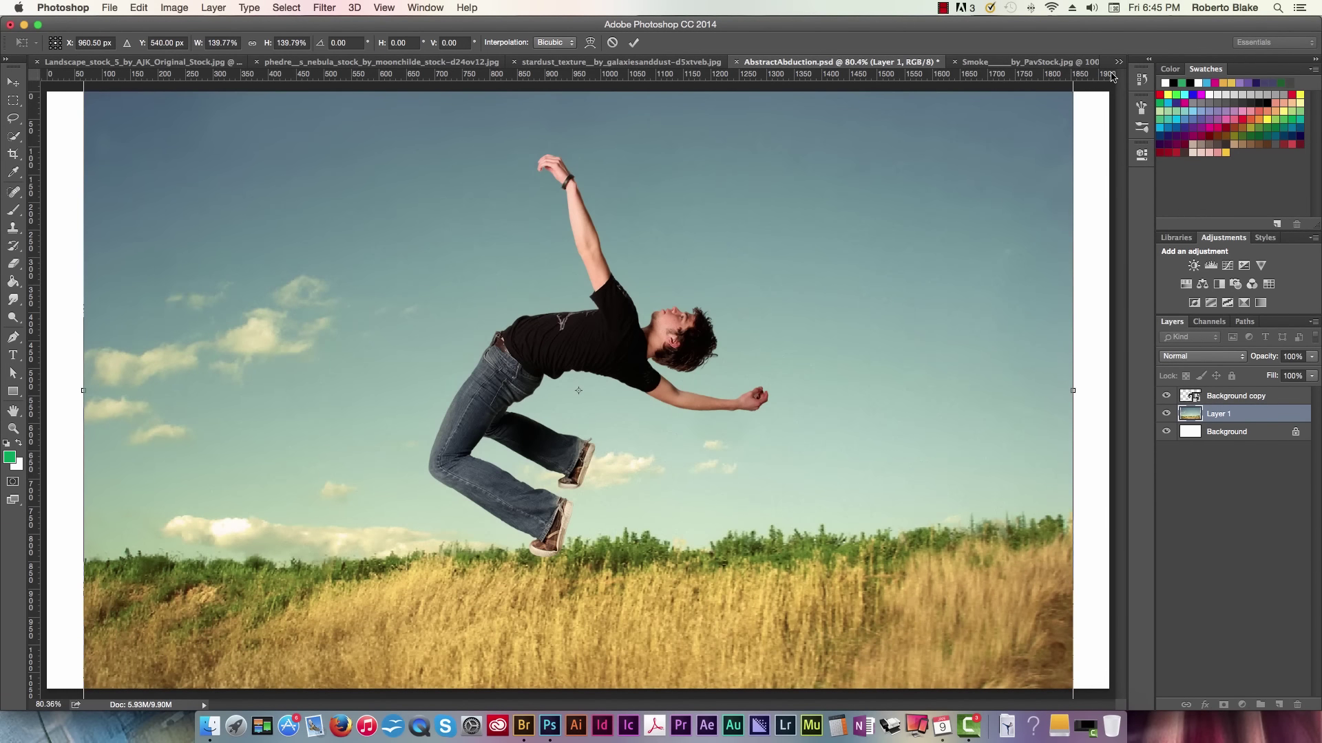
{"action": "key", "text": "super+0"}
{"action": "left_click_drag", "start_coordinate": [980, 81], "coordinate": [1018, 61]}
{"action": "mouse_move", "coordinate": [900, 298]}
{"action": "left_mouse_down"}
{"action": "mouse_move", "coordinate": [890, 274]}
{"action": "mouse_move", "coordinate": [894, 345]}
{"action": "mouse_move", "coordinate": [895, 322]}
{"action": "left_mouse_up"}
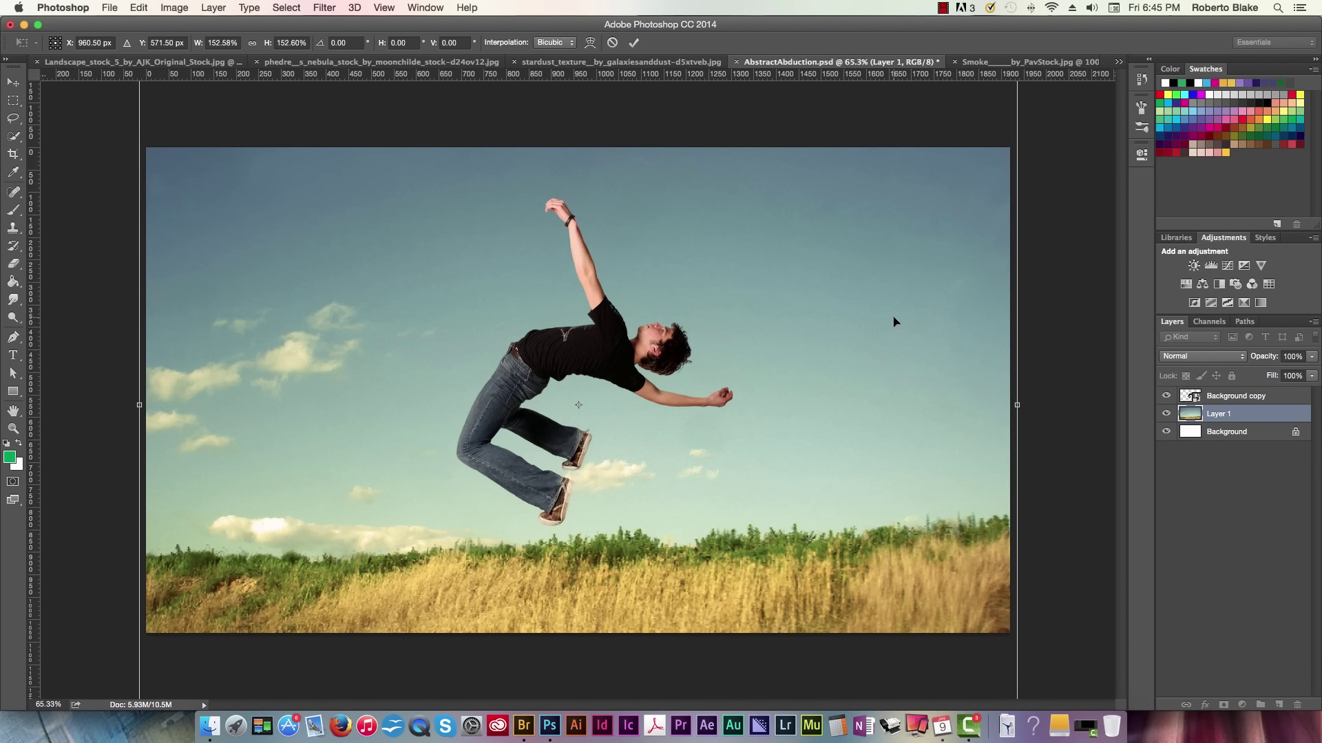
{"action": "left_click", "coordinate": [632, 44]}
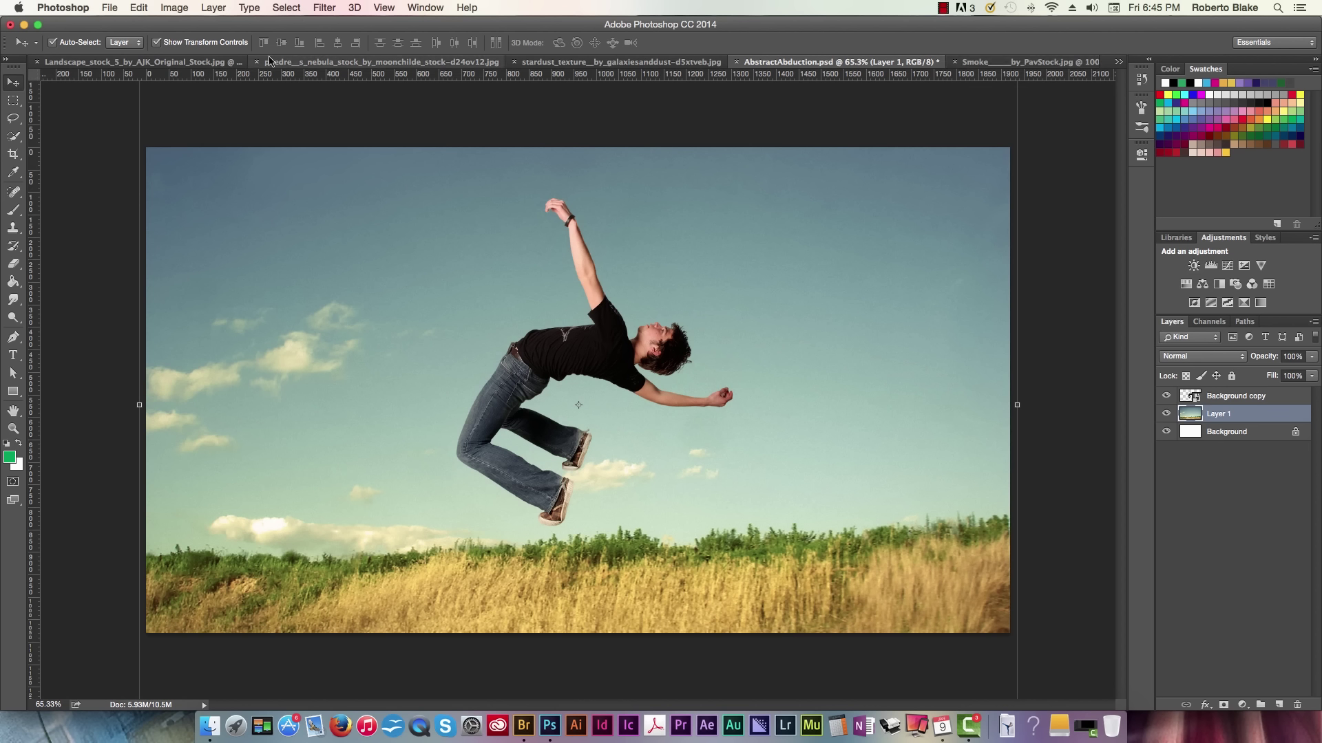
Close the Landscape_stock_5 source image and return to AbstractAbduction.psd
{"action": "left_click", "coordinate": [193, 63]}
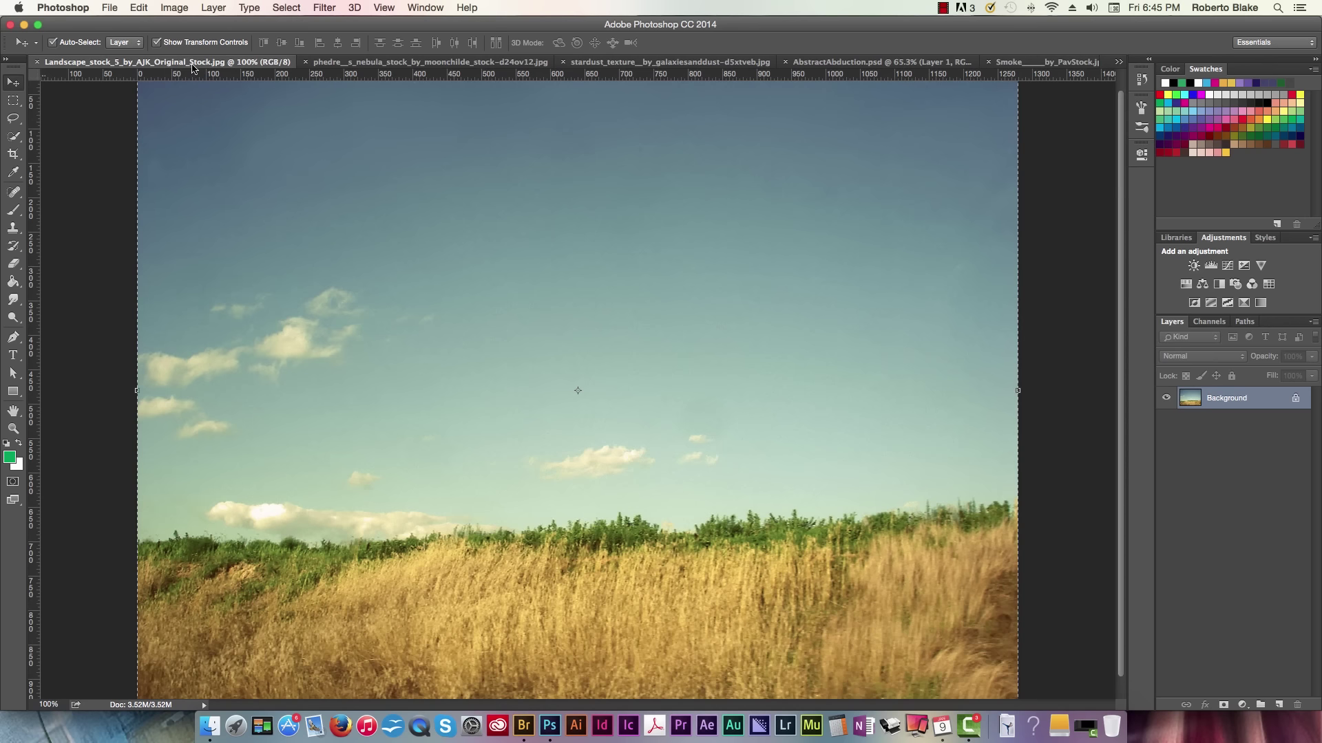
{"action": "left_click", "coordinate": [38, 62]}
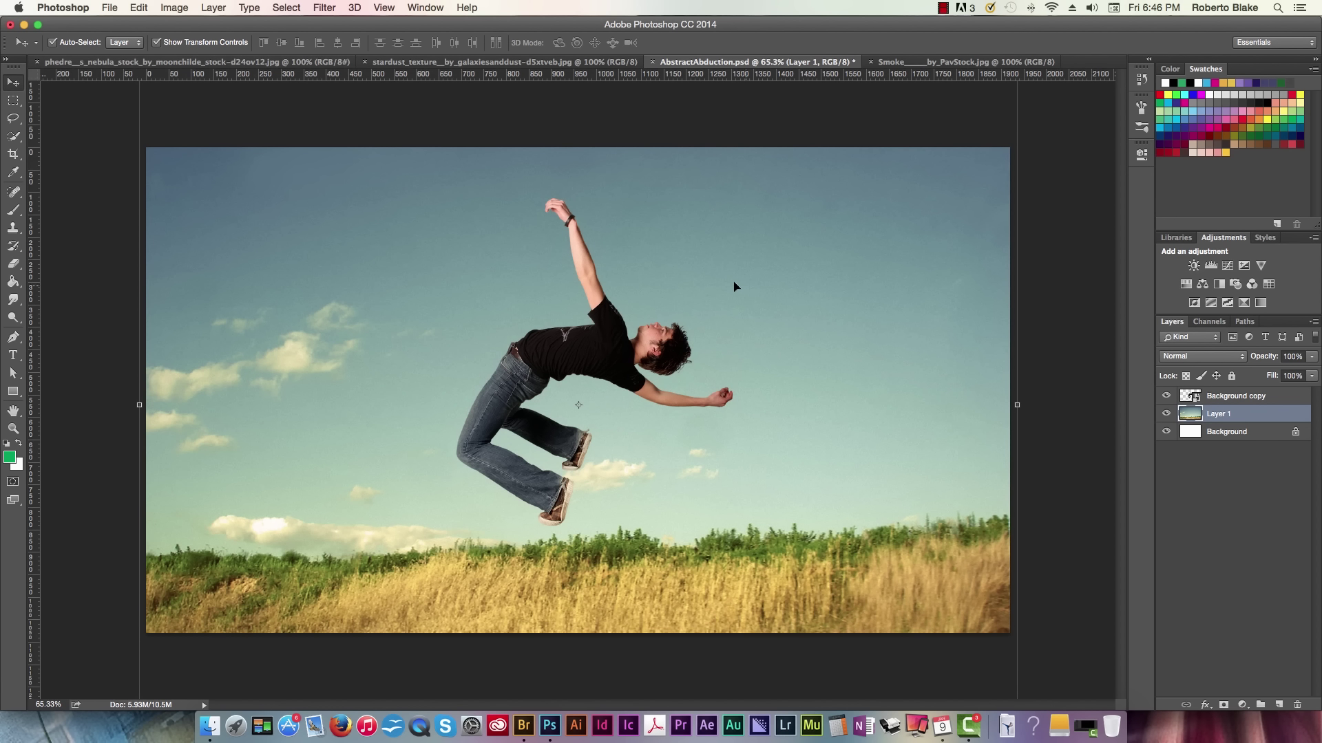
Rotate the man's Background copy layer clockwise by about 8.3 degrees
{"action": "key", "text": "z"}
{"action": "left_click_drag", "start_coordinate": [644, 341], "coordinate": [789, 346]}
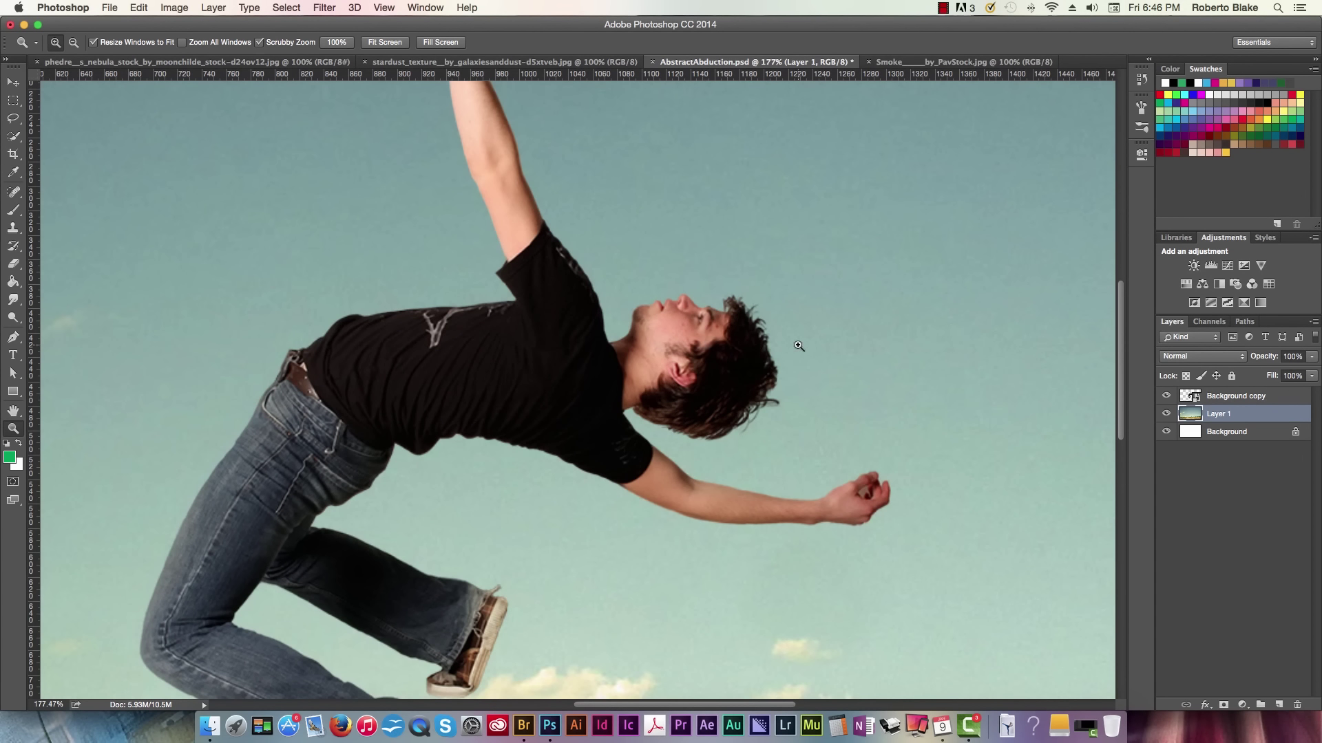
{"action": "key", "text": "super+0"}
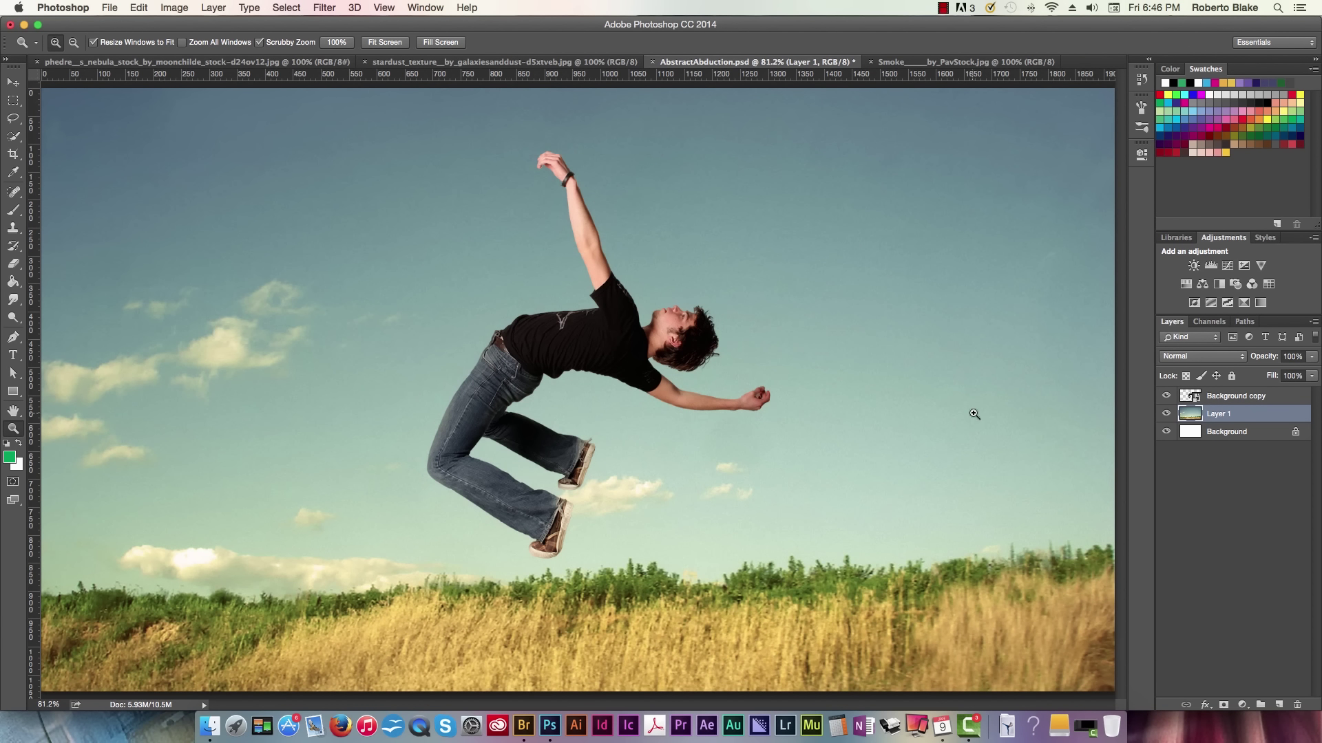
{"action": "left_click", "coordinate": [1248, 398]}
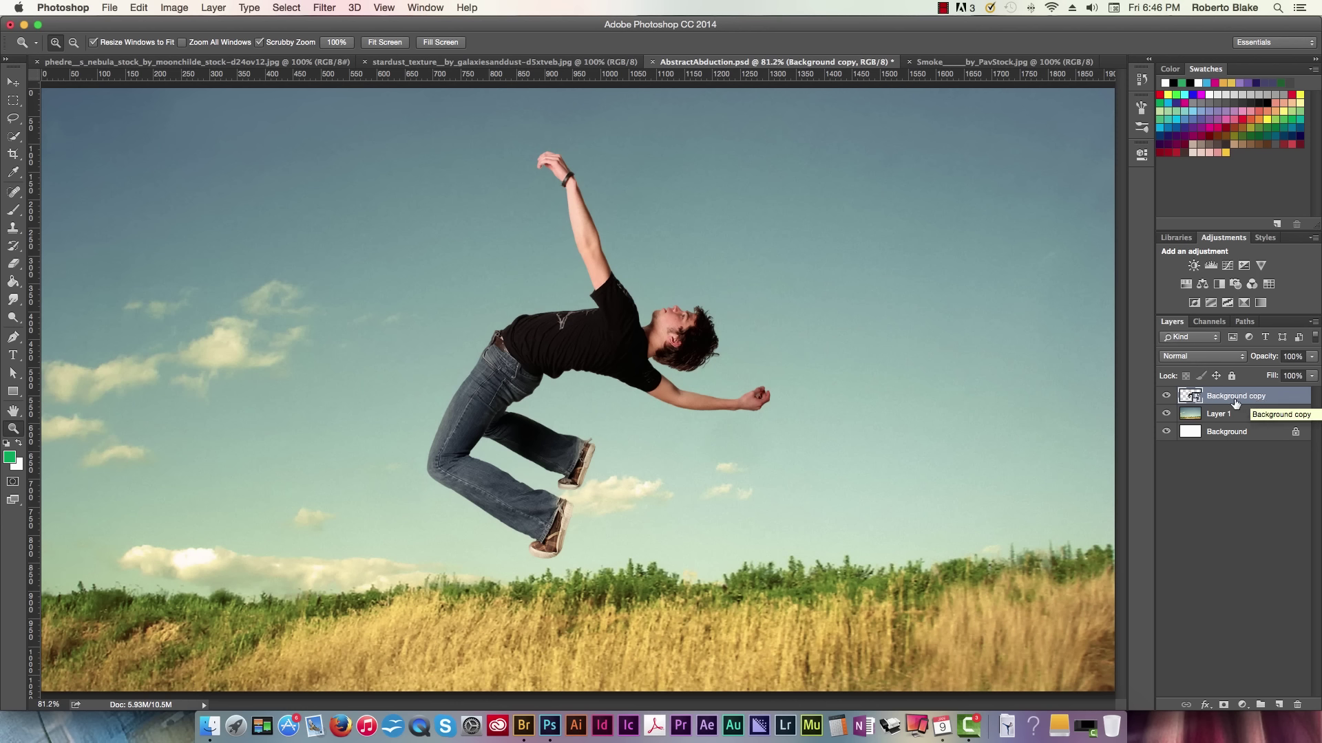
{"action": "key", "text": "v"}
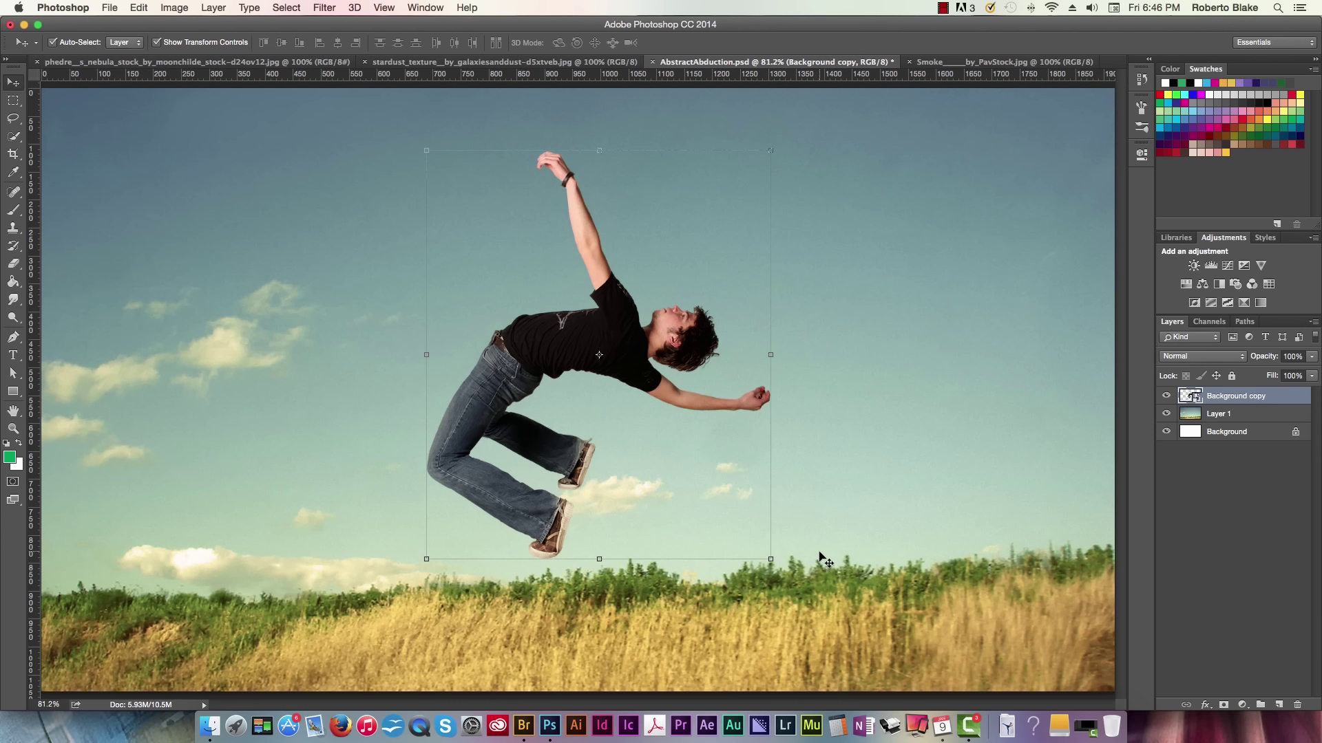
{"action": "left_click_drag", "start_coordinate": [778, 570], "coordinate": [743, 590]}
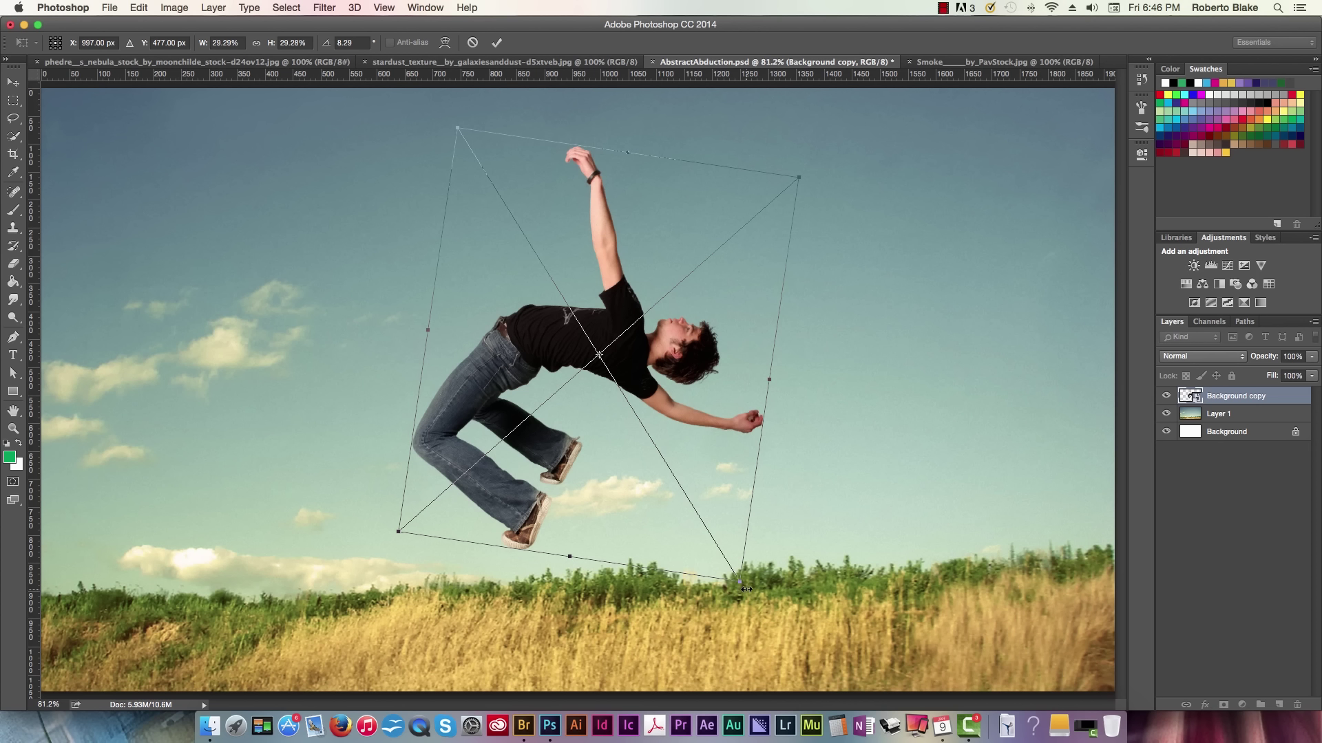
{"action": "left_click", "coordinate": [498, 44]}
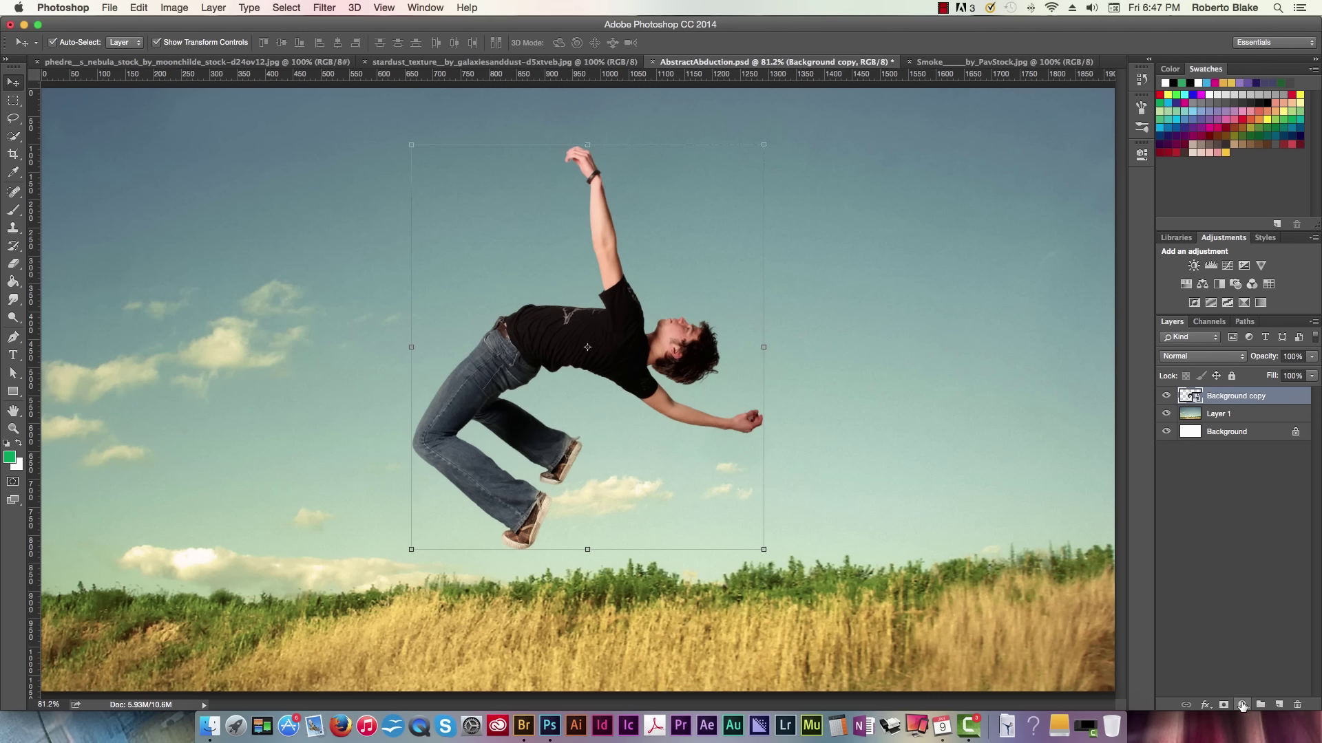
Add a Gradient Map adjustment above the man's layer using the blue, red and yellow gradient preset
{"action": "left_click", "coordinate": [1242, 706]}
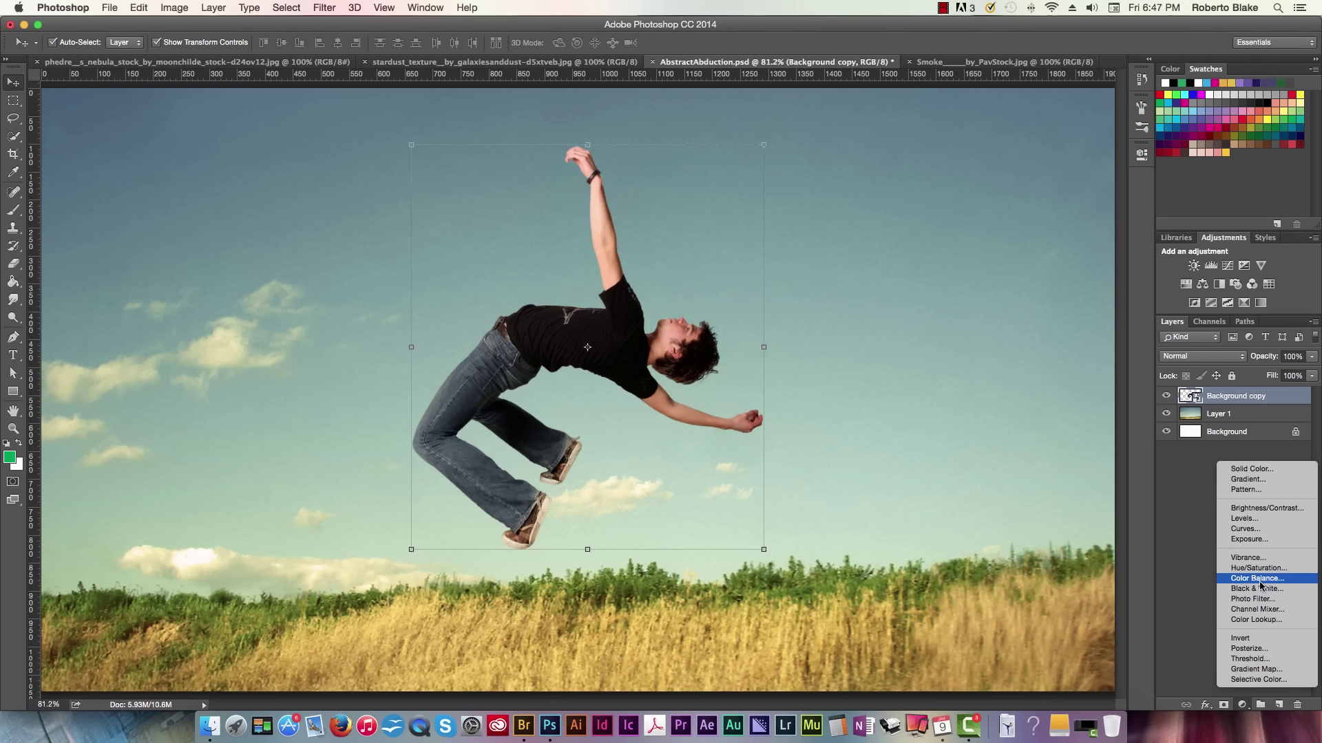
{"action": "left_click", "coordinate": [1269, 670]}
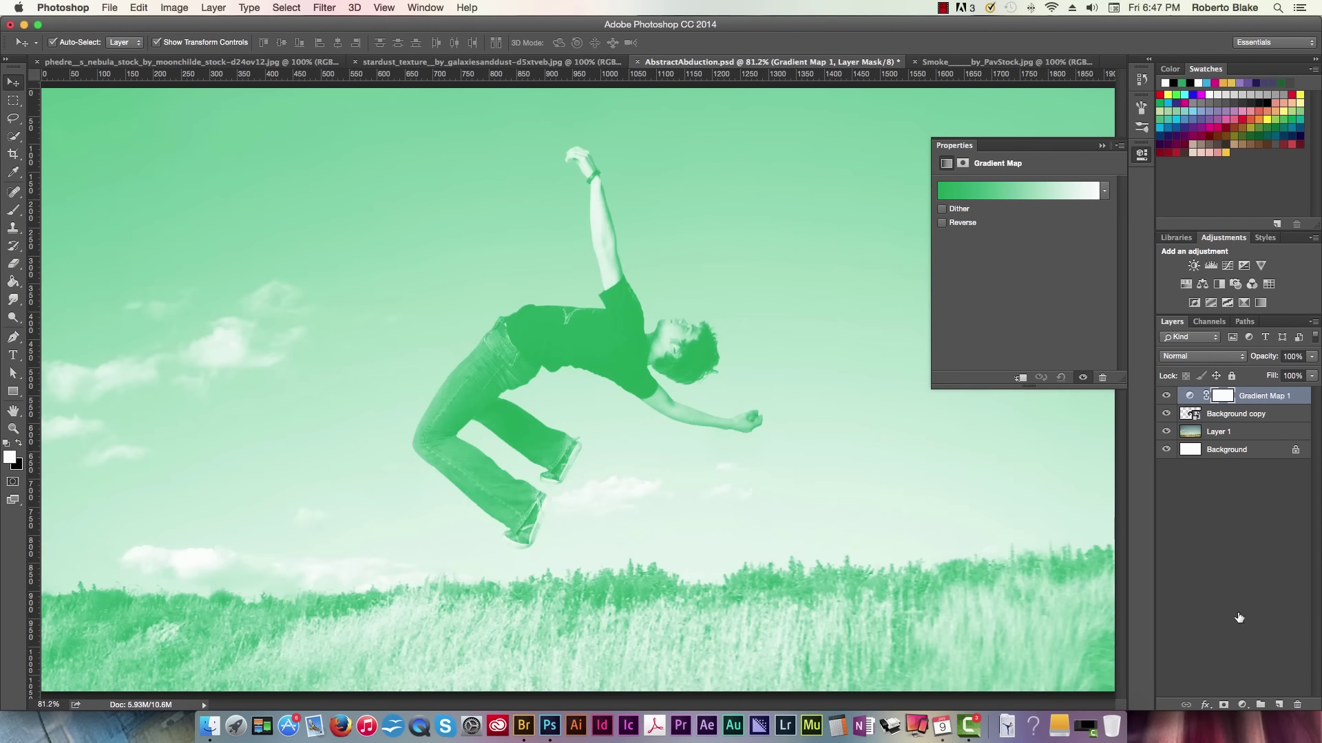
{"action": "left_click", "coordinate": [1104, 192]}
{"action": "left_click", "coordinate": [1065, 221]}
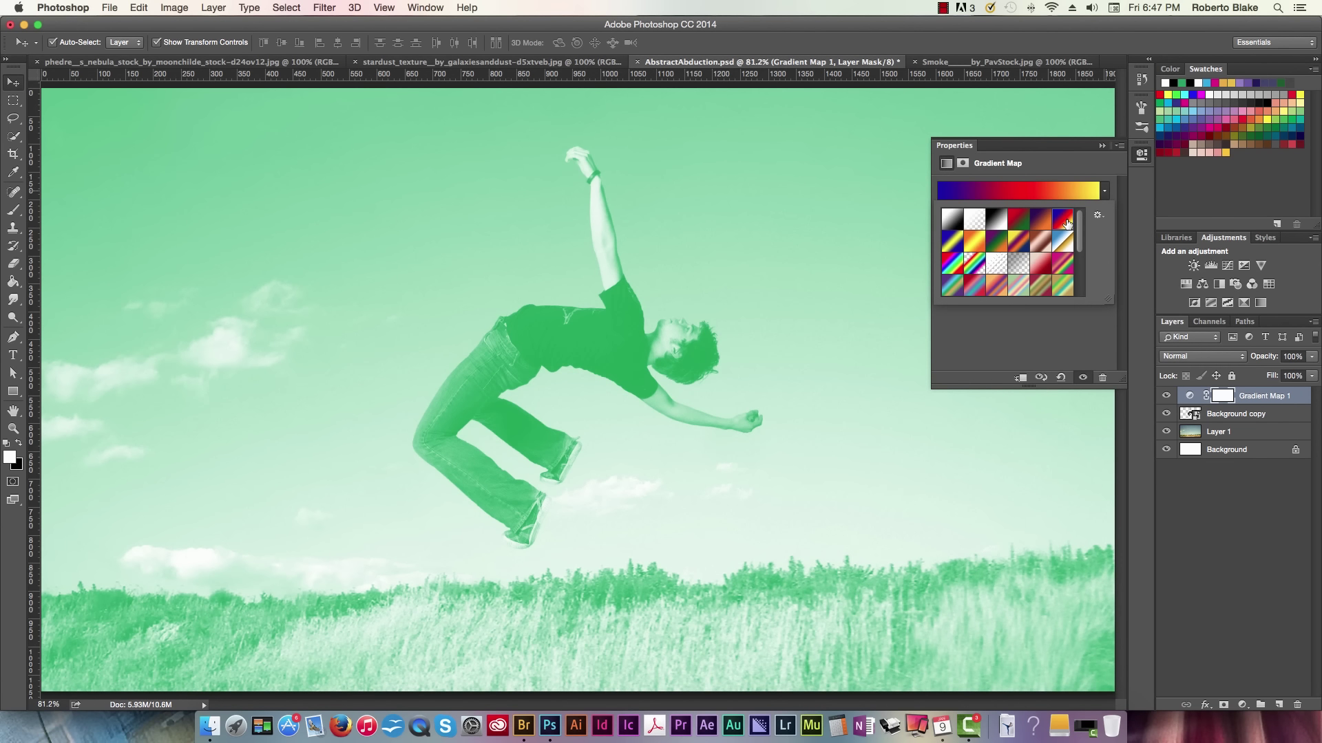
Set the Gradient Map layer to Color blending and lower its opacity to 31%
{"action": "left_click", "coordinate": [1205, 356]}
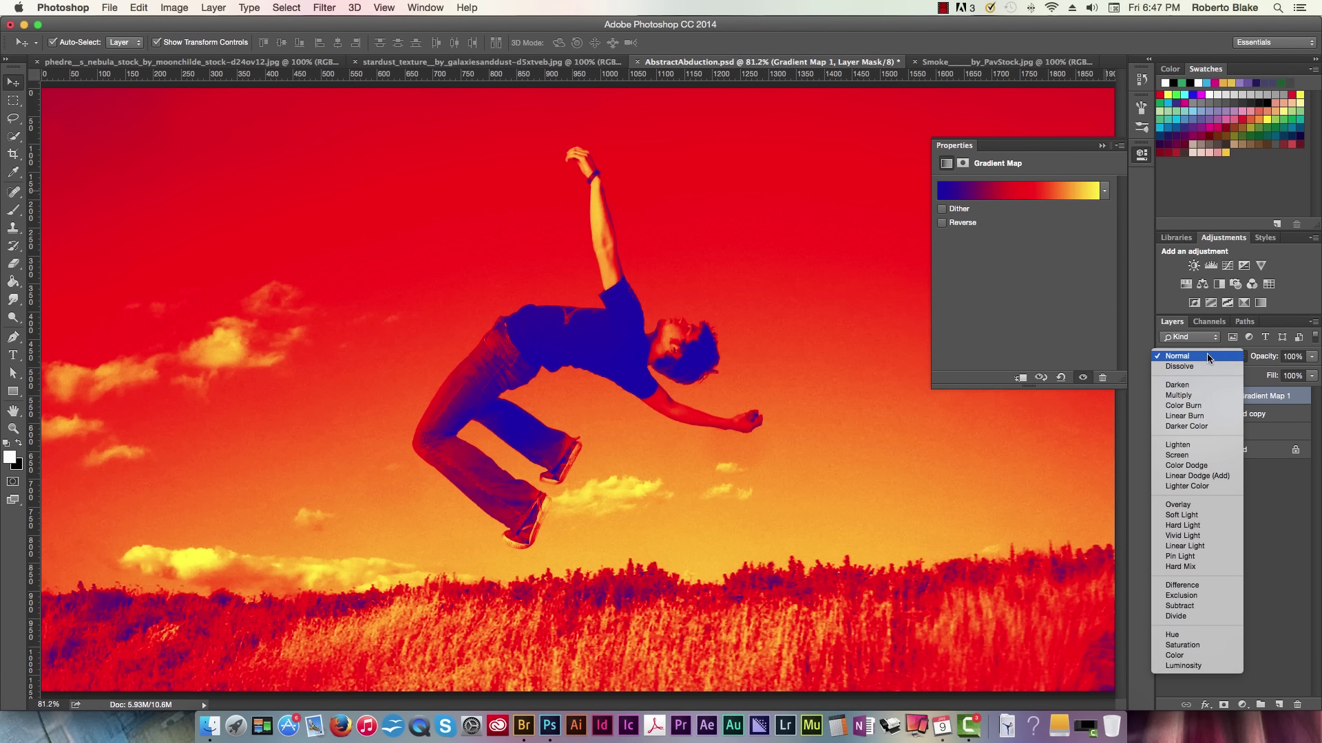
{"action": "left_click", "coordinate": [1196, 655]}
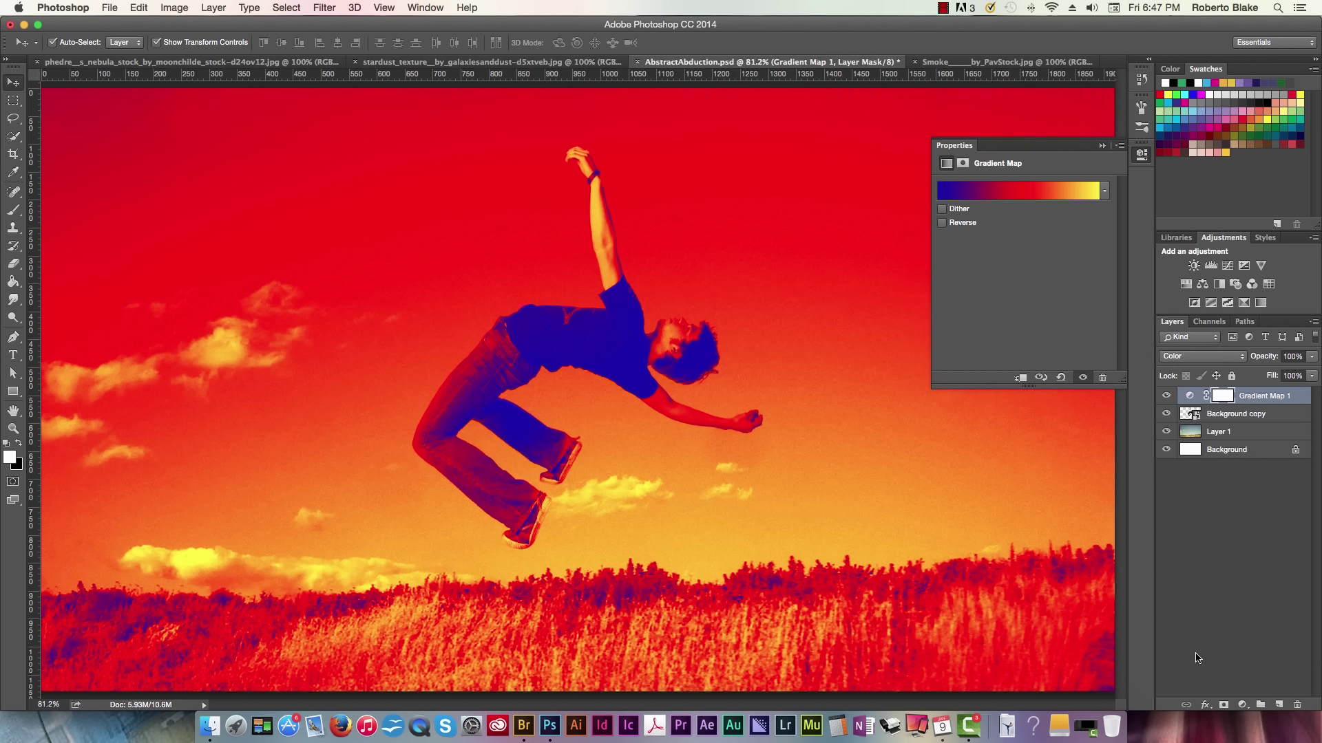
{"action": "left_click", "coordinate": [1311, 357]}
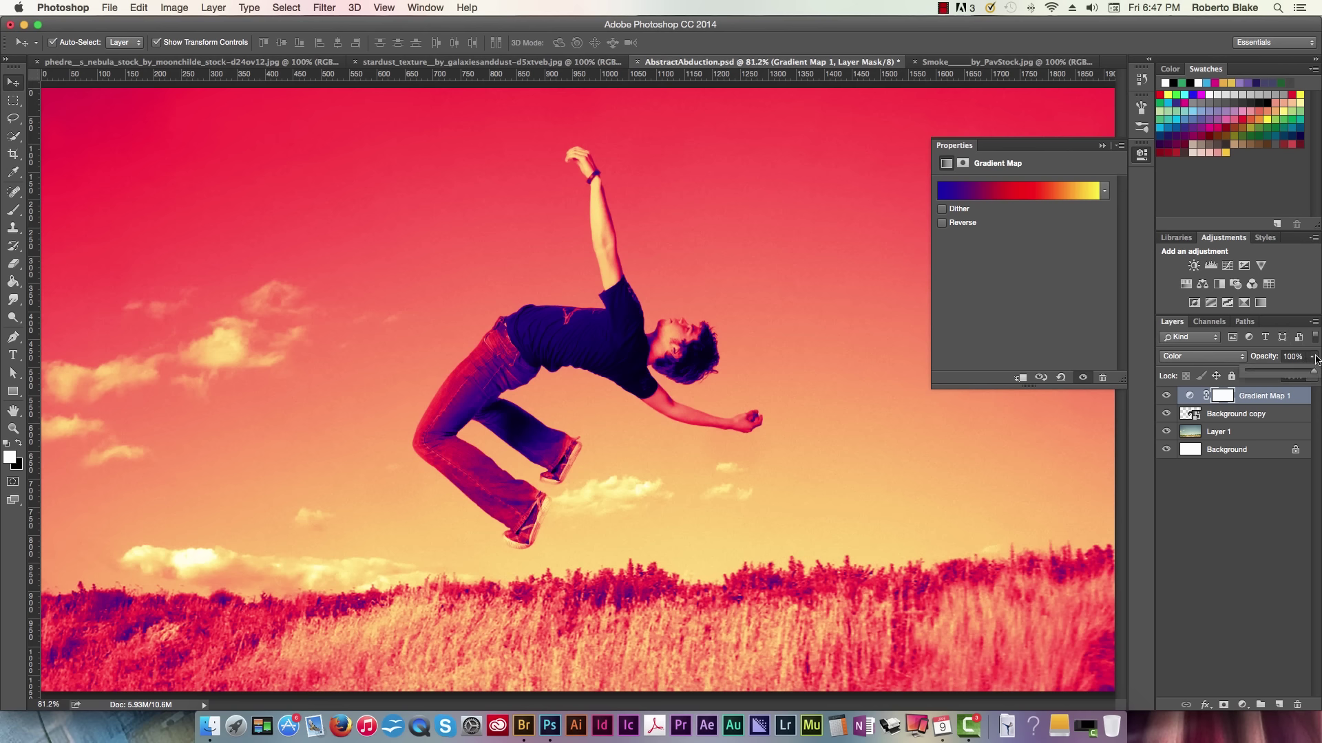
{"action": "left_click", "coordinate": [1262, 375]}
{"action": "left_click_drag", "start_coordinate": [1262, 375], "coordinate": [1268, 375]}
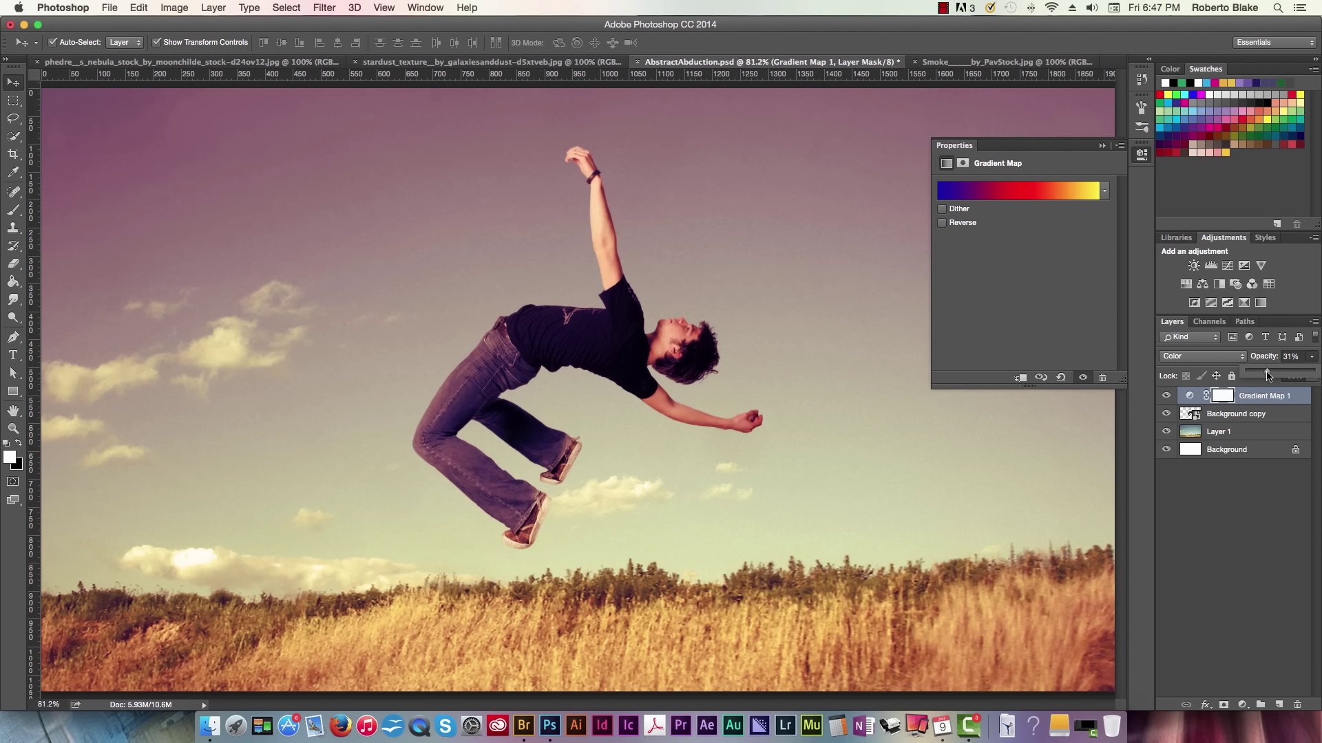
Reverse the gradient map and switch it to the violet and orange gradient preset
{"action": "left_click", "coordinate": [942, 222]}
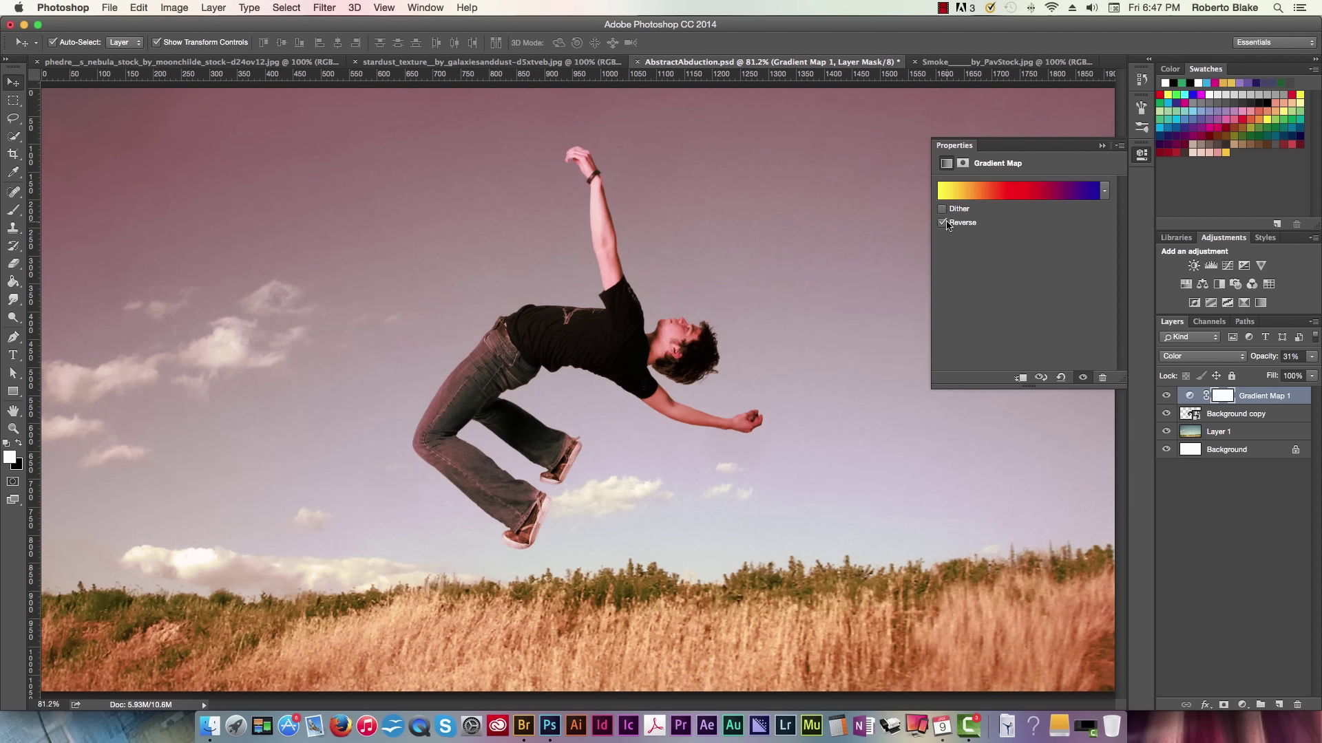
{"action": "left_click", "coordinate": [943, 223]}
{"action": "left_click", "coordinate": [943, 224]}
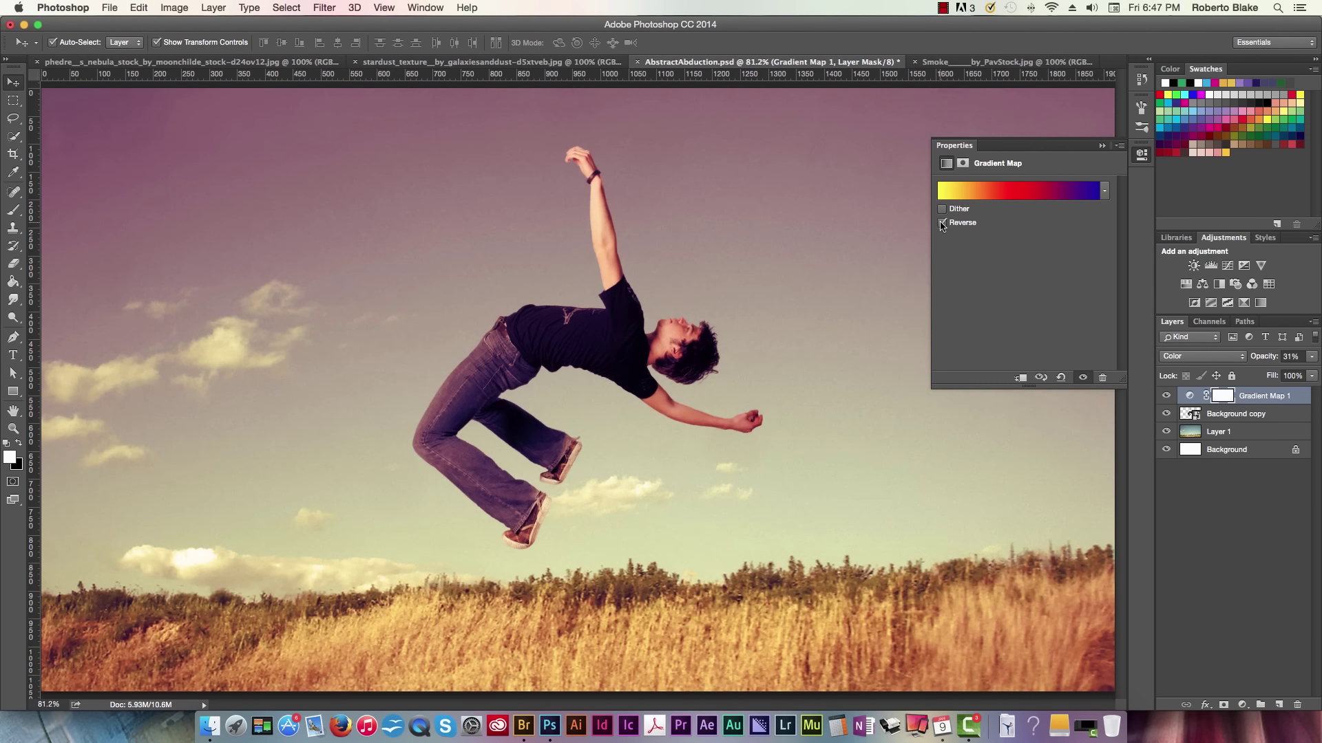
{"action": "left_click", "coordinate": [1105, 191]}
{"action": "left_click", "coordinate": [1044, 222]}
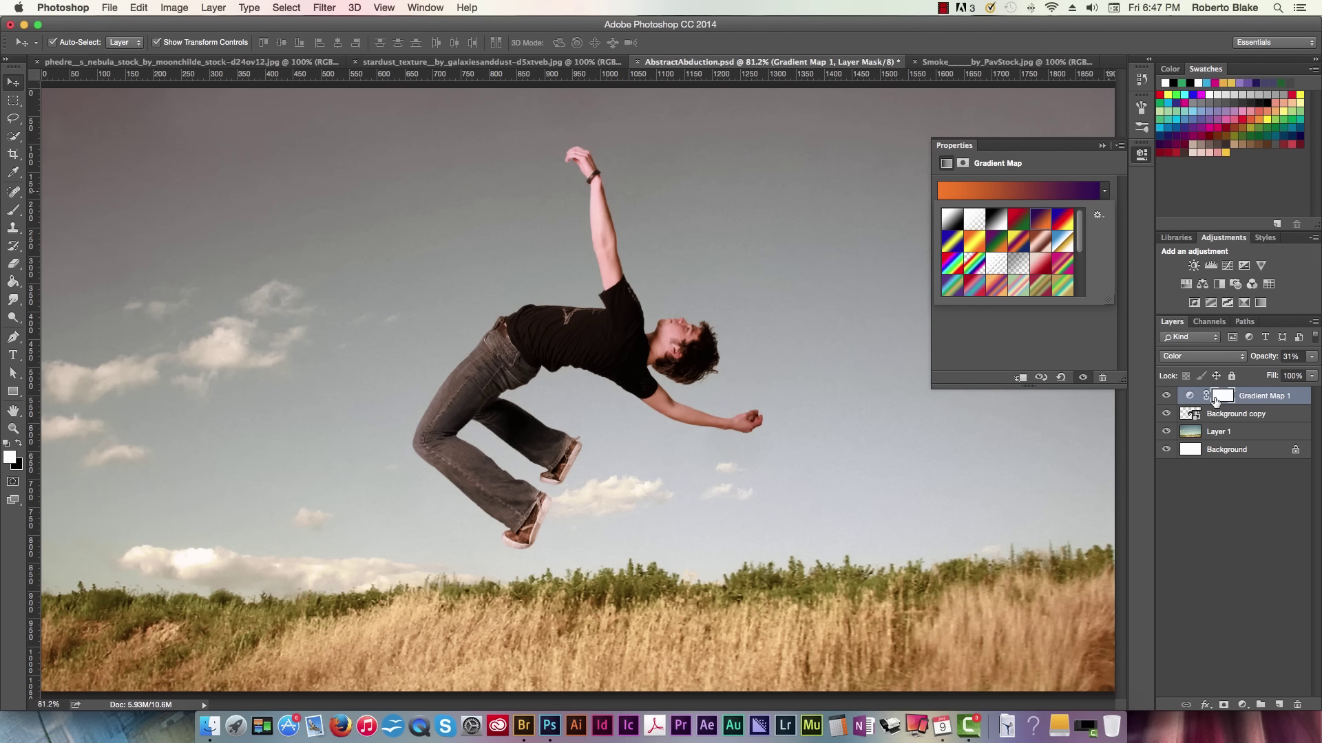
Try the Lighten and Overlay blend modes on the Gradient Map layer
{"action": "left_click", "coordinate": [1230, 357]}
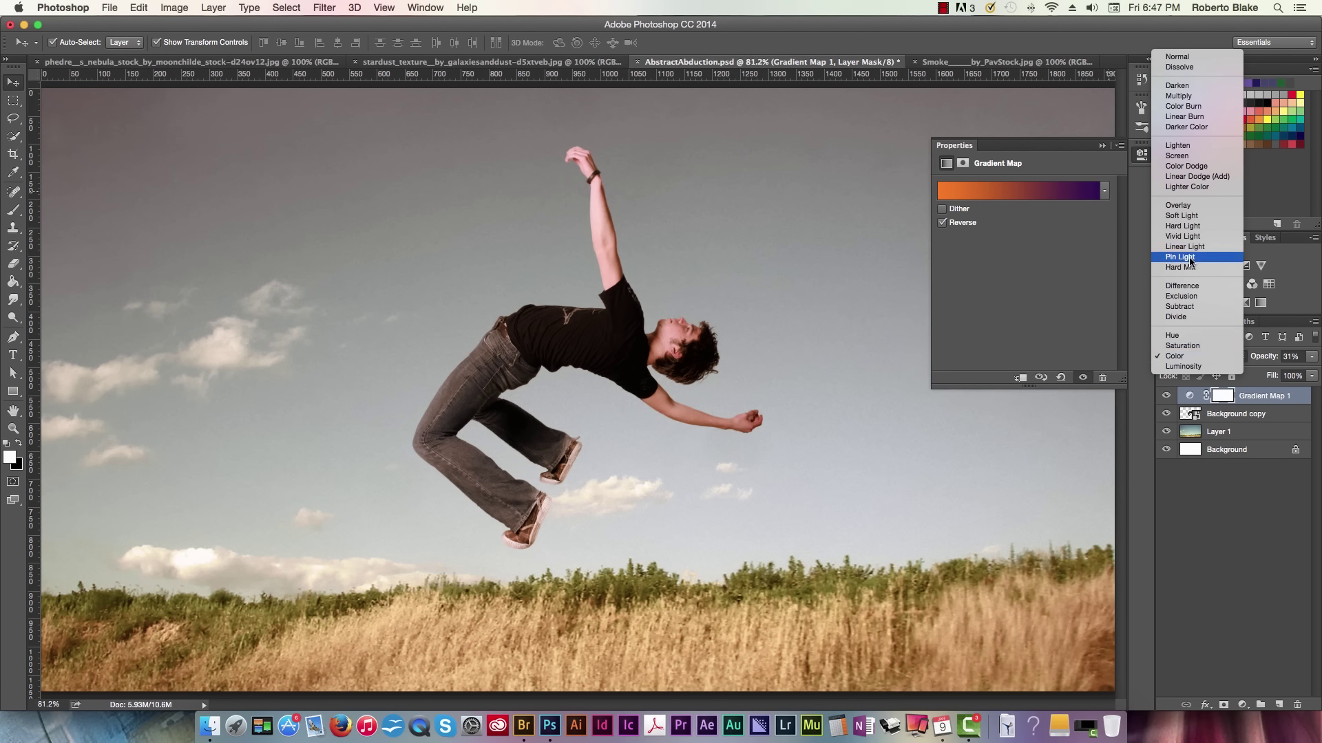
{"action": "left_click", "coordinate": [1197, 145]}
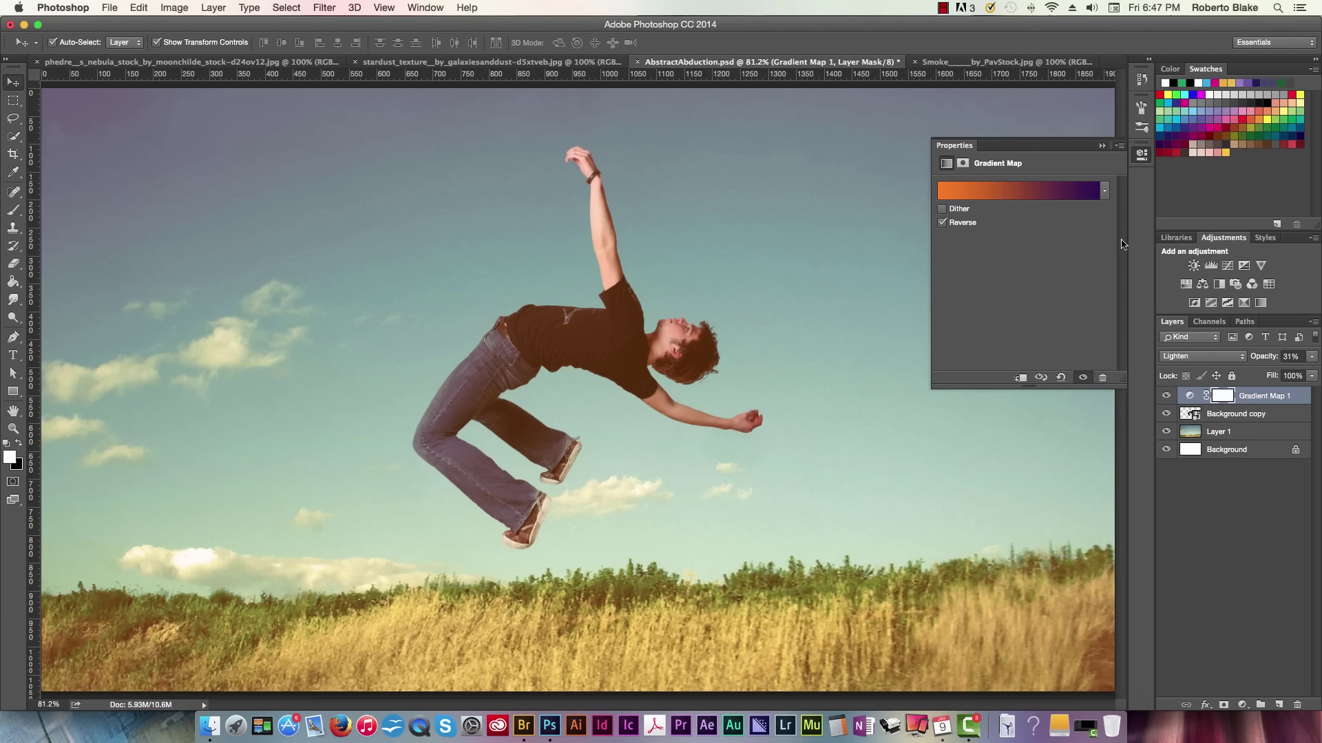
{"action": "left_click", "coordinate": [1213, 357]}
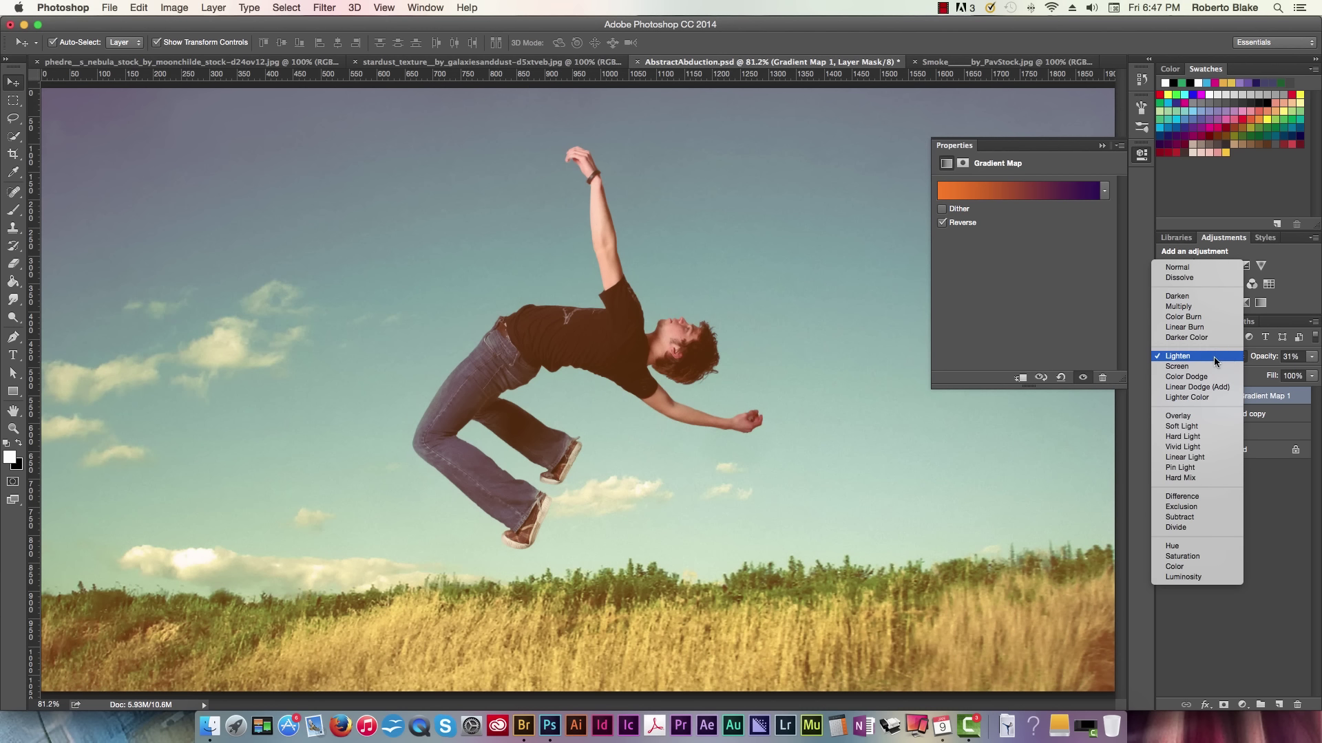
{"action": "left_click", "coordinate": [1198, 416]}
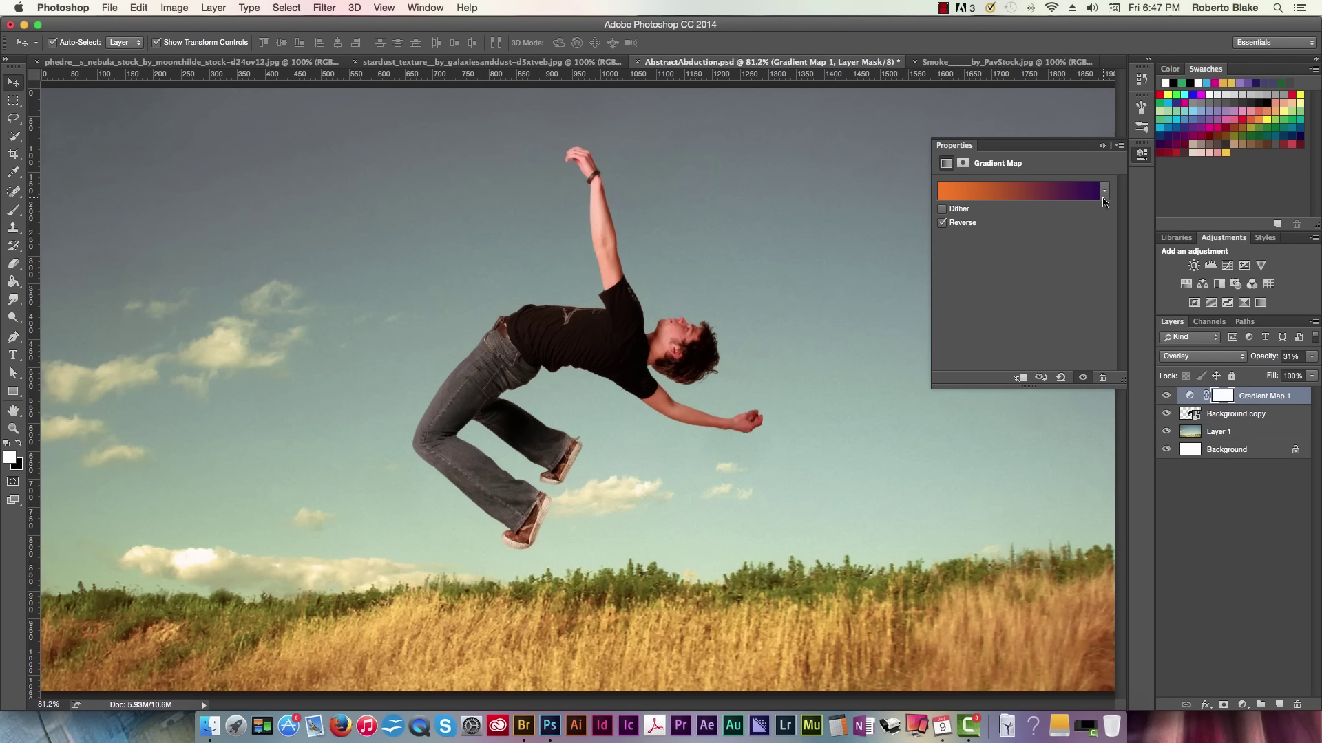
Turn off the gradient reversal and set the Gradient Map layer to Color blending at 70% opacity
{"action": "left_click", "coordinate": [943, 223]}
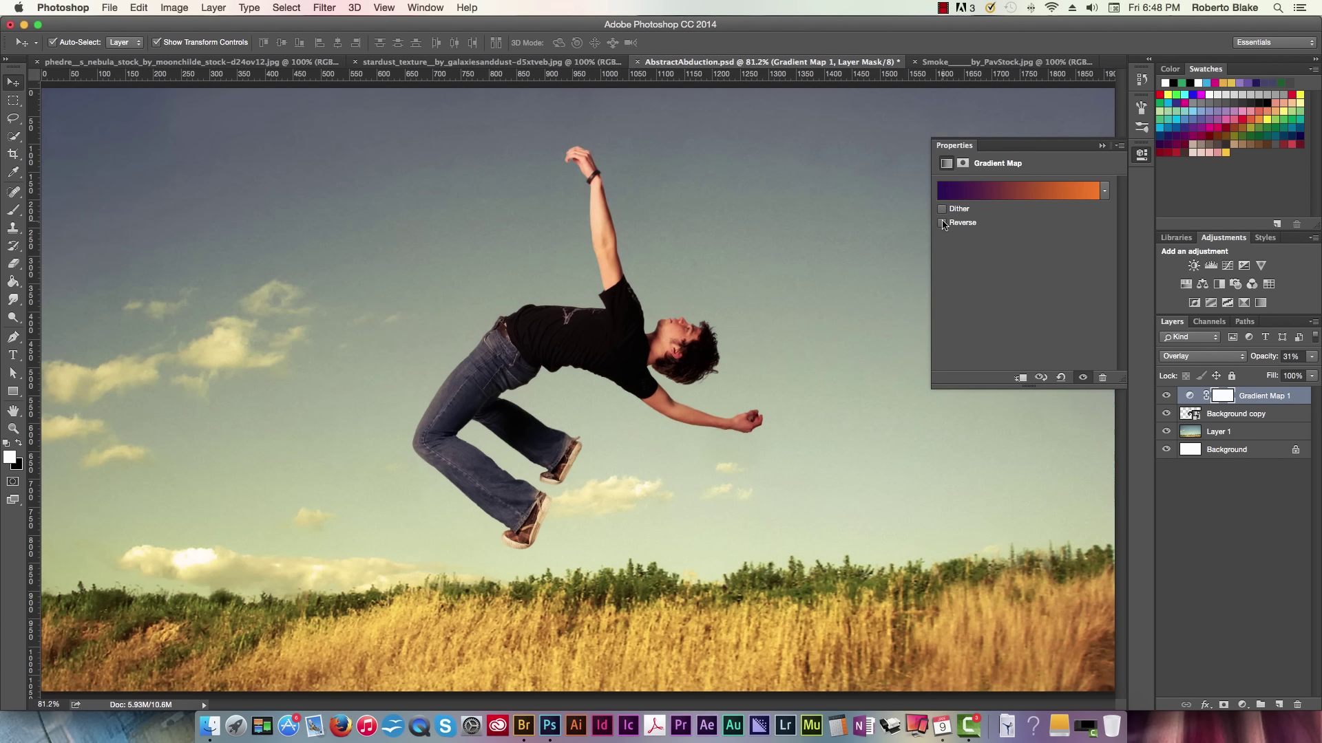
{"action": "left_click", "coordinate": [1203, 356]}
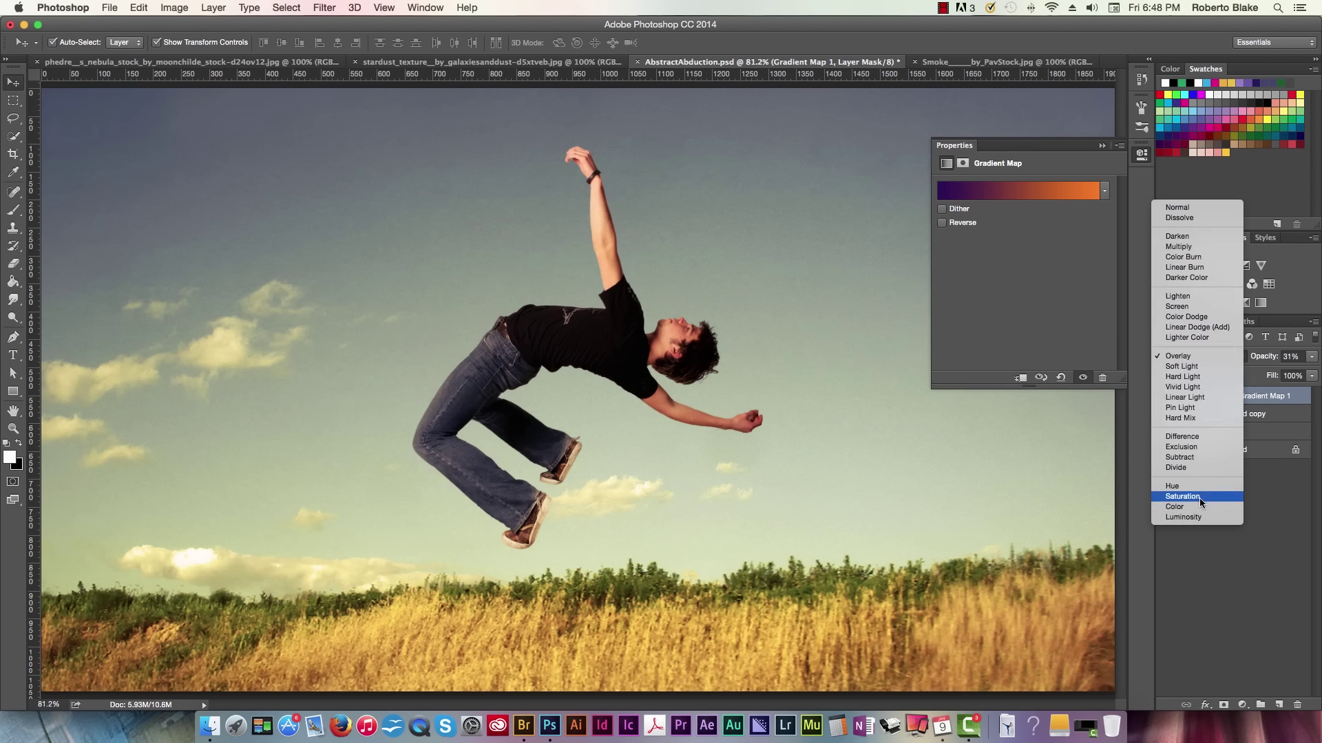
{"action": "left_click", "coordinate": [1174, 506]}
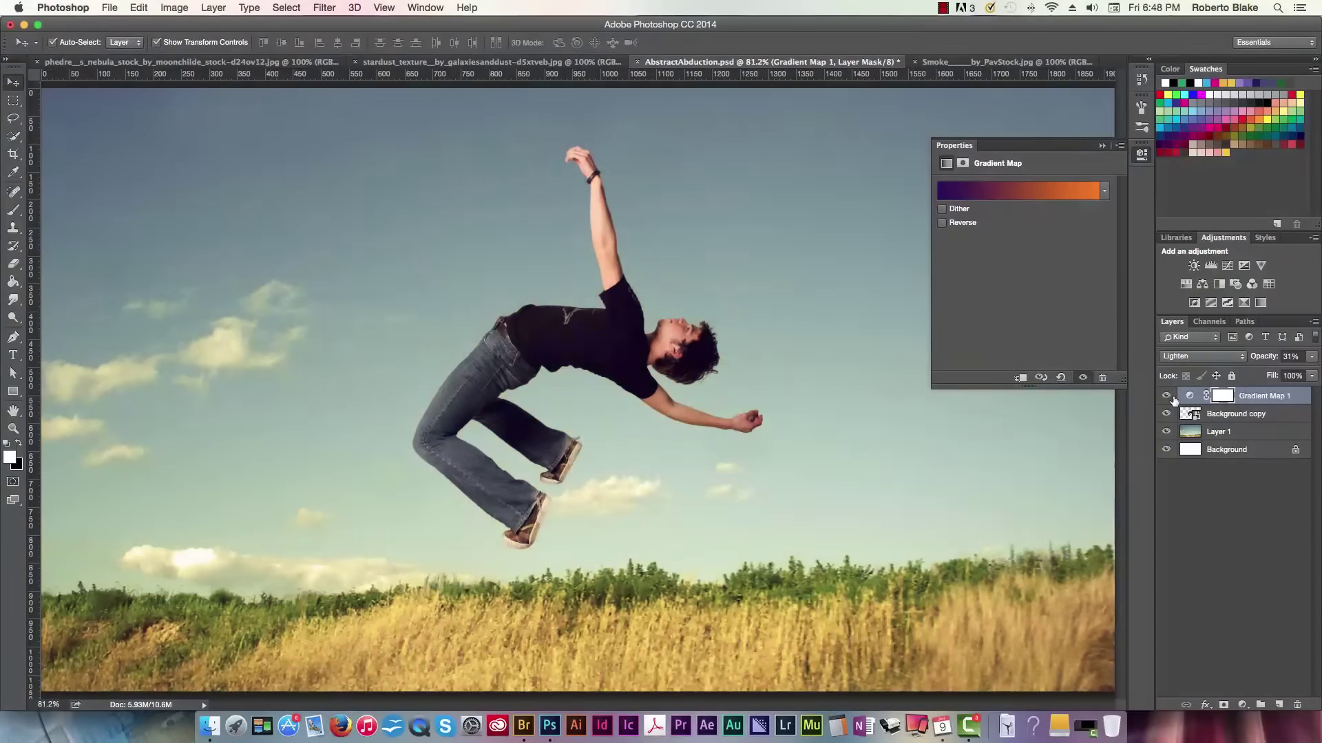
{"action": "left_click_drag", "start_coordinate": [1248, 371], "coordinate": [1293, 371]}
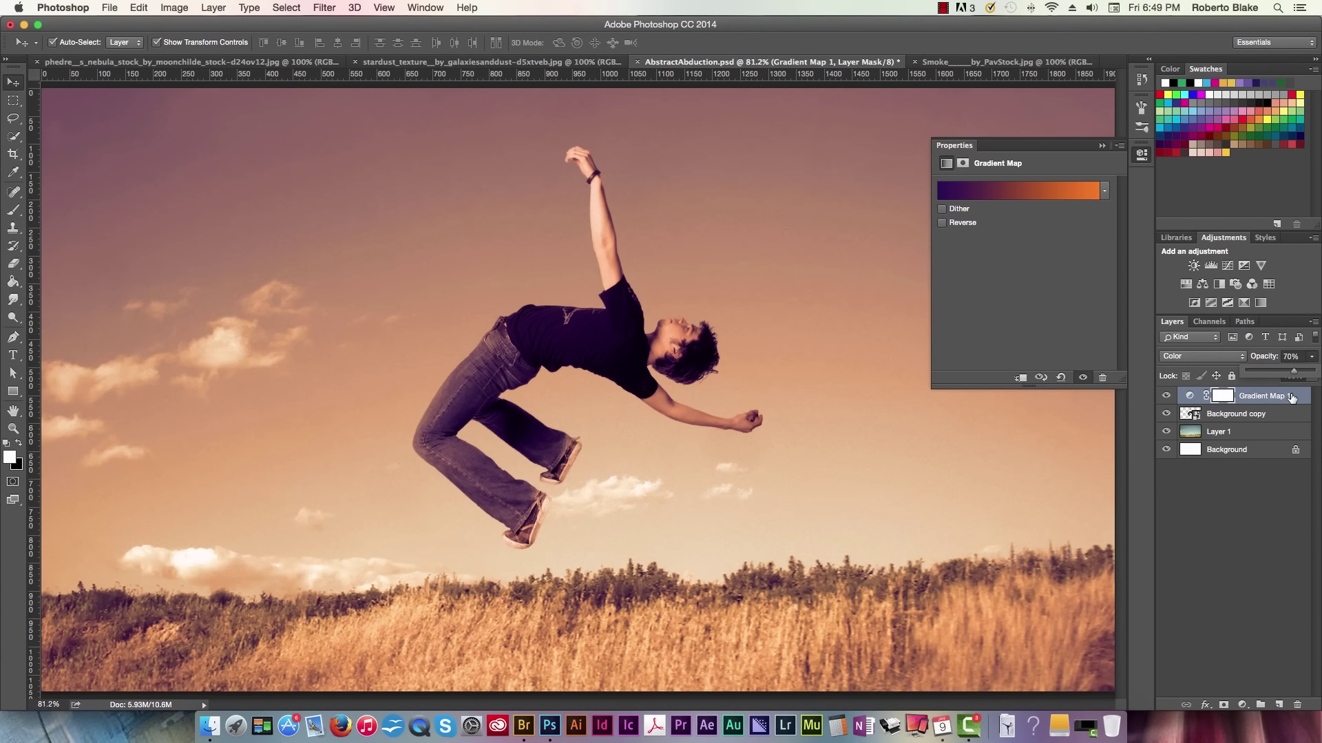
{"action": "left_click", "coordinate": [1102, 145]}
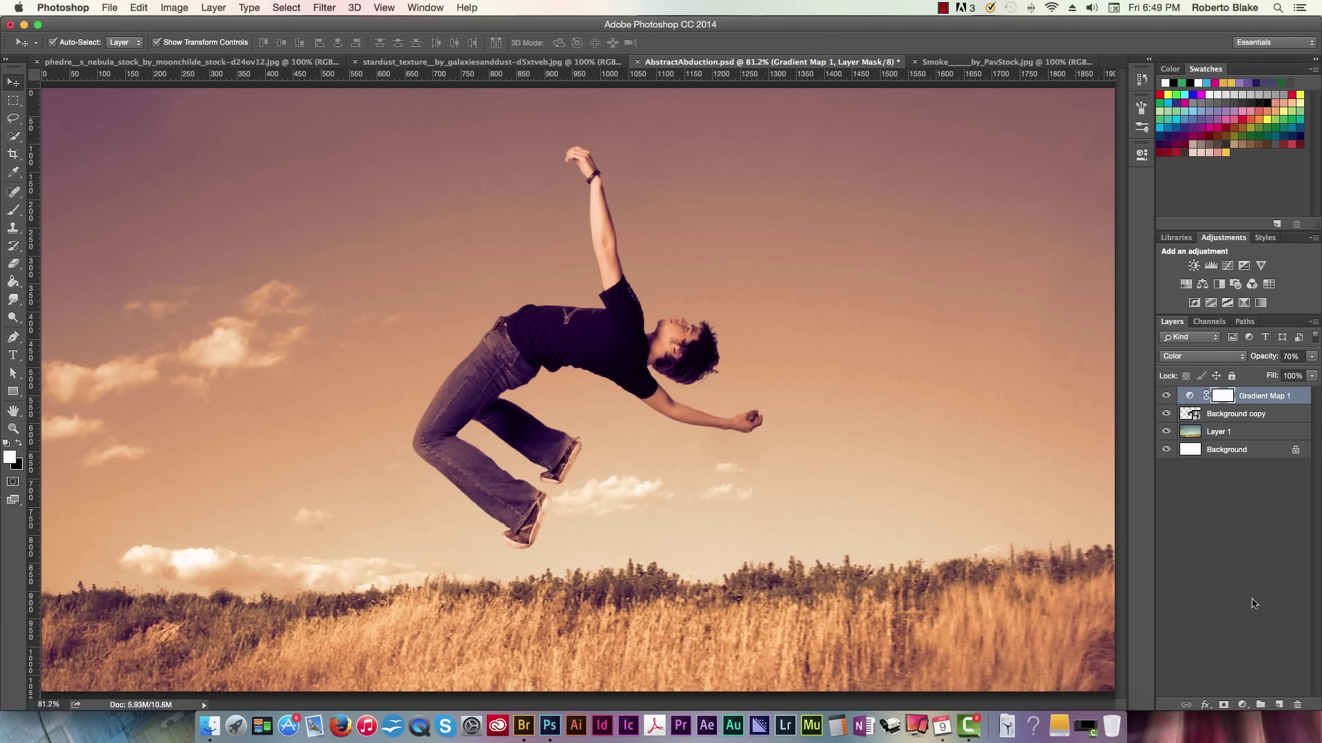
Hide and reshow the Gradient Map layer to compare the composite with and without the color grading
{"action": "key", "text": "super+minus"}
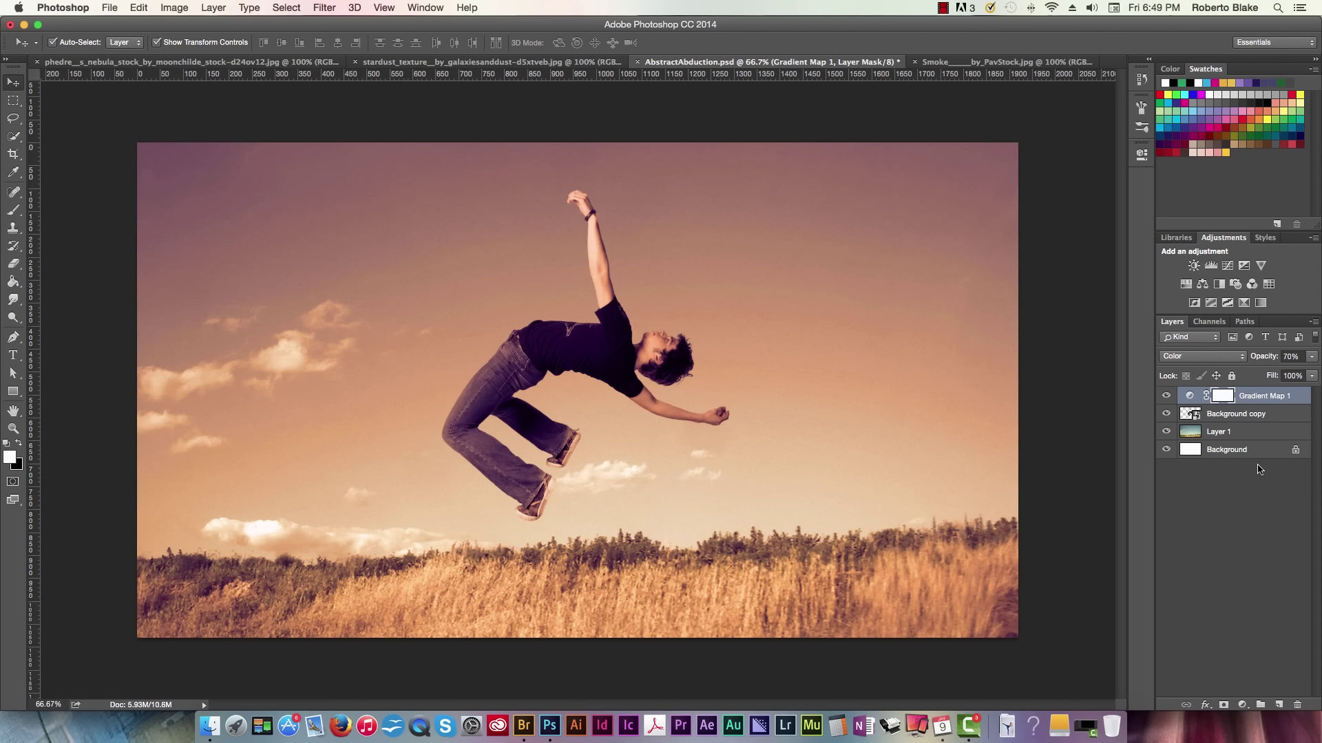
{"action": "left_click", "coordinate": [1166, 396]}
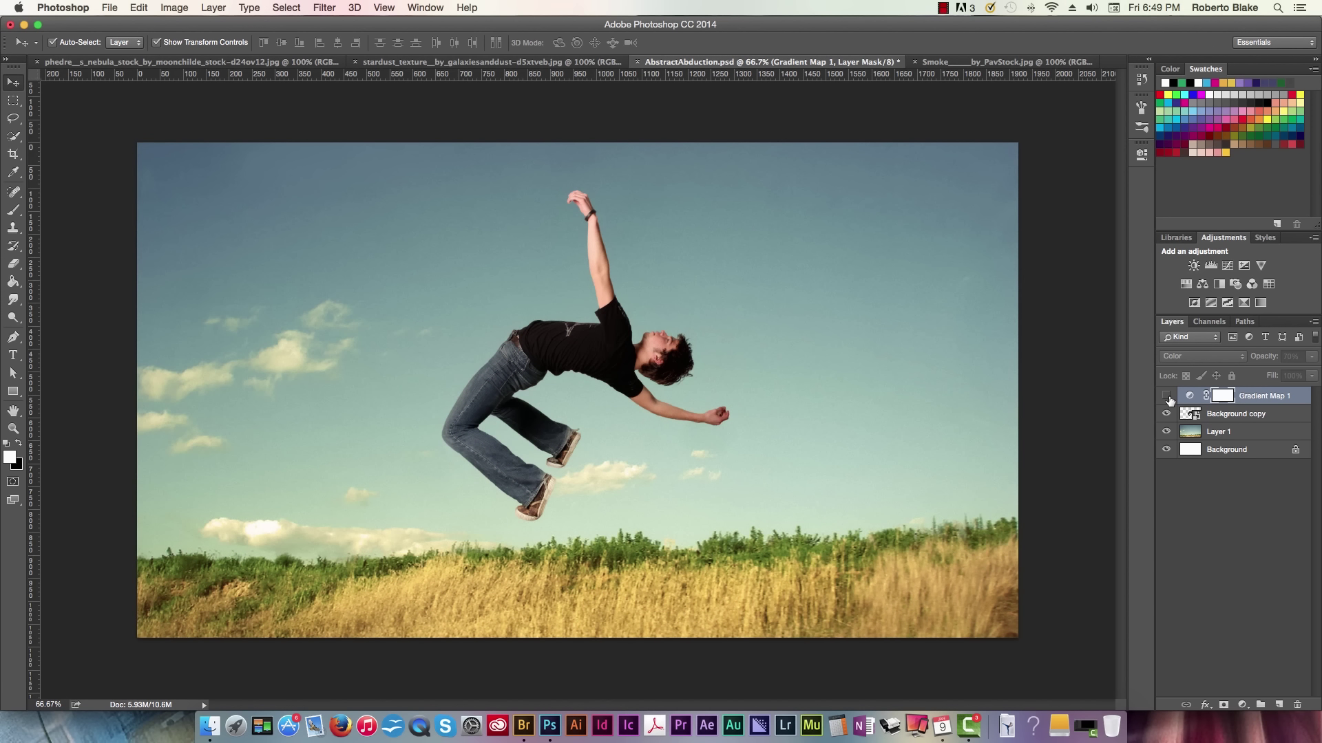
{"action": "left_click", "coordinate": [1166, 396]}
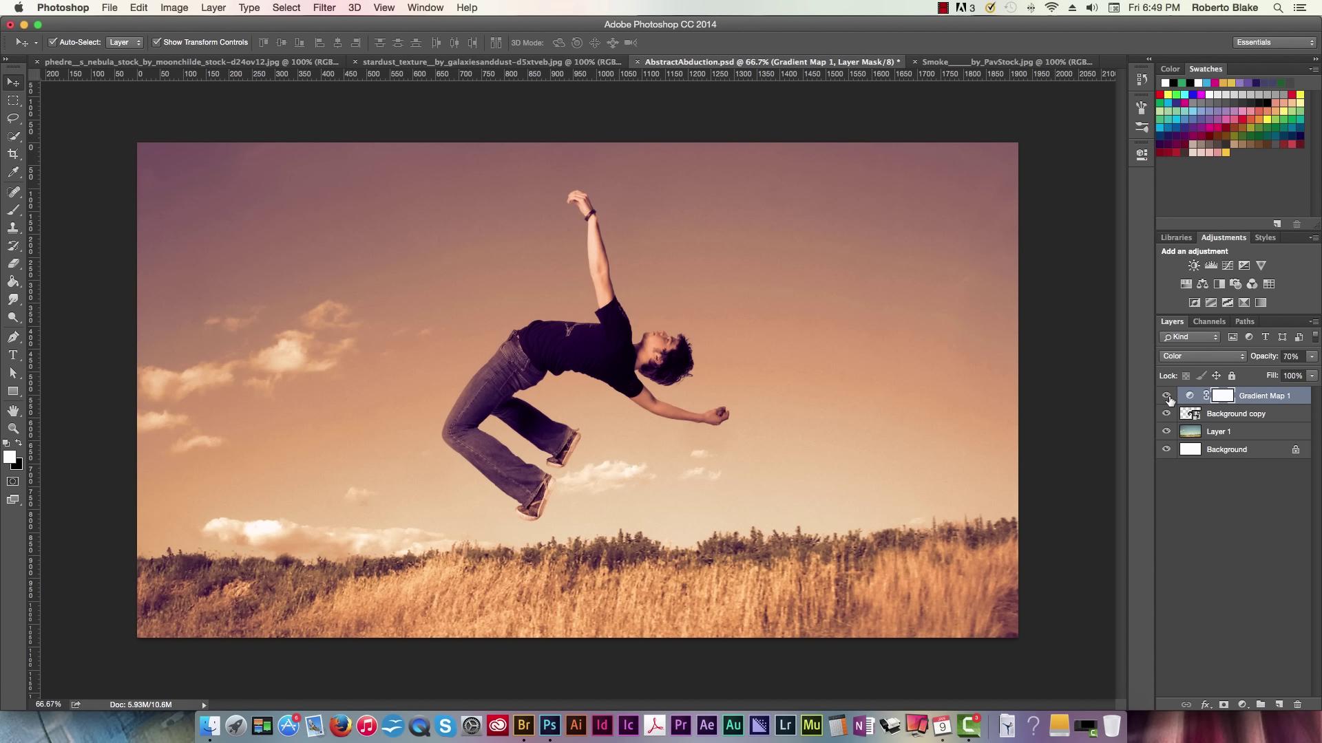
Add a Brightness/Contrast adjustment with brightness 37 and contrast 33, and place it directly above the man's Background copy layer
{"action": "left_click", "coordinate": [1235, 433]}
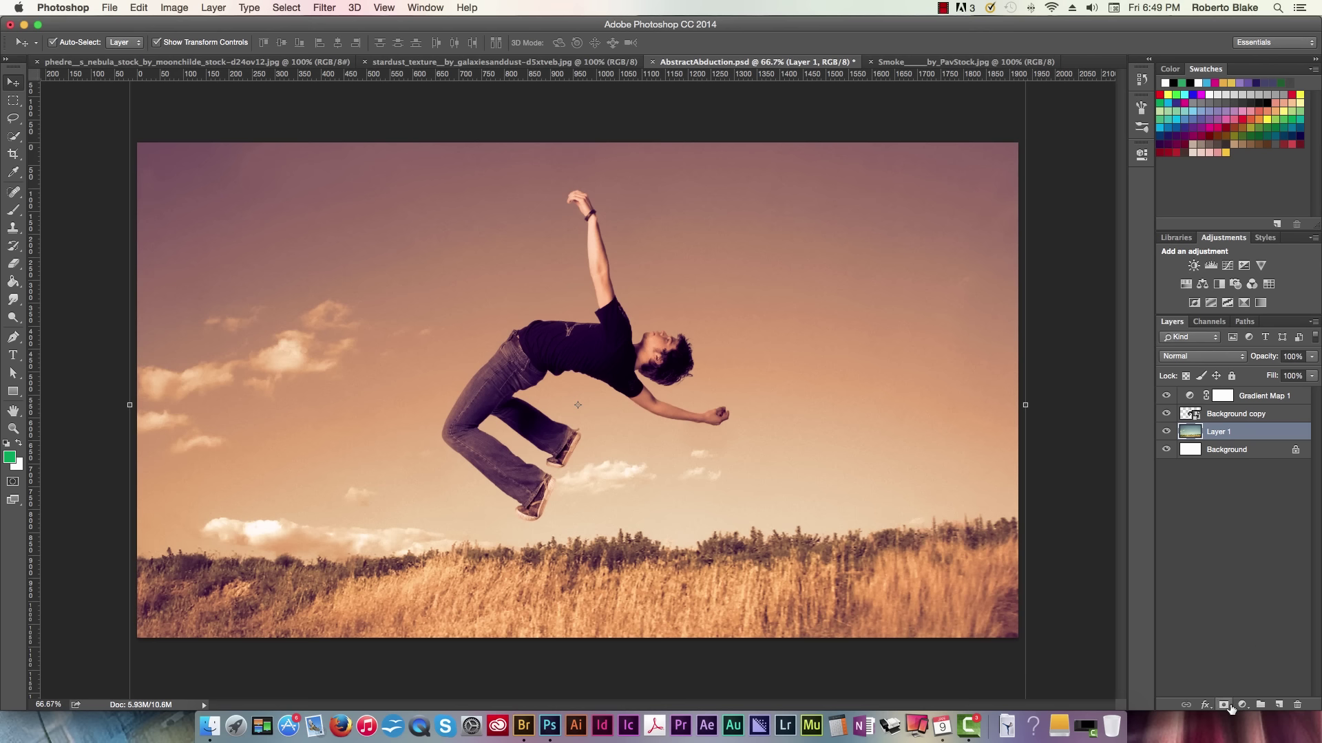
{"action": "left_click", "coordinate": [1242, 705]}
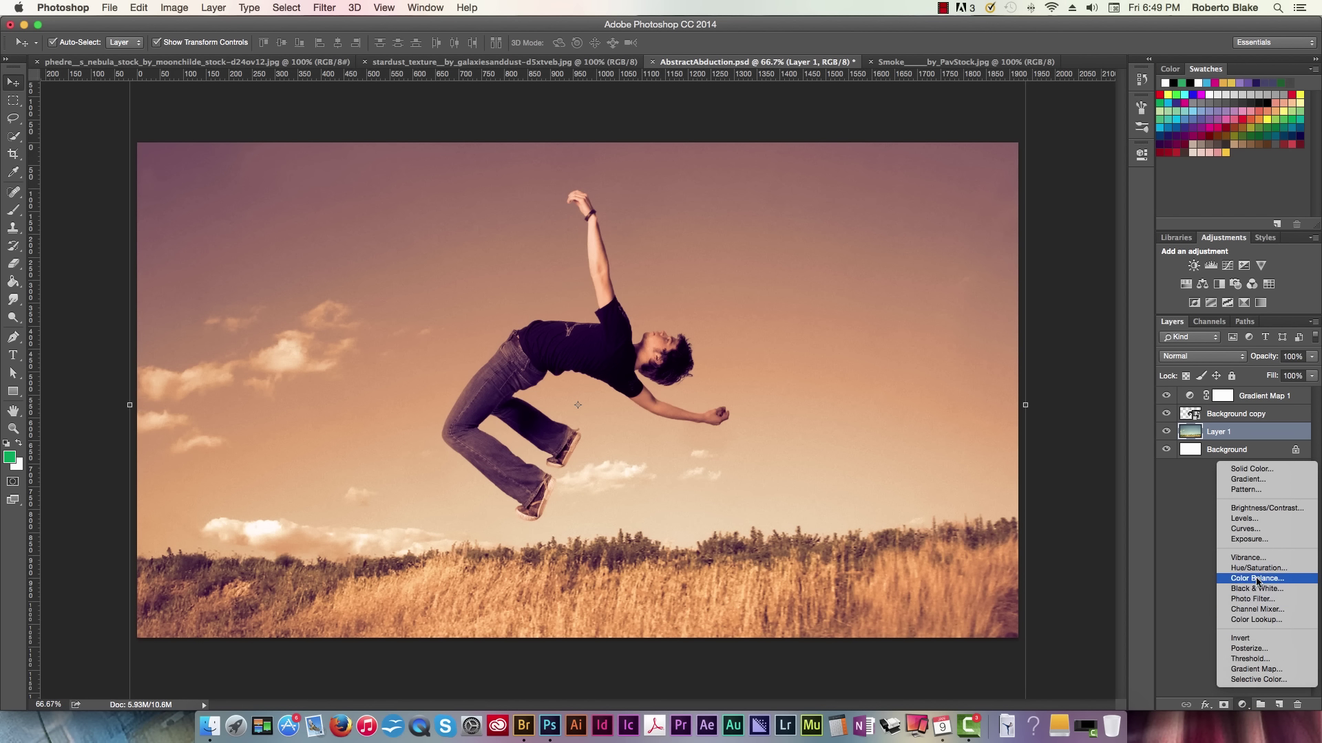
{"action": "left_click", "coordinate": [1260, 510]}
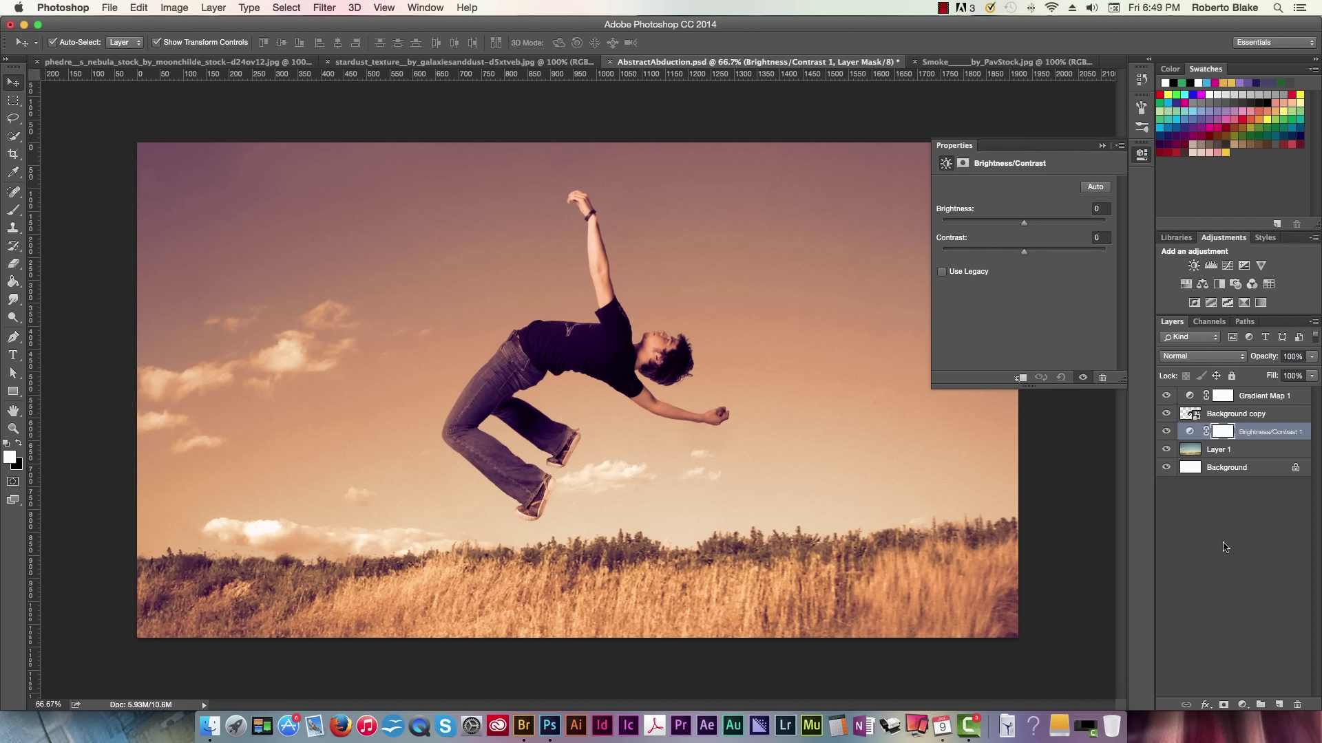
{"action": "left_click_drag", "start_coordinate": [1025, 223], "coordinate": [1050, 258]}
{"action": "left_click_drag", "start_coordinate": [1267, 432], "coordinate": [1266, 409]}
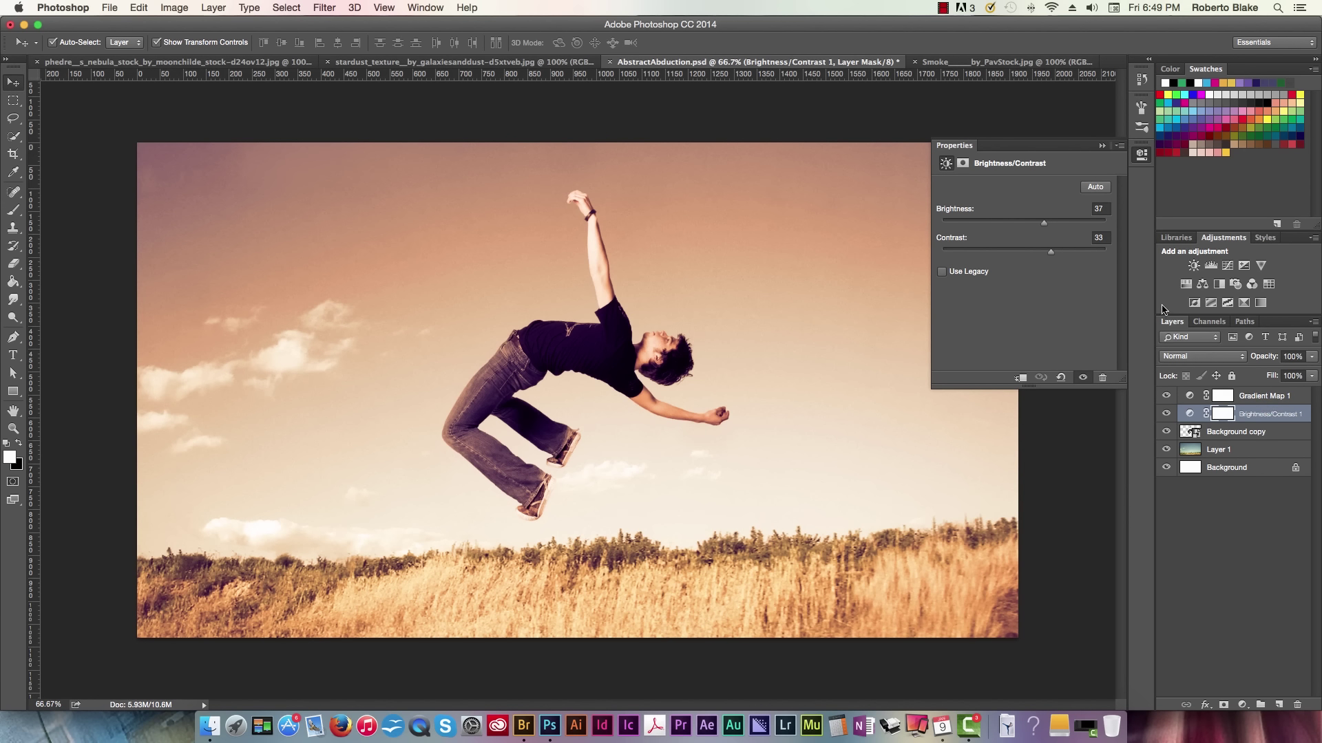
Soften the Brightness/Contrast adjustment on the man by painting its layer mask with an enlarged black brush, starting from 20% opacity
{"action": "left_click", "coordinate": [1102, 146]}
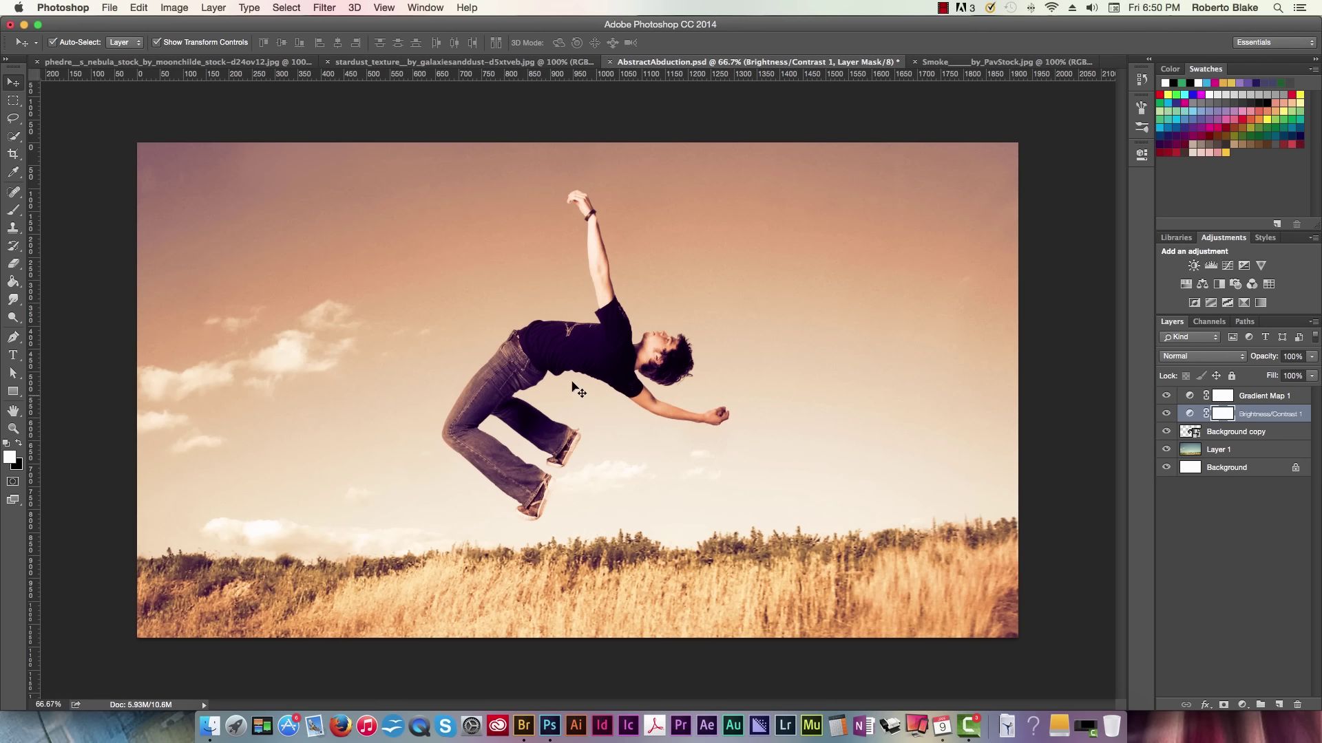
{"action": "key", "text": "b"}
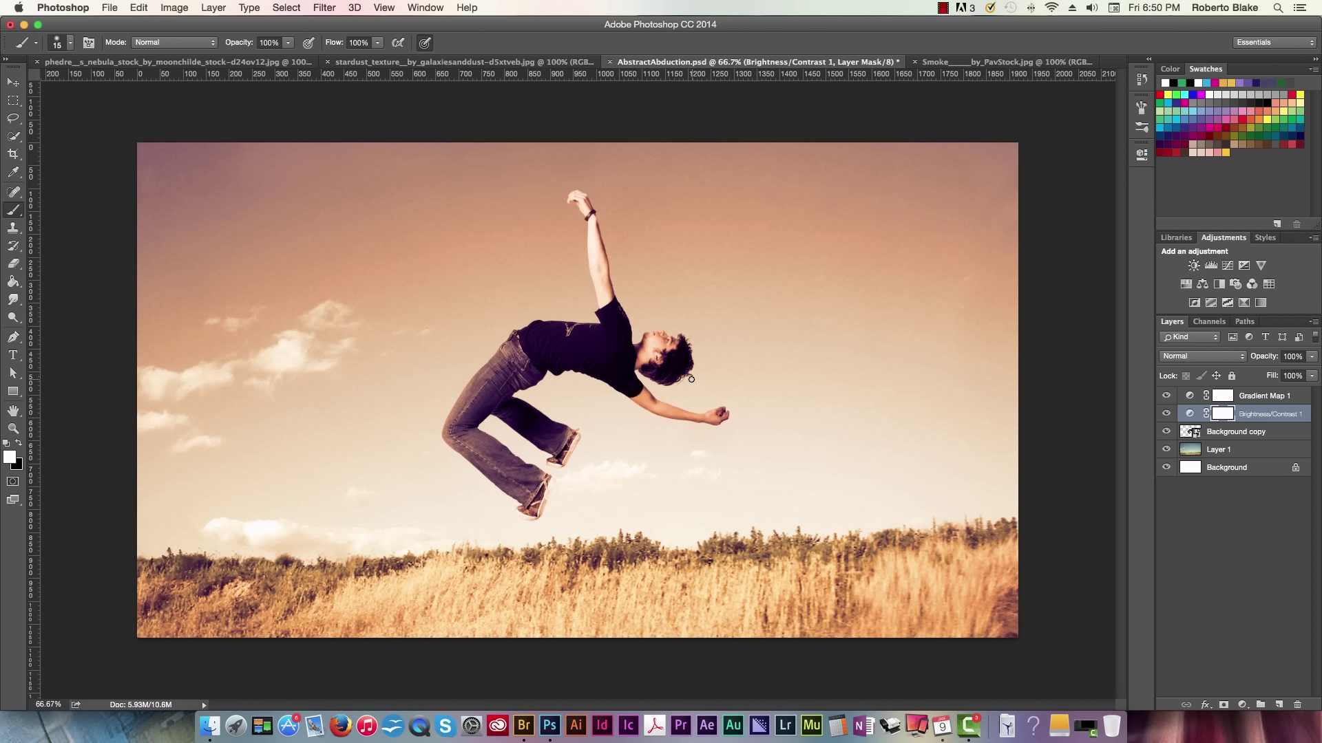
{"action": "key", "text": "x"}
{"action": "key", "text": "z"}
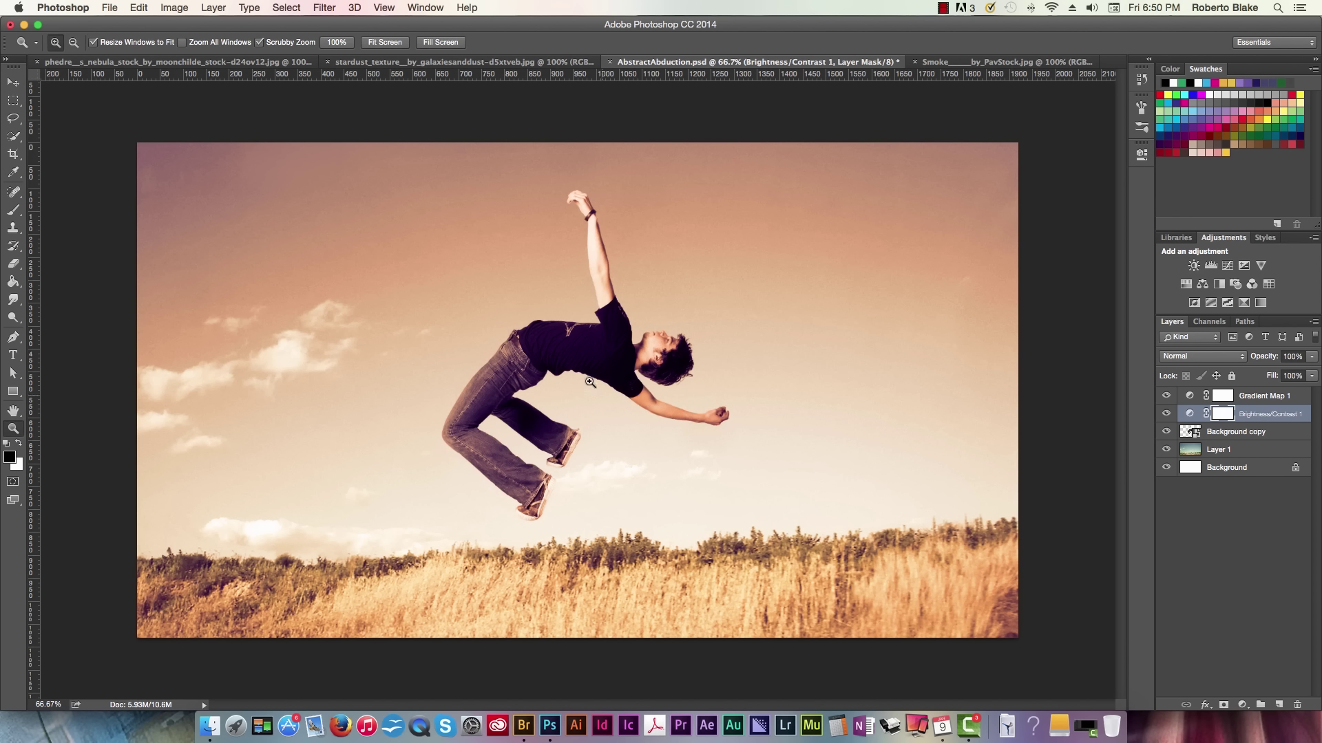
{"action": "left_click_drag", "start_coordinate": [610, 354], "coordinate": [678, 353]}
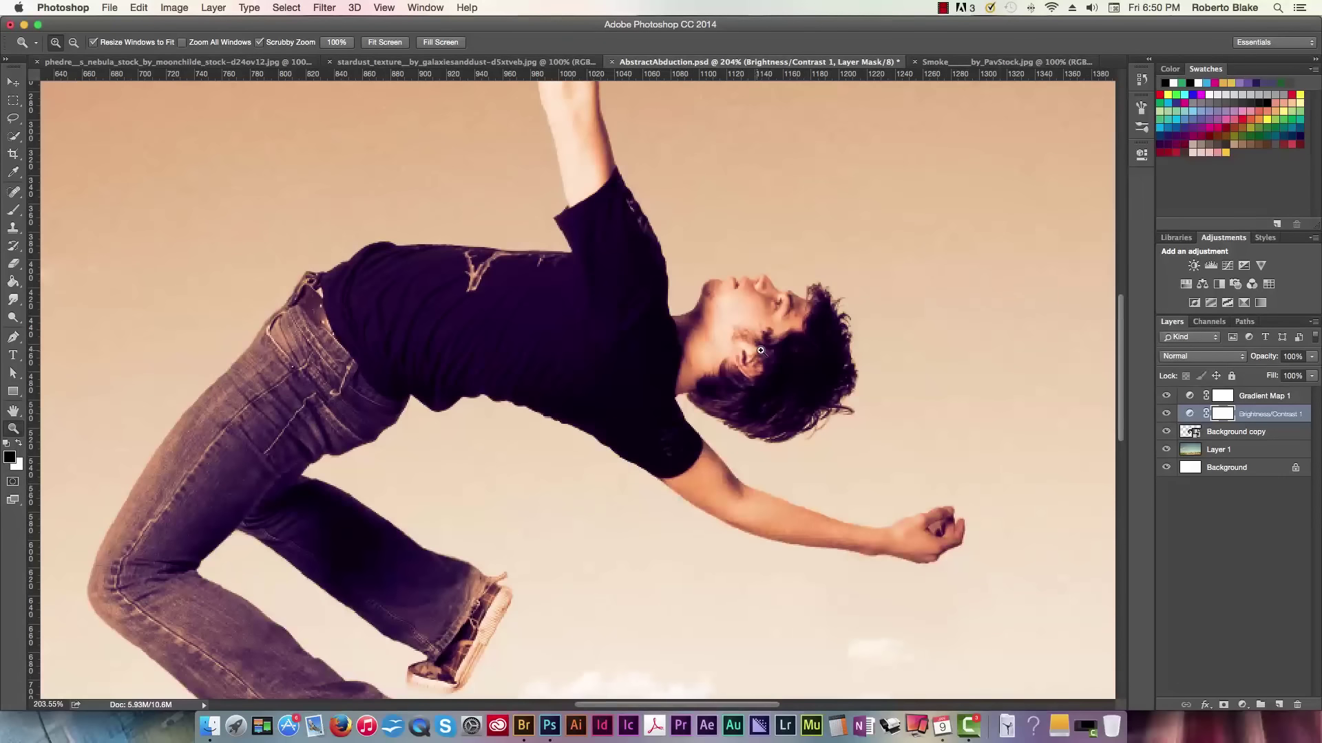
{"action": "key", "text": "b"}
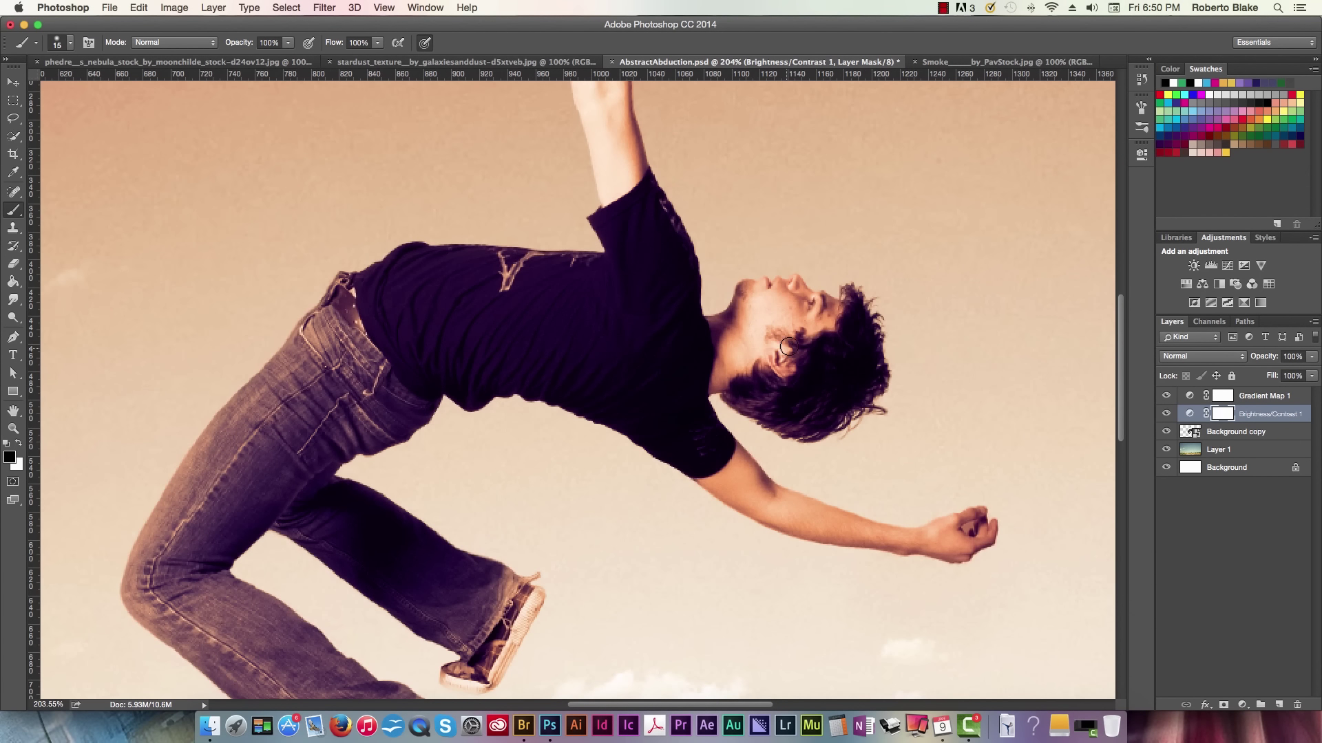
{"action": "key", "text": "2"}
{"action": "left_click_drag", "start_coordinate": [741, 362], "coordinate": [860, 418]}
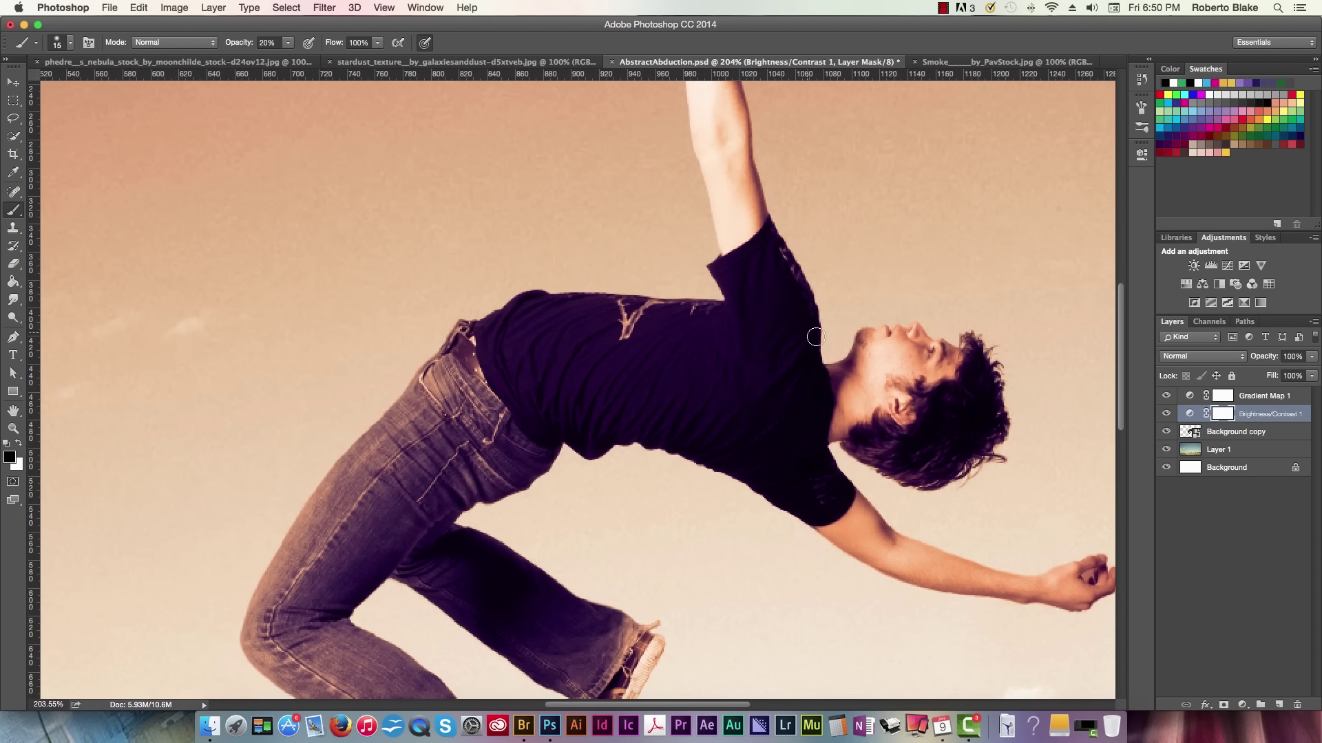
{"action": "key", "text": "bracketright"}
{"action": "key", "text": "bracketright"}
{"action": "key", "text": "bracketright"}
{"action": "key", "text": "bracketright"}
{"action": "key", "text": "z"}
{"action": "left_click_drag", "start_coordinate": [940, 332], "coordinate": [869, 332]}
{"action": "left_click_drag", "start_coordinate": [956, 344], "coordinate": [810, 325]}
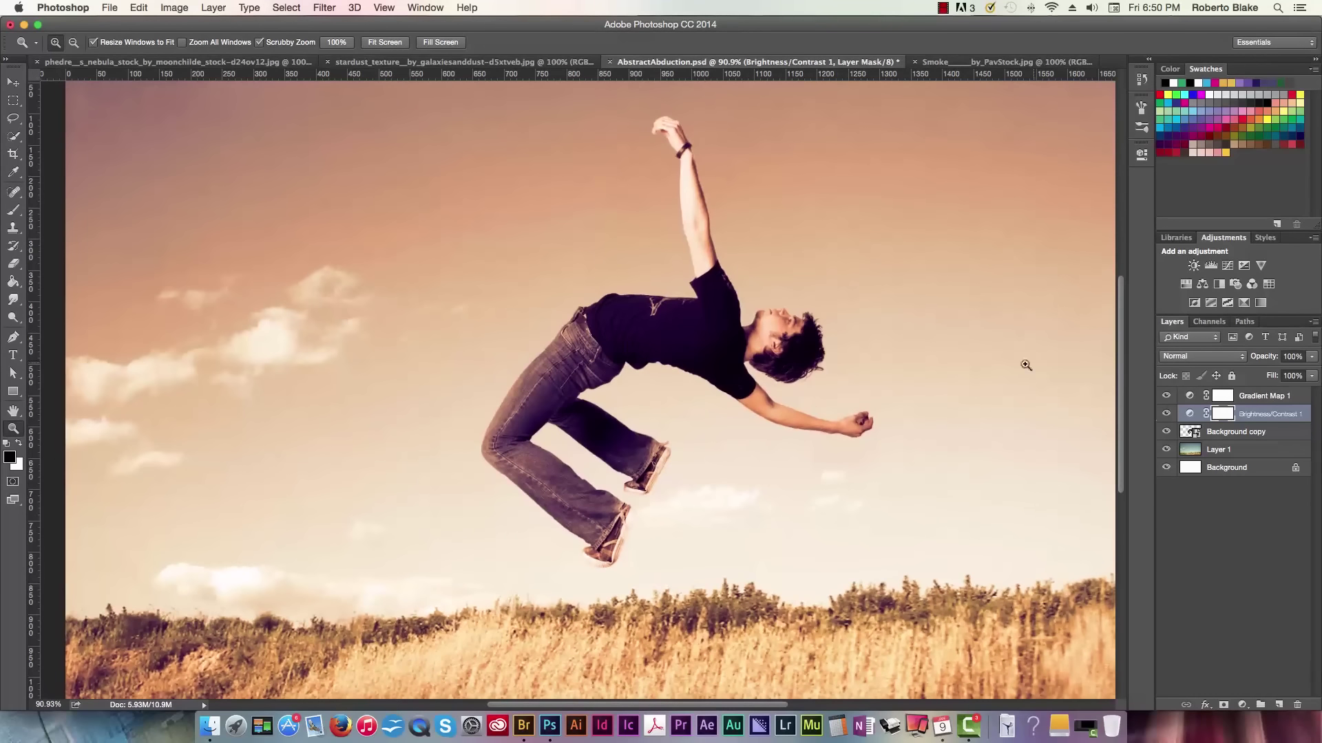
{"action": "key", "text": "super+0"}
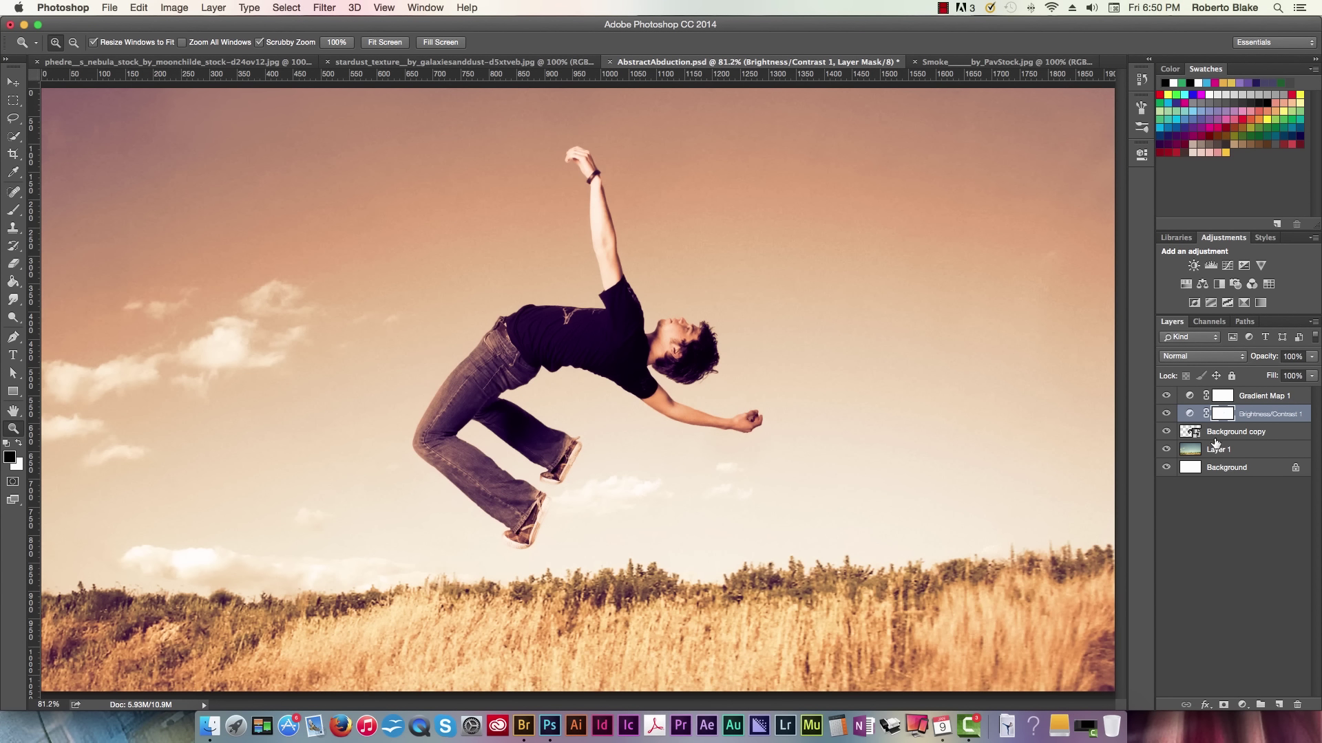
Group the Gradient Map and Brightness/Contrast layers, name the group "adjustments", and hide it
{"action": "left_click", "coordinate": [1256, 400], "text": "shift"}
{"action": "key", "text": "super+g"}
{"action": "double_click", "coordinate": [1238, 399]}
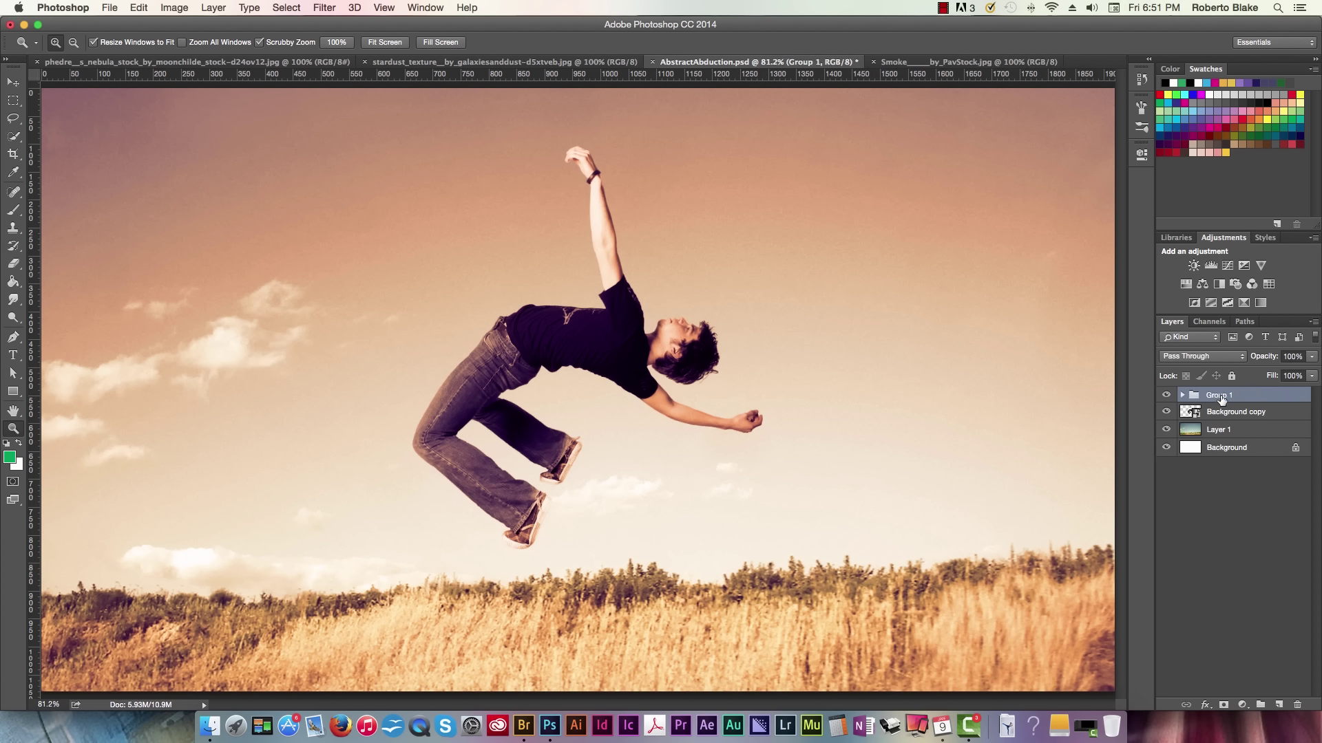
{"action": "type", "text": "adjustments"}
{"action": "key", "text": "Return"}
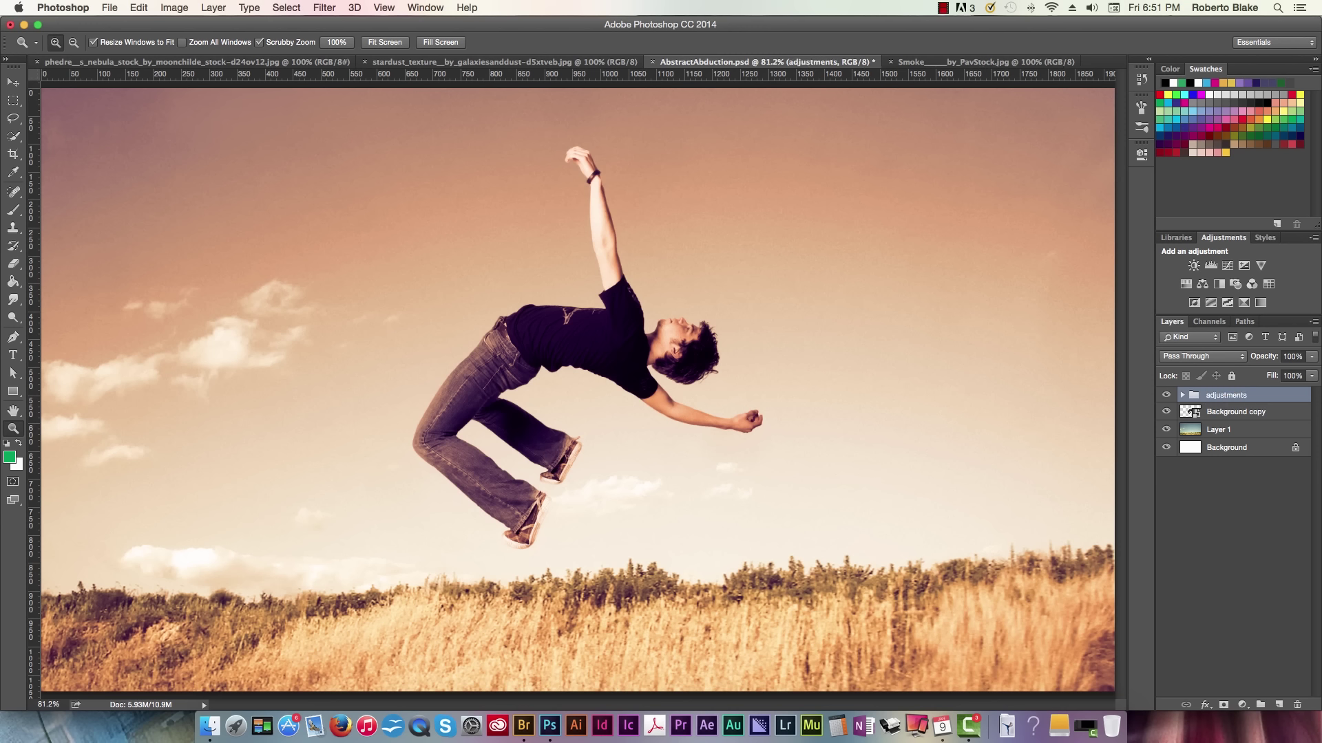
{"action": "left_click", "coordinate": [1166, 394]}
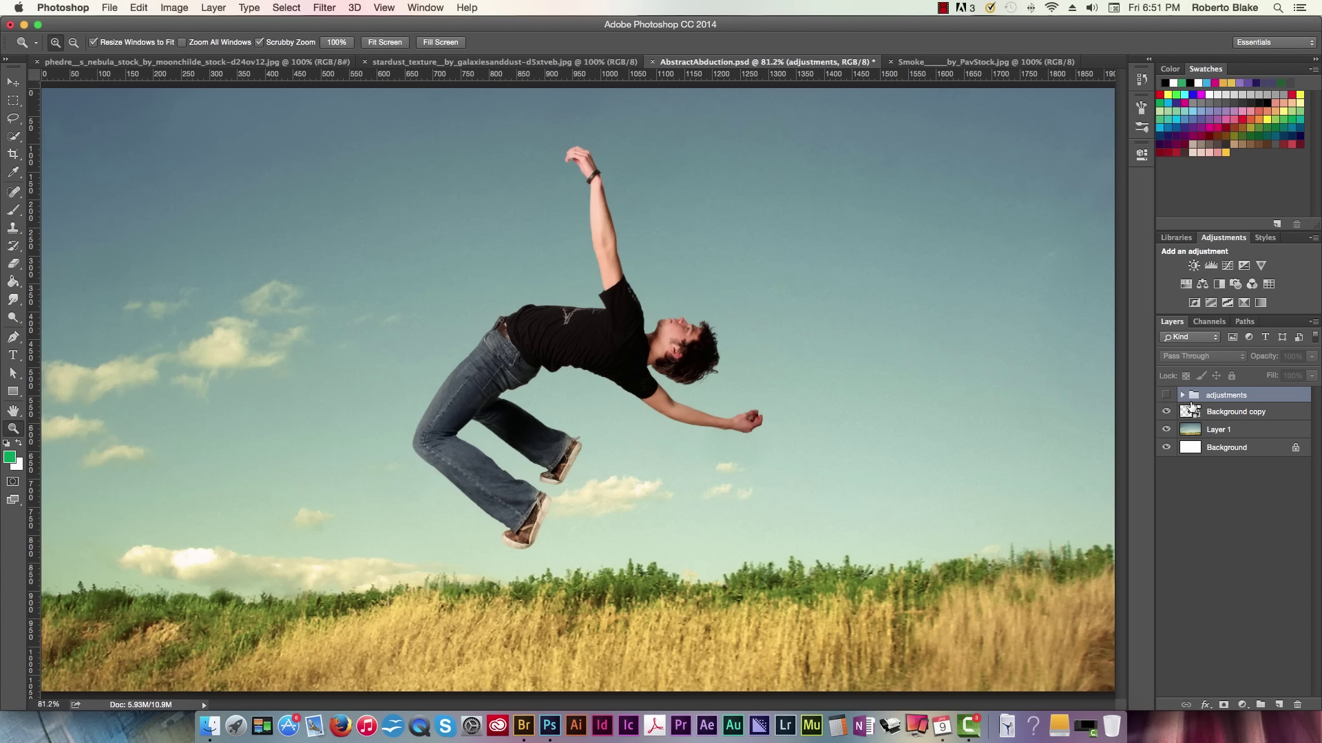
Add an empty layer above the landscape layer and a Gradient Map adjustment above it using the Black, White preset
{"action": "left_click", "coordinate": [1250, 433]}
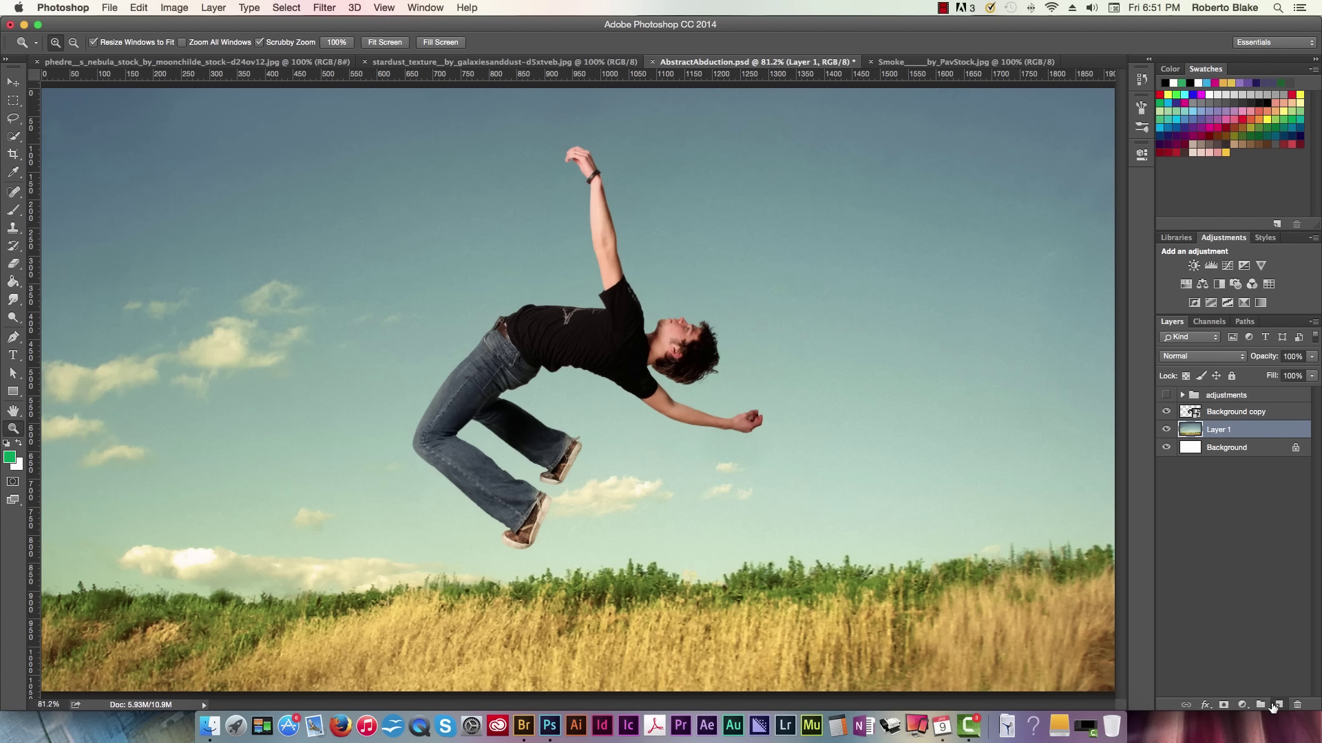
{"action": "left_click", "coordinate": [1277, 704]}
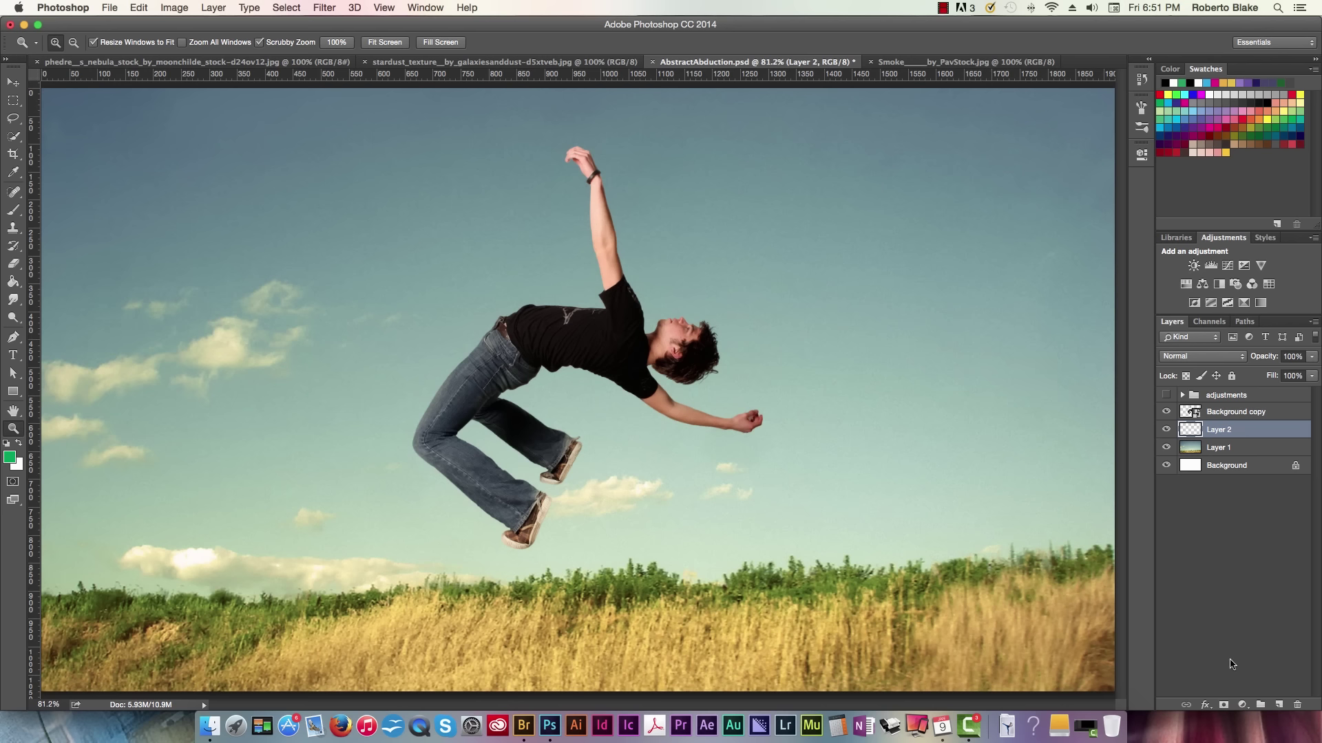
{"action": "left_click", "coordinate": [1241, 705]}
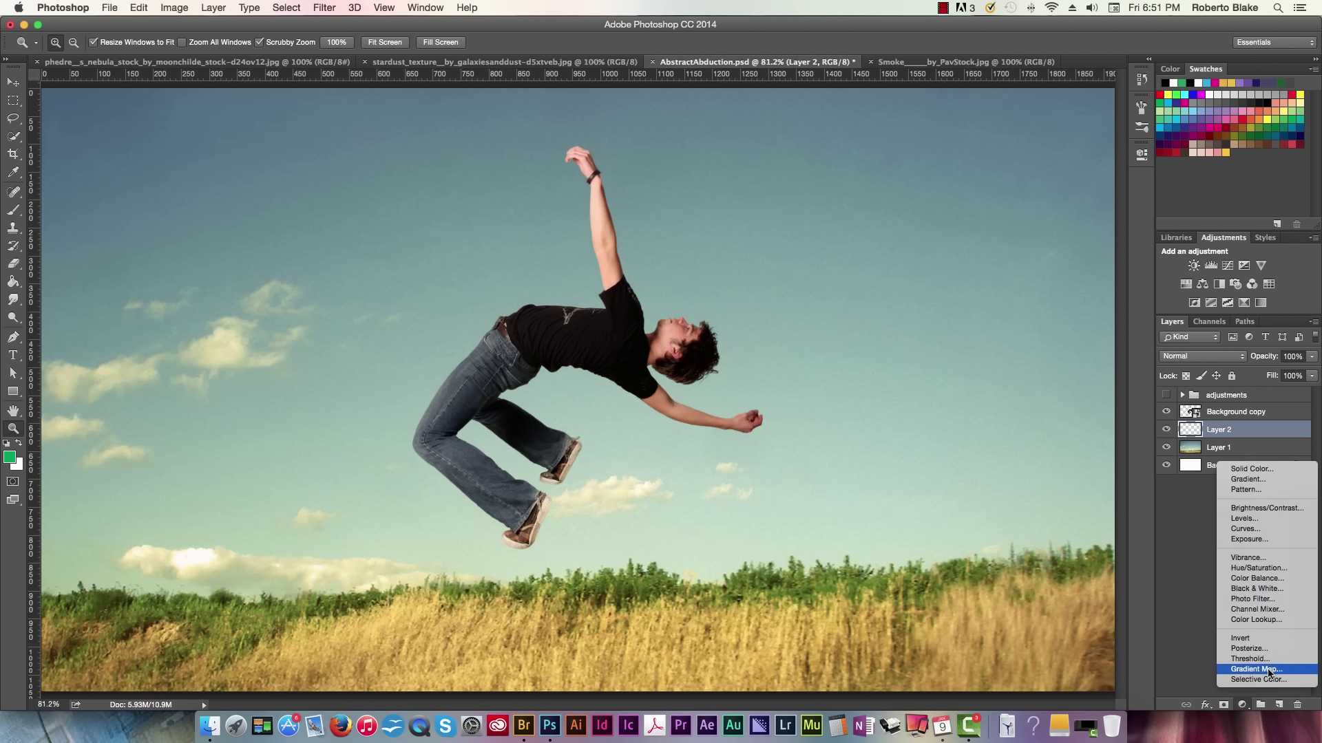
{"action": "left_click", "coordinate": [1268, 671]}
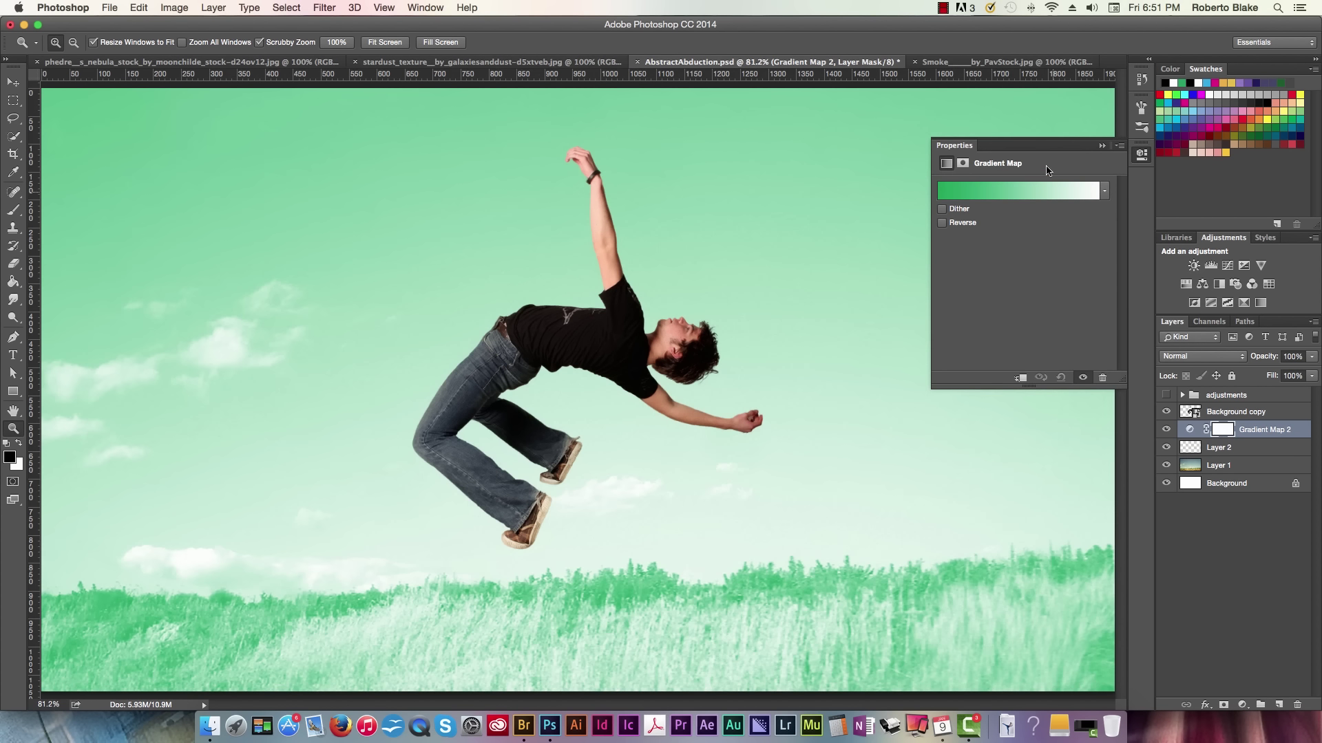
{"action": "left_click", "coordinate": [1106, 192]}
{"action": "left_click", "coordinate": [997, 219]}
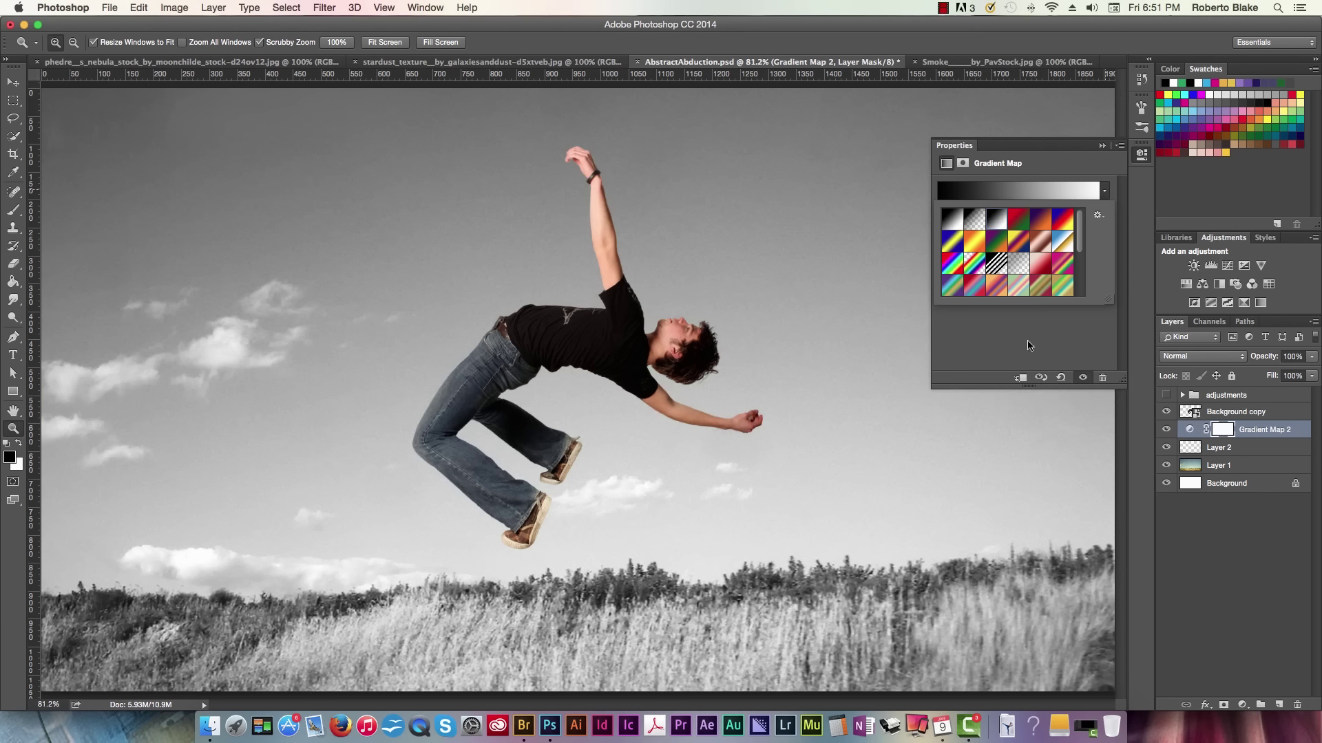
{"action": "left_click", "coordinate": [1029, 339]}
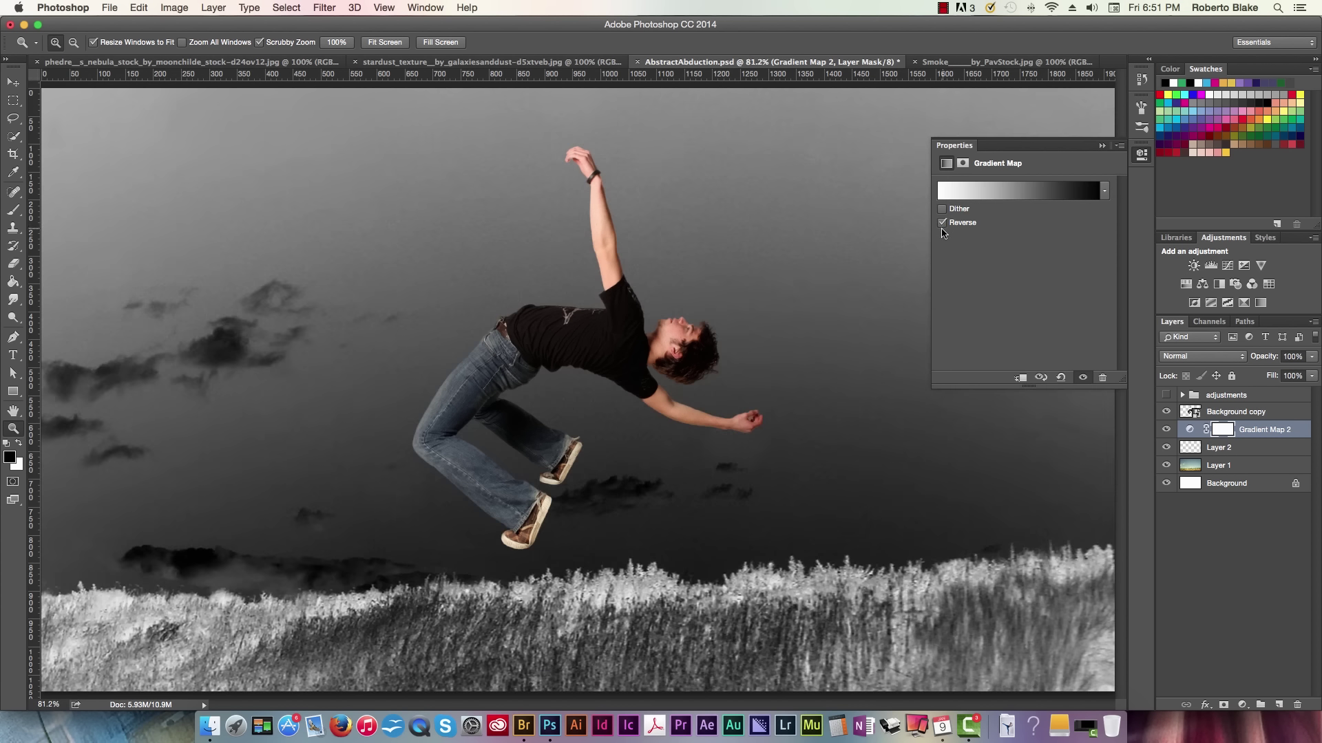
Try reversing the black-to-white gradient of the new Gradient Map
{"action": "left_click", "coordinate": [943, 223]}
{"action": "left_click", "coordinate": [942, 223]}
{"action": "left_click", "coordinate": [941, 223]}
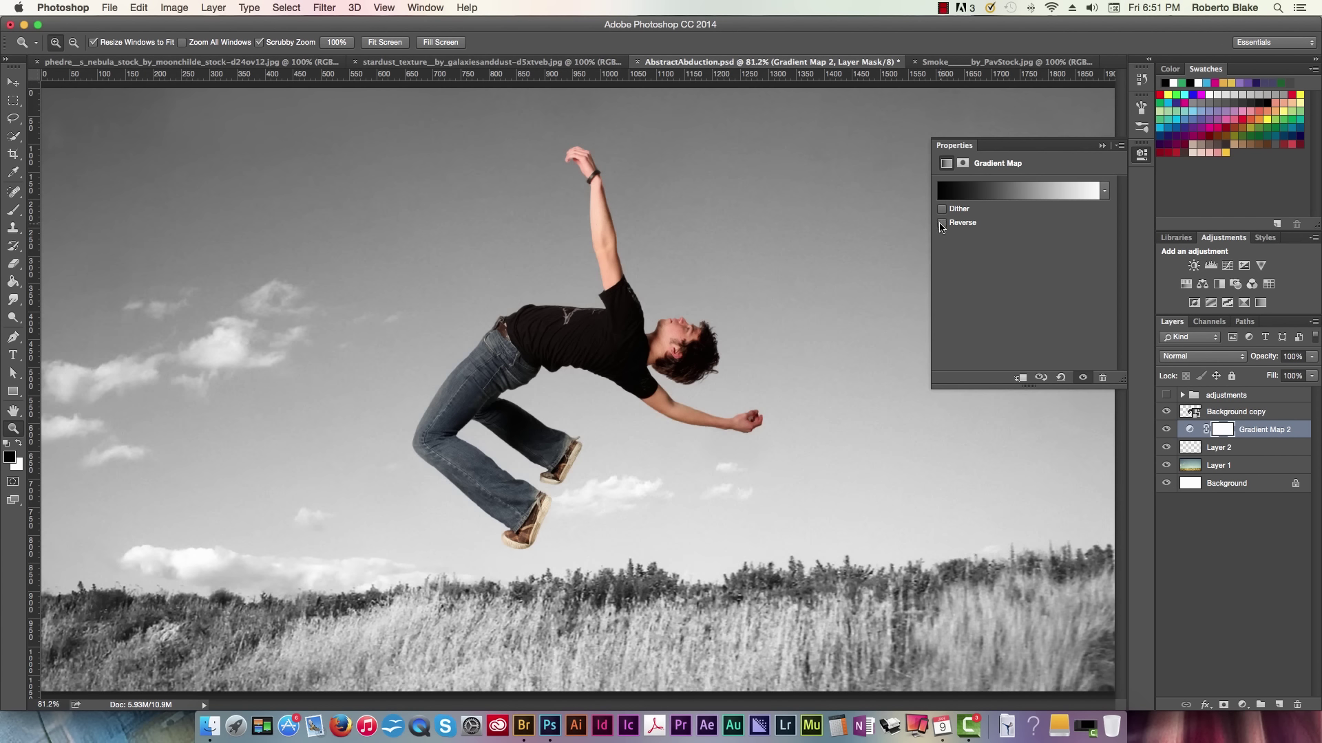
{"action": "left_click", "coordinate": [1105, 191]}
{"action": "left_click", "coordinate": [1105, 191]}
Darken the Gradient Map by moving its black color stop inward and shifting the midpoint toward the white stop
{"action": "left_click", "coordinate": [1018, 190]}
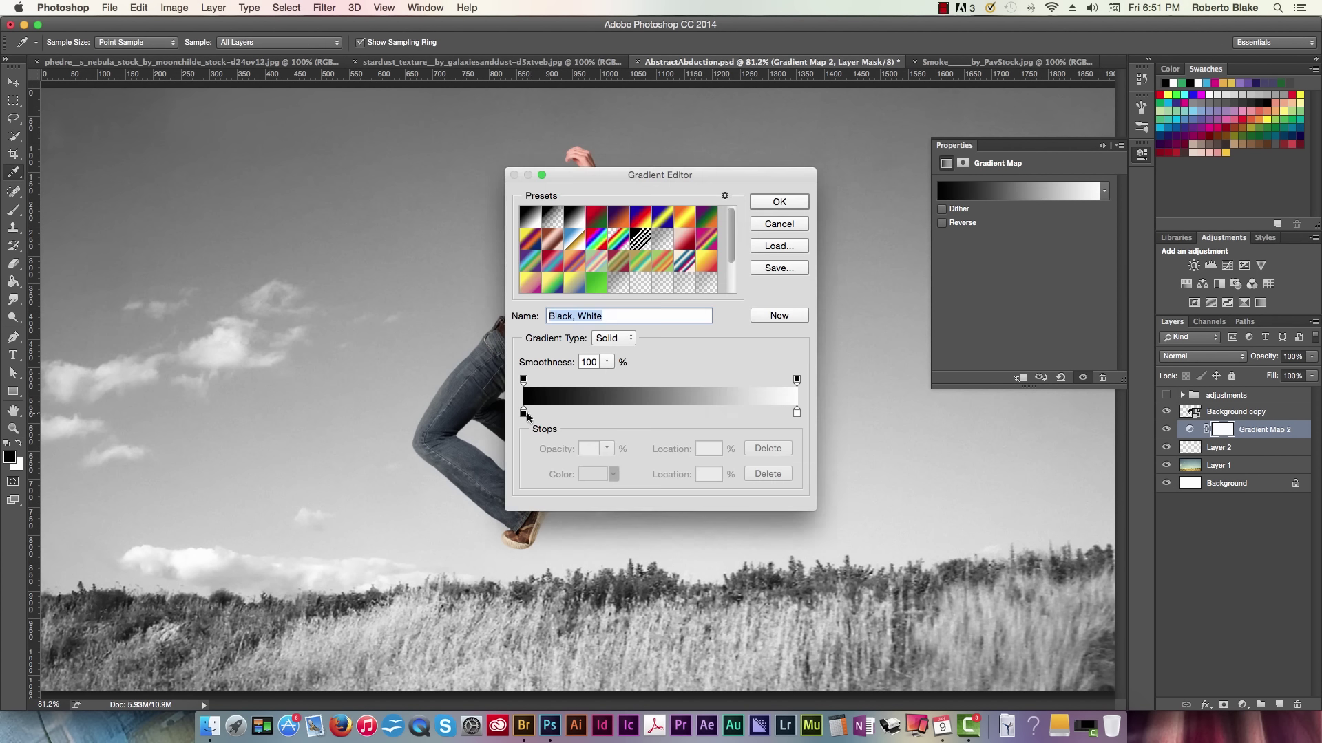
{"action": "left_click_drag", "start_coordinate": [524, 413], "coordinate": [608, 415]}
{"action": "left_click_drag", "start_coordinate": [703, 407], "coordinate": [735, 409]}
{"action": "left_click", "coordinate": [609, 411]}
{"action": "left_click", "coordinate": [779, 202]}
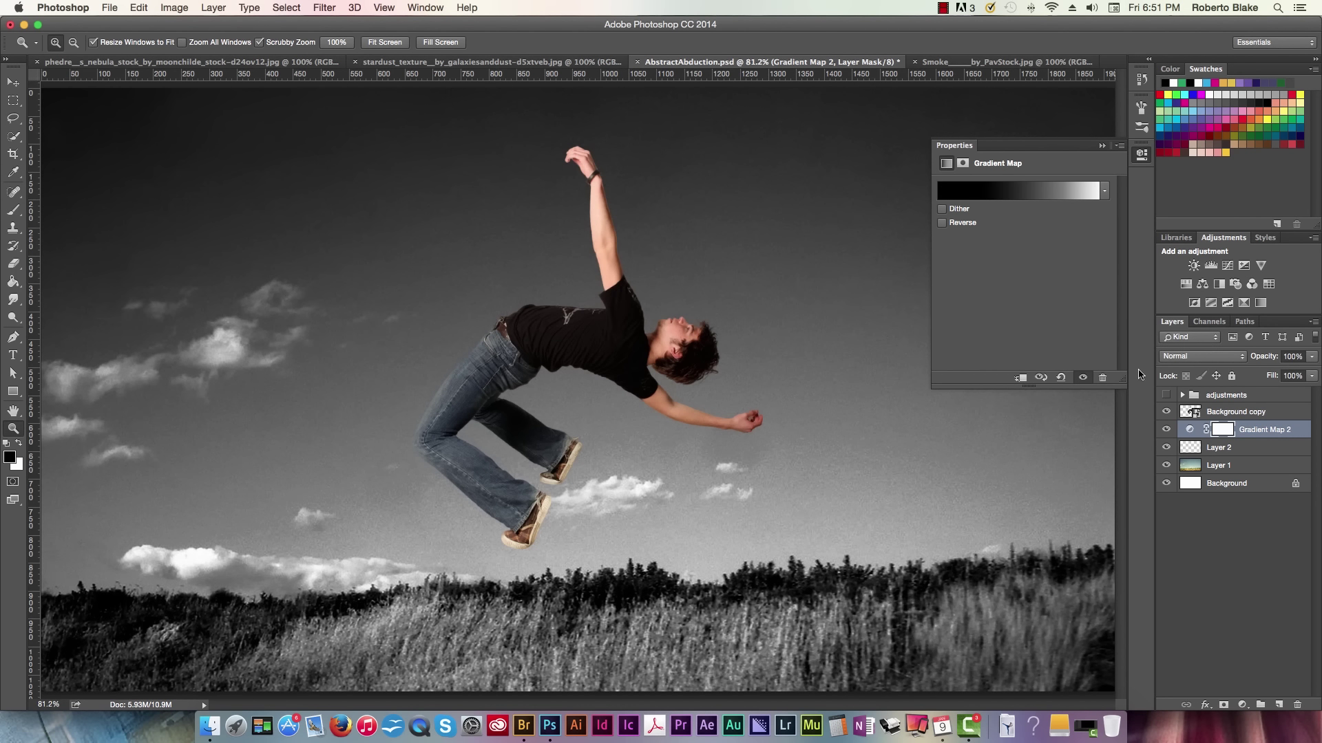
Set the black-and-white Gradient Map layer to Overlay blending and show the adjustments group again
{"action": "left_click", "coordinate": [1233, 357]}
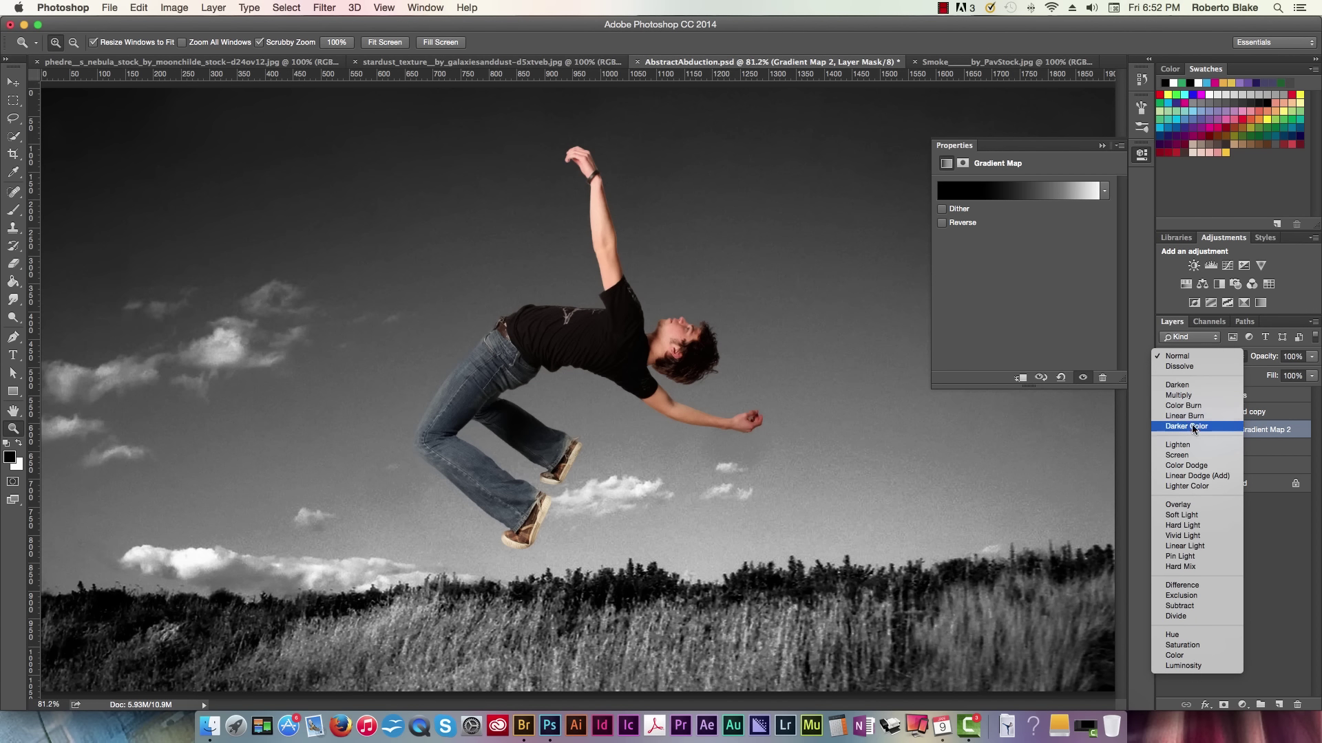
{"action": "left_click", "coordinate": [1185, 506]}
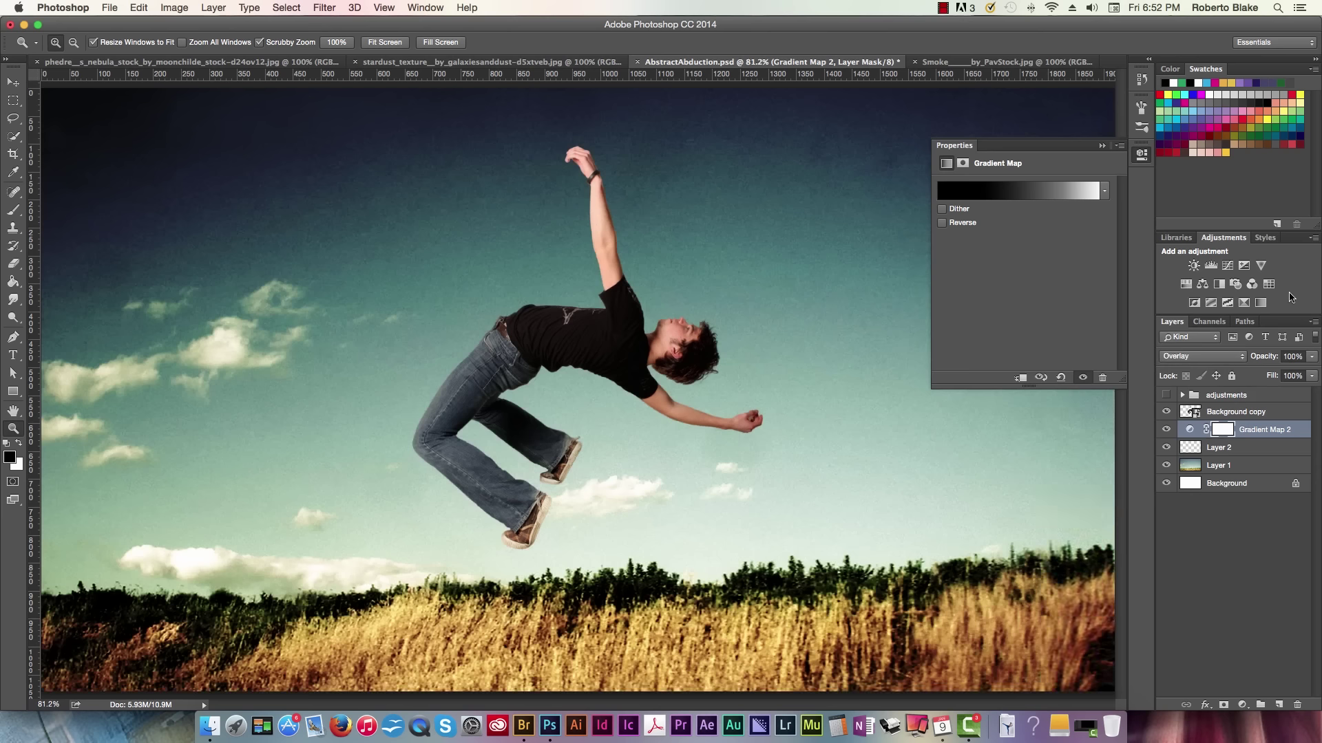
{"action": "left_click", "coordinate": [1165, 396]}
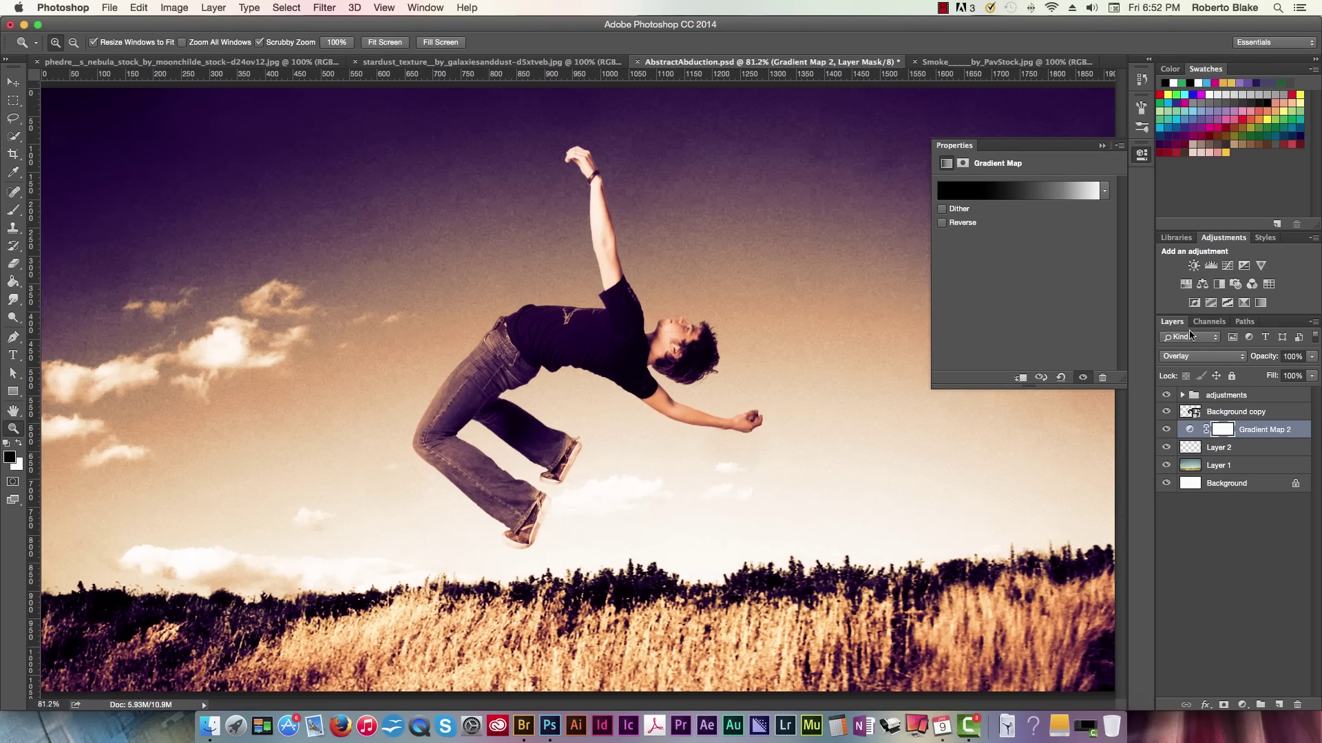
Lower the Overlay Gradient Map layer's opacity to 60% and compare the landscape with and without it
{"action": "left_click", "coordinate": [1167, 431]}
{"action": "left_click", "coordinate": [1166, 431]}
{"action": "left_click", "coordinate": [1311, 359]}
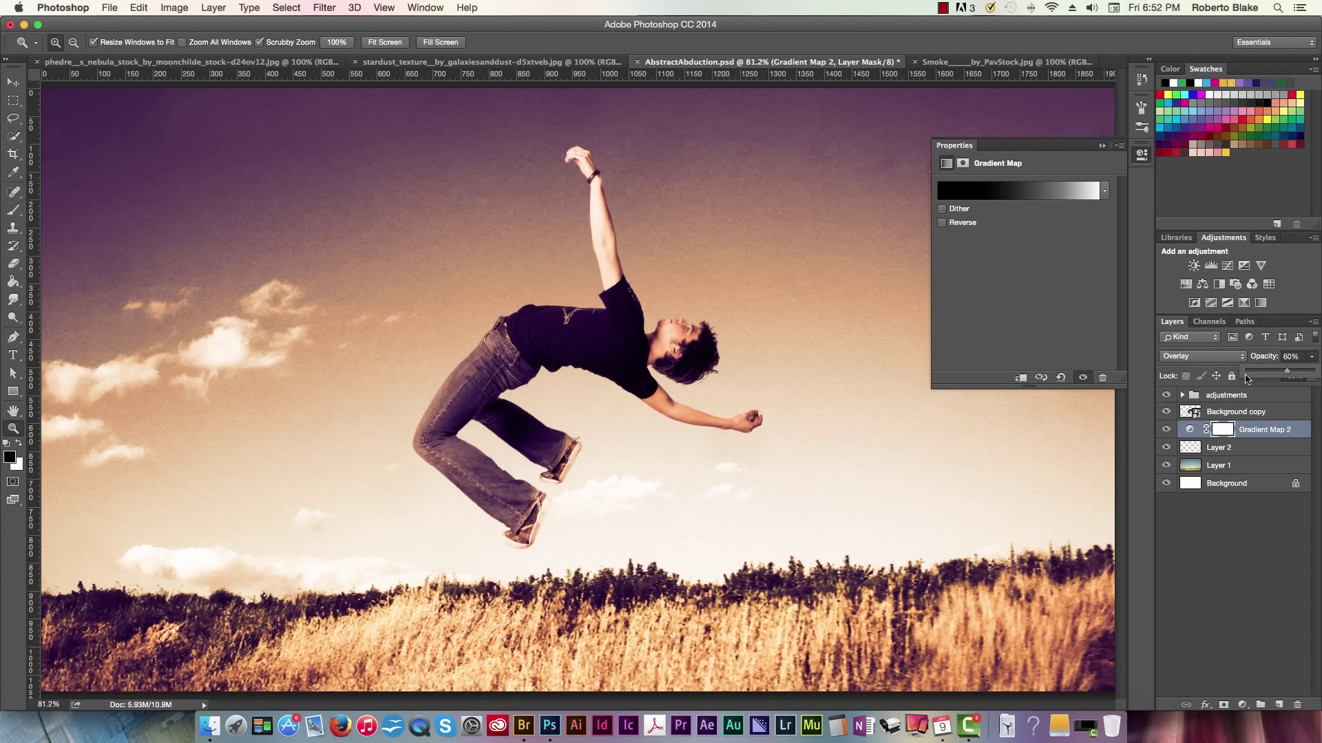
{"action": "left_click", "coordinate": [1169, 429]}
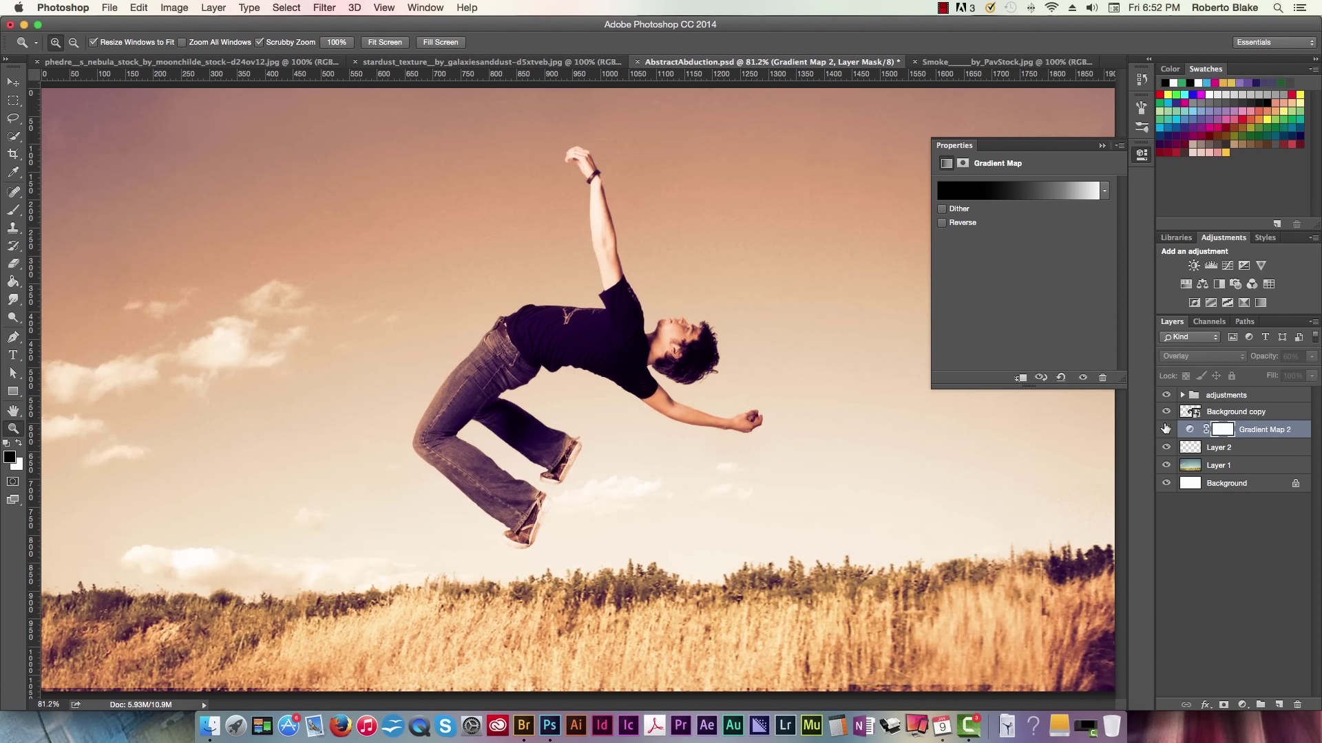
{"action": "left_click", "coordinate": [1166, 429]}
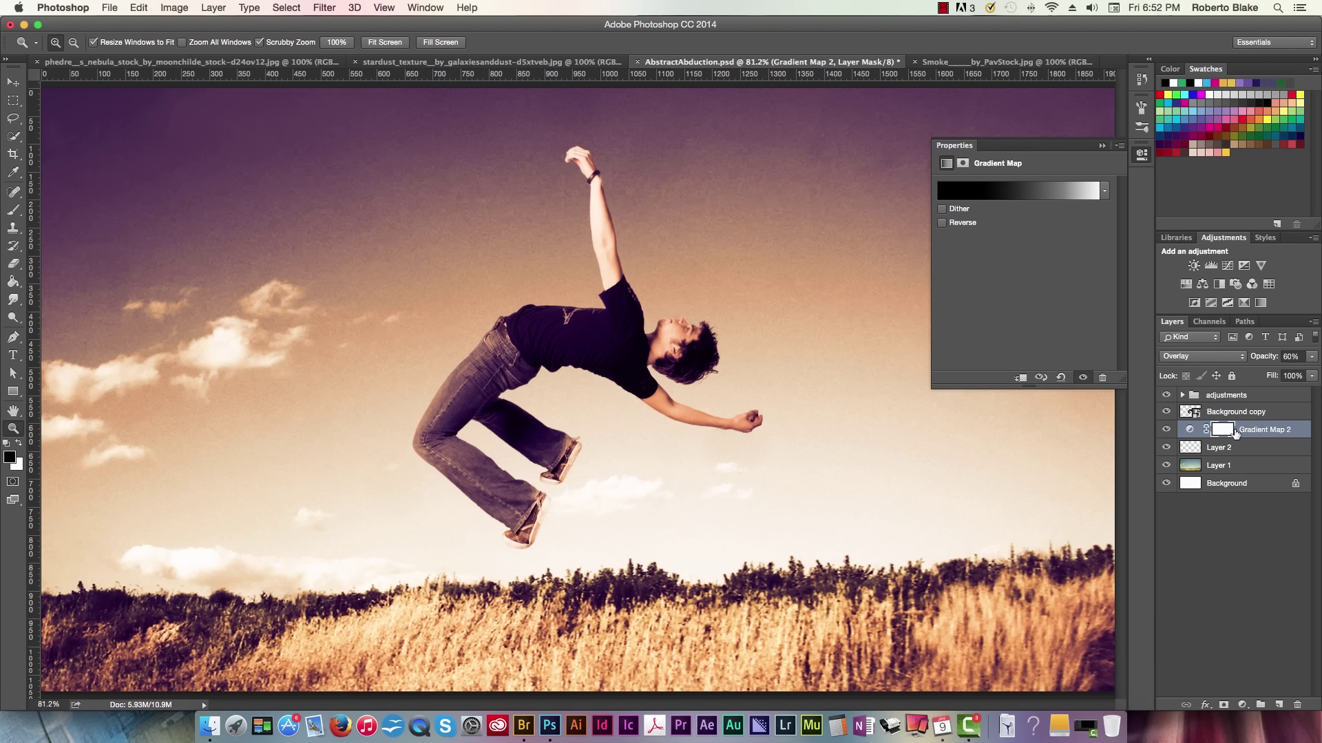
Paint over the grass on the Overlay Gradient Map's layer mask with a 125 px black brush at 40% opacity
{"action": "left_click", "coordinate": [1225, 429]}
{"action": "key", "text": "m"}
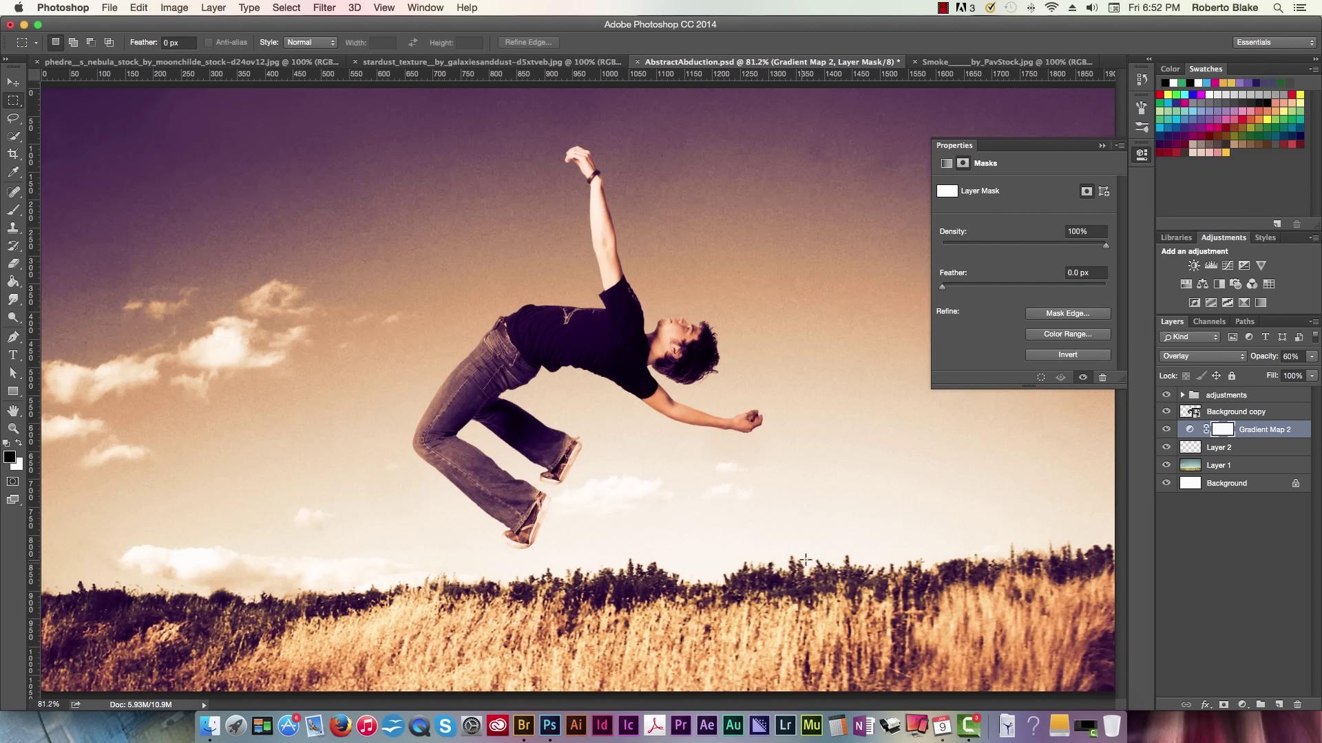
{"action": "key", "text": "b"}
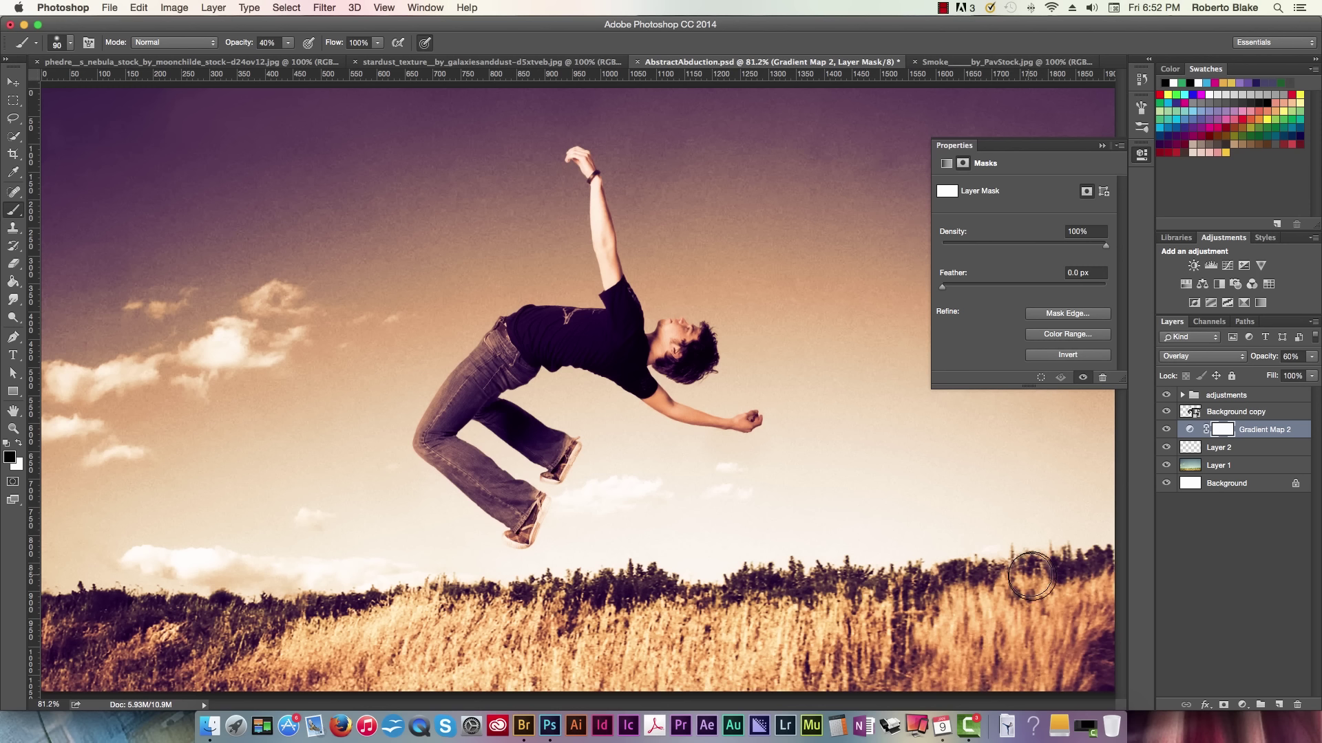
{"action": "key", "text": "bracketright"}
{"action": "key", "text": "bracketright"}
{"action": "key", "text": "bracketright"}
{"action": "key", "text": "bracketright"}
{"action": "key", "text": "bracketright"}
{"action": "key", "text": "bracketright"}
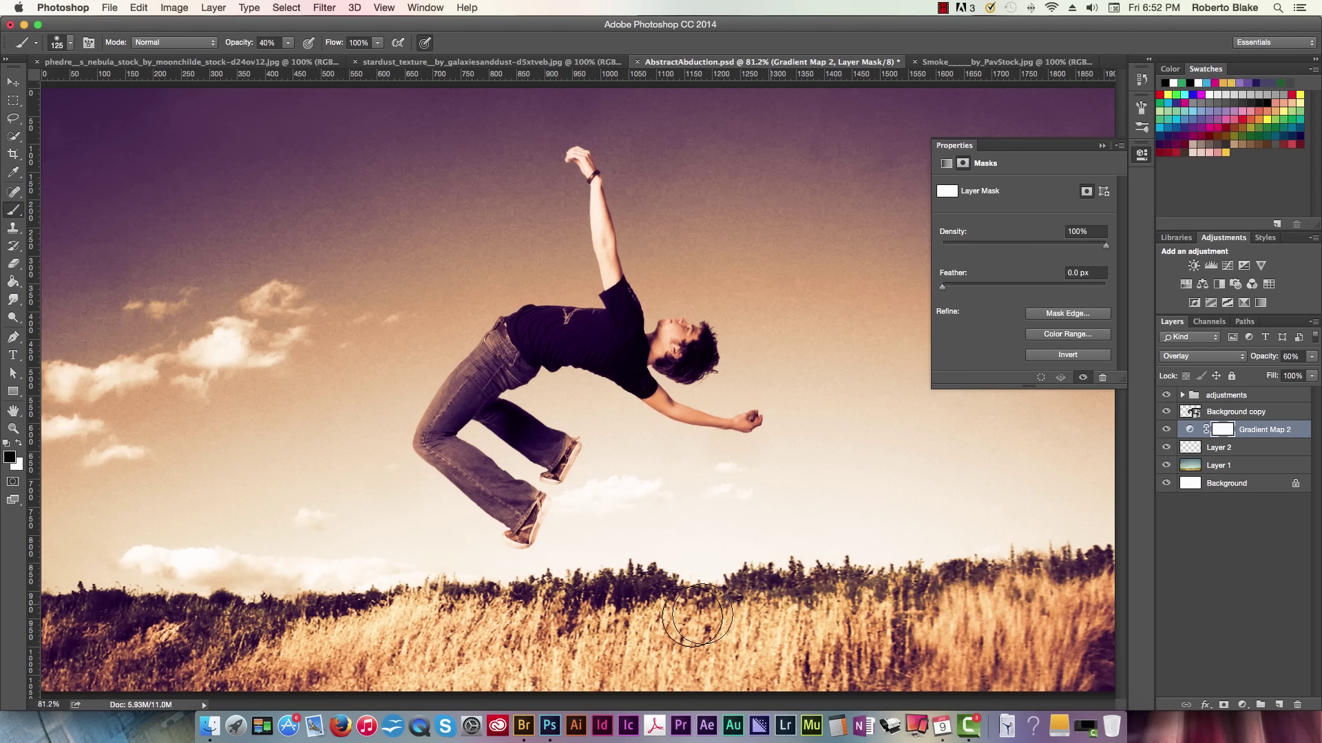
{"action": "mouse_move", "coordinate": [144, 661]}
{"action": "left_mouse_down"}
{"action": "mouse_move", "coordinate": [70, 630]}
{"action": "mouse_move", "coordinate": [94, 630]}
{"action": "mouse_move", "coordinate": [86, 645]}
{"action": "mouse_move", "coordinate": [93, 632]}
{"action": "mouse_move", "coordinate": [416, 626]}
{"action": "left_mouse_up"}
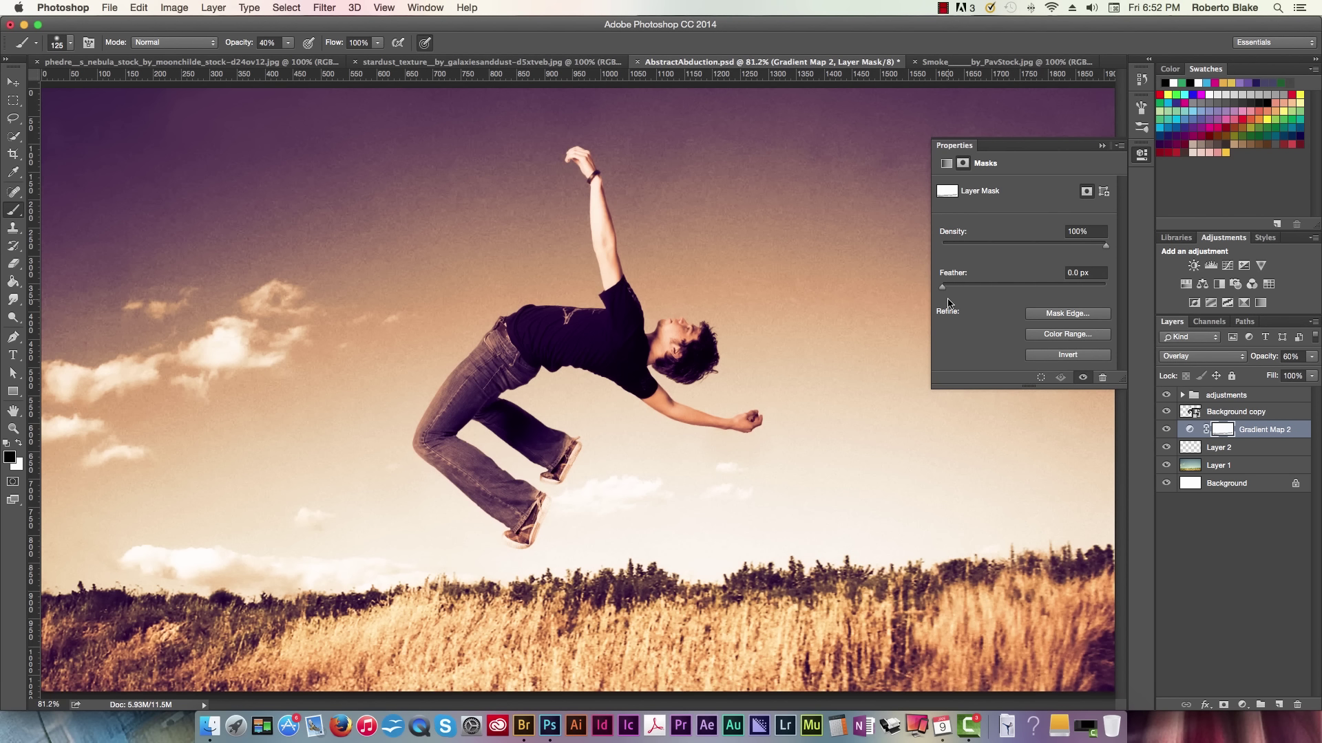
{"action": "key", "text": "super+minus"}
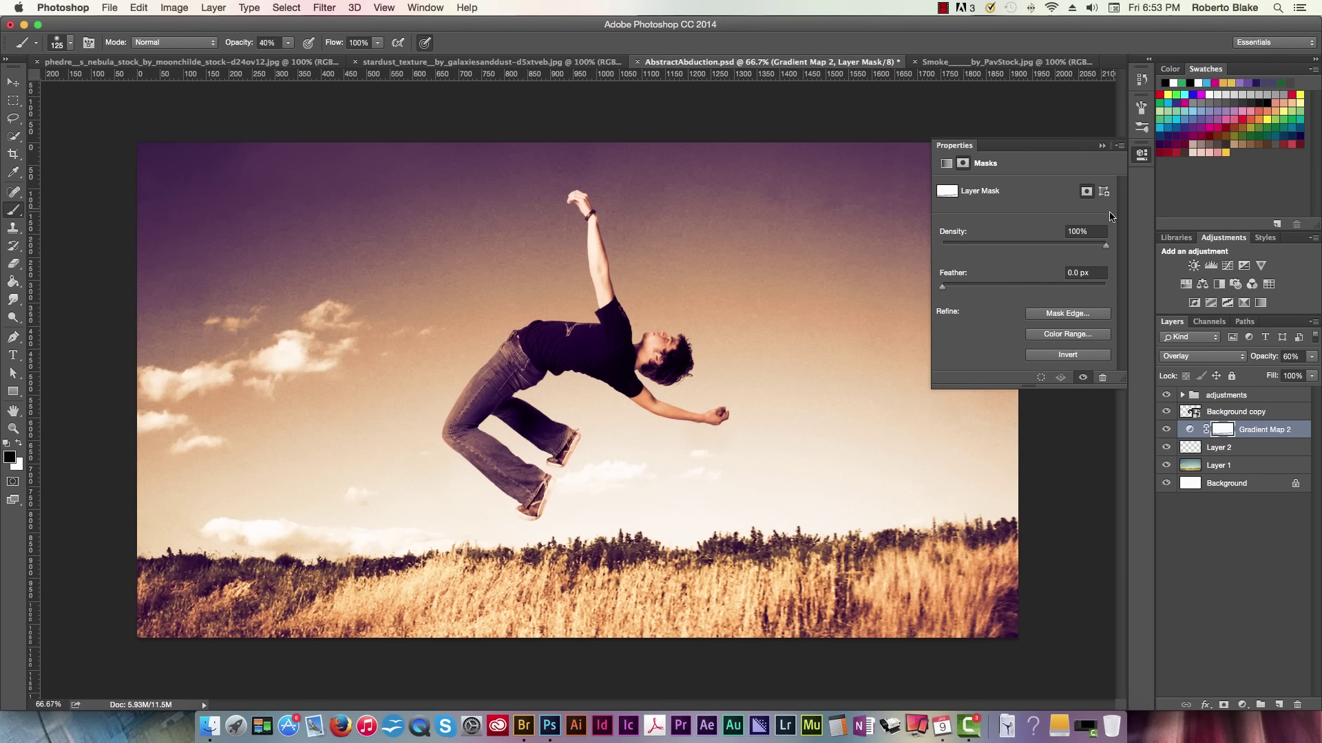
{"action": "left_click", "coordinate": [1103, 147]}
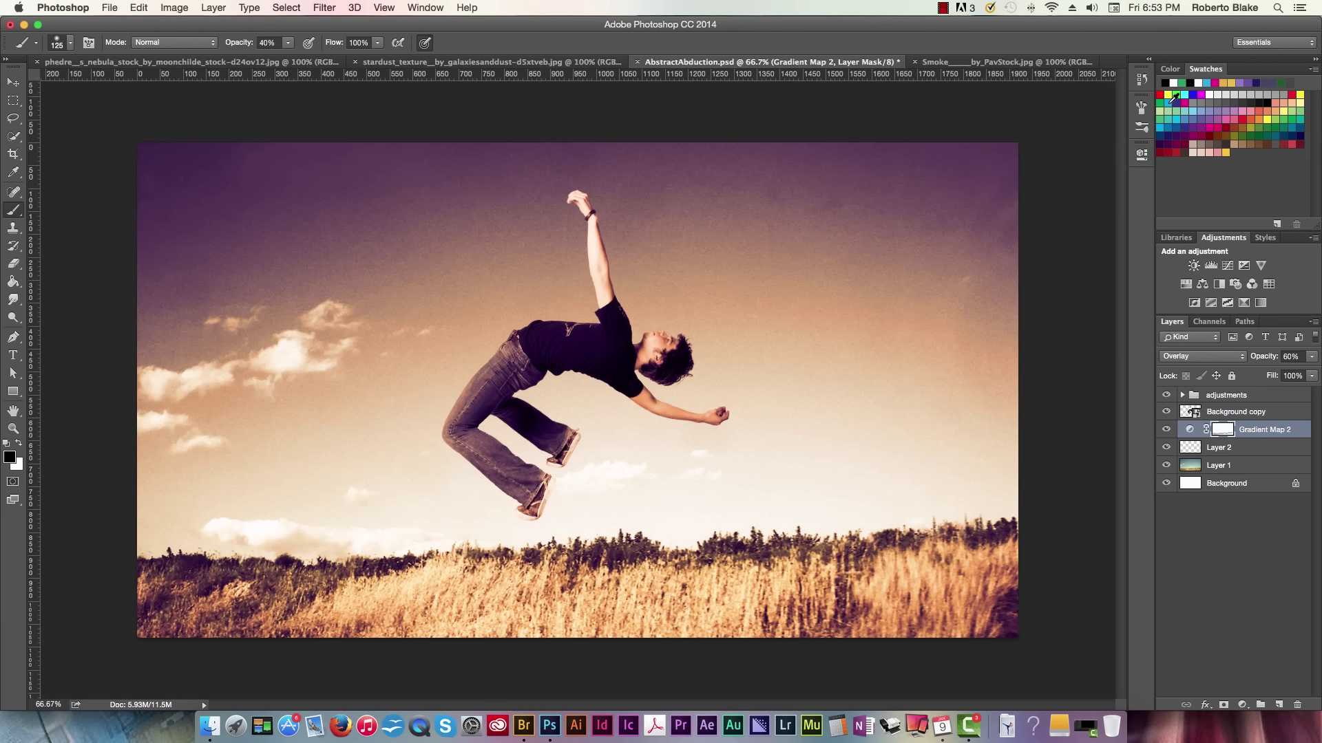
Add an empty layer above the adjustments group
{"action": "left_click", "coordinate": [1247, 399]}
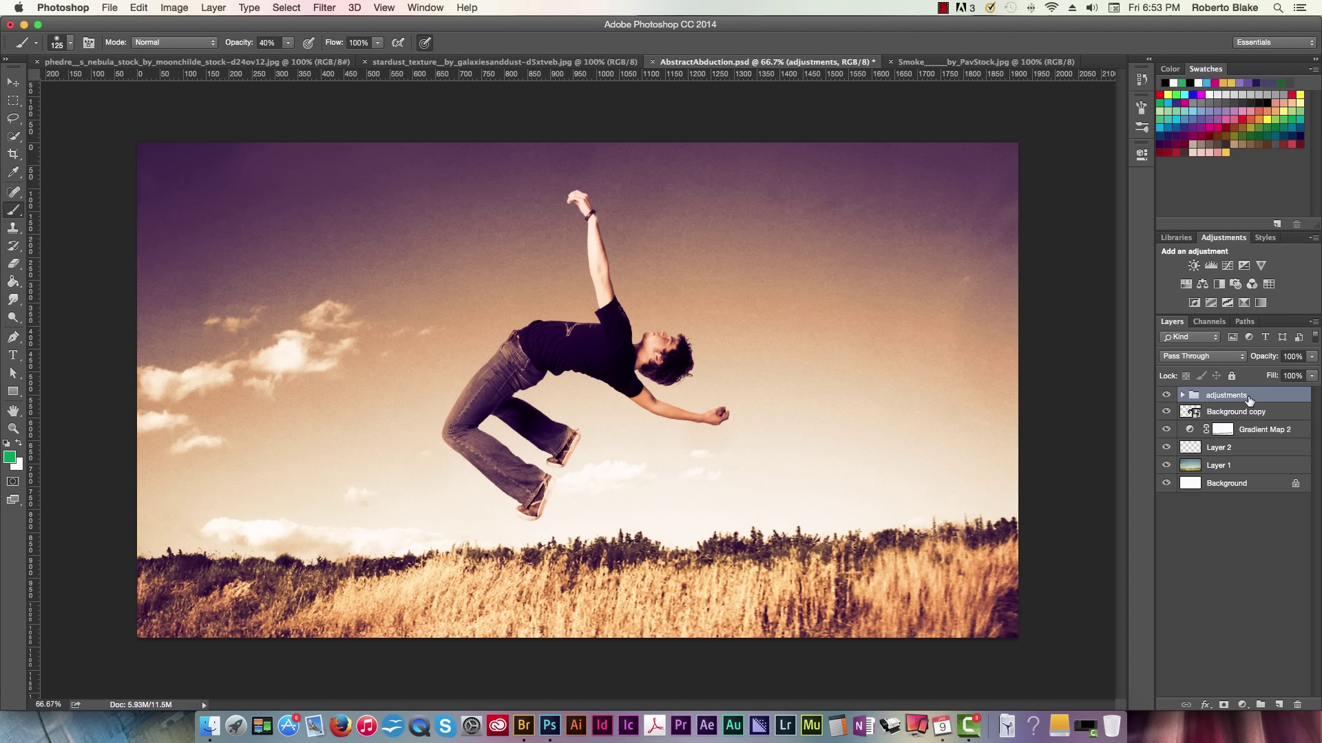
{"action": "left_click", "coordinate": [1282, 702]}
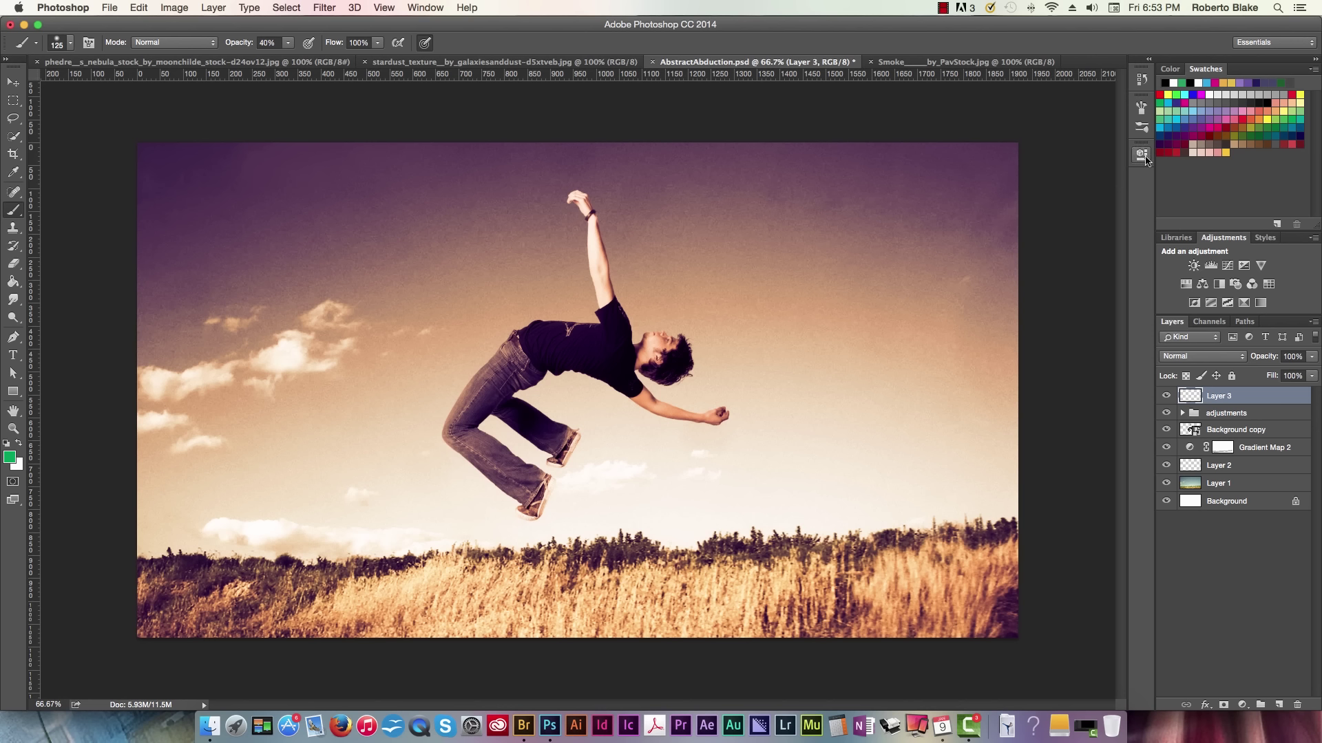
Set the empty top layer to Screen blending and try a white 150 px brush stroke down through the man
{"action": "key", "text": "x"}
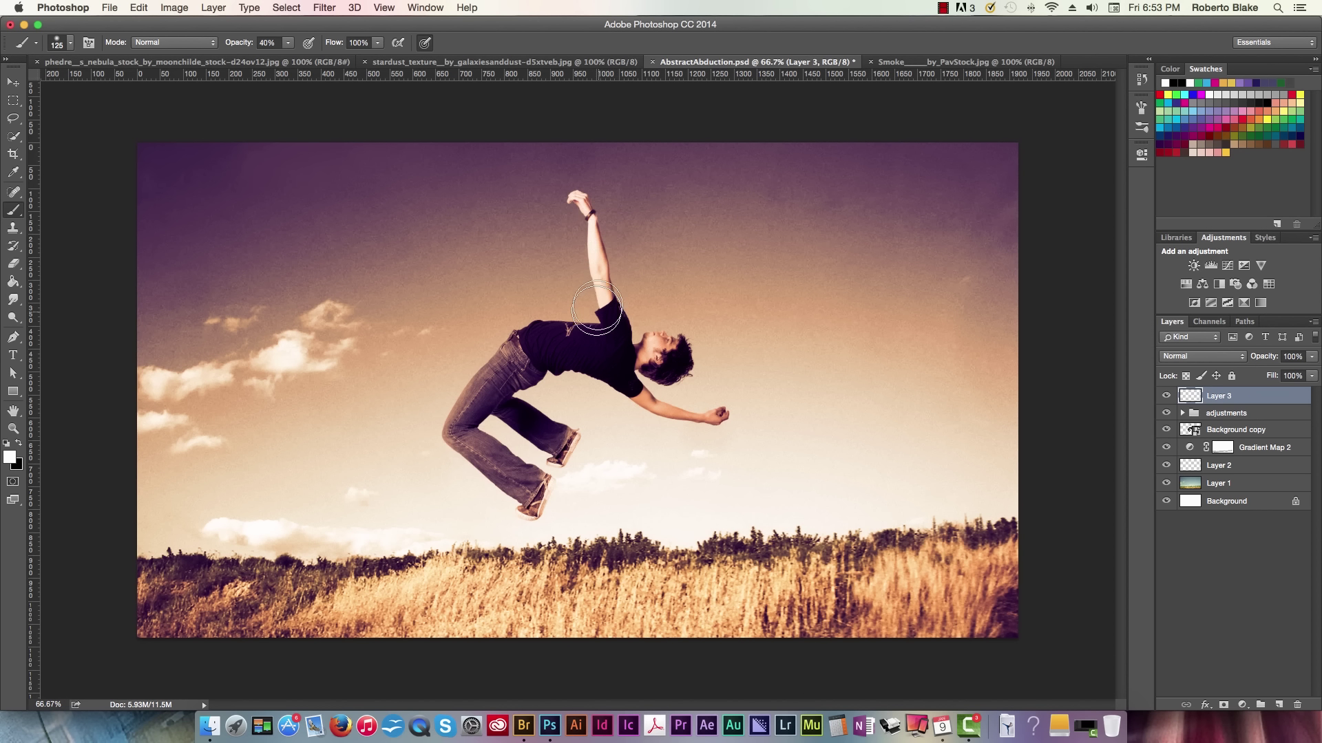
{"action": "key", "text": "bracketright"}
{"action": "left_click", "coordinate": [1215, 358]}
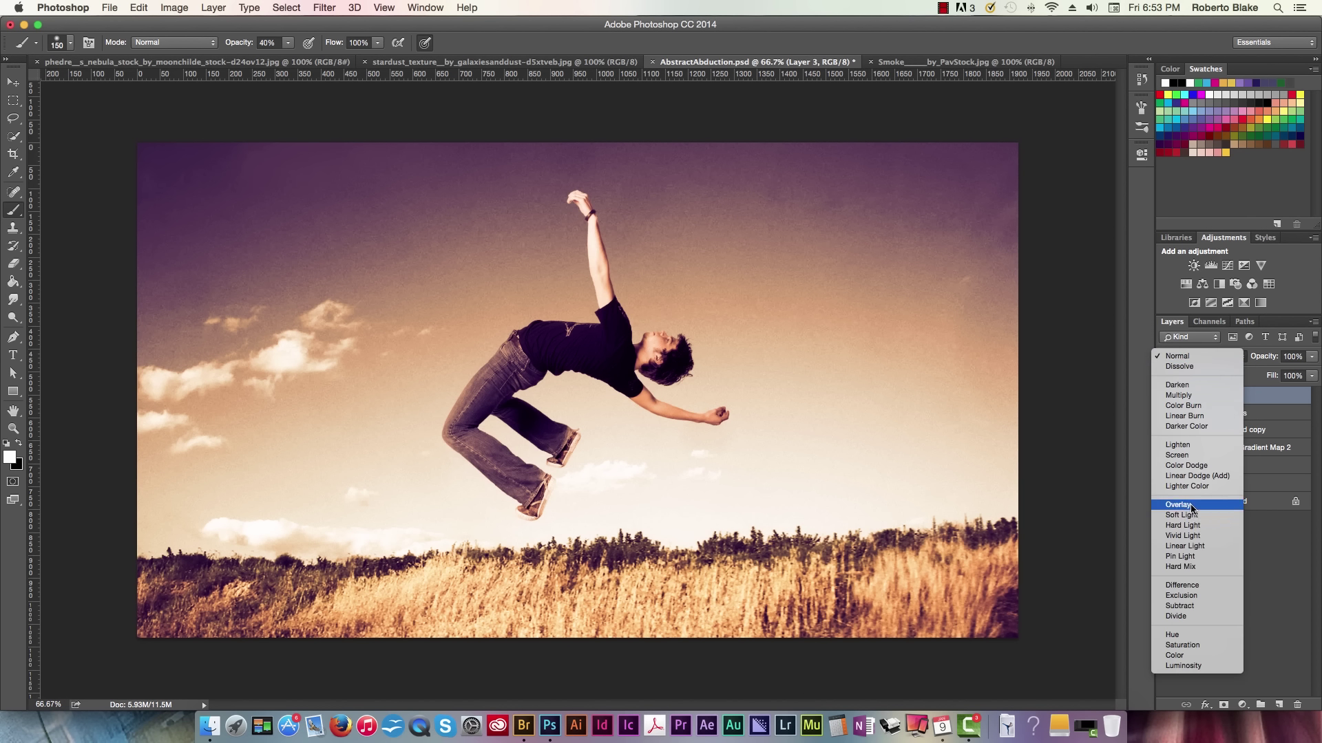
{"action": "left_click", "coordinate": [1197, 453]}
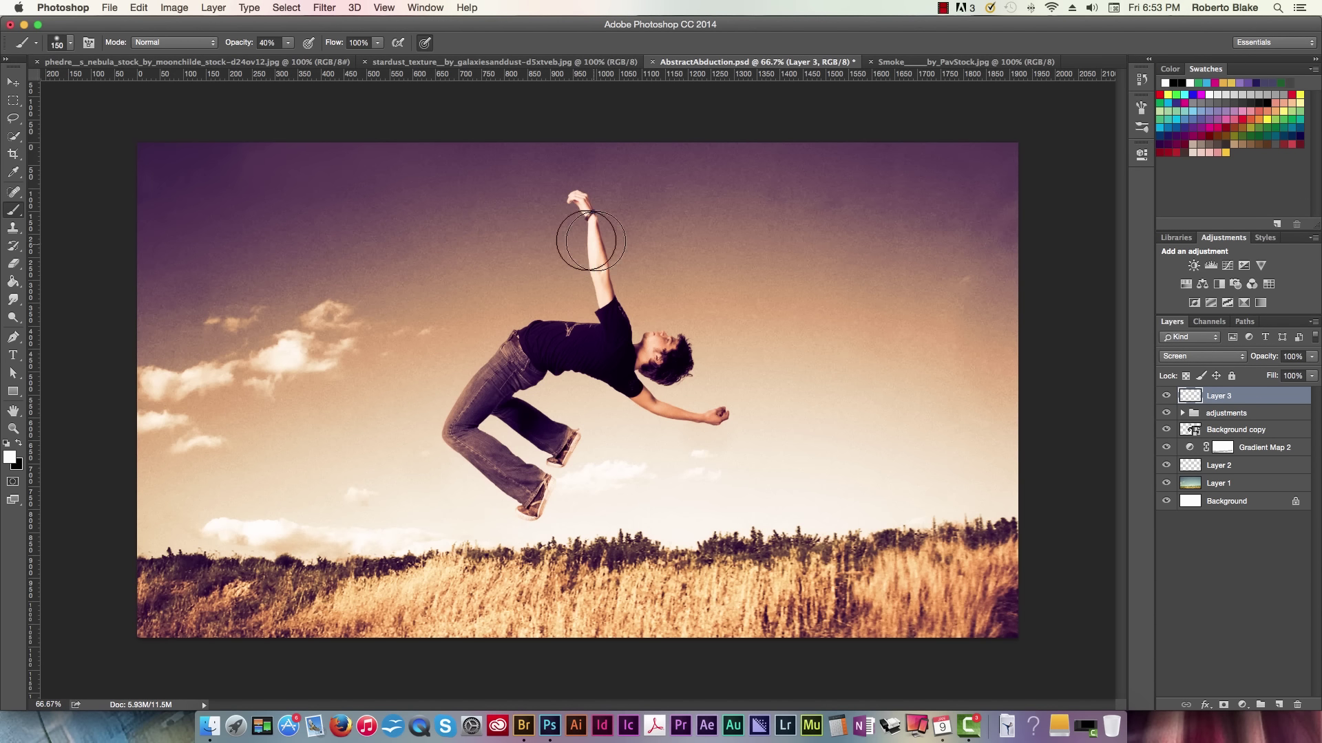
{"action": "left_click_drag", "start_coordinate": [524, 191], "coordinate": [555, 468]}
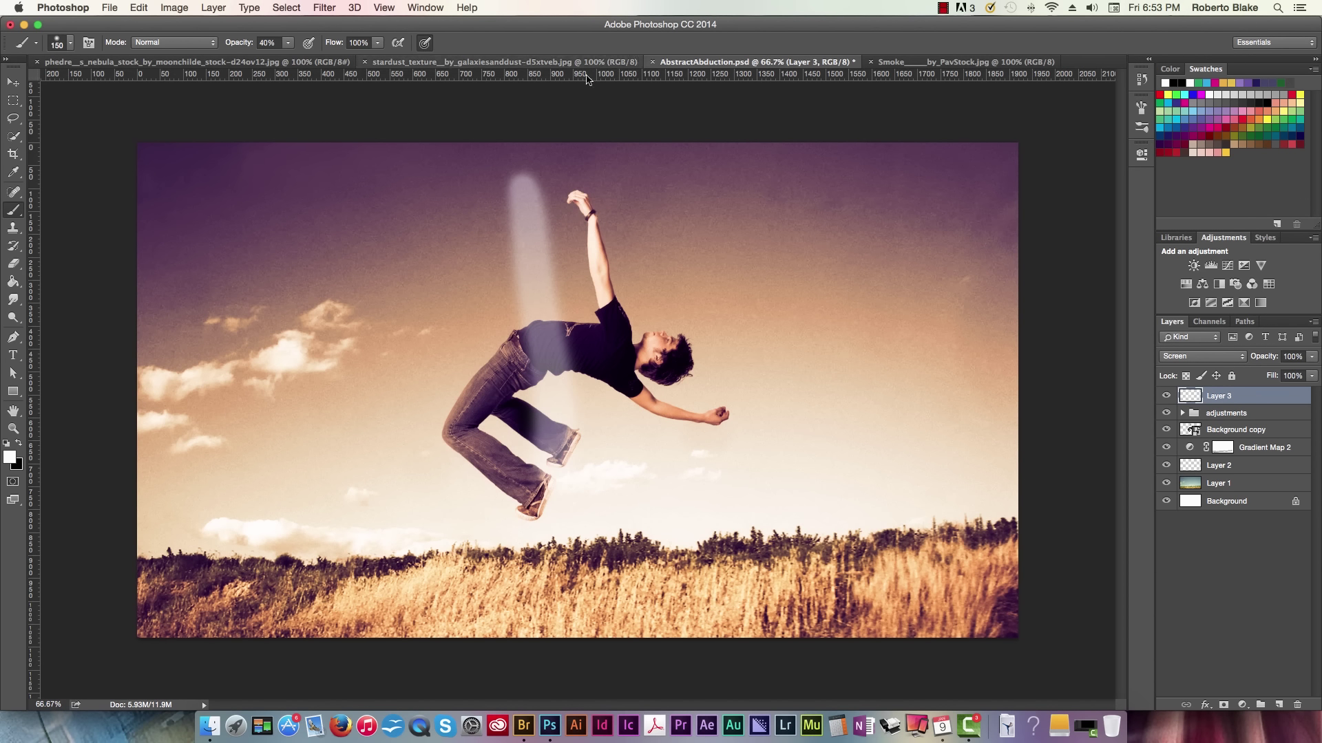
{"action": "key", "text": "super+z"}
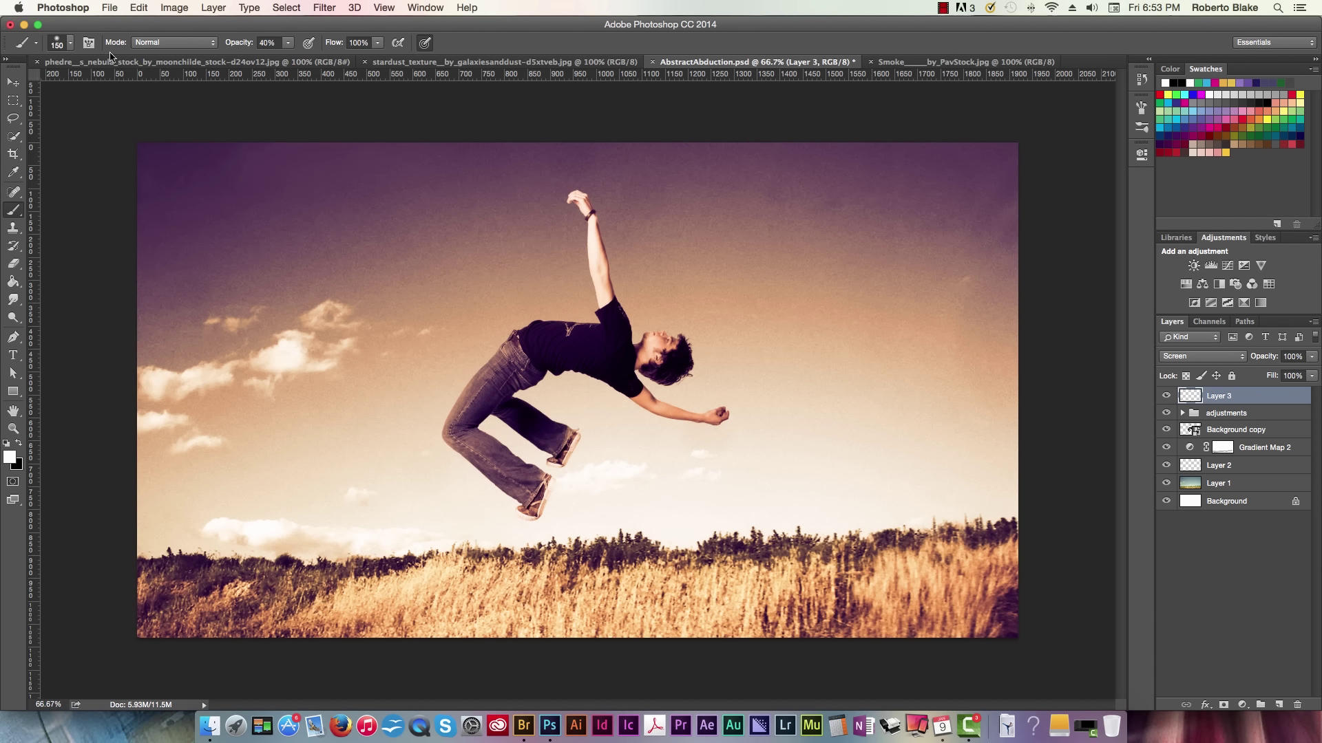
Reshape the brush tip into a tilted 500 px ellipse with 28% hardness
{"action": "left_click", "coordinate": [71, 44]}
{"action": "left_click_drag", "start_coordinate": [95, 119], "coordinate": [75, 119]}
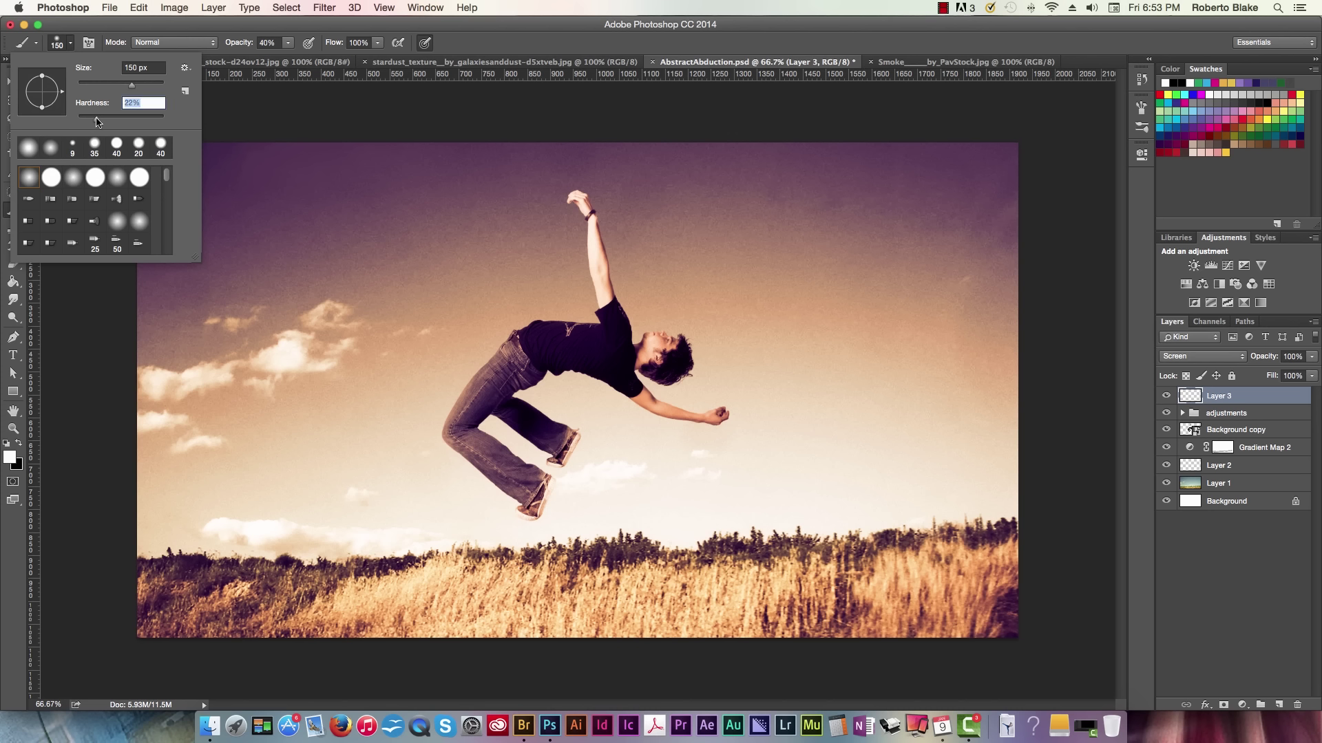
{"action": "left_click", "coordinate": [323, 93]}
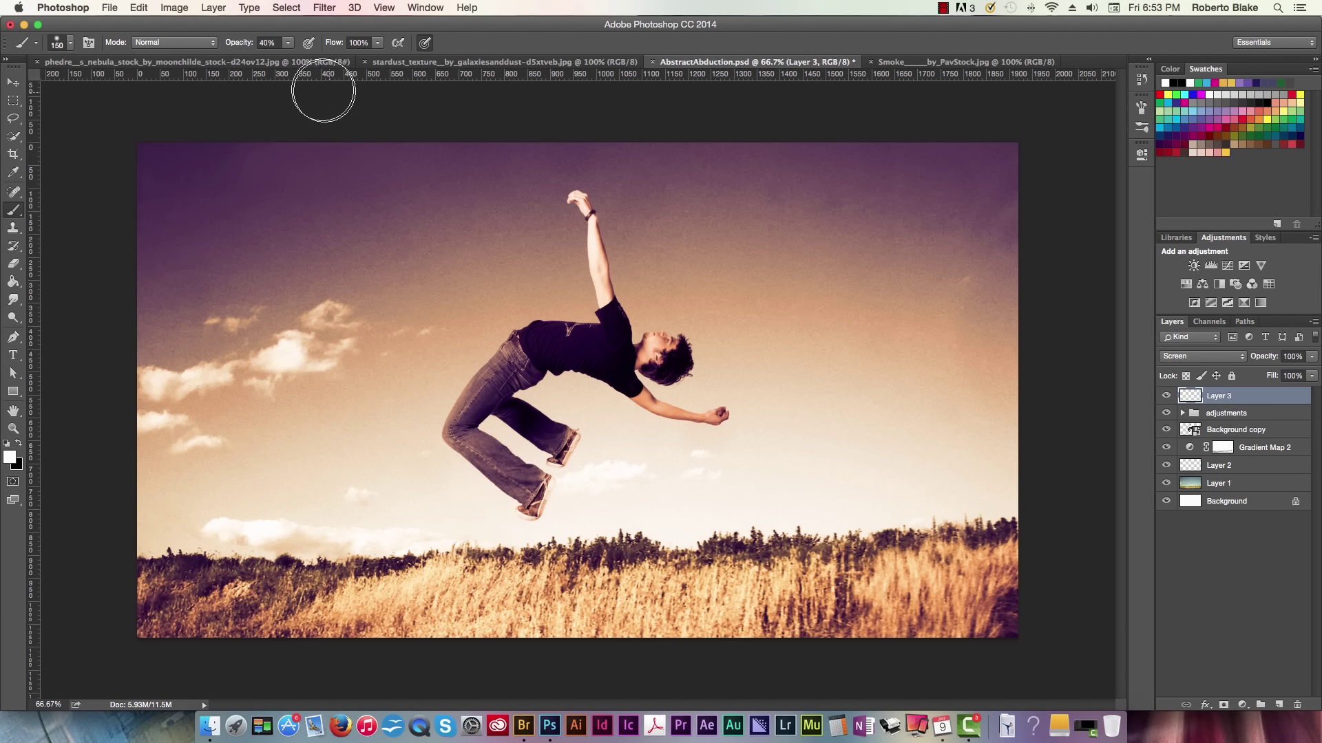
{"action": "key", "text": "bracketright"}
{"action": "key", "text": "bracketright"}
{"action": "key", "text": "bracketright"}
{"action": "key", "text": "bracketright"}
{"action": "key", "text": "bracketright"}
{"action": "key", "text": "bracketright"}
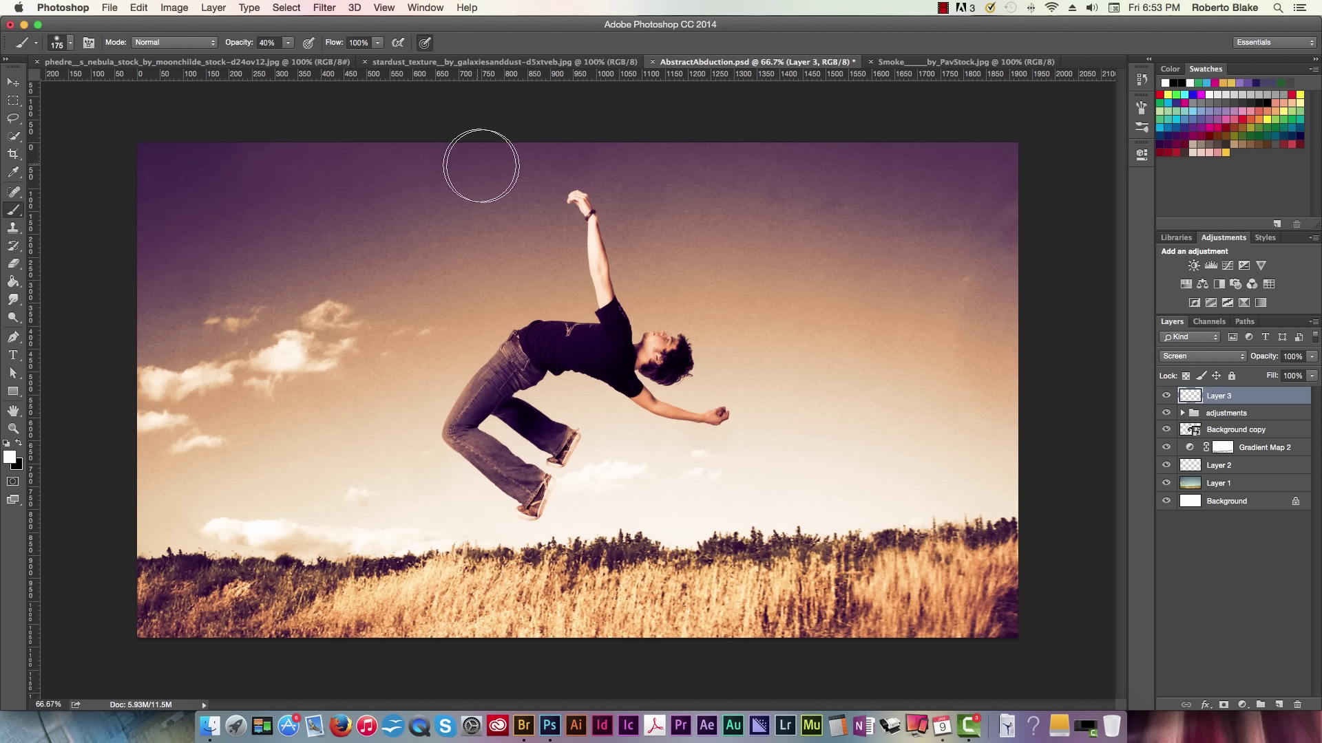
{"action": "left_click", "coordinate": [71, 44]}
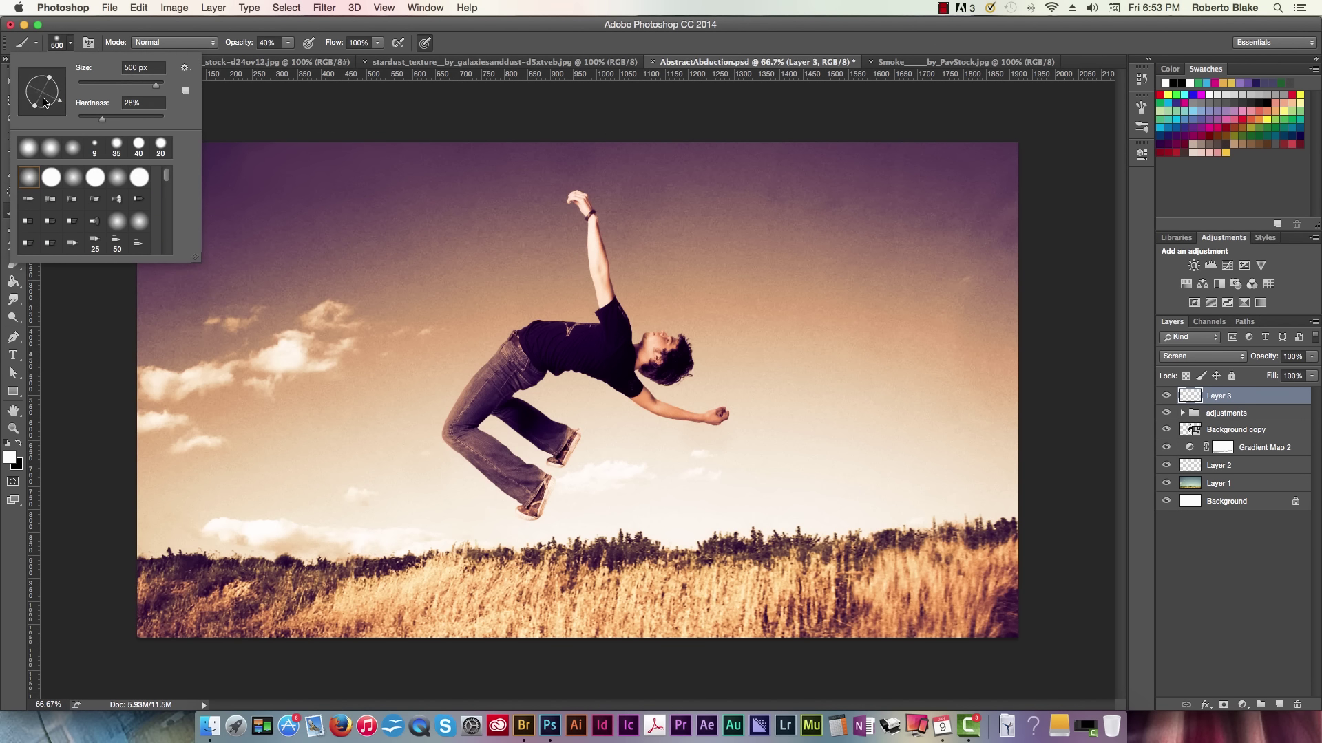
{"action": "left_click_drag", "start_coordinate": [39, 105], "coordinate": [64, 82]}
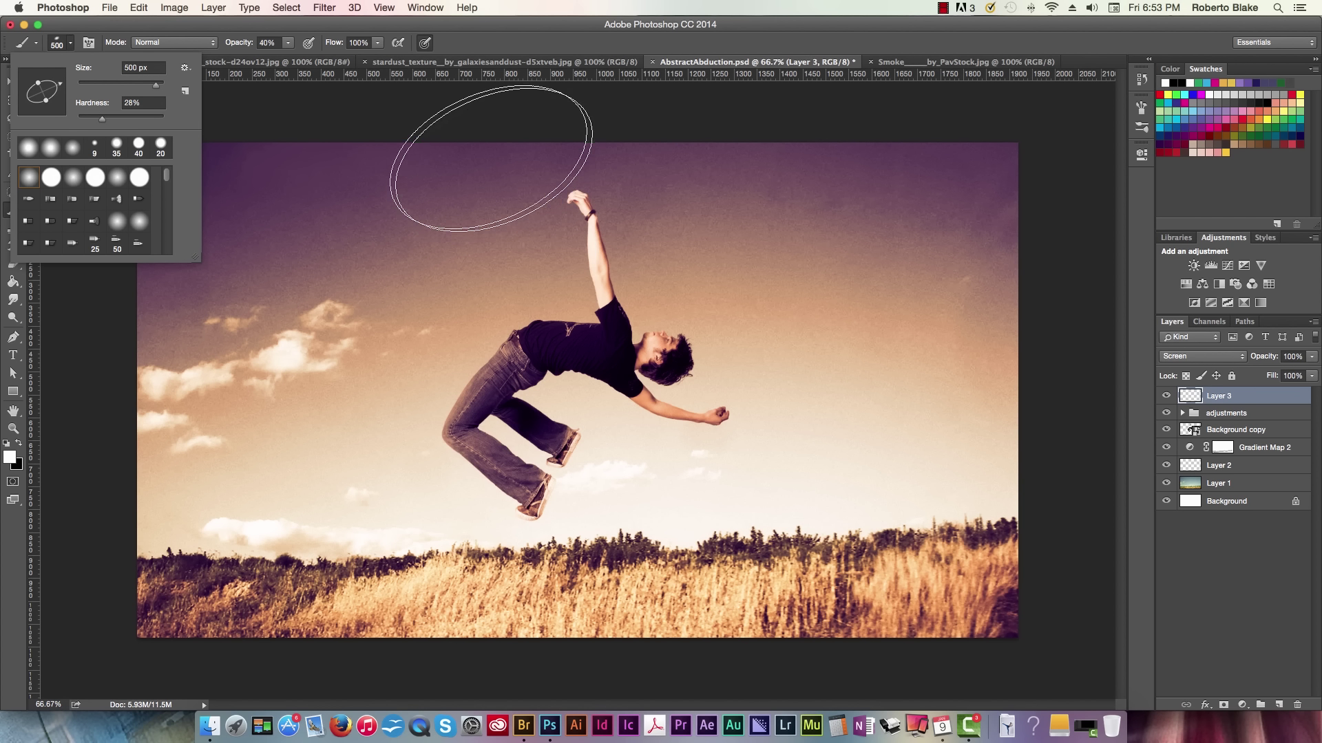
{"action": "key", "text": "Return"}
Try a wide white beam stroke at 40% opacity from the sky down to the grass and undo it
{"action": "left_click_drag", "start_coordinate": [468, 134], "coordinate": [620, 694]}
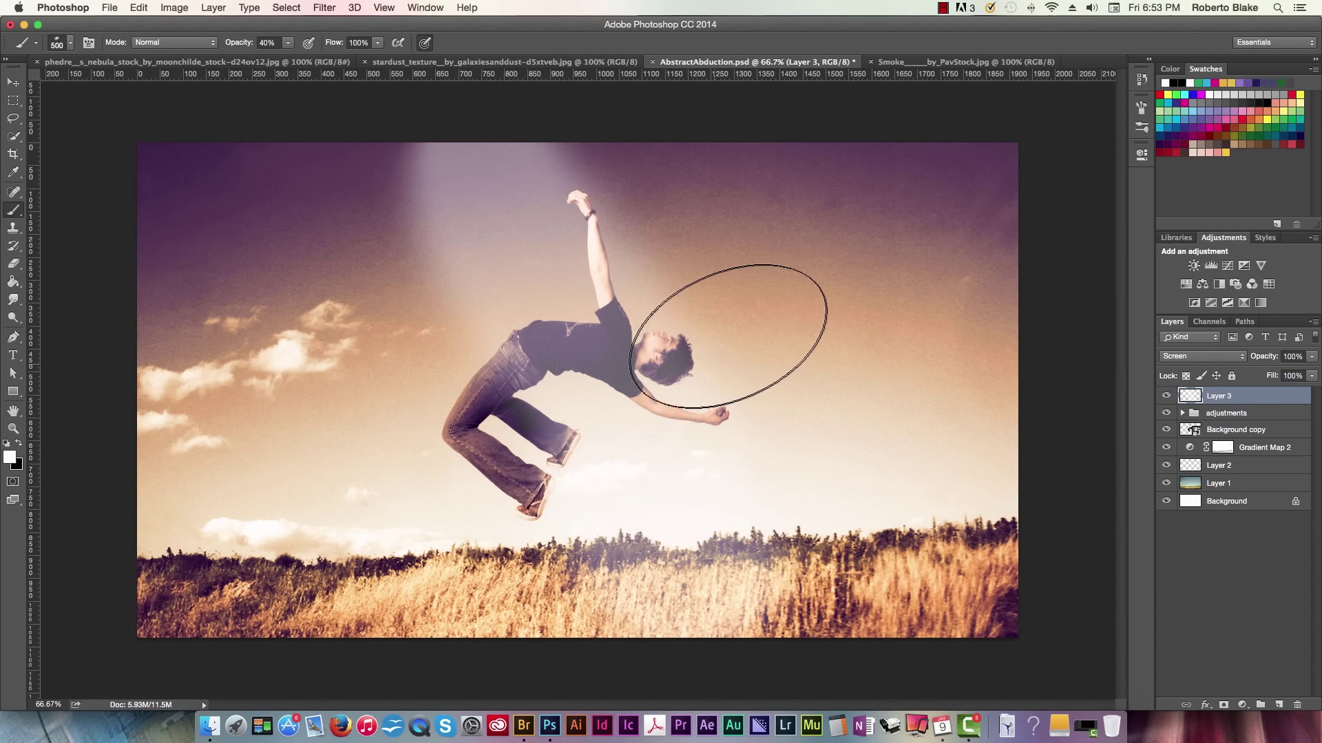
{"action": "key", "text": "bracketleft"}
{"action": "key", "text": "bracketleft"}
{"action": "key", "text": "super+z"}
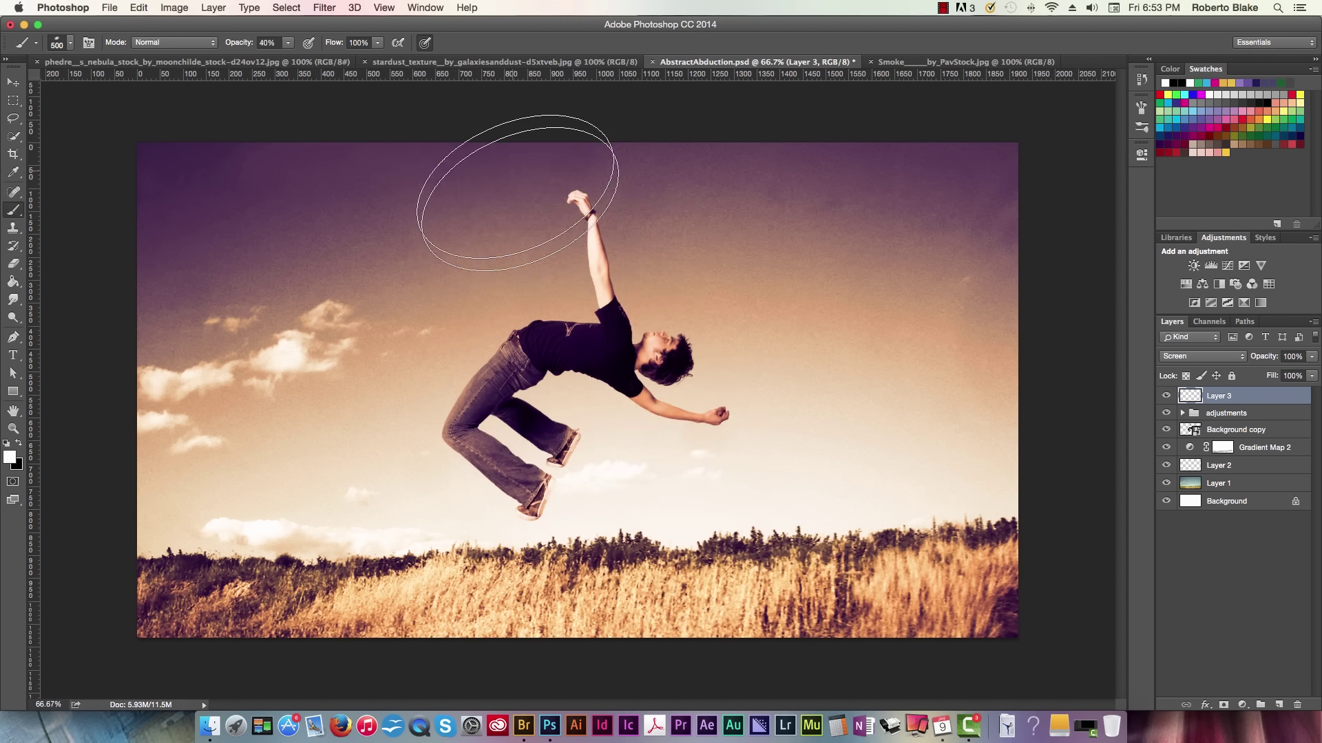
Paint a straight, faint white beam from above the man down to the grass with a 250 px brush at 10% opacity
{"action": "key", "text": "bracketleft"}
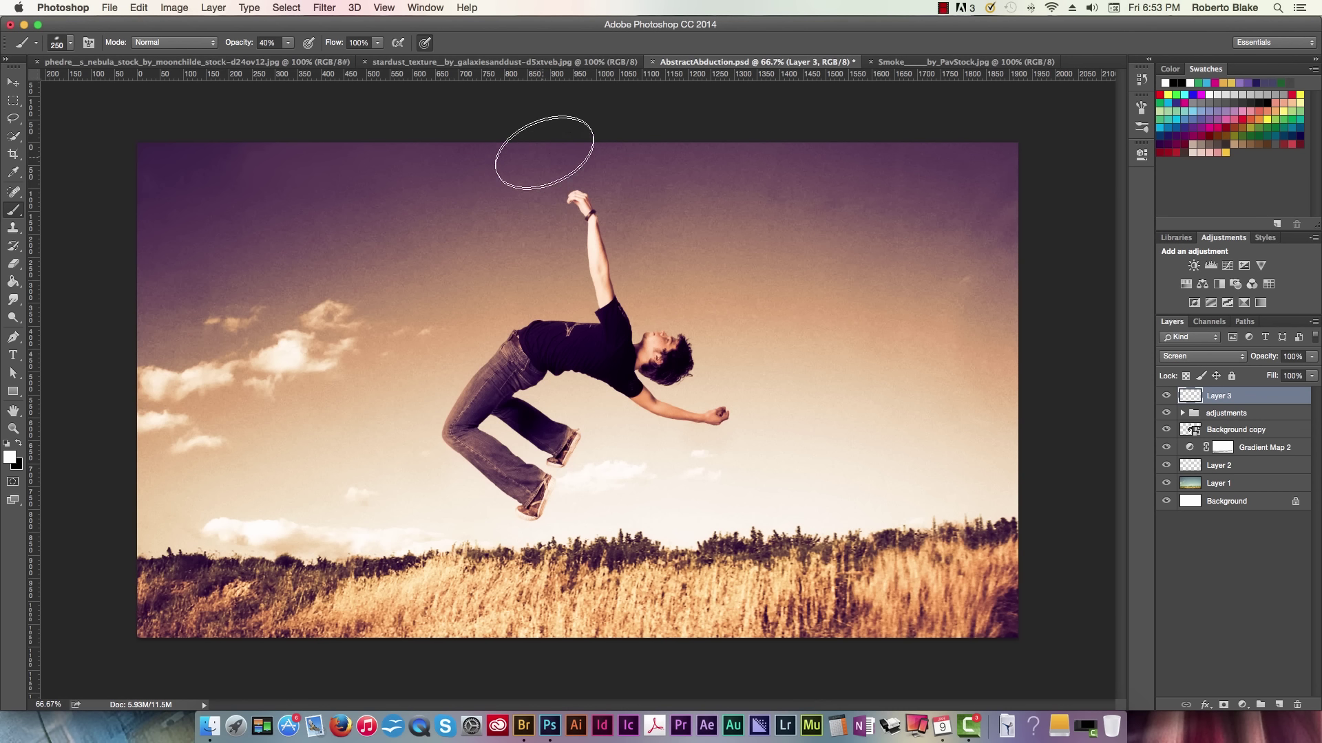
{"action": "key", "text": "1"}
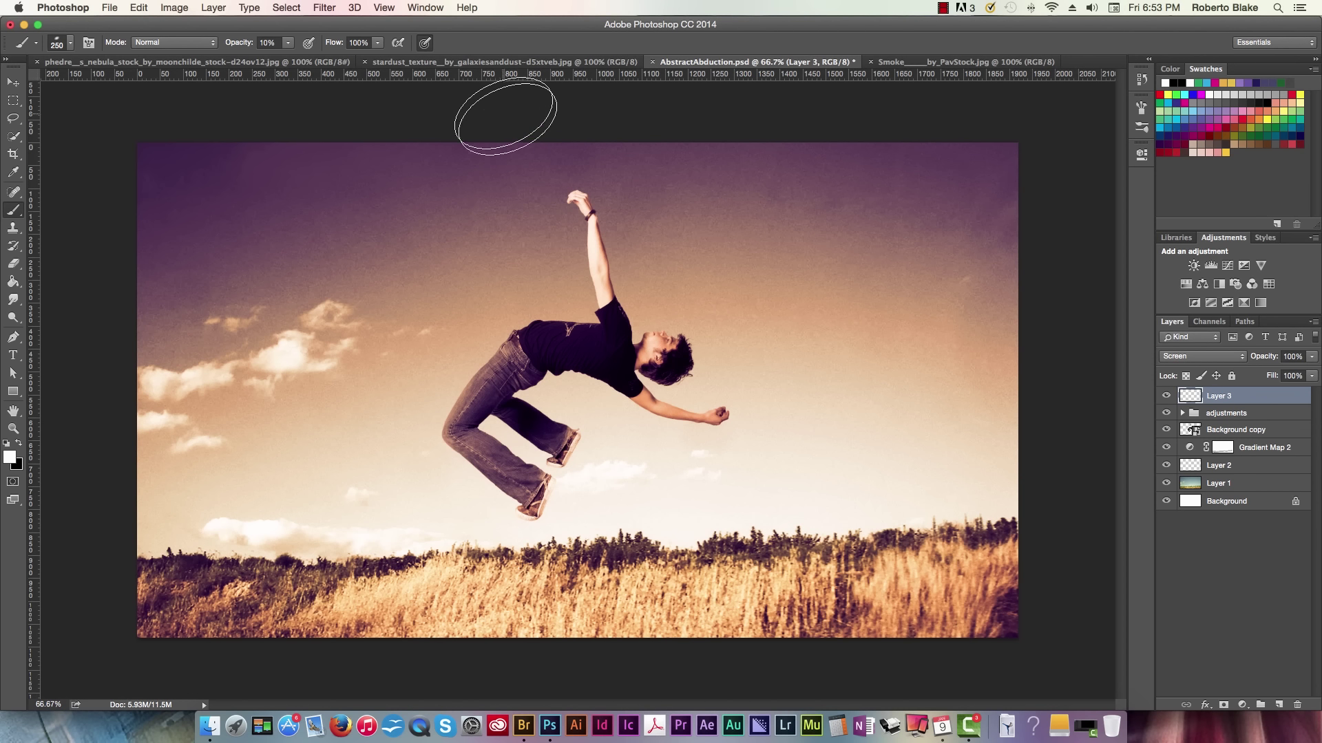
{"action": "left_click", "coordinate": [498, 114]}
{"action": "left_click", "coordinate": [649, 669], "text": "shift"}
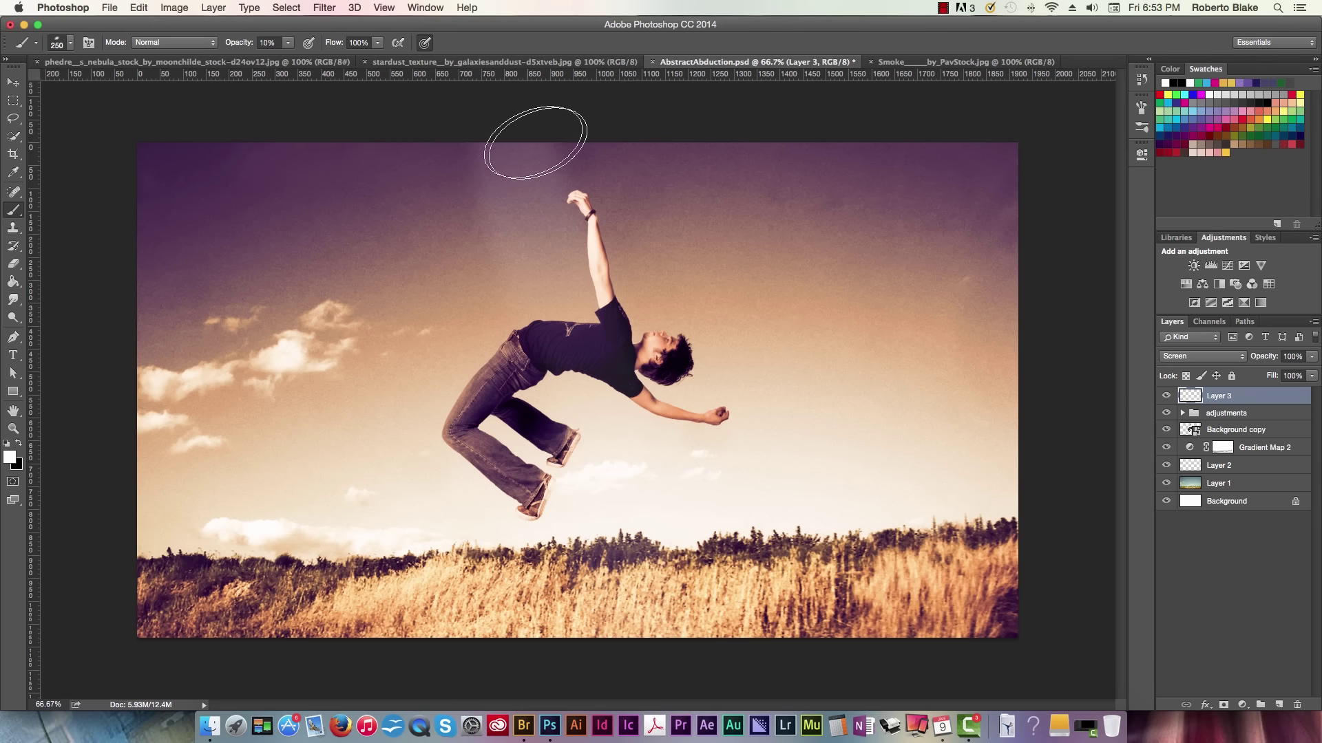
Try a narrower 150 px white beam stroke beside the man's raised arm and undo it
{"action": "key", "text": "bracketleft"}
{"action": "key", "text": "bracketleft"}
{"action": "mouse_move", "coordinate": [493, 129]}
{"action": "left_mouse_down"}
{"action": "mouse_move", "coordinate": [556, 551]}
{"action": "mouse_move", "coordinate": [556, 648]}
{"action": "left_mouse_up"}
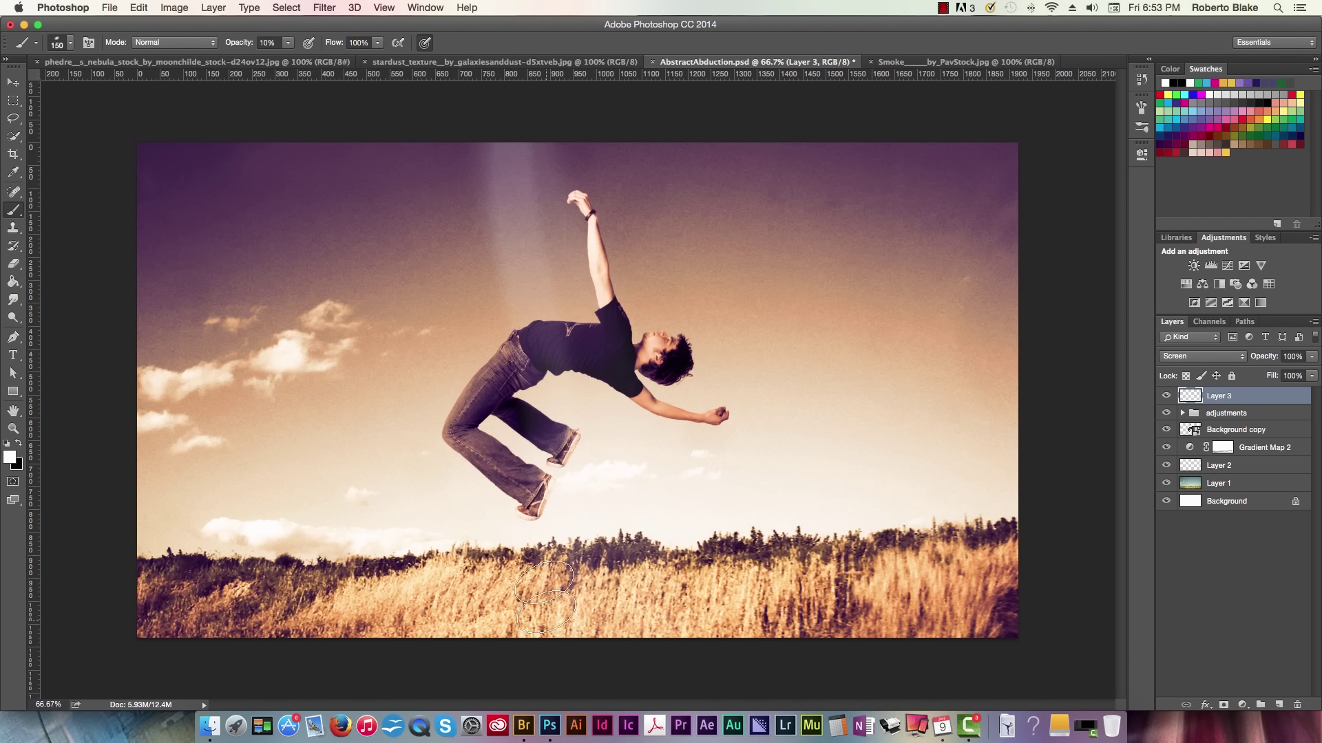
{"action": "key", "text": "super+z"}
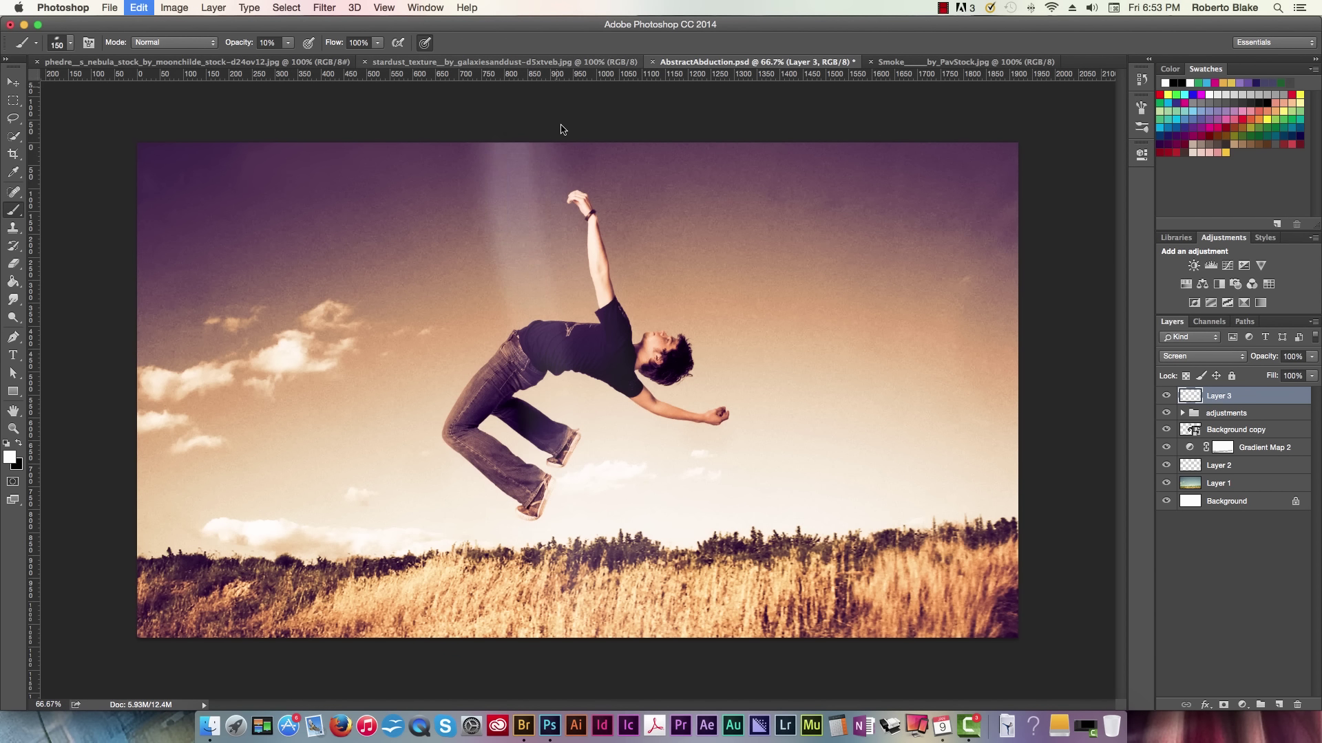
Widen the light beam from the sky to the grass with a 500 px white brush at 7% opacity
{"action": "key", "text": "bracketright"}
{"action": "key", "text": "bracketright"}
{"action": "key", "text": "bracketright"}
{"action": "key", "text": "bracketright"}
{"action": "key", "text": "bracketright"}
{"action": "key", "text": "bracketright"}
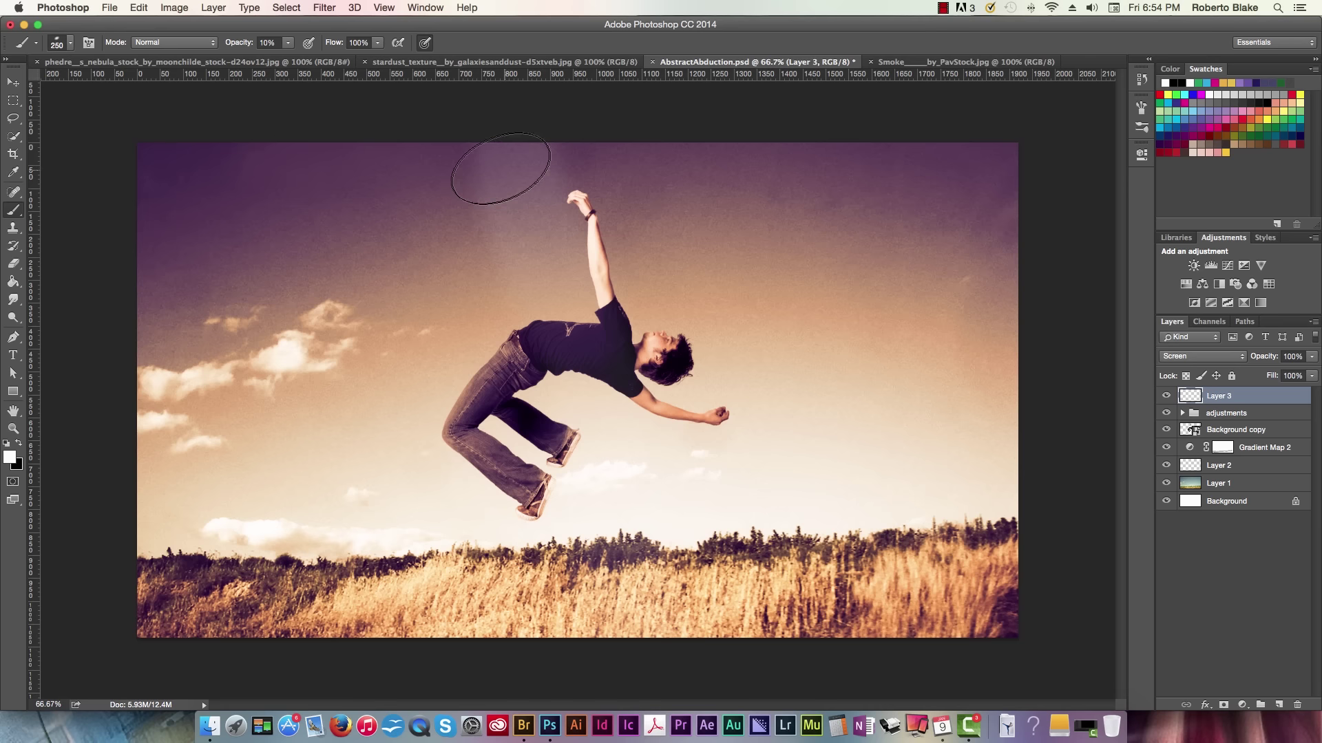
{"action": "left_click", "coordinate": [288, 42]}
{"action": "left_click_drag", "start_coordinate": [288, 64], "coordinate": [285, 64]}
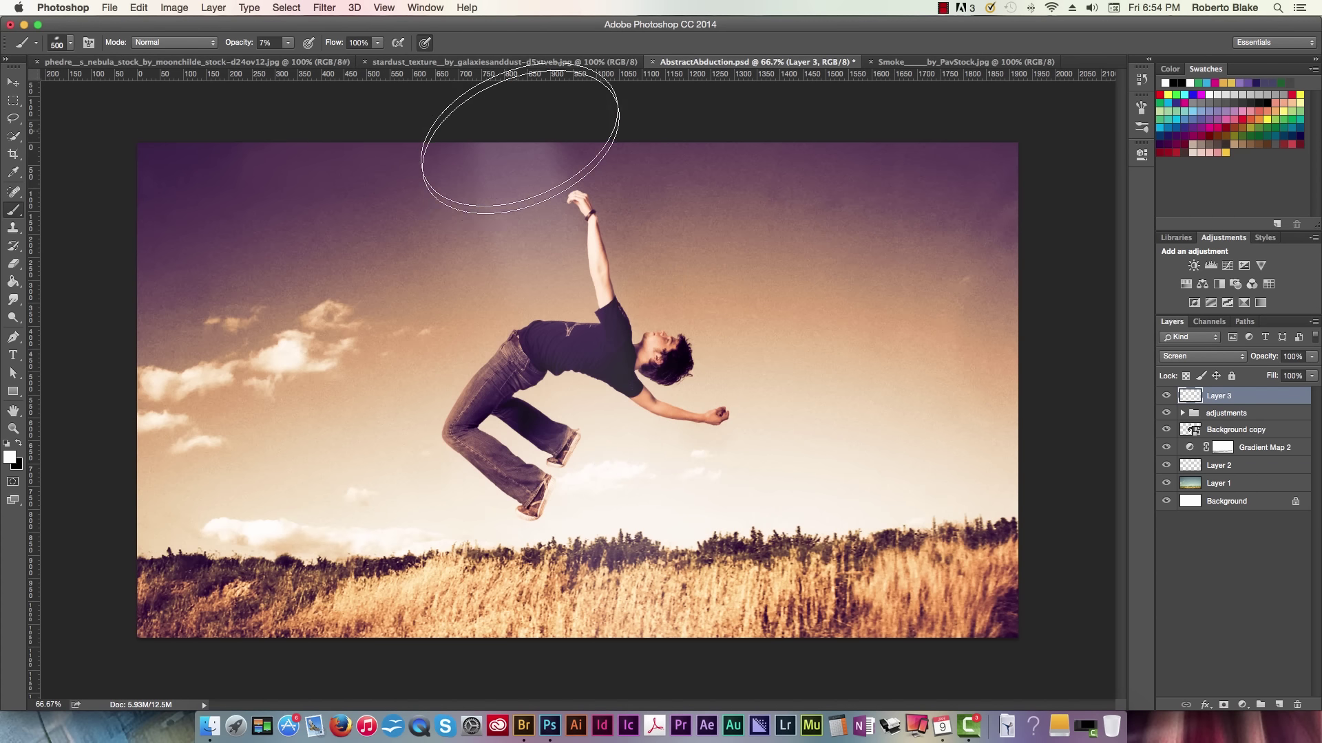
{"action": "left_click_drag", "start_coordinate": [515, 141], "coordinate": [747, 654]}
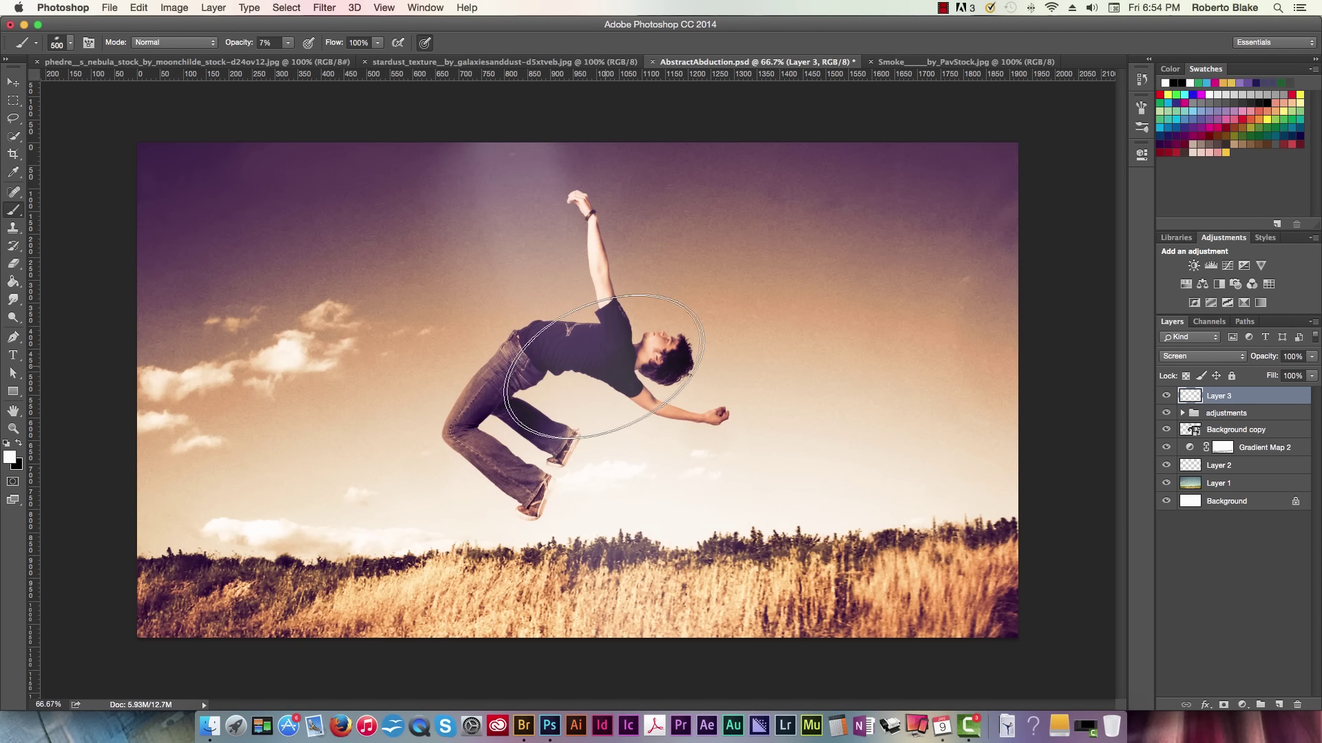
Add a soft white glow over the man's body with an 800 px brush
{"action": "key", "text": "bracketright"}
{"action": "key", "text": "bracketright"}
{"action": "key", "text": "bracketright"}
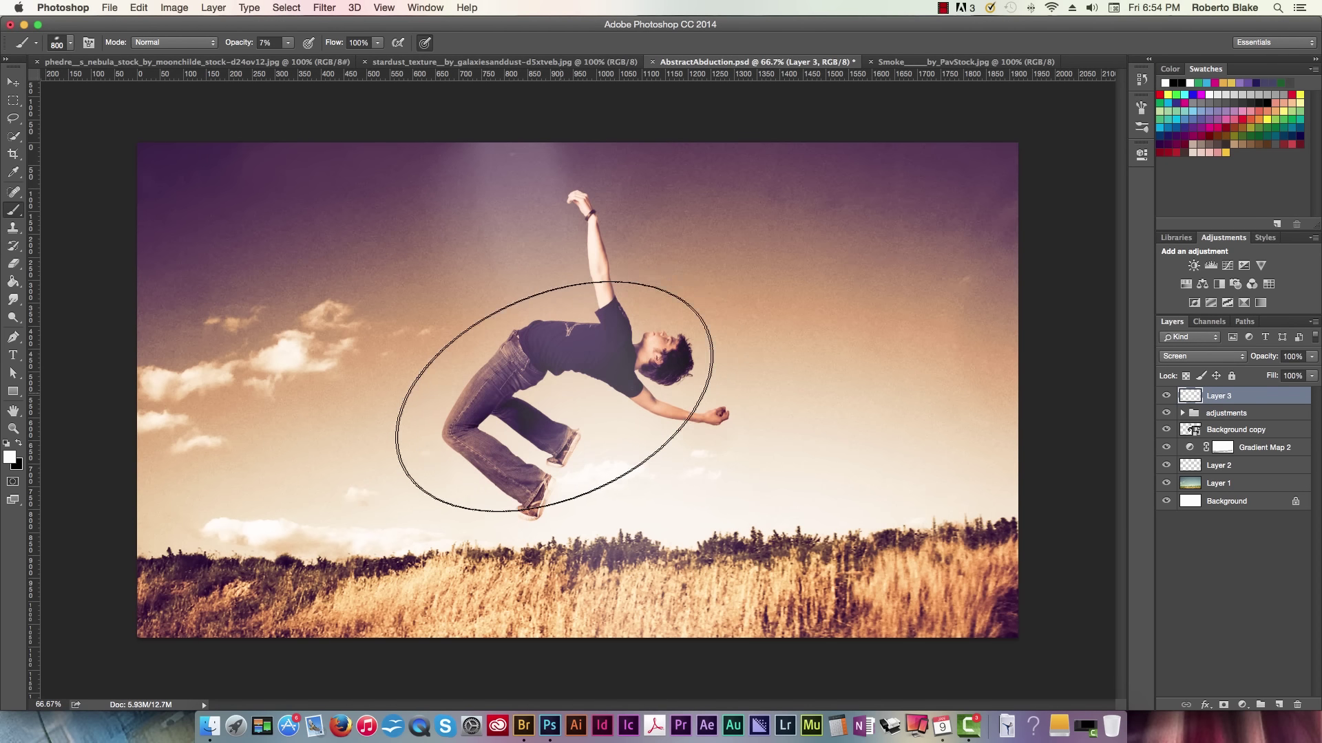
{"action": "left_click", "coordinate": [554, 396]}
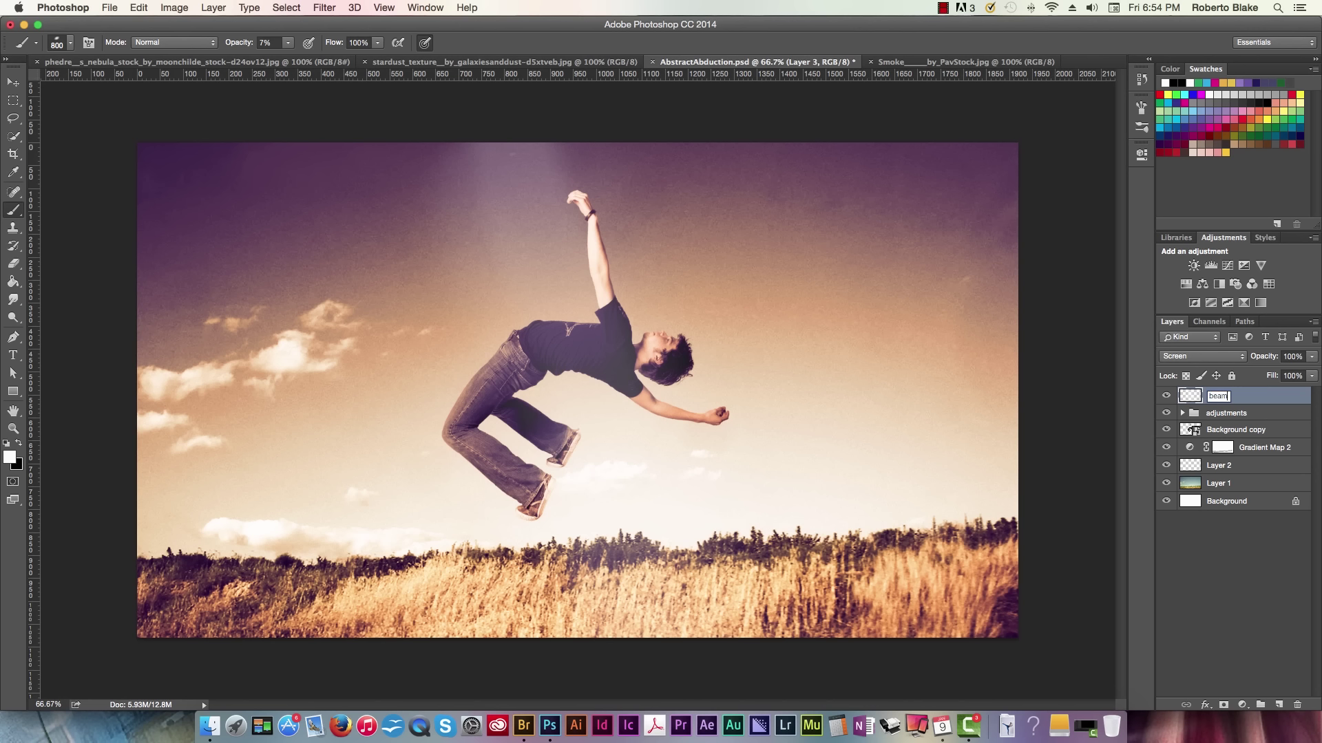
Name the beam layer "beams wht" and add a new layer named "darks" above it
{"action": "key", "text": "Return"}
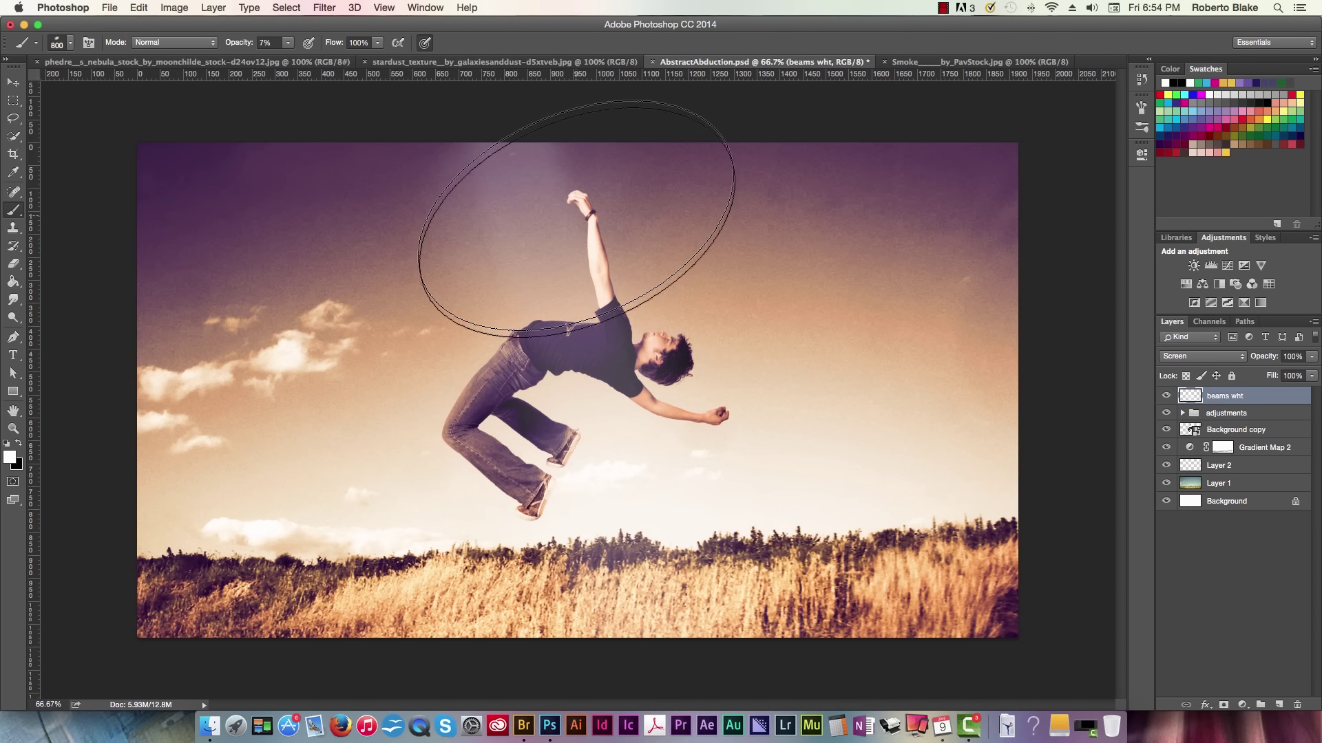
{"action": "key", "text": "x"}
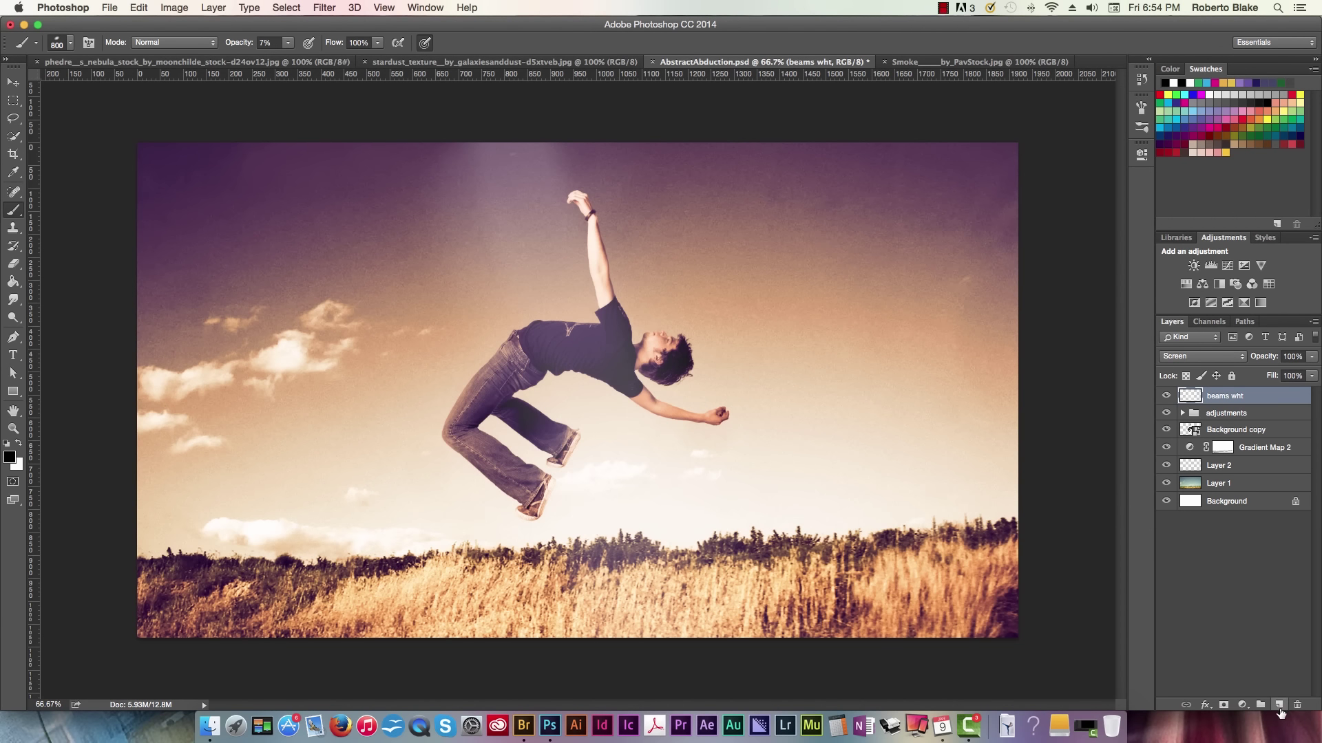
{"action": "left_click", "coordinate": [1278, 706]}
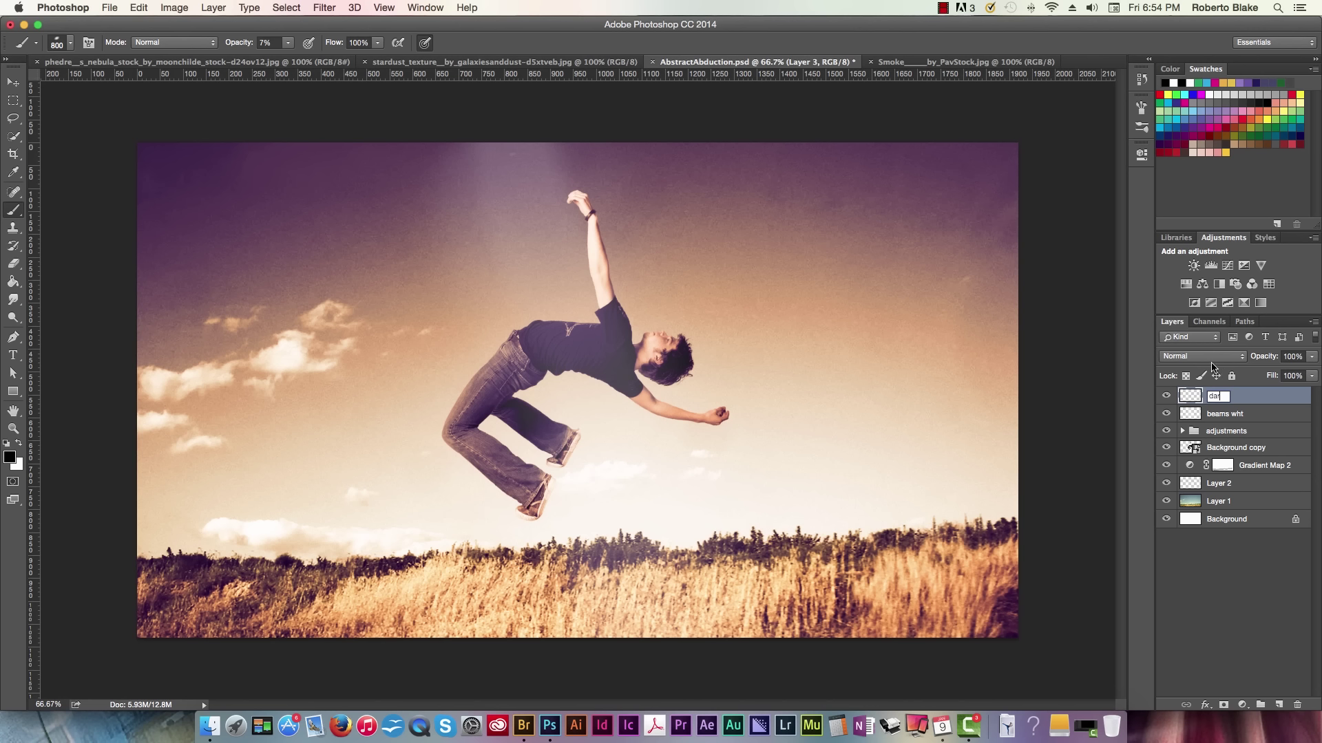
{"action": "key", "text": "Return"}
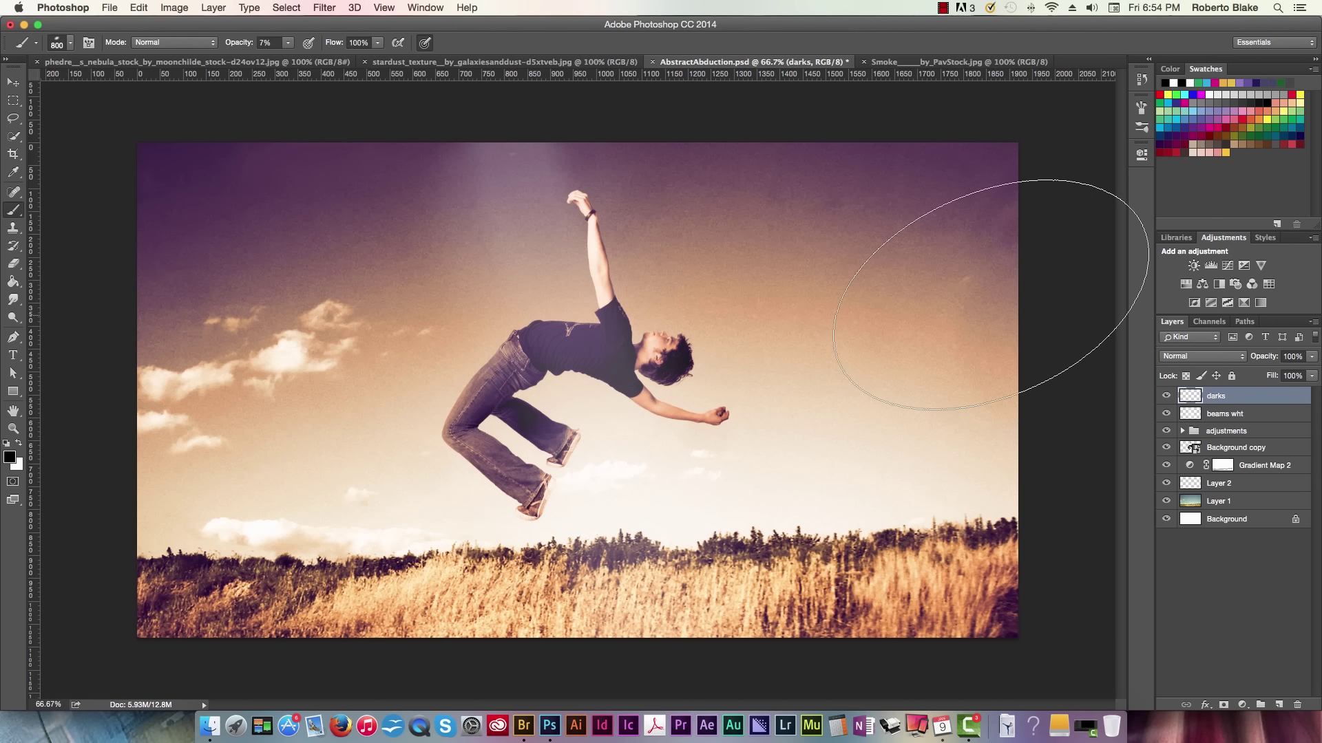
Darken the sky and field on either side of the man on the darks layer with an 800 px black brush at 7% opacity
{"action": "mouse_move", "coordinate": [289, 395]}
{"action": "left_mouse_down"}
{"action": "mouse_move", "coordinate": [225, 283]}
{"action": "mouse_move", "coordinate": [236, 324]}
{"action": "mouse_move", "coordinate": [357, 224]}
{"action": "mouse_move", "coordinate": [286, 212]}
{"action": "mouse_move", "coordinate": [256, 324]}
{"action": "mouse_move", "coordinate": [265, 413]}
{"action": "mouse_move", "coordinate": [323, 527]}
{"action": "left_mouse_up"}
{"action": "left_click_drag", "start_coordinate": [207, 497], "coordinate": [266, 521]}
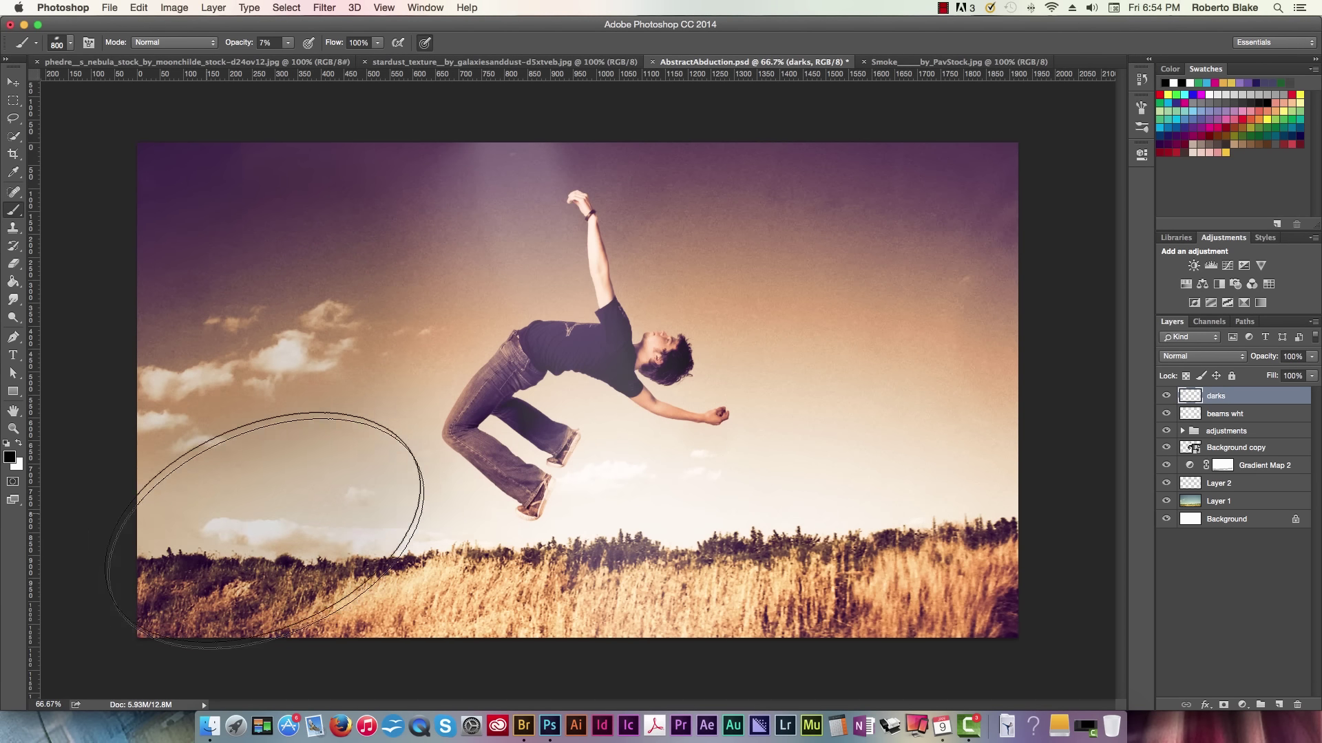
{"action": "mouse_move", "coordinate": [886, 229]}
{"action": "left_mouse_down"}
{"action": "mouse_move", "coordinate": [897, 339]}
{"action": "mouse_move", "coordinate": [900, 280]}
{"action": "mouse_move", "coordinate": [859, 192]}
{"action": "mouse_move", "coordinate": [775, 201]}
{"action": "left_mouse_up"}
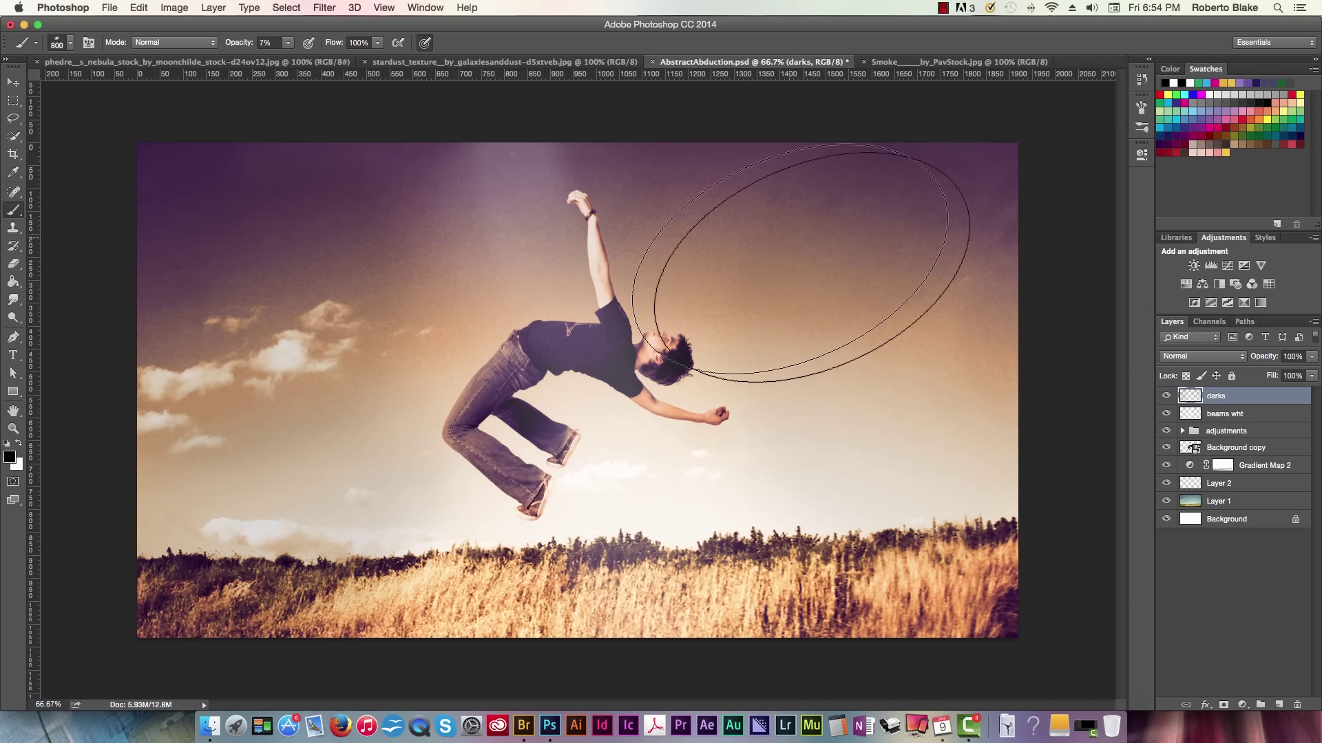
Darken the outer edges and corners of the image on the darks layer with a 300 px black brush
{"action": "key", "text": "bracketleft"}
{"action": "key", "text": "bracketleft"}
{"action": "key", "text": "bracketleft"}
{"action": "key", "text": "bracketleft"}
{"action": "key", "text": "bracketleft"}
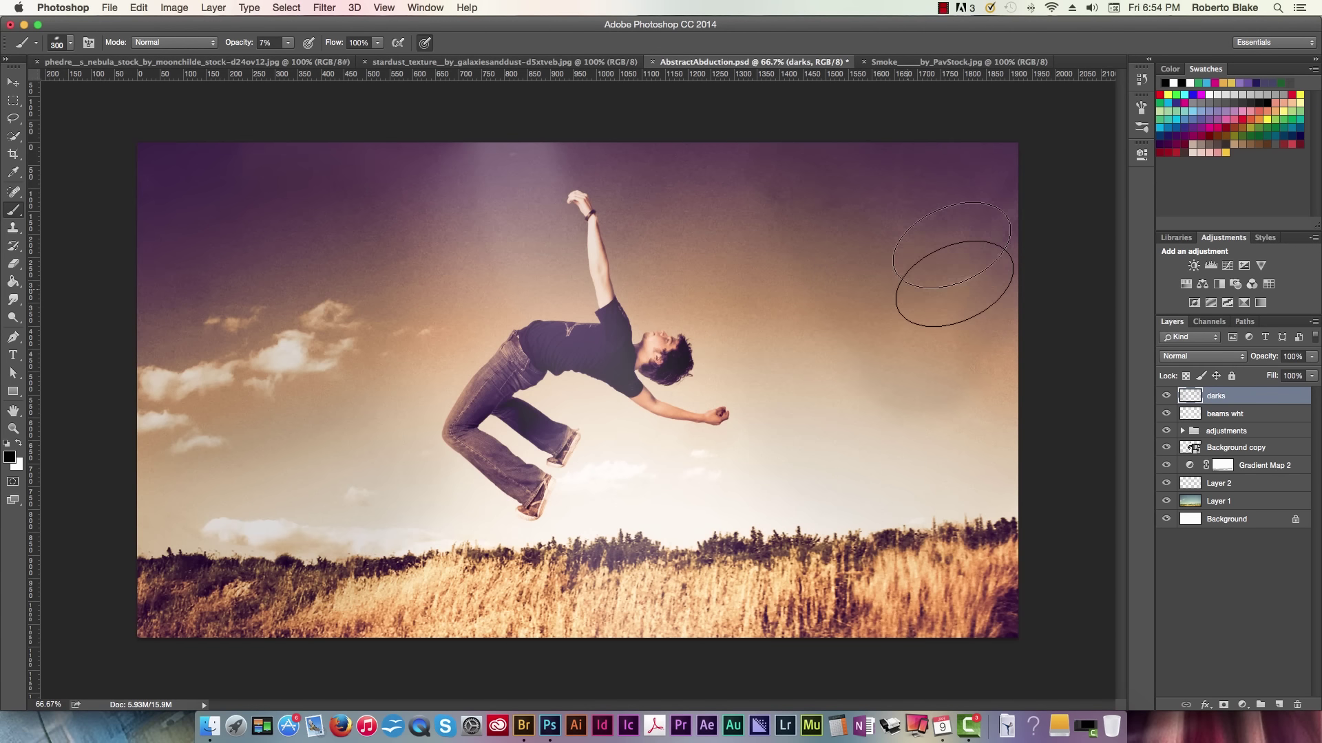
{"action": "mouse_move", "coordinate": [1021, 523]}
{"action": "left_mouse_down"}
{"action": "mouse_move", "coordinate": [977, 156]}
{"action": "mouse_move", "coordinate": [874, 189]}
{"action": "mouse_move", "coordinate": [989, 351]}
{"action": "mouse_move", "coordinate": [745, 160]}
{"action": "left_mouse_up"}
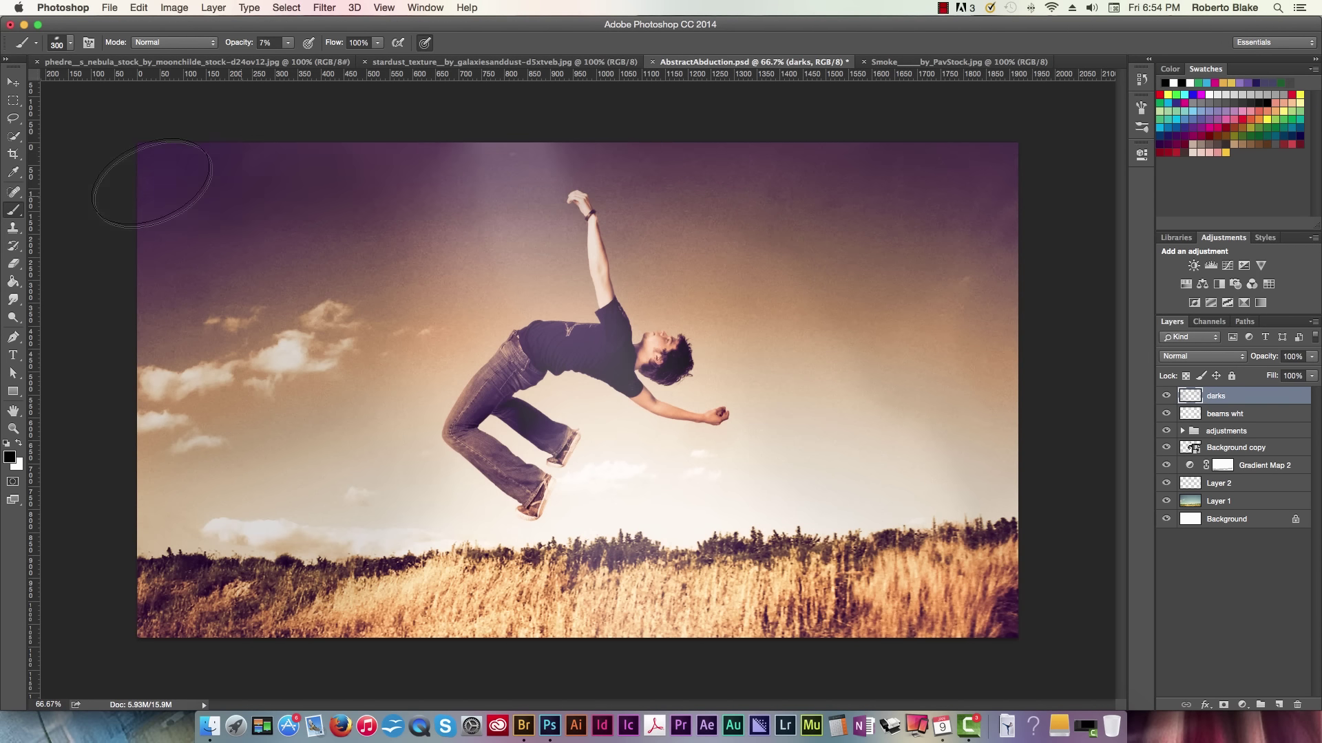
{"action": "mouse_move", "coordinate": [147, 183]}
{"action": "left_mouse_down"}
{"action": "mouse_move", "coordinate": [218, 465]}
{"action": "mouse_move", "coordinate": [216, 537]}
{"action": "mouse_move", "coordinate": [168, 503]}
{"action": "mouse_move", "coordinate": [145, 572]}
{"action": "mouse_move", "coordinate": [355, 652]}
{"action": "mouse_move", "coordinate": [518, 640]}
{"action": "mouse_move", "coordinate": [697, 584]}
{"action": "mouse_move", "coordinate": [890, 563]}
{"action": "mouse_move", "coordinate": [1049, 580]}
{"action": "mouse_move", "coordinate": [1042, 554]}
{"action": "mouse_move", "coordinate": [1019, 555]}
{"action": "mouse_move", "coordinate": [1020, 632]}
{"action": "mouse_move", "coordinate": [1047, 365]}
{"action": "left_mouse_up"}
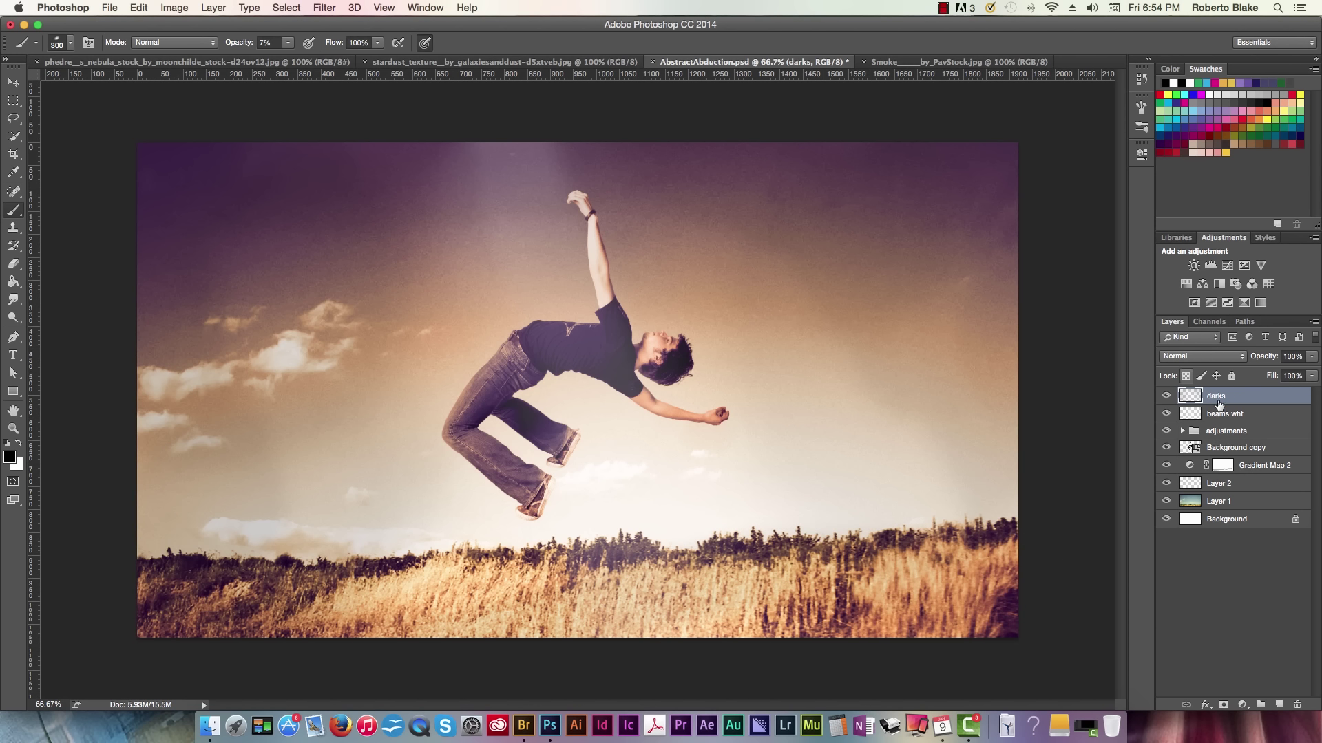
Brighten the beam beside the raised arm on the beams wht layer with a white brush reduced to 125 px
{"action": "left_click", "coordinate": [1254, 416]}
{"action": "key", "text": "x"}
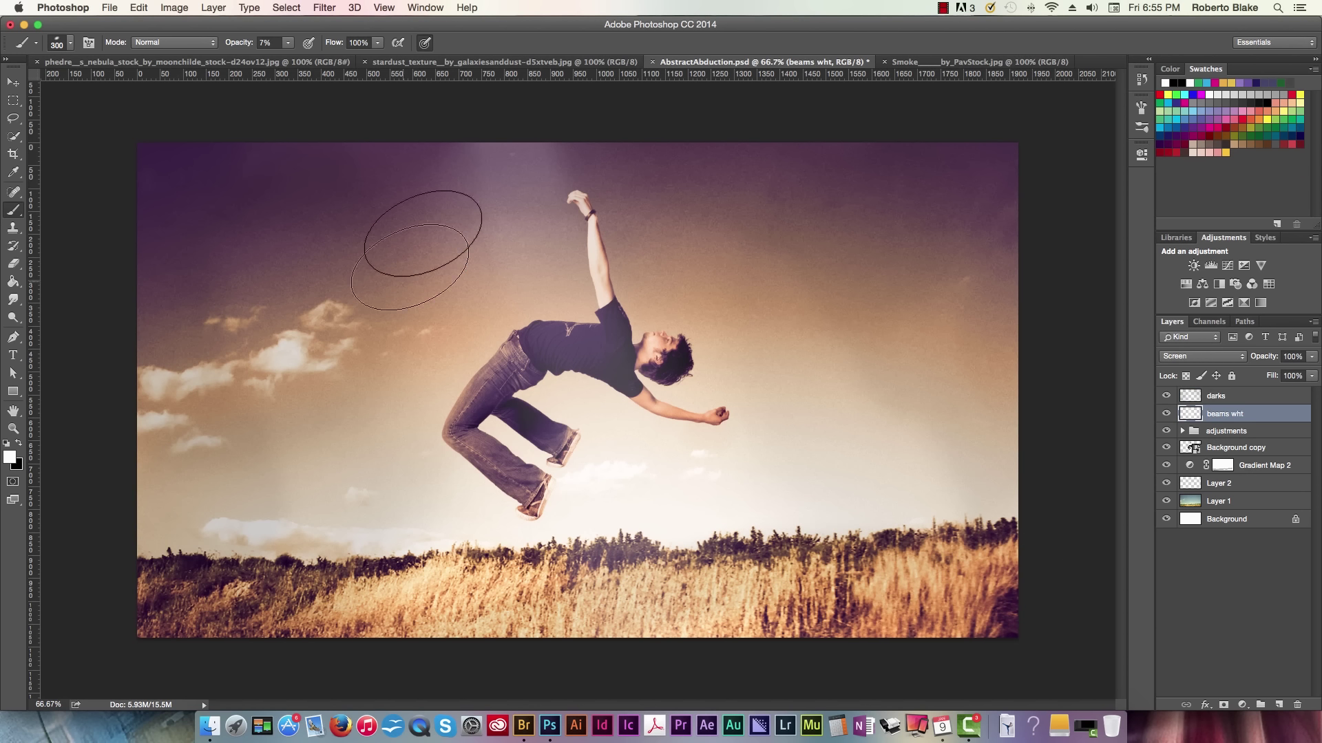
{"action": "key", "text": "bracketleft"}
{"action": "key", "text": "bracketleft"}
{"action": "key", "text": "bracketleft"}
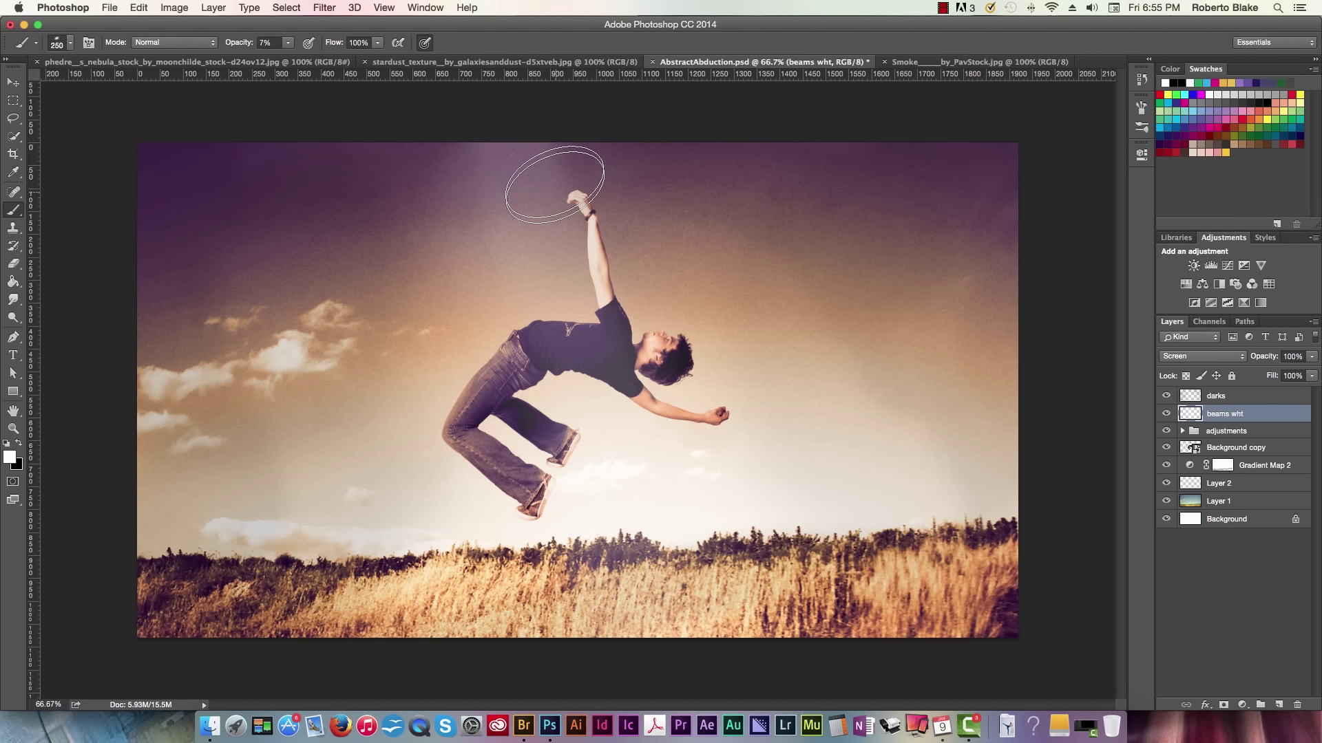
{"action": "key", "text": "bracketleft"}
{"action": "key", "text": "bracketleft"}
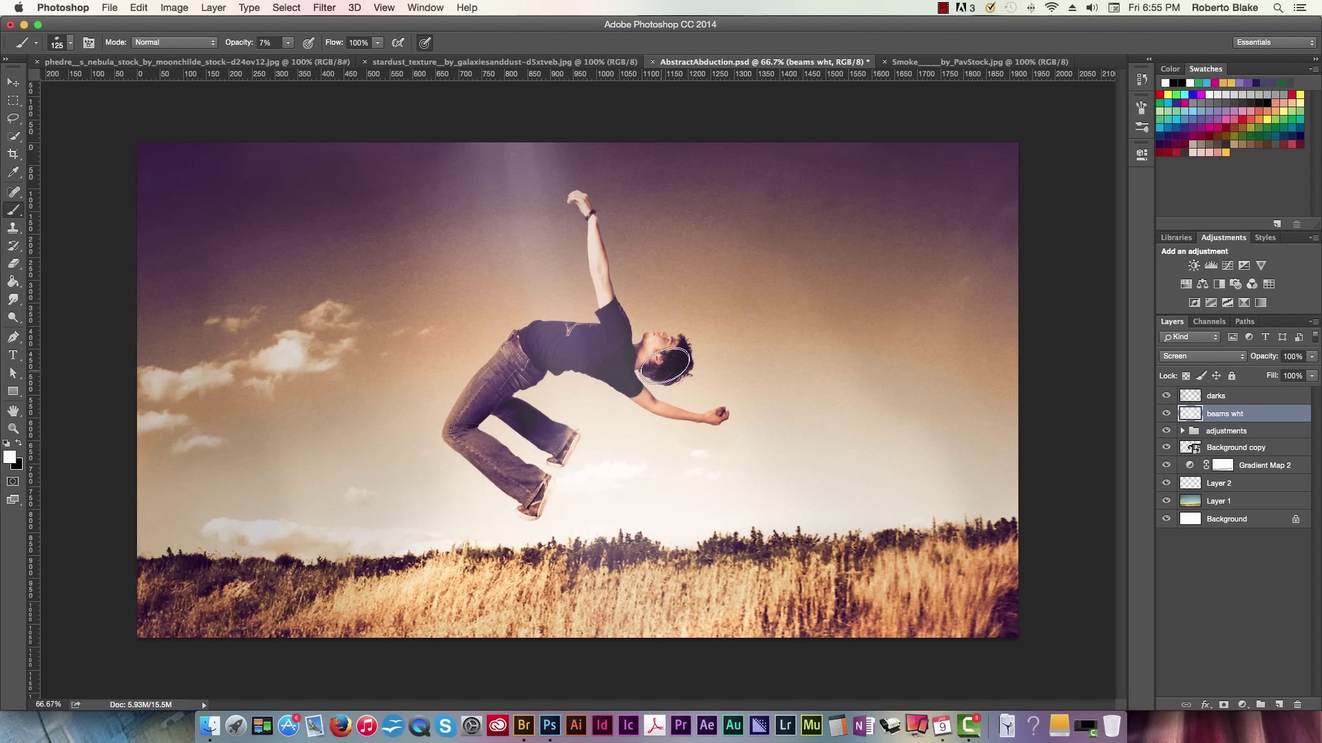
Build up finer white rays within the light beam with a smaller brush at 10% opacity
{"action": "key", "text": "bracketleft"}
{"action": "key", "text": "bracketleft"}
{"action": "key", "text": "bracketleft"}
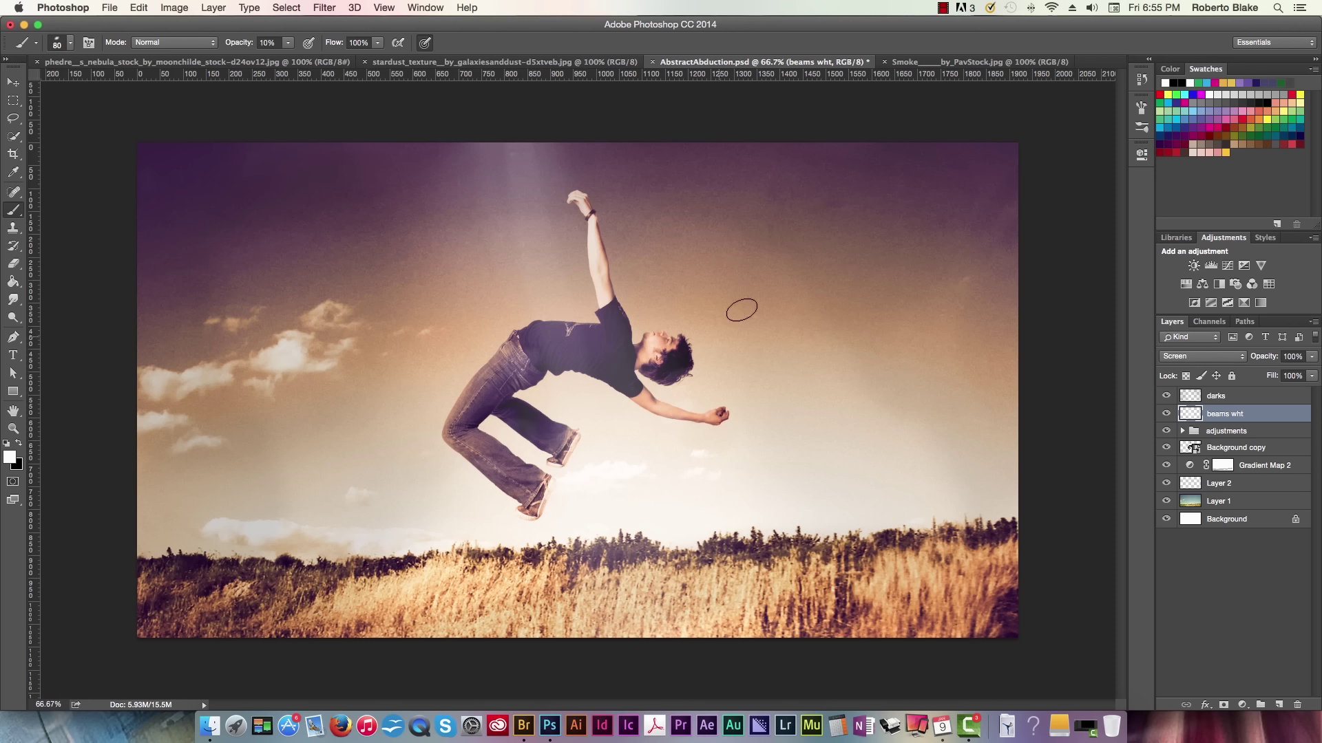
{"action": "key", "text": "bracketleft"}
{"action": "key", "text": "bracketleft"}
{"action": "key", "text": "bracketleft"}
Soften the light beam on the beams wht layer with a larger white brush, setting it to 175 px at 5% opacity
{"action": "key", "text": "bracketright"}
{"action": "key", "text": "bracketright"}
{"action": "key", "text": "bracketright"}
{"action": "key", "text": "bracketright"}
{"action": "key", "text": "bracketright"}
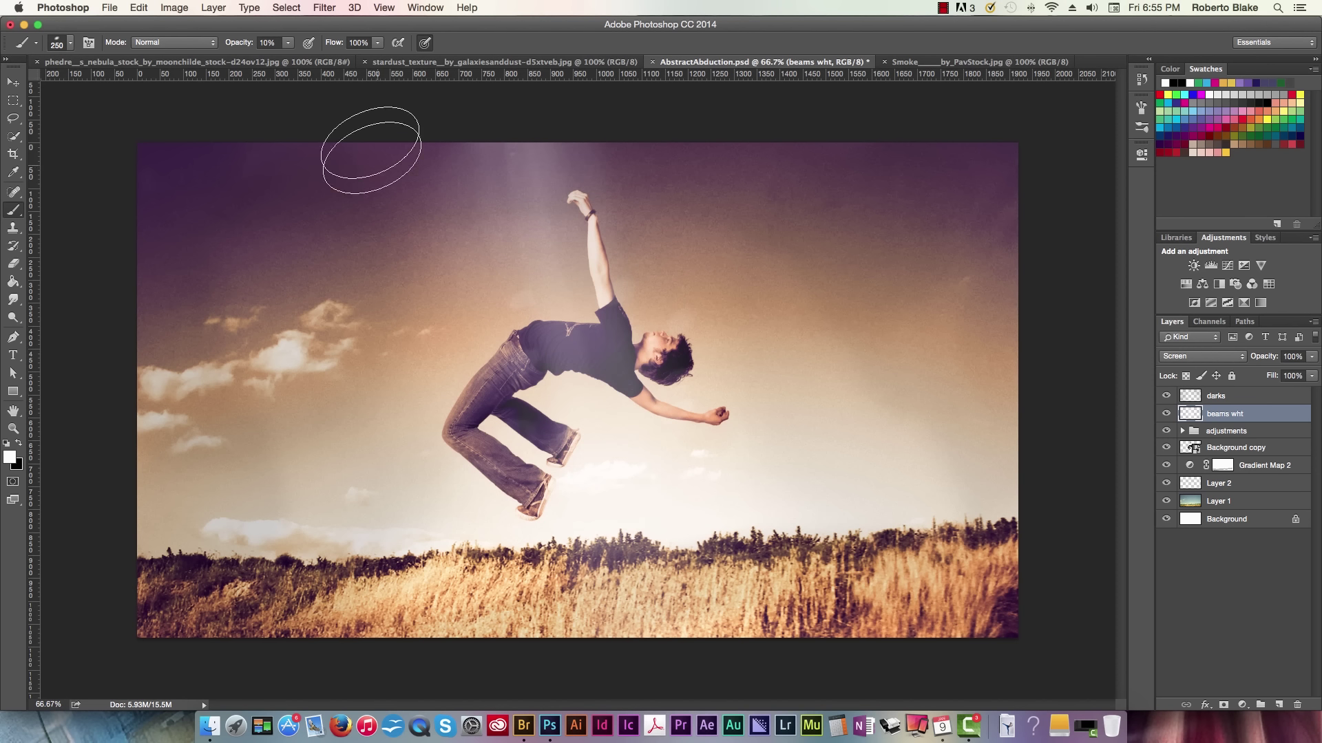
{"action": "left_click", "coordinate": [323, 7]}
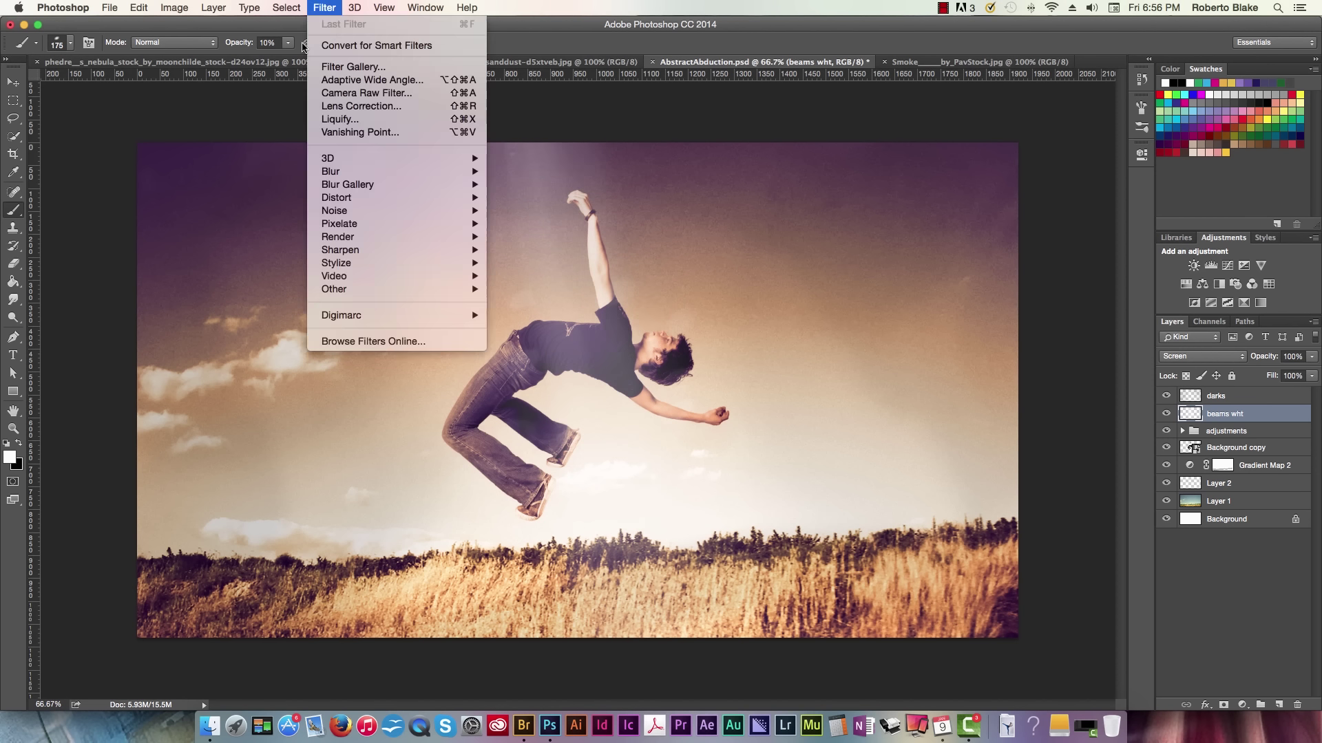
{"action": "left_click_drag", "start_coordinate": [288, 43], "coordinate": [283, 61]}
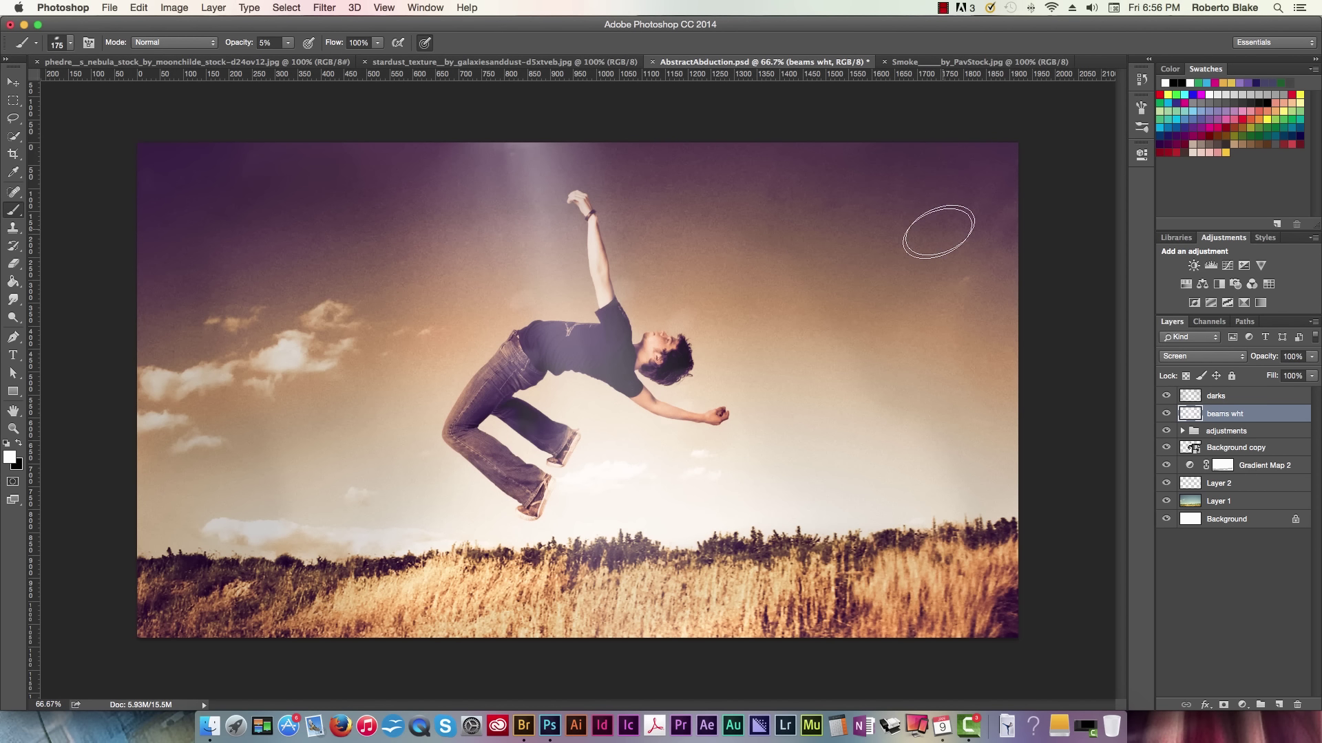
Create a layer named color casting above beams wht and set its blend mode to Lighten
{"action": "key", "text": "z"}
{"action": "key", "text": "super+equal"}
{"action": "mouse_move", "coordinate": [767, 314]}
{"action": "left_mouse_down"}
{"action": "mouse_move", "coordinate": [783, 298]}
{"action": "mouse_move", "coordinate": [766, 301]}
{"action": "left_mouse_up"}
{"action": "left_click_drag", "start_coordinate": [688, 250], "coordinate": [829, 366]}
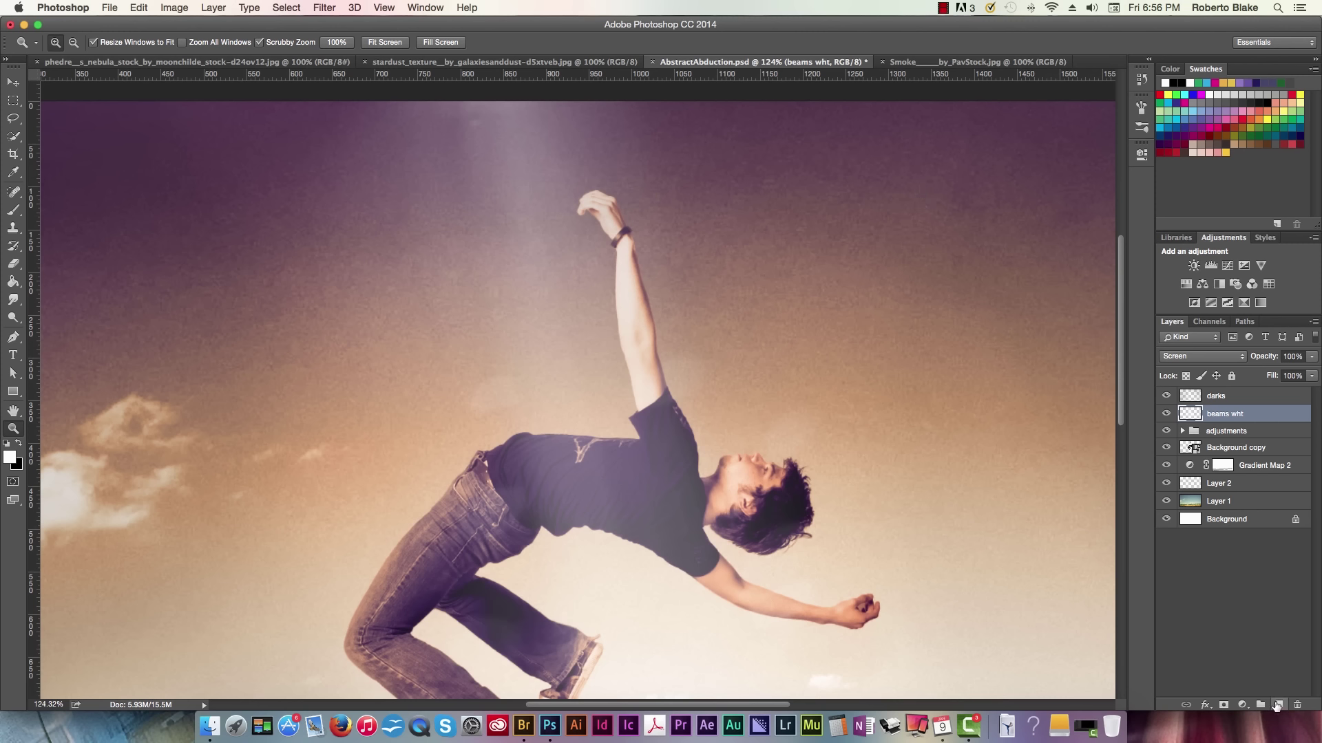
{"action": "left_click", "coordinate": [1277, 705]}
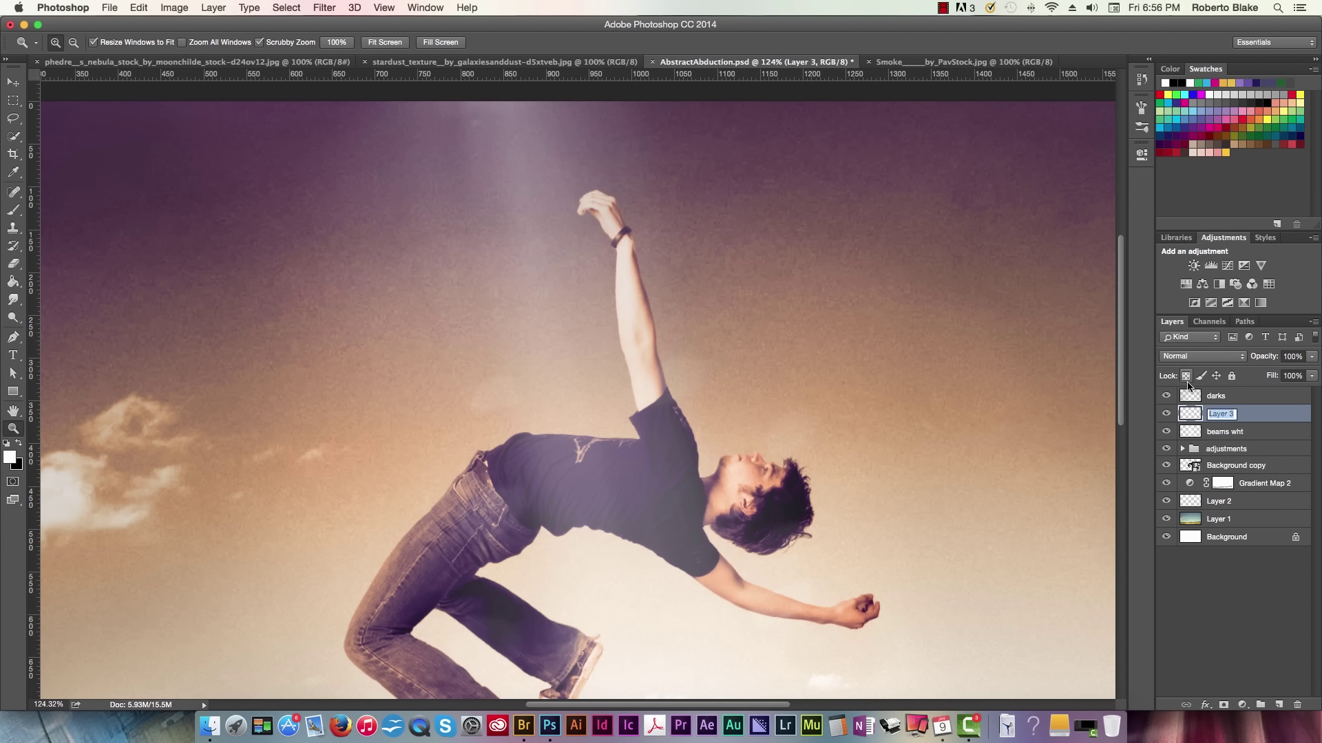
{"action": "type", "text": "lor ca"}
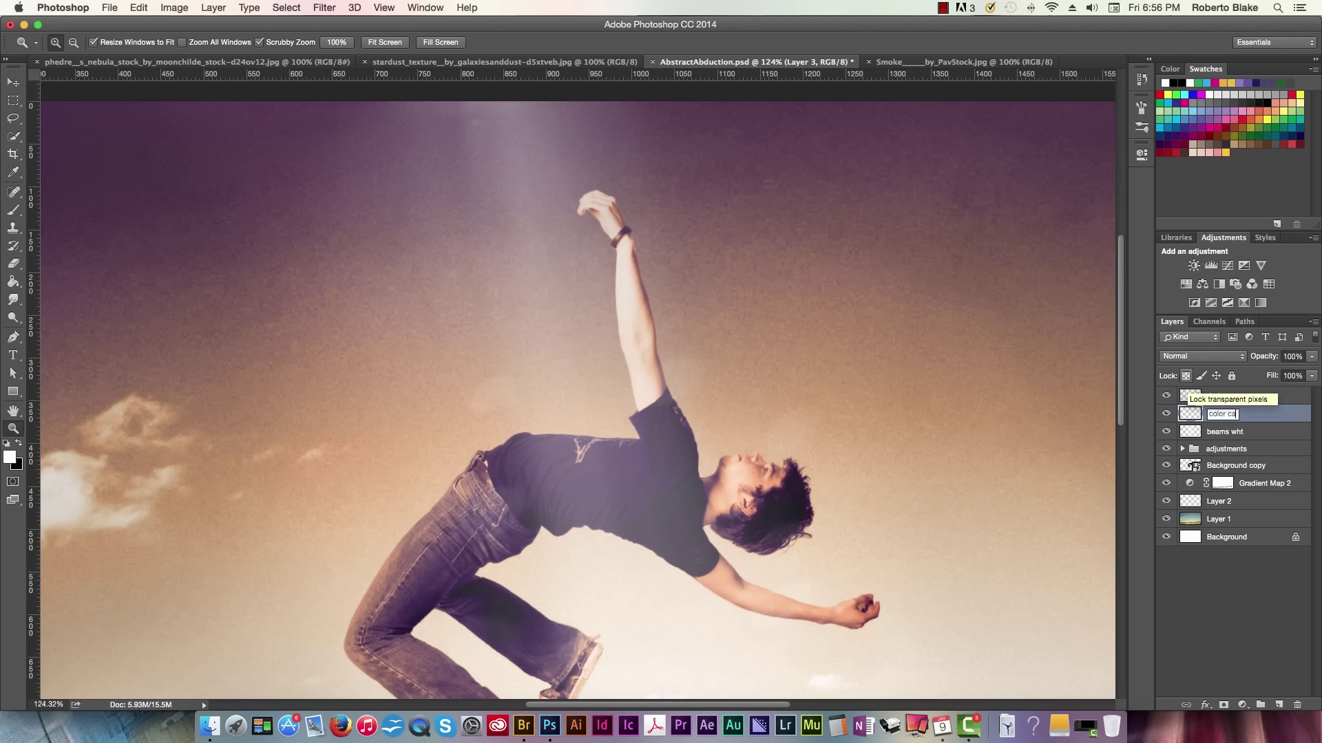
{"action": "type", "text": "sting"}
{"action": "key", "text": "Return"}
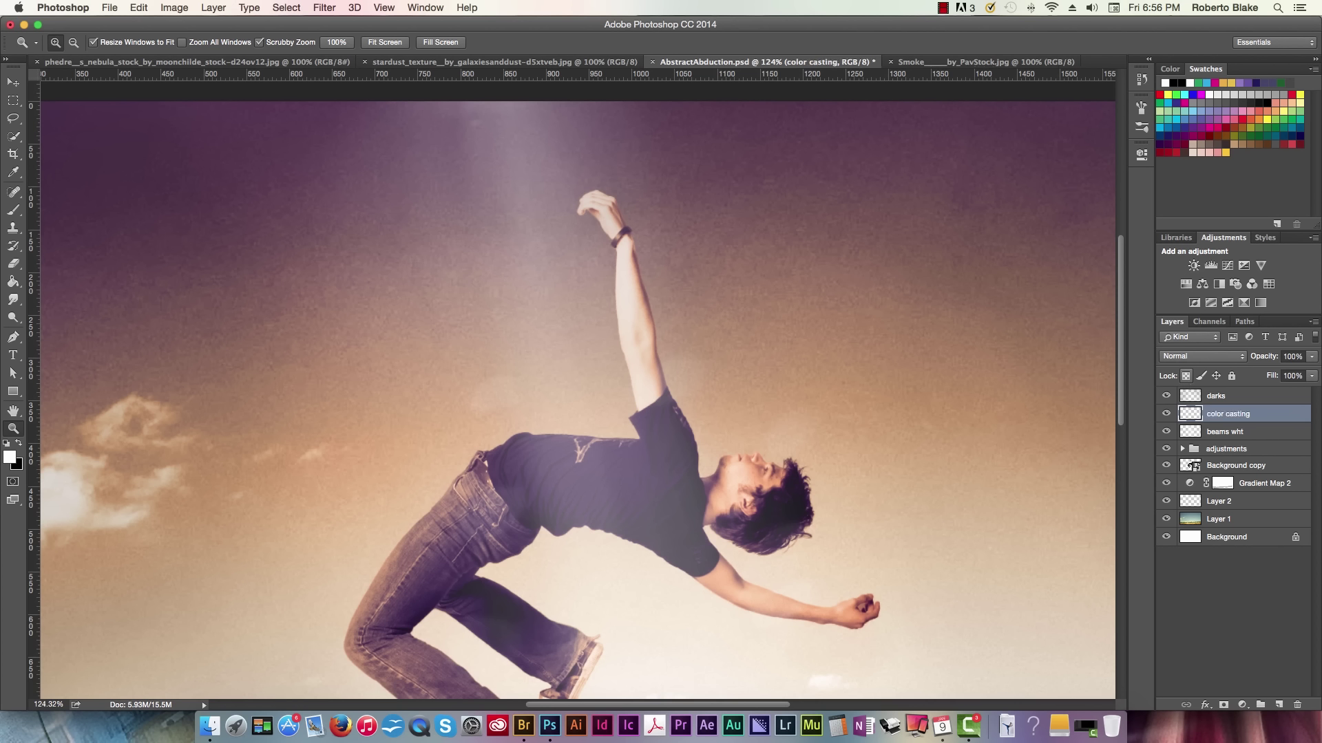
{"action": "left_click", "coordinate": [1223, 358]}
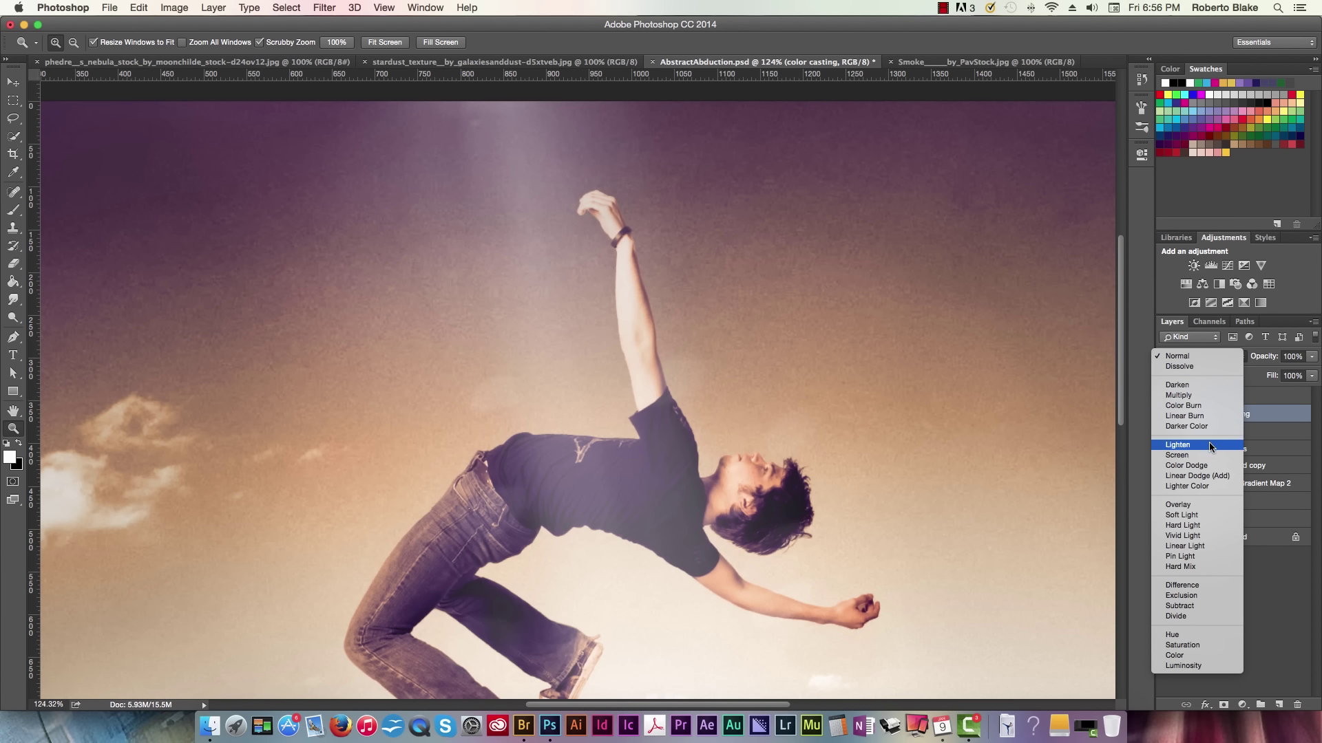
{"action": "left_click", "coordinate": [1211, 447]}
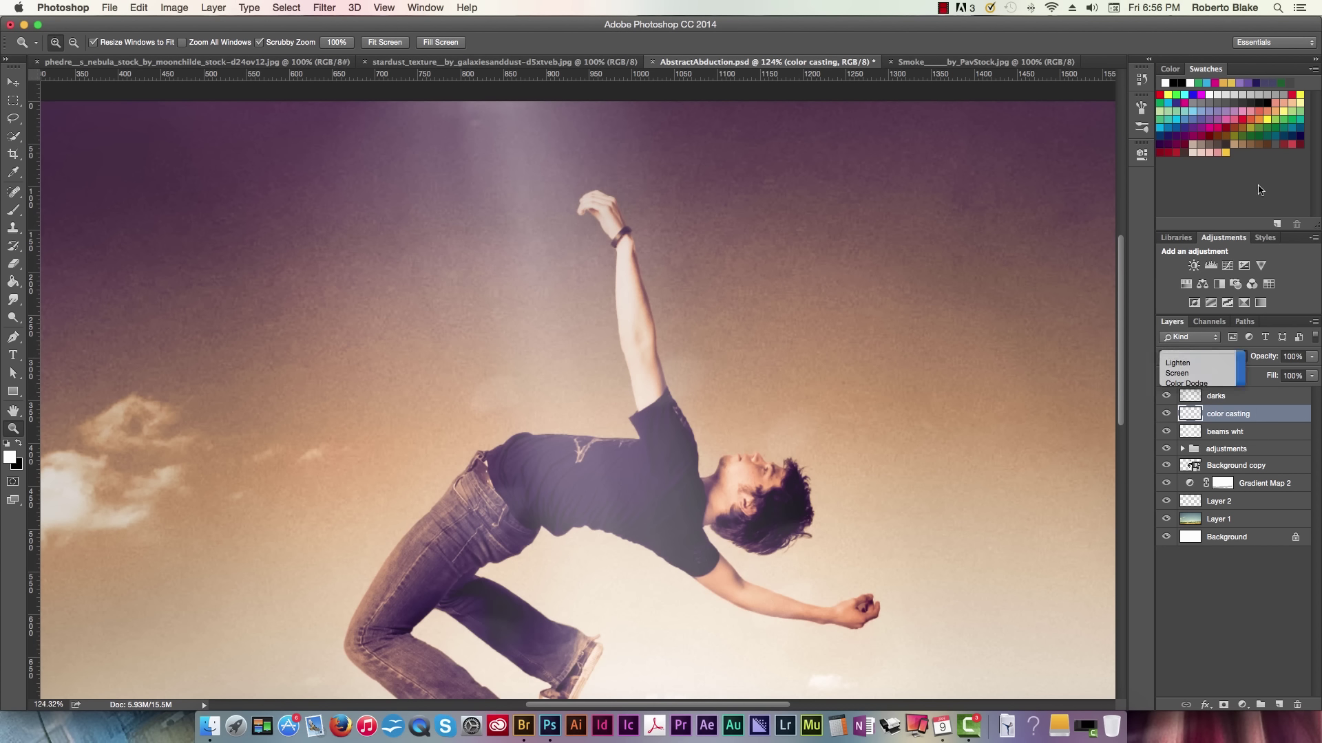
Paint a faint magenta tint over the light beam on the color casting layer at 5% opacity, enlarging the brush to 175 px
{"action": "left_click", "coordinate": [1215, 127]}
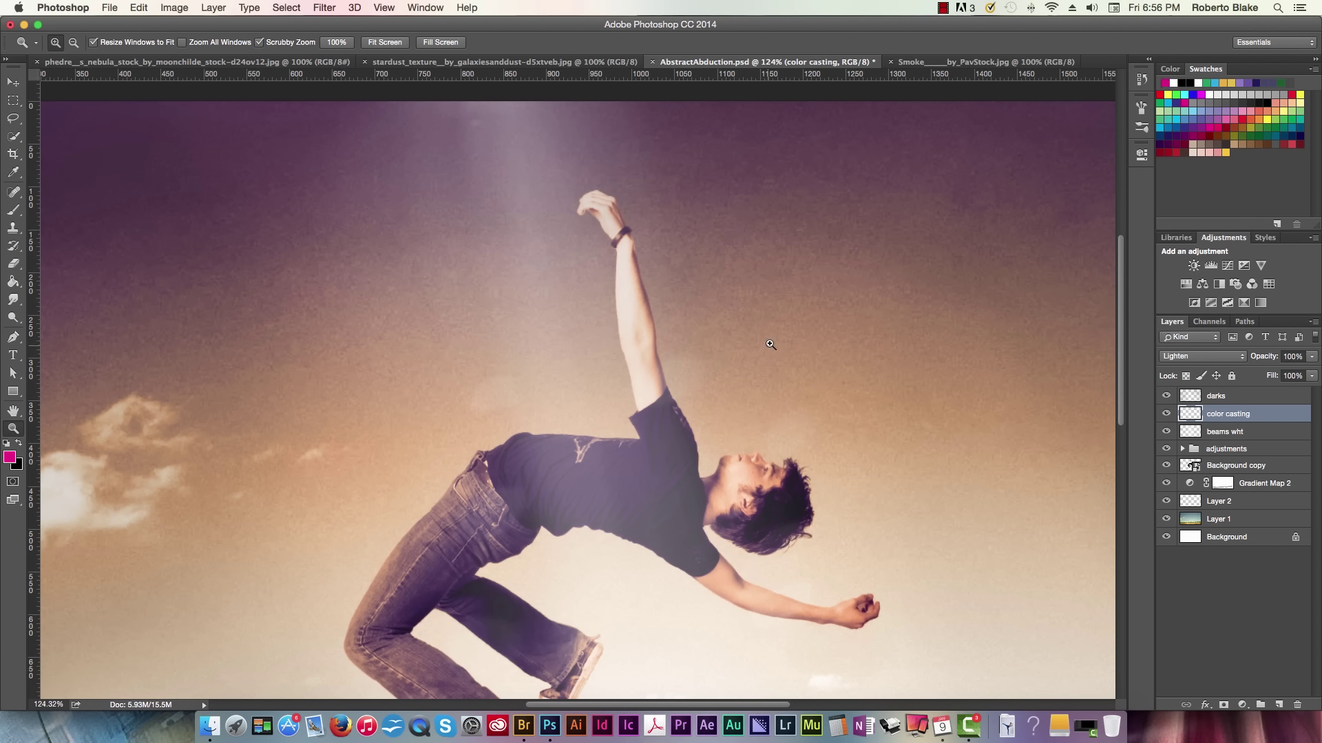
{"action": "key", "text": "b"}
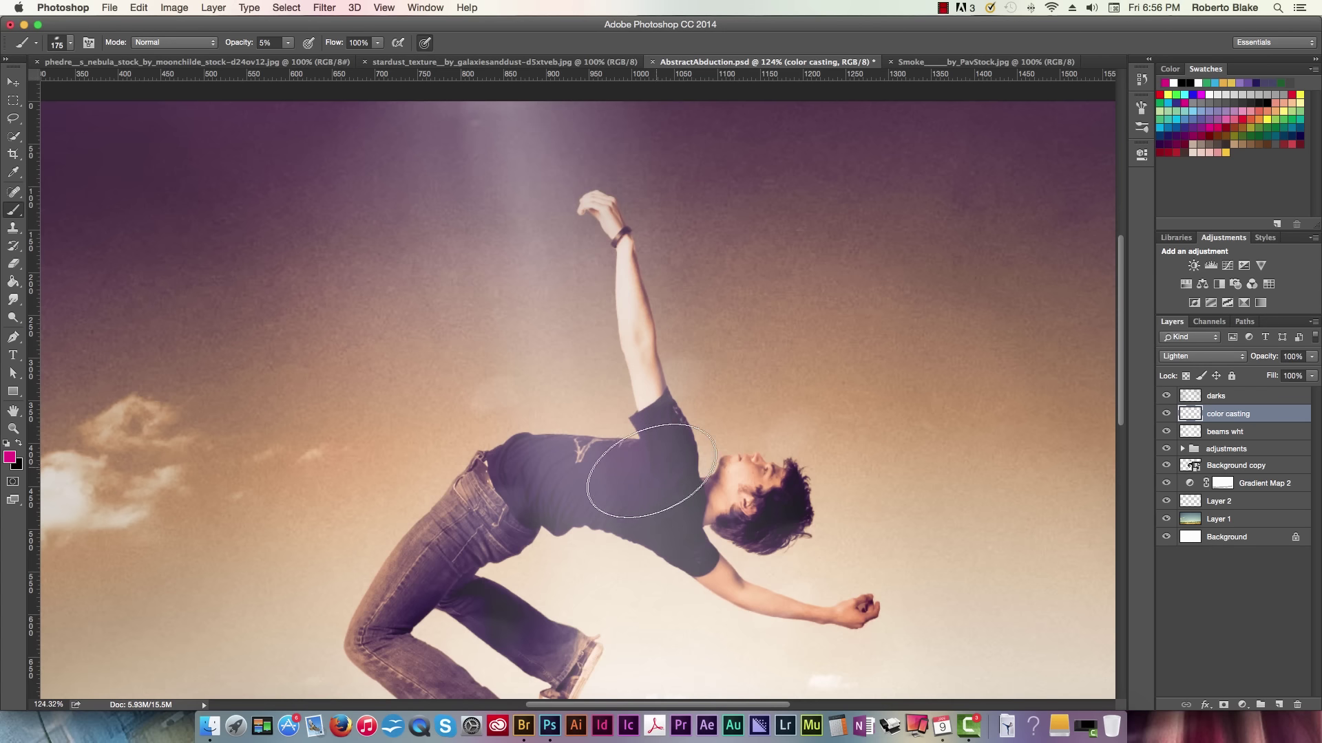
{"action": "key", "text": "bracketleft"}
{"action": "key", "text": "bracketleft"}
{"action": "key", "text": "bracketleft"}
{"action": "key", "text": "bracketleft"}
{"action": "key", "text": "bracketleft"}
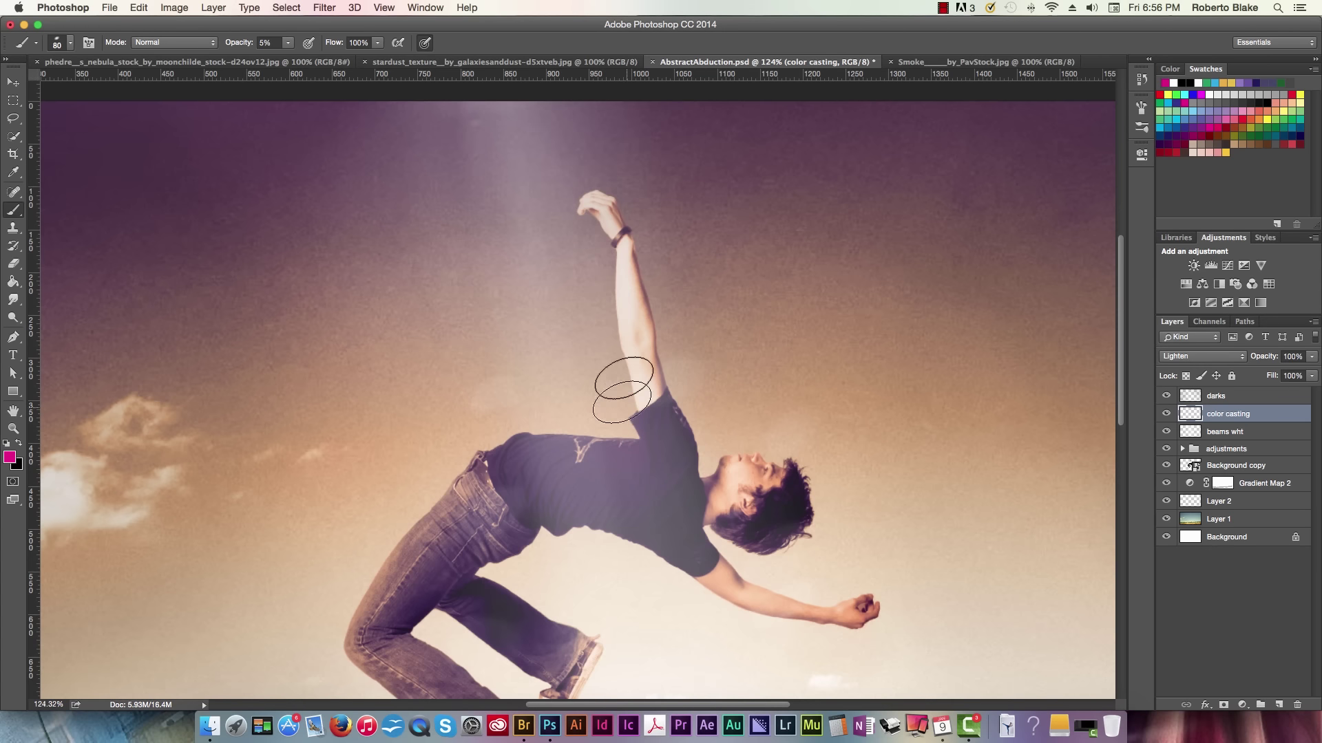
{"action": "key", "text": "bracketright"}
{"action": "key", "text": "bracketright"}
{"action": "key", "text": "super+0"}
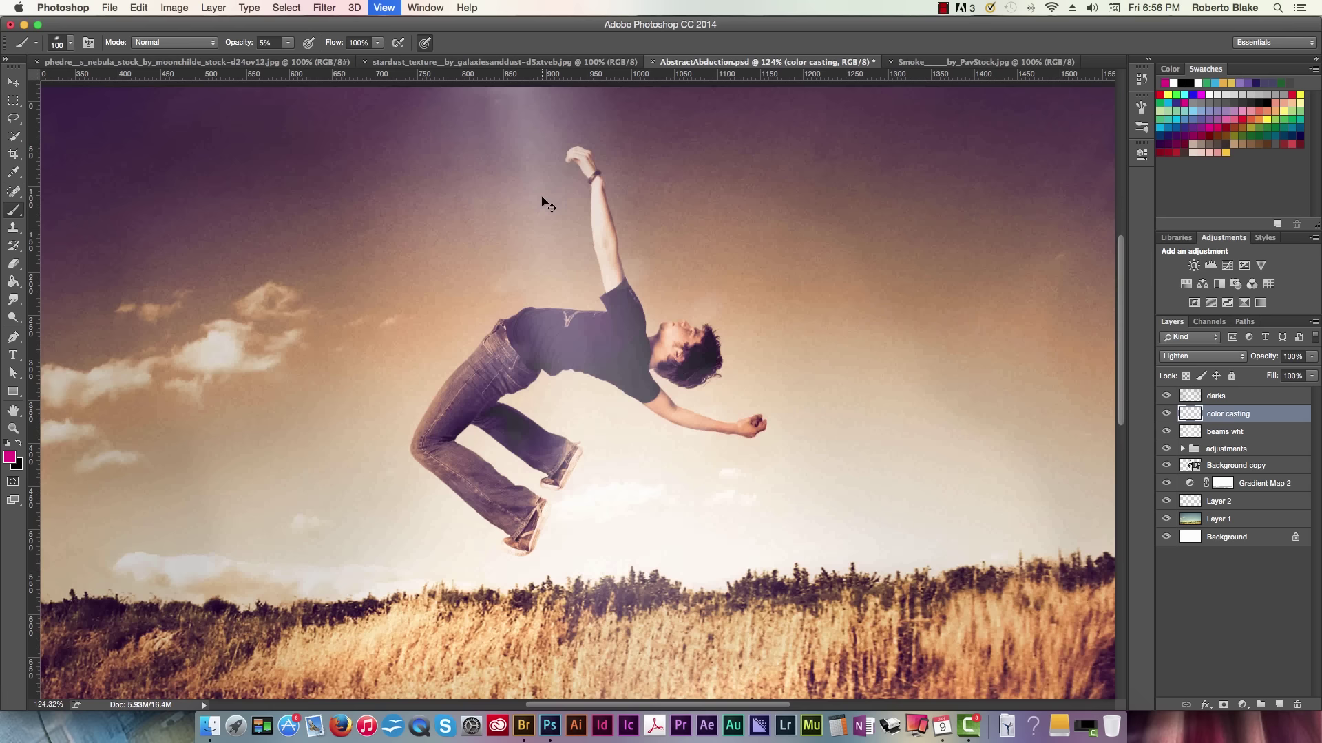
{"action": "key", "text": "bracketright"}
{"action": "key", "text": "bracketright"}
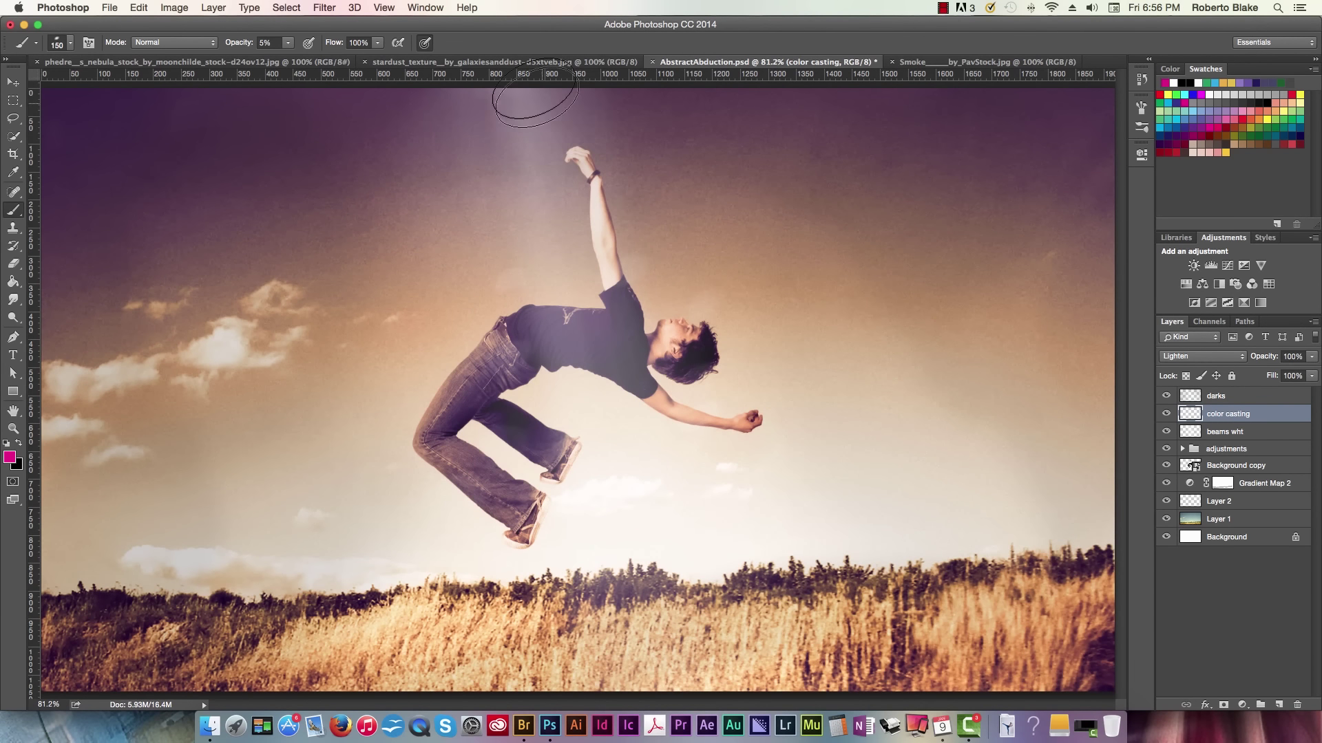
{"action": "key", "text": "bracketright"}
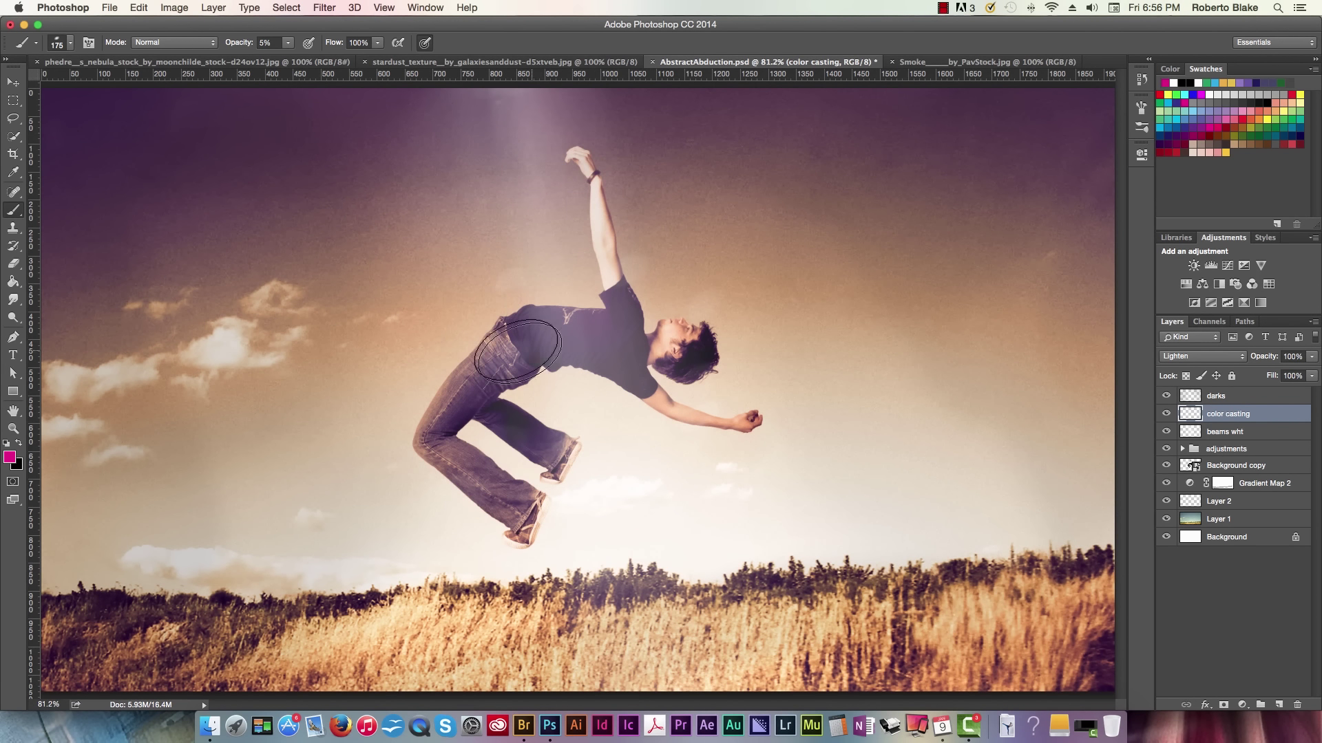
Paint magenta down the light beam to the man's shirt with a 100 px brush at 30% opacity
{"action": "key", "text": "bracketleft"}
{"action": "key", "text": "bracketleft"}
{"action": "key", "text": "bracketleft"}
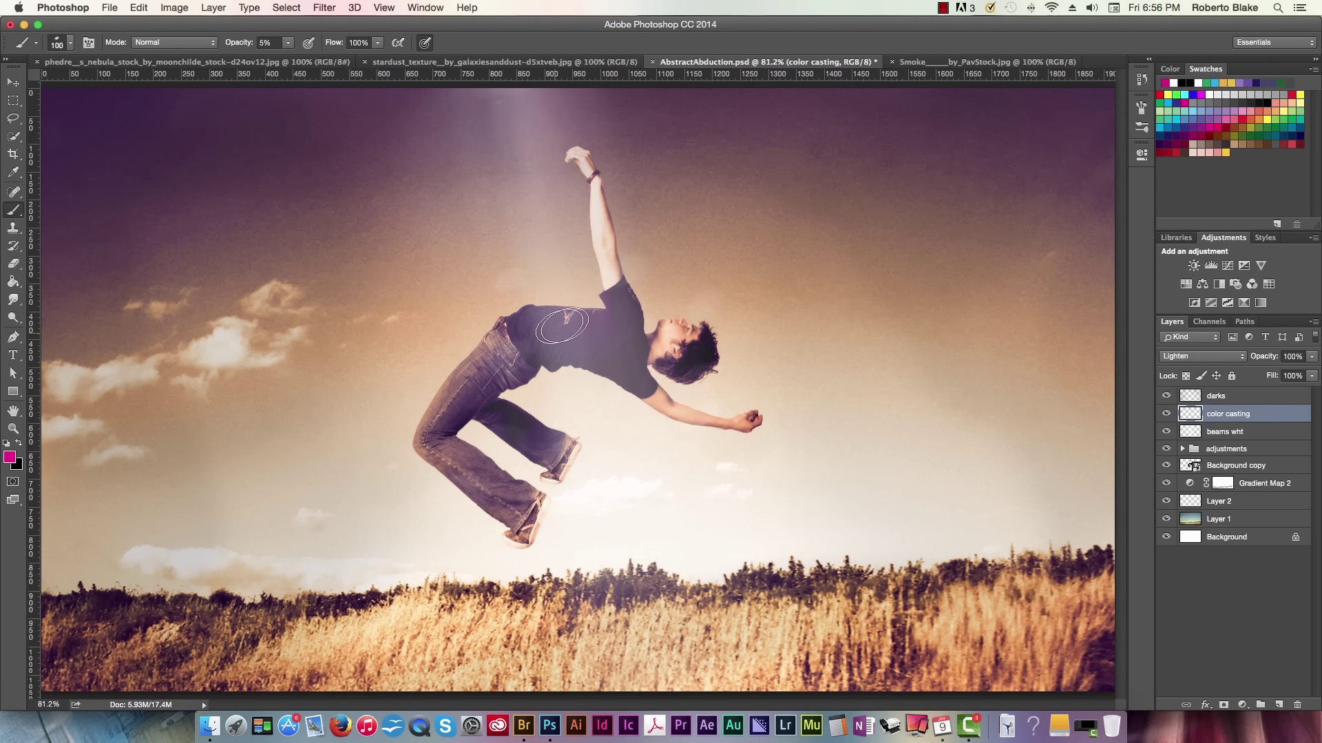
{"action": "key", "text": "3"}
{"action": "left_click_drag", "start_coordinate": [493, 84], "coordinate": [605, 390]}
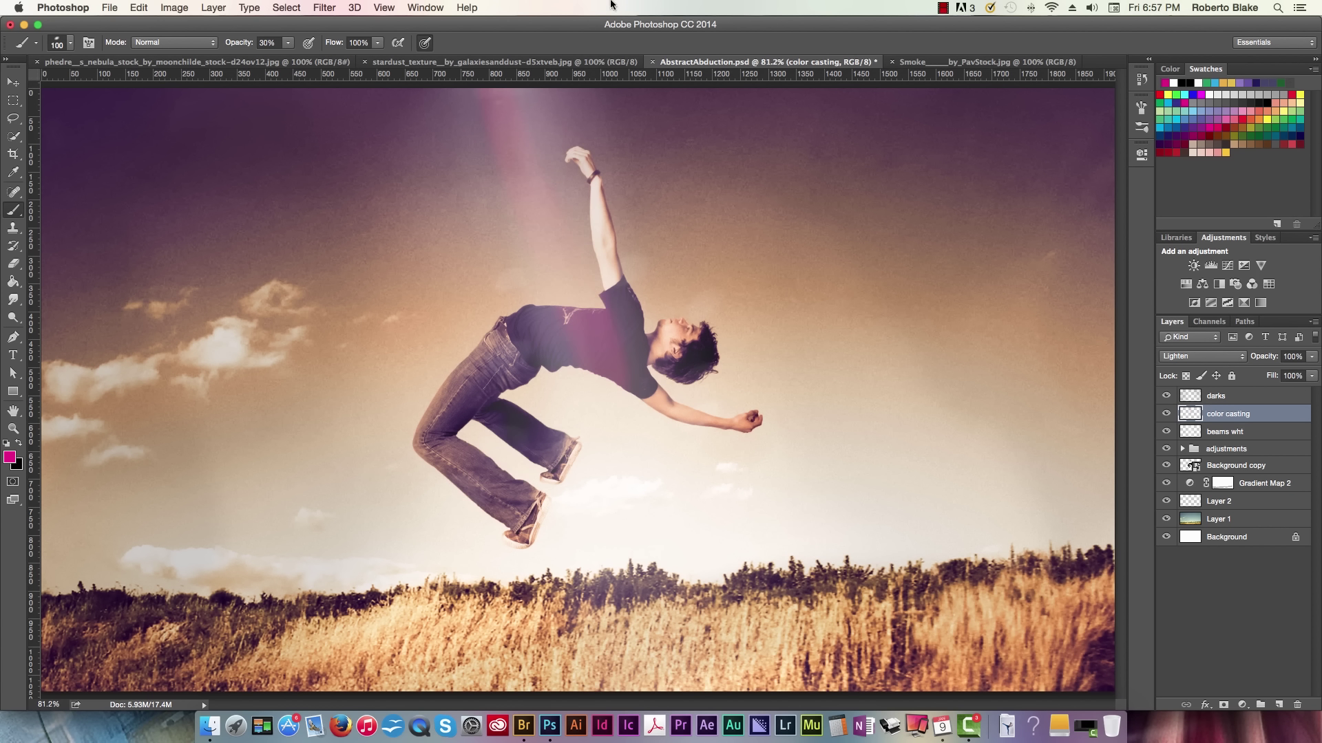
Choose cyan, rotate the elliptical brush tip to horizontal, and undo the test dab in the sky
{"action": "left_click", "coordinate": [1168, 126]}
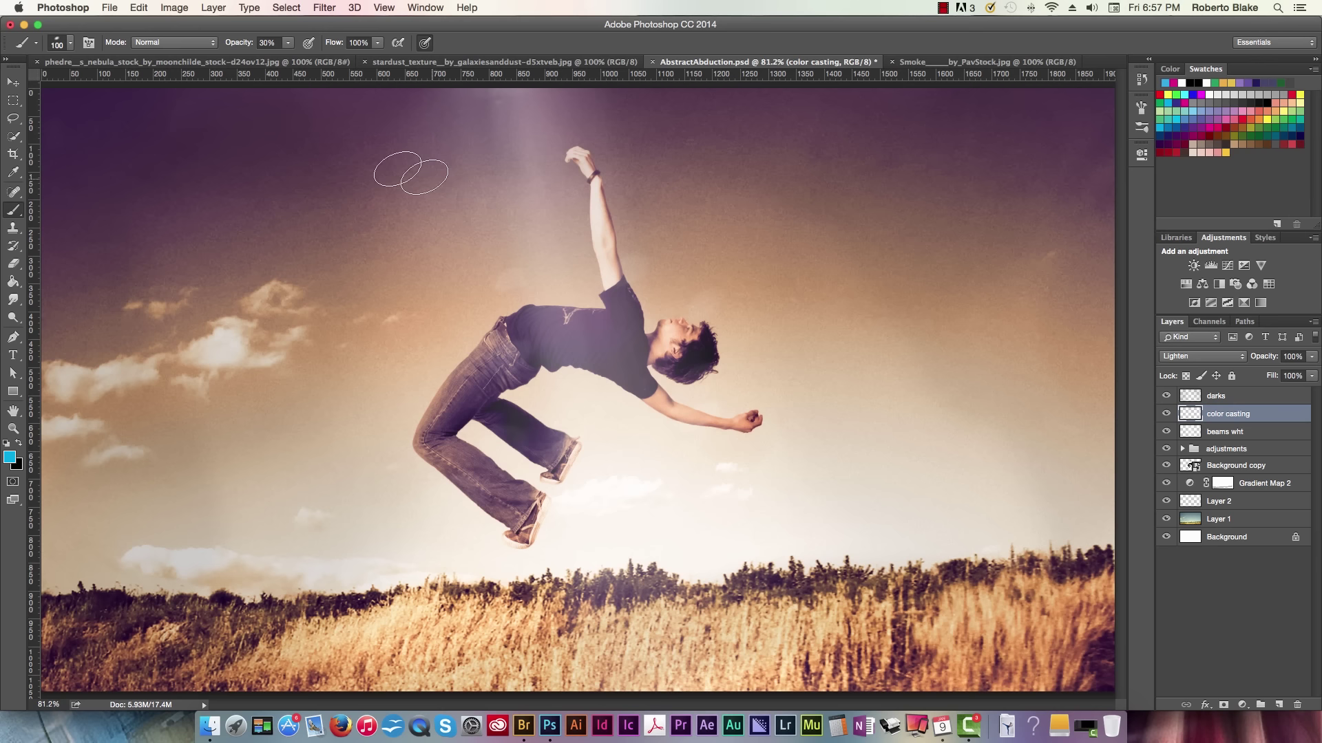
{"action": "left_click", "coordinate": [69, 42]}
{"action": "left_click_drag", "start_coordinate": [57, 104], "coordinate": [62, 87]}
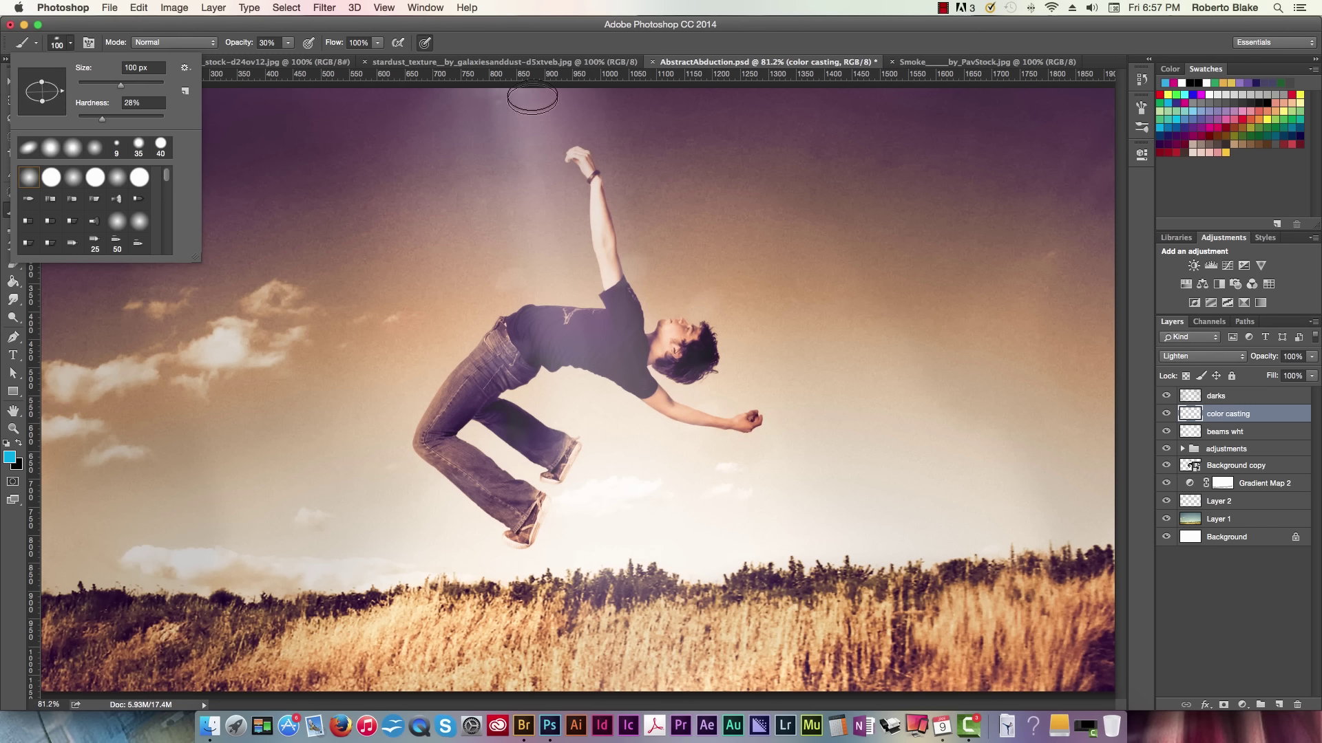
{"action": "left_click", "coordinate": [668, 102]}
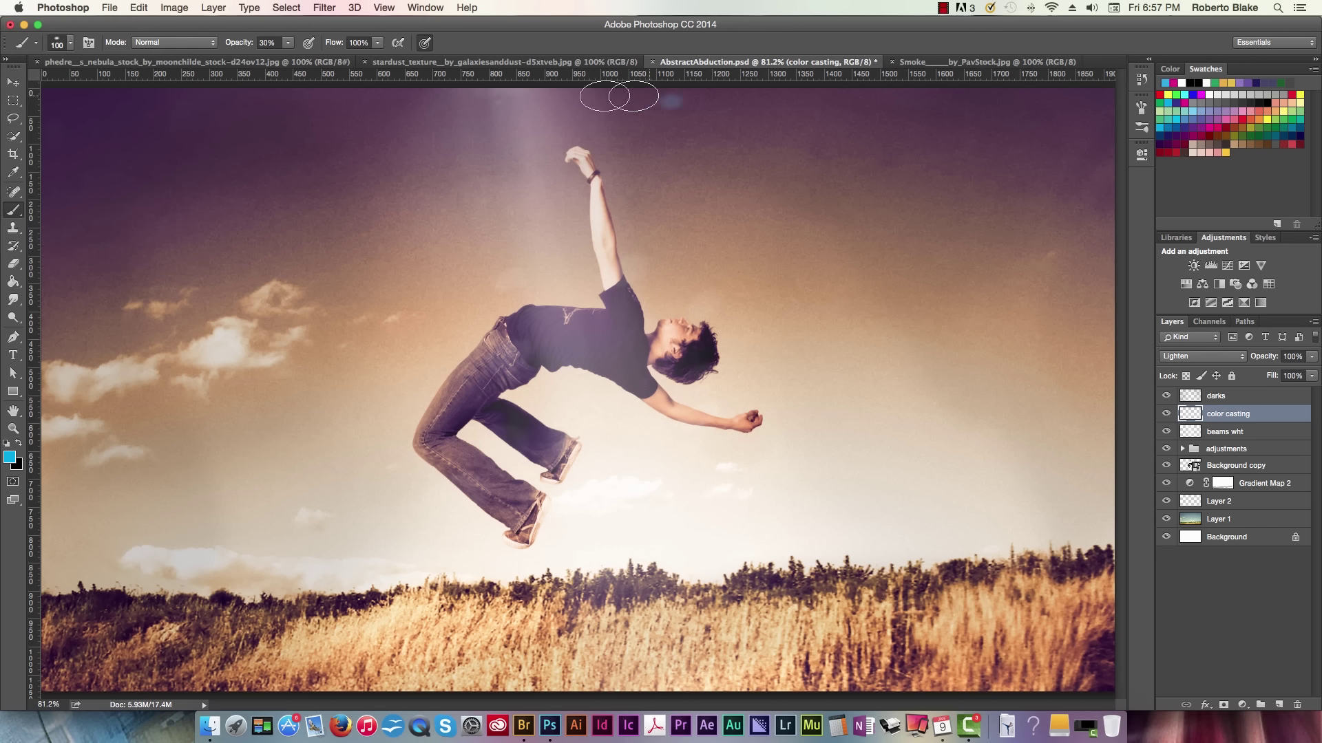
{"action": "key", "text": "super+z"}
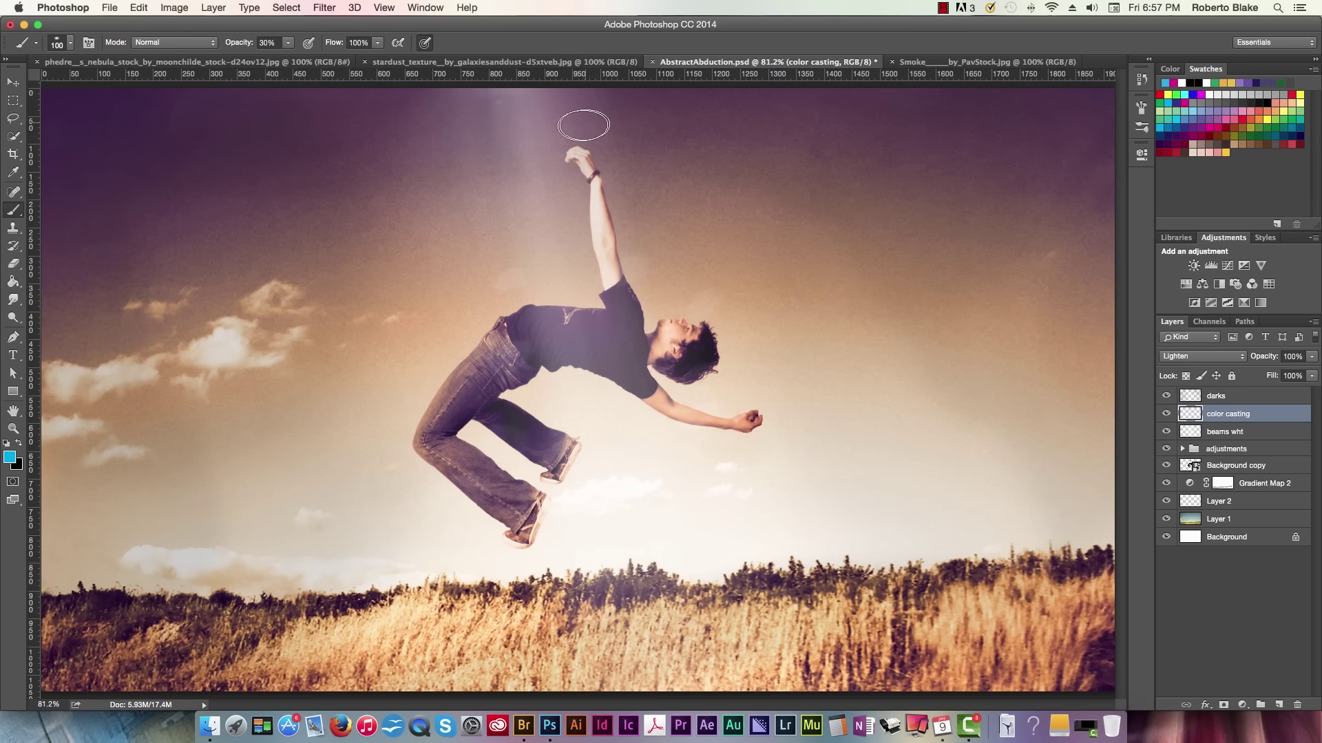
Paint a cyan streak down the light beam and across the shirt with a 175 px brush at 20% opacity
{"action": "key", "text": "bracketright"}
{"action": "key", "text": "bracketright"}
{"action": "key", "text": "bracketright"}
{"action": "key", "text": "2"}
{"action": "mouse_move", "coordinate": [557, 104]}
{"action": "left_mouse_down"}
{"action": "mouse_move", "coordinate": [561, 204]}
{"action": "mouse_move", "coordinate": [614, 370]}
{"action": "left_mouse_up"}
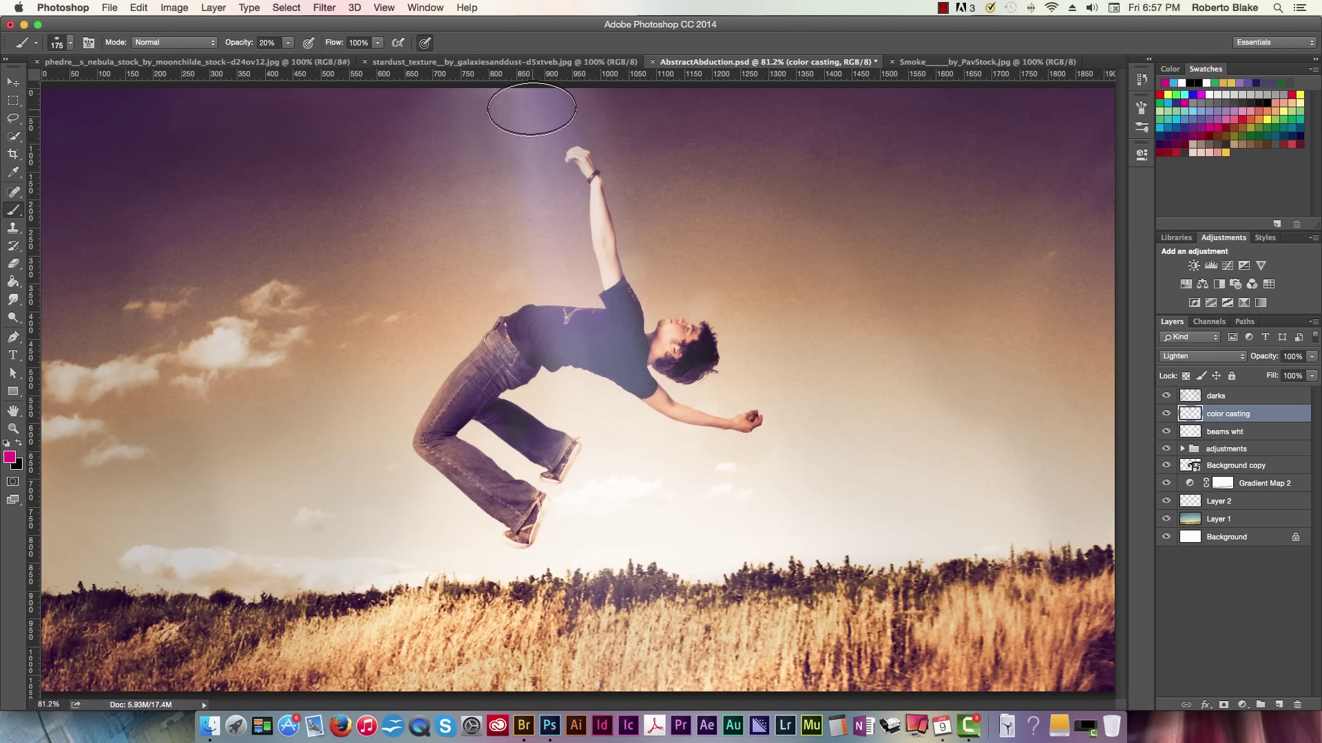
Streak magenta along the beam's outer edge and light cyan along the side nearest the raised arm, down to the shirt
{"action": "left_click", "coordinate": [490, 103]}
{"action": "left_click", "coordinate": [566, 339]}
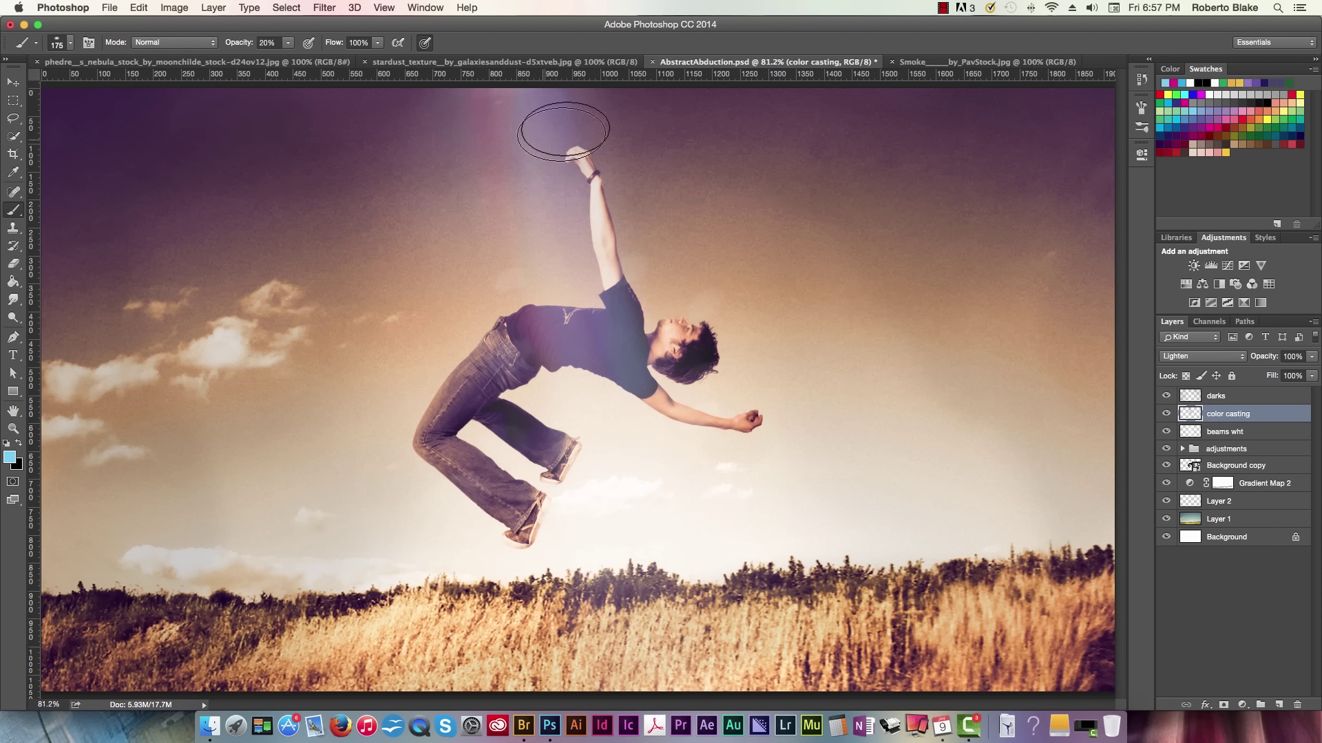
{"action": "left_click", "coordinate": [628, 344]}
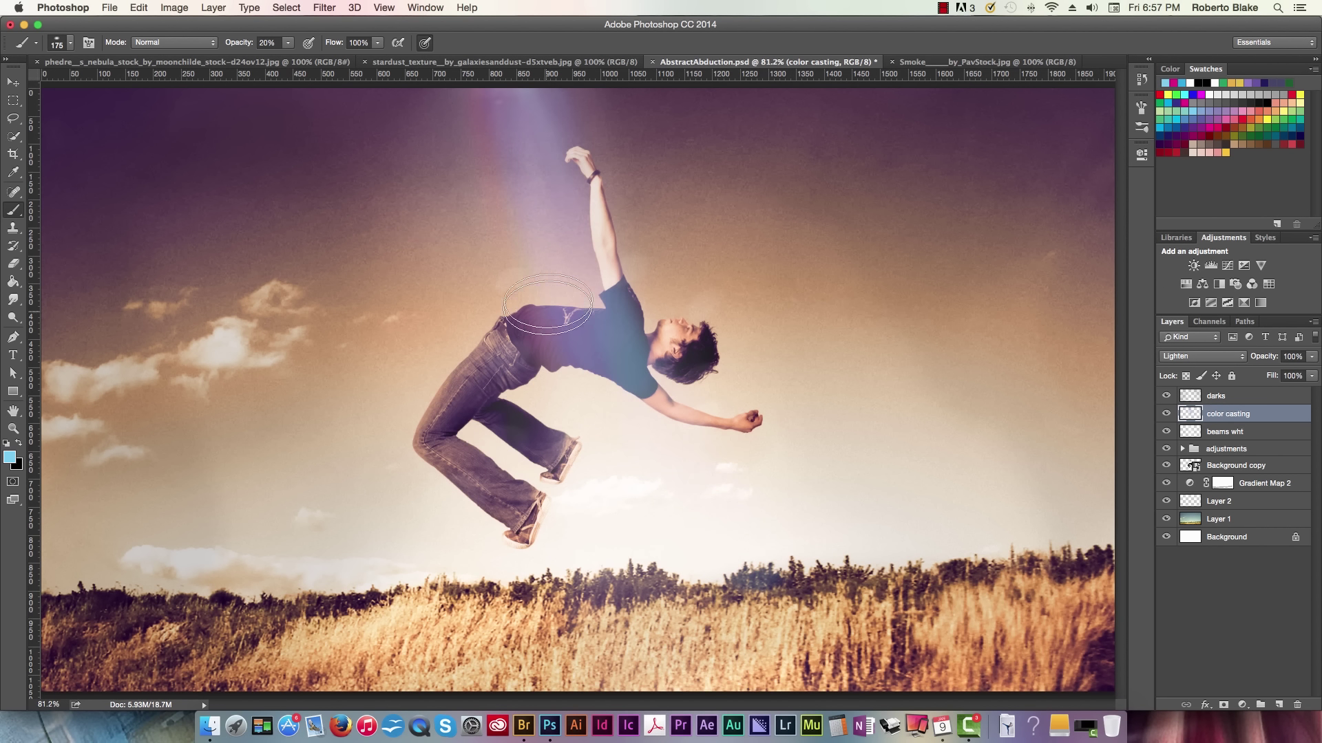
Dab a small light blue spot above the raised hand with a reduced brush at 20% opacity
{"action": "key", "text": "bracketleft"}
{"action": "key", "text": "bracketleft"}
{"action": "key", "text": "bracketleft"}
{"action": "key", "text": "bracketleft"}
{"action": "key", "text": "bracketleft"}
{"action": "key", "text": "1"}
{"action": "key", "text": "3"}
{"action": "key", "text": "2"}
{"action": "left_click", "coordinate": [567, 109]}
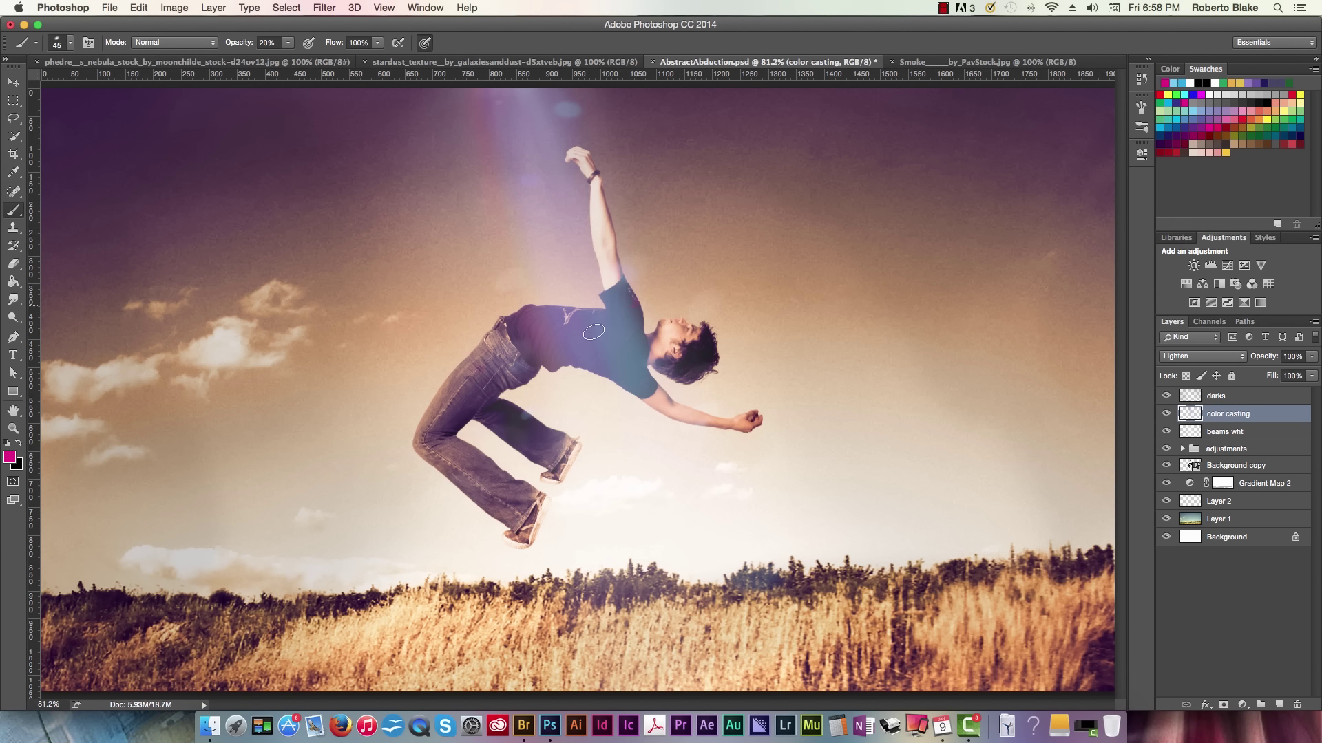
Try a magenta stroke with a re-angled brush tip, undo it, and switch to the Eraser
{"action": "left_click", "coordinate": [70, 43]}
{"action": "left_click_drag", "start_coordinate": [56, 83], "coordinate": [58, 98]}
{"action": "key", "text": "Return"}
{"action": "key", "text": "super+z"}
{"action": "key", "text": "e"}
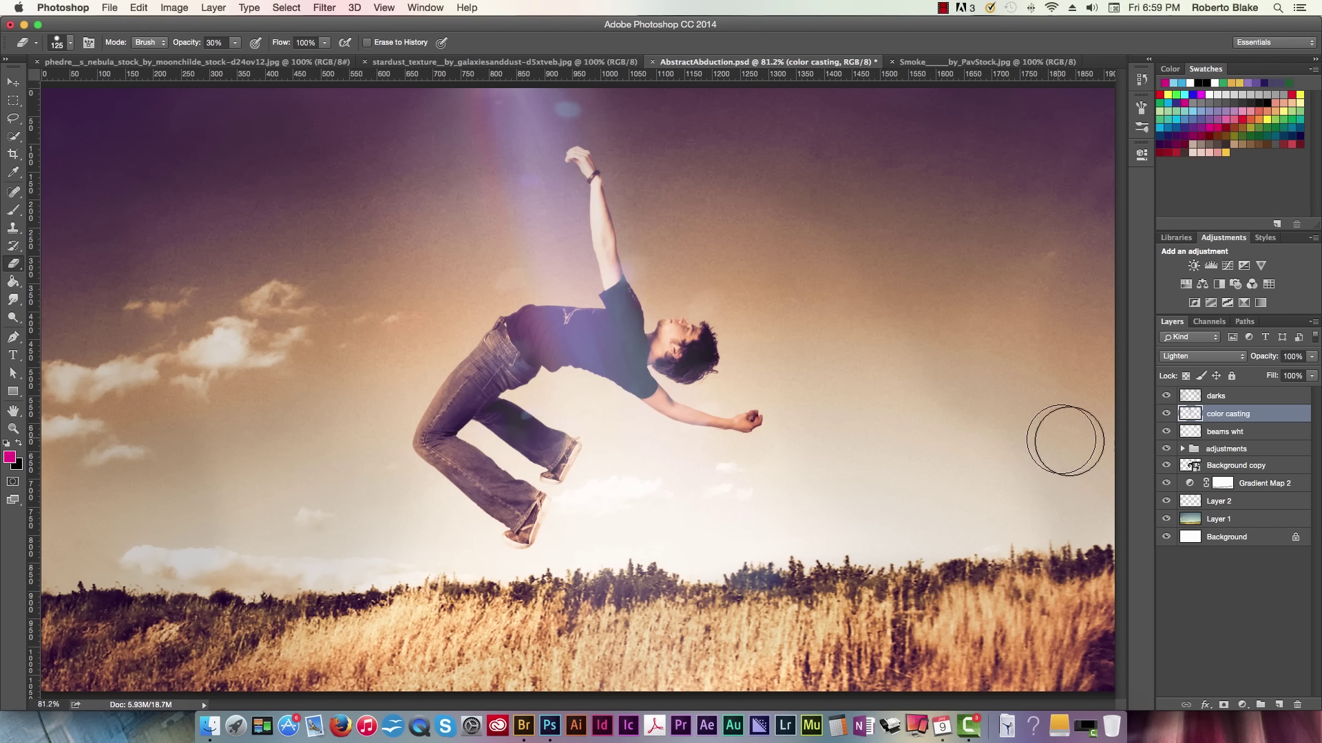
Add a Gradient Fill layer above Gradient Map 2 and set its style to Radial
{"action": "left_click", "coordinate": [1274, 484]}
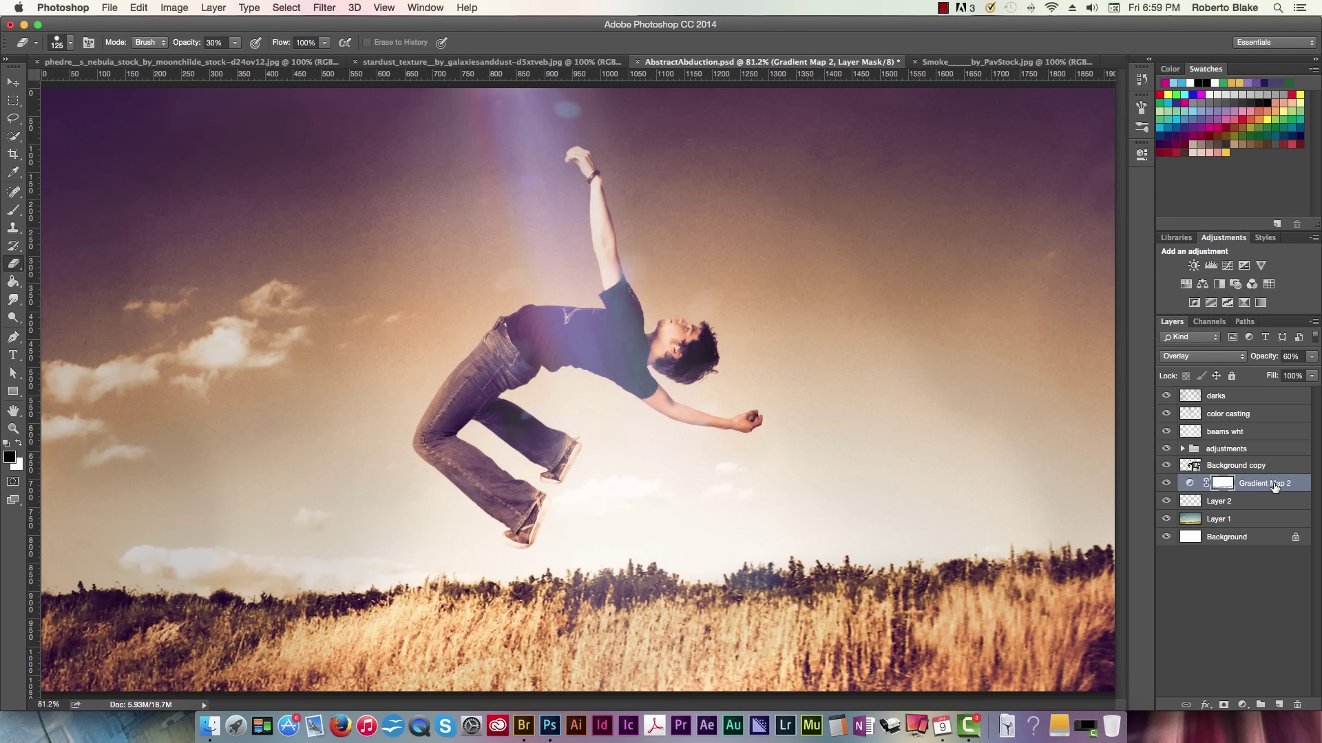
{"action": "left_click", "coordinate": [1277, 676]}
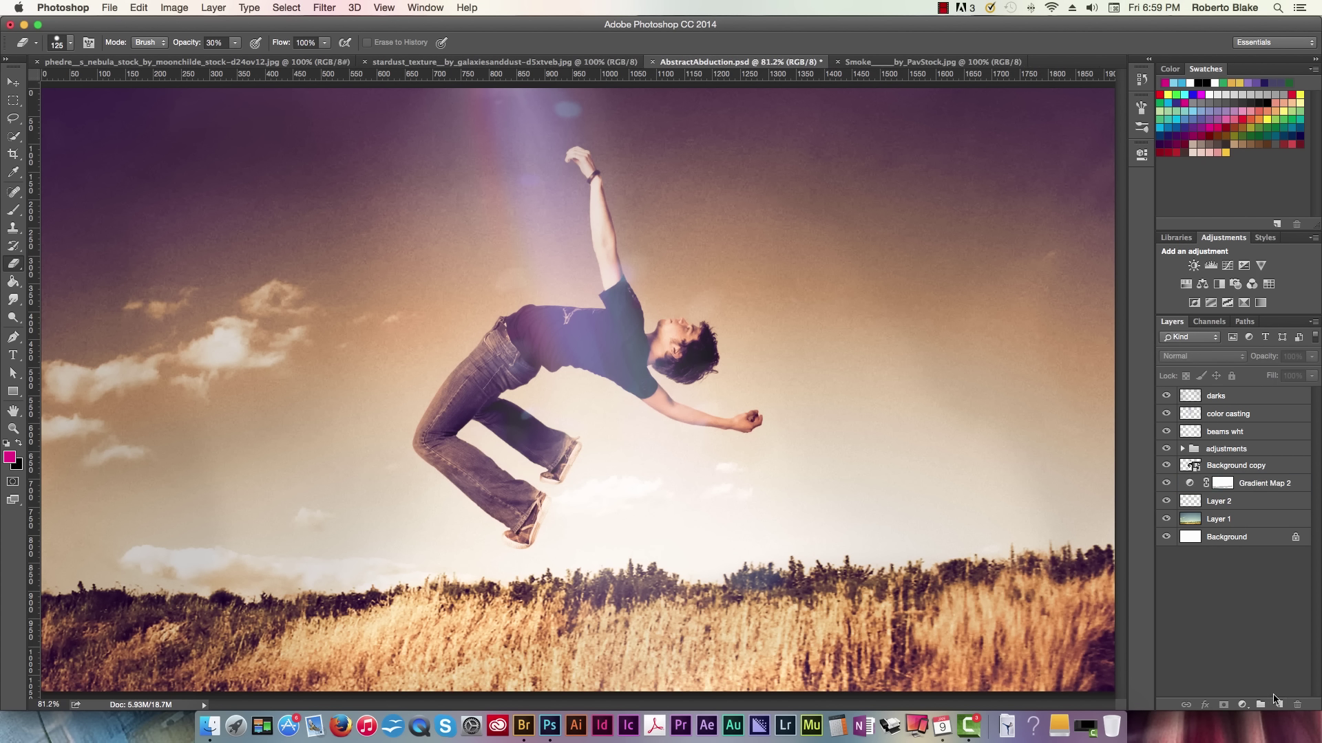
{"action": "left_click", "coordinate": [1273, 484]}
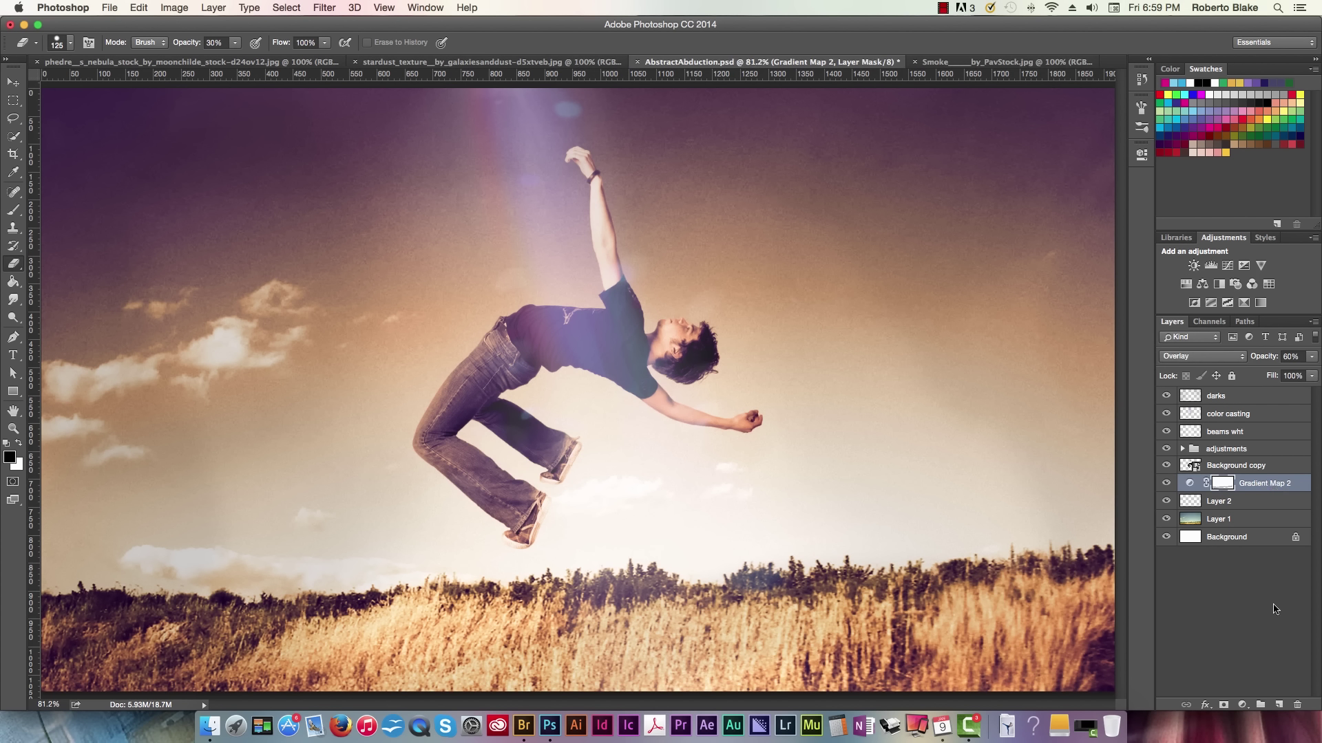
{"action": "left_click", "coordinate": [1242, 706]}
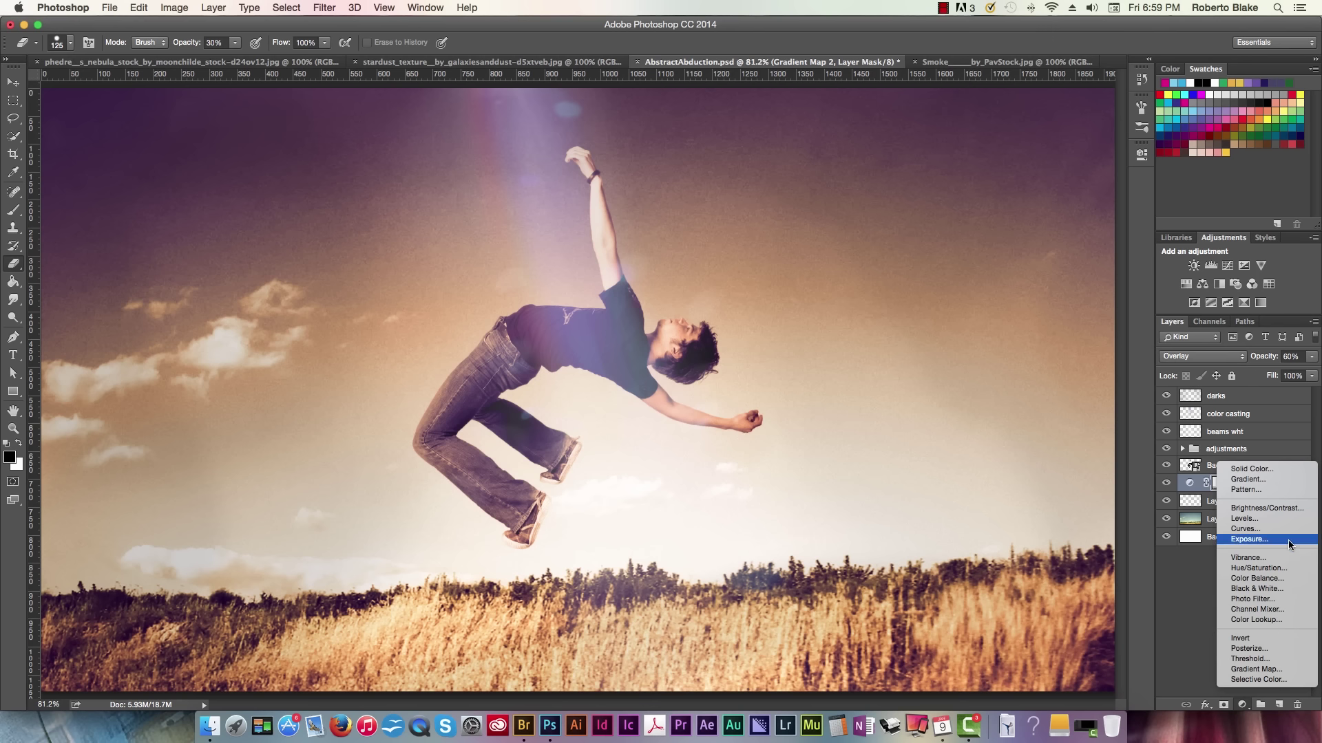
{"action": "left_click", "coordinate": [1275, 479]}
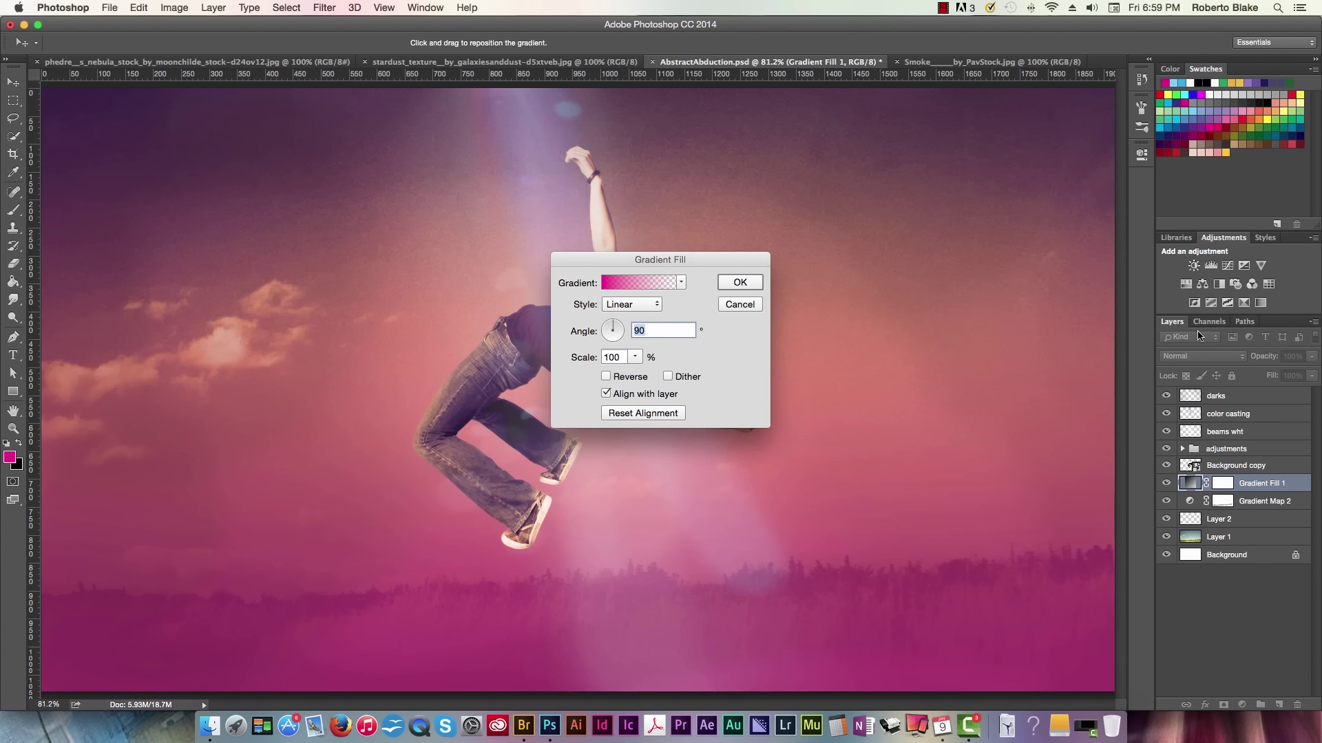
{"action": "left_click_drag", "start_coordinate": [678, 253], "coordinate": [1004, 268]}
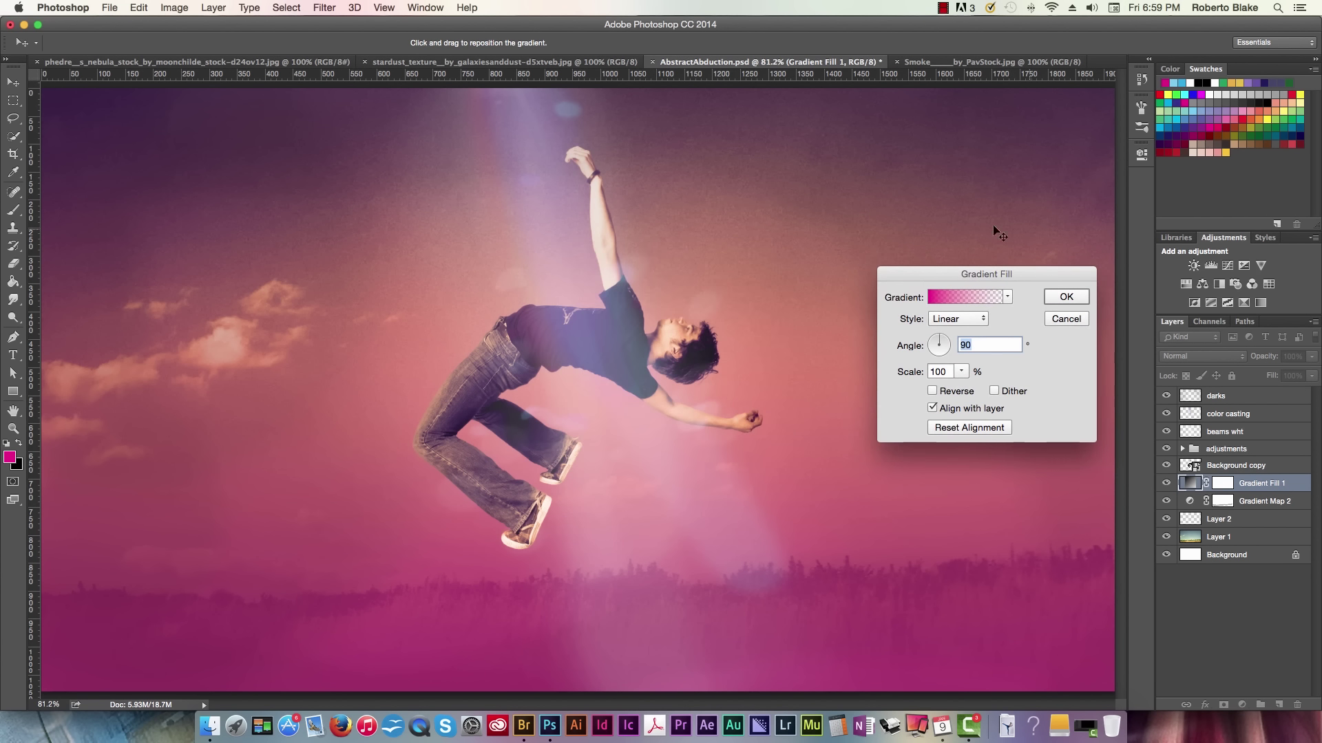
{"action": "left_click", "coordinate": [968, 329]}
{"action": "left_click", "coordinate": [964, 334]}
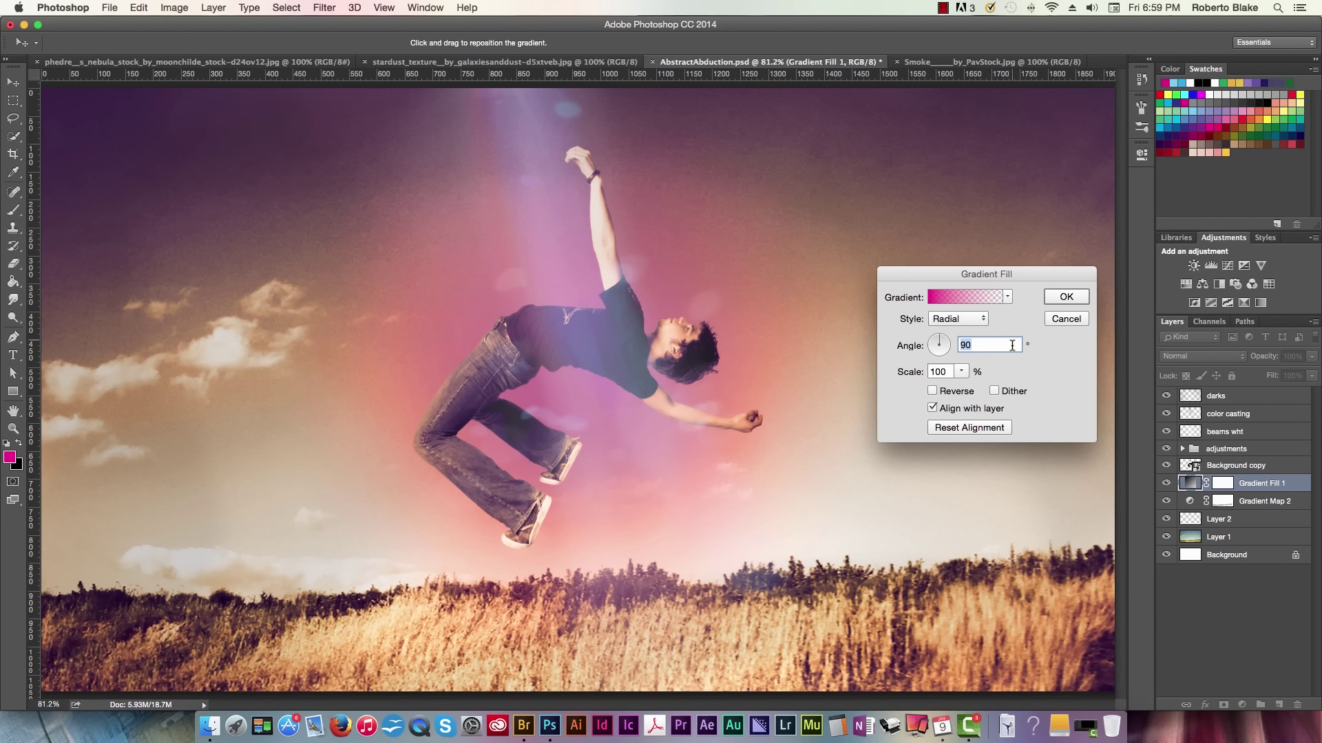
Change the gradient's starting color stop to light cyan, keeping the fade to transparent
{"action": "left_click", "coordinate": [976, 297]}
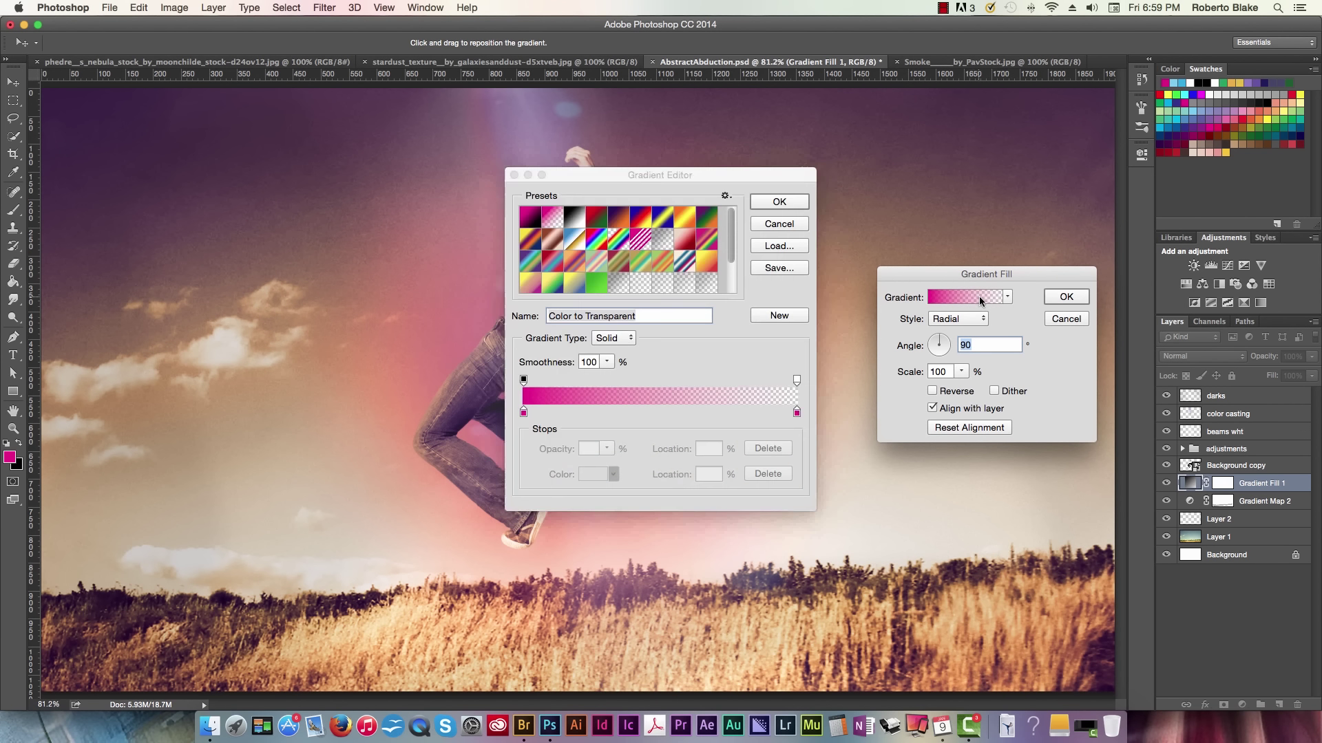
{"action": "left_click_drag", "start_coordinate": [792, 175], "coordinate": [1119, 190]}
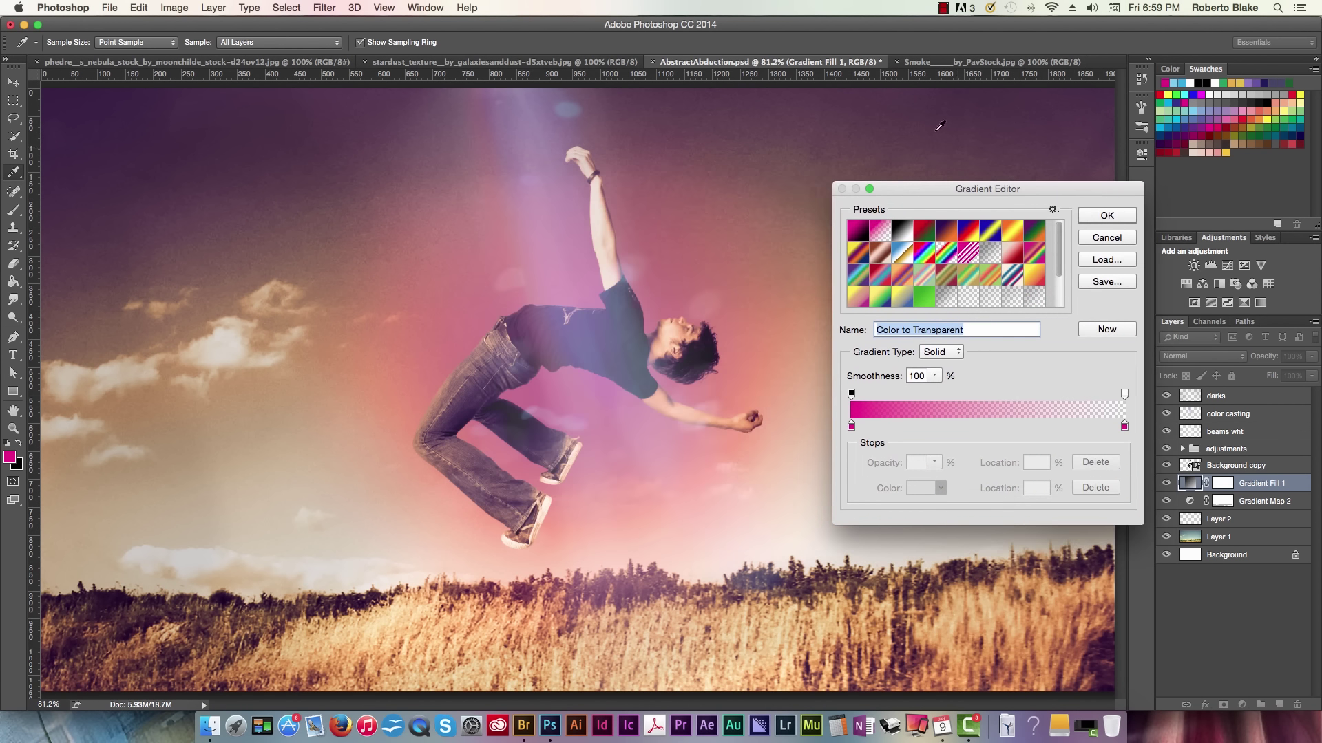
{"action": "left_click", "coordinate": [852, 426]}
{"action": "left_click", "coordinate": [922, 489]}
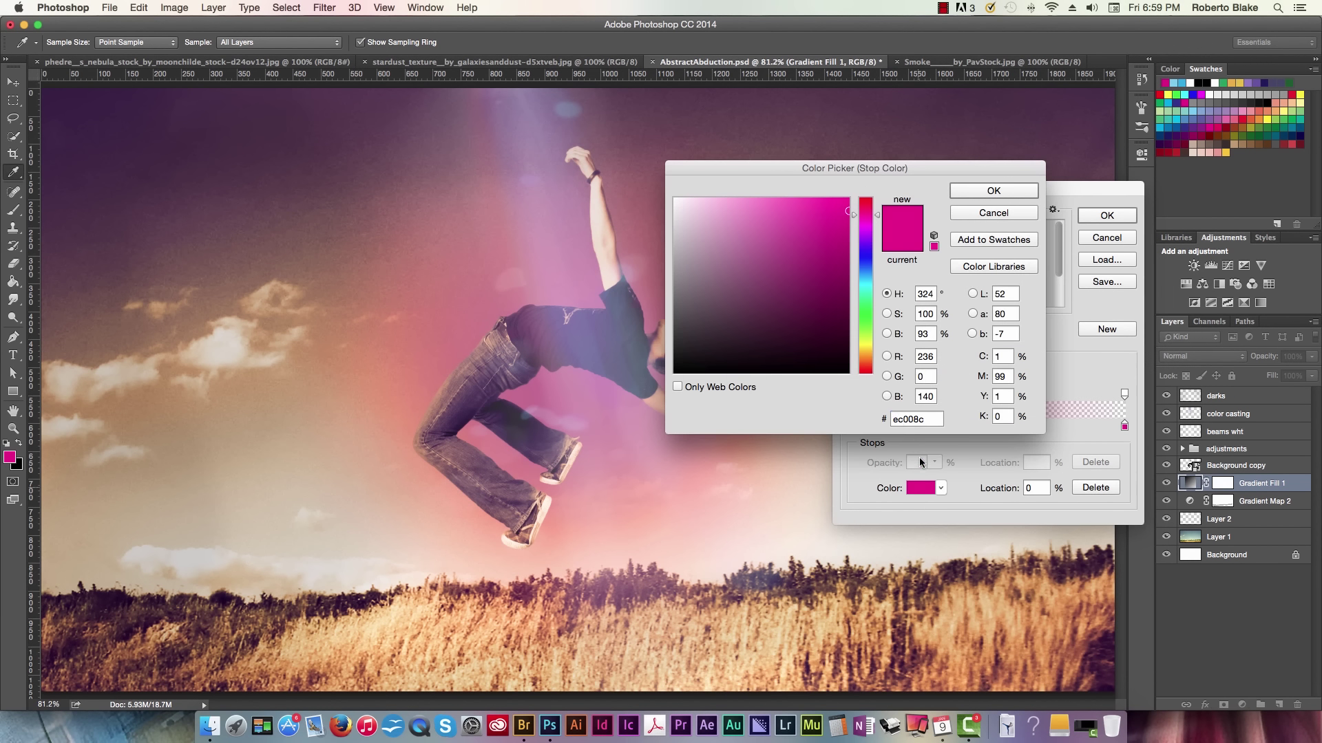
{"action": "left_click", "coordinate": [860, 284]}
{"action": "left_click_drag", "start_coordinate": [808, 210], "coordinate": [854, 196]}
{"action": "left_click_drag", "start_coordinate": [852, 285], "coordinate": [852, 280]}
{"action": "left_click", "coordinate": [776, 200]}
{"action": "left_click", "coordinate": [1005, 190]}
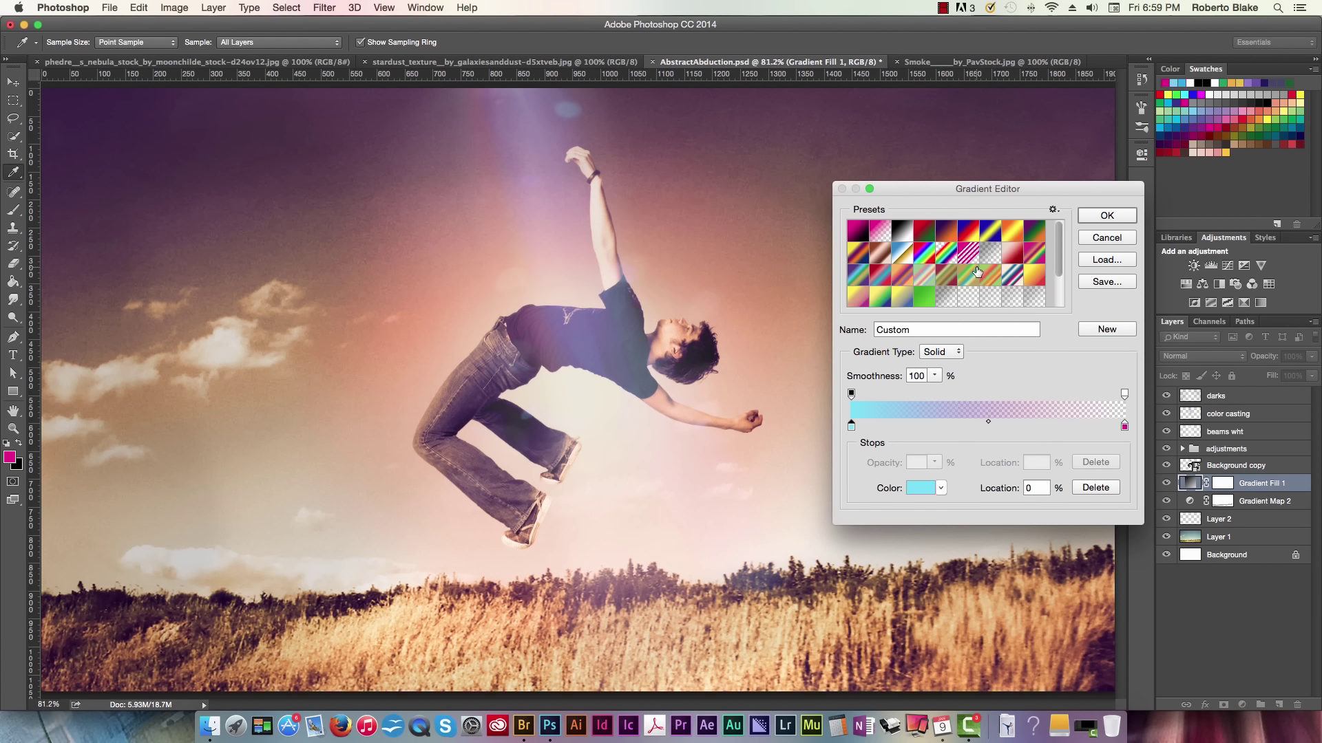
Move the gradient's cyan stop to 14% and try the violet color ed6ffc for it
{"action": "left_click_drag", "start_coordinate": [882, 425], "coordinate": [896, 426]}
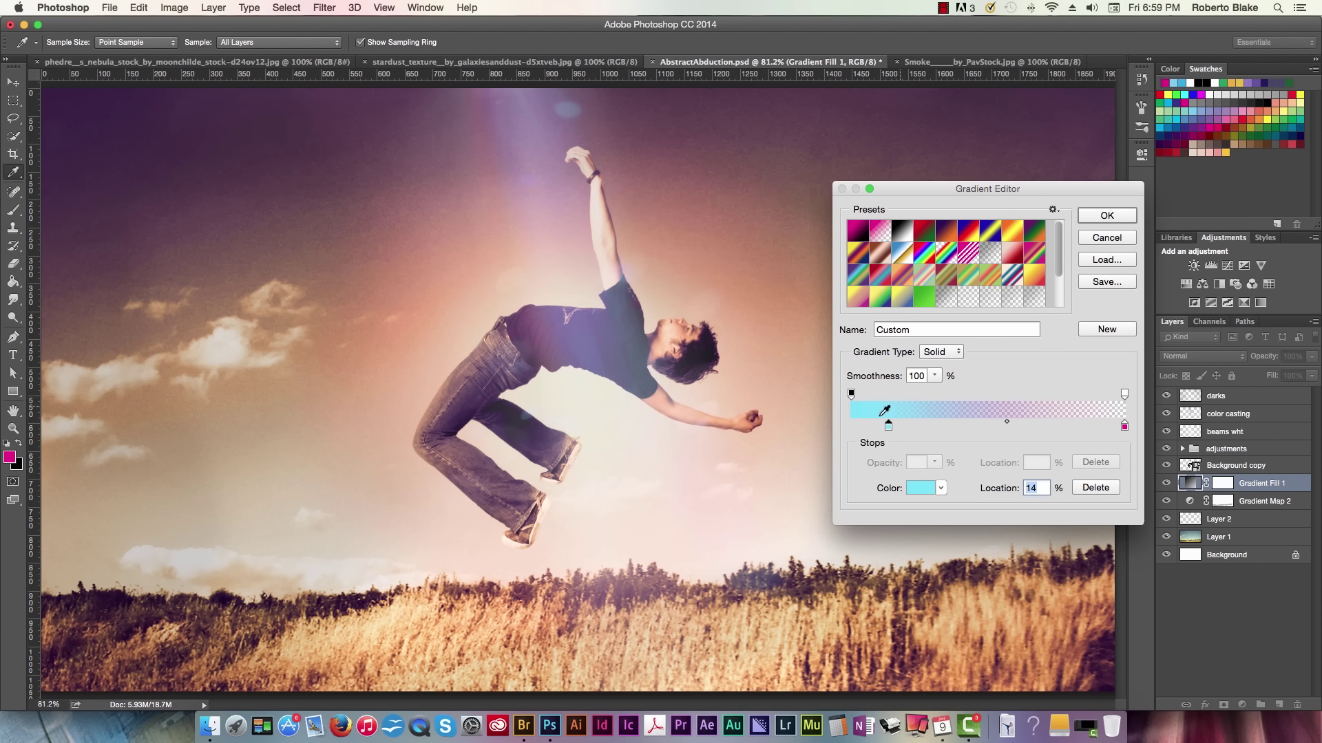
{"action": "left_click", "coordinate": [920, 488]}
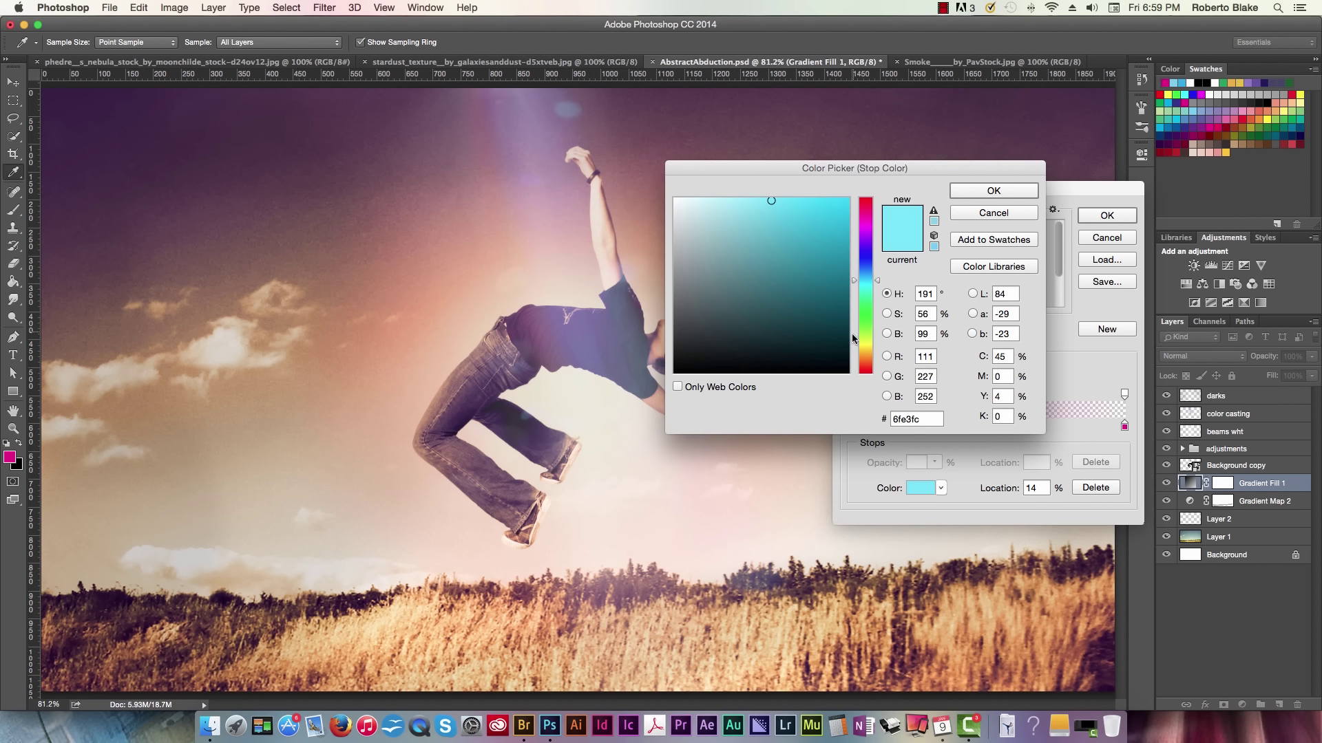
{"action": "left_click_drag", "start_coordinate": [853, 328], "coordinate": [854, 227]}
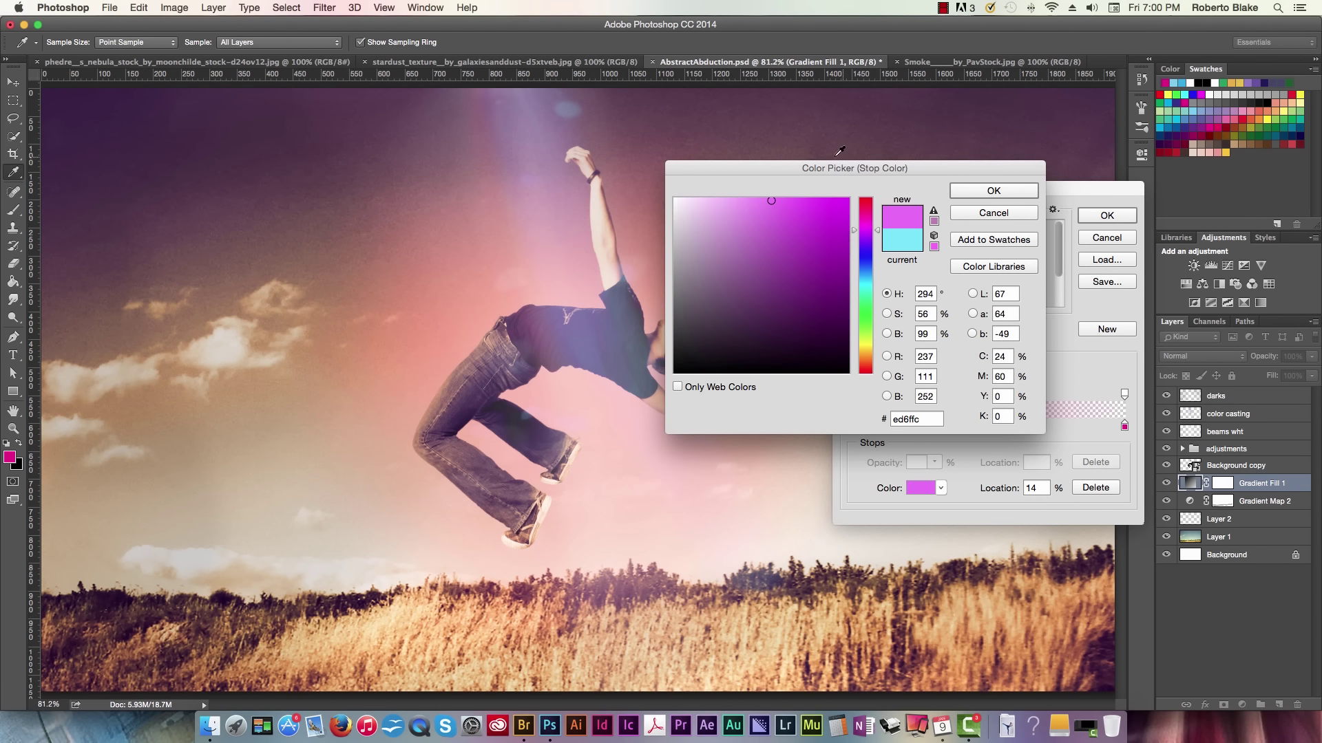
{"action": "left_click_drag", "start_coordinate": [839, 165], "coordinate": [903, 143]}
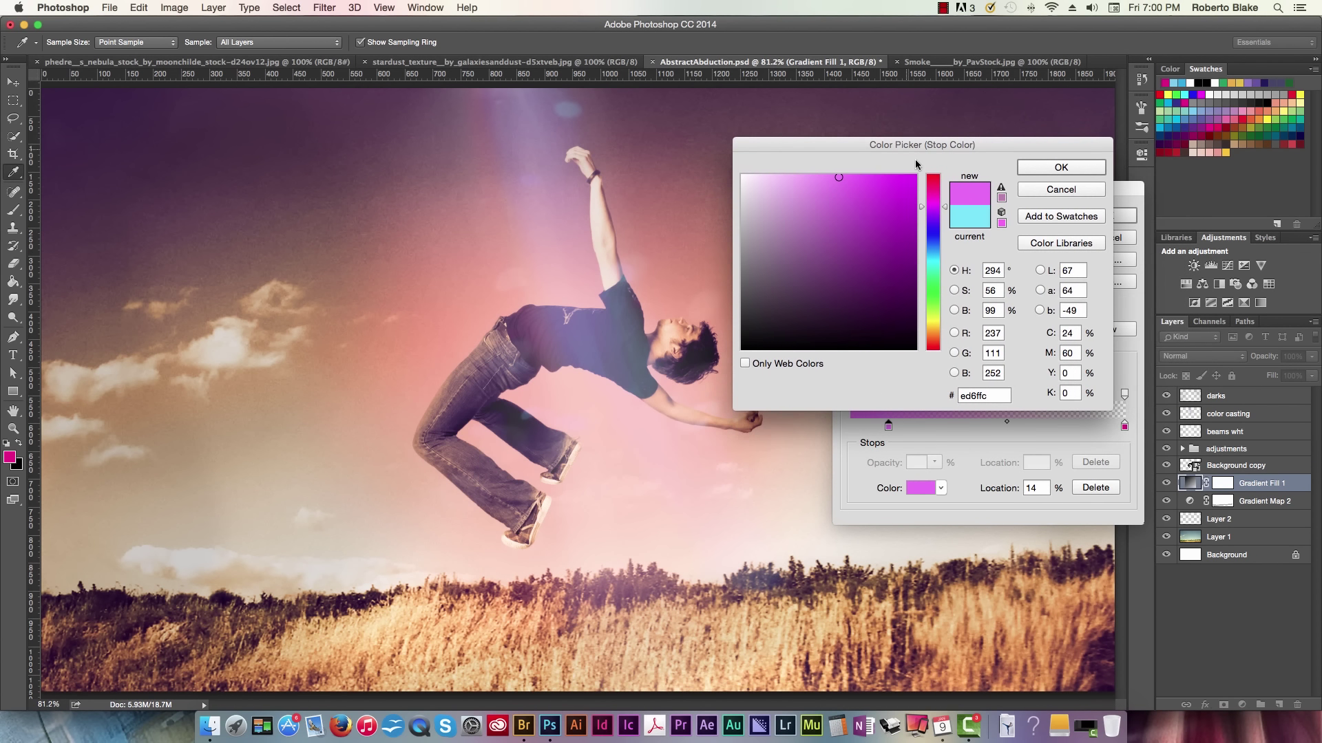
{"action": "left_click", "coordinate": [1060, 190]}
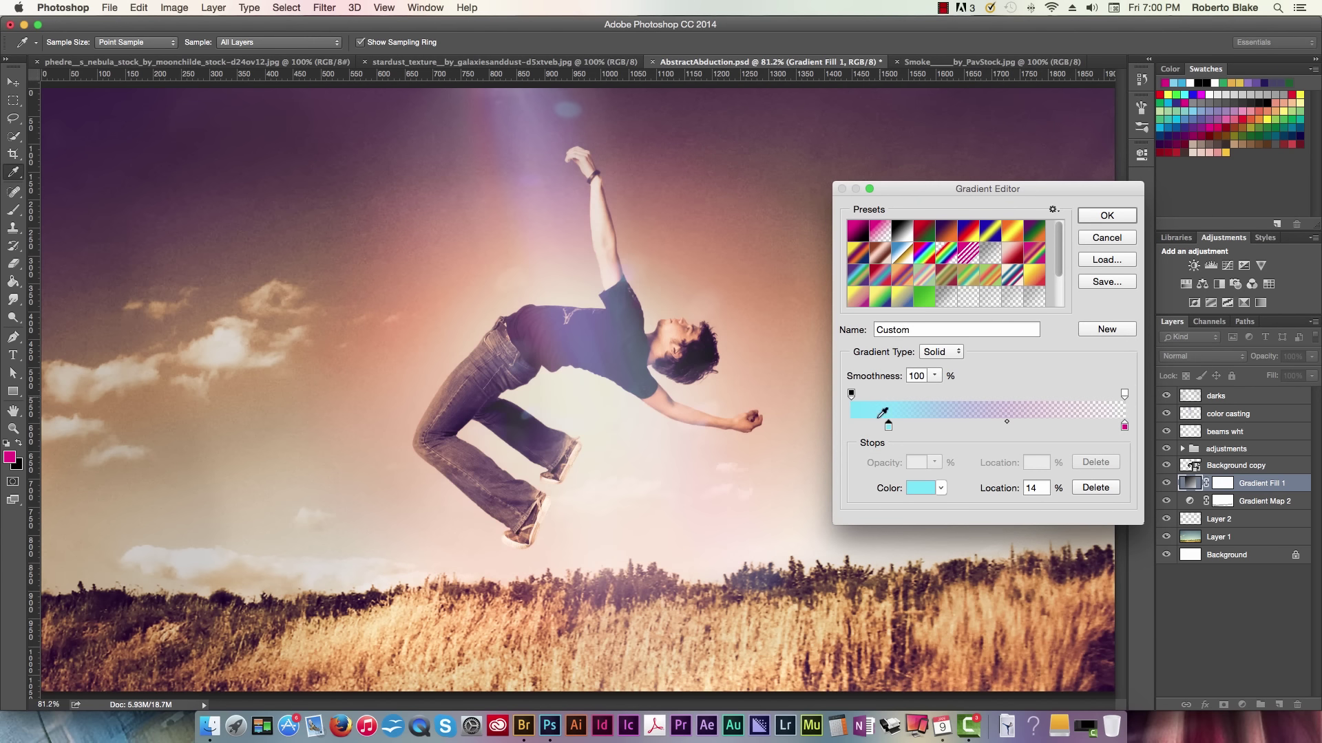
Change the gradient's end color stop to white (ffffff) and accept the edited gradient
{"action": "left_click", "coordinate": [1125, 428]}
{"action": "left_click", "coordinate": [920, 487]}
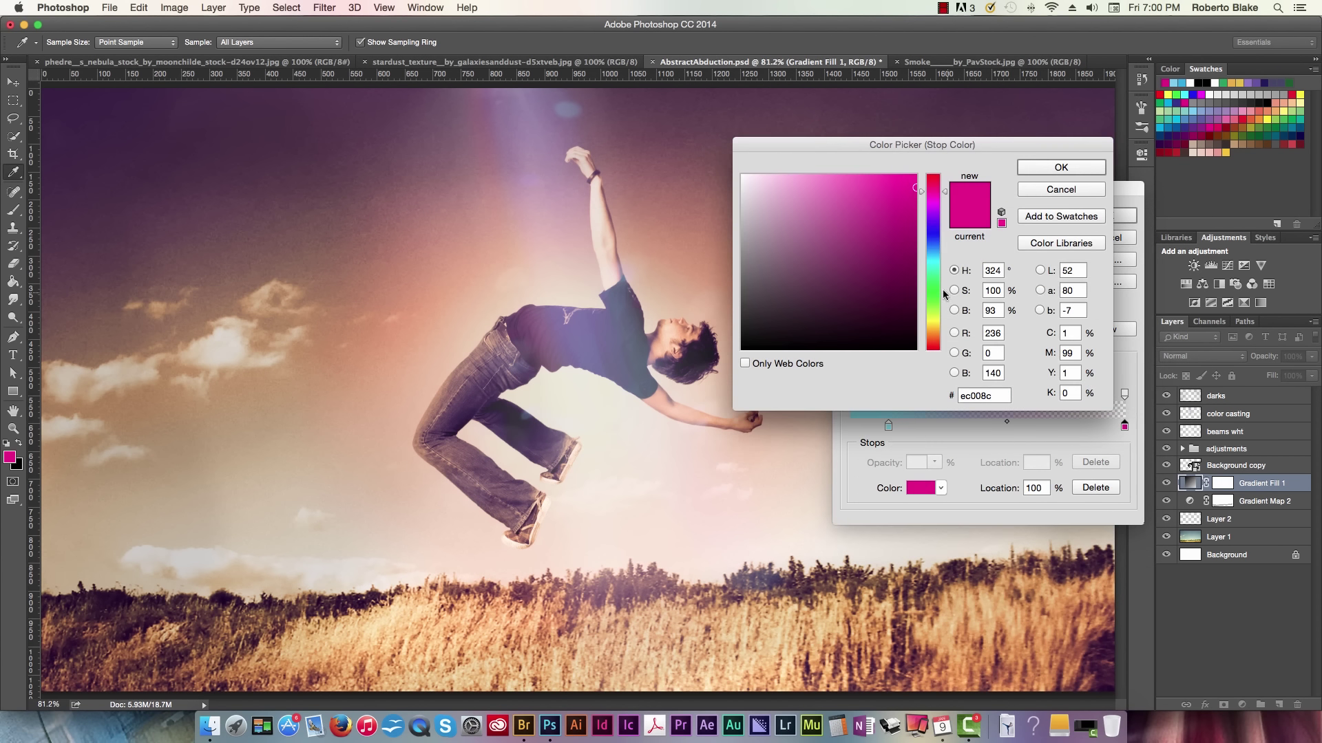
{"action": "left_click_drag", "start_coordinate": [943, 292], "coordinate": [918, 315]}
{"action": "left_click_drag", "start_coordinate": [744, 187], "coordinate": [750, 150]}
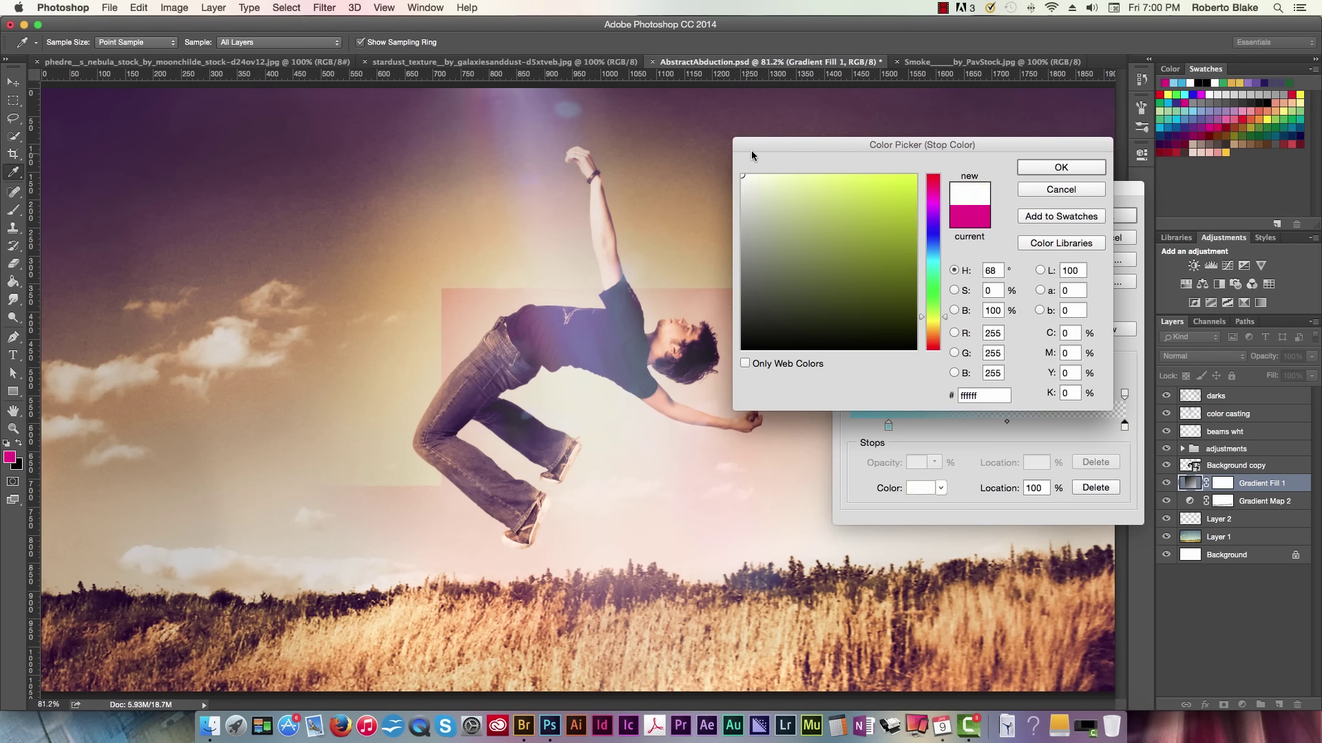
{"action": "left_click", "coordinate": [1055, 173]}
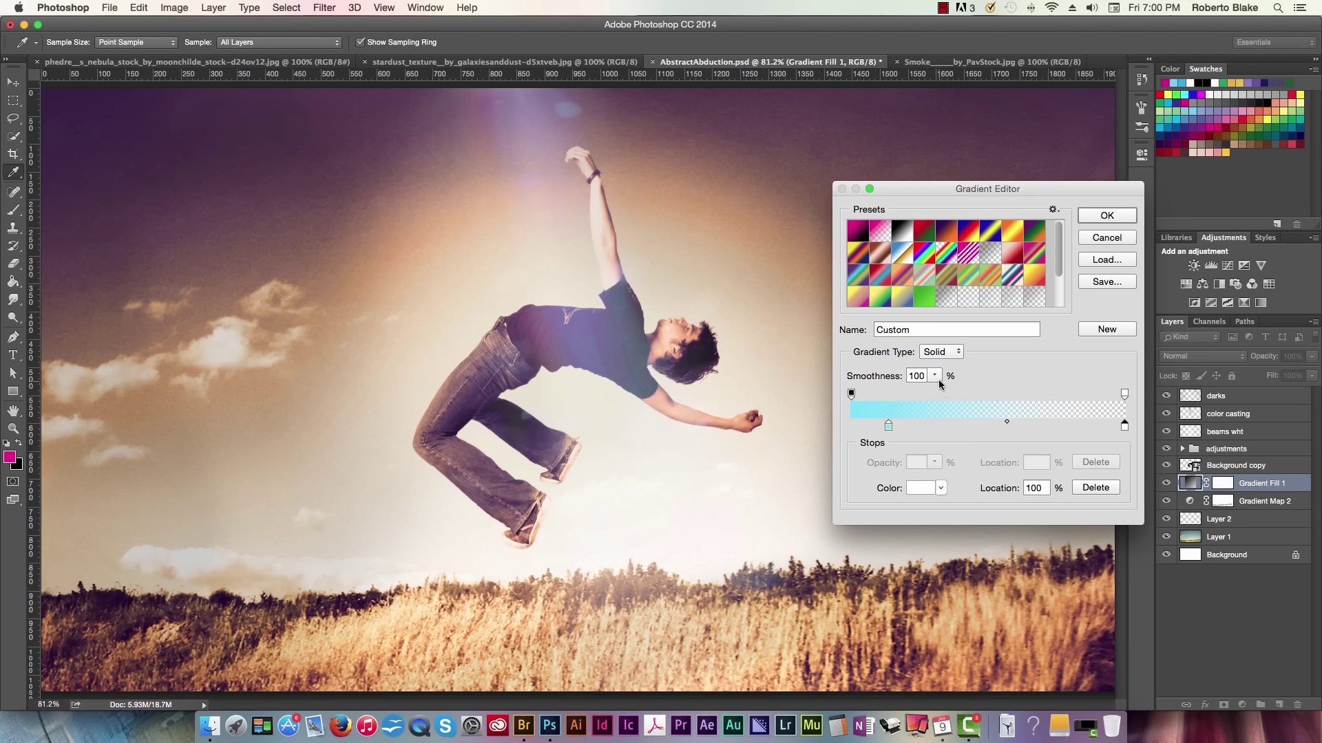
{"action": "left_click", "coordinate": [1117, 221]}
Apply the magenta-to-transparent preset to the radial Gradient Fill, centered around the man at 83% scale
{"action": "mouse_move", "coordinate": [962, 371]}
{"action": "left_mouse_down"}
{"action": "mouse_move", "coordinate": [972, 388]}
{"action": "mouse_move", "coordinate": [951, 390]}
{"action": "mouse_move", "coordinate": [963, 374]}
{"action": "mouse_move", "coordinate": [954, 390]}
{"action": "left_mouse_up"}
{"action": "left_click_drag", "start_coordinate": [671, 355], "coordinate": [618, 355]}
{"action": "left_click", "coordinate": [1008, 296]}
{"action": "left_click", "coordinate": [922, 323]}
{"action": "left_click_drag", "start_coordinate": [1019, 275], "coordinate": [1019, 274]}
{"action": "mouse_move", "coordinate": [960, 371]}
{"action": "left_mouse_down"}
{"action": "mouse_move", "coordinate": [948, 387]}
{"action": "mouse_move", "coordinate": [973, 378]}
{"action": "mouse_move", "coordinate": [960, 389]}
{"action": "left_mouse_up"}
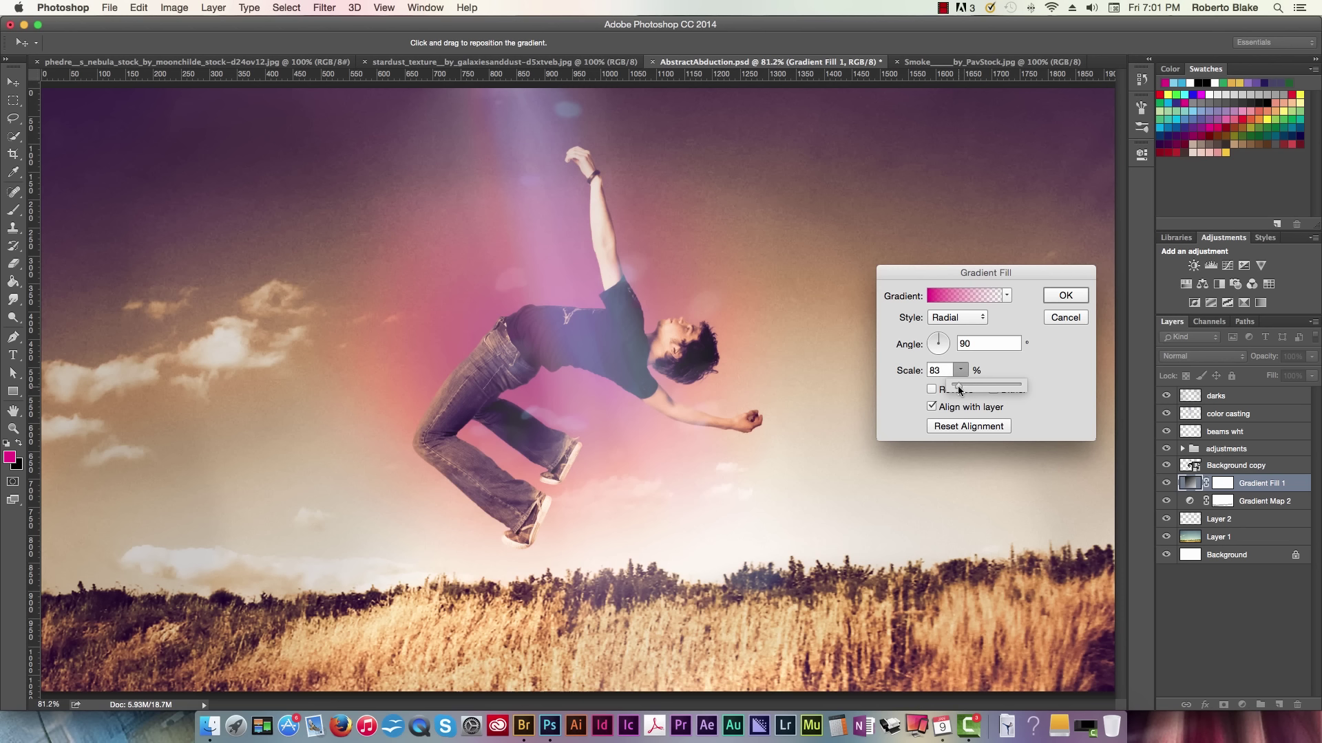
{"action": "left_click", "coordinate": [1065, 296]}
{"action": "key", "text": "e"}
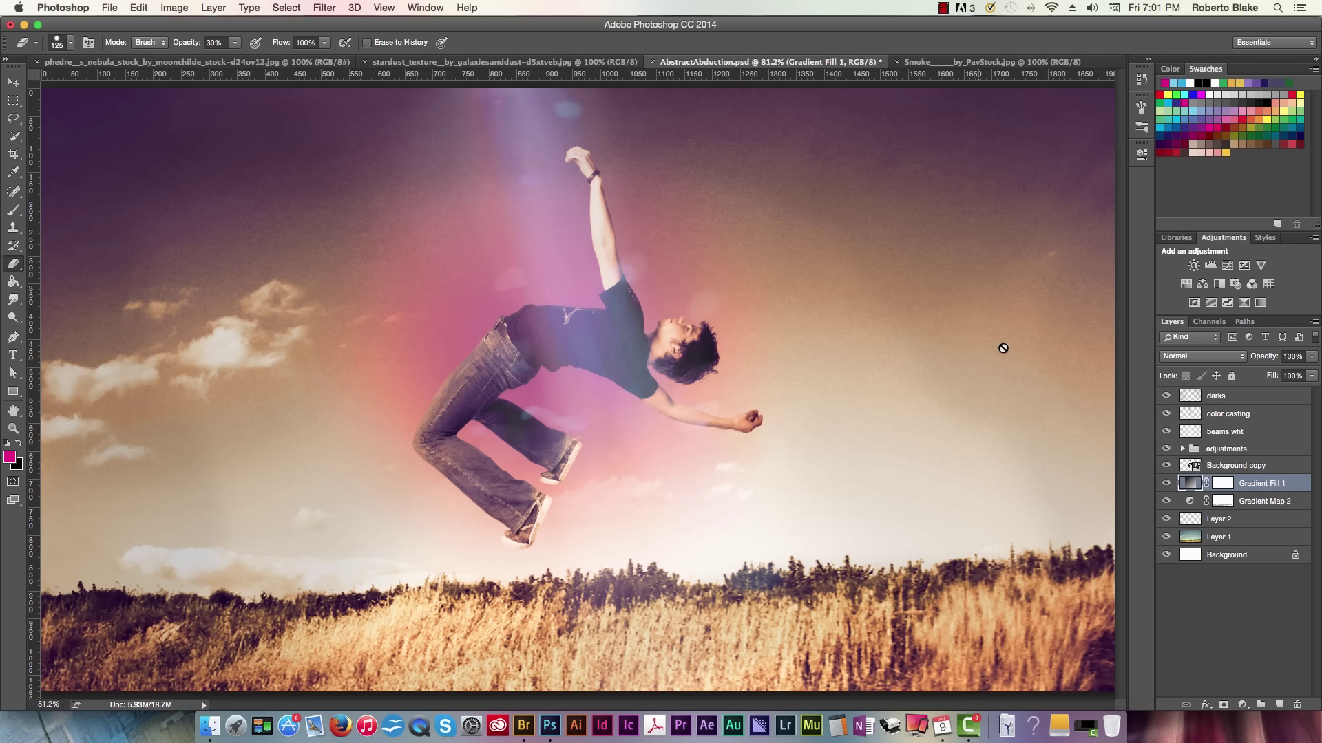
Try the Overlay and Soft Light blend modes on Gradient Fill 1
{"action": "left_click", "coordinate": [1215, 360]}
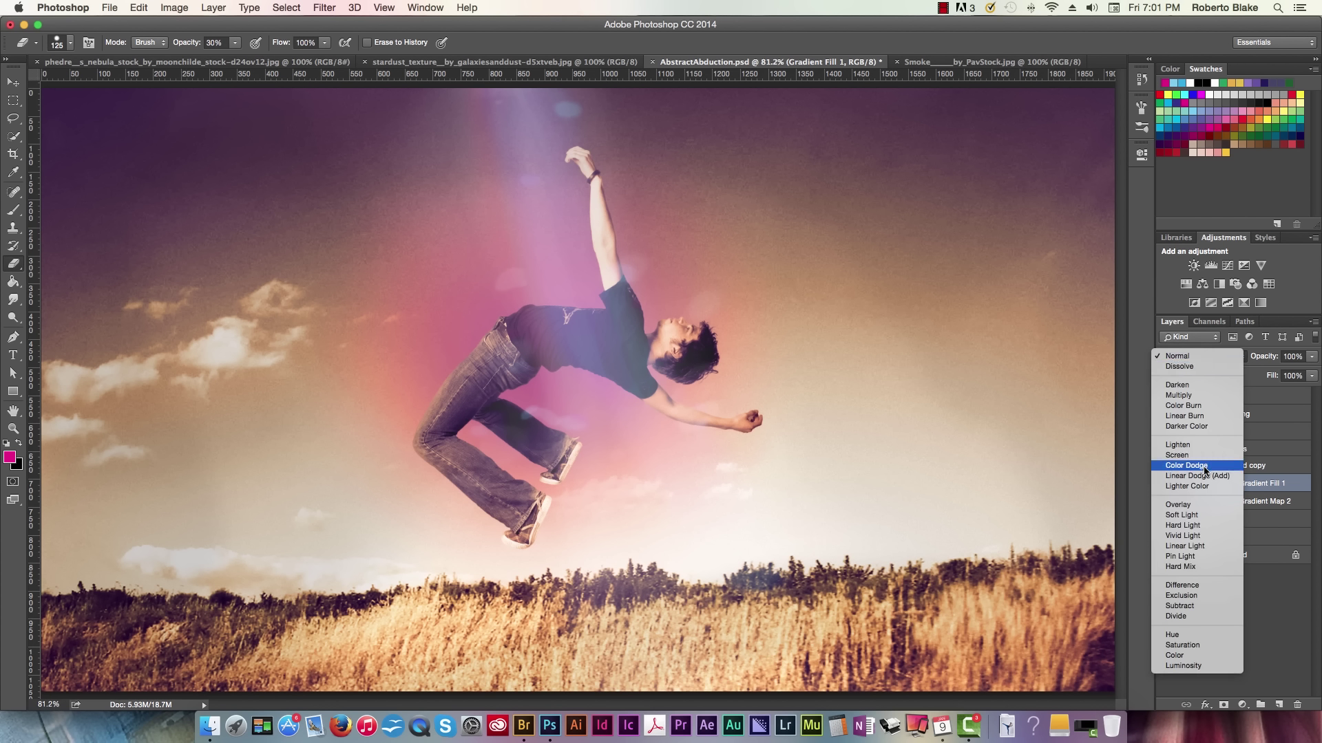
{"action": "left_click", "coordinate": [1197, 504]}
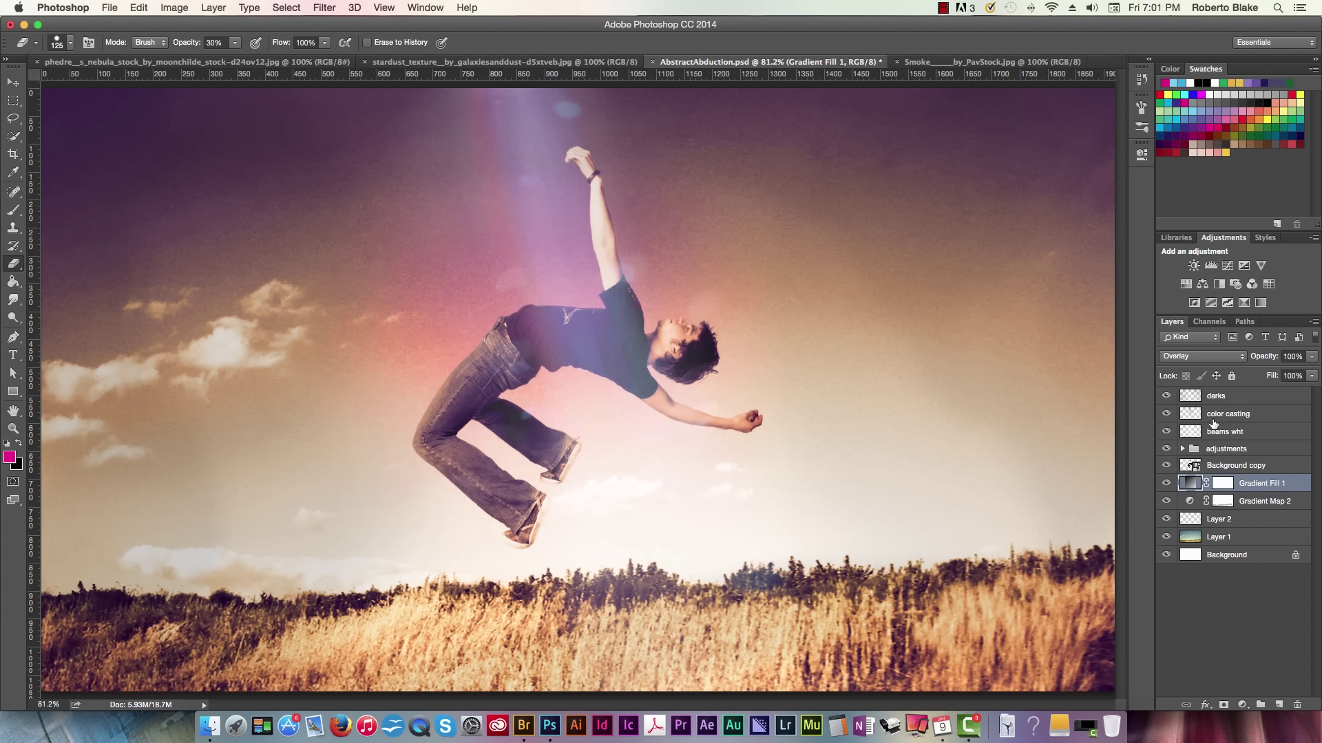
{"action": "left_click", "coordinate": [1219, 361]}
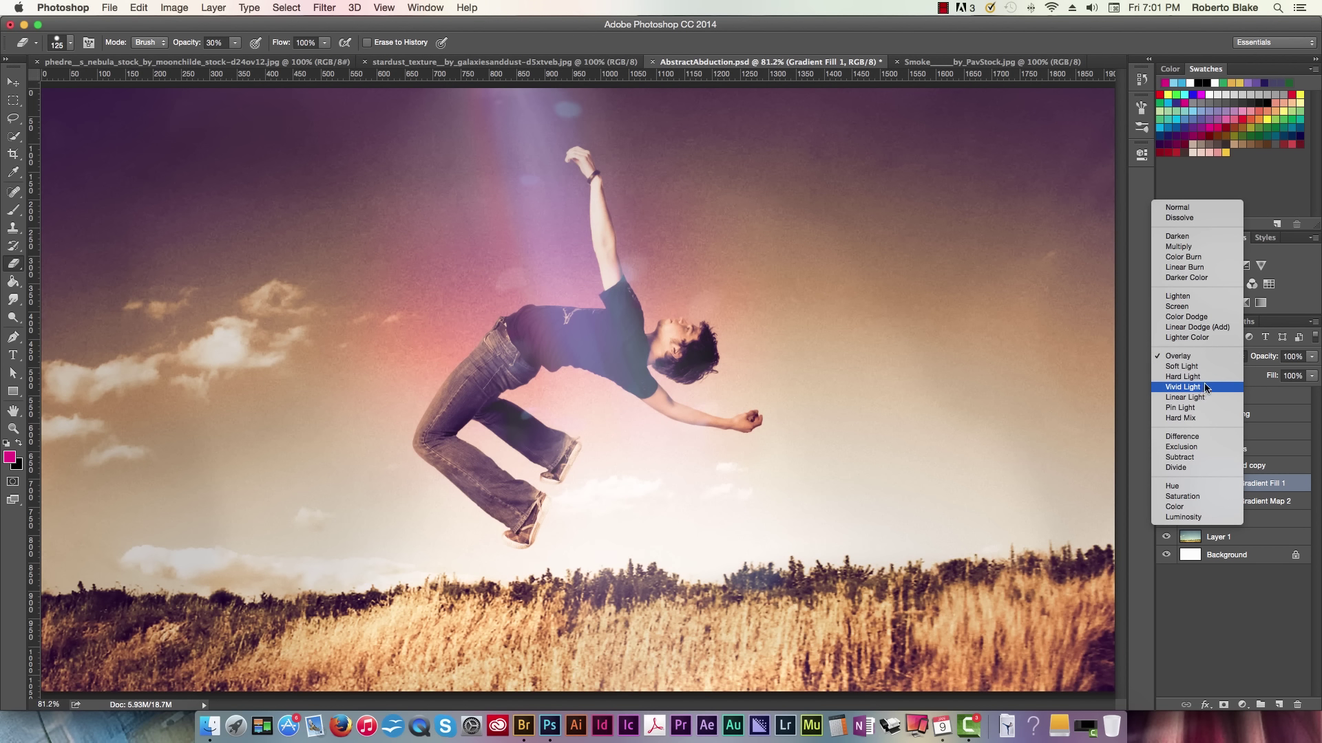
{"action": "left_click", "coordinate": [1205, 372]}
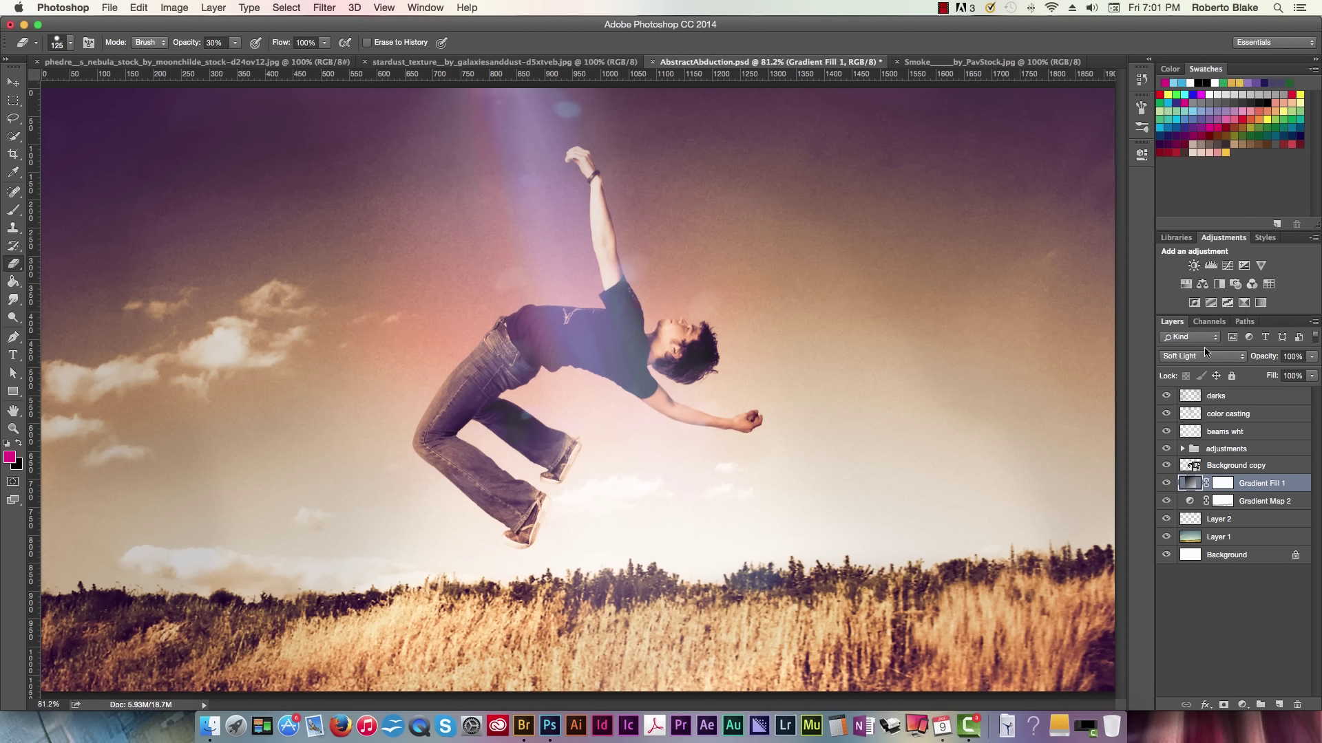
Set Gradient Fill 1 to the Hard Light blend mode and reduce its opacity to 68%
{"action": "left_click", "coordinate": [1205, 352]}
{"action": "left_click", "coordinate": [1198, 366]}
{"action": "left_click", "coordinate": [1200, 358]}
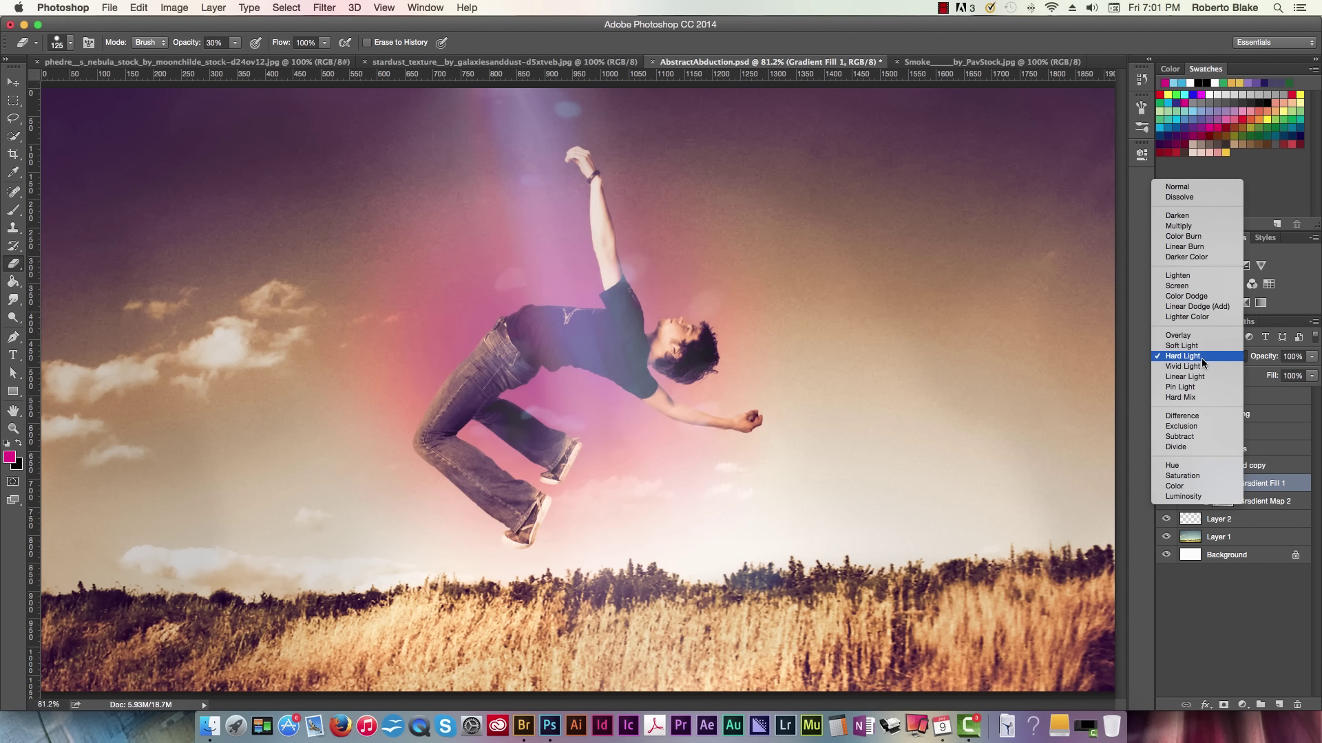
{"action": "left_click", "coordinate": [1312, 403]}
{"action": "left_click", "coordinate": [1313, 357]}
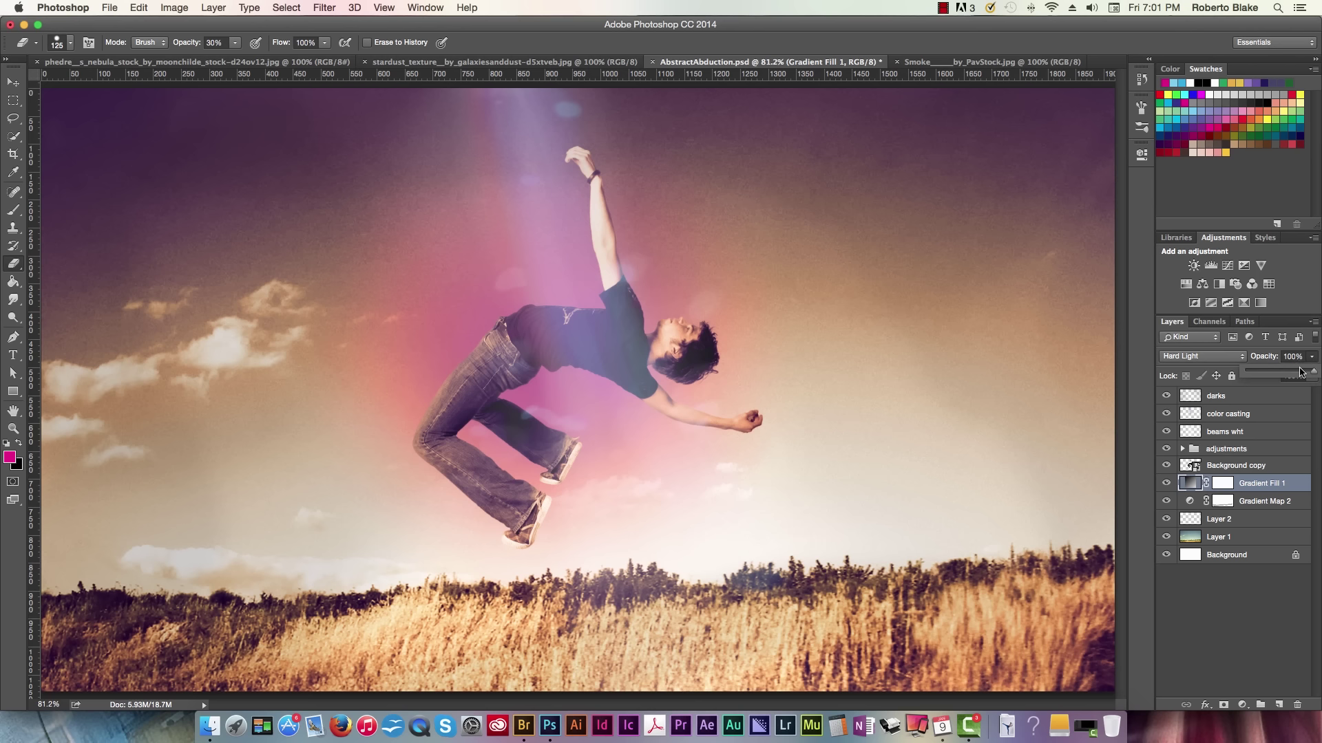
{"action": "left_click_drag", "start_coordinate": [1290, 370], "coordinate": [1285, 368]}
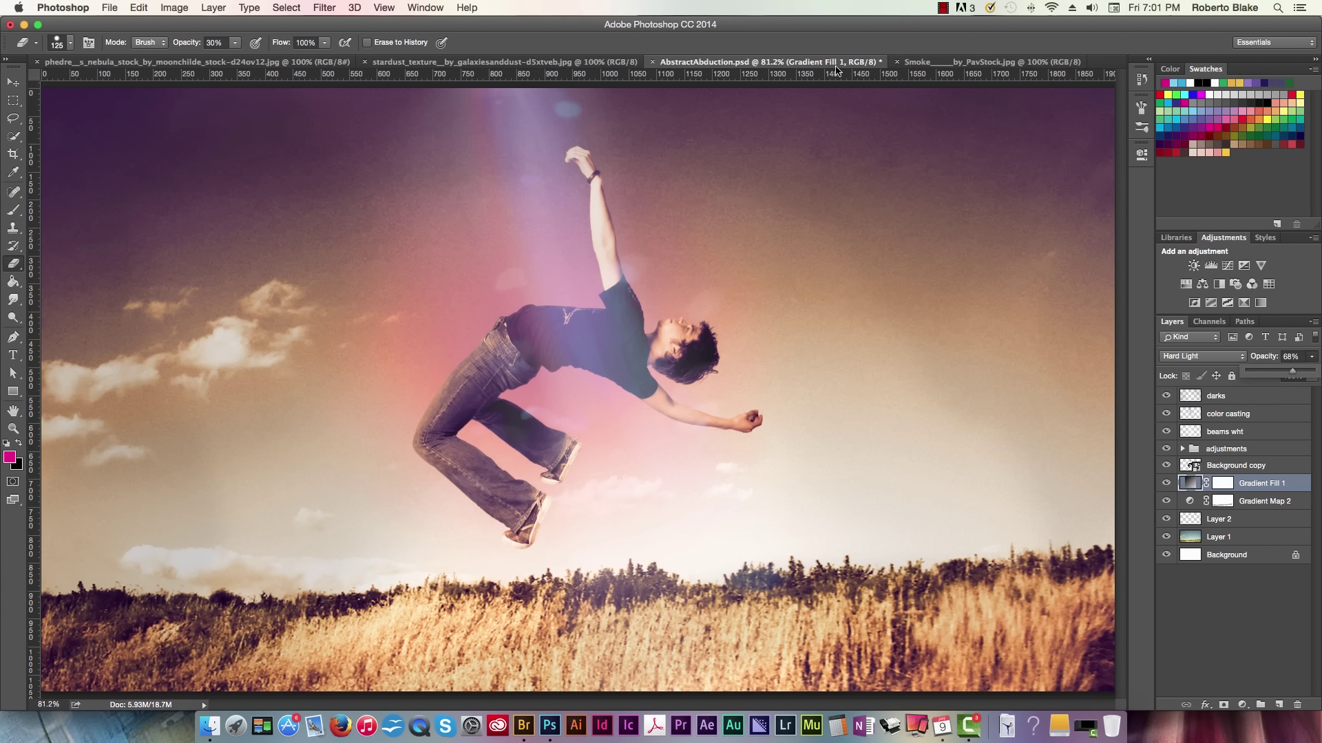
Copy the stardust texture image into AbstractAbduction.psd as a new layer directly above Gradient Fill 1
{"action": "left_click", "coordinate": [523, 63]}
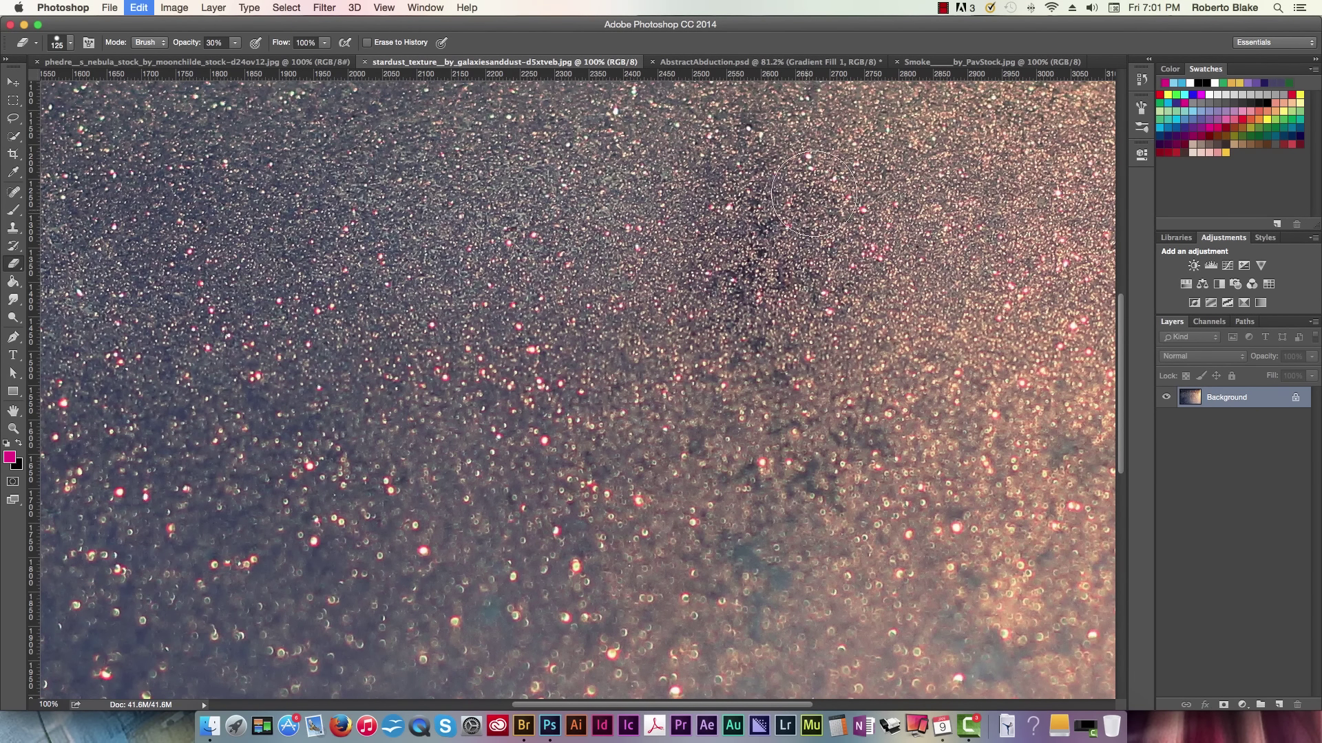
{"action": "left_click", "coordinate": [820, 67]}
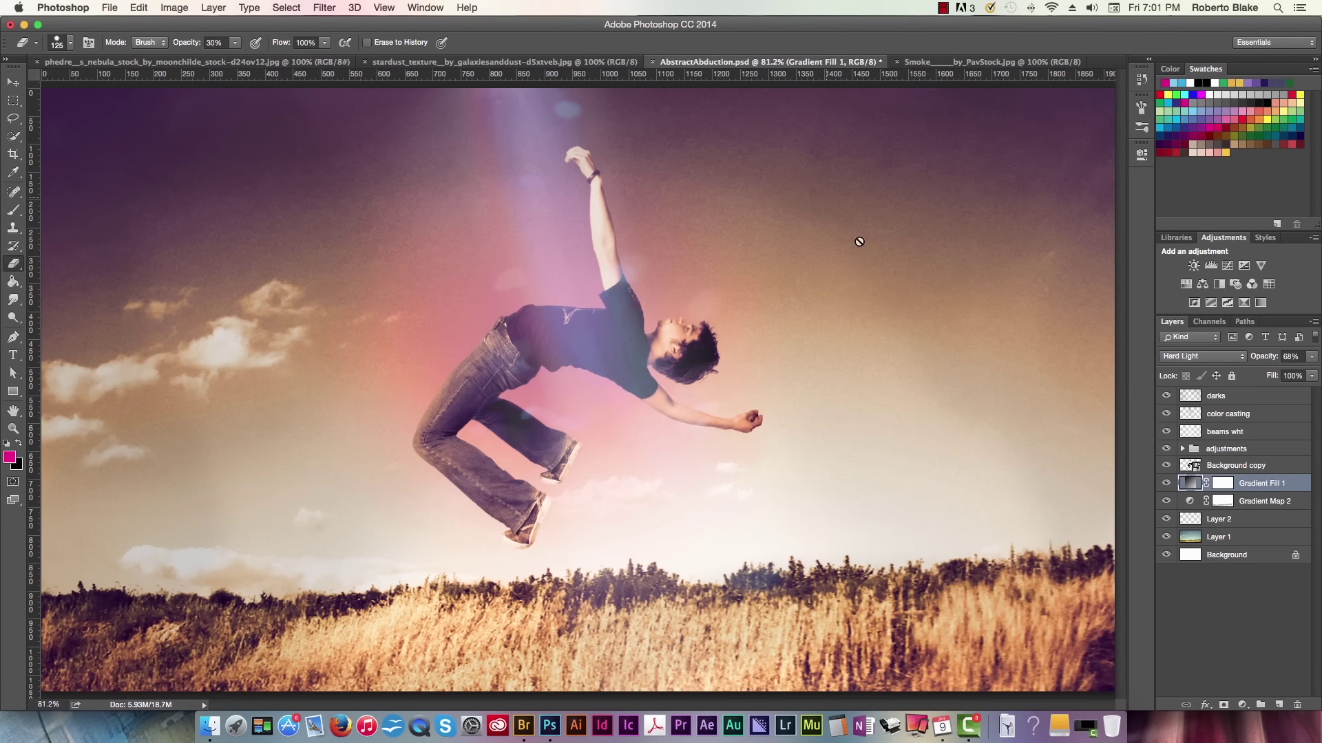
{"action": "left_click_drag", "start_coordinate": [899, 286], "coordinate": [899, 286]}
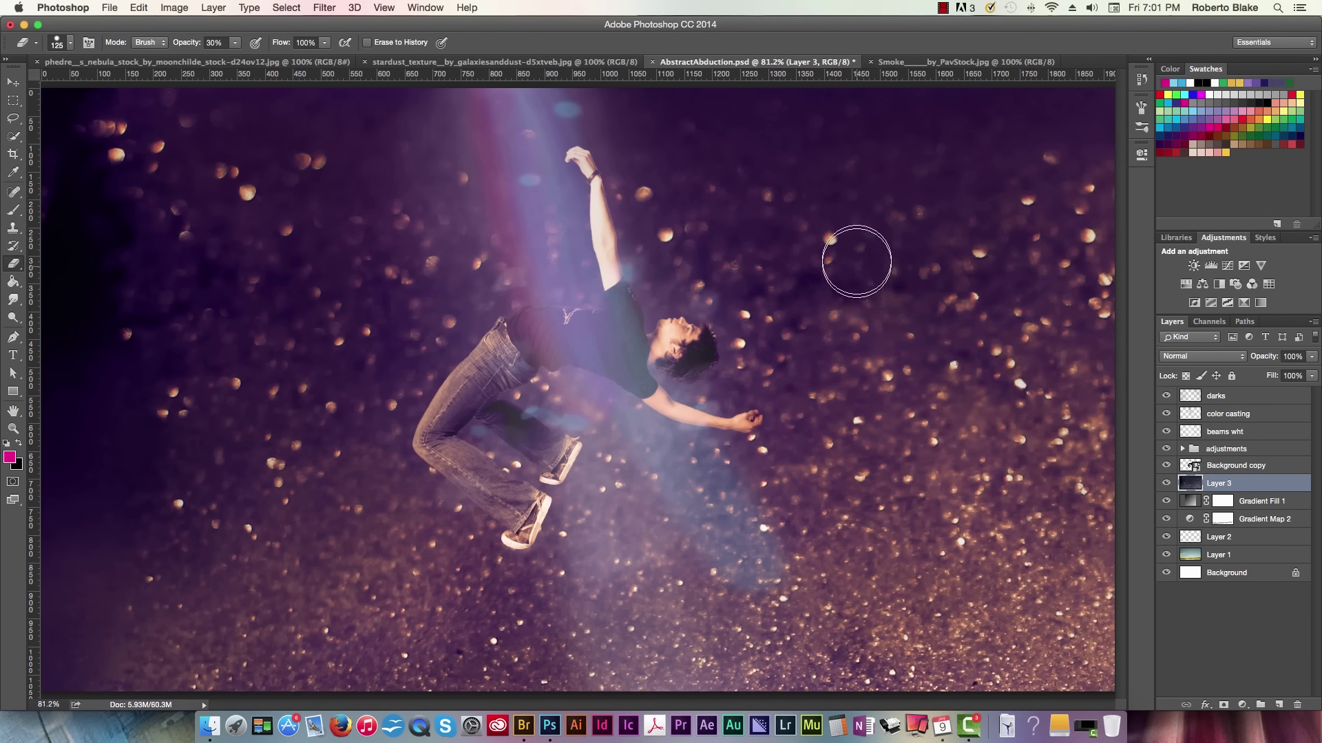
Scale the stardust texture layer down to about 41.5% and position it over the whole canvas
{"action": "key", "text": "v"}
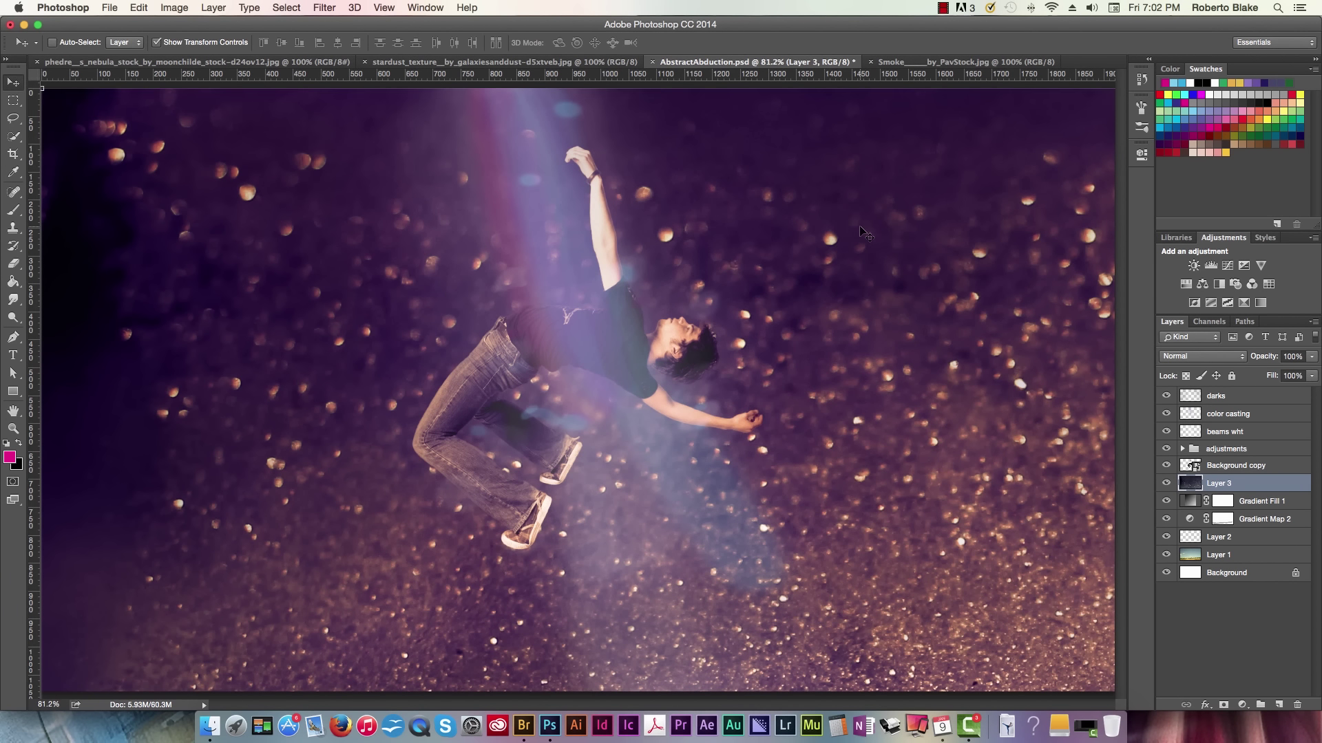
{"action": "scroll", "coordinate": [860, 226], "scroll_direction": "down", "scroll_amount": 5}
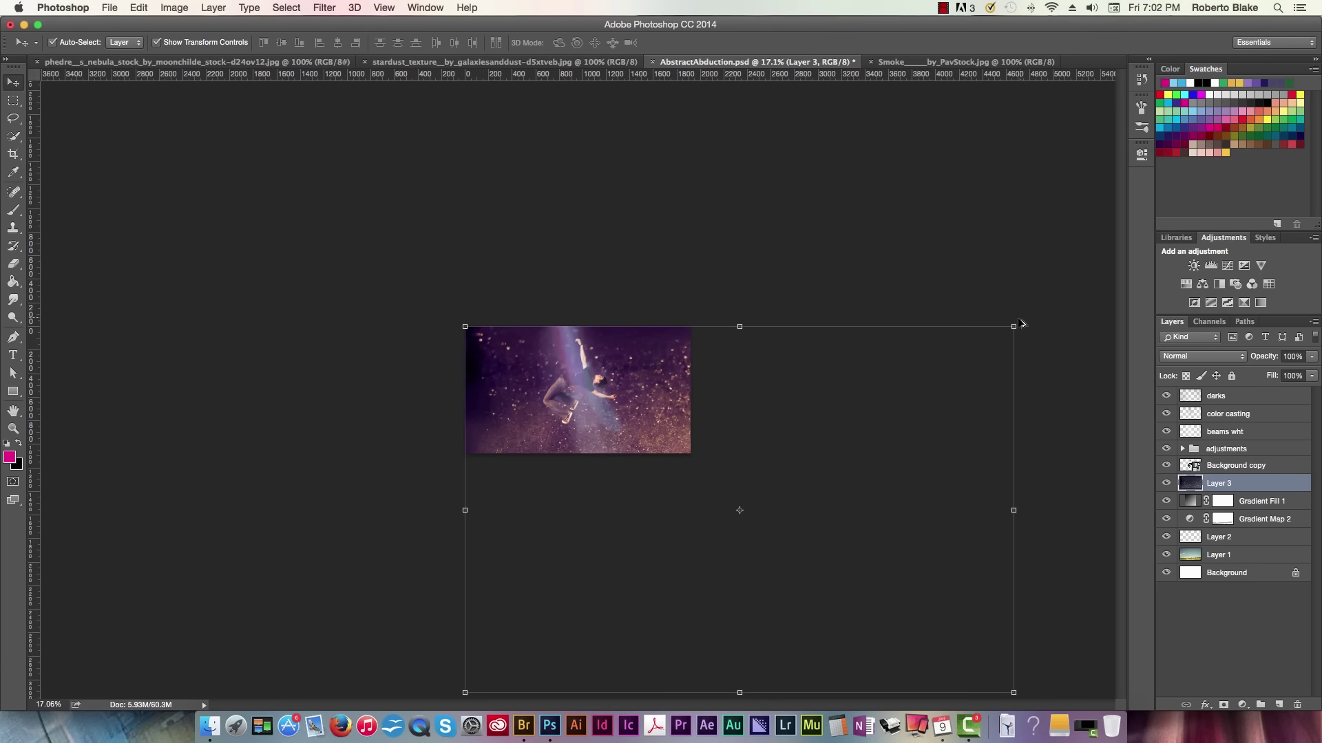
{"action": "left_click_drag", "start_coordinate": [1016, 326], "coordinate": [633, 382]}
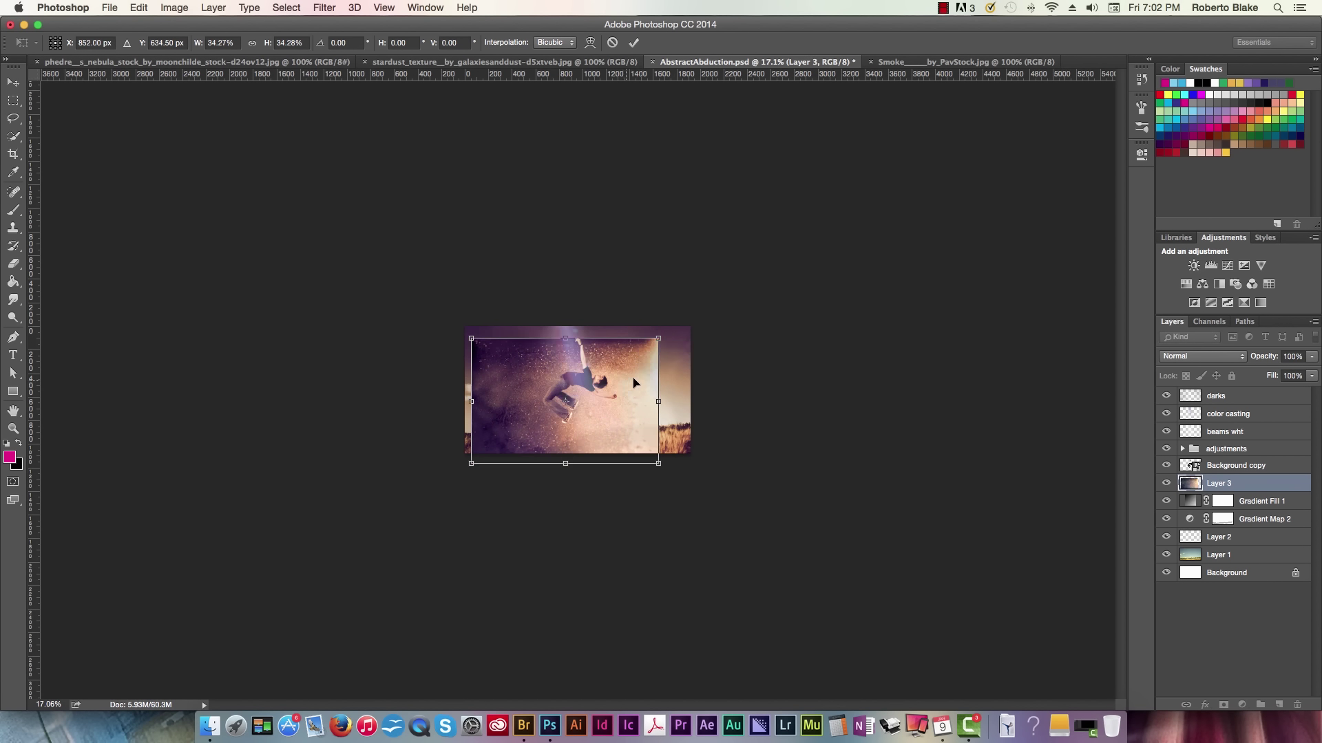
{"action": "left_click_drag", "start_coordinate": [656, 339], "coordinate": [683, 316]}
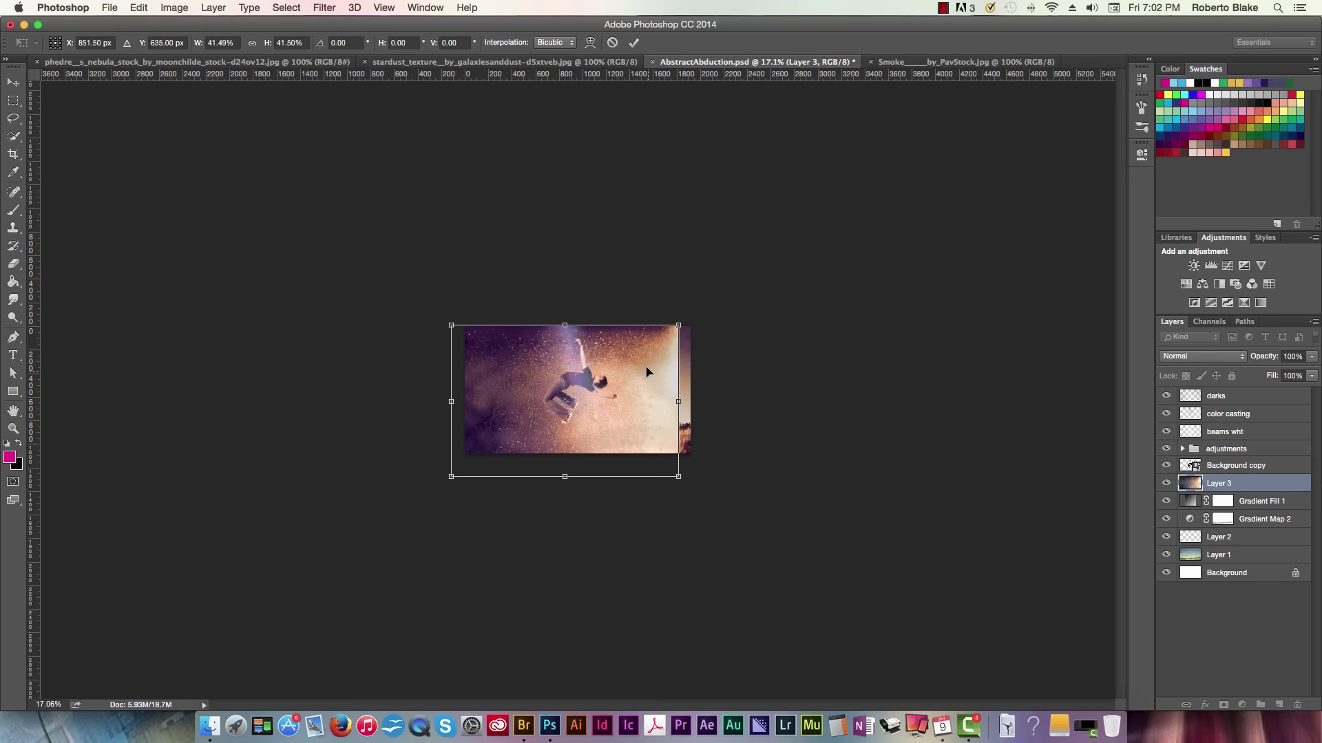
{"action": "left_click_drag", "start_coordinate": [646, 375], "coordinate": [660, 373]}
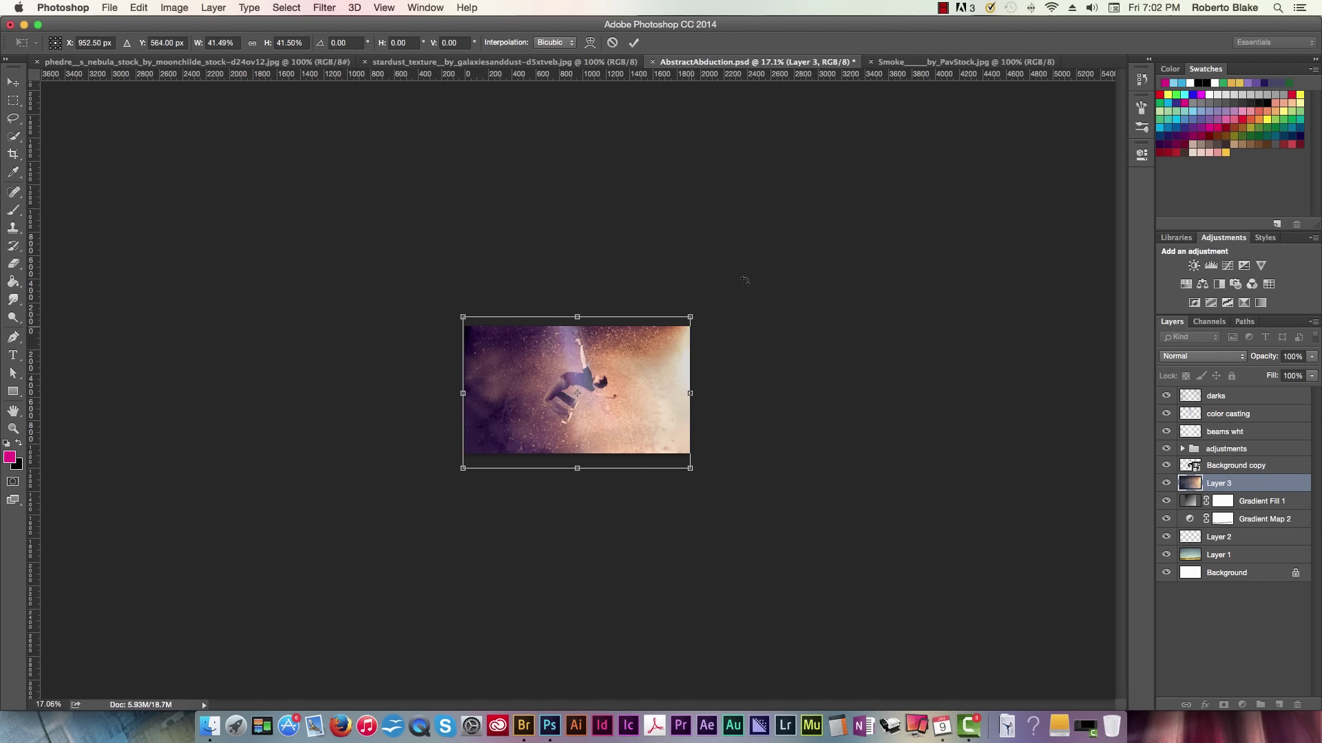
{"action": "key", "text": "Return"}
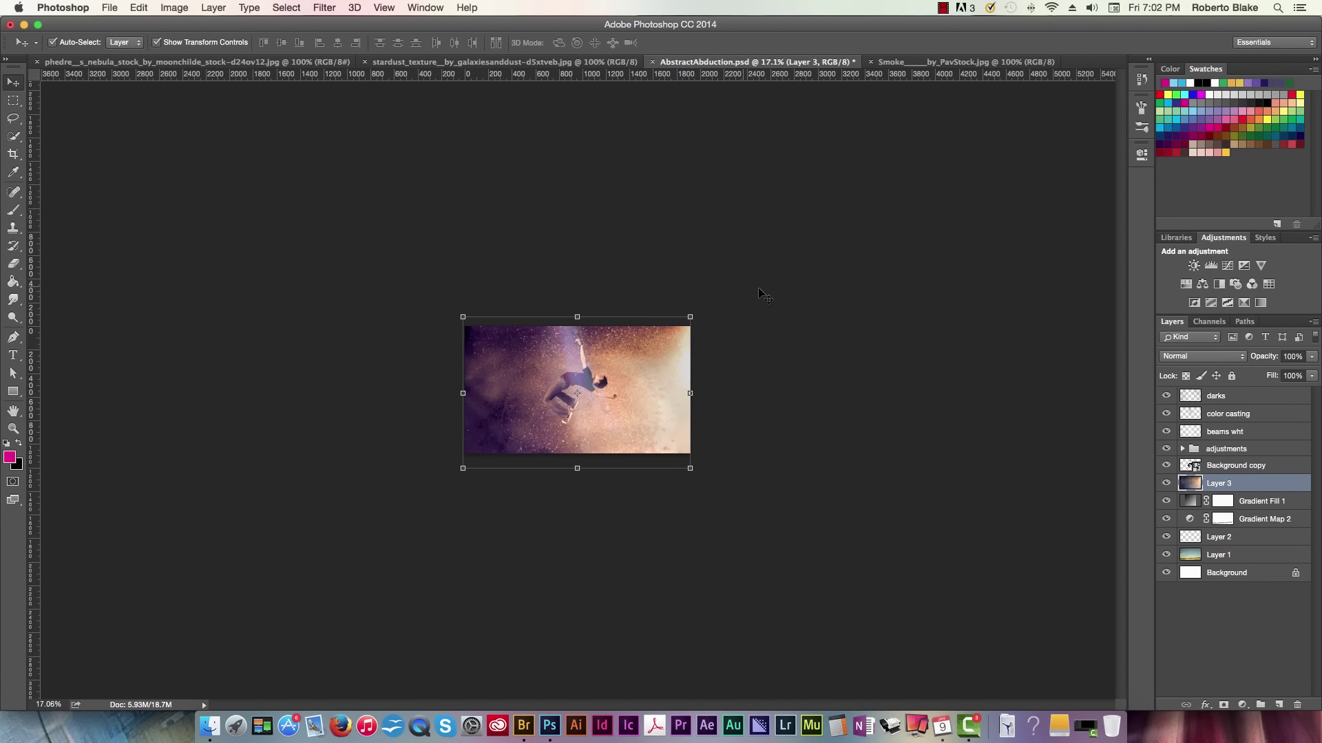
{"action": "key", "text": "super+0"}
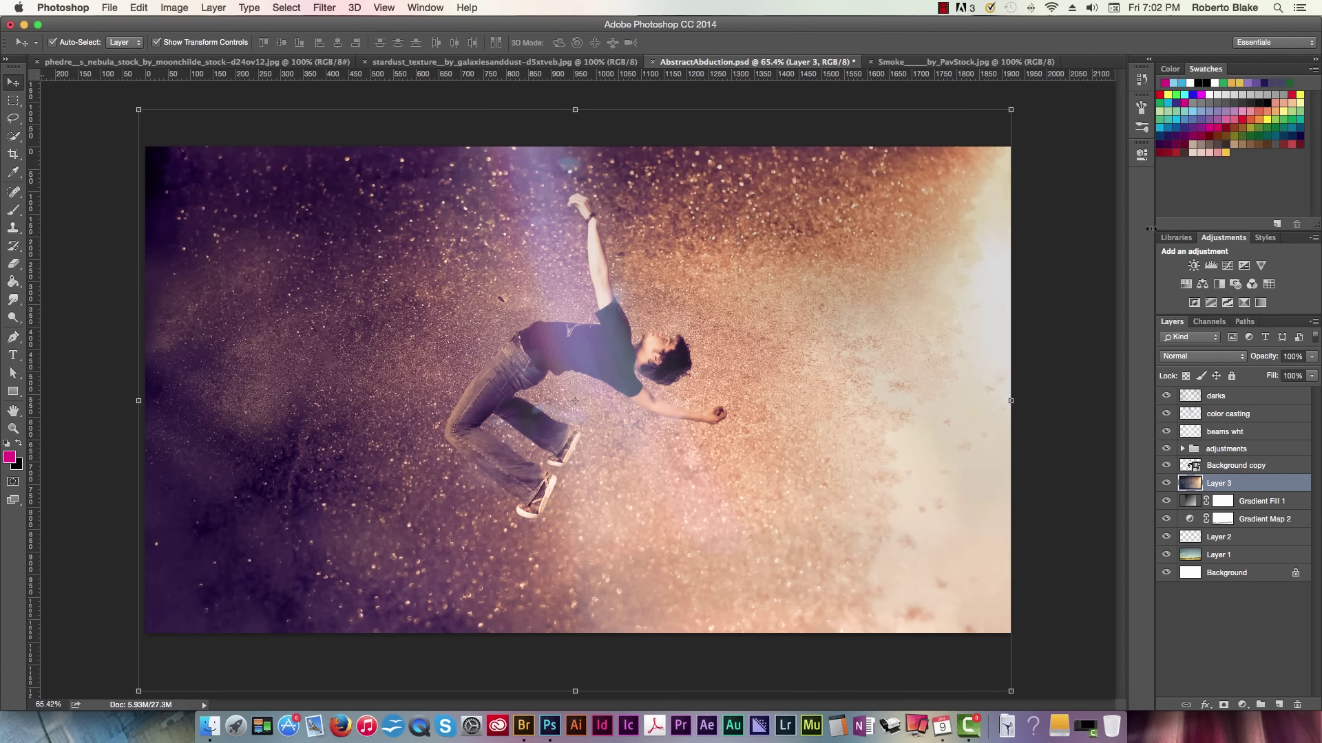
Set the stardust layer's blend mode to Lighten and add a black layer mask that hides it
{"action": "left_click", "coordinate": [1231, 360]}
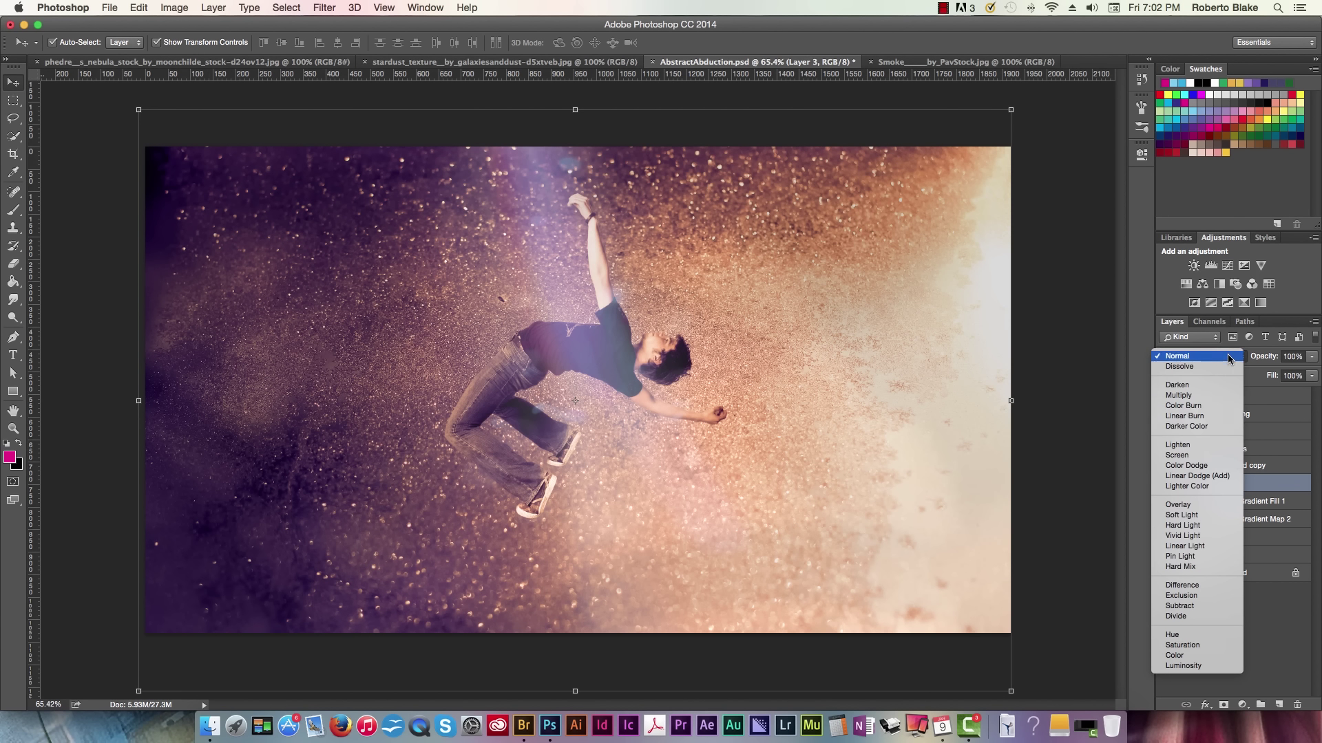
{"action": "left_click", "coordinate": [1197, 445]}
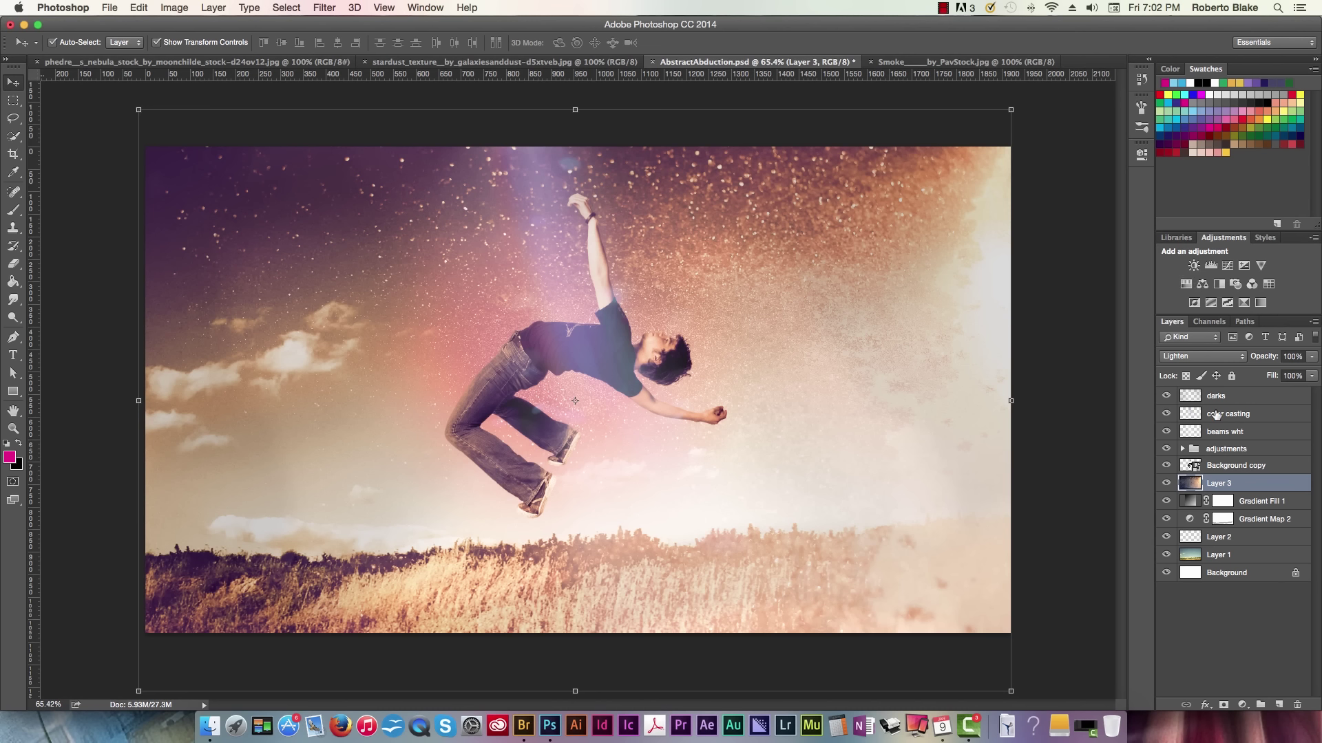
{"action": "left_click", "coordinate": [1222, 706], "text": "alt"}
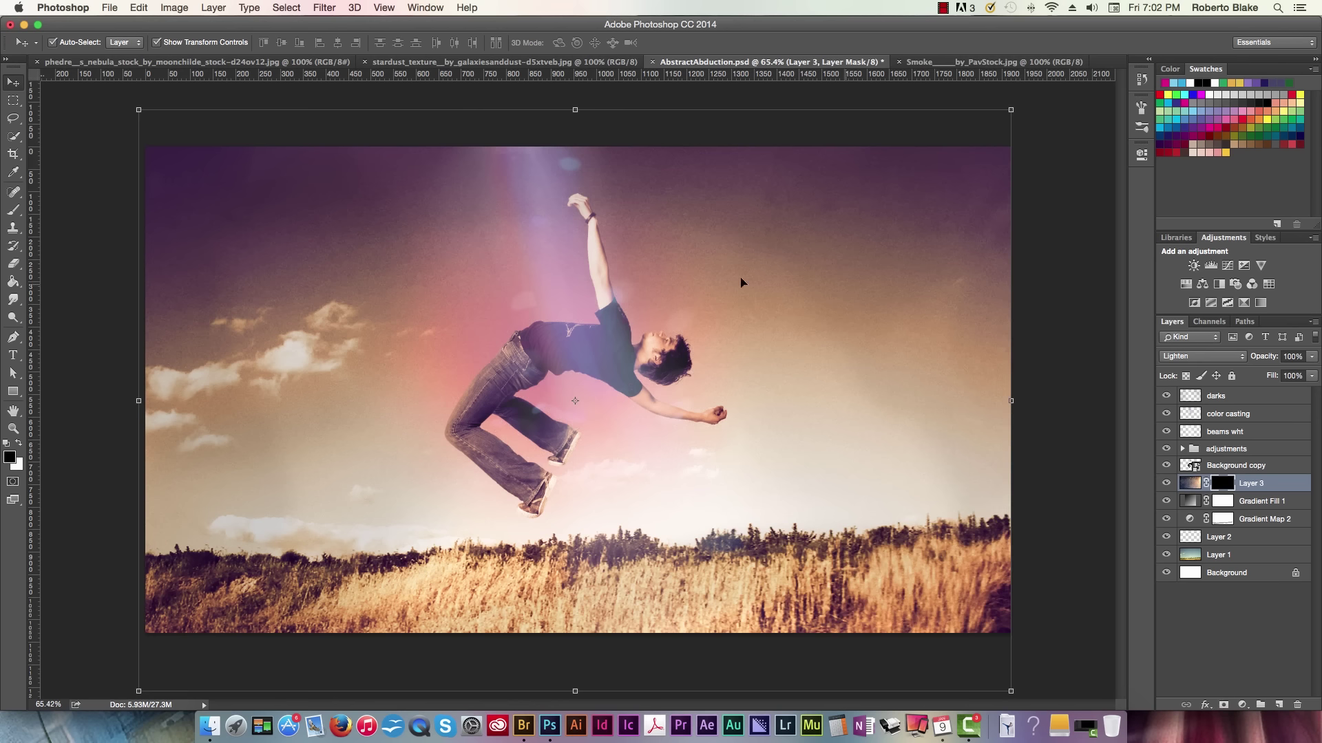
Choose the 597 px splatter brush and make white the foreground color for painting on the mask
{"action": "key", "text": "b"}
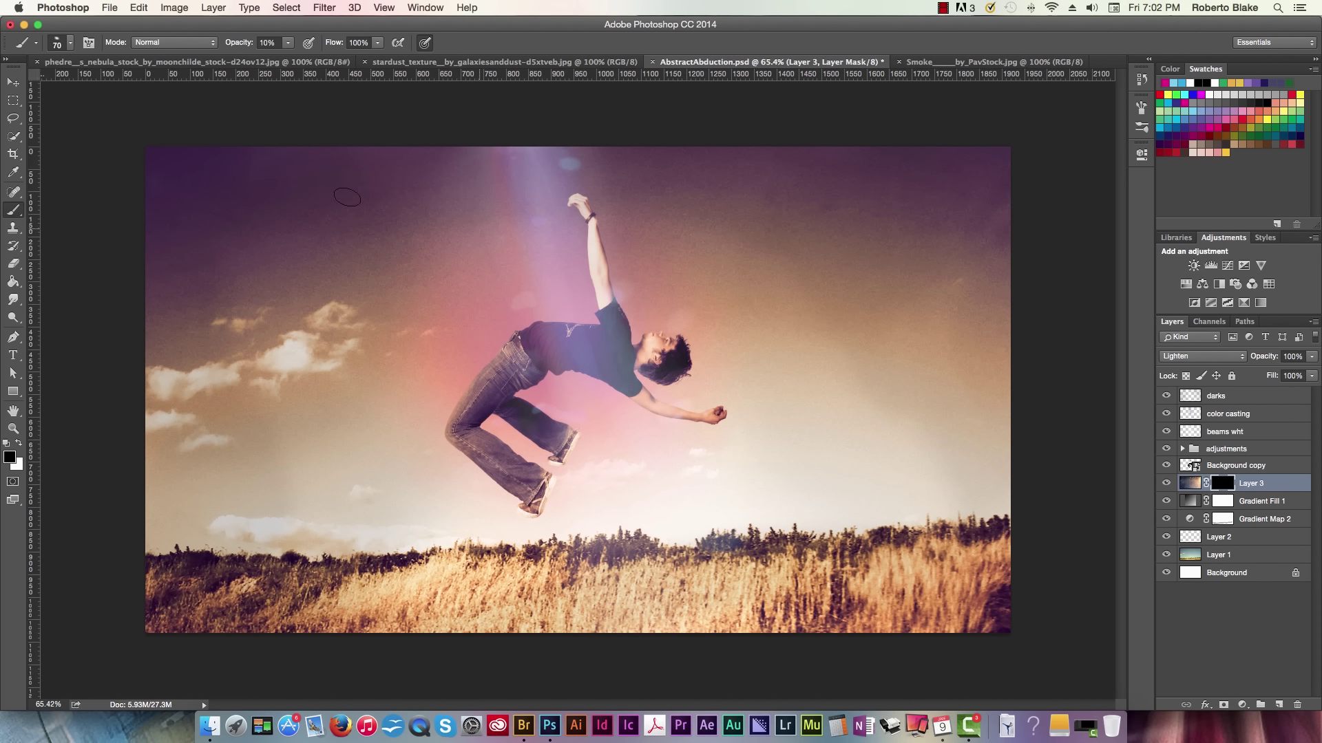
{"action": "left_click", "coordinate": [69, 43]}
{"action": "left_click_drag", "start_coordinate": [164, 174], "coordinate": [165, 222]}
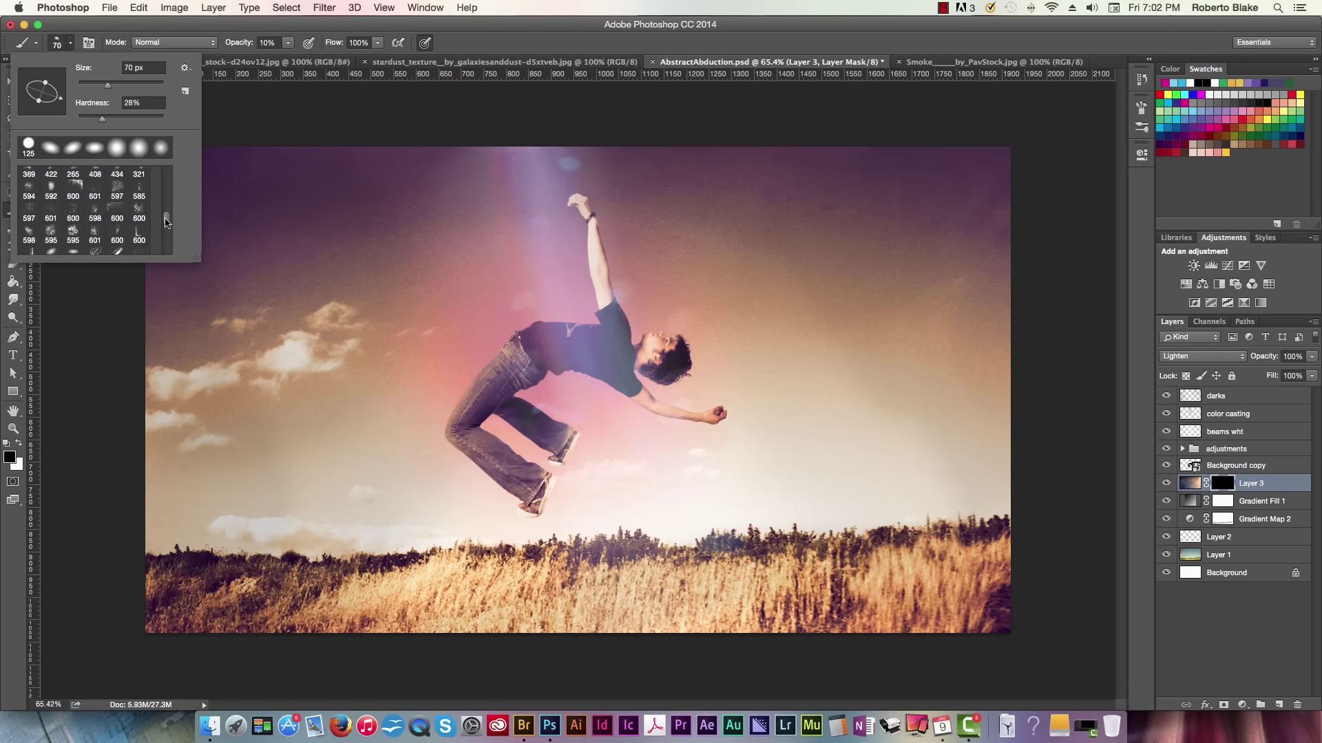
{"action": "left_click", "coordinate": [118, 192]}
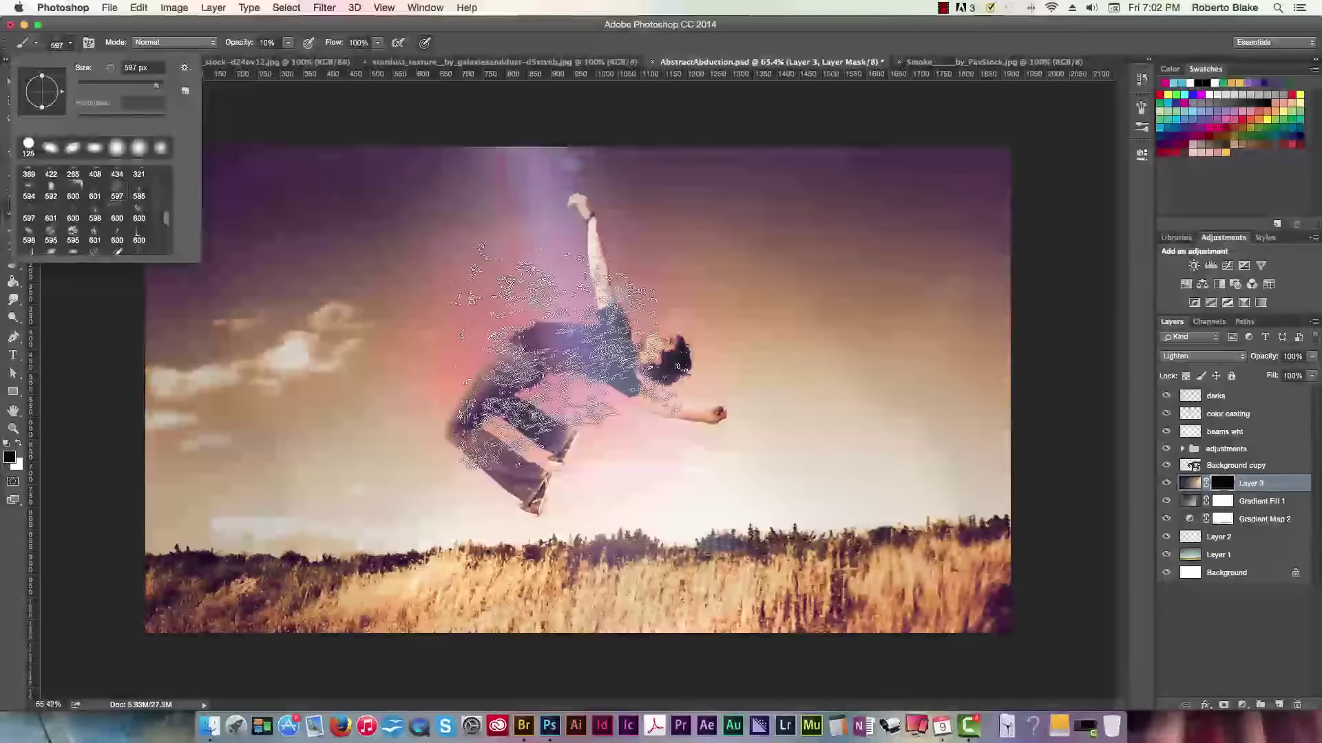
{"action": "key", "text": "Return"}
{"action": "key", "text": "x"}
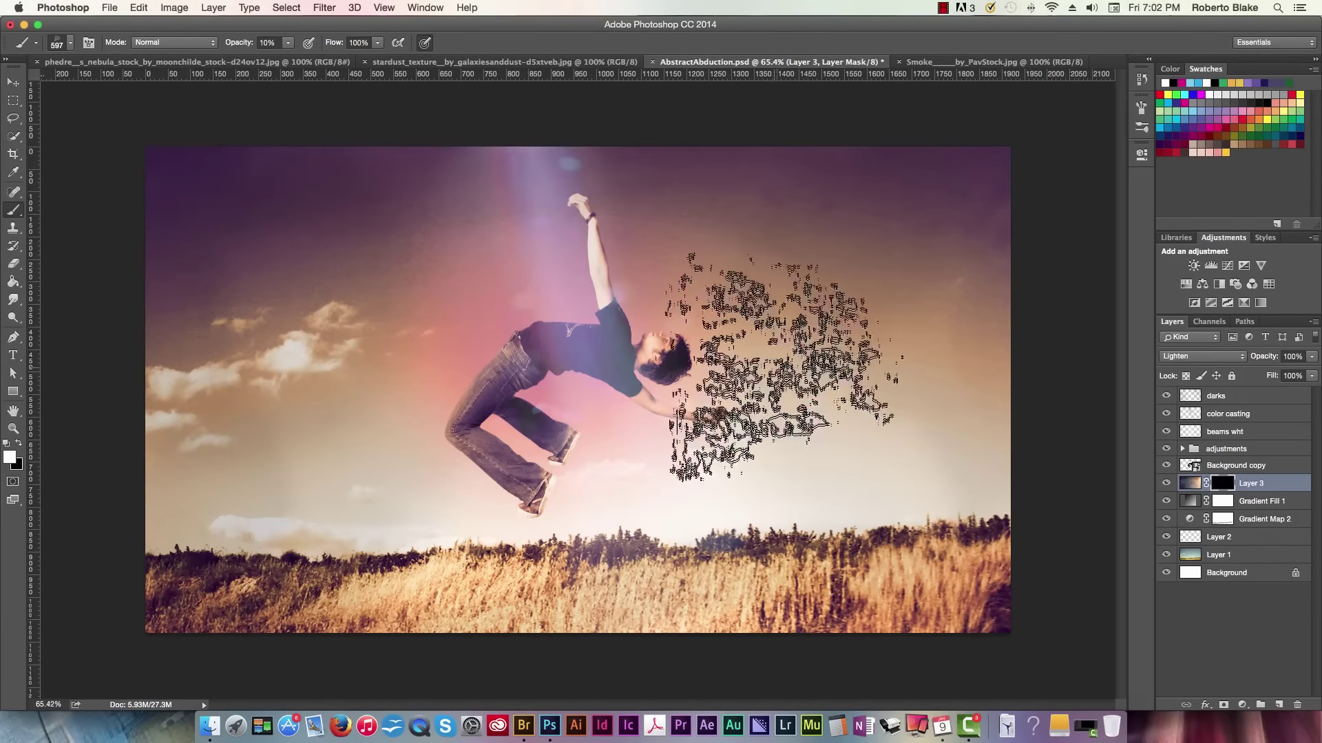
Paint white on the stardust layer mask around the man's torso and head at 50% opacity, reducing the splatter brush to 125 px
{"action": "key", "text": "5"}
{"action": "left_click", "coordinate": [564, 401]}
{"action": "key", "text": "bracketleft"}
{"action": "key", "text": "bracketleft"}
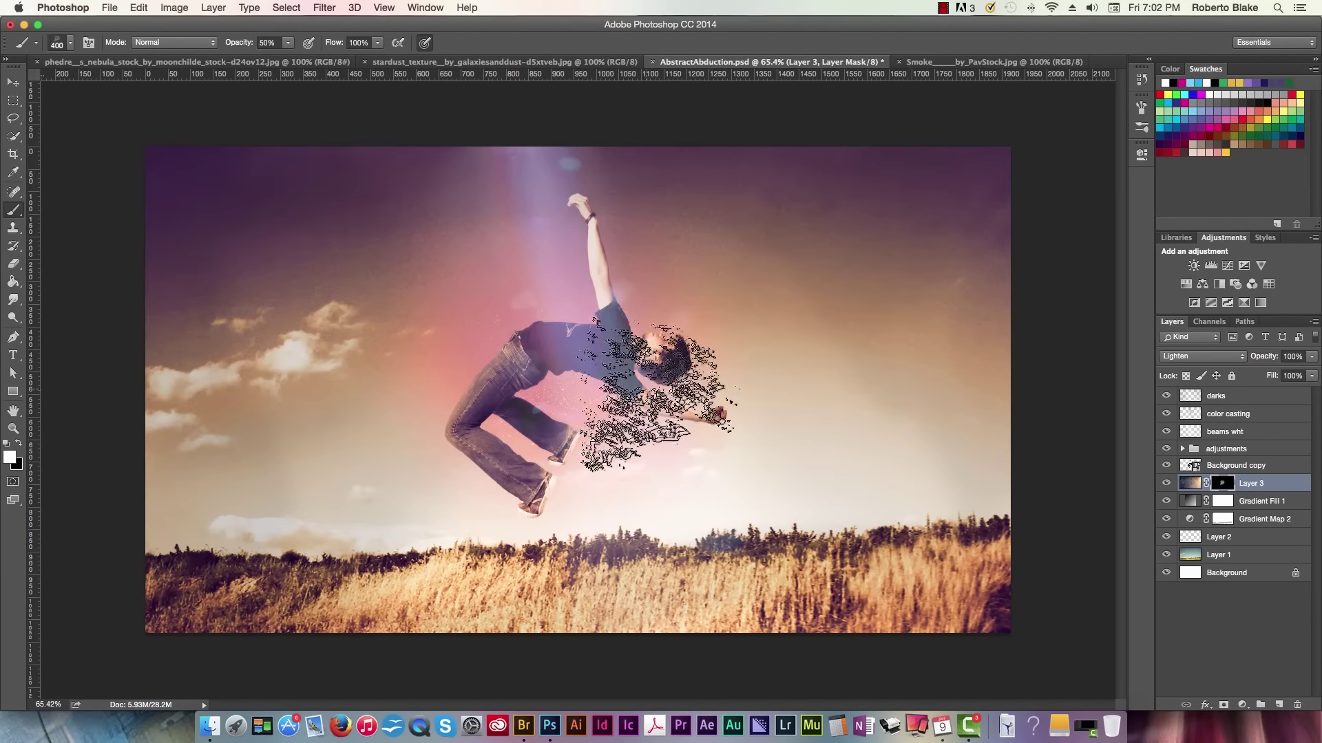
{"action": "key", "text": "bracketleft"}
{"action": "key", "text": "bracketleft"}
{"action": "key", "text": "bracketleft"}
{"action": "key", "text": "bracketleft"}
{"action": "key", "text": "bracketleft"}
{"action": "key", "text": "bracketleft"}
{"action": "key", "text": "z"}
{"action": "left_click_drag", "start_coordinate": [614, 370], "coordinate": [681, 376]}
{"action": "key", "text": "b"}
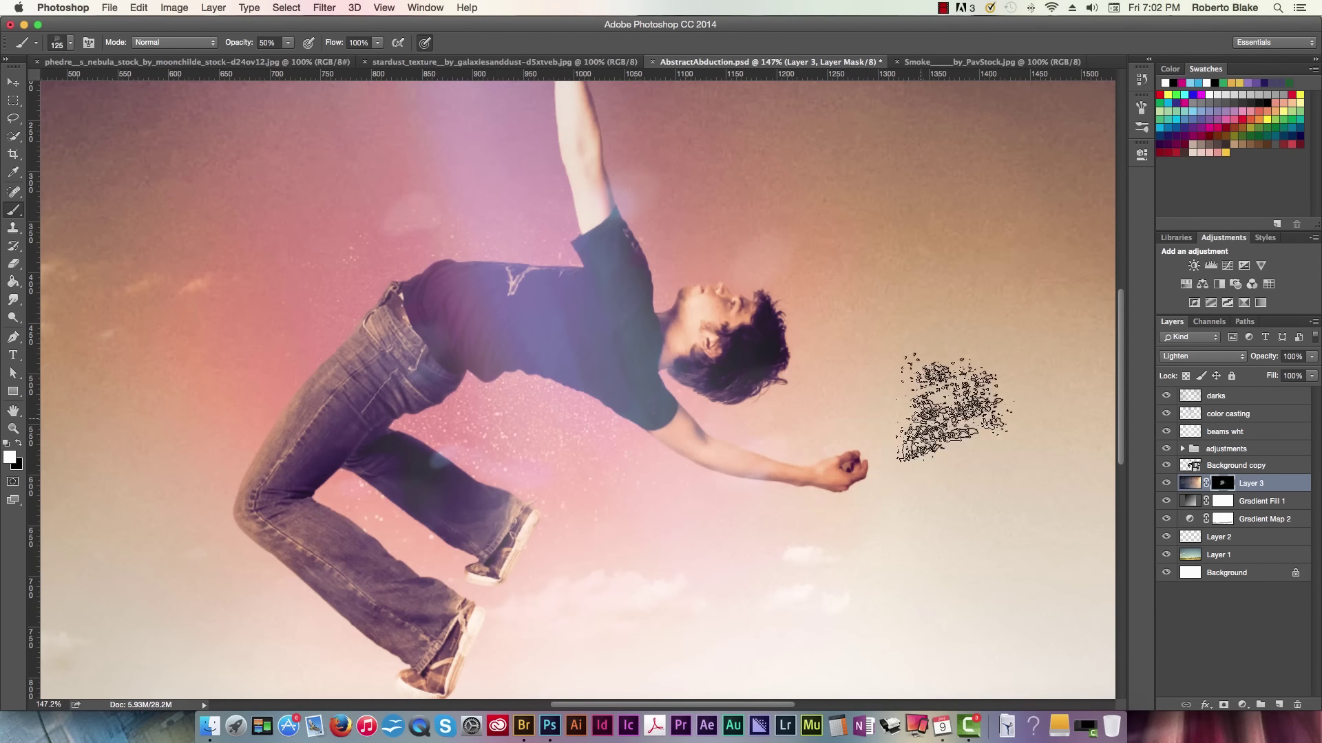
{"action": "mouse_move", "coordinate": [791, 366]}
{"action": "left_mouse_down"}
{"action": "mouse_move", "coordinate": [807, 244]}
{"action": "mouse_move", "coordinate": [824, 359]}
{"action": "left_mouse_up"}
Duplicate the stardust layer, placing the copy above the Background copy layer and the original directly below it
{"action": "left_click_drag", "start_coordinate": [1273, 480], "coordinate": [1272, 459]}
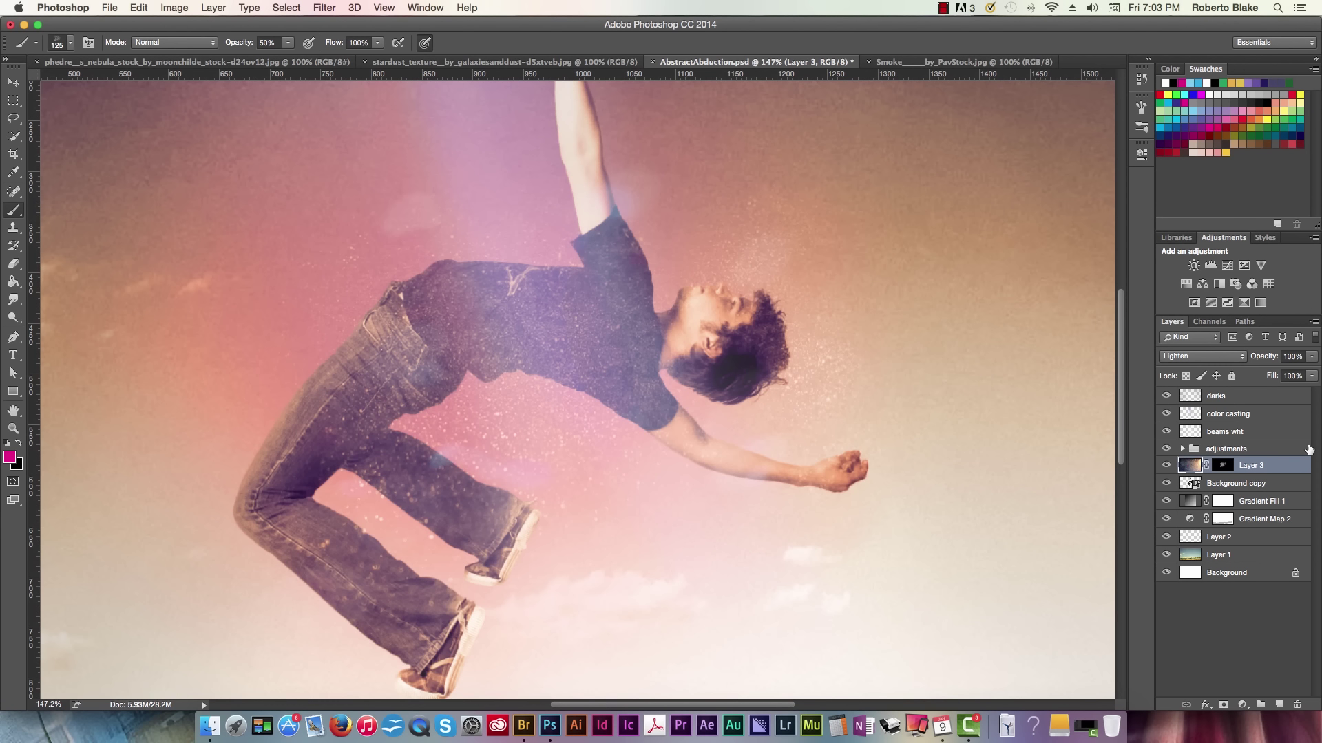
{"action": "key", "text": "super+j"}
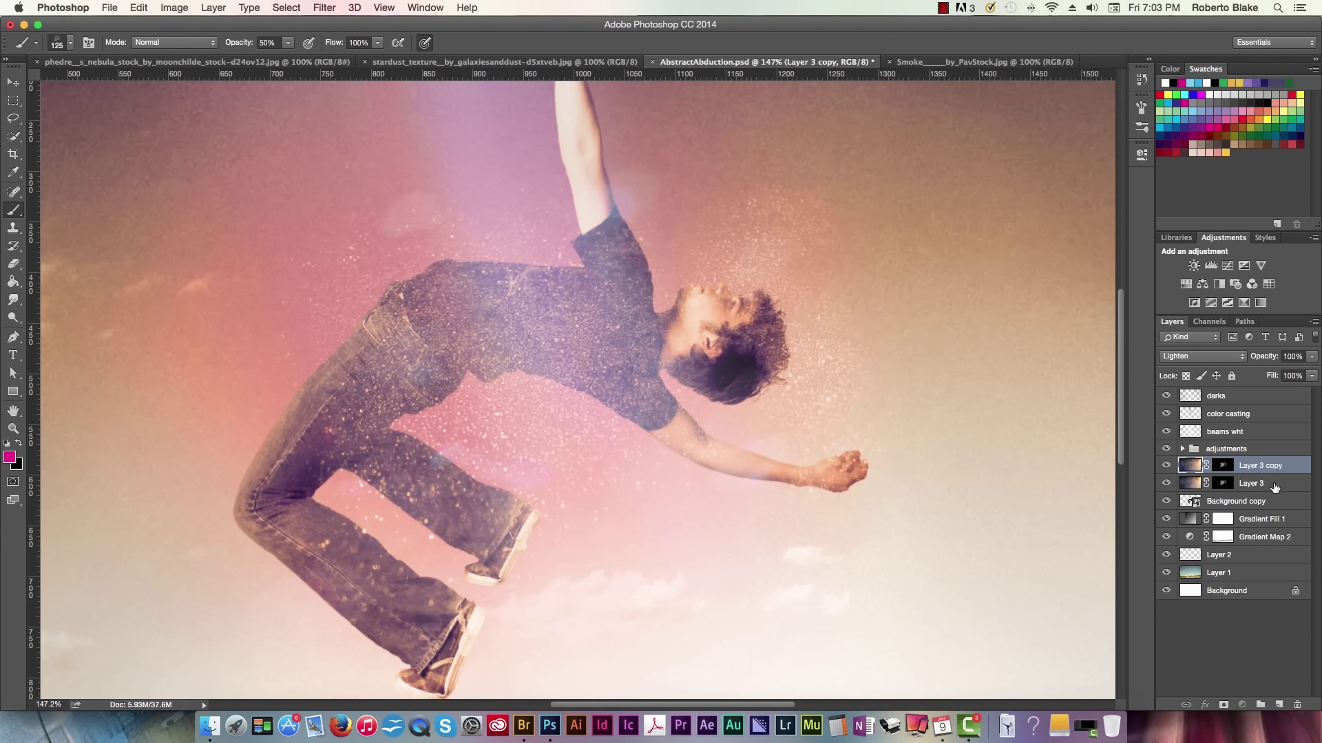
{"action": "left_click_drag", "start_coordinate": [1274, 487], "coordinate": [1272, 509]}
Paint black on the Layer 3 copy mask to clear stardust from the man's shirt and thin it on his legs
{"action": "left_click", "coordinate": [1223, 466]}
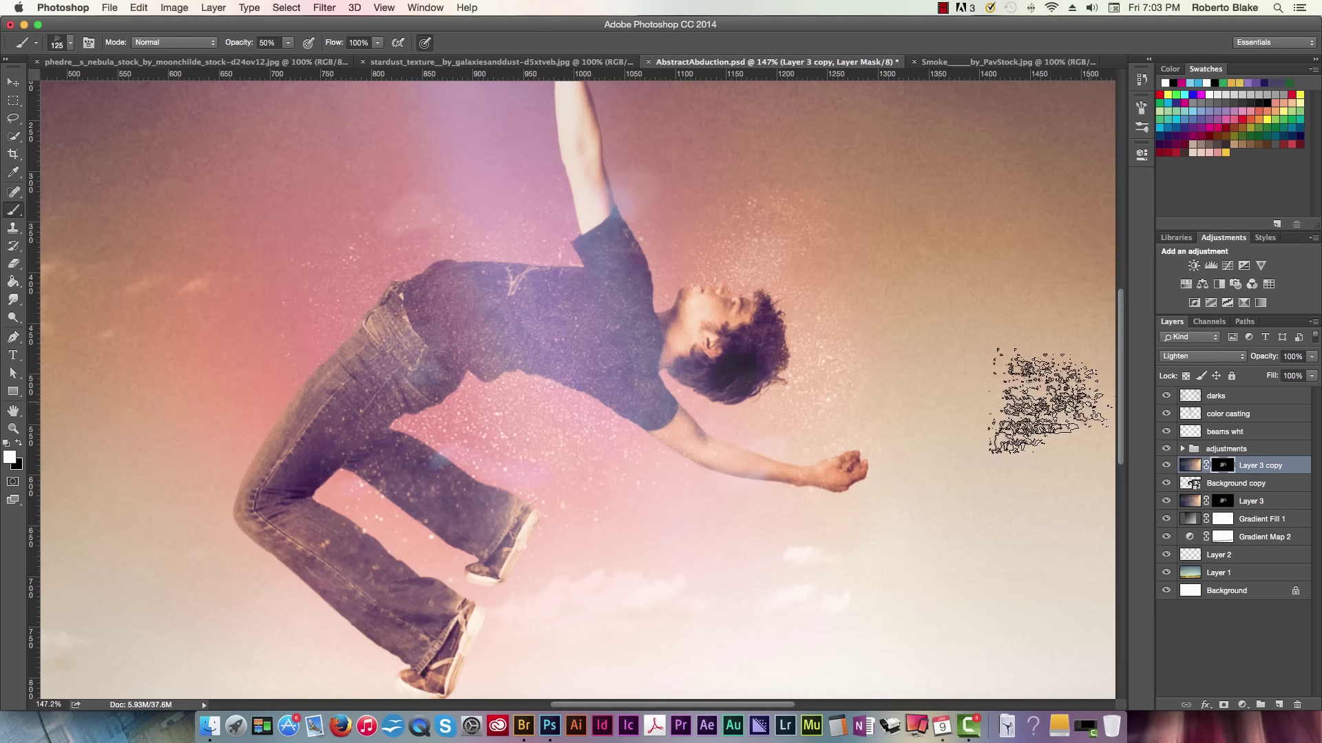
{"action": "key", "text": "x"}
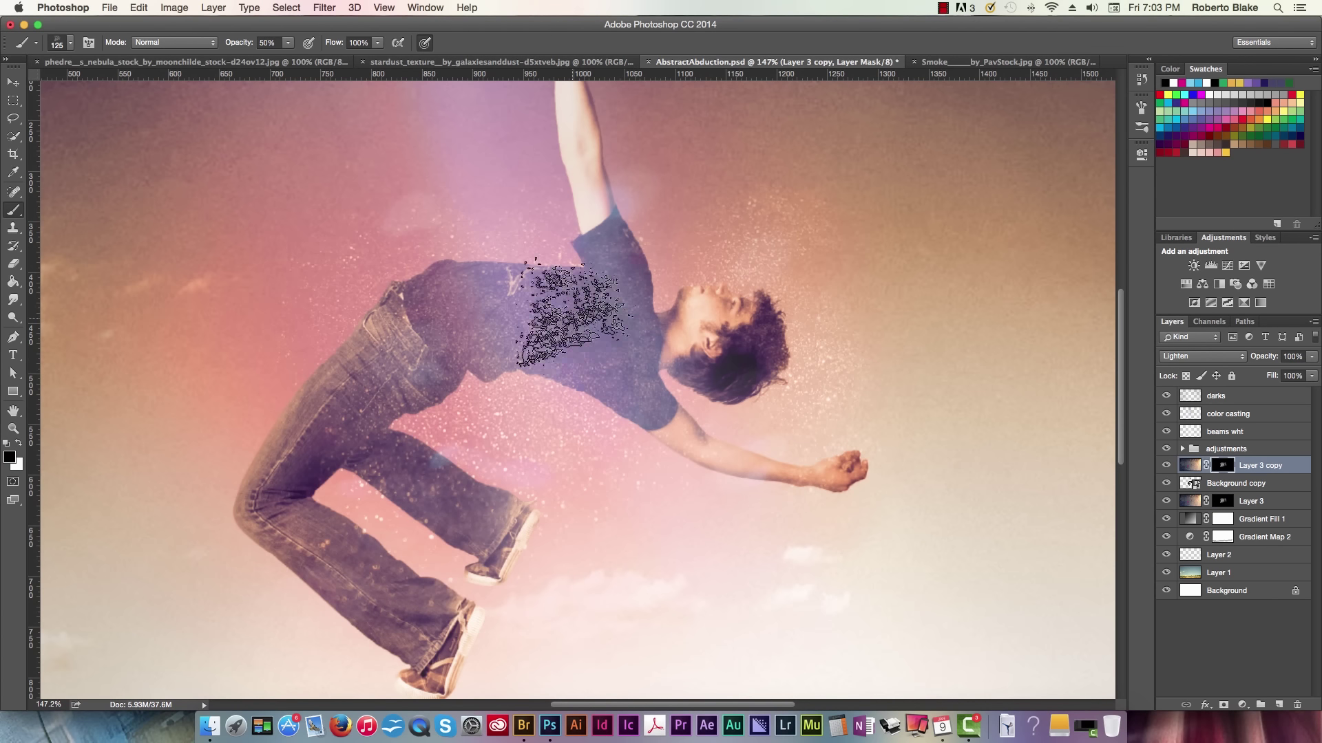
{"action": "mouse_move", "coordinate": [571, 313]}
{"action": "left_mouse_down"}
{"action": "mouse_move", "coordinate": [510, 341]}
{"action": "mouse_move", "coordinate": [413, 347]}
{"action": "mouse_move", "coordinate": [388, 378]}
{"action": "mouse_move", "coordinate": [457, 331]}
{"action": "mouse_move", "coordinate": [406, 321]}
{"action": "mouse_move", "coordinate": [446, 324]}
{"action": "left_mouse_up"}
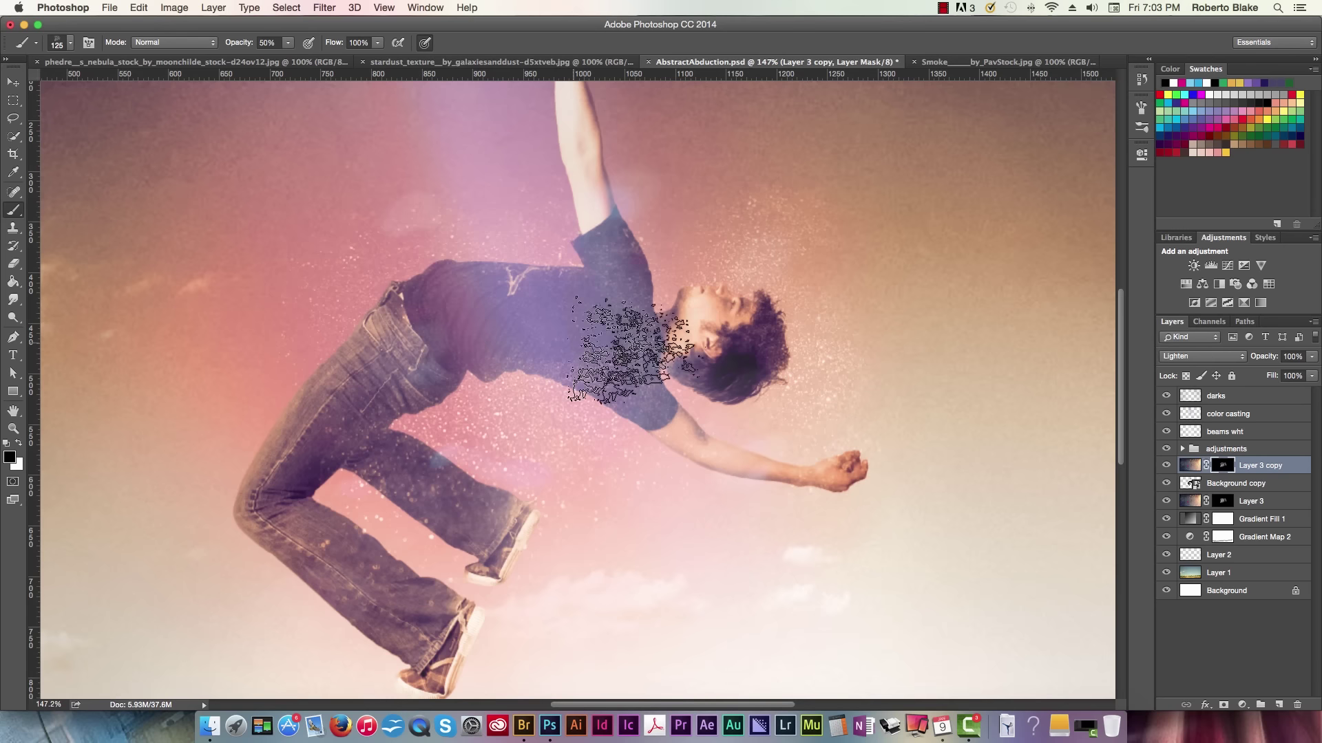
{"action": "mouse_move", "coordinate": [630, 351]}
{"action": "left_mouse_down"}
{"action": "mouse_move", "coordinate": [733, 339]}
{"action": "mouse_move", "coordinate": [703, 321]}
{"action": "mouse_move", "coordinate": [724, 354]}
{"action": "mouse_move", "coordinate": [715, 389]}
{"action": "mouse_move", "coordinate": [609, 431]}
{"action": "mouse_move", "coordinate": [602, 401]}
{"action": "mouse_move", "coordinate": [550, 387]}
{"action": "mouse_move", "coordinate": [625, 336]}
{"action": "mouse_move", "coordinate": [650, 370]}
{"action": "mouse_move", "coordinate": [627, 390]}
{"action": "mouse_move", "coordinate": [560, 329]}
{"action": "left_mouse_up"}
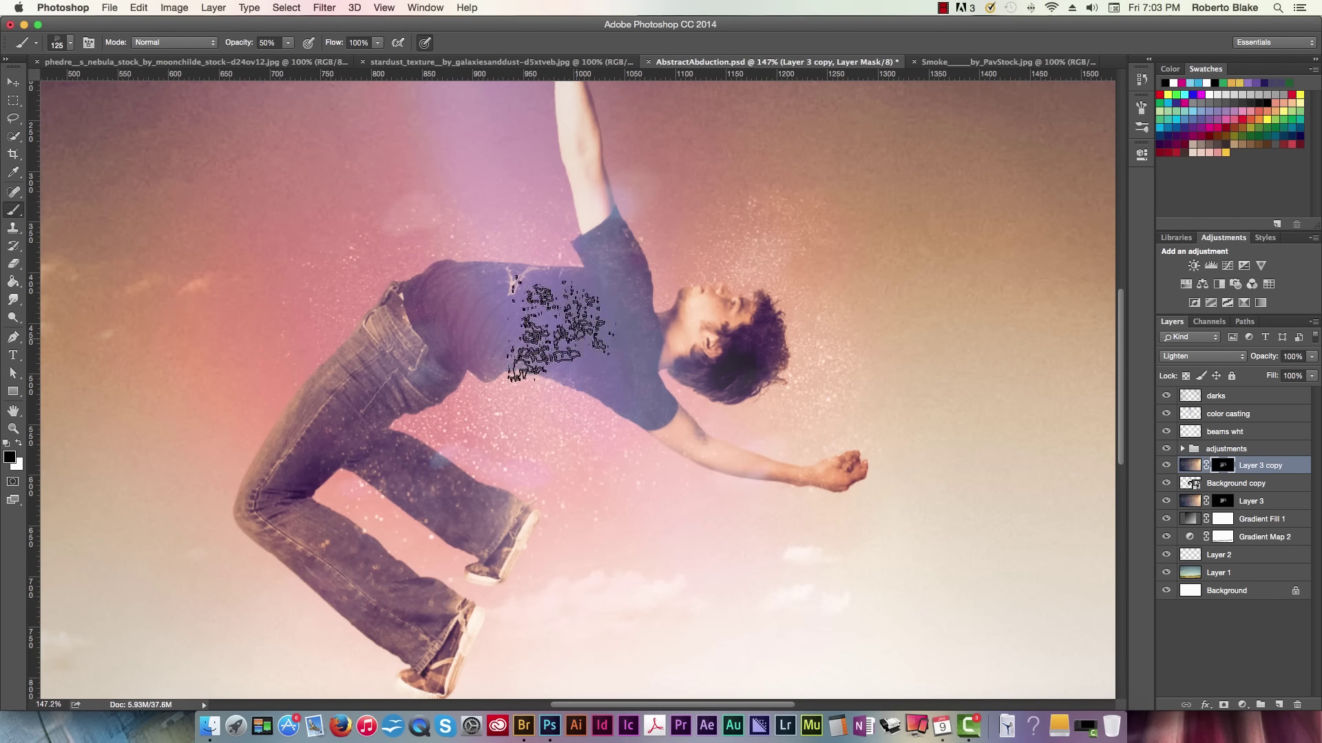
{"action": "mouse_move", "coordinate": [394, 495]}
{"action": "left_mouse_down"}
{"action": "mouse_move", "coordinate": [469, 525]}
{"action": "mouse_move", "coordinate": [439, 503]}
{"action": "mouse_move", "coordinate": [445, 482]}
{"action": "left_mouse_up"}
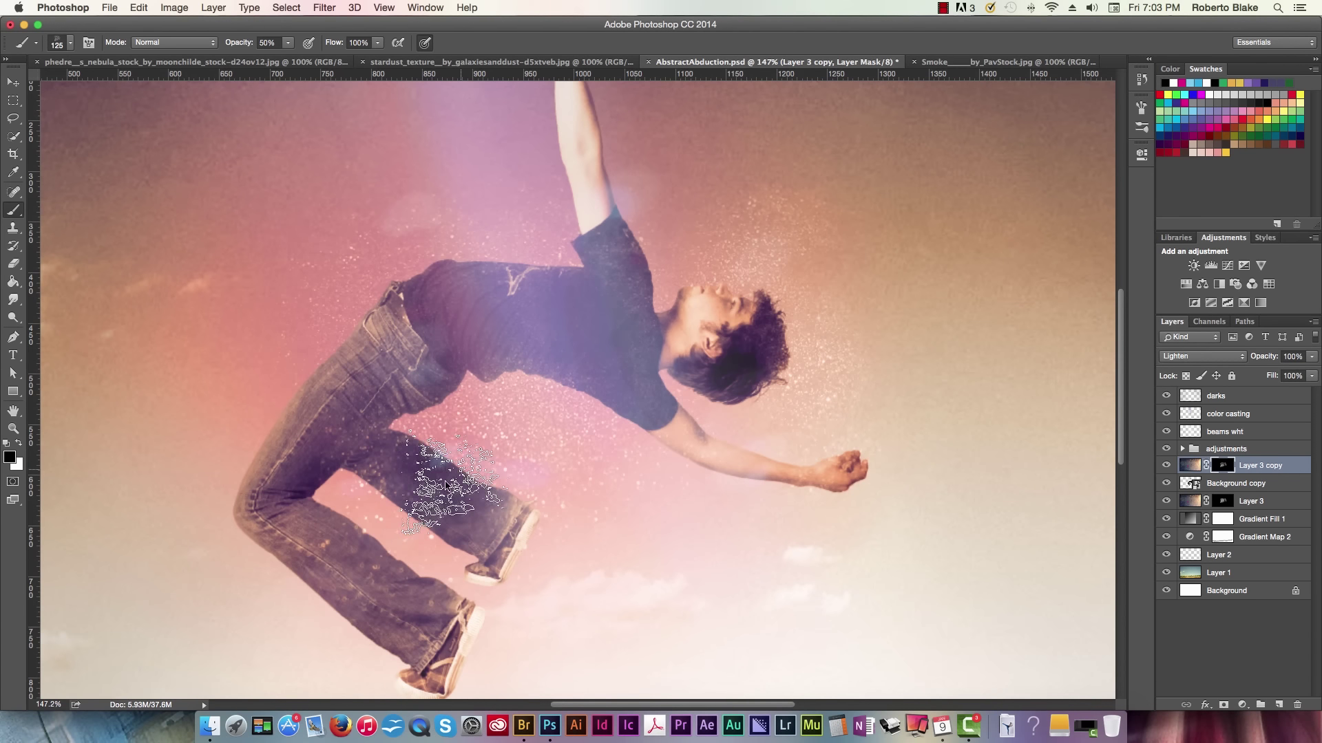
{"action": "mouse_move", "coordinate": [556, 332]}
{"action": "left_mouse_down"}
{"action": "mouse_move", "coordinate": [528, 384]}
{"action": "mouse_move", "coordinate": [529, 365]}
{"action": "mouse_move", "coordinate": [671, 353]}
{"action": "left_mouse_up"}
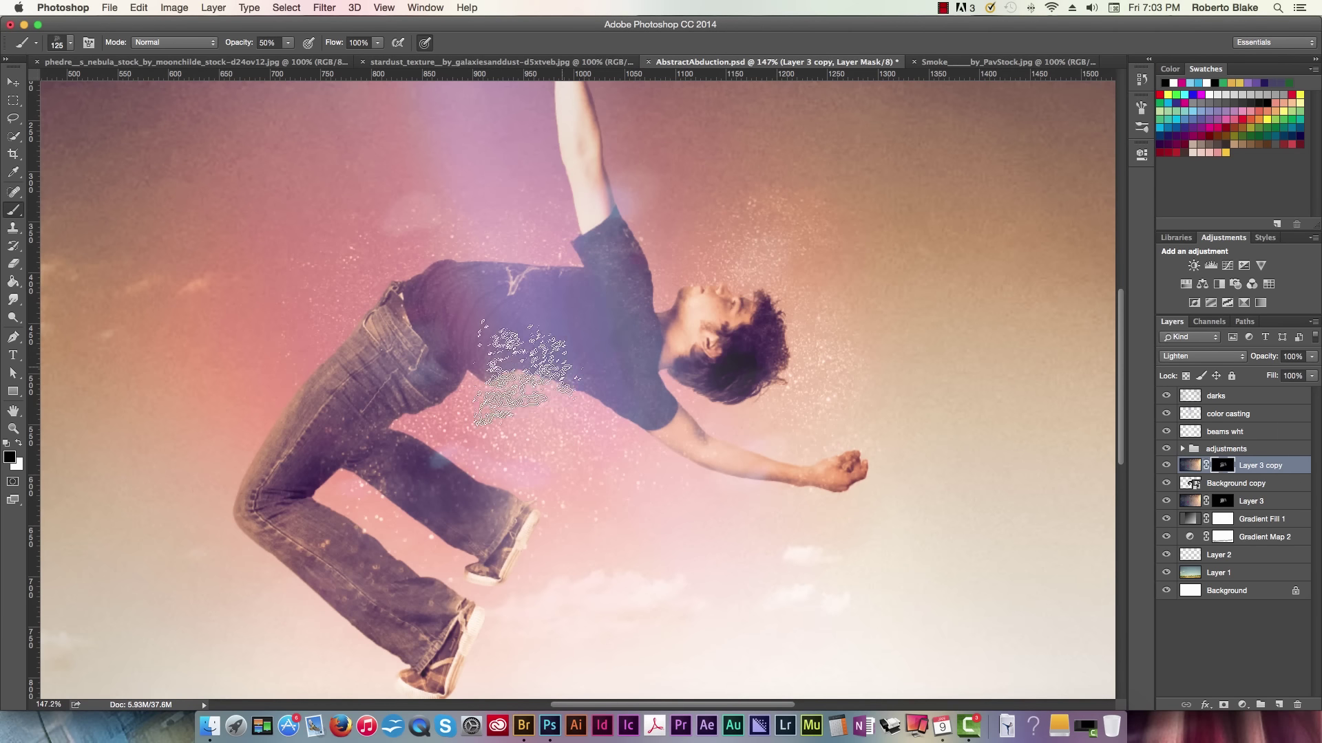
{"action": "key", "text": "space"}
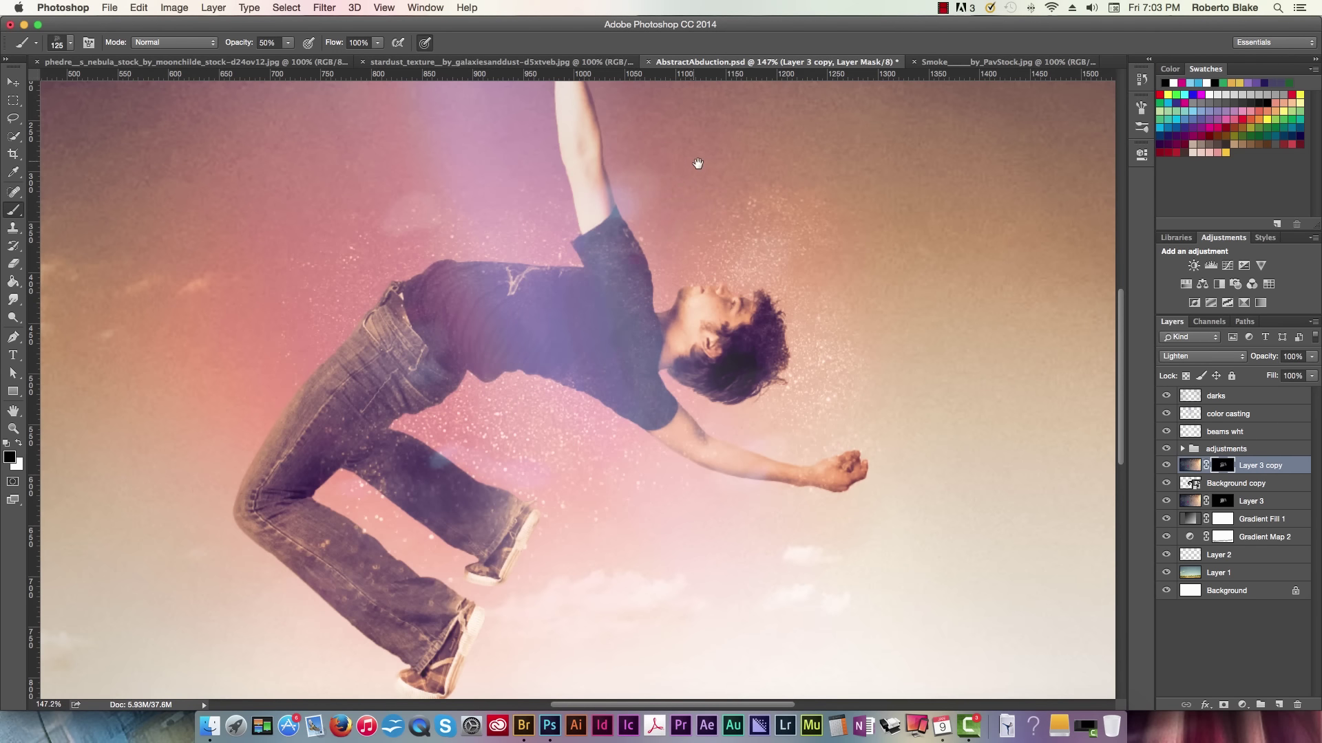
{"action": "mouse_move", "coordinate": [697, 163]}
{"action": "left_mouse_down"}
{"action": "mouse_move", "coordinate": [705, 316]}
{"action": "mouse_move", "coordinate": [722, 280]}
{"action": "left_mouse_up"}
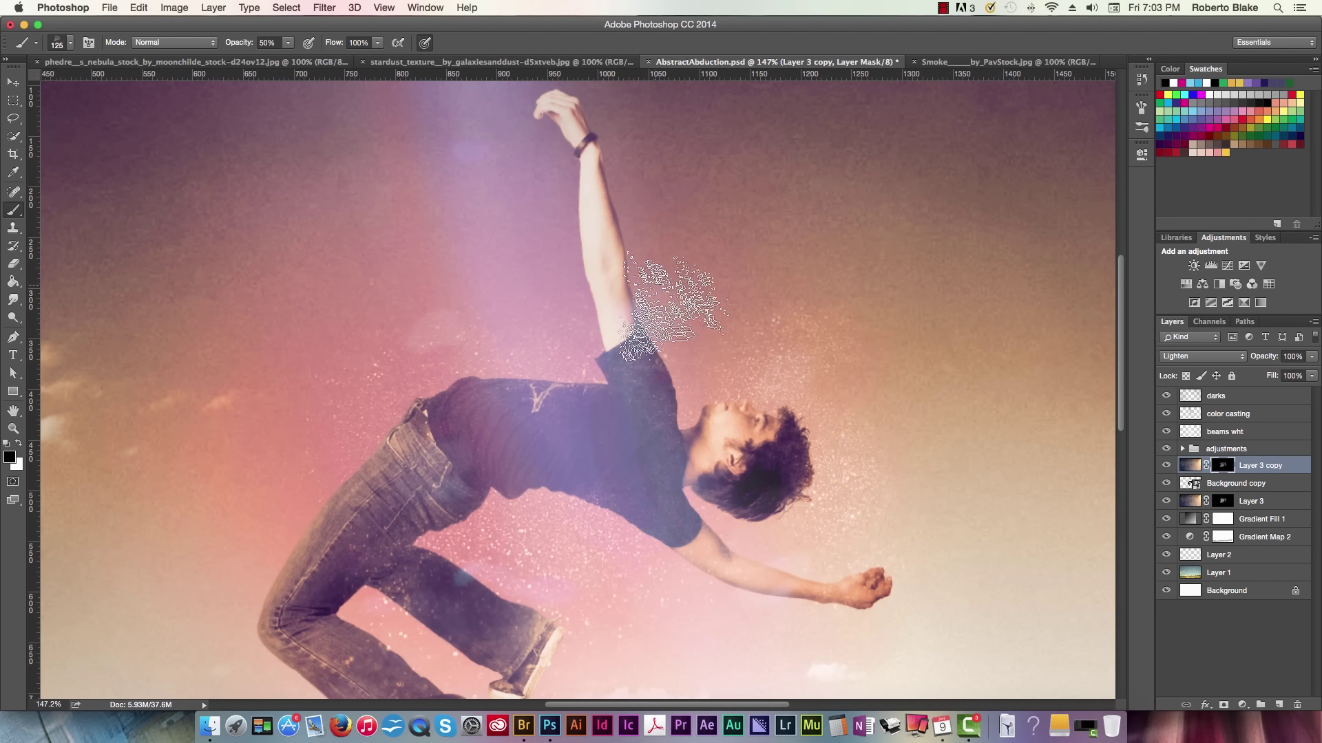
Add a new empty layer directly above Background copy and switch to the Clone Stamp tool
{"action": "left_click", "coordinate": [1253, 485]}
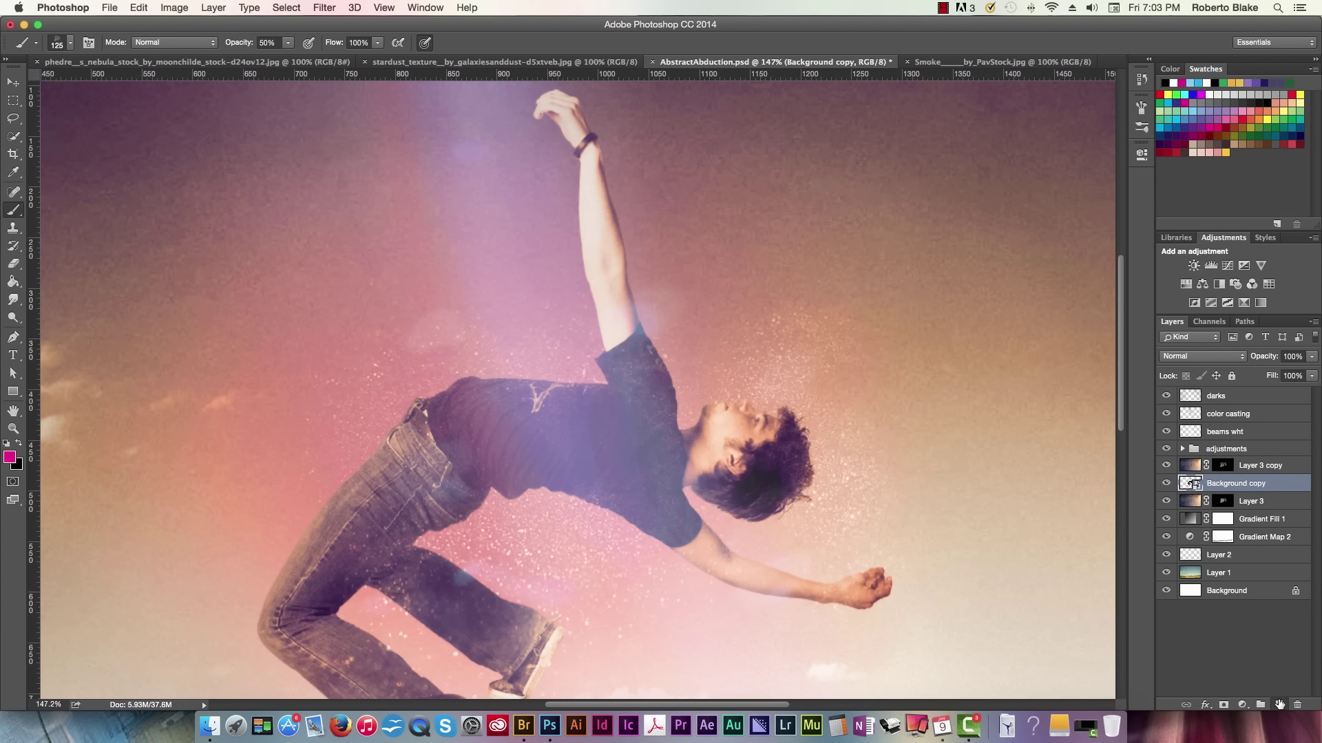
{"action": "left_click", "coordinate": [1277, 706]}
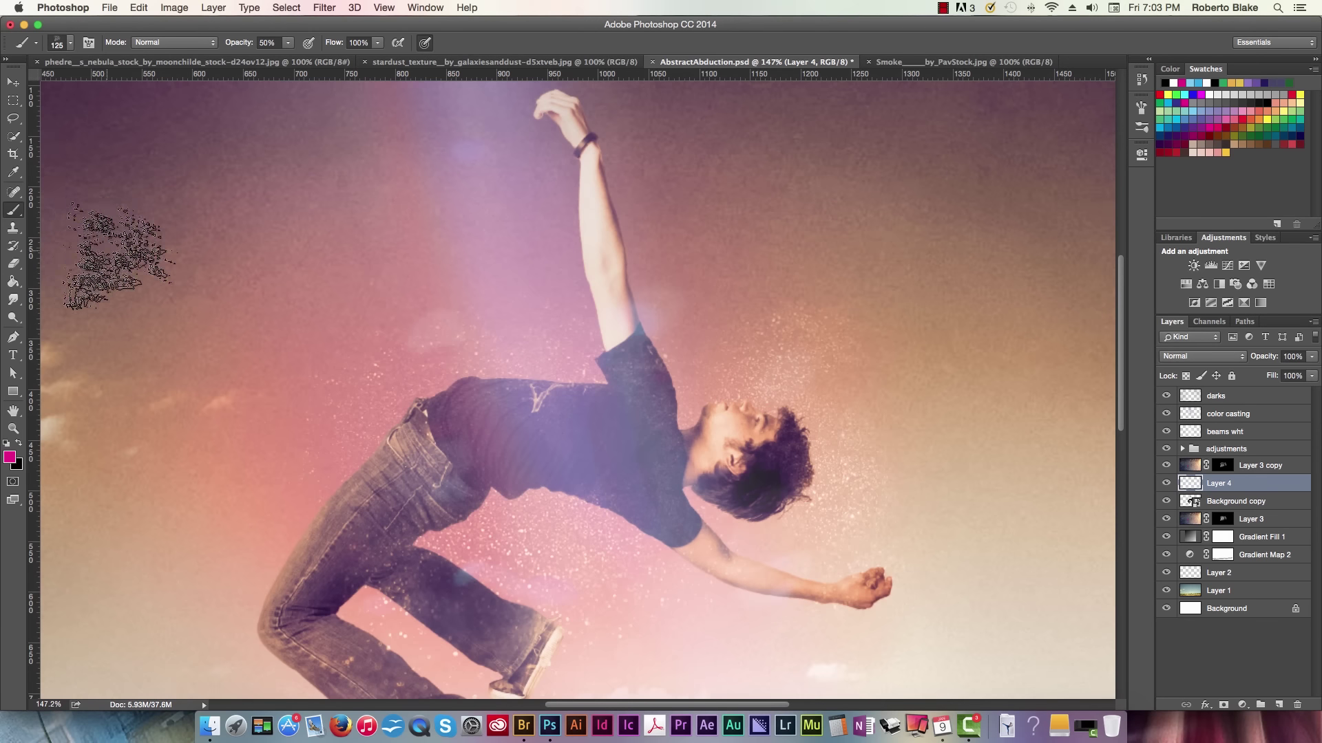
{"action": "left_click", "coordinate": [17, 231]}
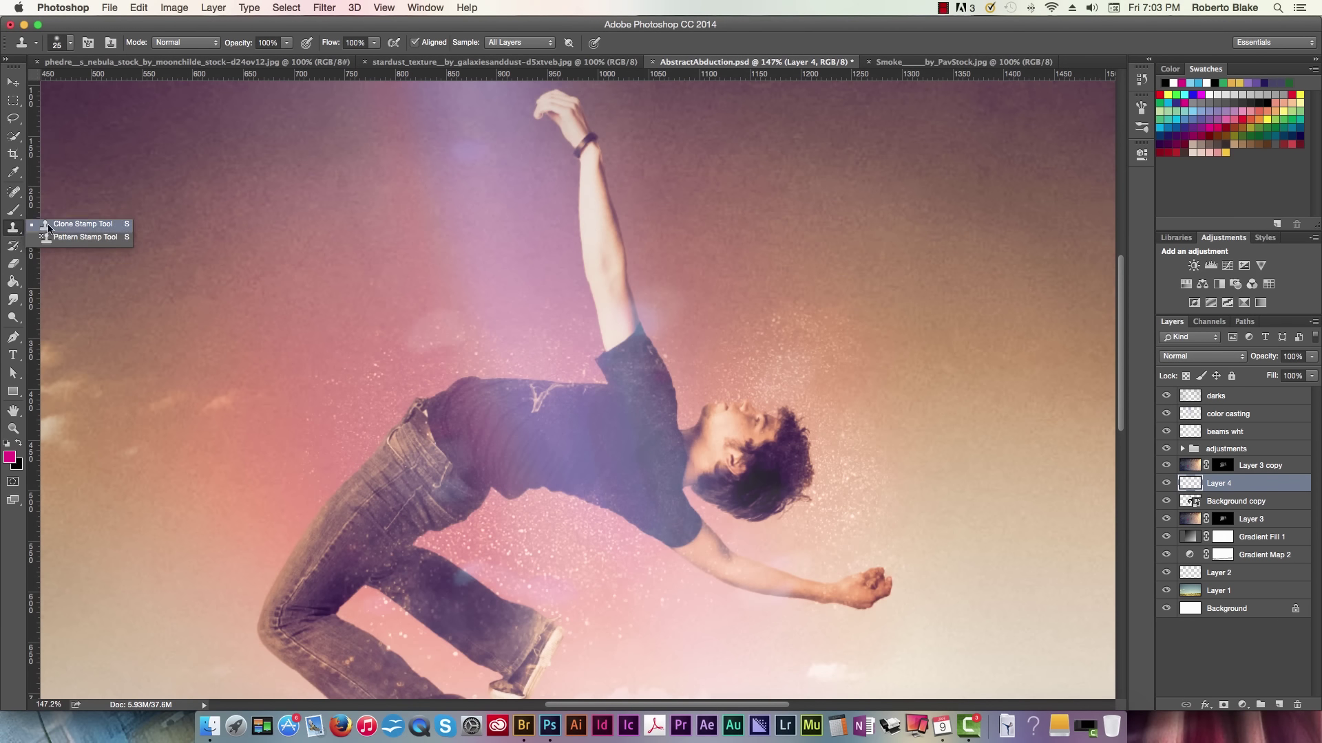
{"action": "left_click", "coordinate": [75, 224]}
Choose the 600 px splatter brush for the Clone Stamp and reduce it to 80 px
{"action": "left_click", "coordinate": [71, 43]}
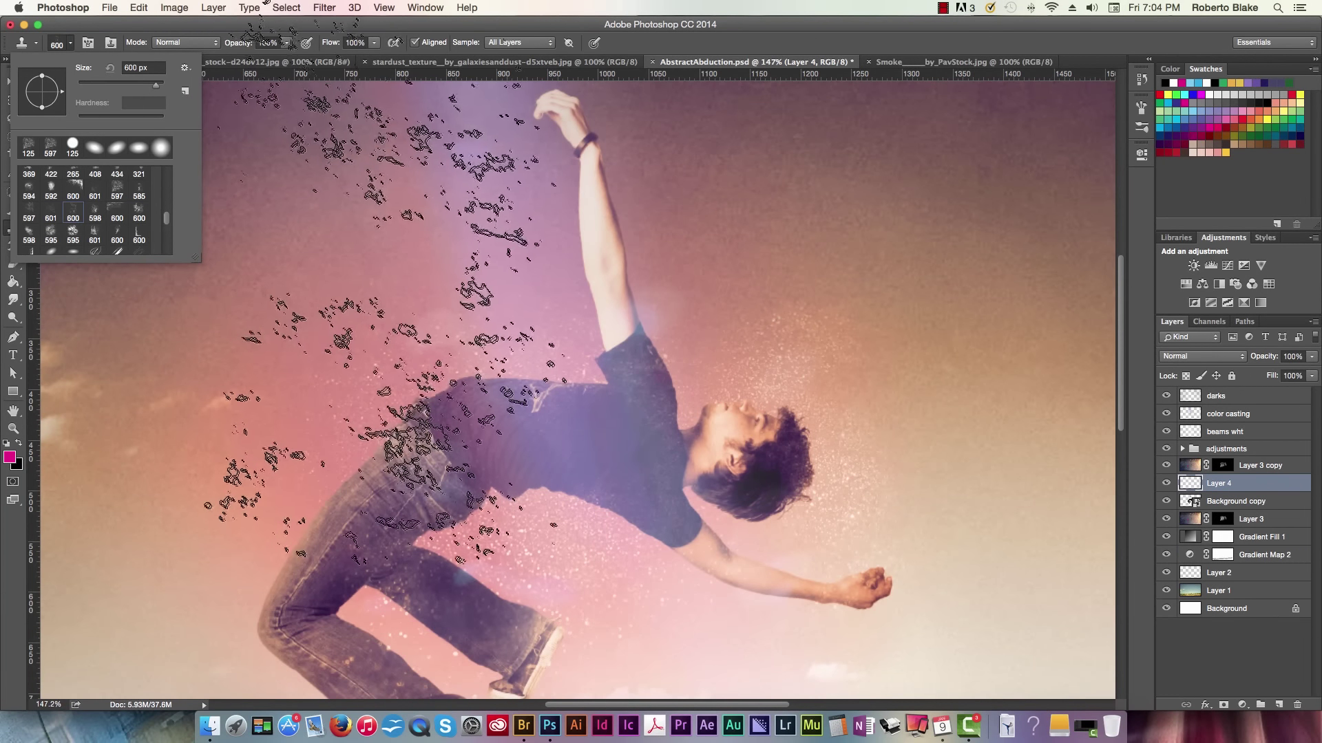
{"action": "left_click", "coordinate": [740, 39]}
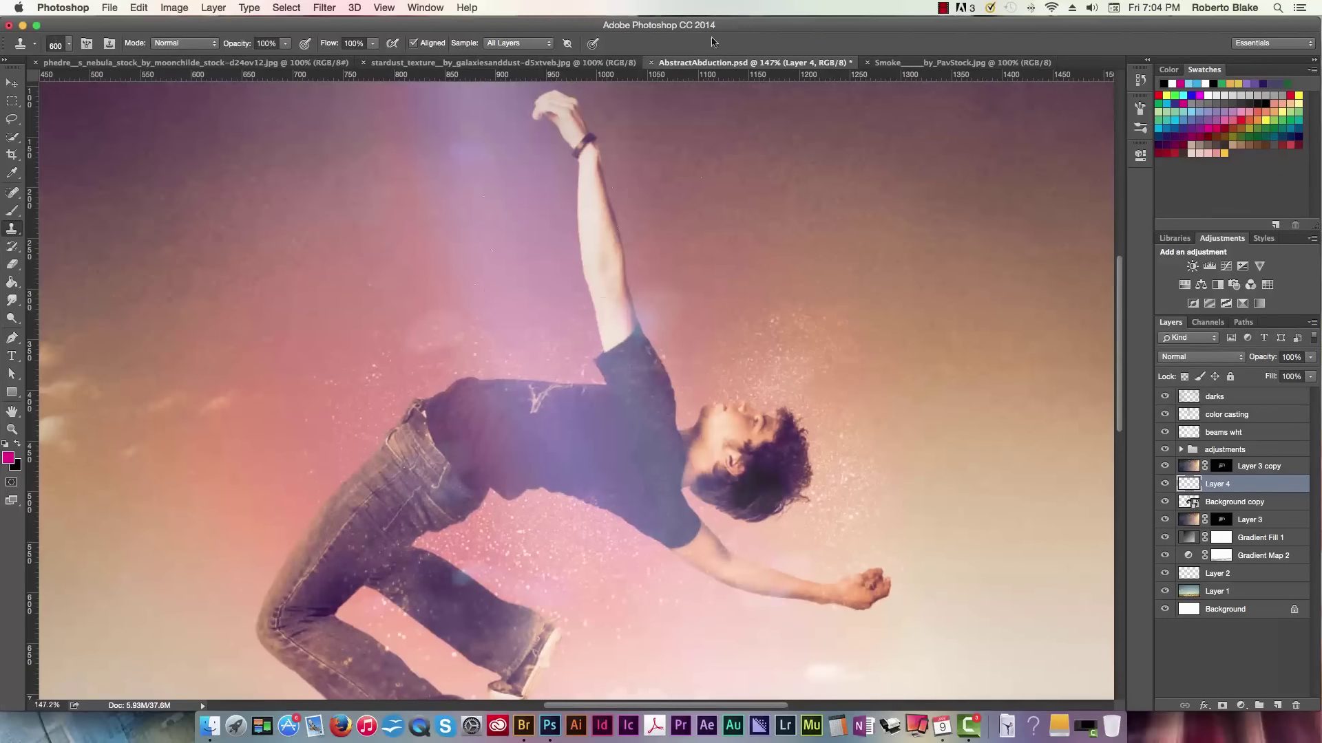
{"action": "key", "text": "bracketleft"}
{"action": "key", "text": "bracketleft"}
{"action": "key", "text": "bracketleft"}
{"action": "key", "text": "bracketleft"}
{"action": "key", "text": "bracketleft"}
{"action": "key", "text": "bracketleft"}
{"action": "key", "text": "bracketleft"}
{"action": "key", "text": "bracketleft"}
Choose the 597 px splatter brush for the Clone Stamp and reduce it to 200 px
{"action": "left_click", "coordinate": [69, 44]}
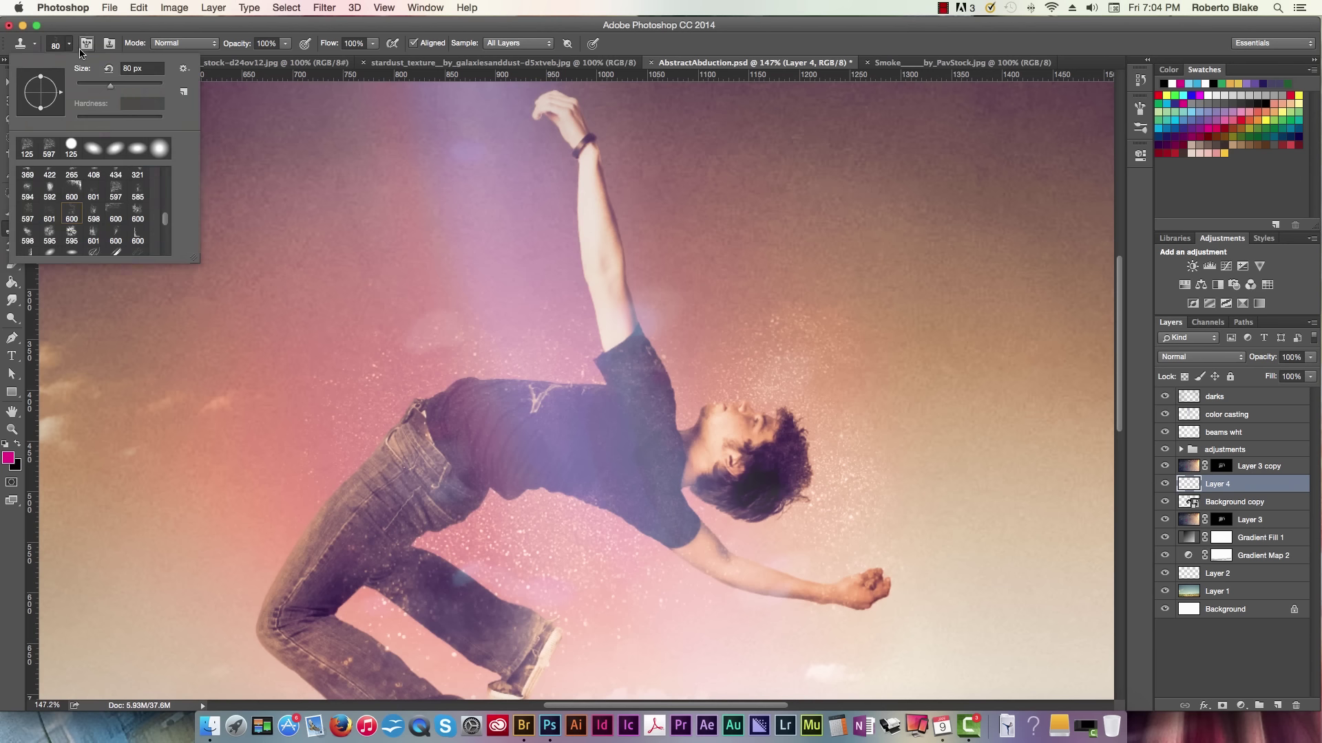
{"action": "left_click", "coordinate": [27, 212]}
{"action": "scroll", "coordinate": [167, 219], "scroll_direction": "down", "scroll_amount": 10}
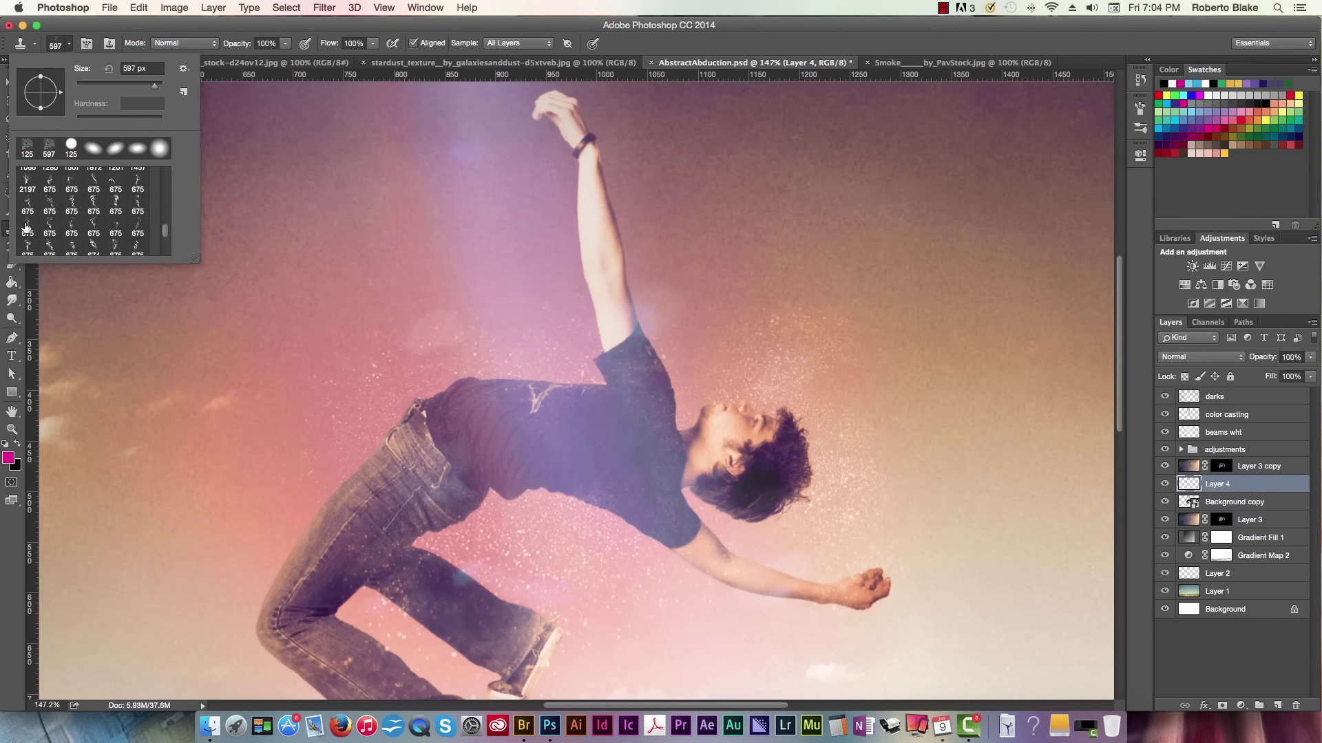
{"action": "left_click", "coordinate": [26, 227]}
{"action": "scroll", "coordinate": [165, 226], "scroll_direction": "up", "scroll_amount": 3}
{"action": "scroll", "coordinate": [114, 221], "scroll_direction": "up", "scroll_amount": 1}
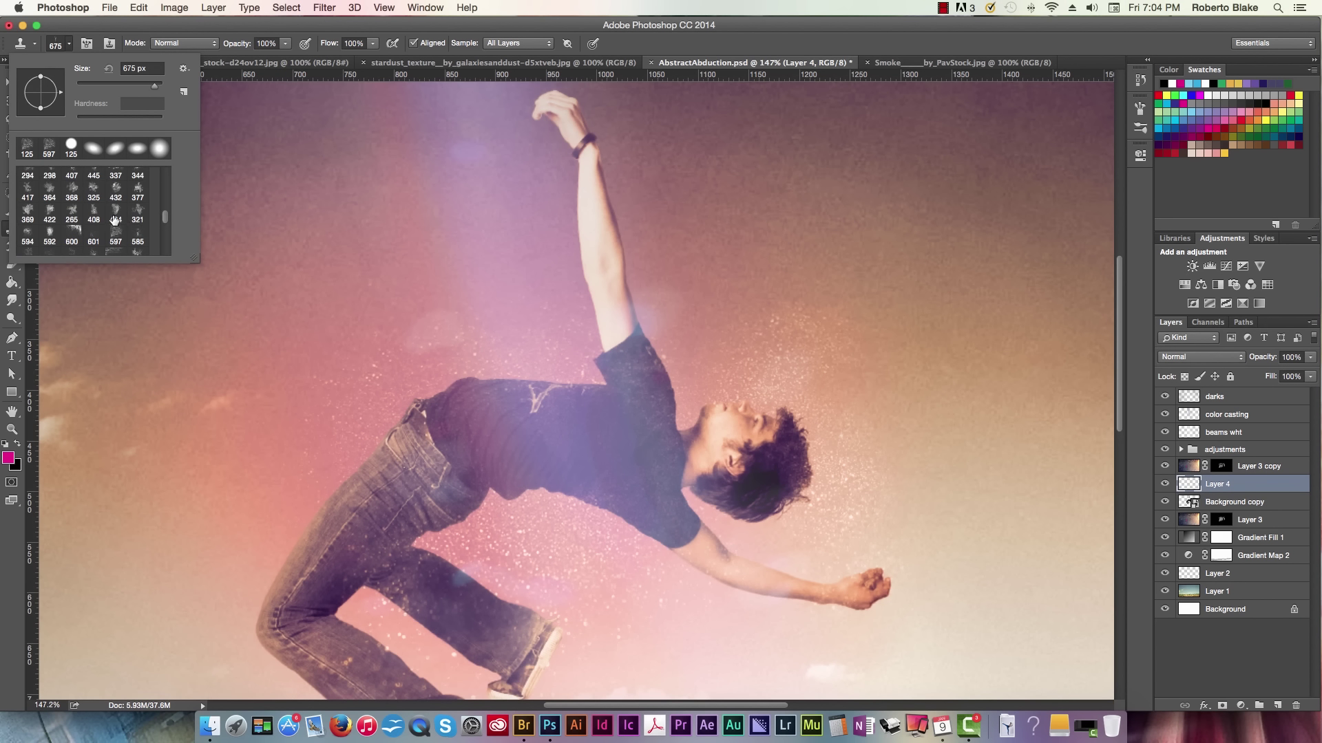
{"action": "left_click", "coordinate": [147, 211]}
{"action": "scroll", "coordinate": [24, 253], "scroll_direction": "down", "scroll_amount": 1}
{"action": "left_click", "coordinate": [26, 248]}
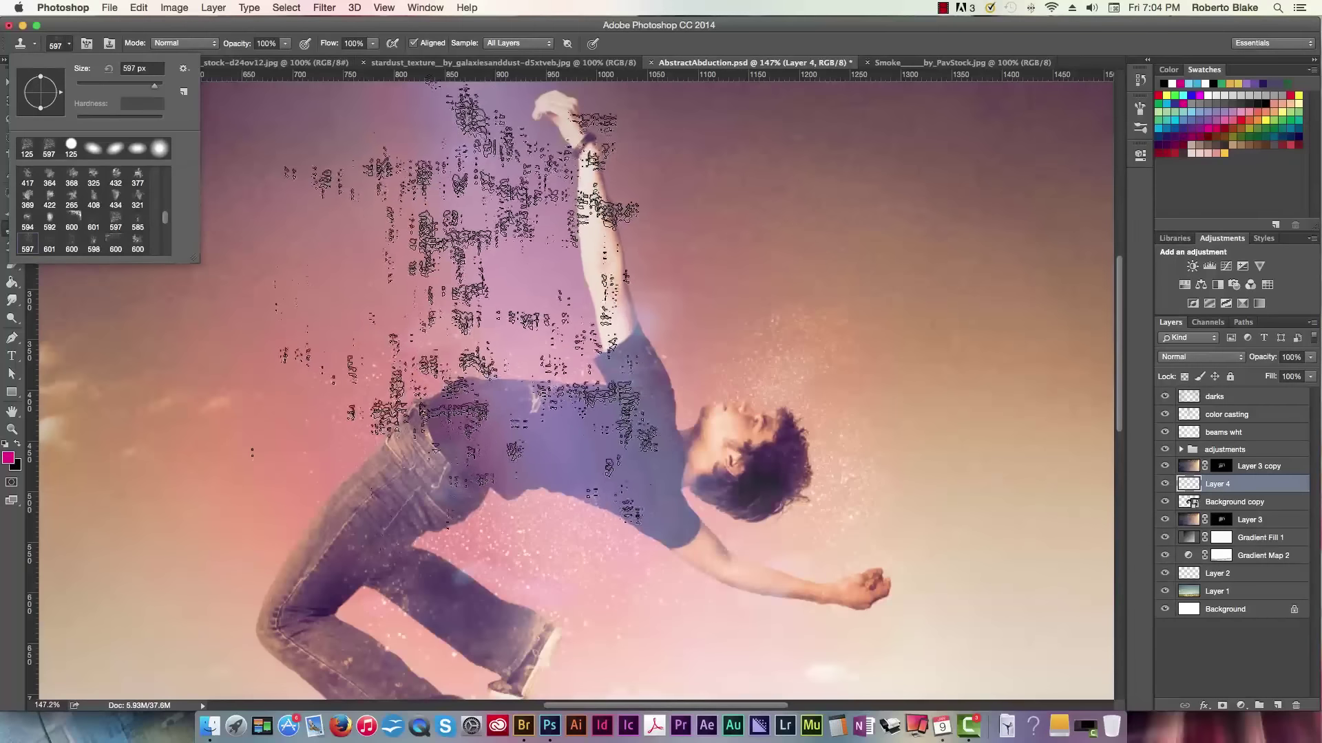
{"action": "left_click", "coordinate": [761, 112]}
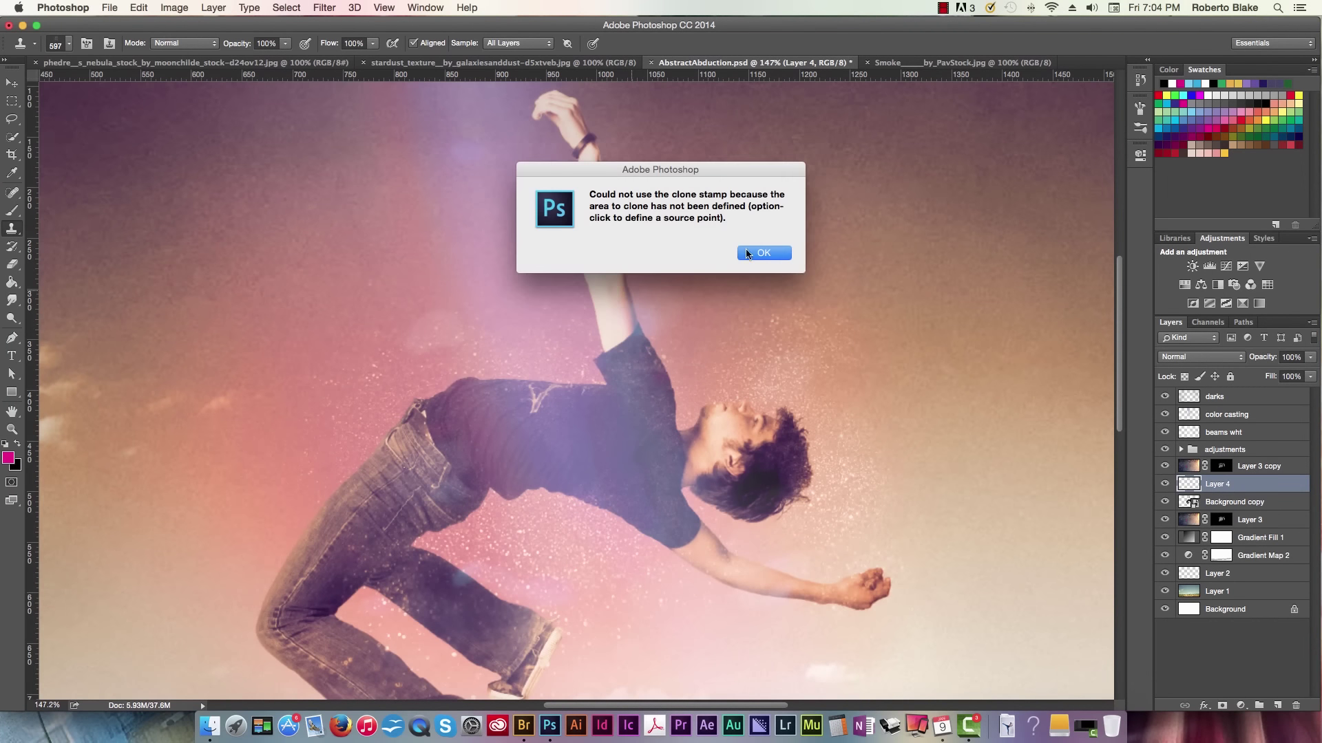
{"action": "left_click", "coordinate": [748, 252]}
{"action": "key", "text": "bracketleft"}
{"action": "key", "text": "bracketleft"}
{"action": "key", "text": "bracketleft"}
{"action": "key", "text": "bracketleft"}
{"action": "key", "text": "bracketleft"}
{"action": "key", "text": "bracketleft"}
{"action": "key", "text": "bracketleft"}
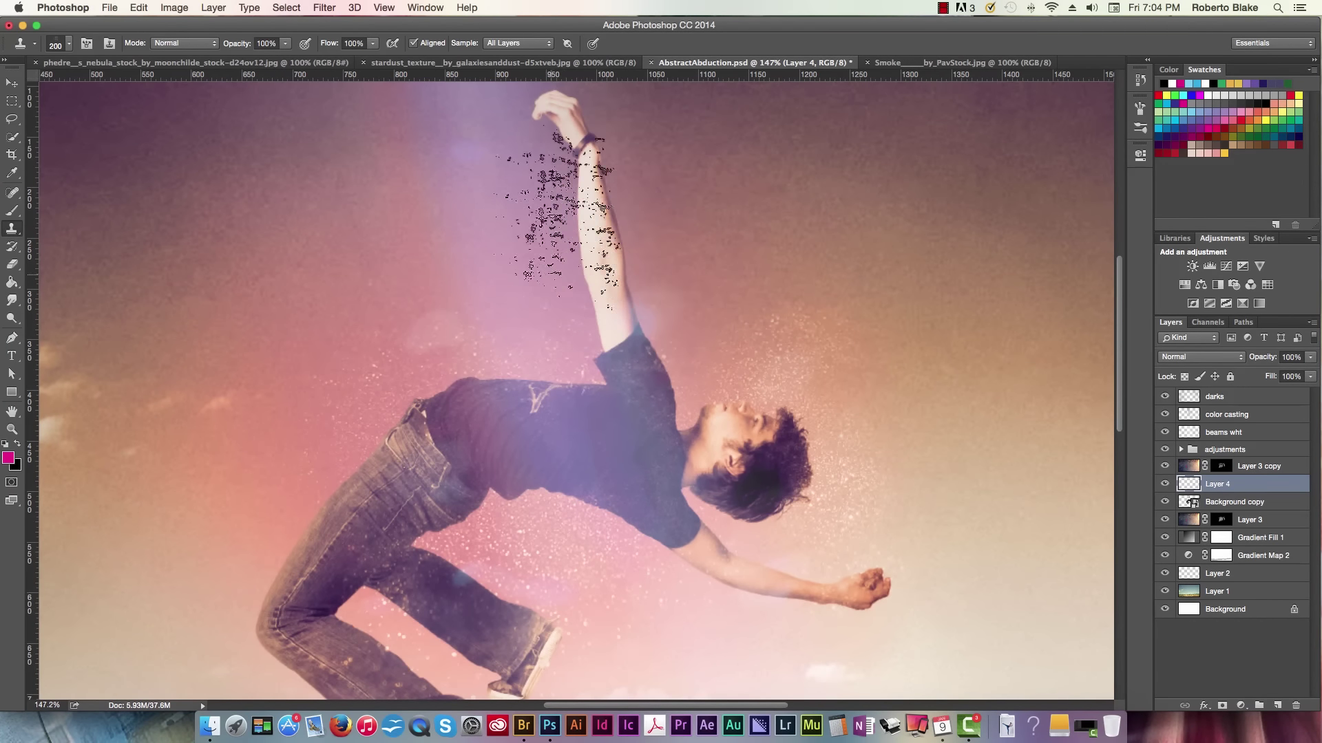
Set the Clone Stamp to sample Current & Below and reduce its brush to 100 px
{"action": "key", "text": "c"}
{"action": "key", "text": "c"}
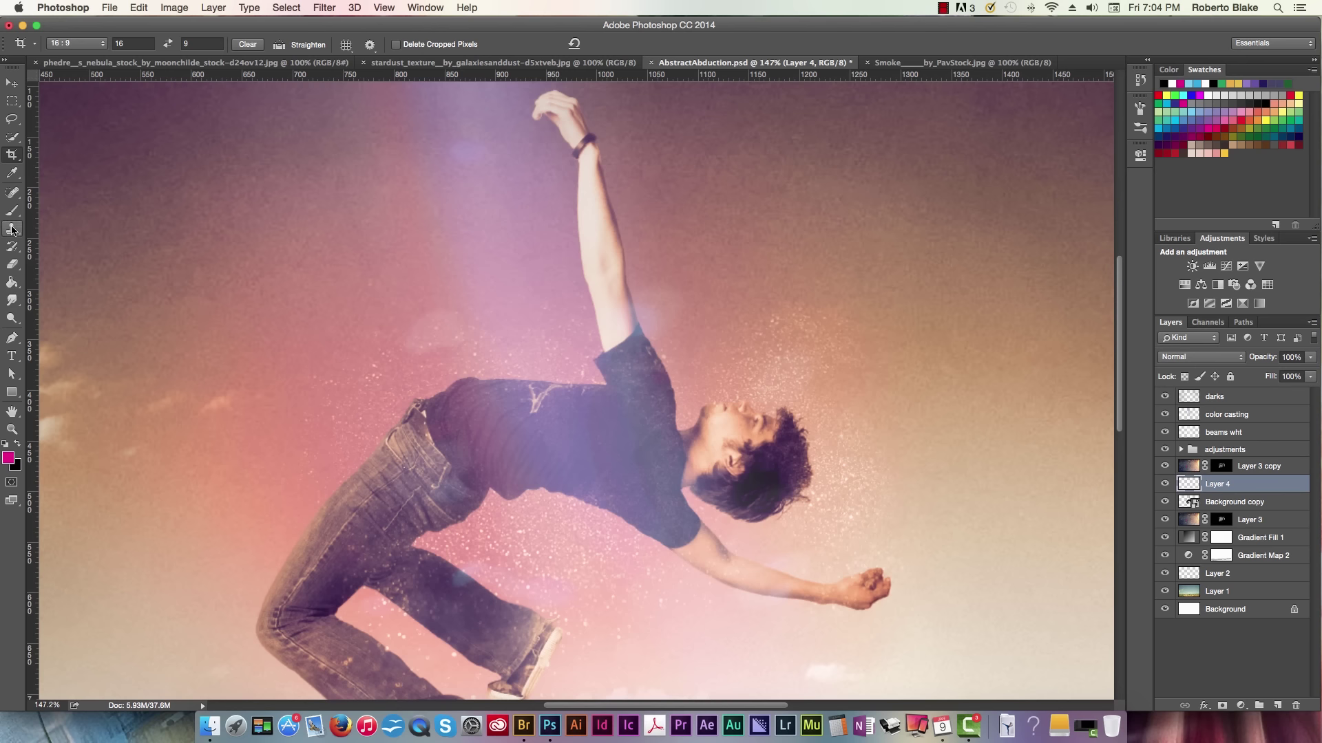
{"action": "left_click", "coordinate": [12, 229]}
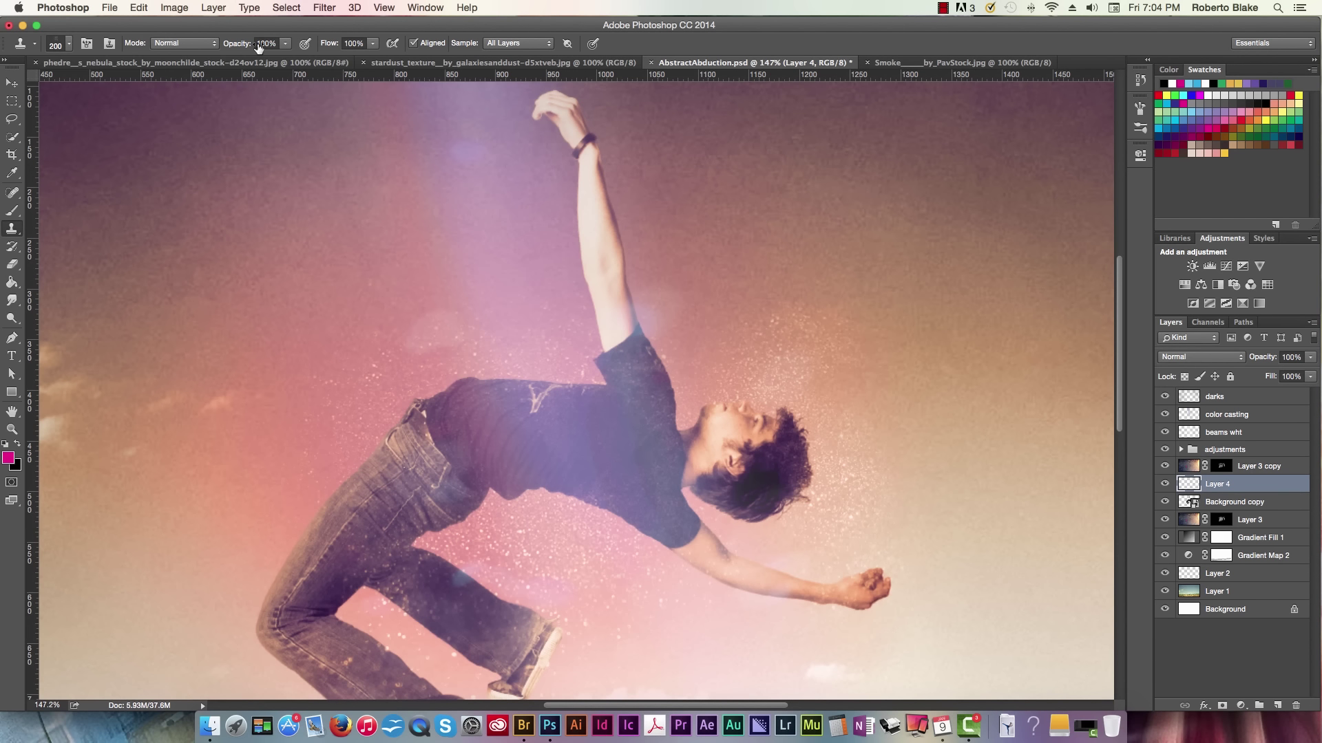
{"action": "left_click", "coordinate": [532, 43]}
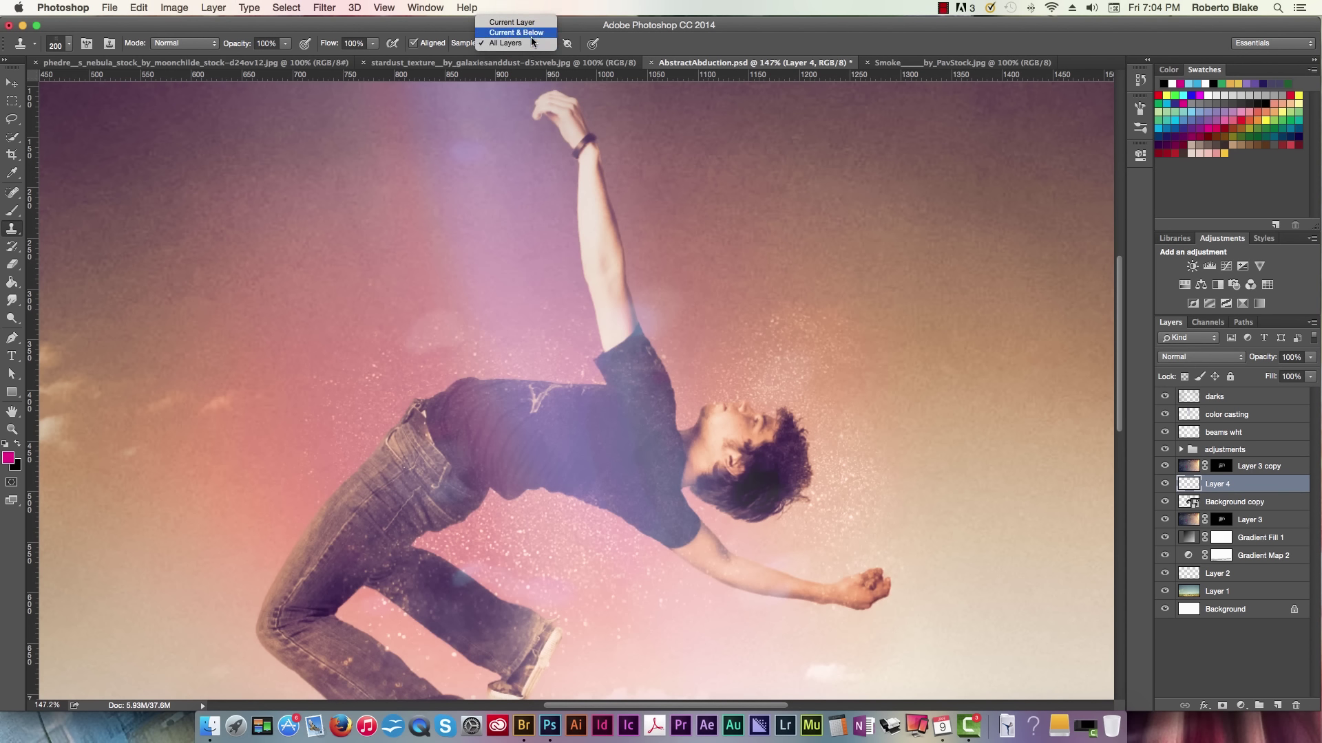
{"action": "left_click", "coordinate": [535, 35]}
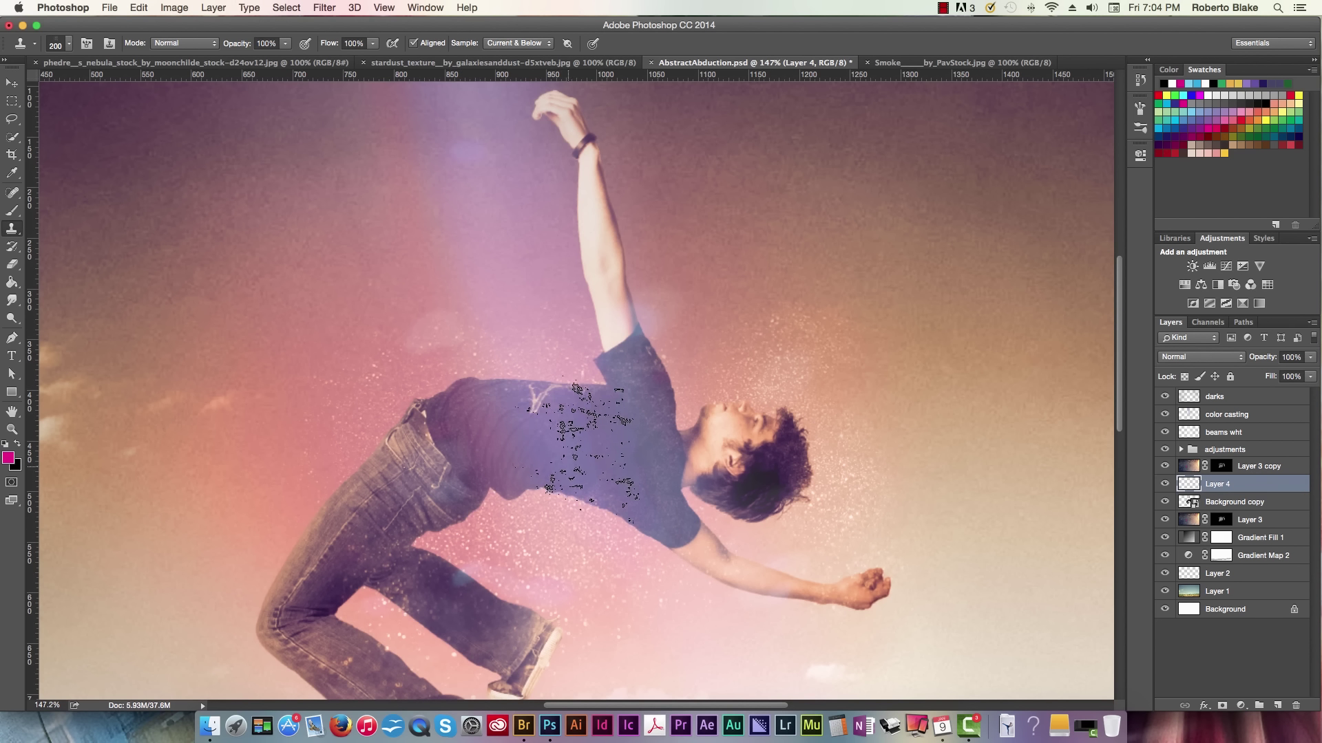
{"action": "key", "text": "bracketleft"}
{"action": "key", "text": "bracketleft"}
{"action": "key", "text": "bracketleft"}
{"action": "key", "text": "bracketleft"}
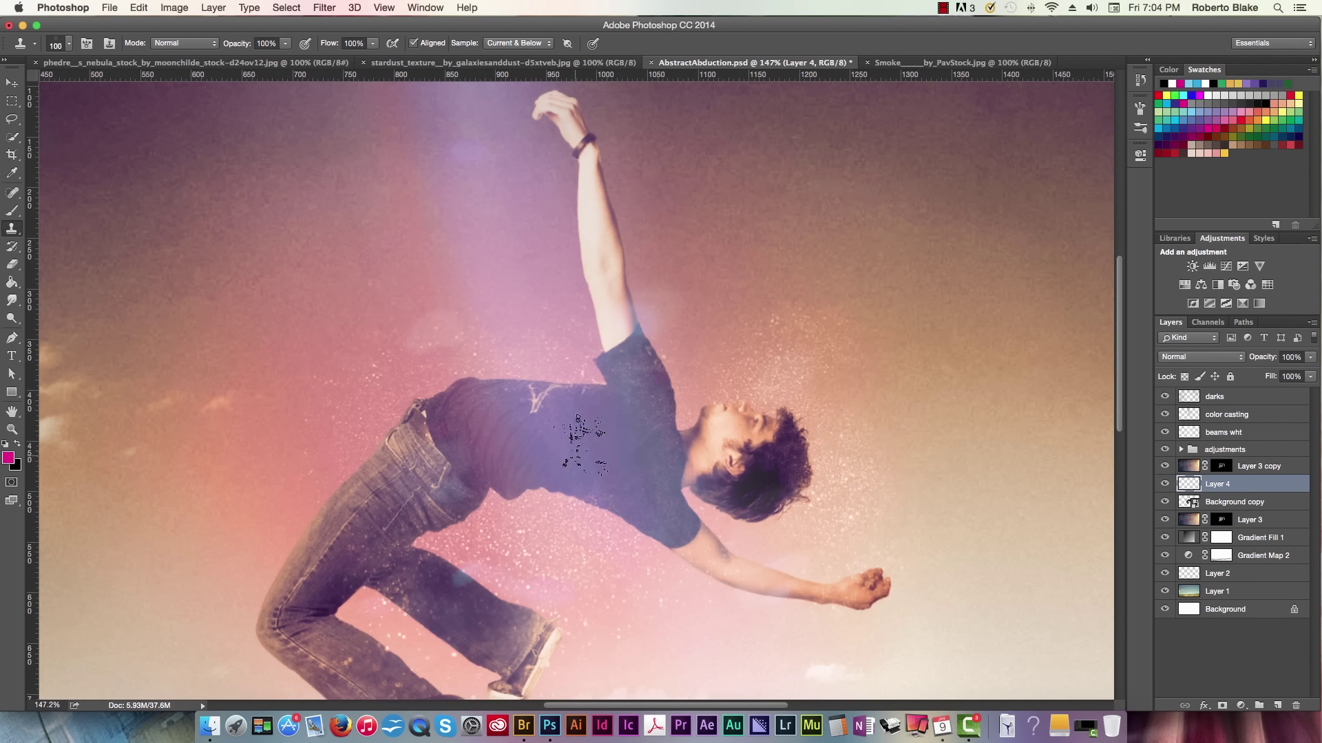
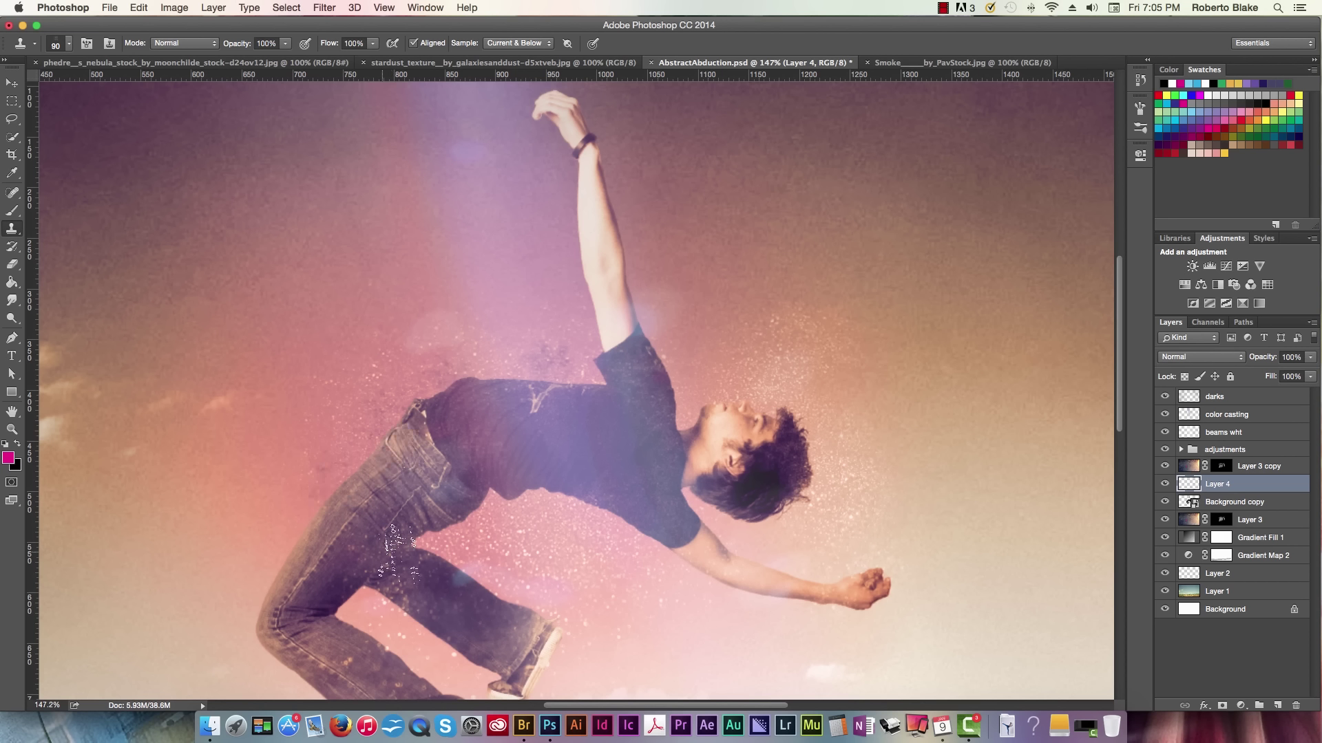
Clone denim splatters along the back of the thigh and the inner edge of the far leg on Layer 4
{"action": "left_click", "coordinate": [382, 558]}
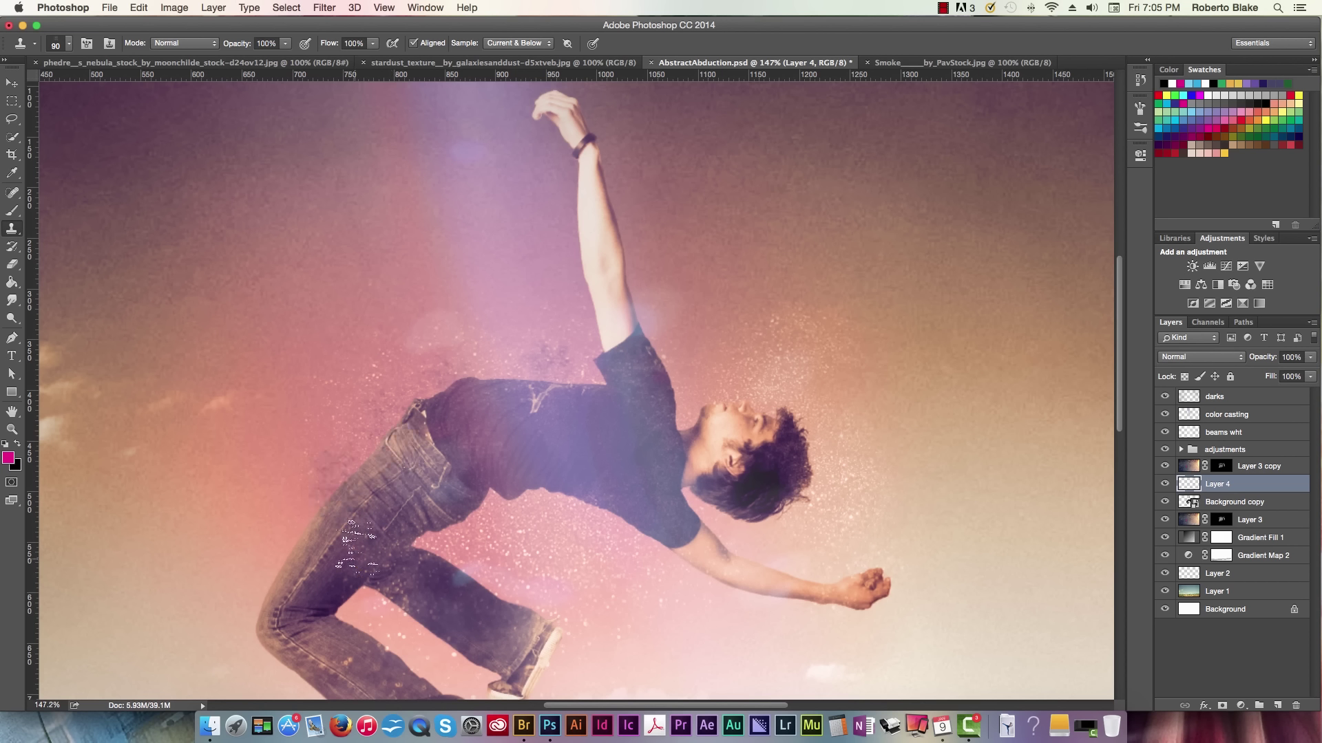
{"action": "left_click_drag", "start_coordinate": [289, 548], "coordinate": [334, 570]}
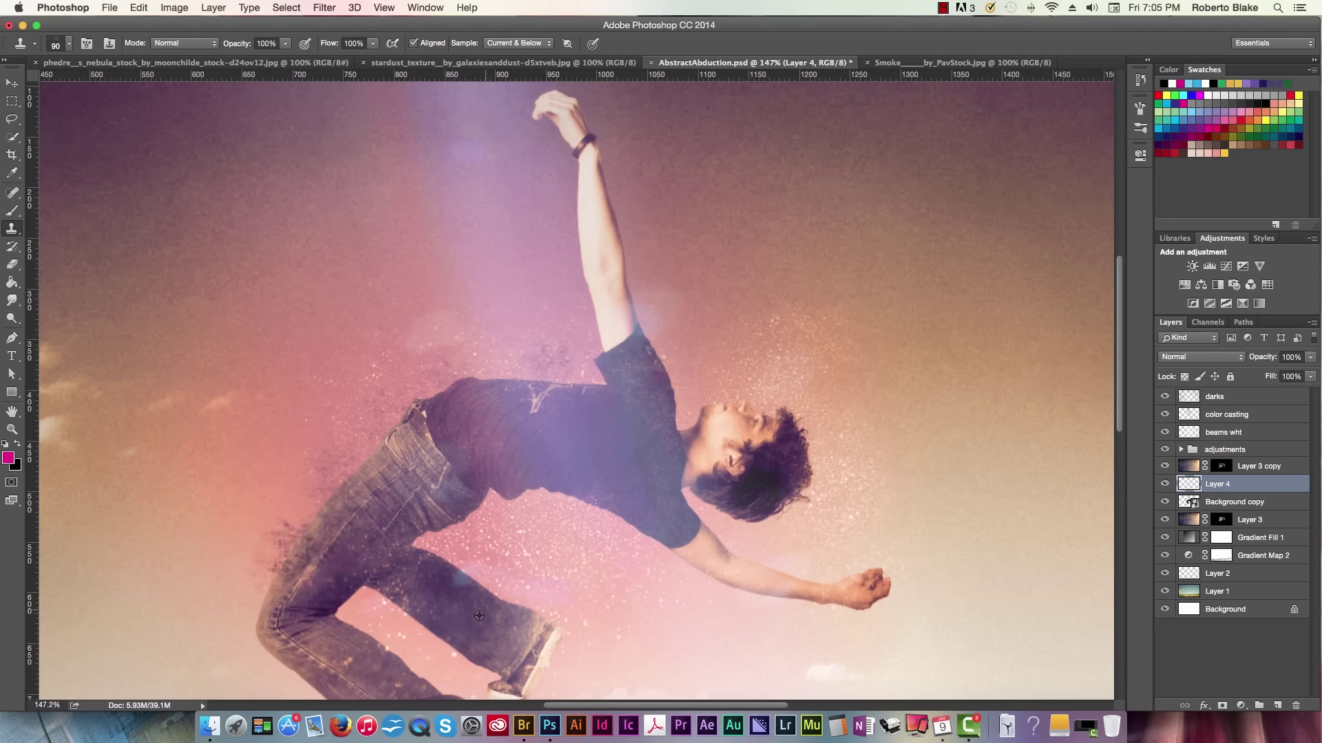
{"action": "left_click_drag", "start_coordinate": [492, 585], "coordinate": [454, 575]}
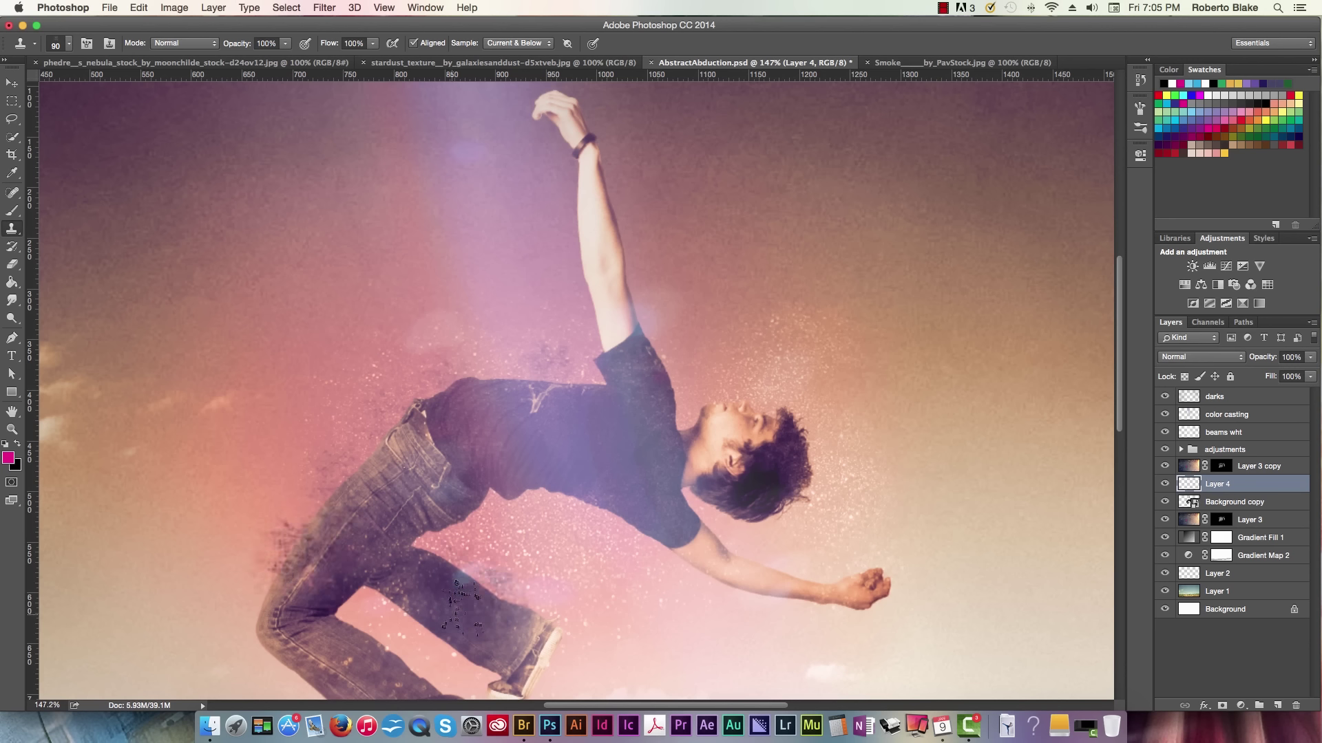
Clone splatters off the lower legs and around both shoes with the Clone Stamp
{"action": "scroll", "coordinate": [457, 371], "scroll_direction": "down", "scroll_amount": 5}
{"action": "scroll", "coordinate": [458, 371], "scroll_direction": "left", "scroll_amount": 2}
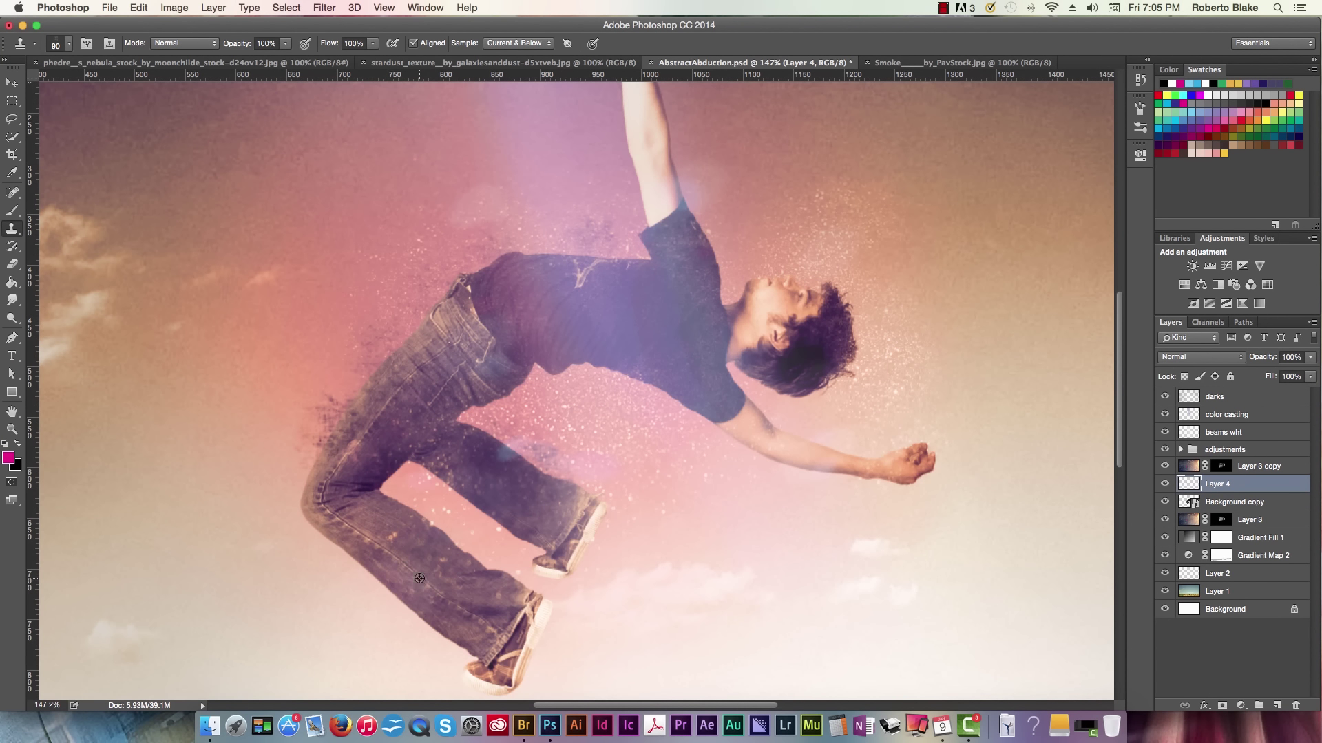
{"action": "mouse_move", "coordinate": [361, 601]}
{"action": "left_mouse_down"}
{"action": "mouse_move", "coordinate": [355, 623]}
{"action": "mouse_move", "coordinate": [384, 592]}
{"action": "left_mouse_up"}
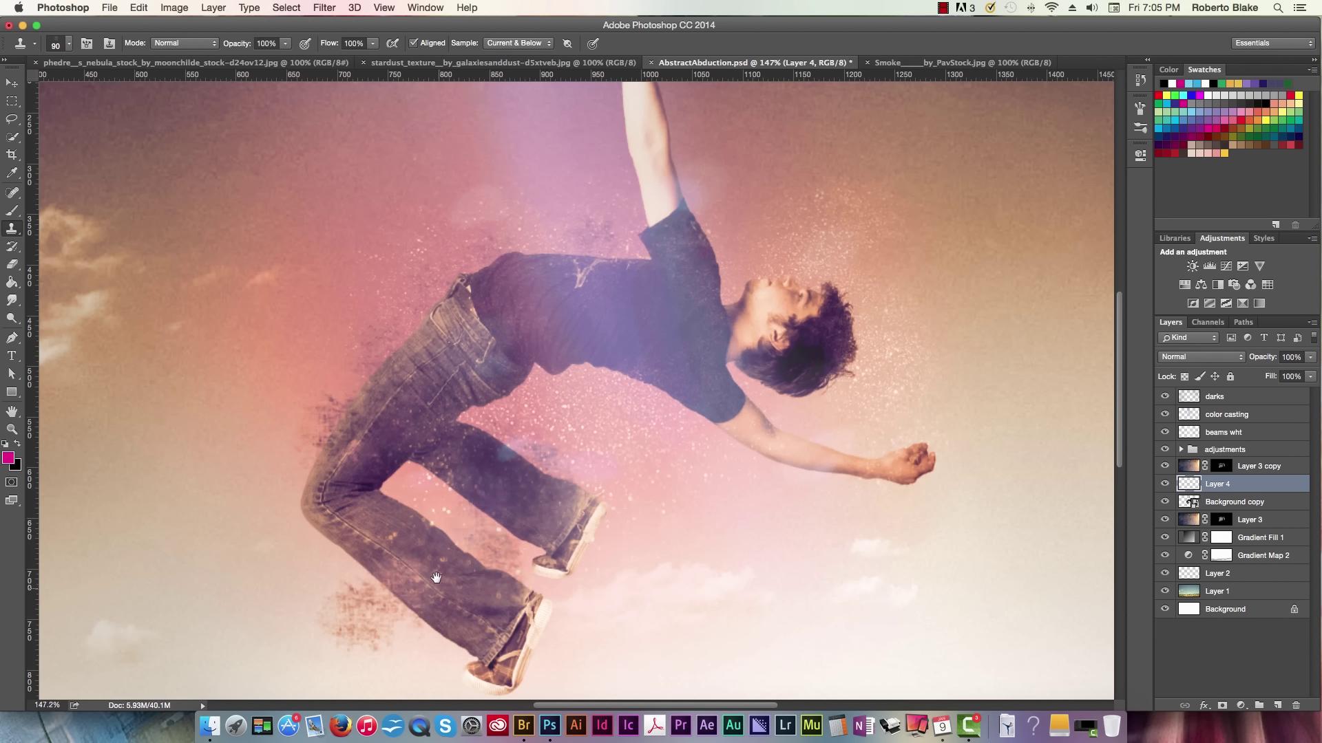
{"action": "left_click_drag", "start_coordinate": [436, 577], "coordinate": [428, 495]}
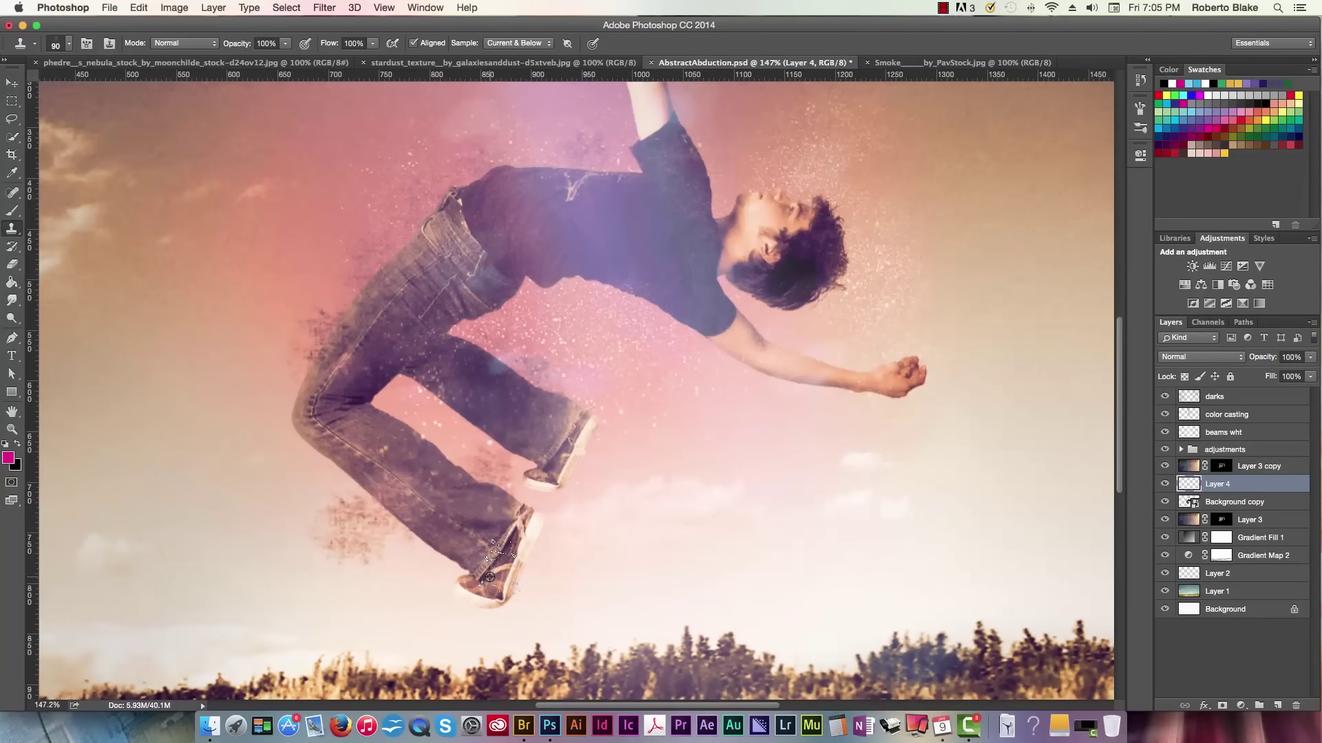
{"action": "mouse_move", "coordinate": [526, 571]}
{"action": "left_mouse_down"}
{"action": "mouse_move", "coordinate": [468, 599]}
{"action": "mouse_move", "coordinate": [480, 574]}
{"action": "left_mouse_up"}
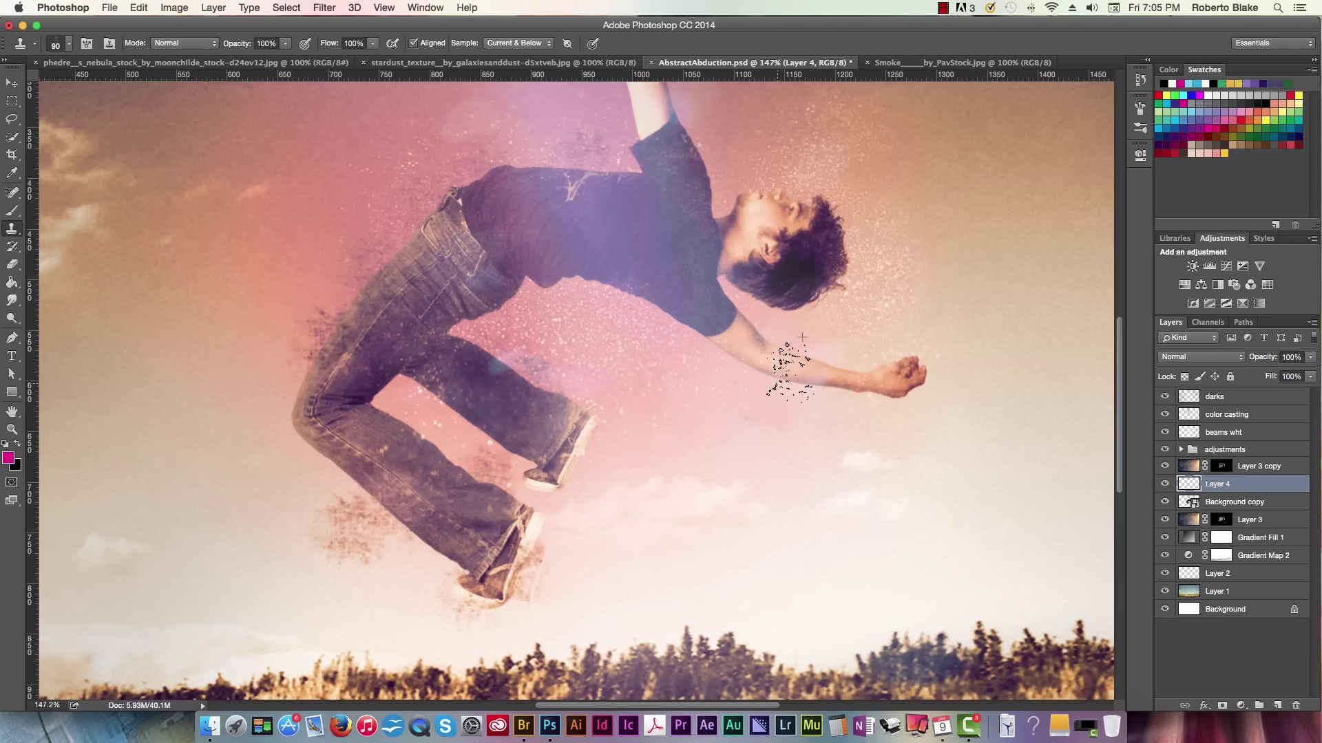
Clone skin splatters beside the outstretched arm and hair splatters along the back of the head
{"action": "left_click", "coordinate": [799, 347]}
{"action": "left_click_drag", "start_coordinate": [712, 313], "coordinate": [685, 353]}
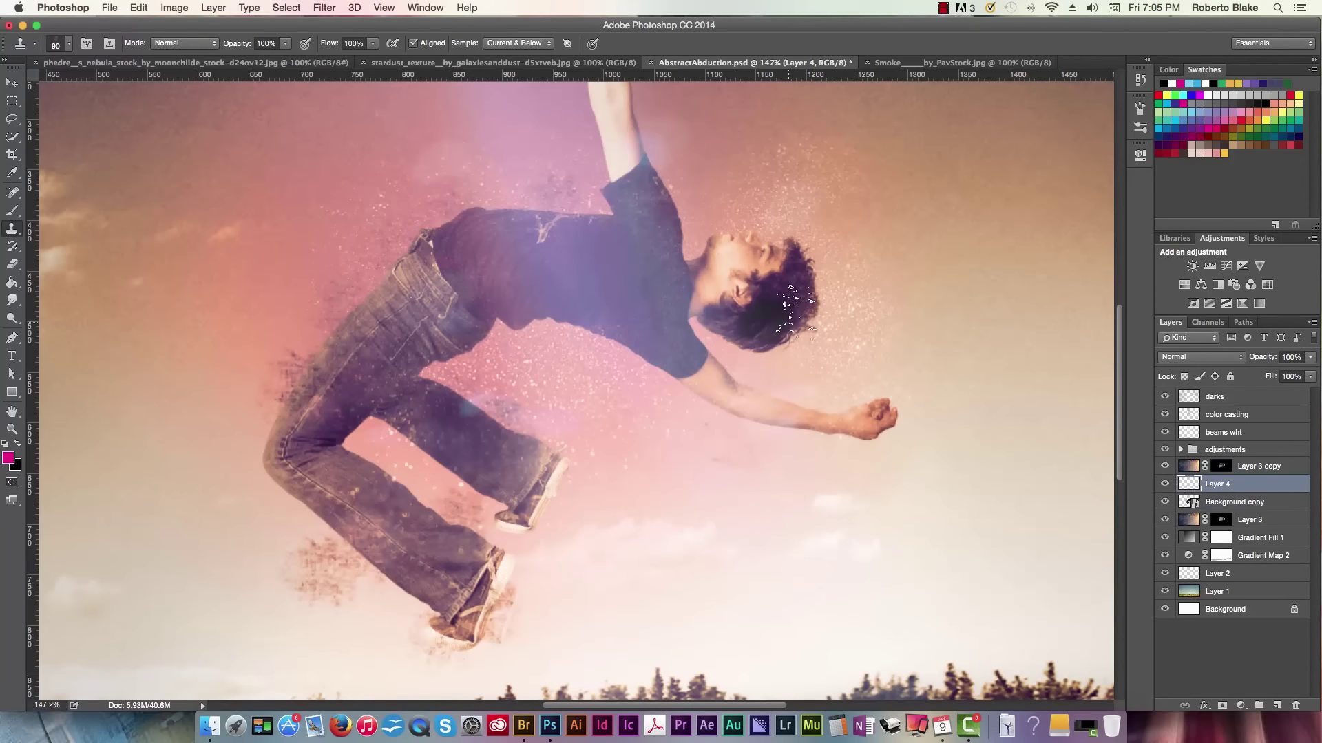
{"action": "left_click", "coordinate": [777, 319], "text": "alt"}
{"action": "mouse_move", "coordinate": [812, 318]}
{"action": "left_mouse_down"}
{"action": "mouse_move", "coordinate": [828, 340]}
{"action": "mouse_move", "coordinate": [803, 362]}
{"action": "left_mouse_up"}
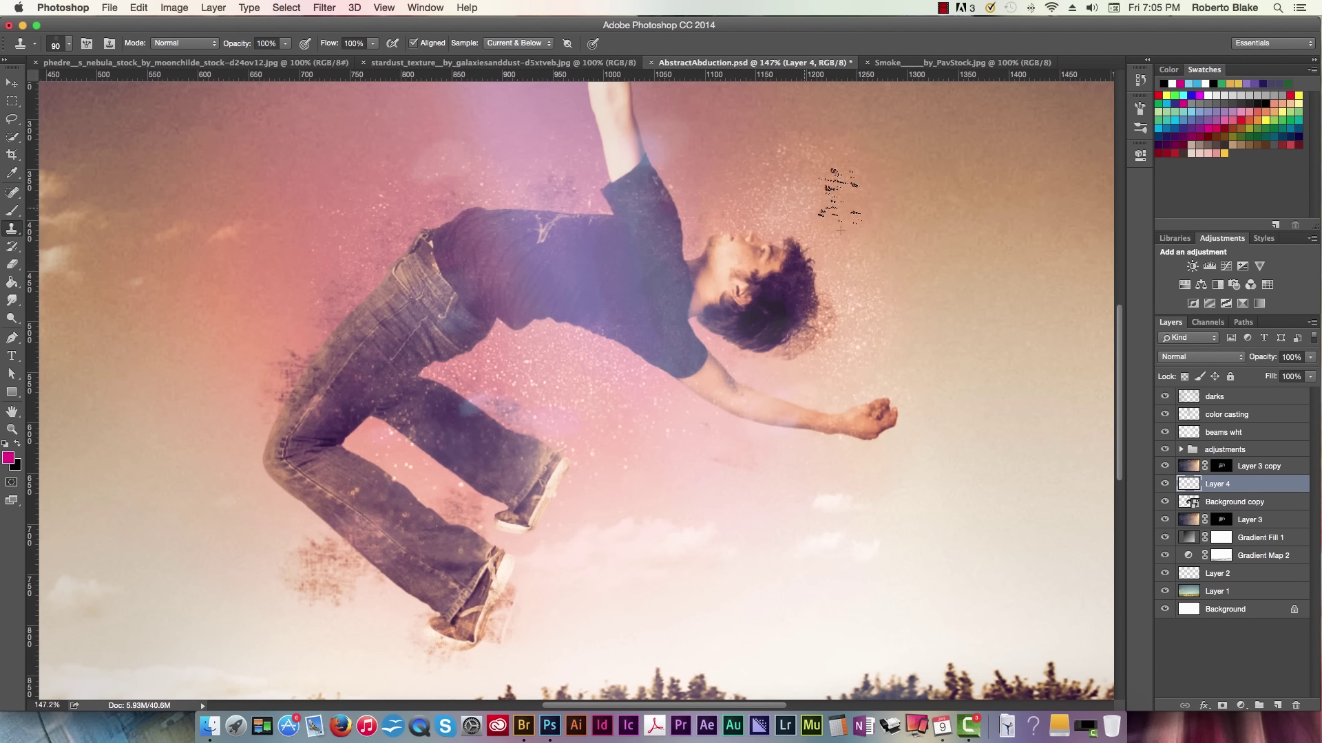
Try cloning splatters around the shoulder of the raised arm, and undo those strokes
{"action": "left_click_drag", "start_coordinate": [562, 249], "coordinate": [550, 446]}
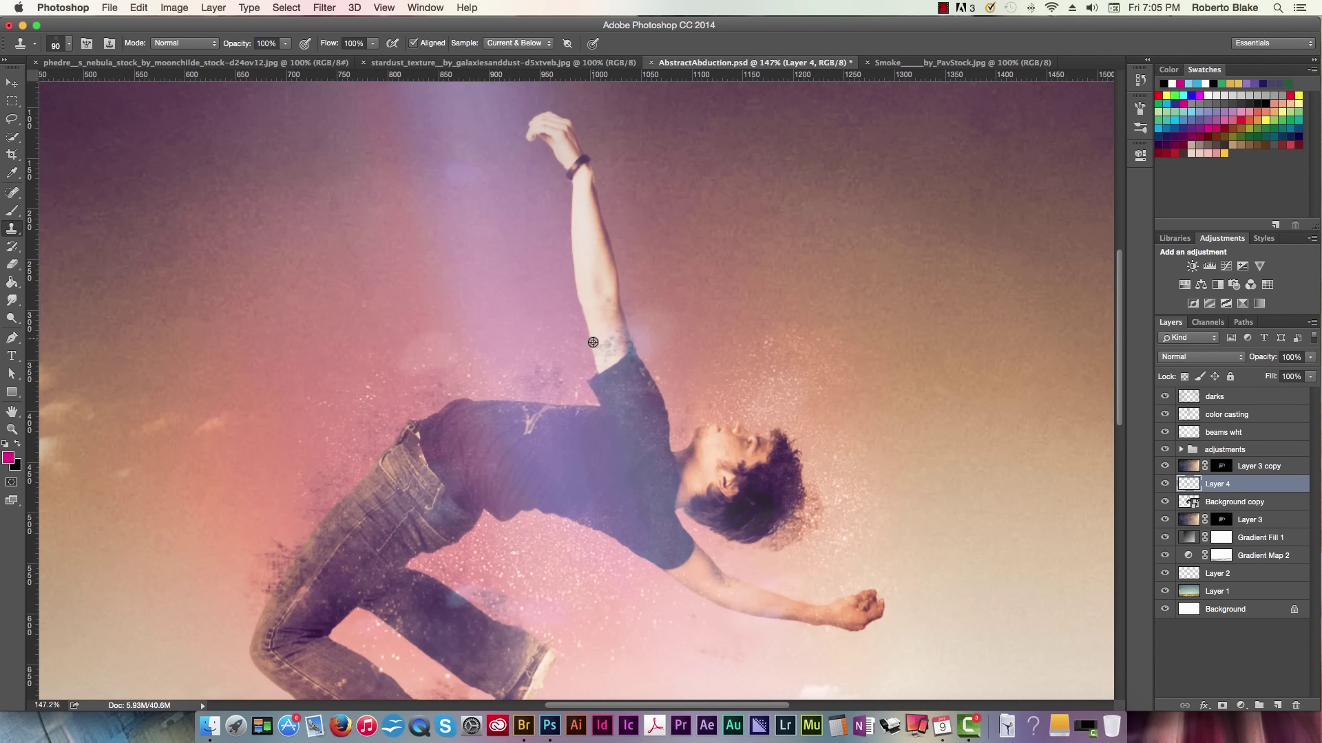
{"action": "mouse_move", "coordinate": [638, 335]}
{"action": "left_mouse_down"}
{"action": "mouse_move", "coordinate": [603, 312]}
{"action": "mouse_move", "coordinate": [591, 329]}
{"action": "mouse_move", "coordinate": [650, 376]}
{"action": "left_mouse_up"}
{"action": "key", "text": "alt+super+z"}
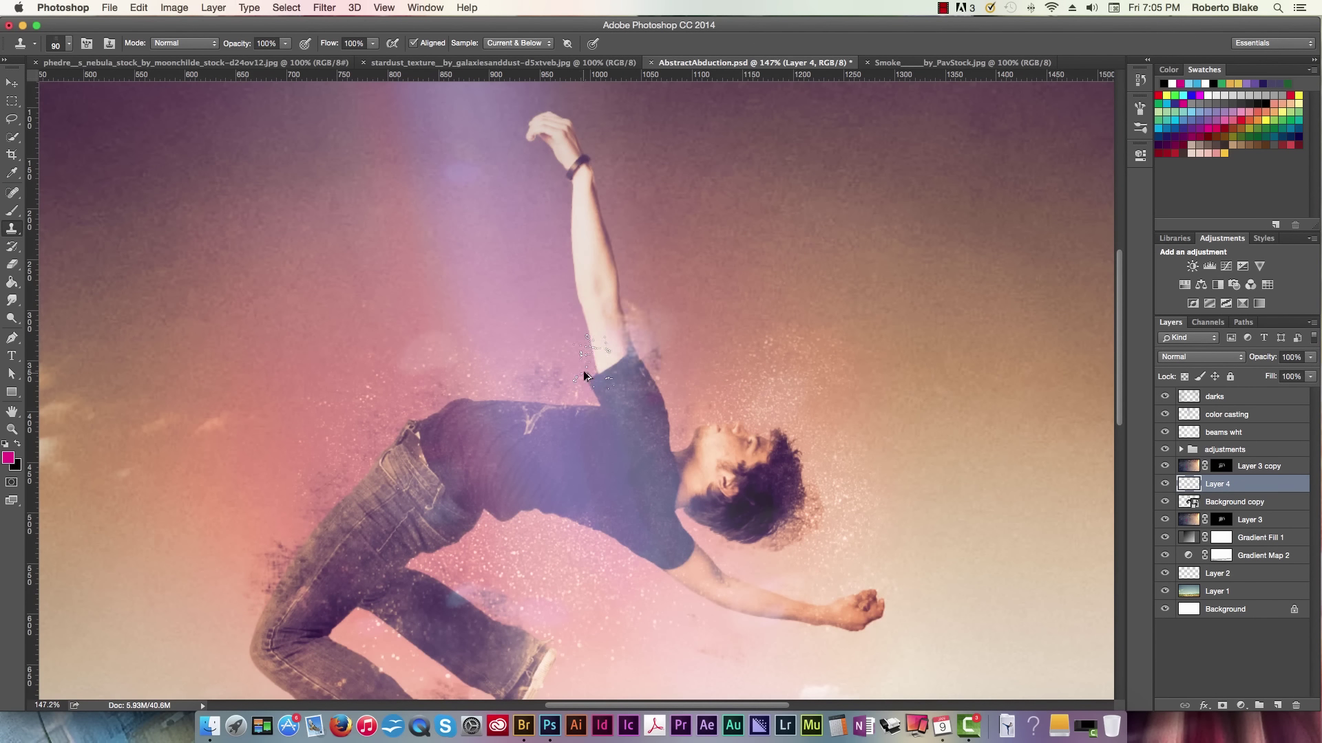
{"action": "key", "text": "alt+super+z"}
Choose the 597 px splatter brush for the Clone Stamp and reduce it to 70 px
{"action": "left_click", "coordinate": [68, 45]}
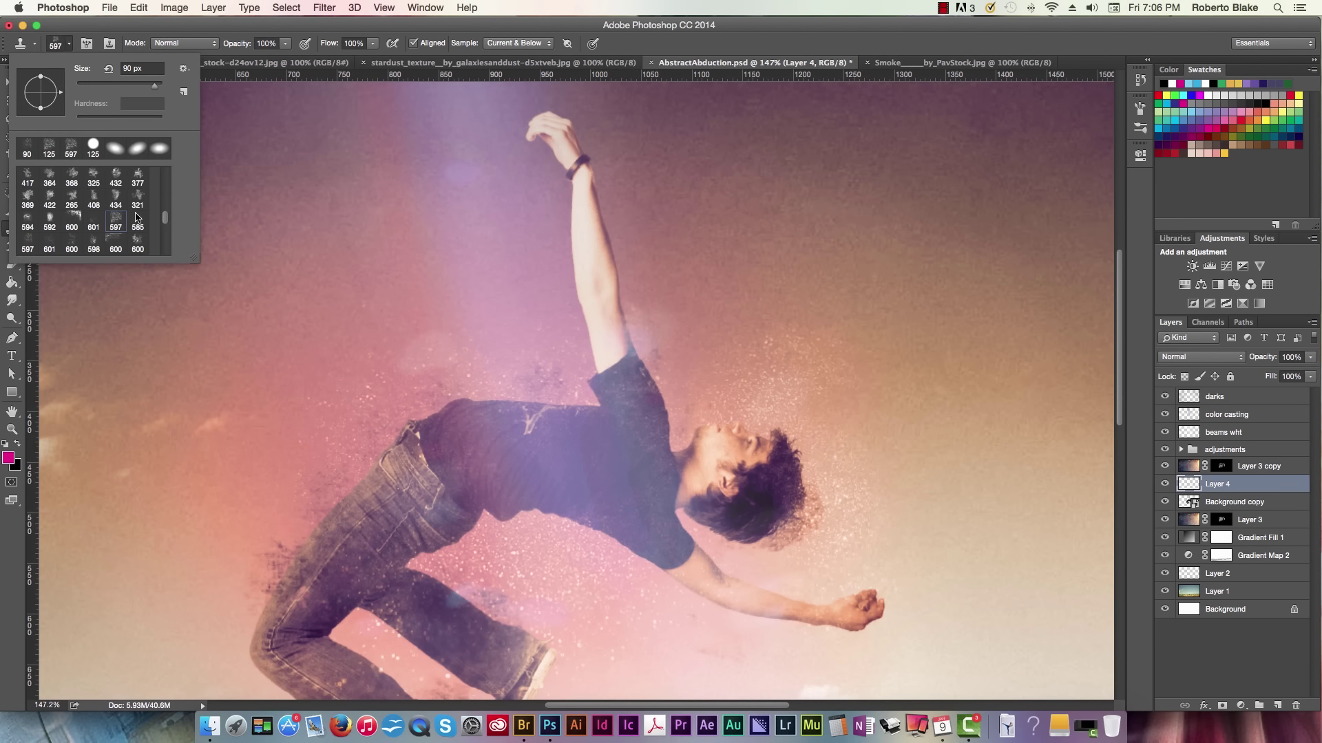
{"action": "left_click", "coordinate": [116, 219]}
{"action": "left_click", "coordinate": [590, 237]}
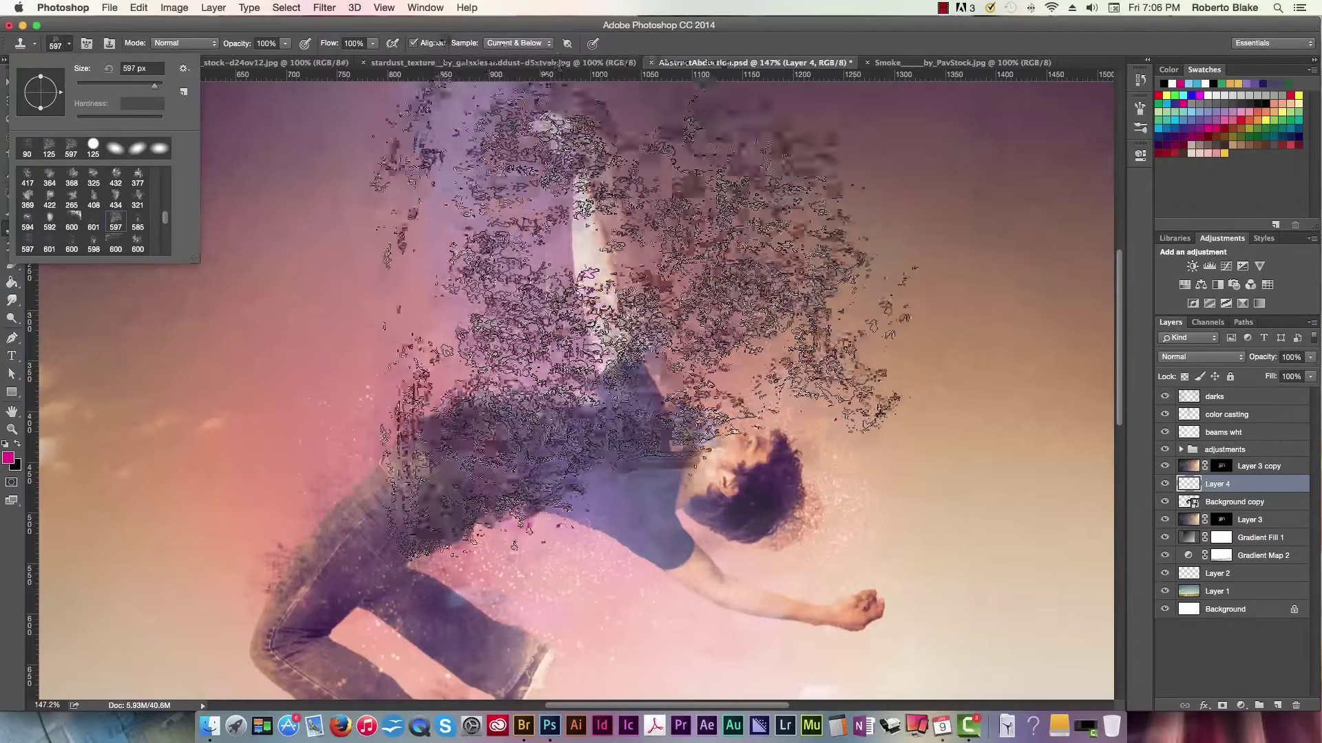
{"action": "key", "text": "["}
{"action": "key", "text": "Return"}
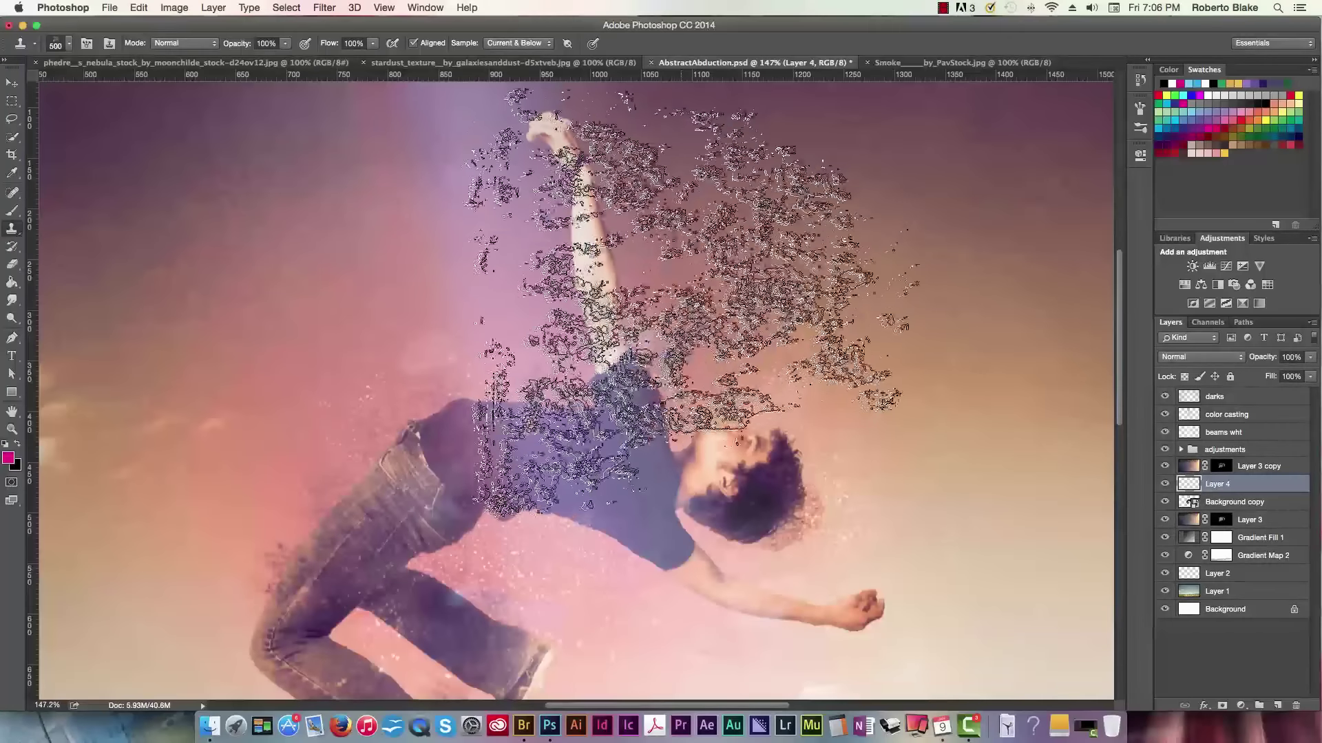
{"action": "key", "text": "bracketleft"}
{"action": "key", "text": "bracketleft"}
{"action": "key", "text": "bracketleft"}
{"action": "key", "text": "bracketleft"}
{"action": "key", "text": "bracketleft"}
{"action": "key", "text": "bracketleft"}
{"action": "key", "text": "bracketleft"}
{"action": "key", "text": "bracketleft"}
{"action": "key", "text": "bracketleft"}
{"action": "key", "text": "bracketleft"}
{"action": "key", "text": "bracketleft"}
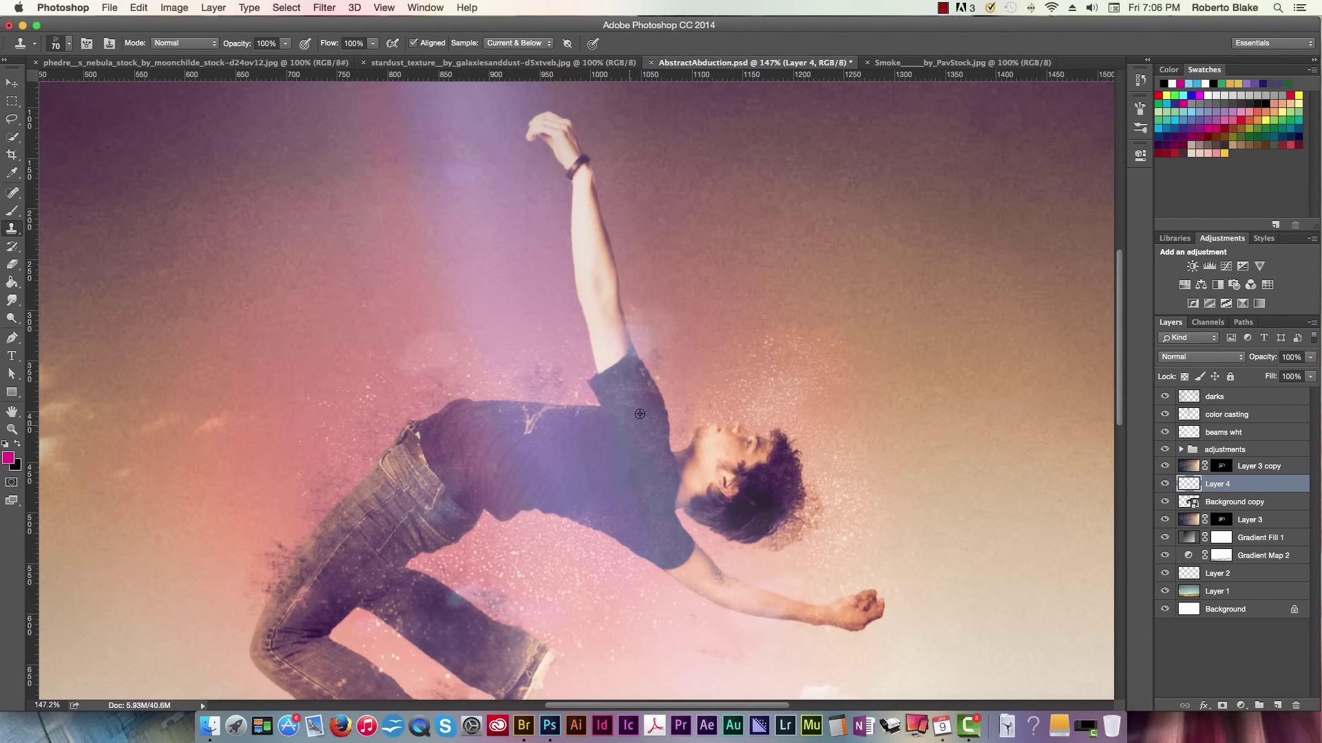
Try cloning shirt splatters beside the raised shoulder and forearm with the 70 px brush, and undo them
{"action": "left_click", "coordinate": [673, 379]}
{"action": "key", "text": "super+z"}
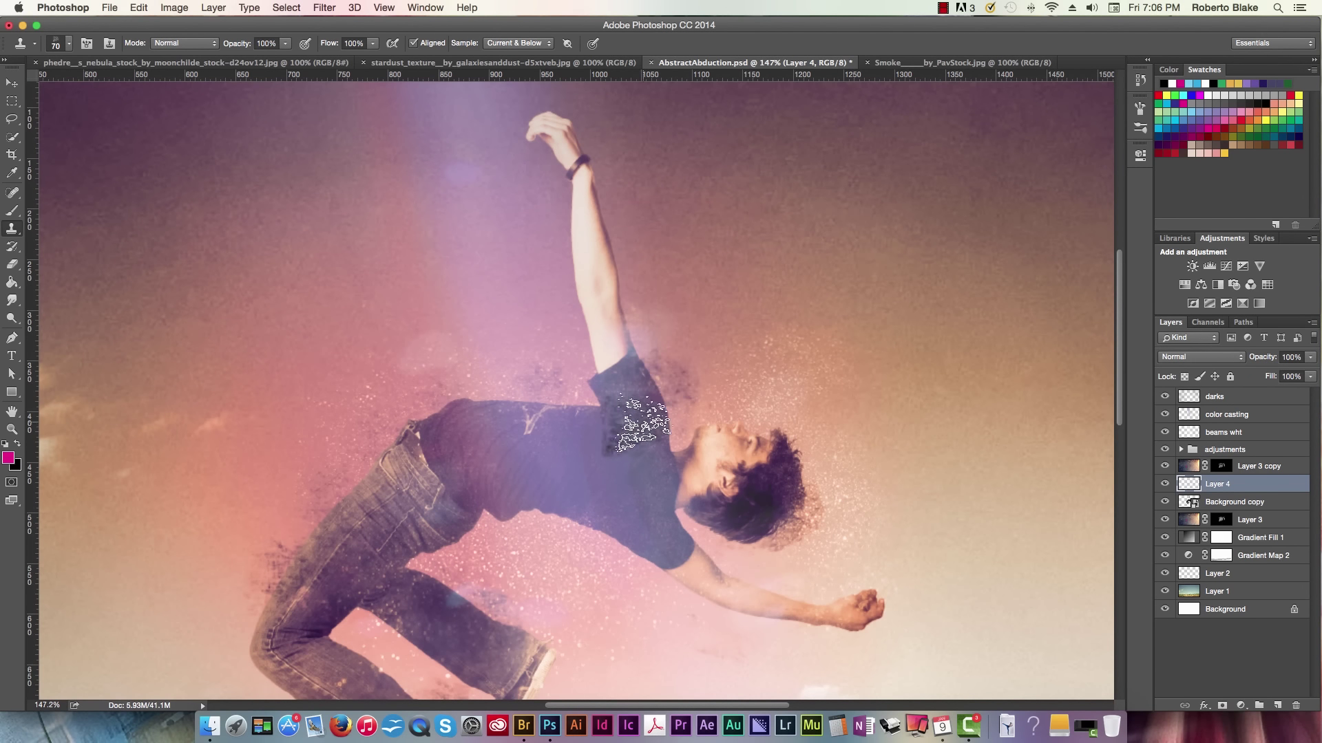
{"action": "key", "text": "super+z"}
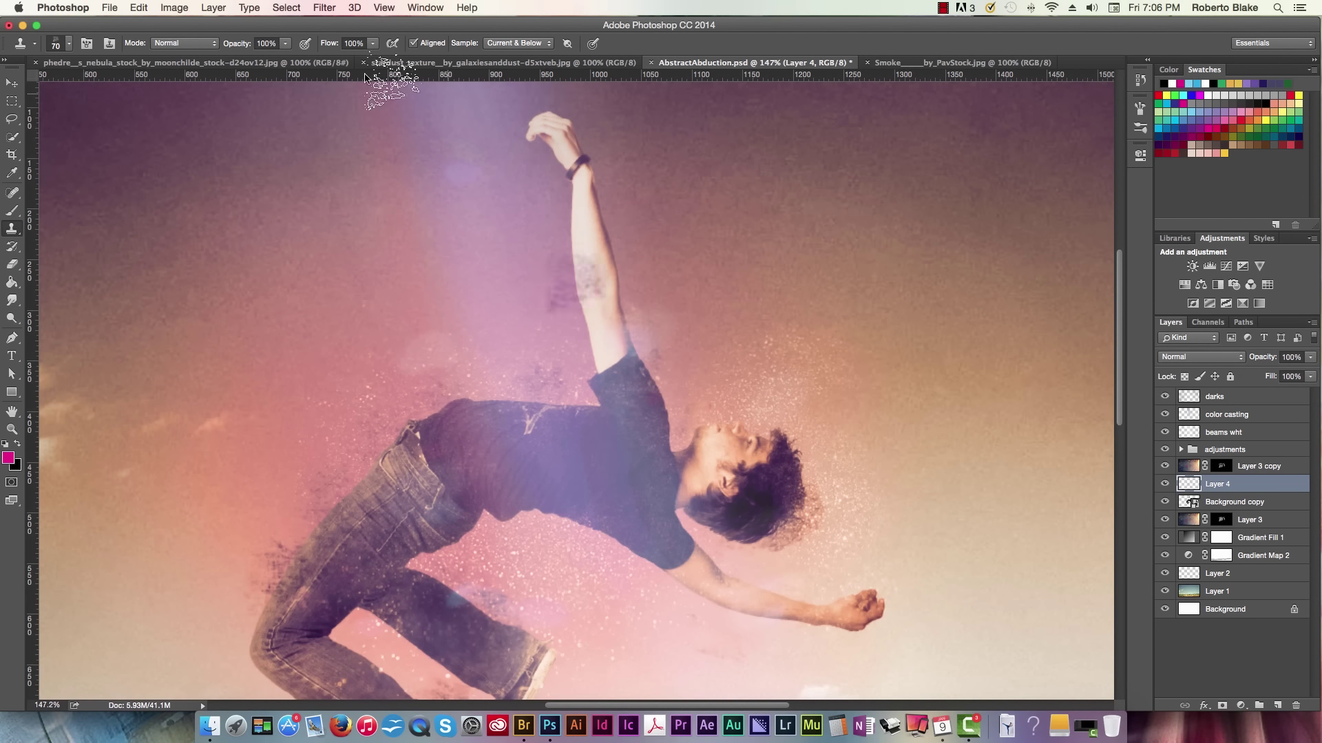
Keep the Current & Below sampling, lower the Clone Stamp opacity to 60% and reduce its brush to 35 px
{"action": "left_click", "coordinate": [515, 43]}
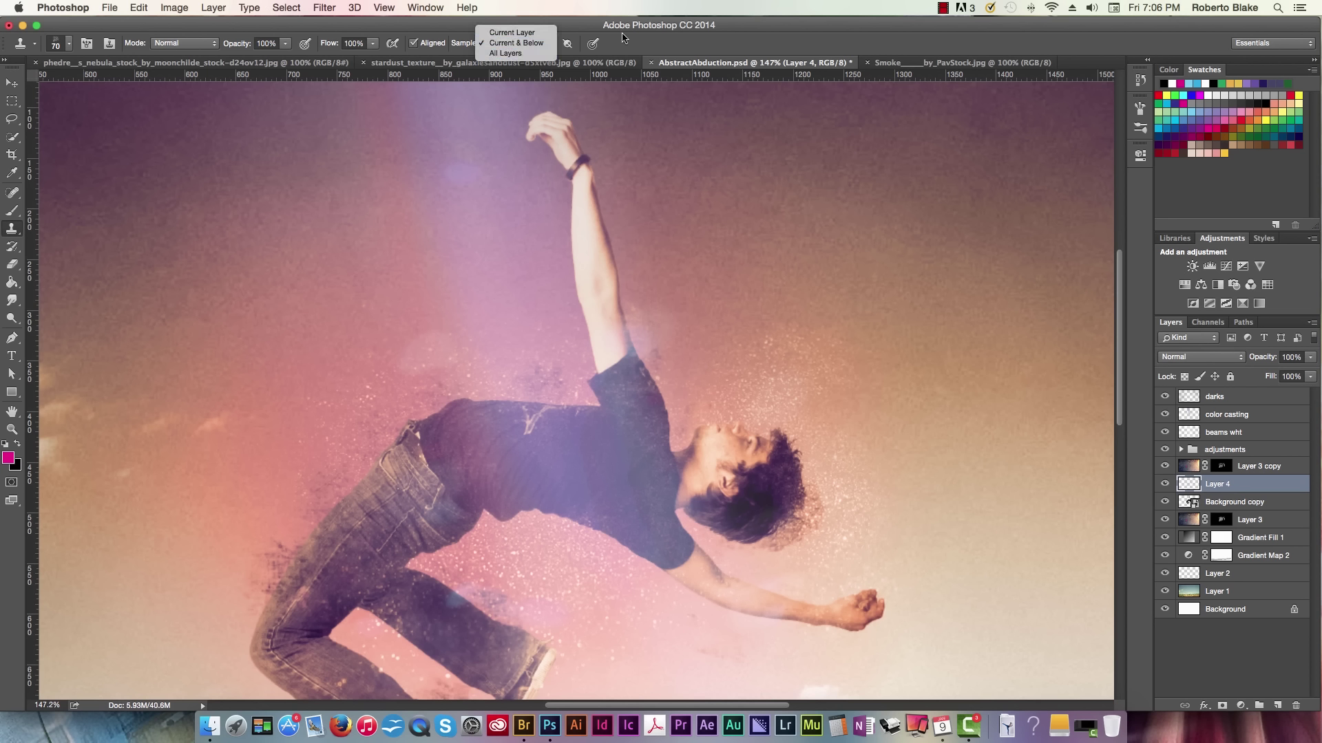
{"action": "left_click", "coordinate": [728, 49]}
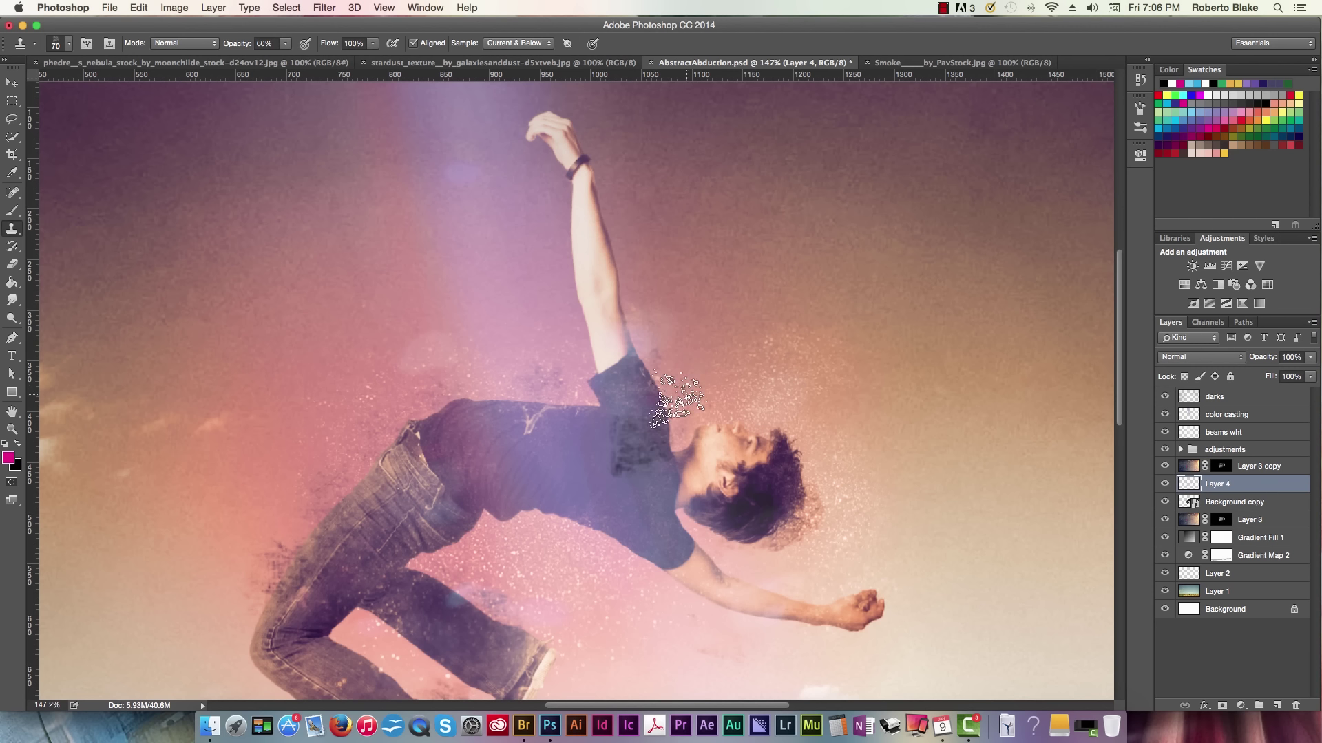
{"action": "key", "text": "bracketleft"}
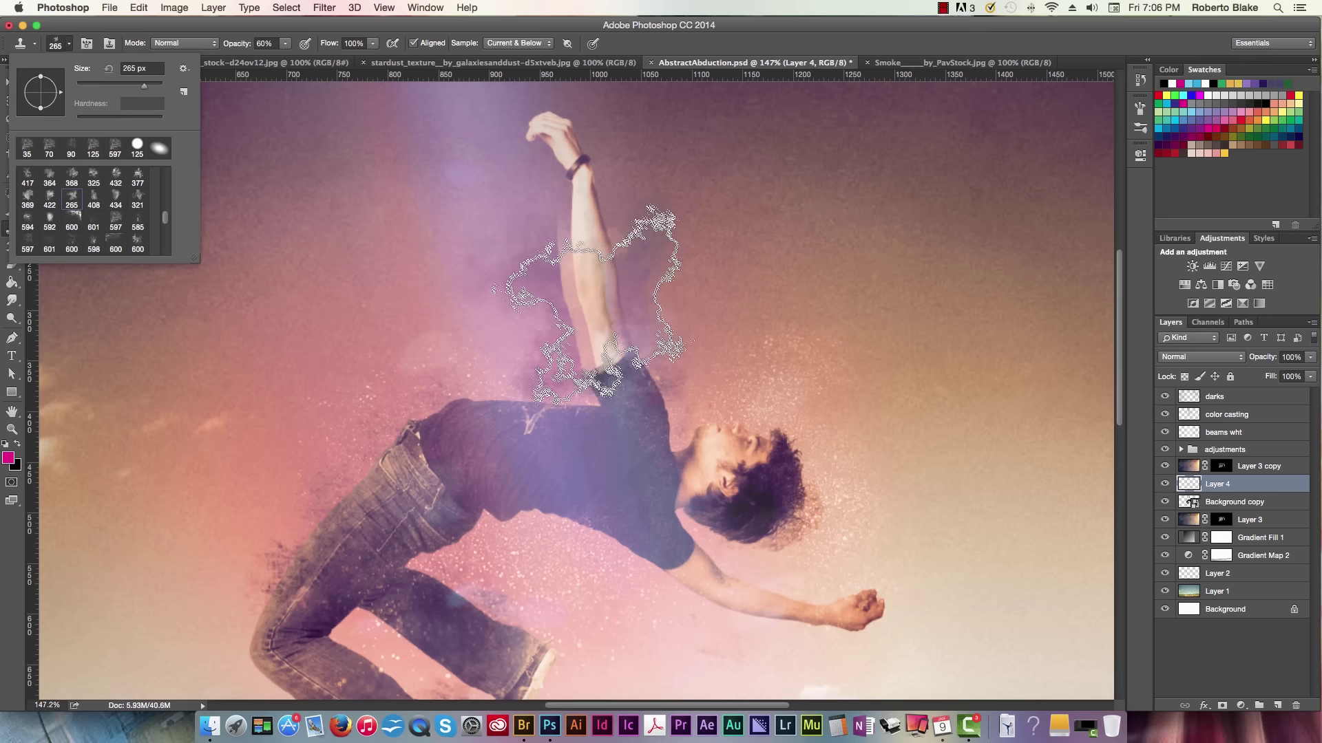
Switch to the Eraser at 30% opacity to soften the cloned spots beside the raised forearm
{"action": "key", "text": "Escape"}
{"action": "key", "text": "bracketleft"}
{"action": "key", "text": "bracketleft"}
{"action": "key", "text": "bracketleft"}
{"action": "key", "text": "bracketleft"}
{"action": "key", "text": "bracketleft"}
{"action": "key", "text": "bracketleft"}
{"action": "key", "text": "bracketleft"}
{"action": "key", "text": "bracketleft"}
{"action": "key", "text": "bracketleft"}
{"action": "key", "text": "bracketleft"}
{"action": "key", "text": "bracketleft"}
{"action": "key", "text": "bracketleft"}
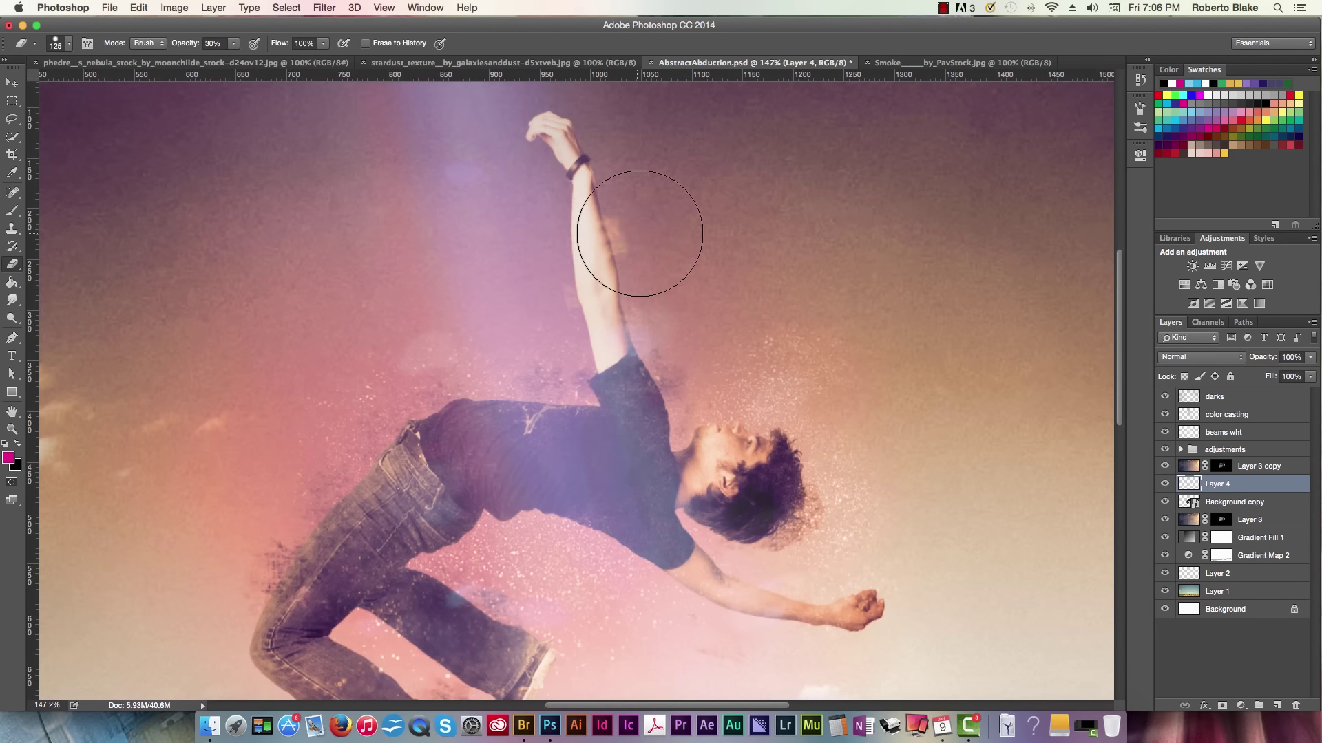
Pick a 175 px splatter brush for the Clone Stamp and clone splatters around the raised upper arm
{"action": "left_click", "coordinate": [68, 43]}
{"action": "left_click", "coordinate": [71, 243]}
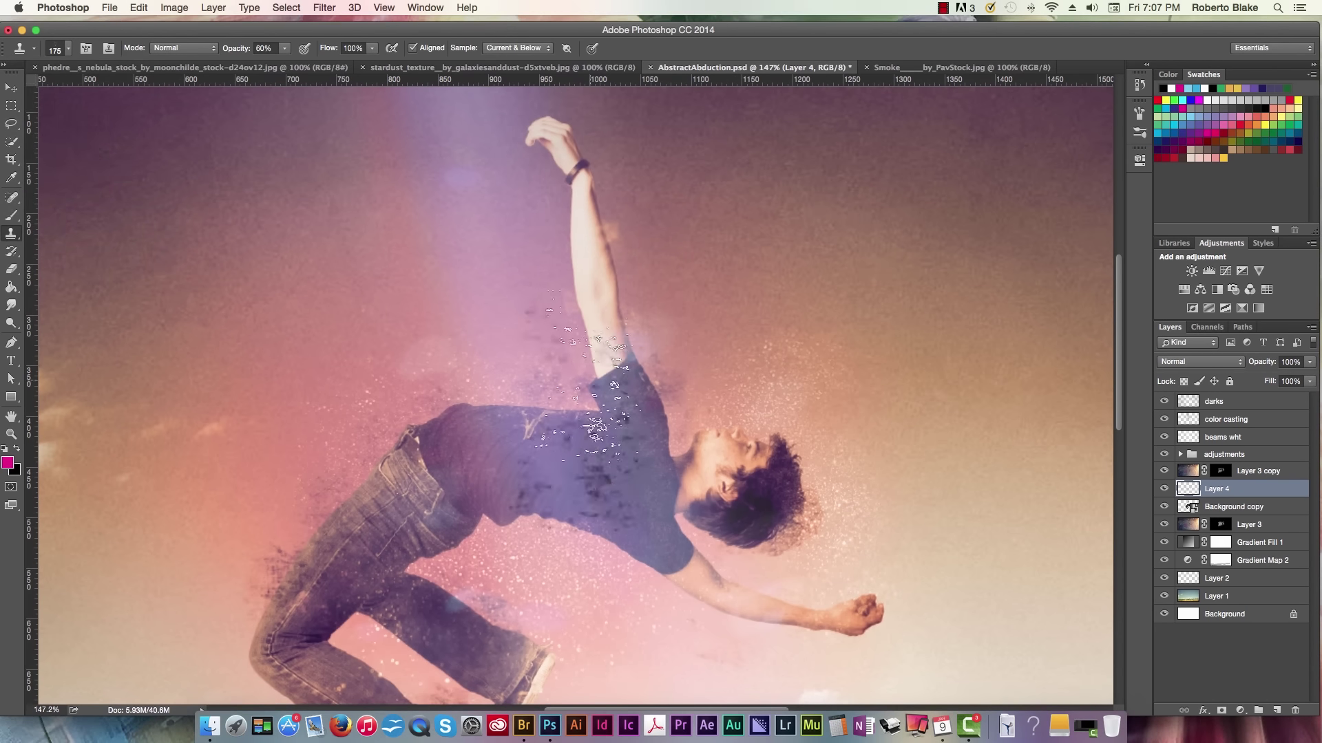
{"action": "left_click", "coordinate": [594, 288]}
Fade the splatters beside the raised upper arm using a 40 px Eraser at 30% opacity
{"action": "left_click", "coordinate": [68, 43]}
{"action": "key", "text": "Return"}
{"action": "key", "text": "e"}
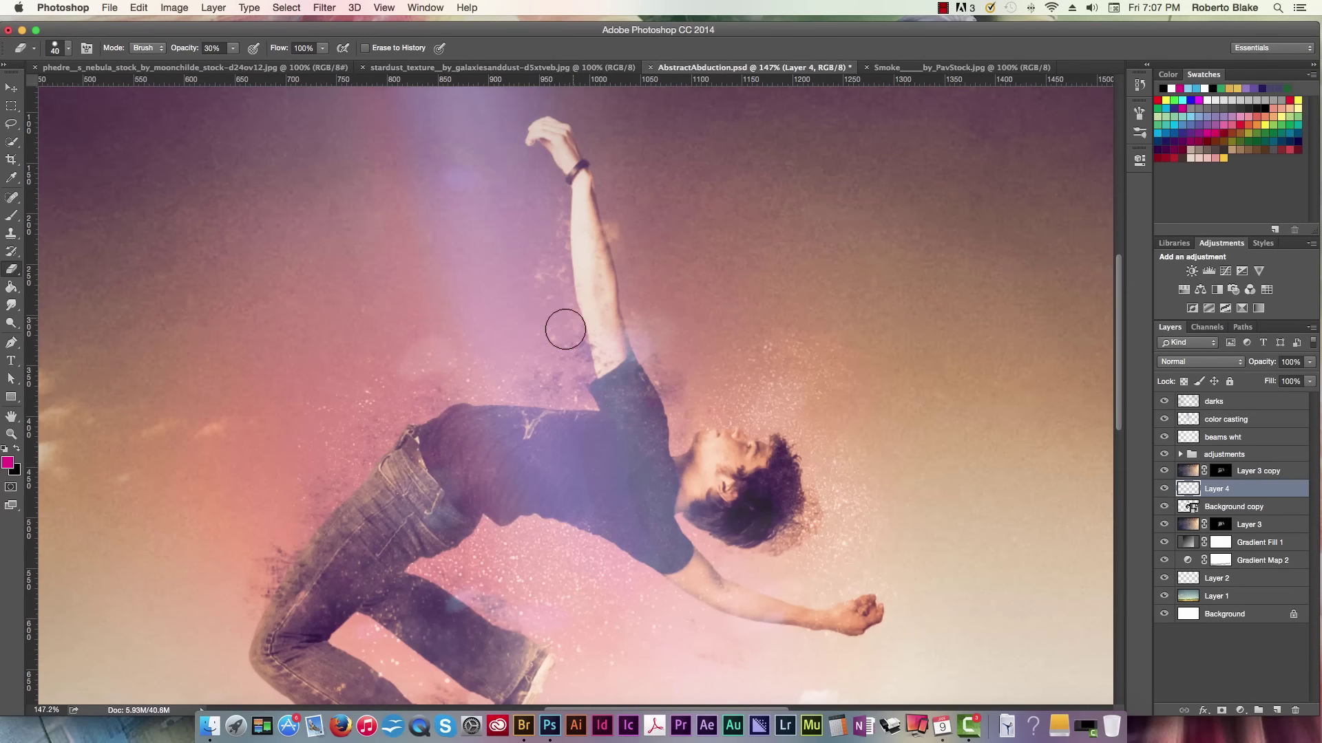
Set the Clone Stamp opacity to 80%, clone splatters below the torso and outstretched arm, and reduce the brush to 125 px
{"action": "scroll", "coordinate": [441, 289], "scroll_direction": "down", "scroll_amount": 5}
{"action": "key", "text": "s"}
{"action": "key", "text": "8"}
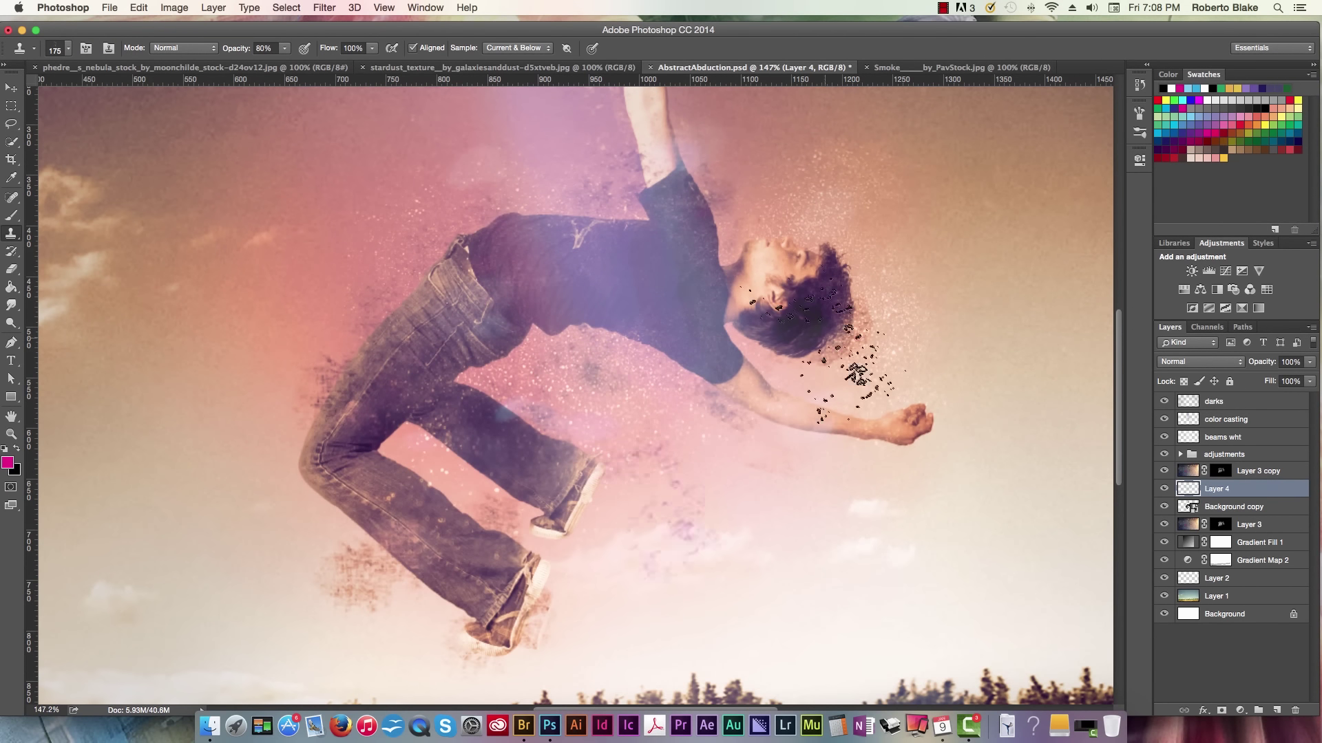
{"action": "left_click_drag", "start_coordinate": [891, 197], "coordinate": [837, 283]}
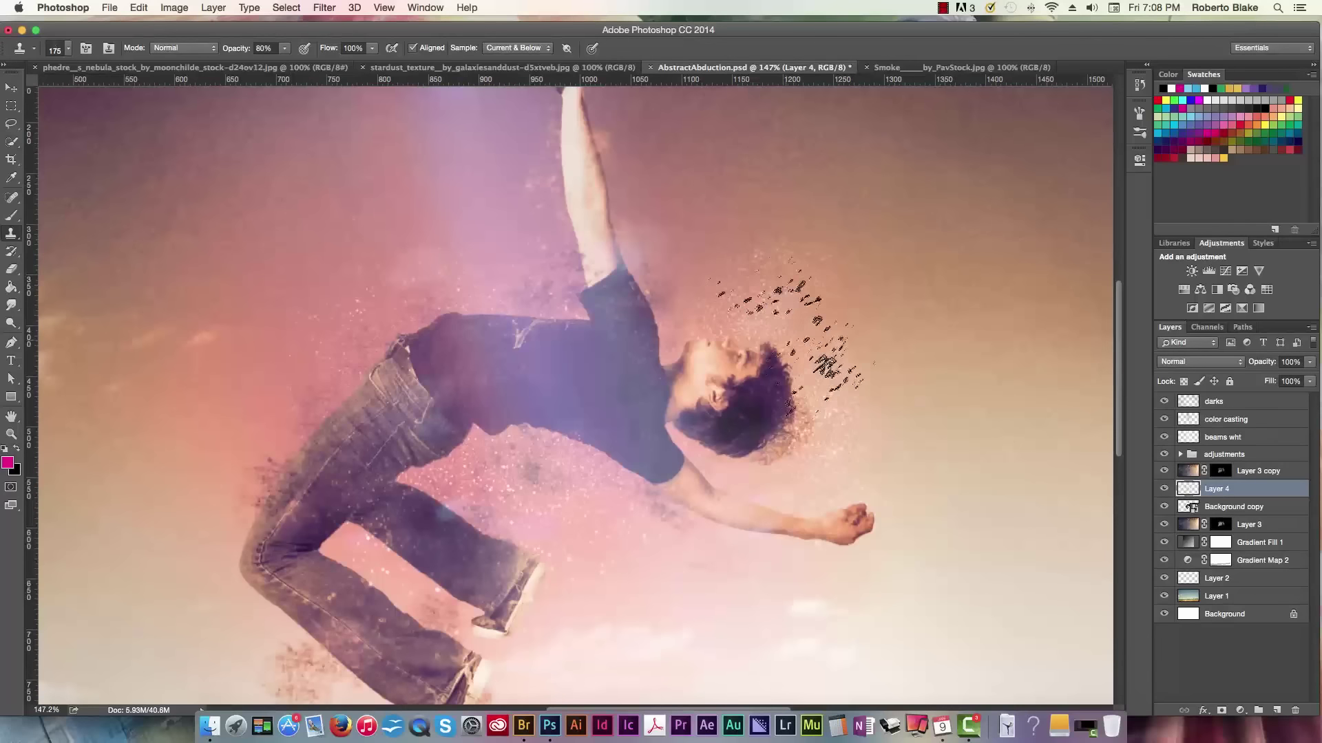
{"action": "key", "text": "bracketleft"}
{"action": "key", "text": "bracketleft"}
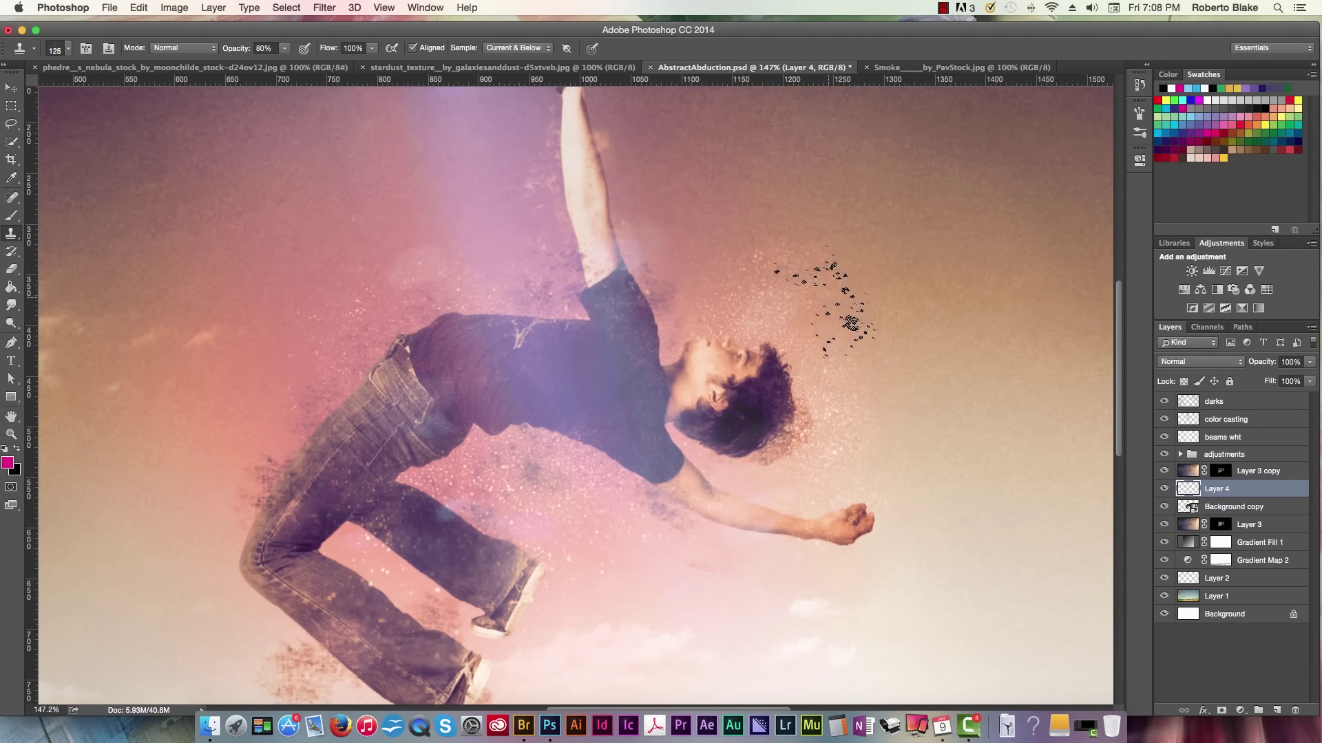
Add a layer mask to the Background copy layer
{"action": "left_click", "coordinate": [1235, 508]}
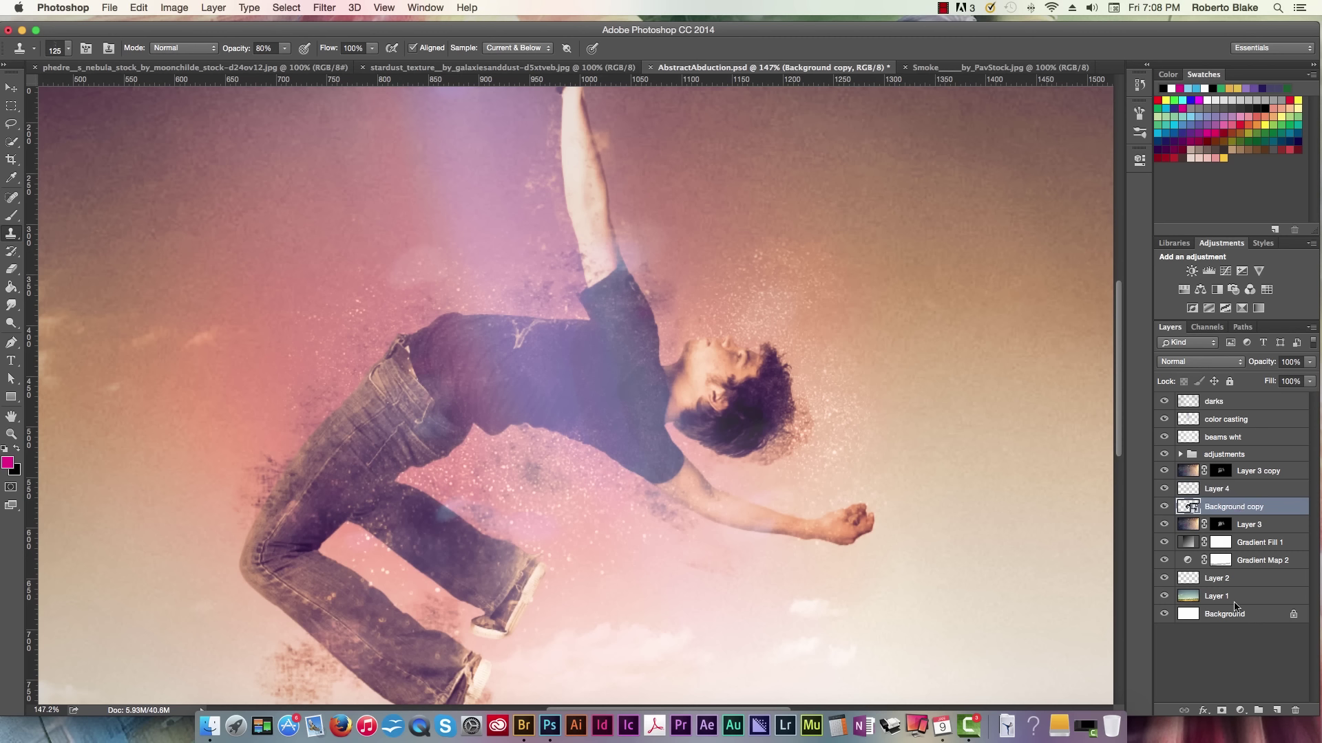
{"action": "left_click", "coordinate": [1222, 710]}
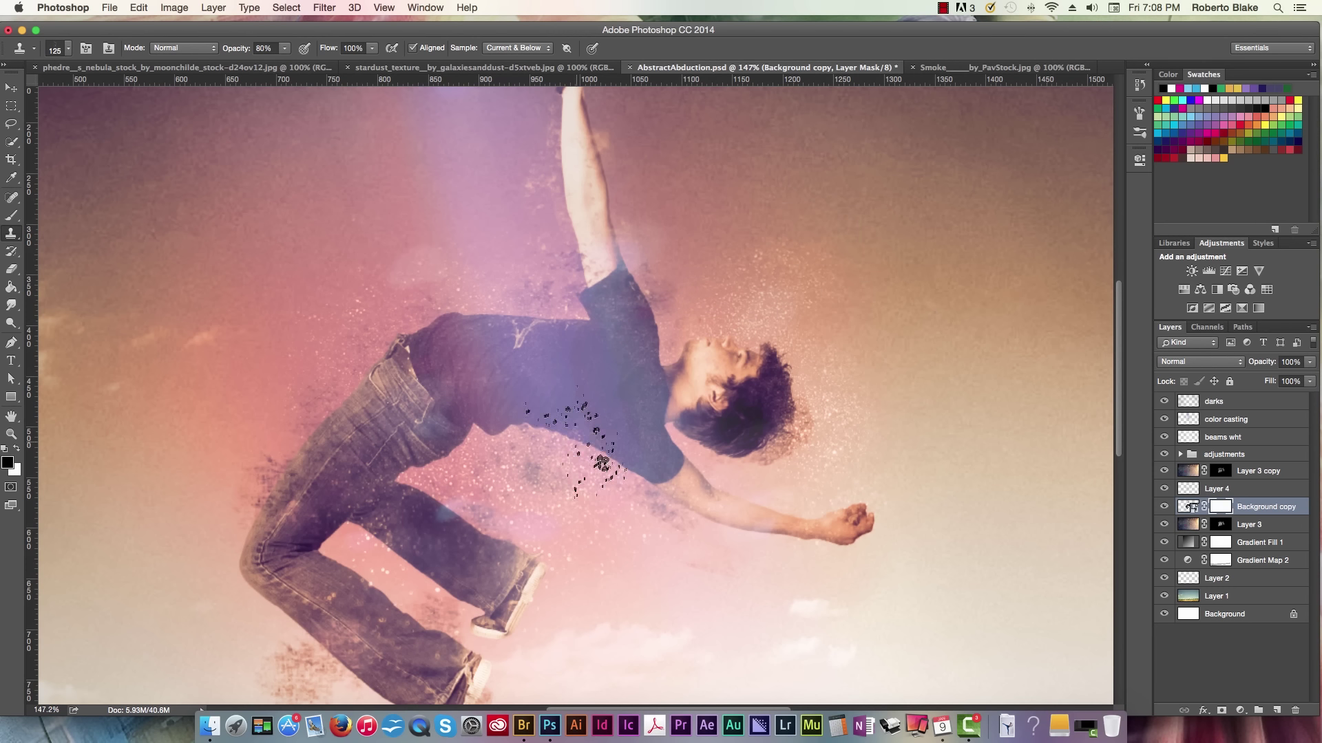
Stamp splatters into the Background copy mask along the knee, thigh, waist and hair, reducing the Clone Stamp brush to 90 px
{"action": "left_click", "coordinate": [578, 439]}
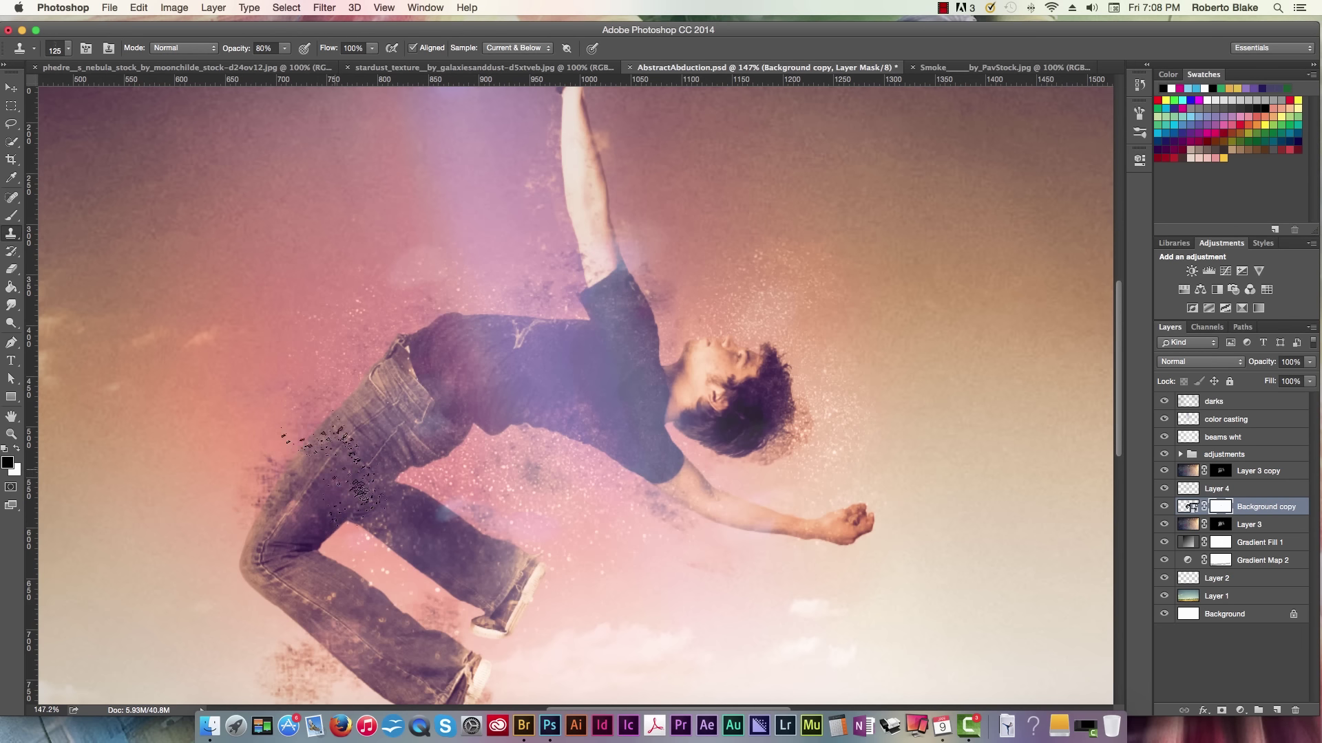
{"action": "key", "text": "bracketleft"}
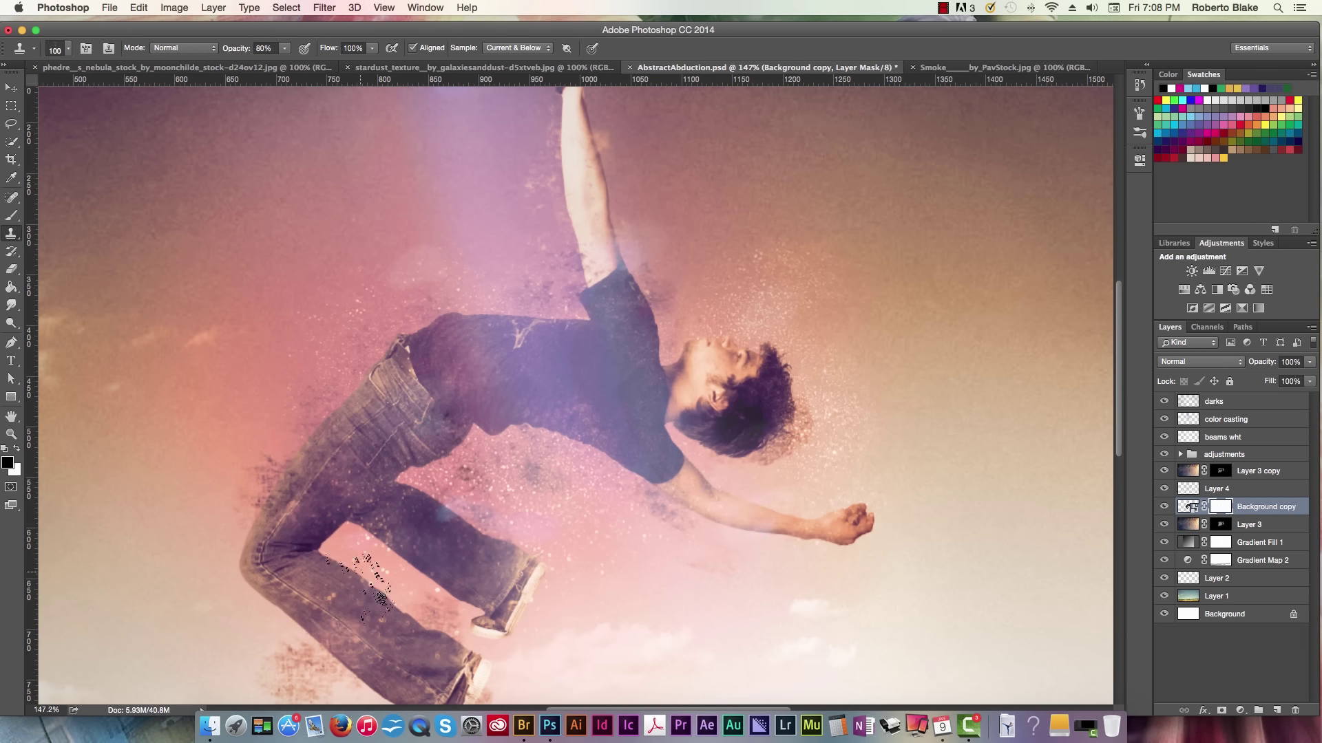
{"action": "key", "text": "super+z"}
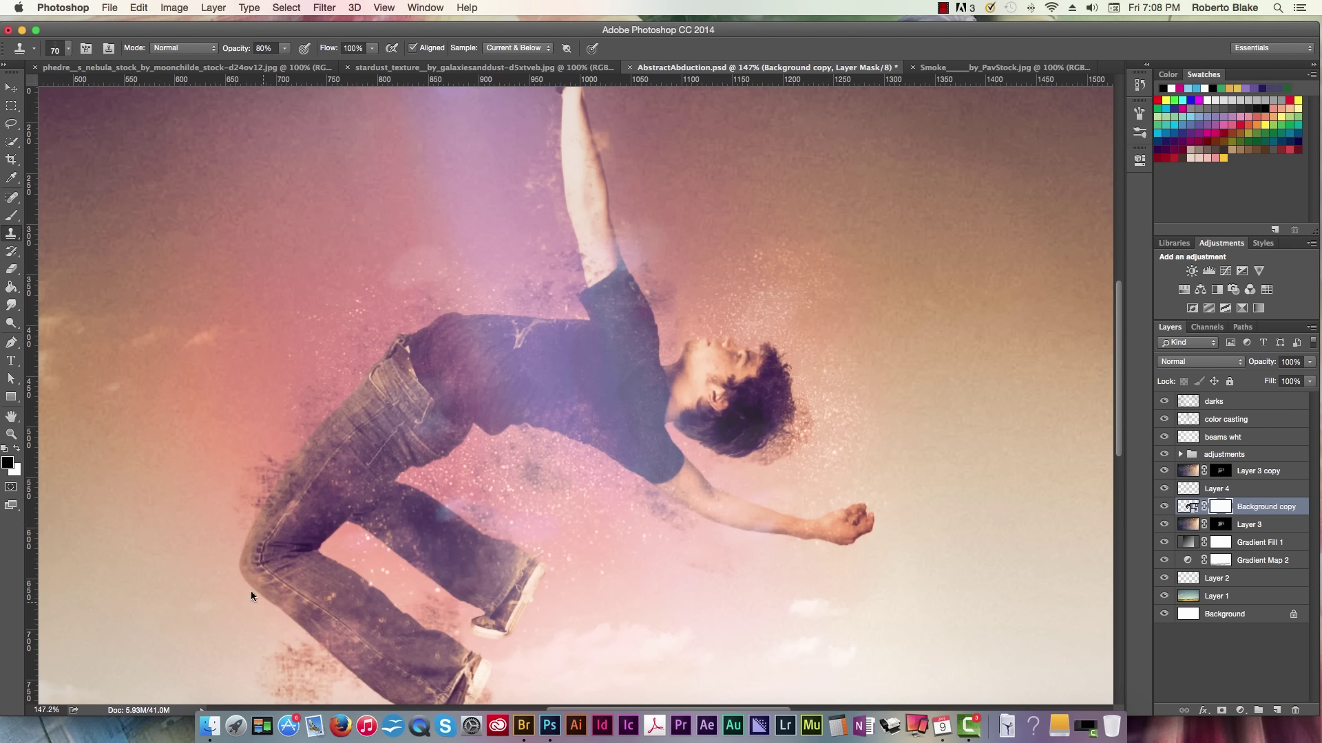
{"action": "left_click_drag", "start_coordinate": [262, 590], "coordinate": [246, 574]}
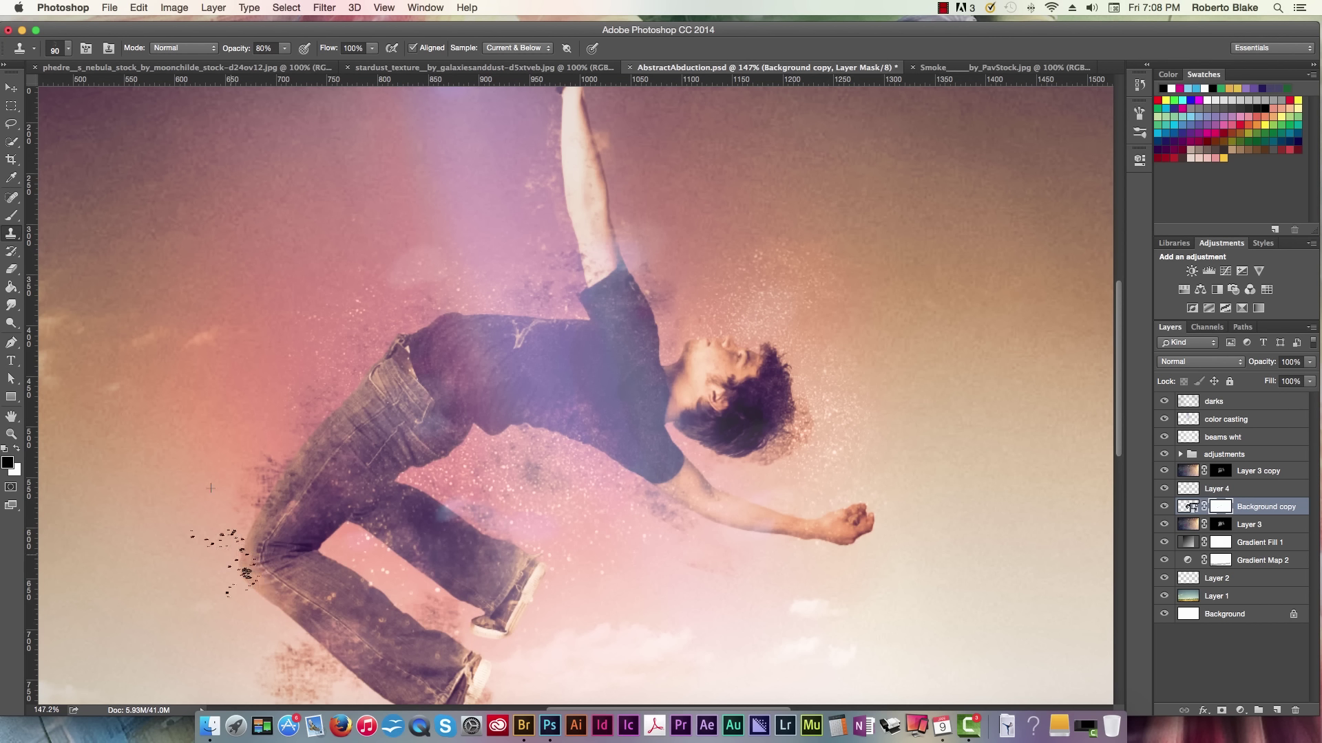
{"action": "left_click_drag", "start_coordinate": [296, 442], "coordinate": [291, 434]}
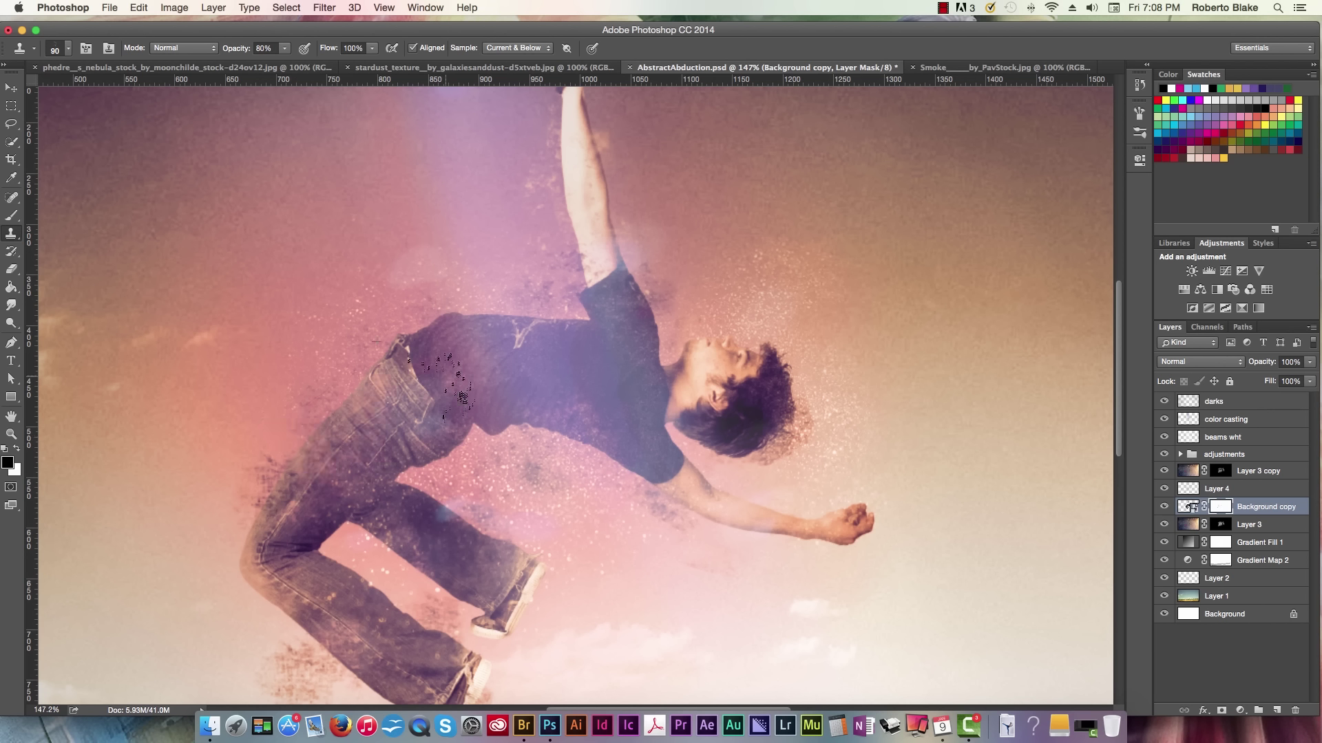
{"action": "mouse_move", "coordinate": [460, 377]}
{"action": "left_mouse_down"}
{"action": "mouse_move", "coordinate": [499, 351]}
{"action": "mouse_move", "coordinate": [598, 331]}
{"action": "left_mouse_up"}
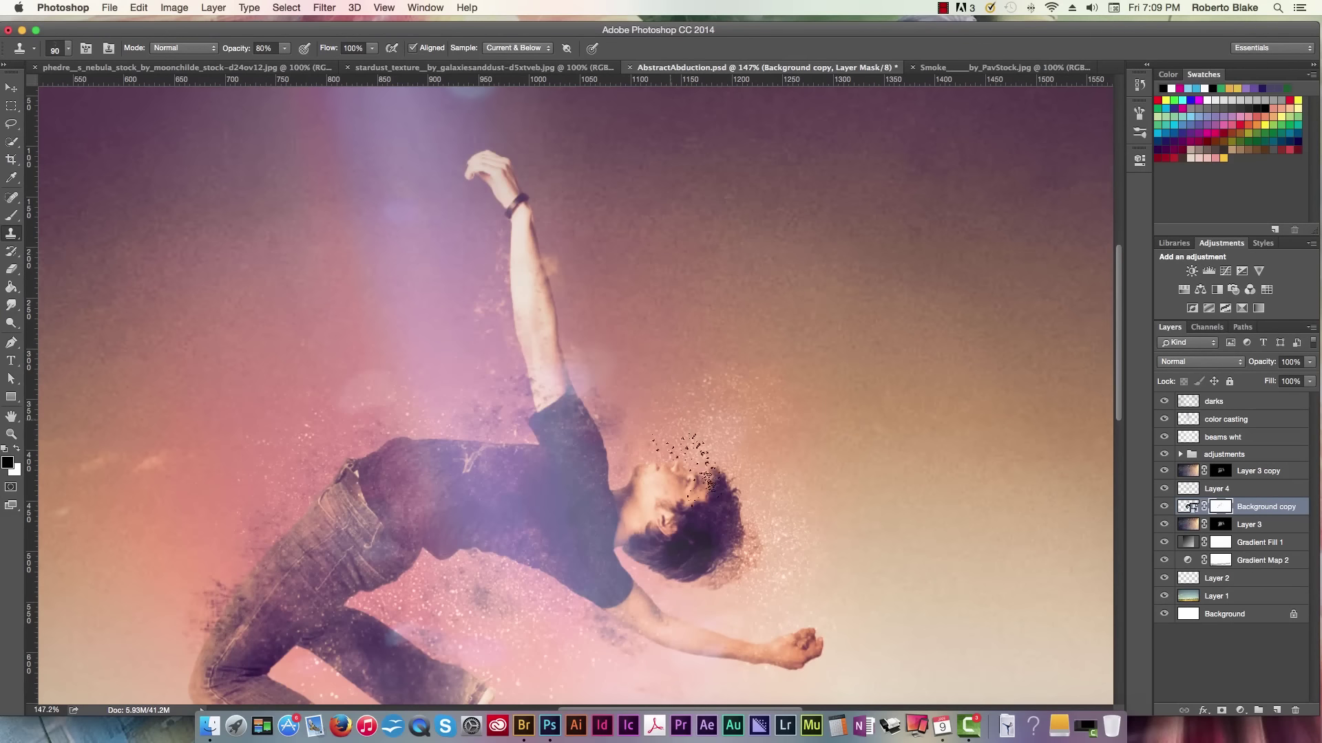
{"action": "left_click_drag", "start_coordinate": [727, 536], "coordinate": [719, 534]}
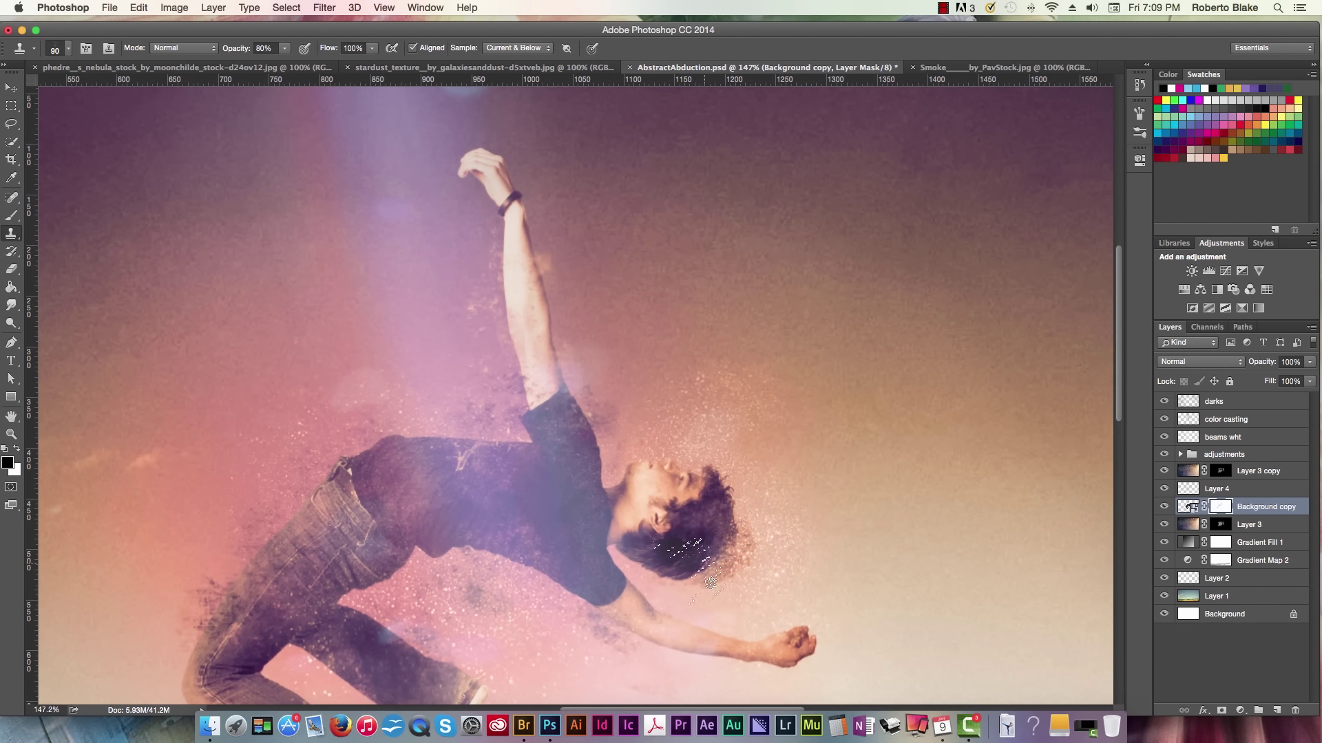
Stamp more splatters into the Background copy mask around the lower shoulder and the outer edge of the hair
{"action": "left_click_drag", "start_coordinate": [658, 594], "coordinate": [677, 606]}
{"action": "left_click_drag", "start_coordinate": [611, 609], "coordinate": [599, 594]}
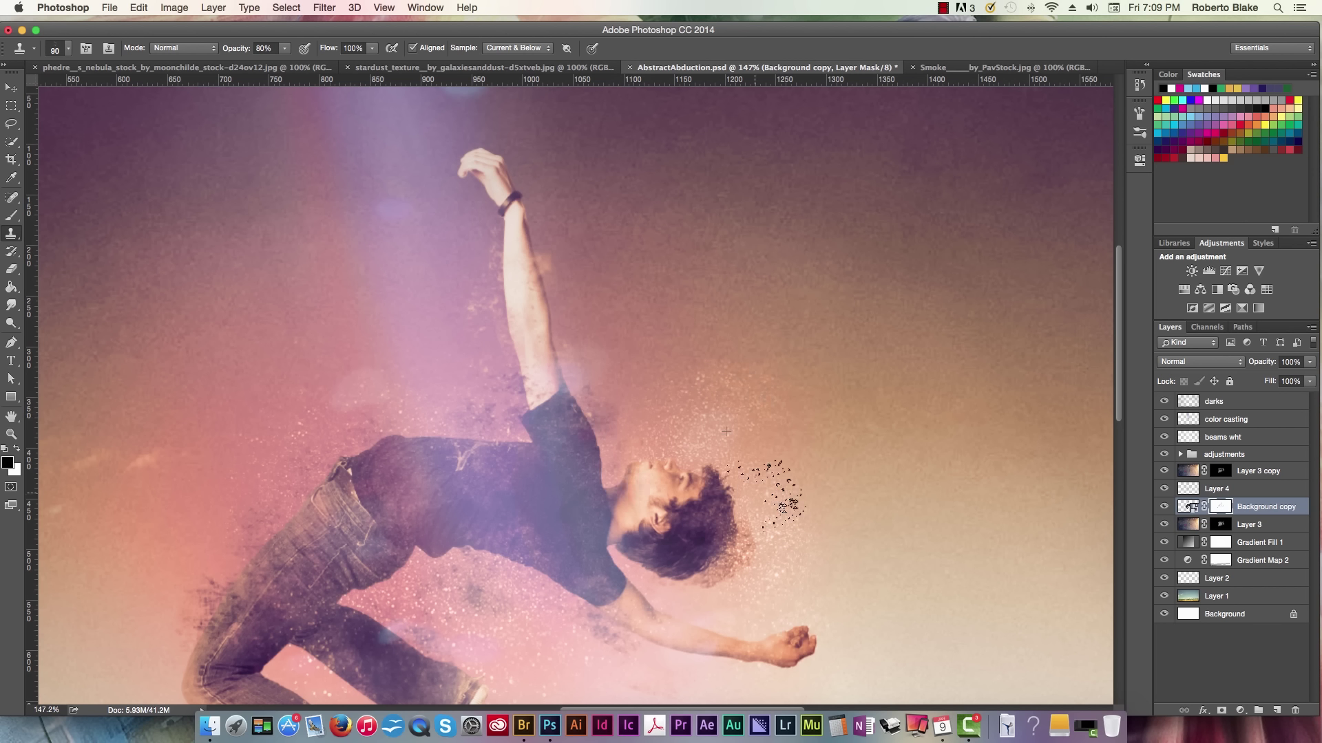
{"action": "left_click_drag", "start_coordinate": [728, 545], "coordinate": [731, 552]}
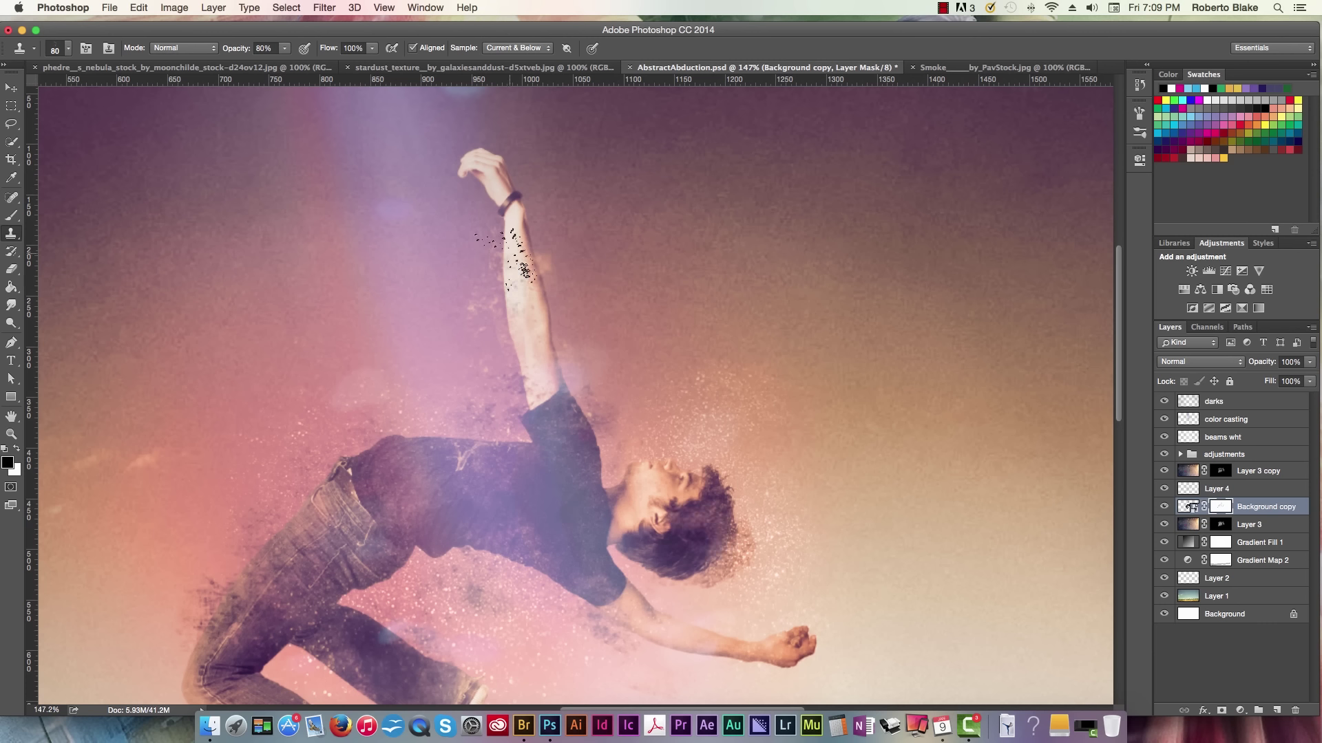
Stamp splatters into the Background copy mask along the raised forearm with the Clone Stamp at 80 px
{"action": "key", "text": "bracketright"}
{"action": "key", "text": "bracketright"}
{"action": "key", "text": "bracketright"}
{"action": "key", "text": "bracketright"}
{"action": "key", "text": "bracketright"}
{"action": "key", "text": "bracketright"}
{"action": "key", "text": "bracketright"}
{"action": "key", "text": "bracketright"}
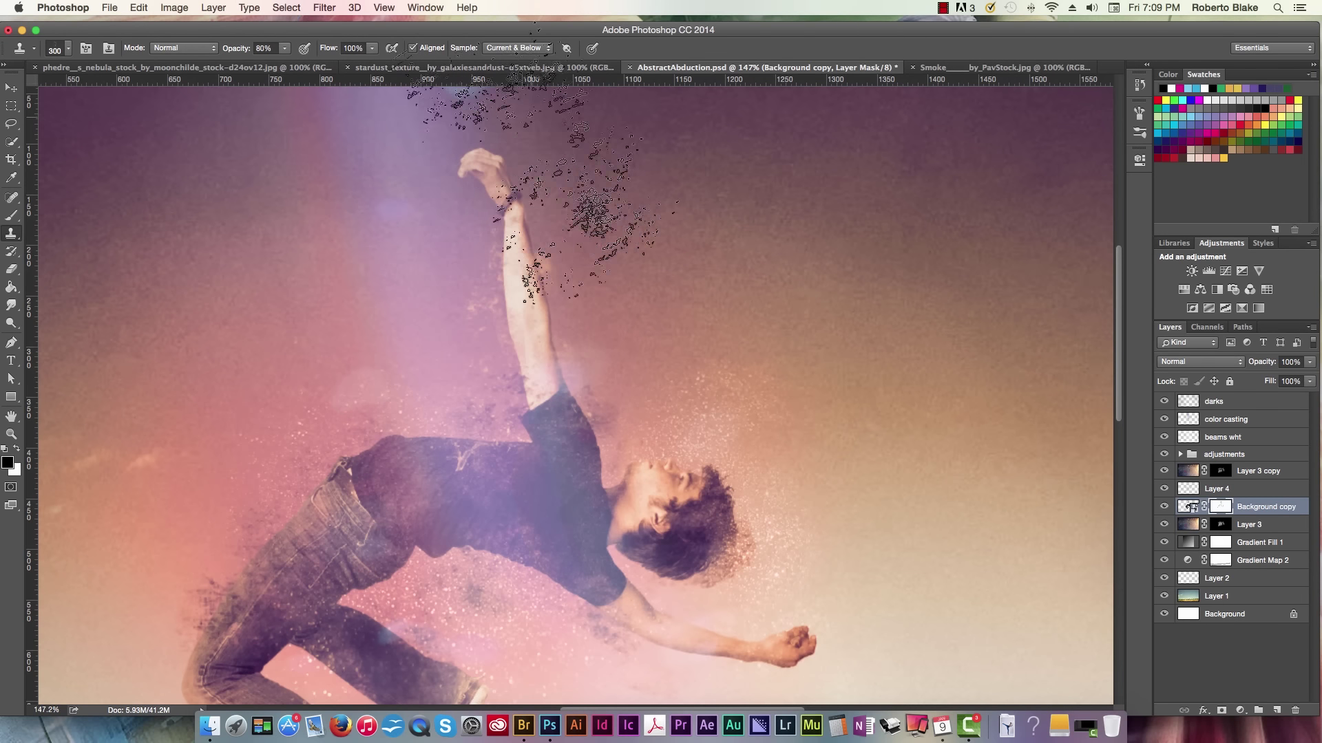
{"action": "key", "text": "bracketleft"}
{"action": "key", "text": "bracketleft"}
{"action": "key", "text": "bracketleft"}
{"action": "key", "text": "bracketleft"}
{"action": "key", "text": "bracketleft"}
{"action": "key", "text": "bracketleft"}
{"action": "key", "text": "bracketleft"}
{"action": "key", "text": "bracketleft"}
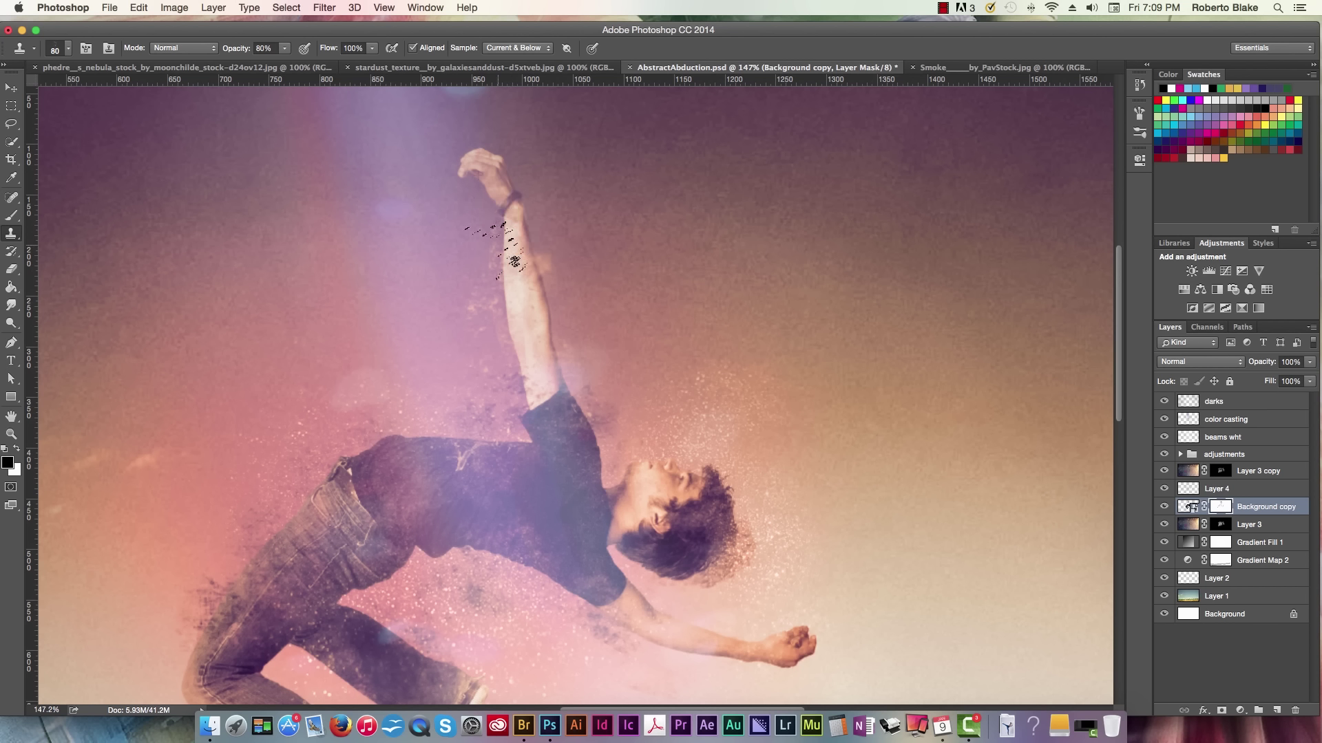
{"action": "mouse_move", "coordinate": [518, 268]}
{"action": "left_mouse_down"}
{"action": "mouse_move", "coordinate": [566, 240]}
{"action": "mouse_move", "coordinate": [521, 291]}
{"action": "mouse_move", "coordinate": [535, 316]}
{"action": "mouse_move", "coordinate": [520, 345]}
{"action": "mouse_move", "coordinate": [514, 329]}
{"action": "mouse_move", "coordinate": [551, 359]}
{"action": "left_mouse_up"}
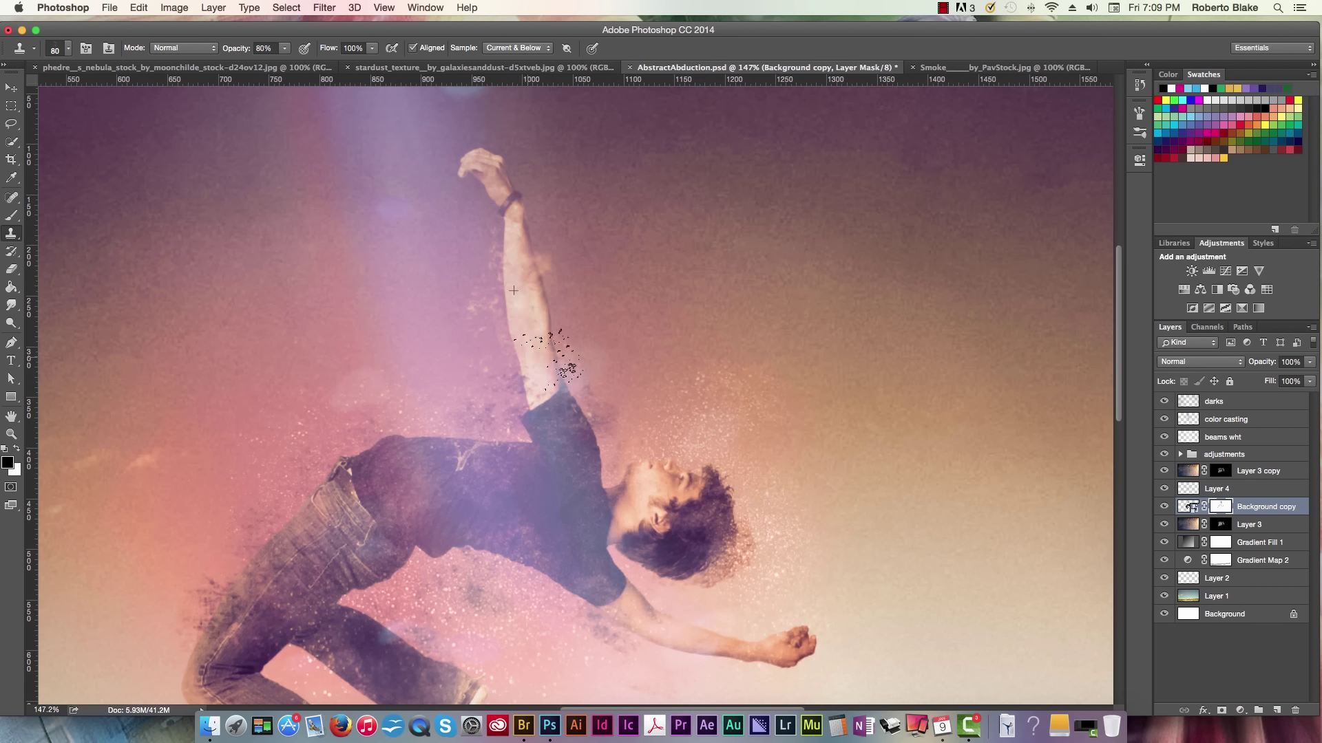
Set the Clone Stamp opacity to 50% and stamp splatters into the mask around the lower legs and shoes
{"action": "left_click_drag", "start_coordinate": [686, 303], "coordinate": [762, 221]}
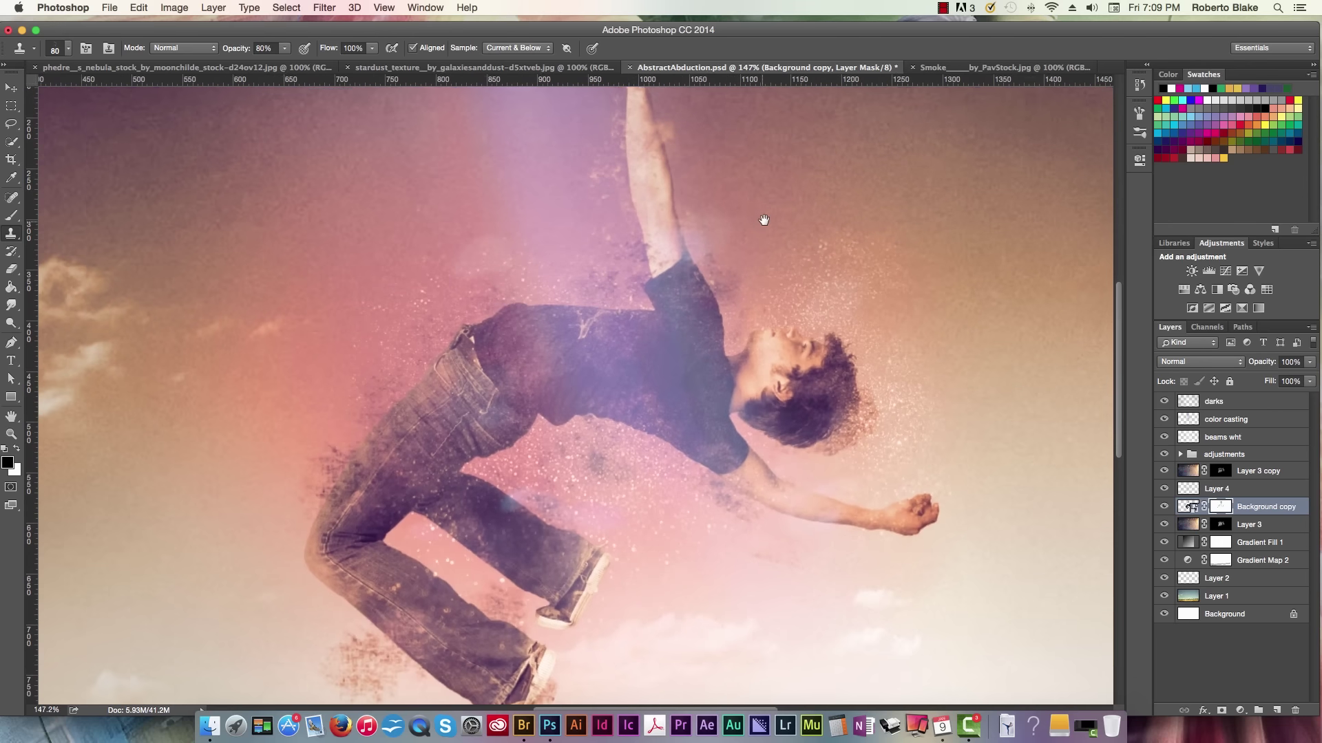
{"action": "scroll", "coordinate": [683, 268], "scroll_direction": "down", "scroll_amount": 5}
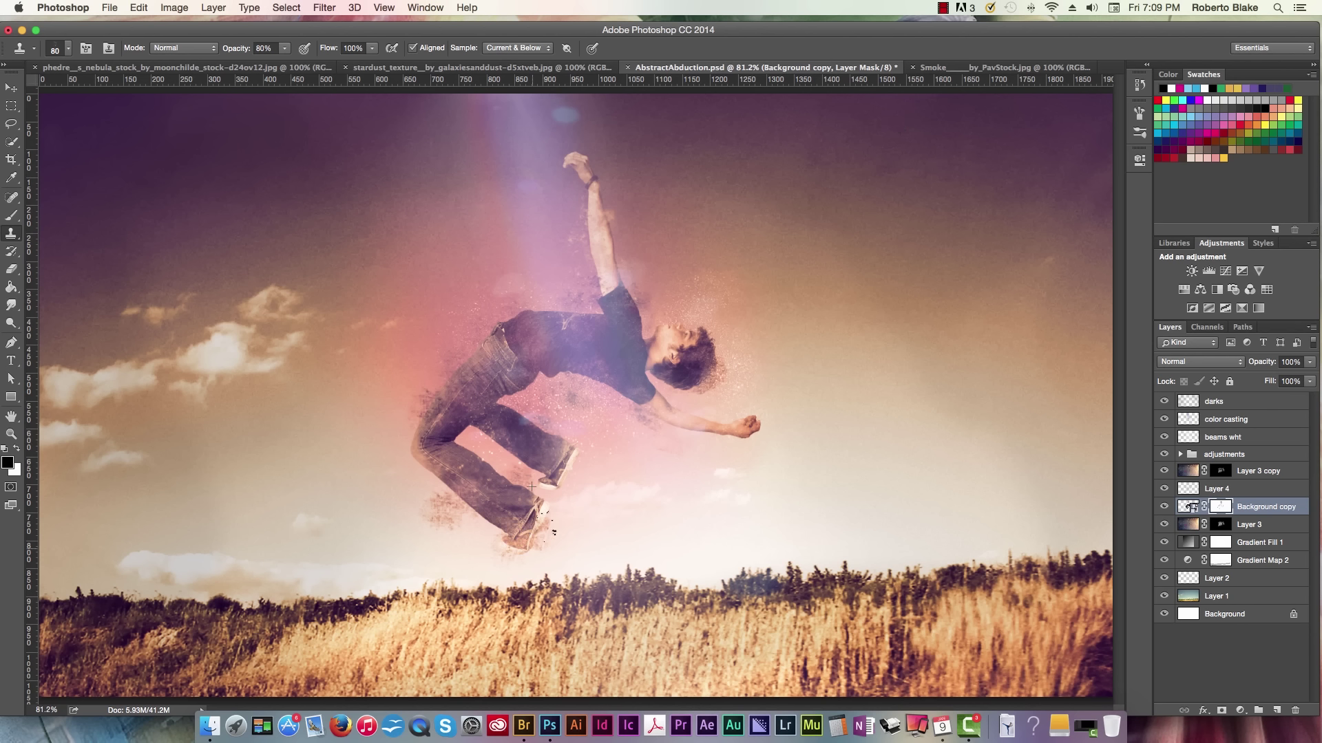
{"action": "left_click_drag", "start_coordinate": [508, 497], "coordinate": [529, 484]}
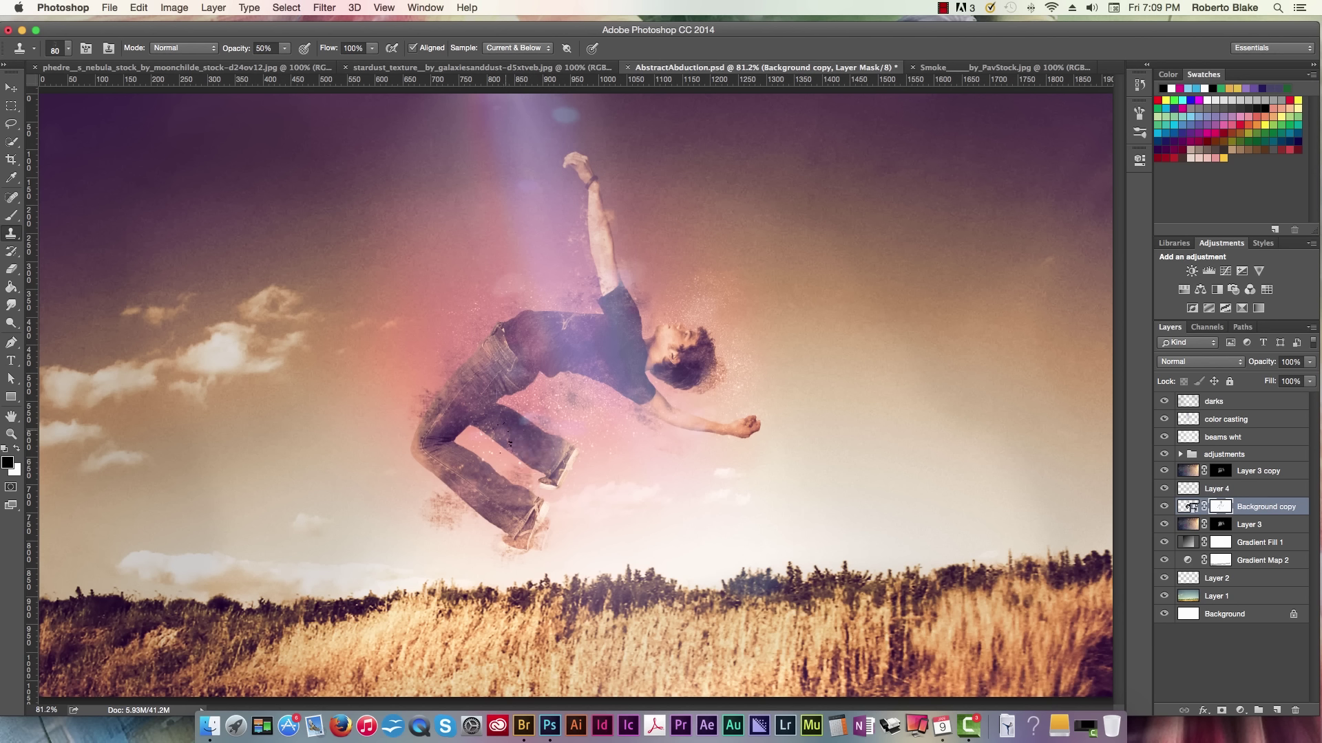
{"action": "left_click", "coordinate": [508, 448]}
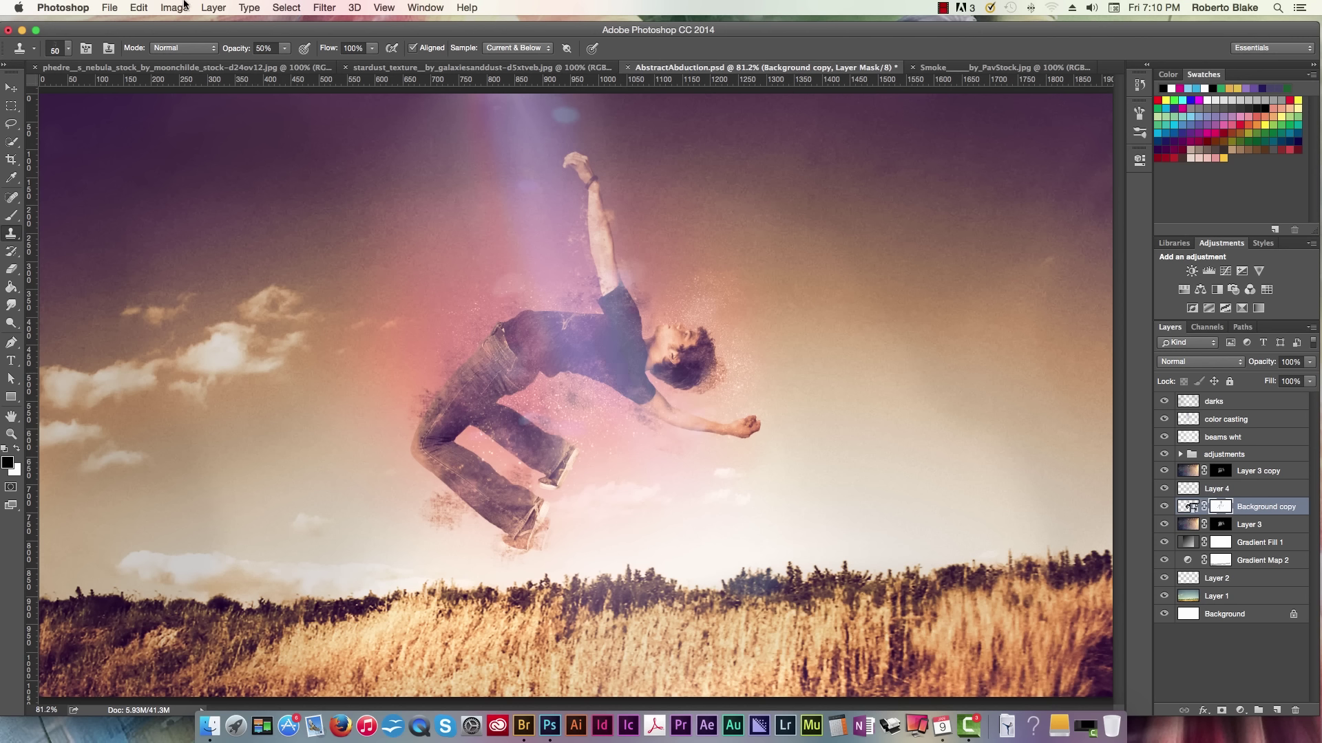
Choose a 600 px splatter brush tip for the Clone Stamp and undo the test stamp over the torso
{"action": "left_click", "coordinate": [69, 49]}
{"action": "left_click", "coordinate": [93, 181]}
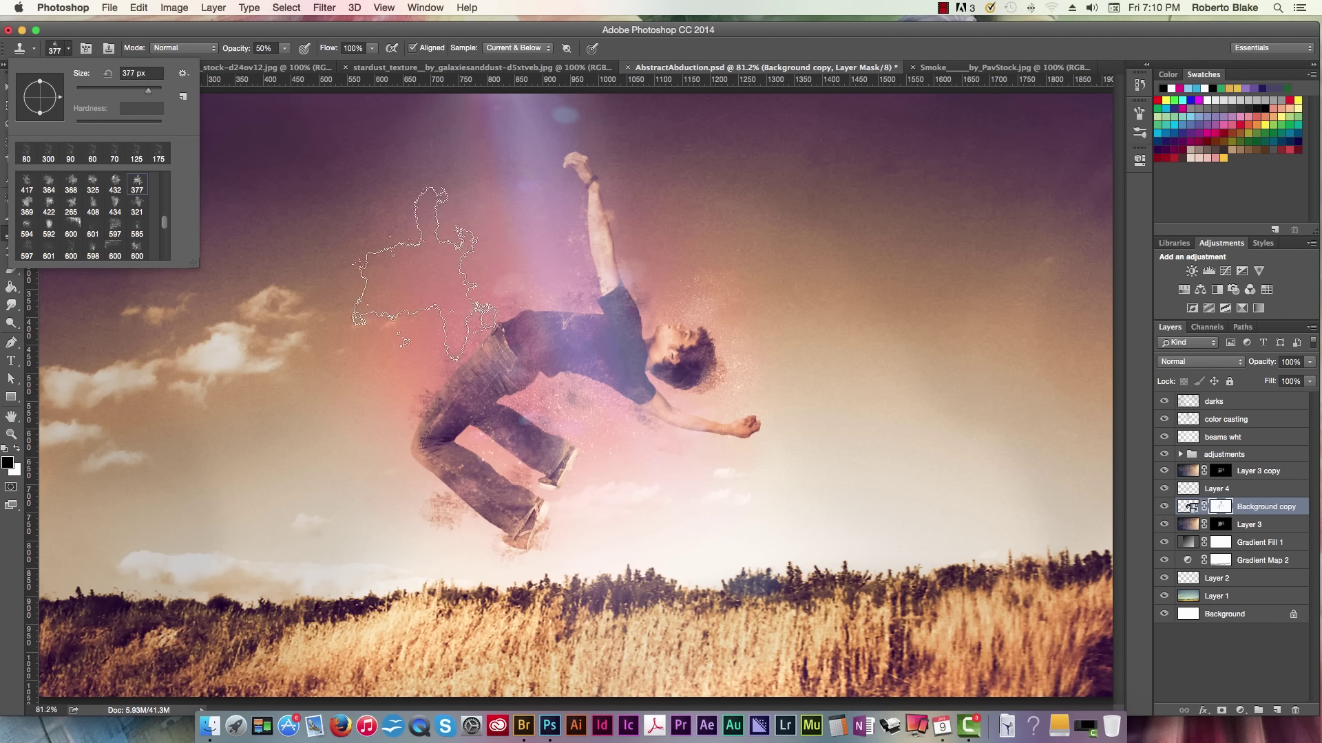
{"action": "left_click", "coordinate": [146, 256]}
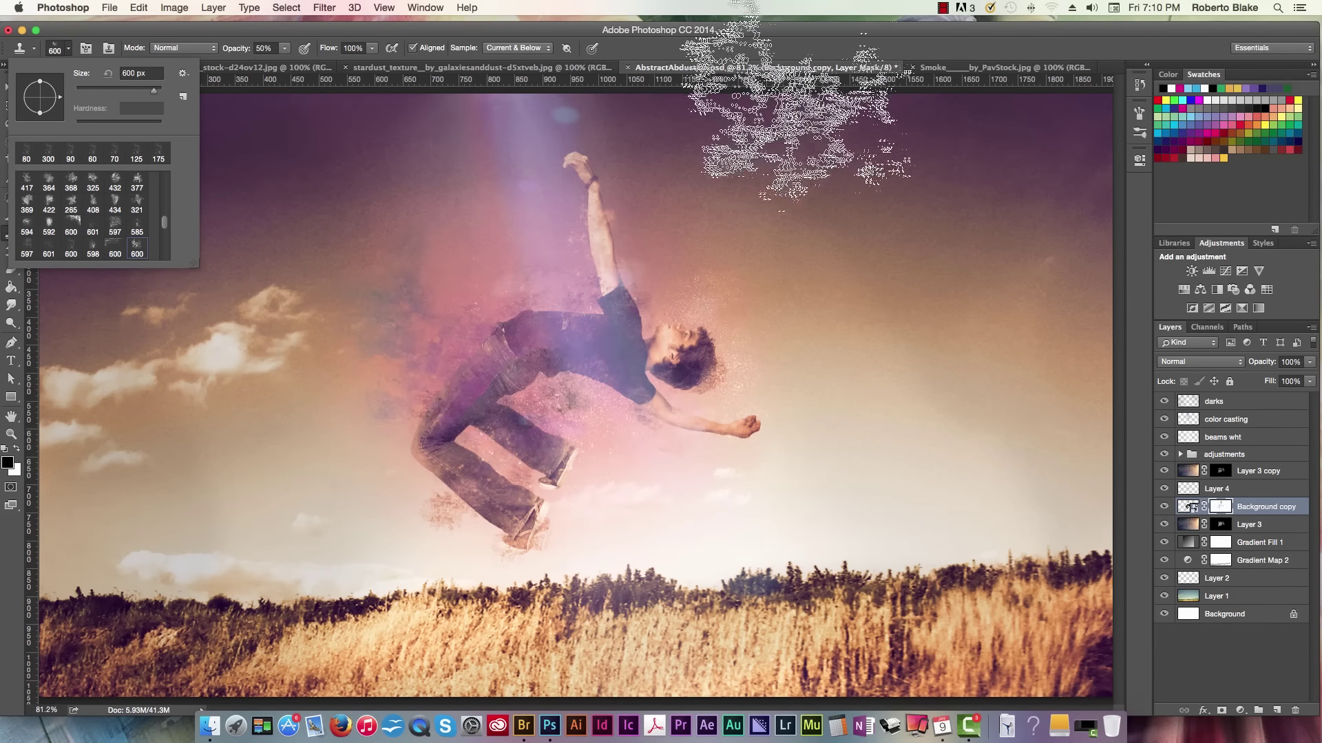
{"action": "left_click", "coordinate": [878, 50]}
{"action": "left_click", "coordinate": [555, 265]}
{"action": "key", "text": "super+z"}
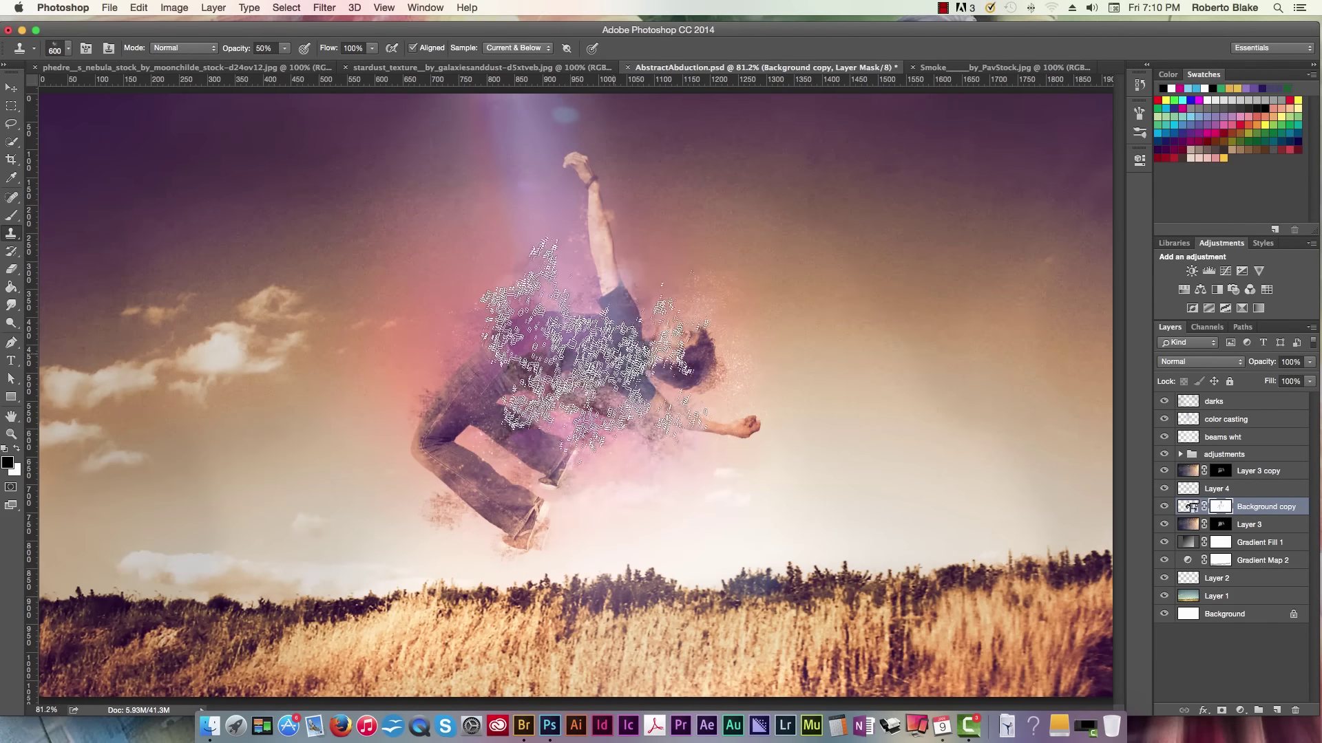
Reduce the splatter tip to 200 px at 60% opacity and stamp it into the mask over the rear lower leg and shoe
{"action": "key", "text": "2"}
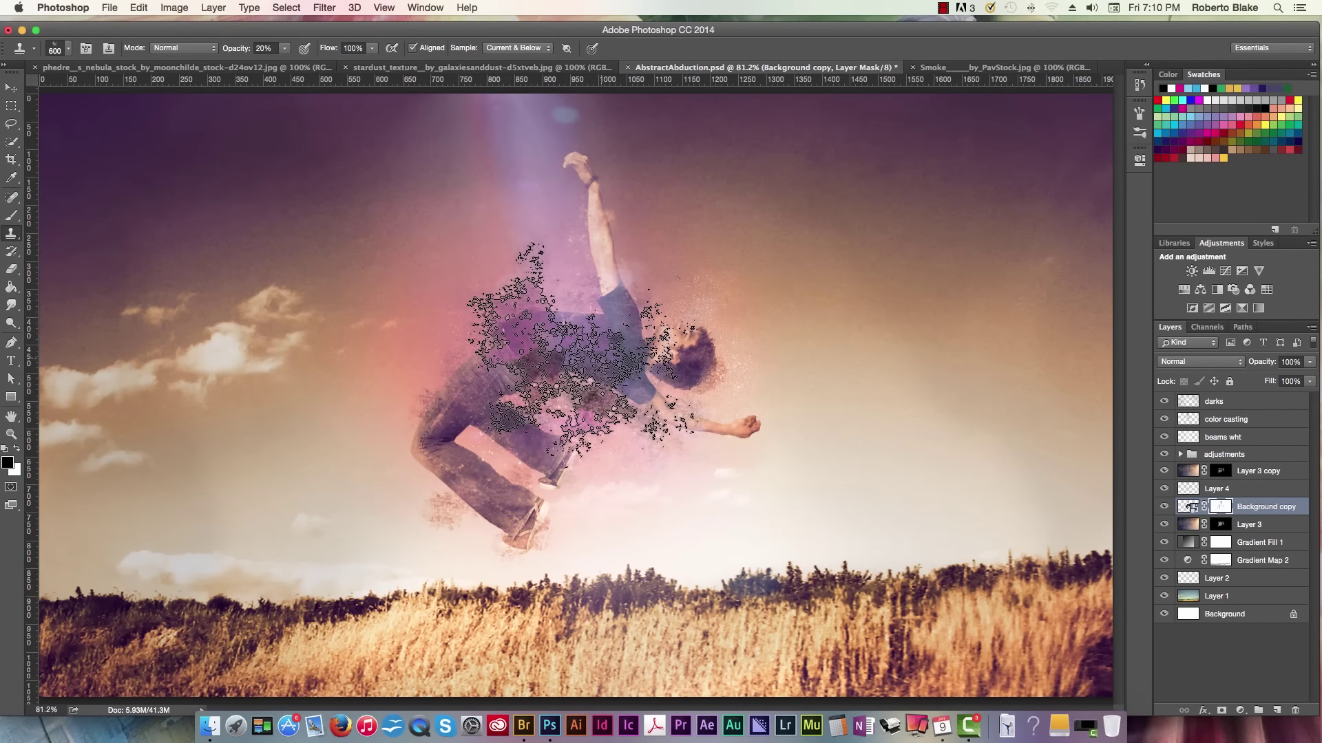
{"action": "key", "text": "bracketleft"}
{"action": "key", "text": "bracketleft"}
{"action": "key", "text": "bracketleft"}
{"action": "key", "text": "bracketleft"}
{"action": "key", "text": "bracketleft"}
{"action": "key", "text": "6"}
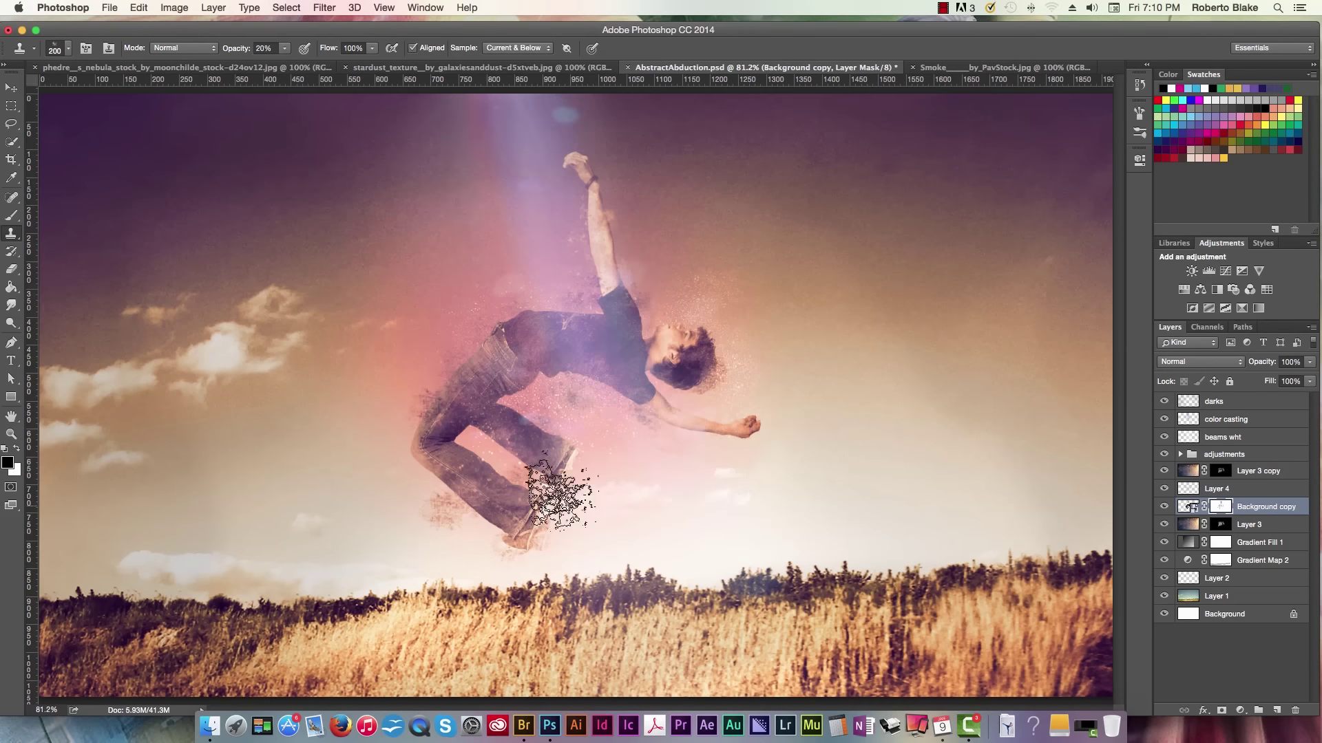
{"action": "left_click", "coordinate": [557, 482]}
{"action": "key", "text": "x"}
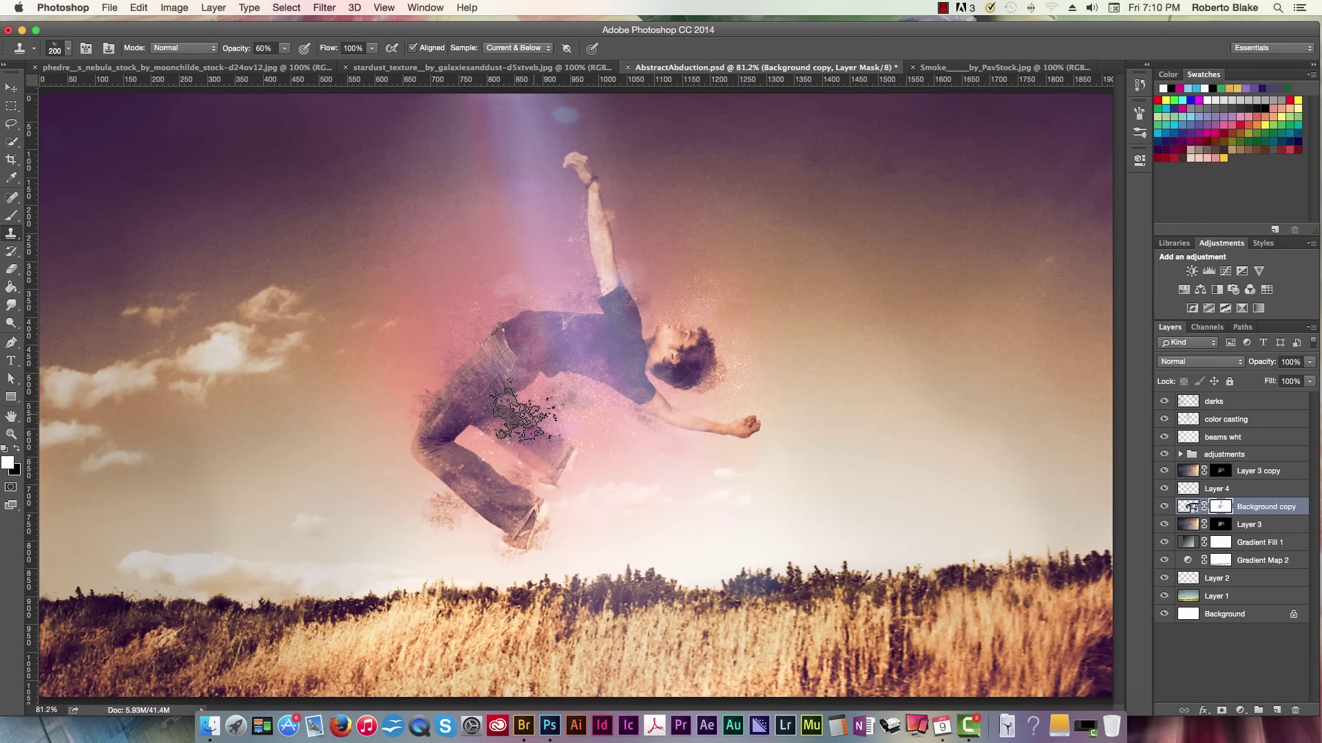
Switch to the Brush tool with black as the foreground color and reduce its tip to 70 px for the raised arm
{"action": "key", "text": "b"}
{"action": "key", "text": "x"}
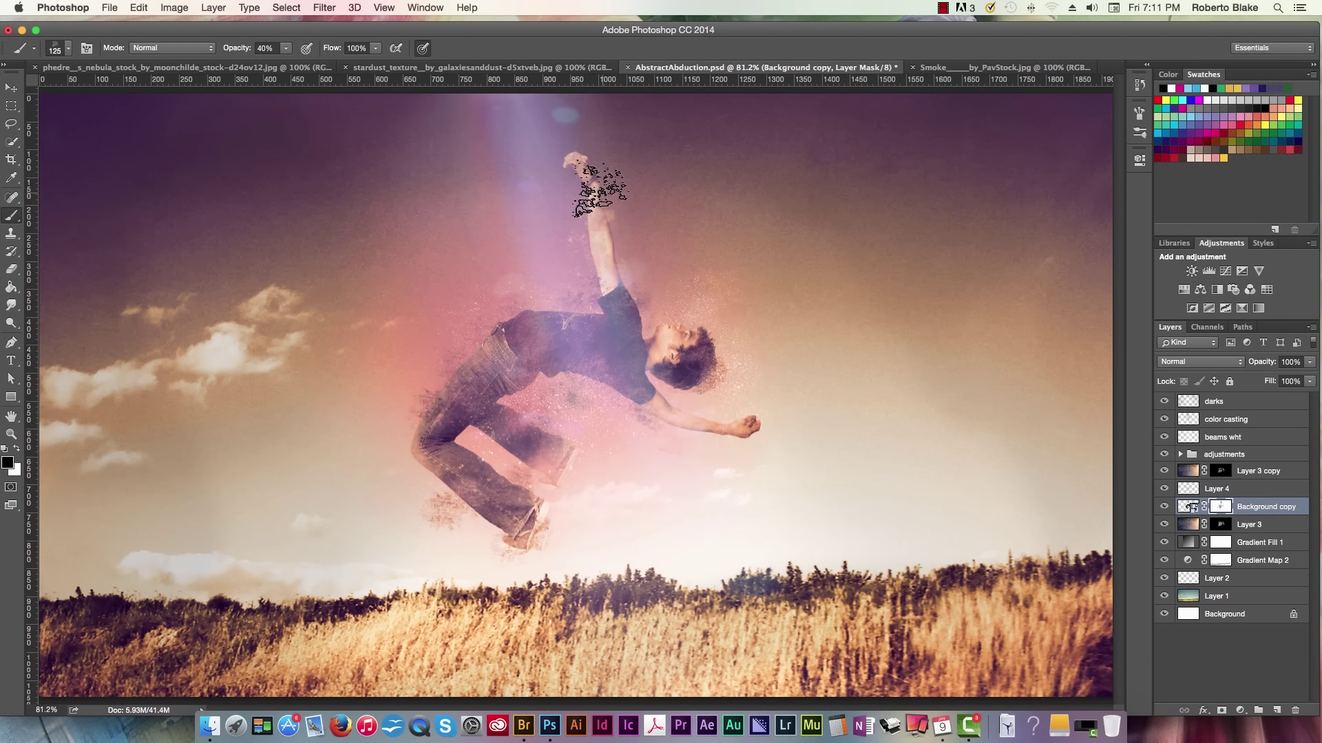
{"action": "key", "text": "super+space"}
{"action": "left_click_drag", "start_coordinate": [640, 279], "coordinate": [734, 274]}
{"action": "key", "text": "bracketleft"}
{"action": "key", "text": "bracketleft"}
{"action": "key", "text": "bracketleft"}
{"action": "key", "text": "bracketleft"}
{"action": "scroll", "coordinate": [617, 176], "scroll_direction": "up", "scroll_amount": 6}
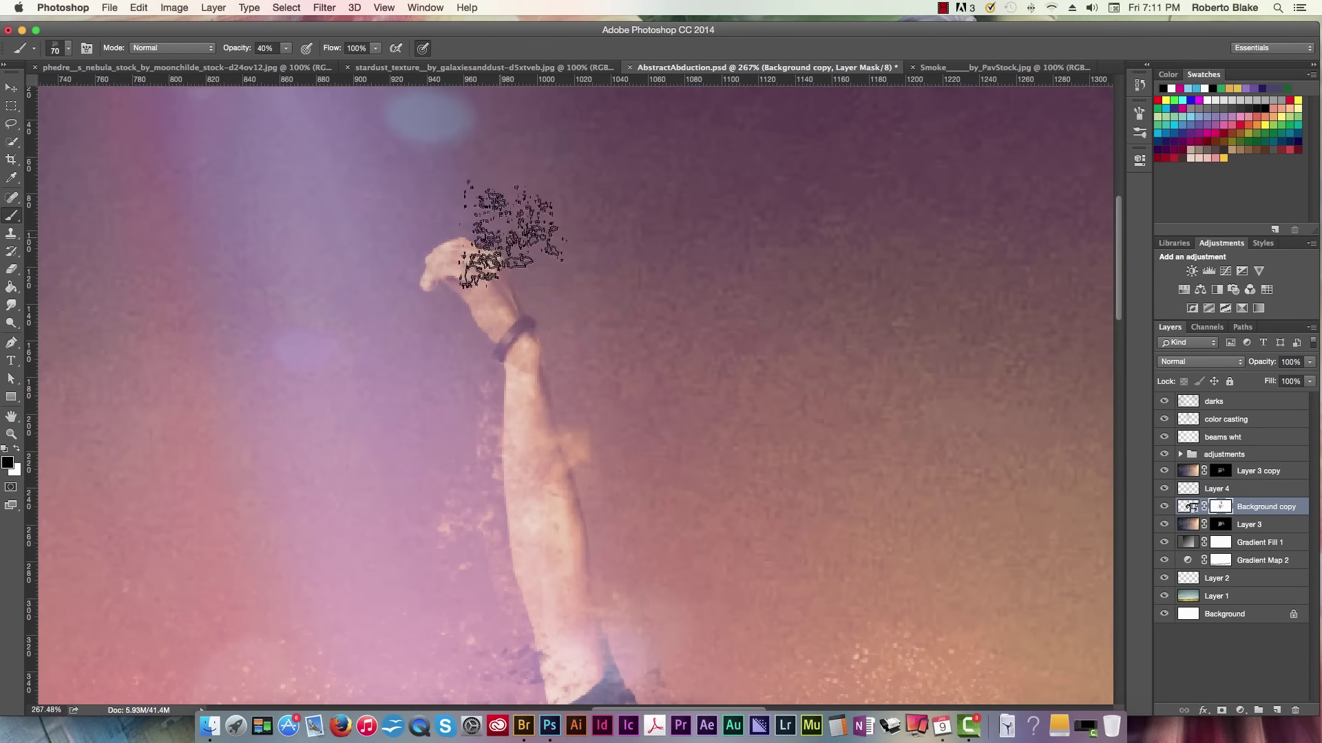
Choose a more solid splatter tip for the Brush, with size 90 px, opacity 60% and flow 34%
{"action": "left_click", "coordinate": [68, 47]}
{"action": "left_click", "coordinate": [74, 218]}
{"action": "key", "text": "bracketleft"}
{"action": "key", "text": "bracketleft"}
{"action": "key", "text": "bracketleft"}
{"action": "key", "text": "bracketleft"}
{"action": "key", "text": "bracketleft"}
{"action": "key", "text": "6"}
{"action": "left_click", "coordinate": [375, 47]}
{"action": "left_click_drag", "start_coordinate": [378, 62], "coordinate": [333, 62]}
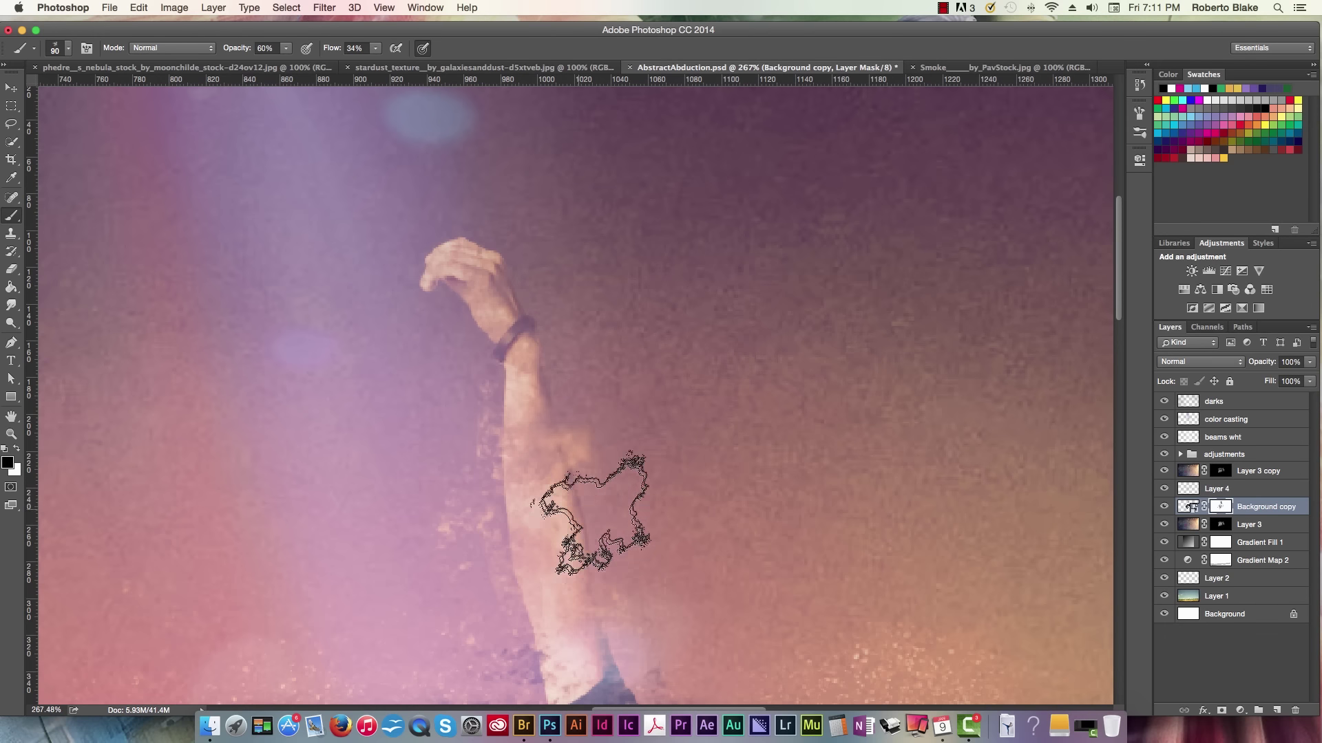
Reduce the brush to 50 px and break up the edges of the raised arm in the Background copy mask
{"action": "key", "text": "bracketleft"}
{"action": "key", "text": "bracketleft"}
{"action": "key", "text": "bracketleft"}
{"action": "key", "text": "bracketleft"}
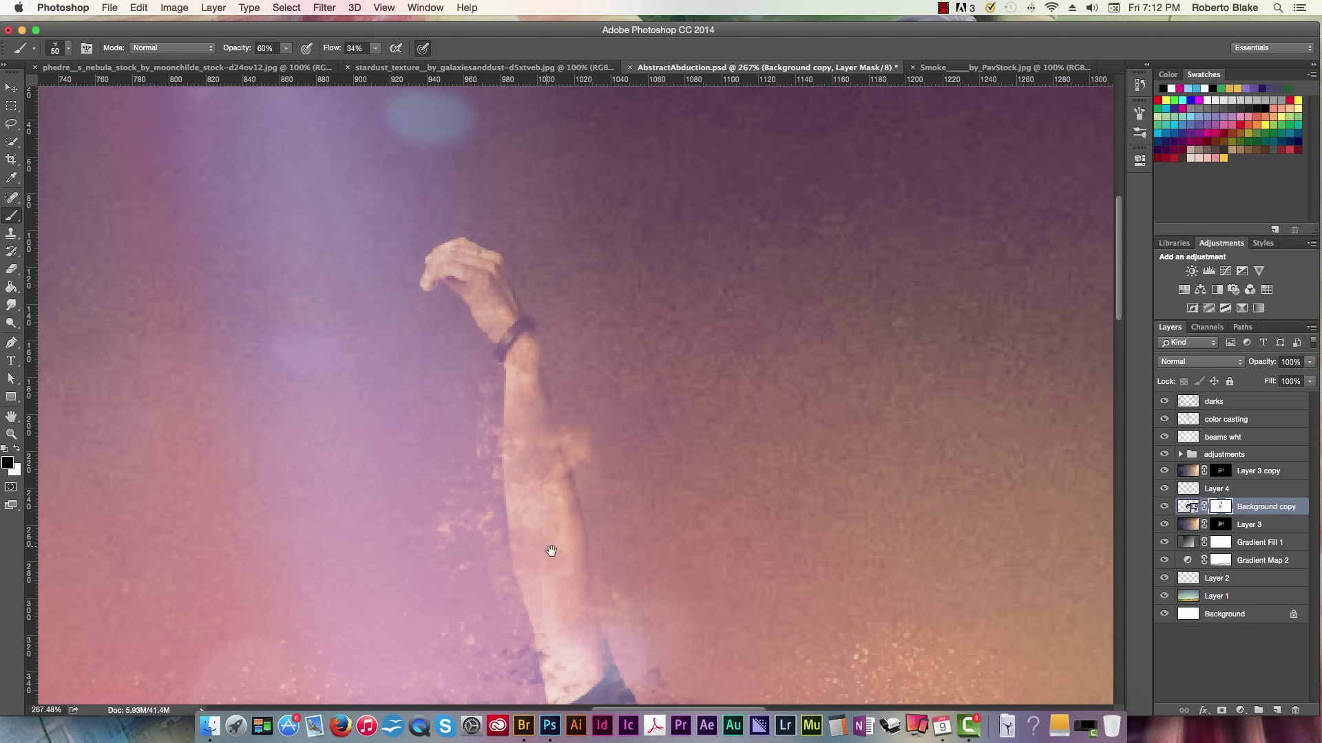
{"action": "left_click_drag", "start_coordinate": [550, 550], "coordinate": [596, 375]}
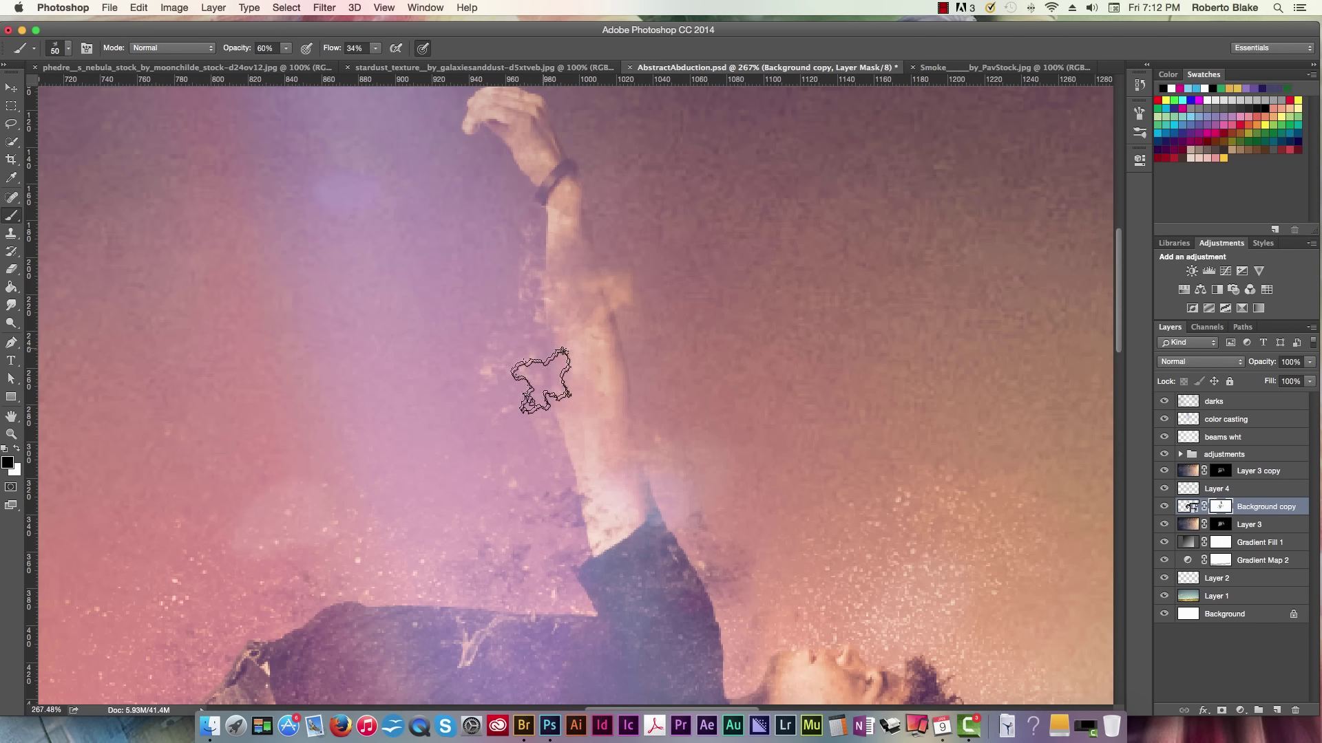
{"action": "scroll", "coordinate": [711, 425], "scroll_direction": "down", "scroll_amount": 5}
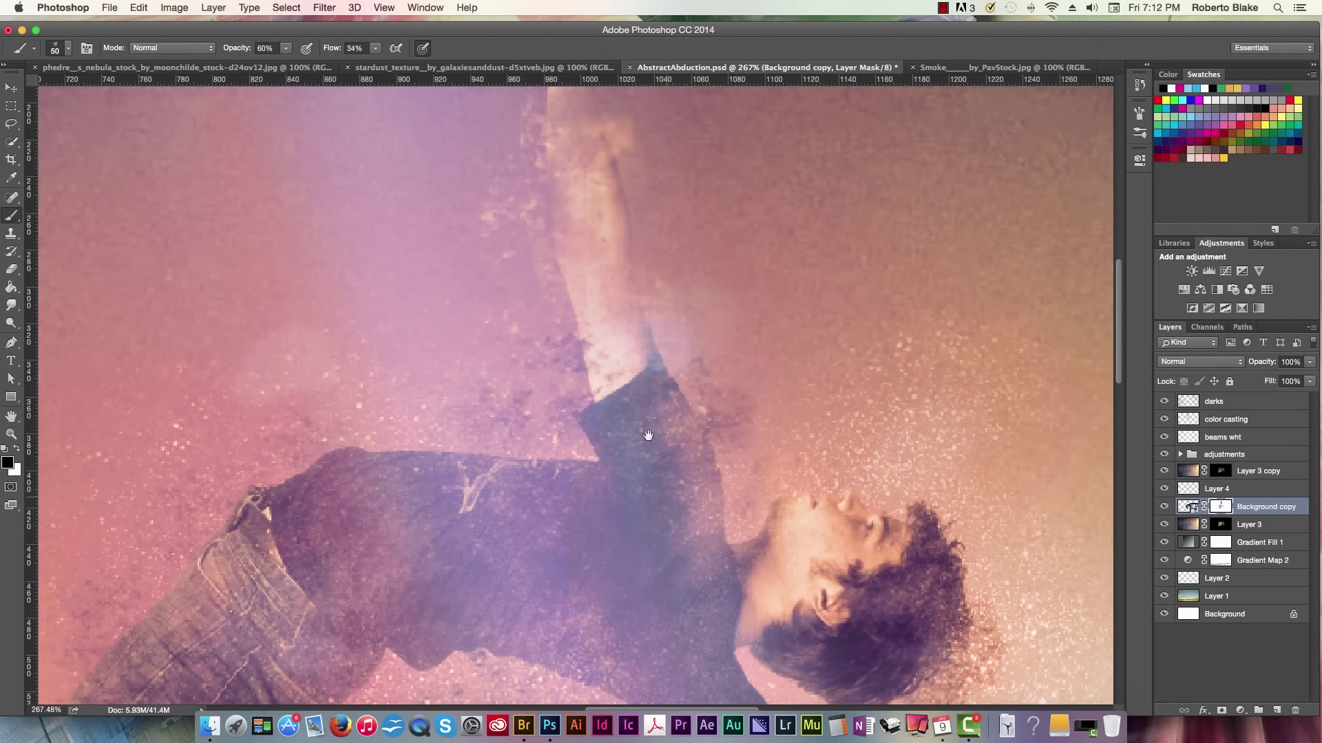
Paint splatter-shaped gaps into the Background copy mask across the shirt's sleeve, chest and lower torso
{"action": "left_click_drag", "start_coordinate": [647, 435], "coordinate": [611, 236]}
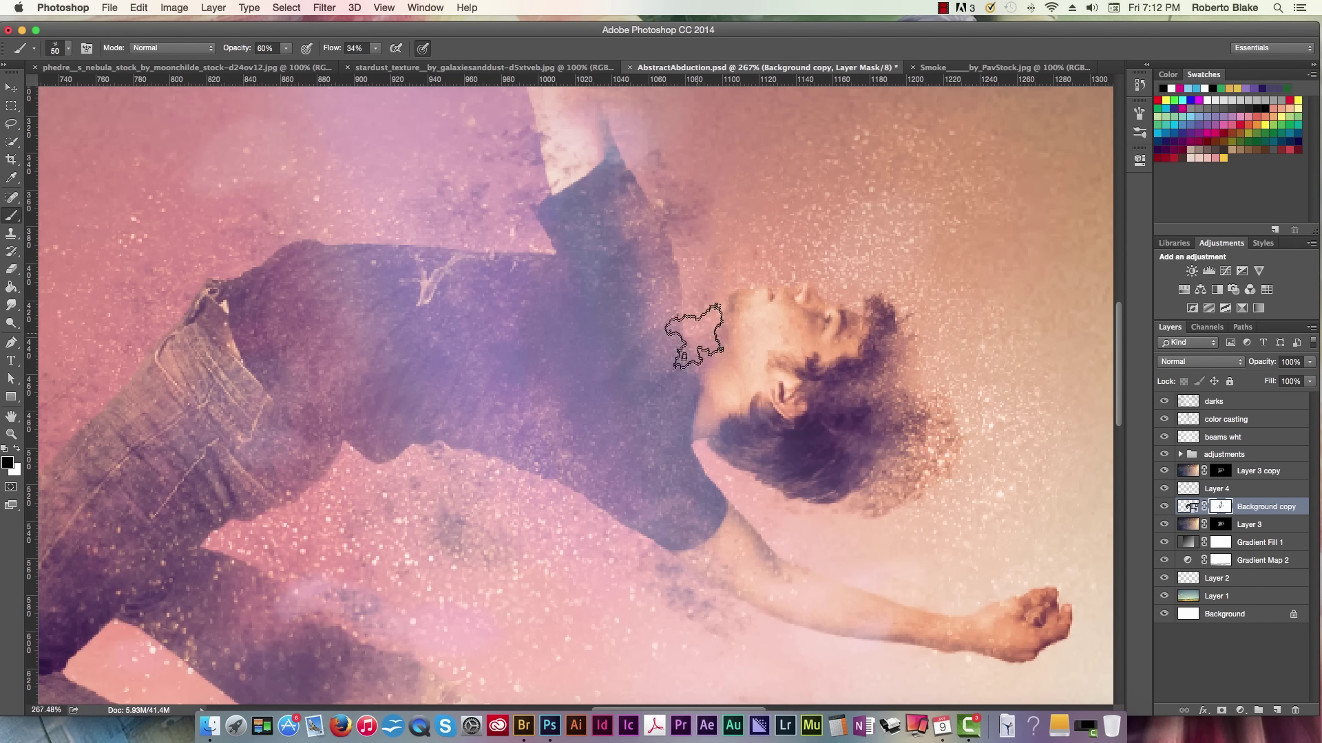
{"action": "mouse_move", "coordinate": [571, 399]}
{"action": "left_mouse_down"}
{"action": "mouse_move", "coordinate": [600, 296]}
{"action": "mouse_move", "coordinate": [556, 375]}
{"action": "mouse_move", "coordinate": [591, 383]}
{"action": "left_mouse_up"}
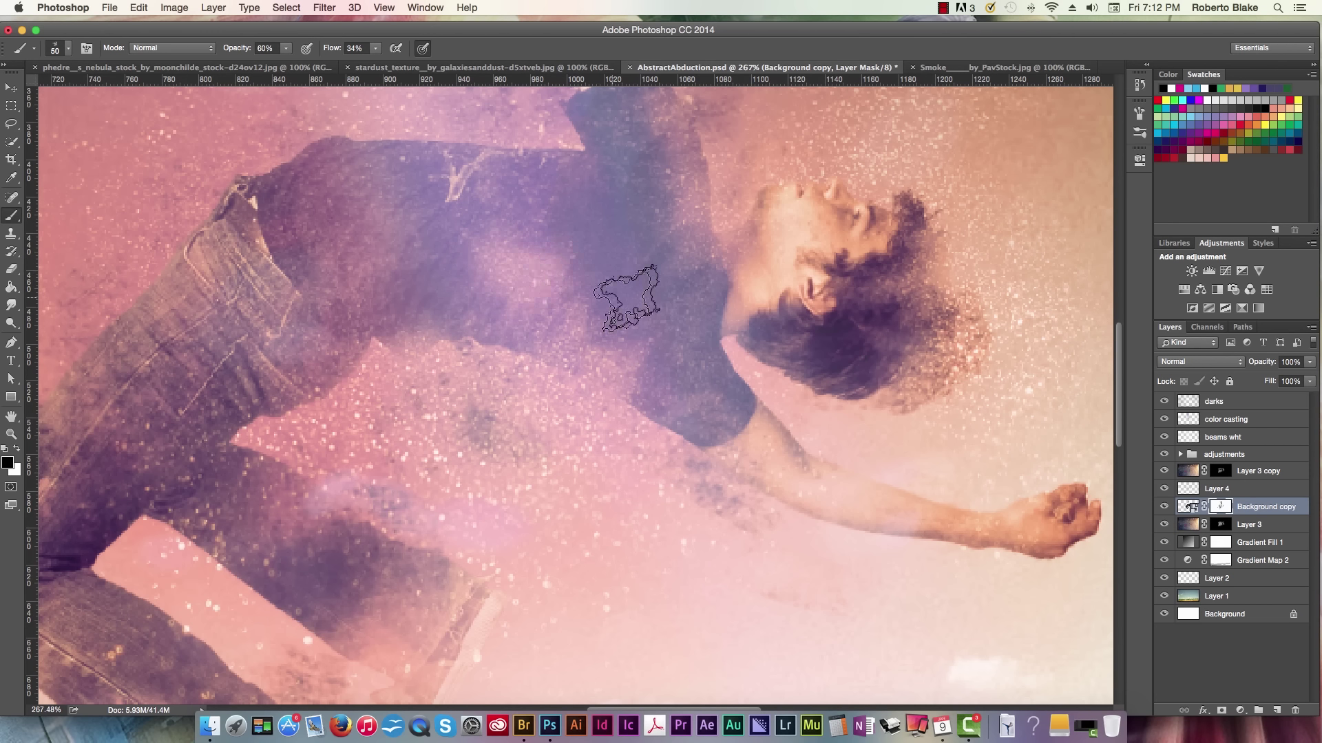
{"action": "key", "text": "super+0"}
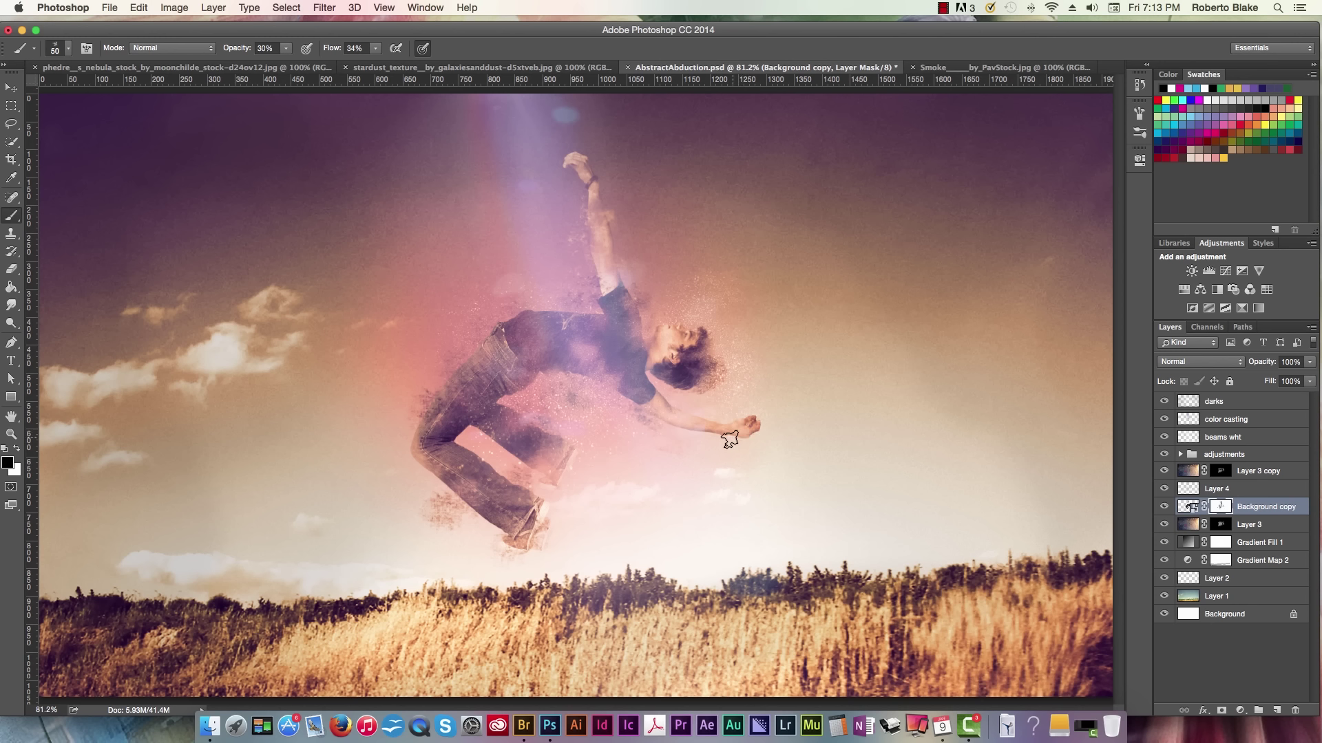
Erode the outstretched hand and forearm in the Background copy mask with a 20 px splatter brush at 60% opacity
{"action": "left_click_drag", "start_coordinate": [762, 412], "coordinate": [752, 513]}
{"action": "key", "text": "b"}
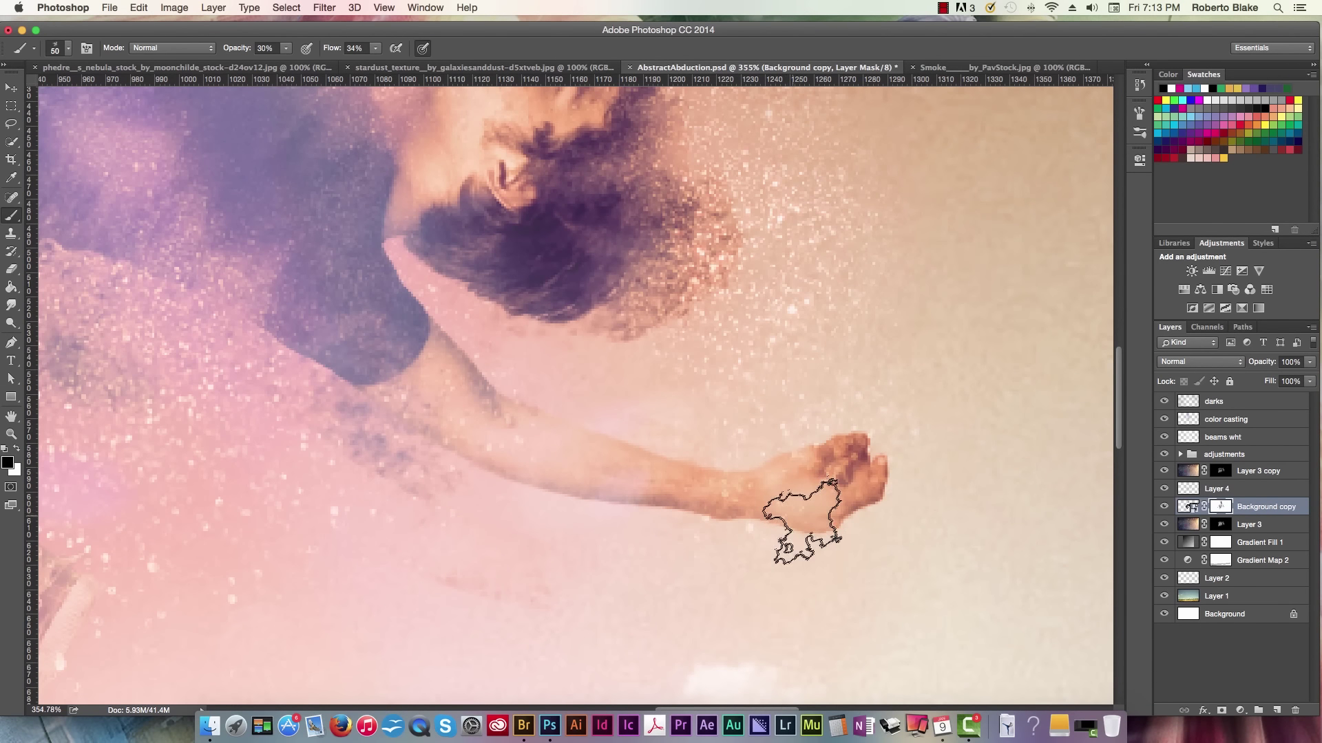
{"action": "key", "text": "bracketleft"}
{"action": "key", "text": "bracketleft"}
{"action": "key", "text": "bracketleft"}
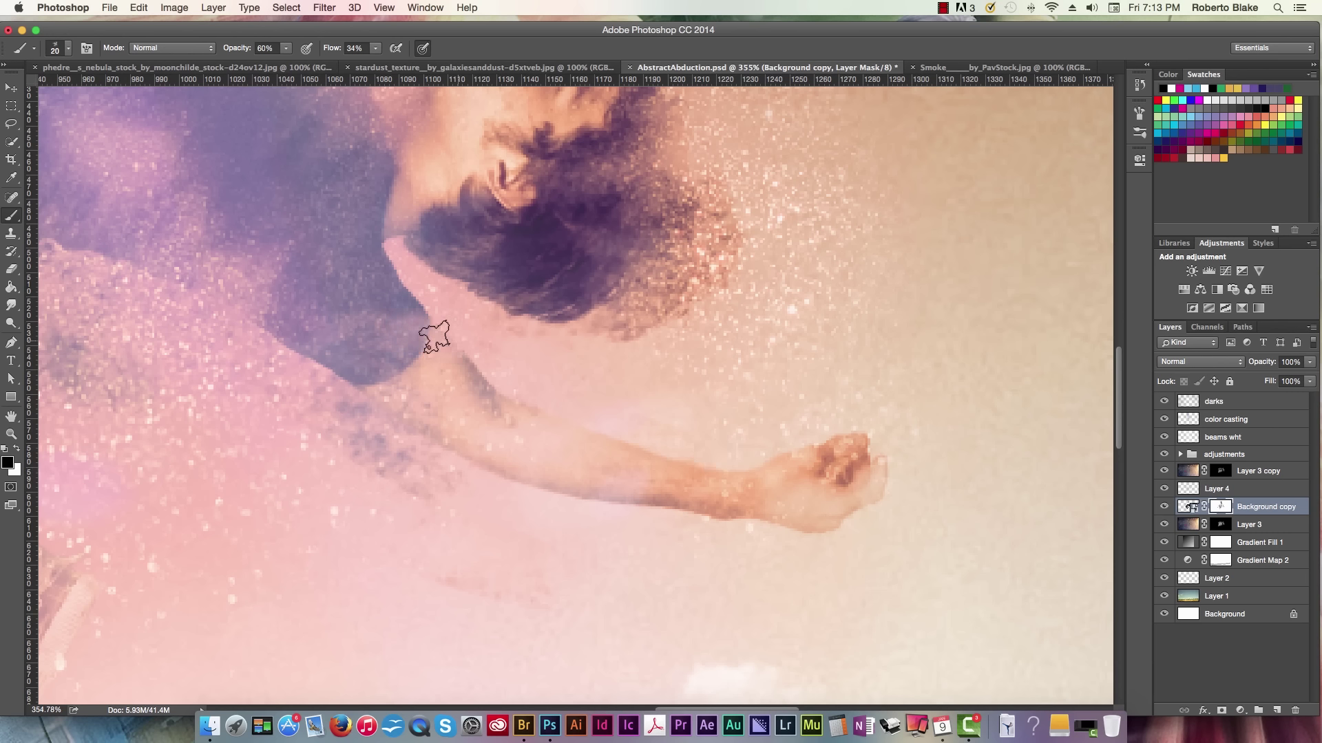
{"action": "key", "text": "super+0"}
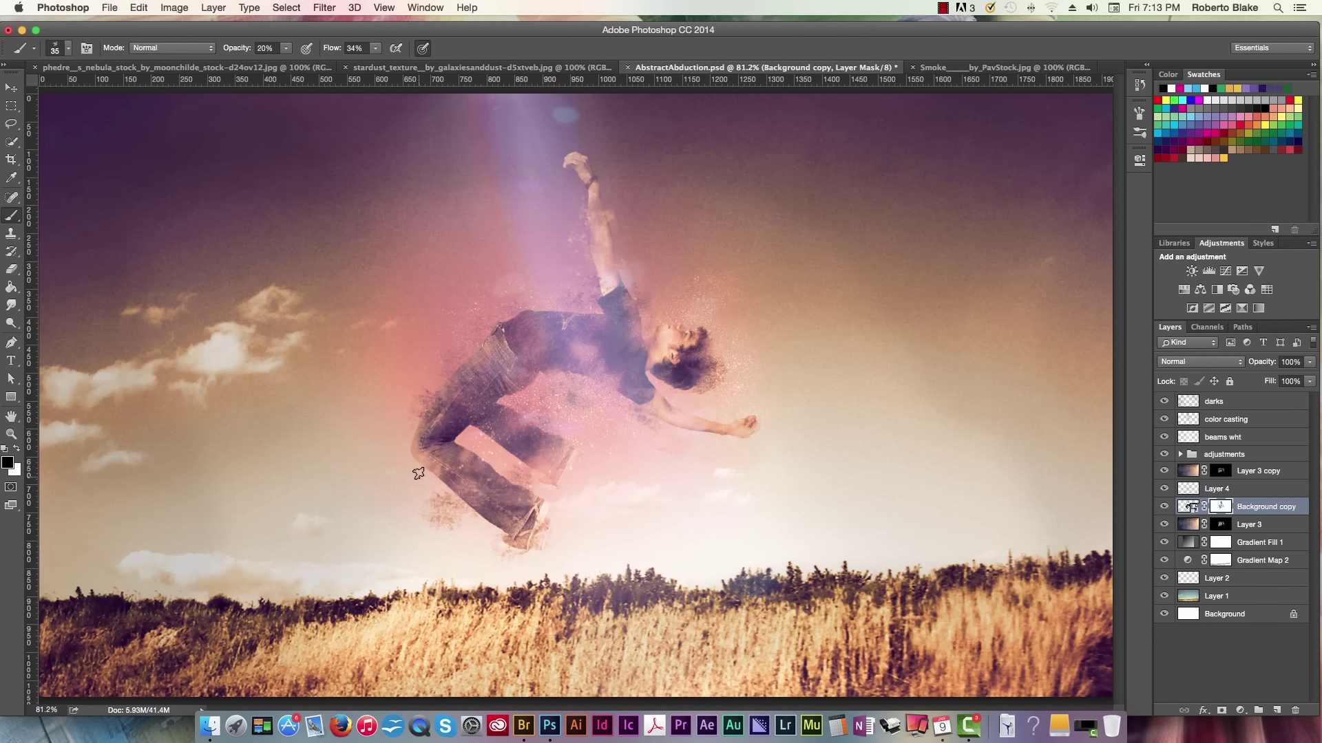
Clone splatters around the torso, outstretched arm and legs onto Layer 4 with a 200 px Clone Stamp at 60% opacity
{"action": "left_click", "coordinate": [1215, 488]}
{"action": "key", "text": "s"}
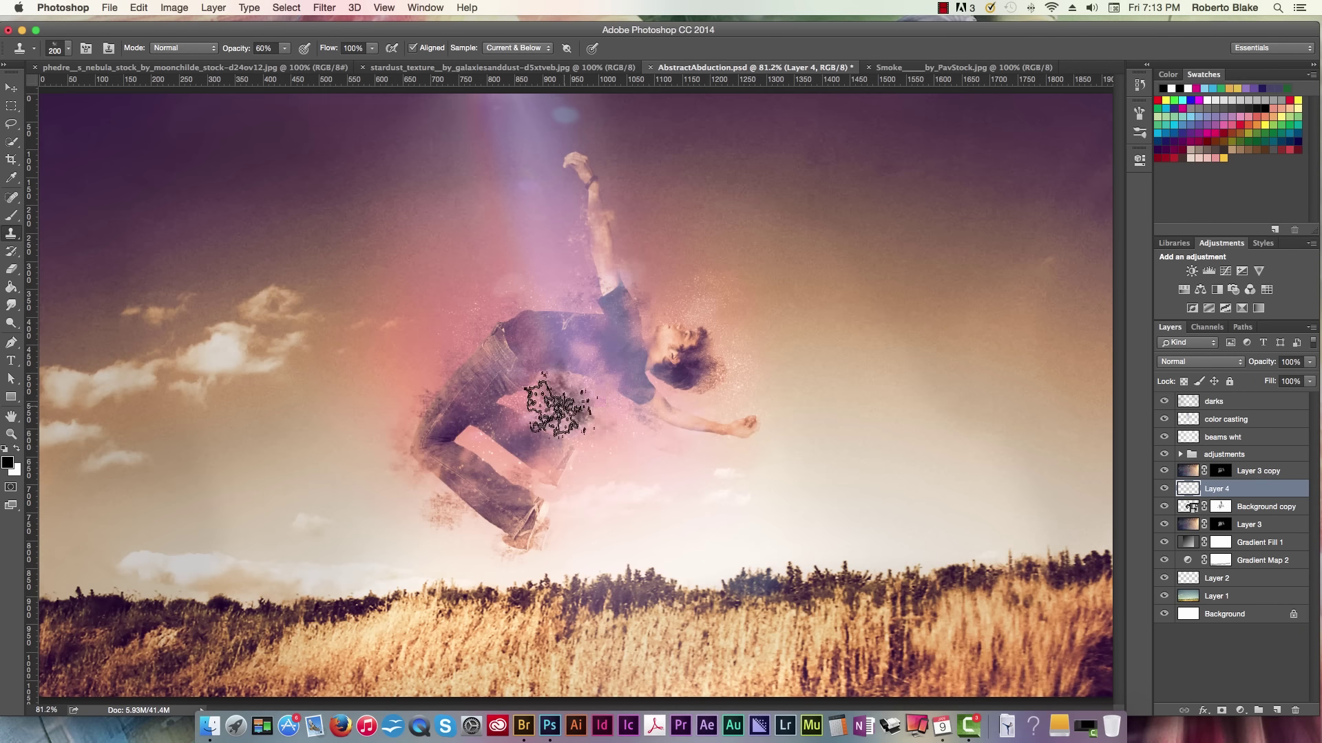
{"action": "left_click", "coordinate": [586, 344], "text": "alt"}
{"action": "left_click", "coordinate": [641, 515]}
{"action": "left_click", "coordinate": [691, 428]}
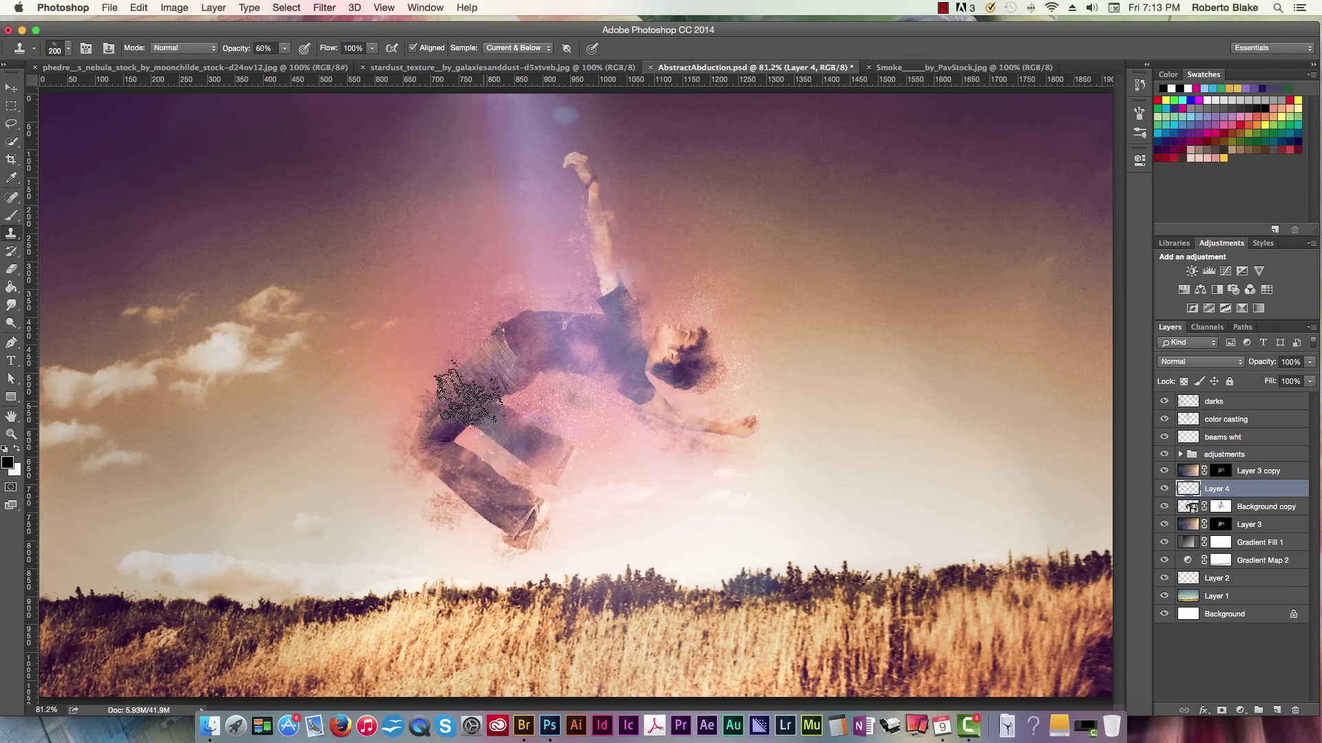
{"action": "left_click", "coordinate": [501, 344], "text": "alt"}
{"action": "left_click", "coordinate": [660, 256]}
{"action": "left_click", "coordinate": [540, 397]}
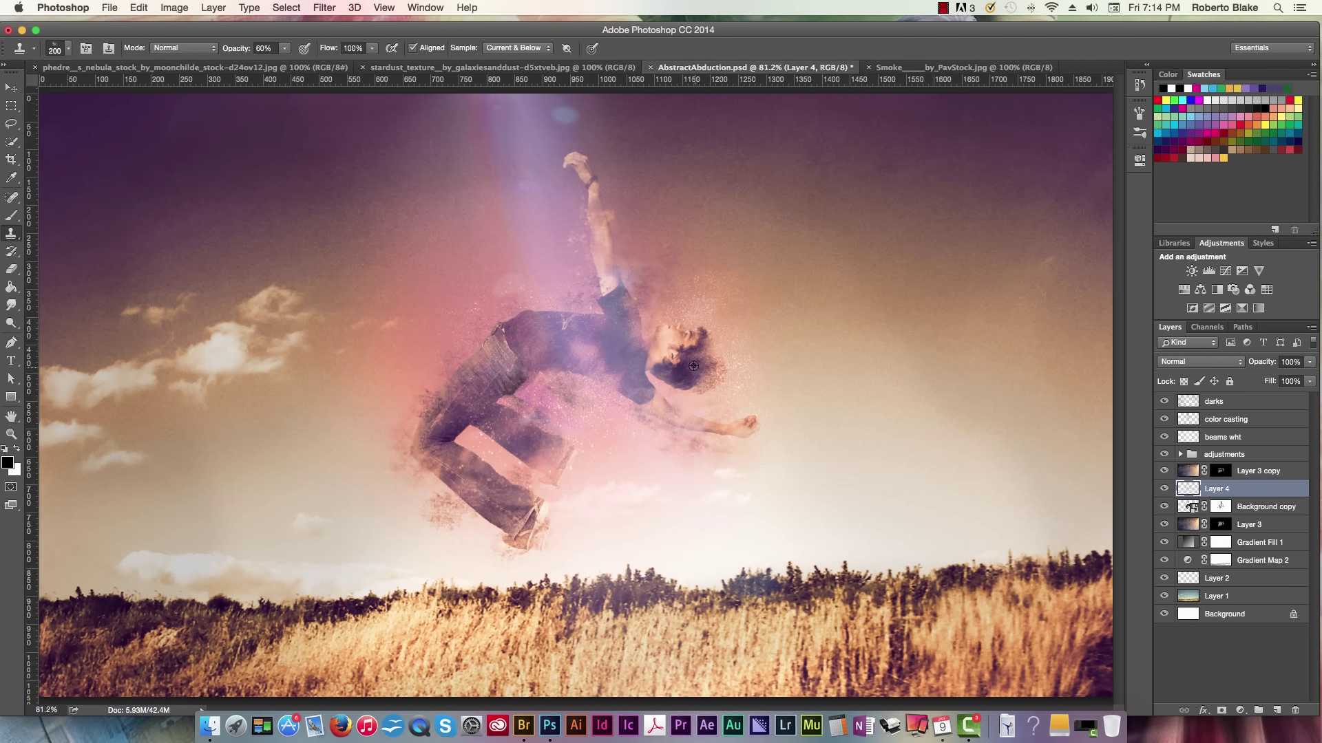
Clone splatters outward from the hair on Layer 4 and undo the stray stamp farther from the head
{"action": "mouse_move", "coordinate": [693, 366]}
{"action": "left_mouse_down"}
{"action": "mouse_move", "coordinate": [797, 360]}
{"action": "mouse_move", "coordinate": [835, 319]}
{"action": "mouse_move", "coordinate": [799, 307]}
{"action": "left_mouse_up"}
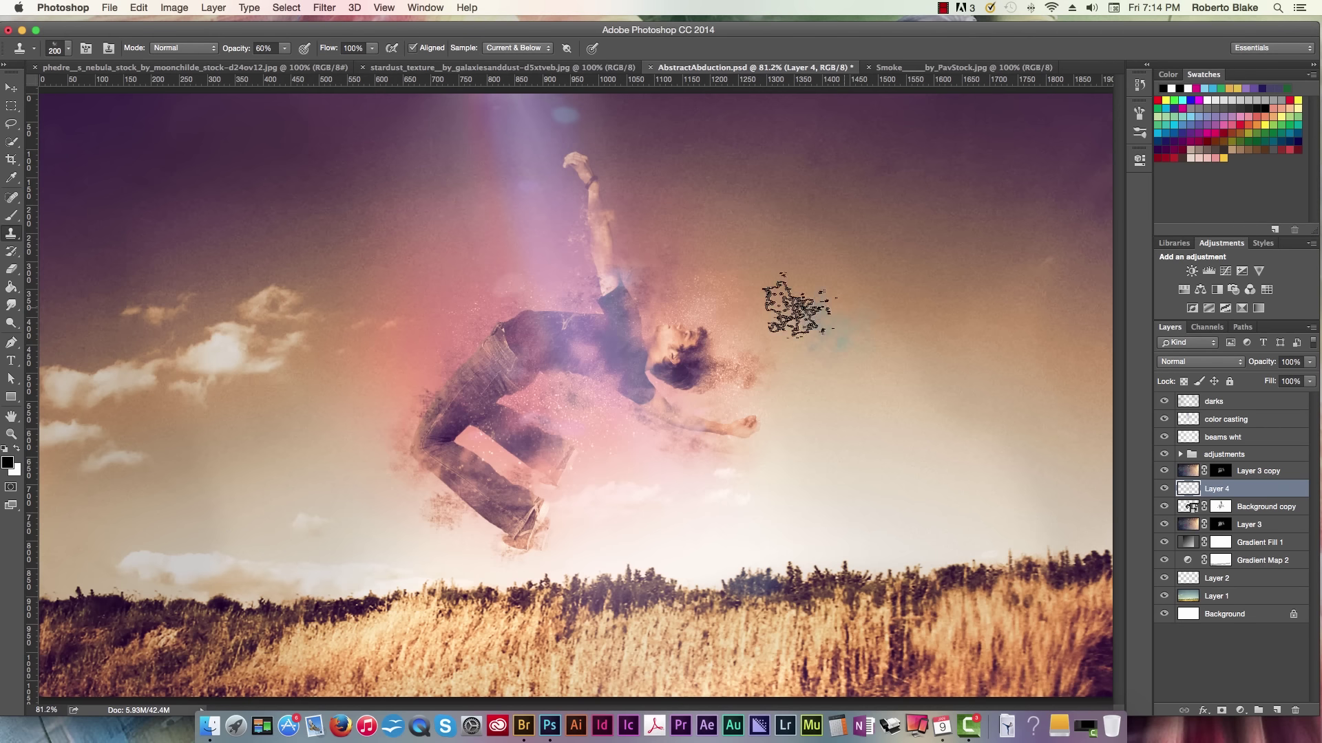
{"action": "left_click", "coordinate": [657, 324]}
{"action": "left_click", "coordinate": [614, 337], "text": "alt"}
{"action": "key", "text": "super+z"}
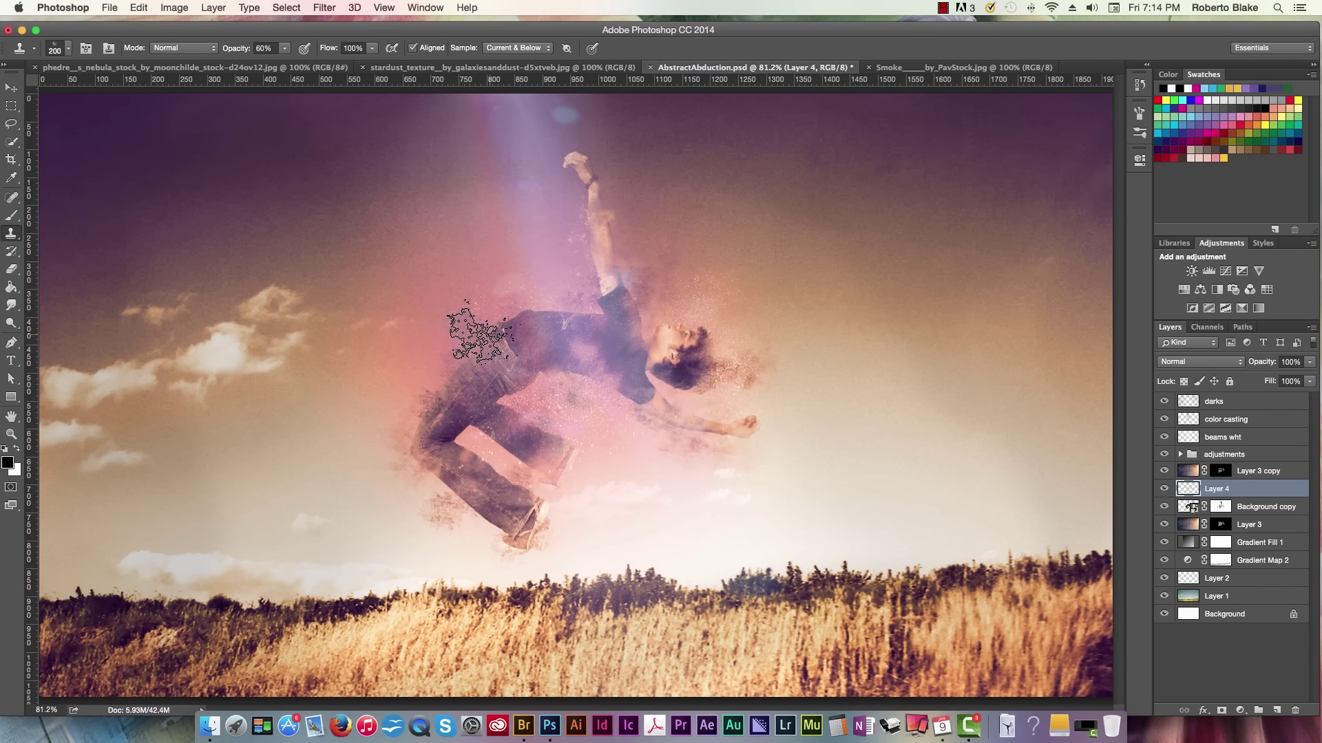
Try cloning splatters beside the raised arm on Layer 4, undo those stamps, and set the Clone Stamp opacity to 20%
{"action": "mouse_move", "coordinate": [437, 292]}
{"action": "left_mouse_down"}
{"action": "mouse_move", "coordinate": [488, 351]}
{"action": "mouse_move", "coordinate": [581, 269]}
{"action": "mouse_move", "coordinate": [575, 241]}
{"action": "left_mouse_up"}
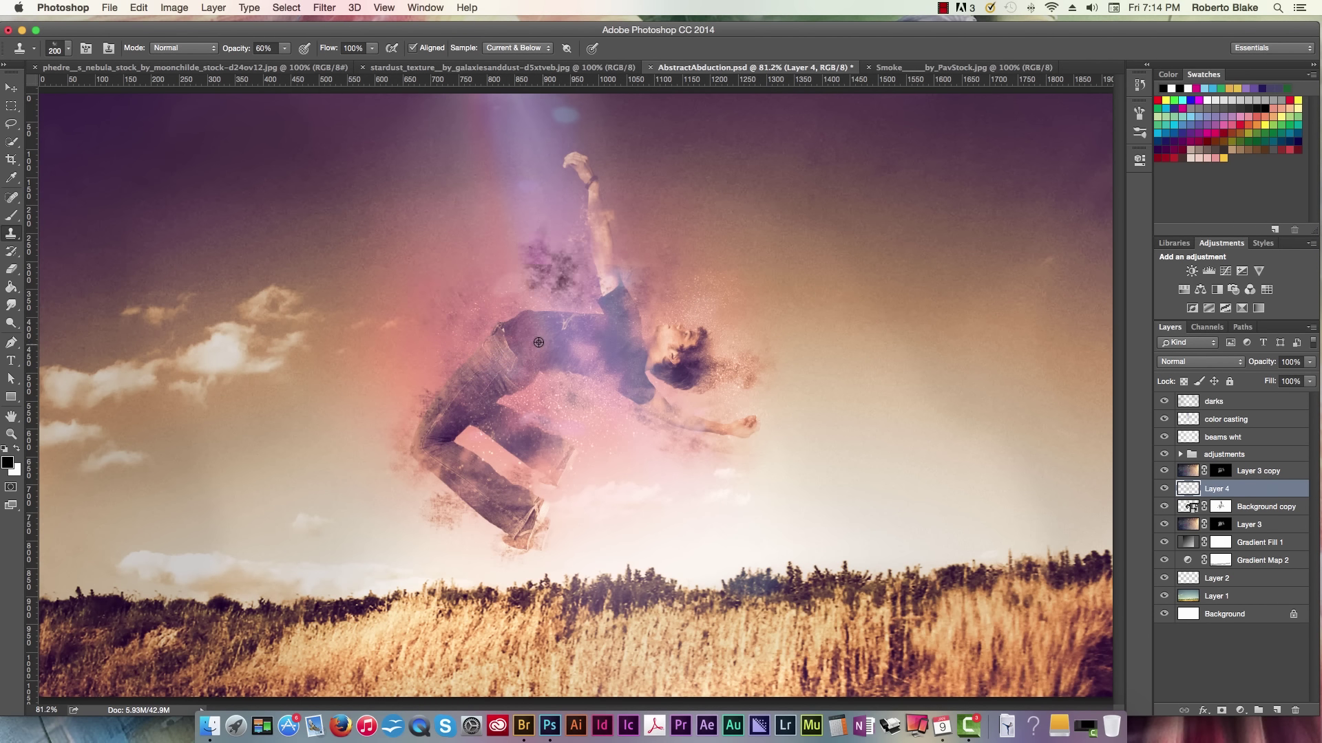
{"action": "key", "text": "super+z"}
{"action": "left_click", "coordinate": [572, 280]}
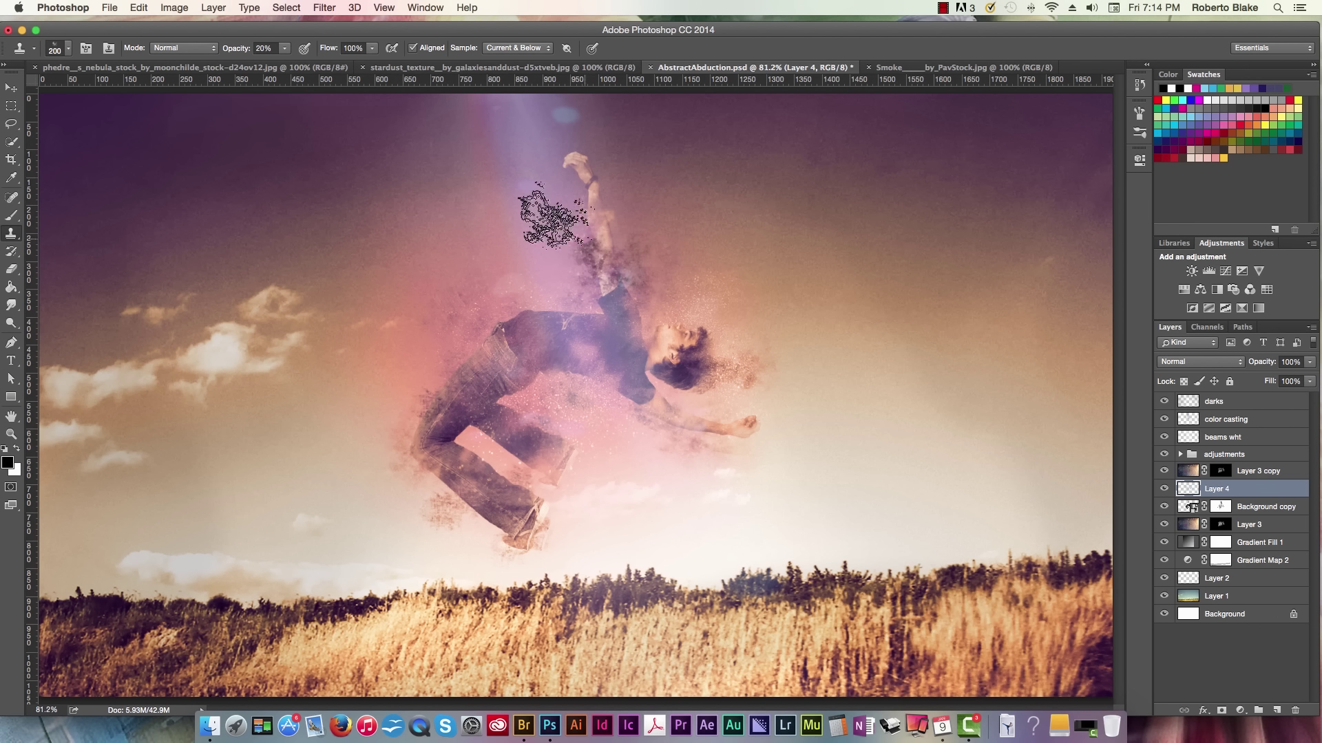
{"action": "key", "text": "ctrl+z"}
{"action": "key", "text": "2"}
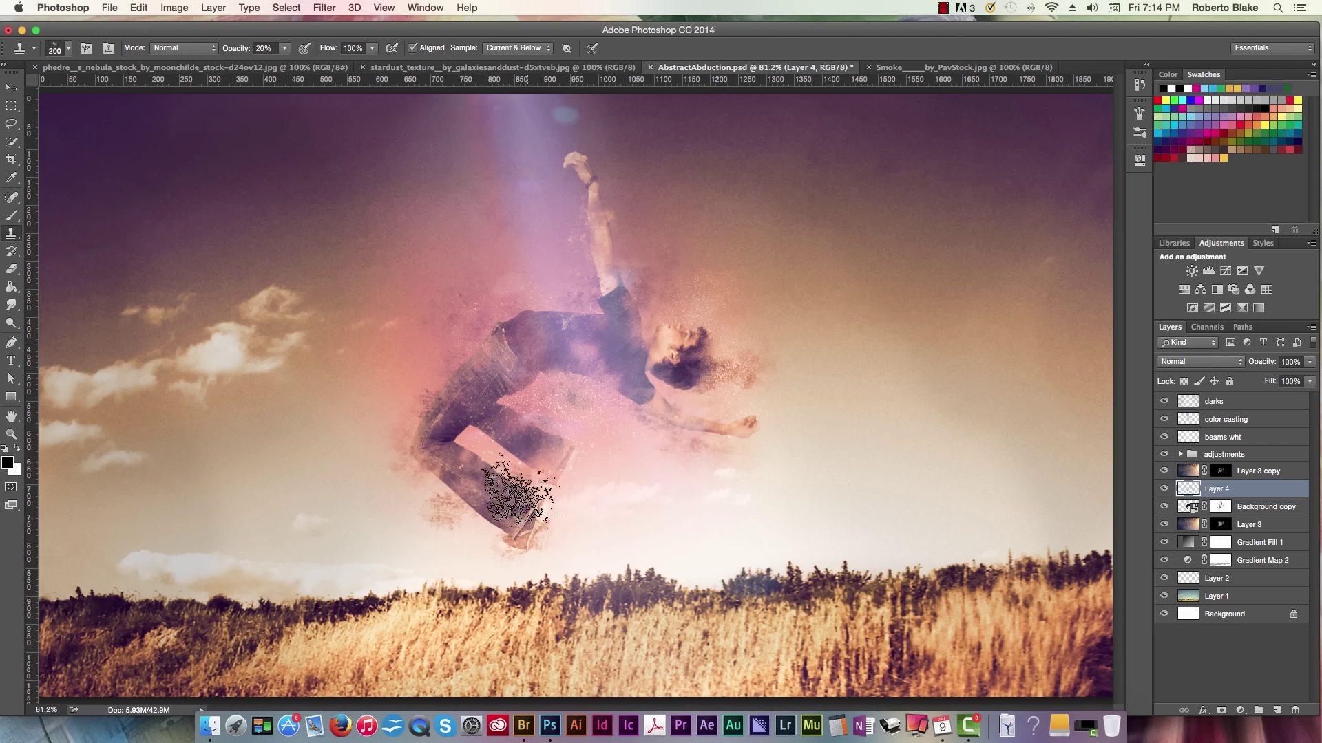
Set the Clone Stamp opacity to 77%, try cloning splatters by the raised forearm, and undo that stamp
{"action": "key", "text": "4"}
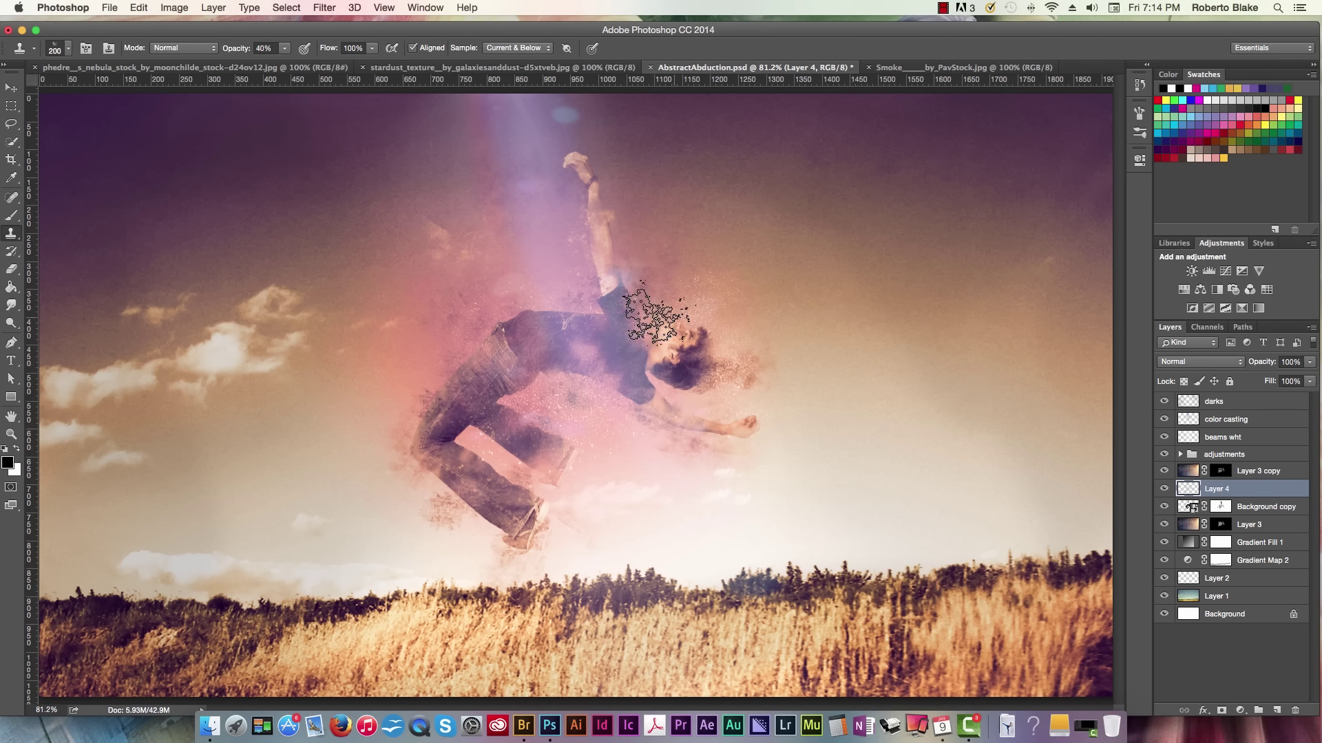
{"action": "key", "text": "7"}
{"action": "key", "text": "7"}
{"action": "left_click", "coordinate": [593, 179]}
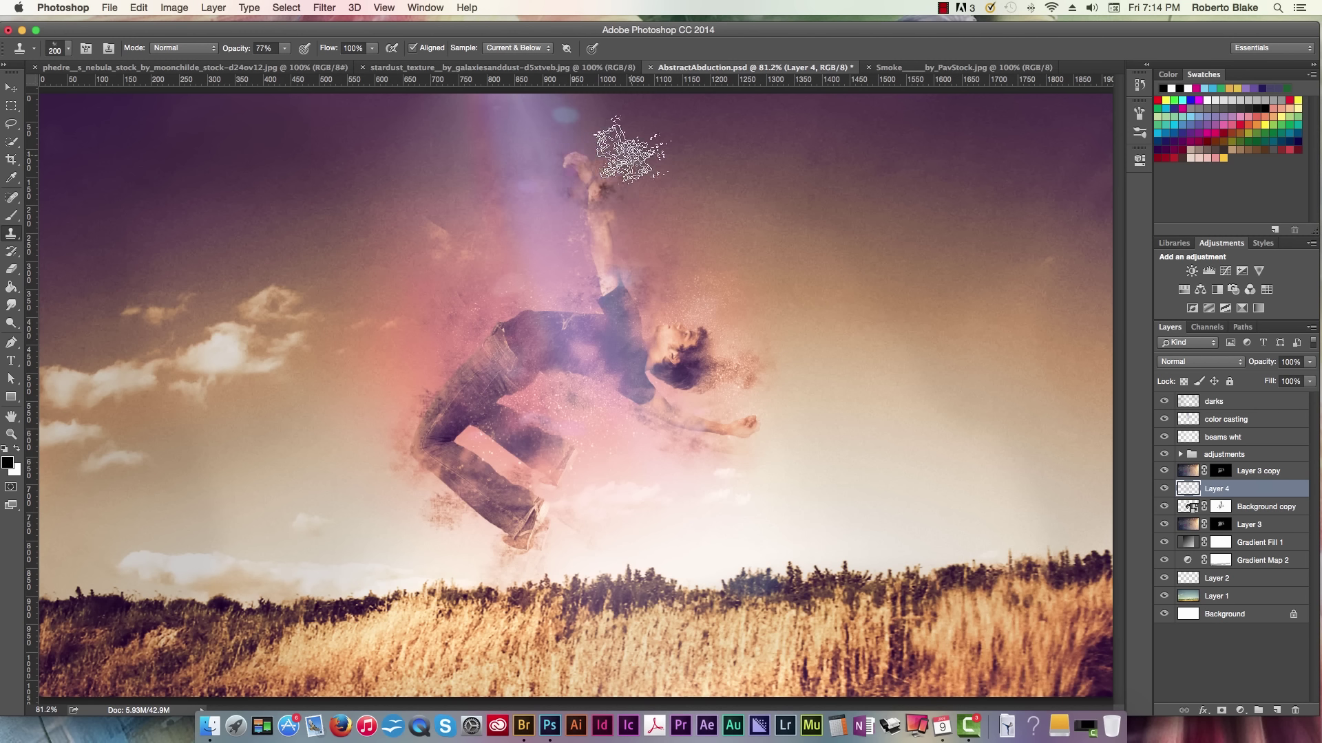
{"action": "key", "text": "super+z"}
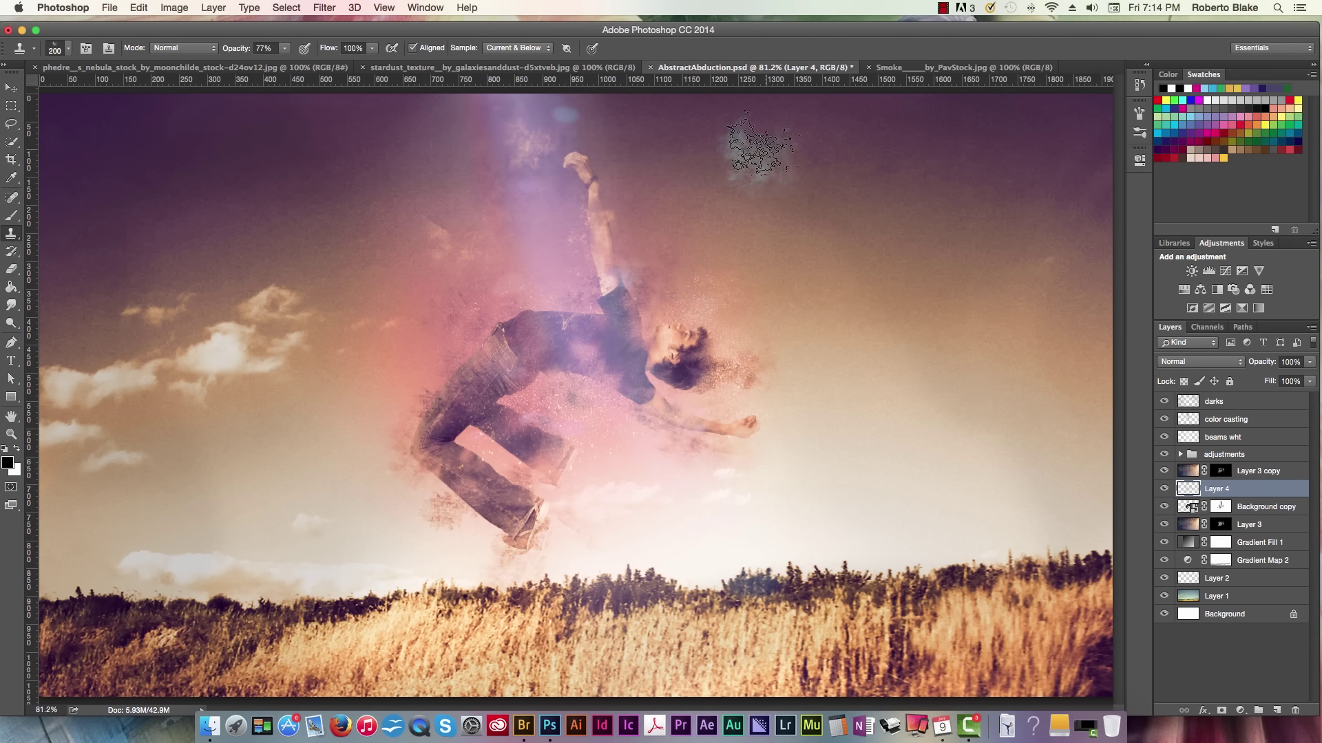
Clone splatters at 77% opacity on Layer 4 above the back, around the torso and out from the legs
{"action": "left_click", "coordinate": [672, 358], "text": "alt"}
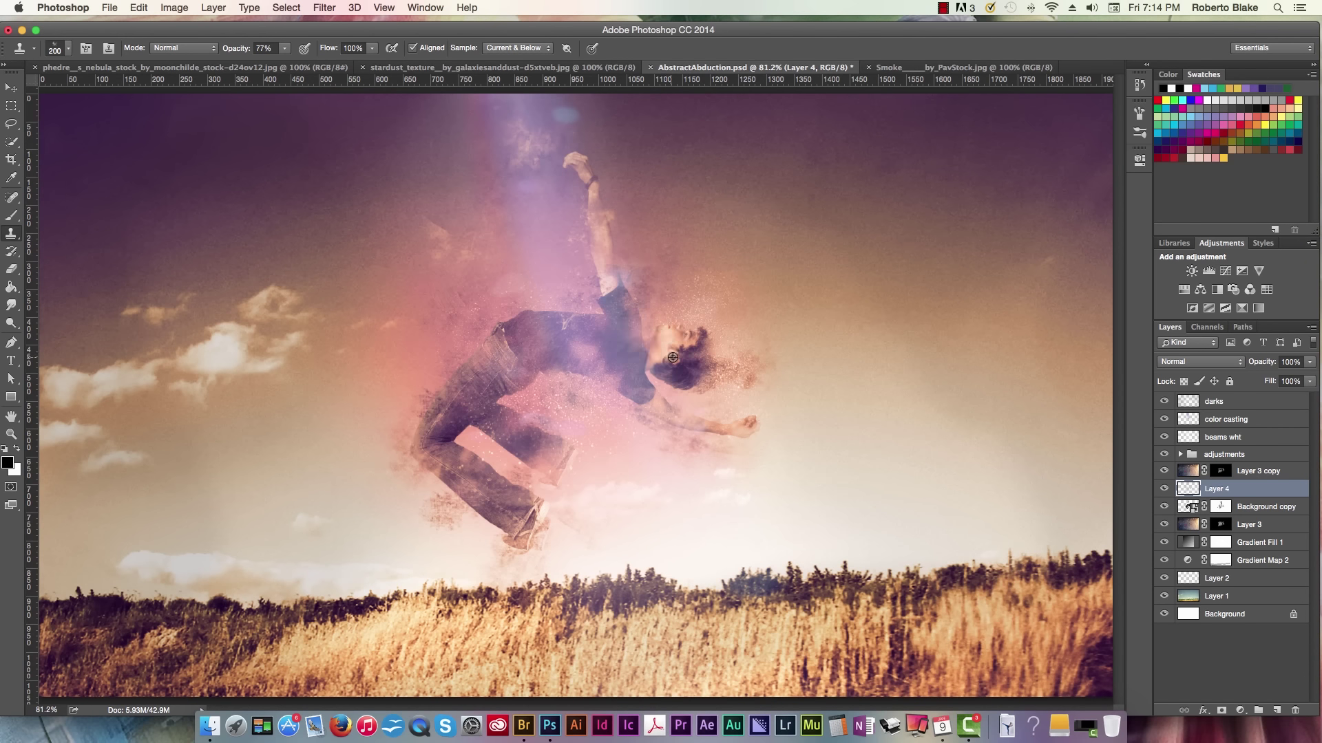
{"action": "mouse_move", "coordinate": [624, 341]}
{"action": "left_mouse_down"}
{"action": "mouse_move", "coordinate": [550, 296]}
{"action": "mouse_move", "coordinate": [536, 262]}
{"action": "mouse_move", "coordinate": [530, 276]}
{"action": "mouse_move", "coordinate": [622, 352]}
{"action": "mouse_move", "coordinate": [602, 376]}
{"action": "mouse_move", "coordinate": [554, 354]}
{"action": "left_mouse_up"}
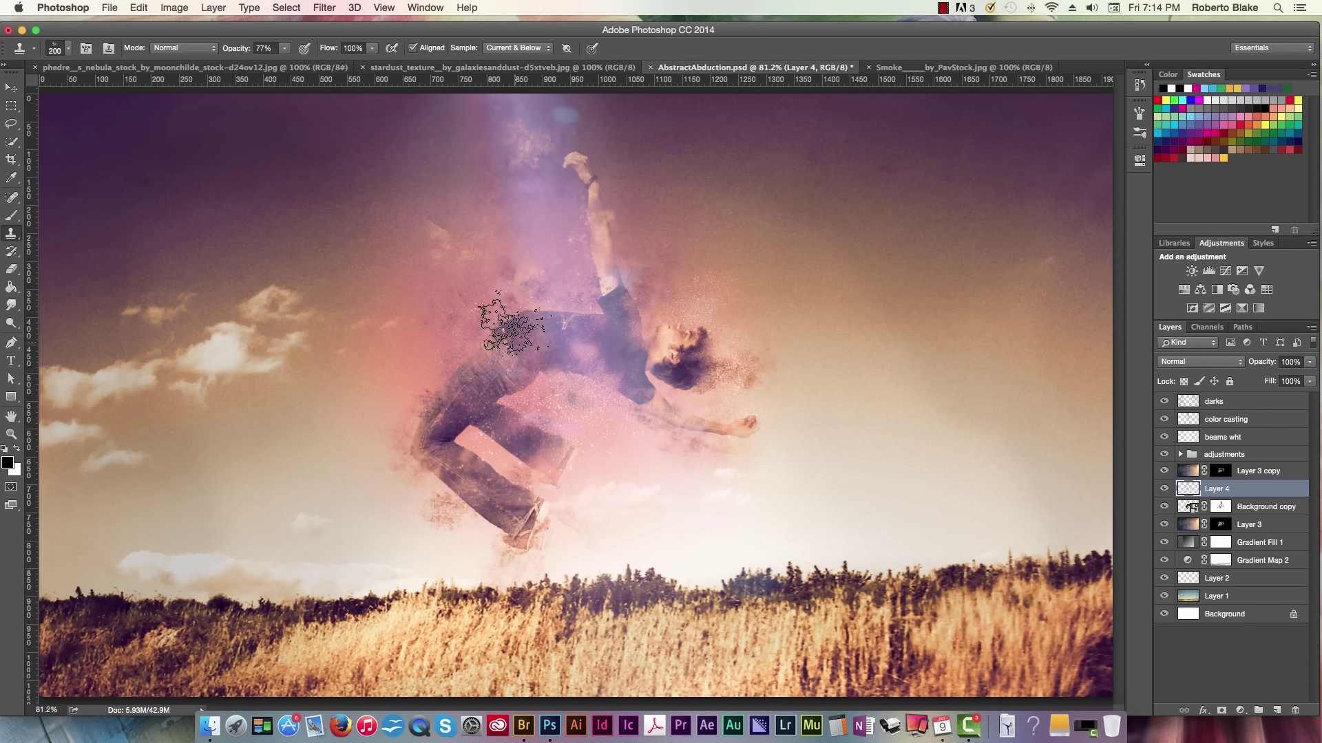
{"action": "left_click", "coordinate": [555, 220]}
{"action": "left_click", "coordinate": [573, 313]}
{"action": "left_click", "coordinate": [525, 395]}
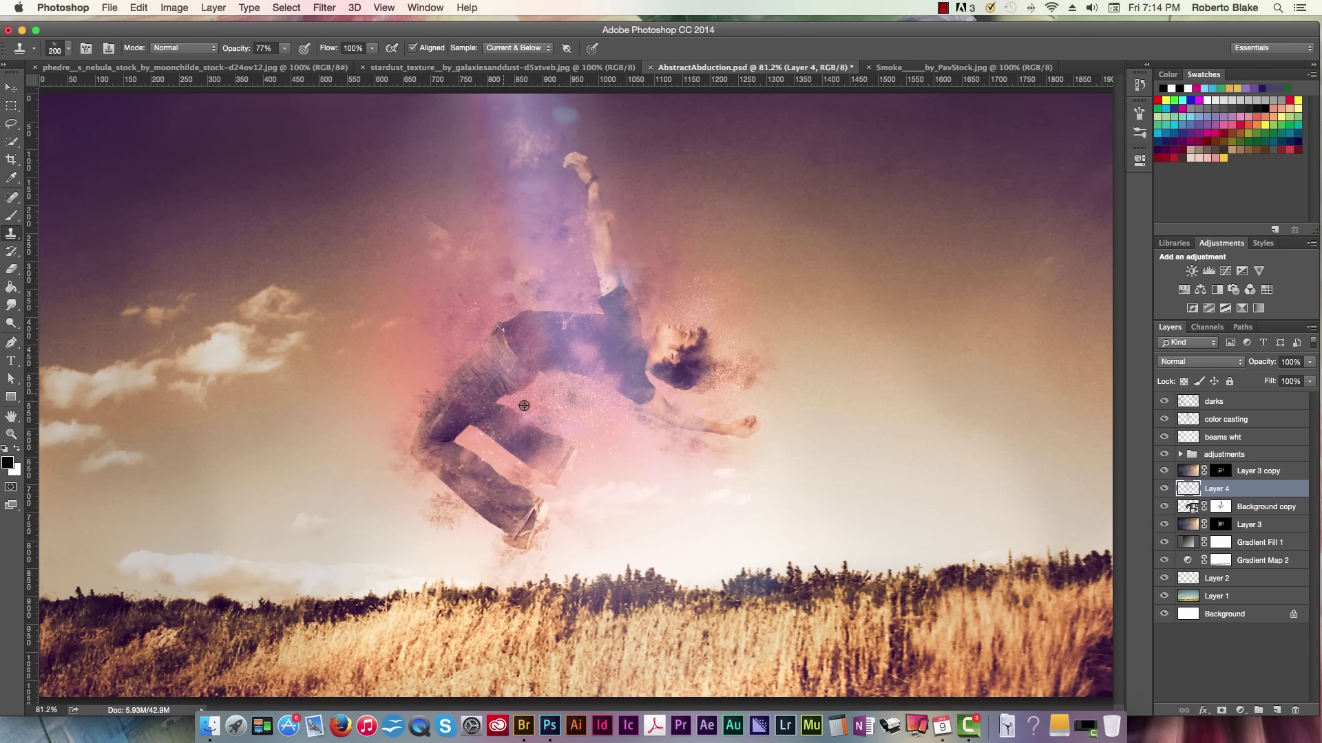
{"action": "left_click", "coordinate": [522, 430], "text": "alt"}
{"action": "left_click", "coordinate": [601, 490]}
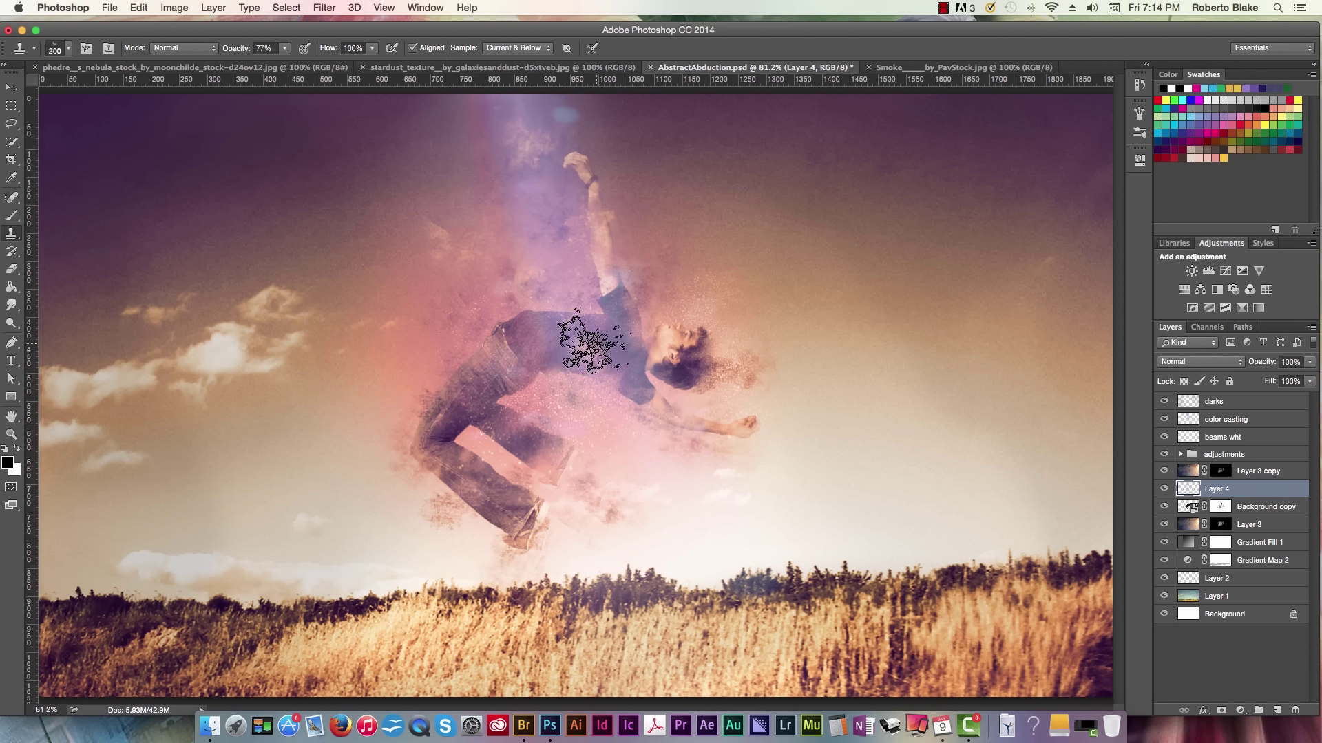
Try cloning splatters from the torso up along the raised arm, undo them, and set the Clone Stamp opacity to 30%
{"action": "mouse_move", "coordinate": [602, 333]}
{"action": "left_mouse_down"}
{"action": "mouse_move", "coordinate": [641, 272]}
{"action": "mouse_move", "coordinate": [646, 189]}
{"action": "mouse_move", "coordinate": [599, 209]}
{"action": "mouse_move", "coordinate": [613, 234]}
{"action": "left_mouse_up"}
{"action": "key", "text": "super+z"}
{"action": "key", "text": "3"}
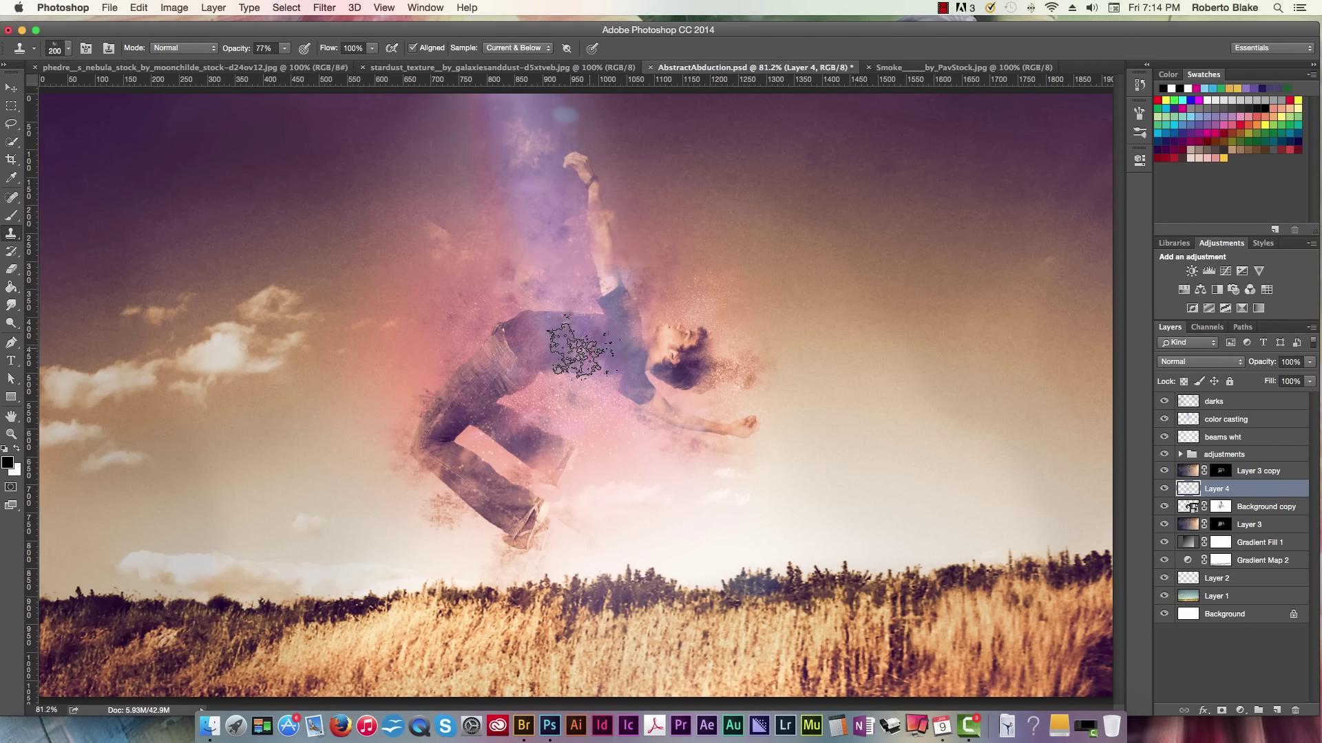
{"action": "key", "text": "alt+super+z"}
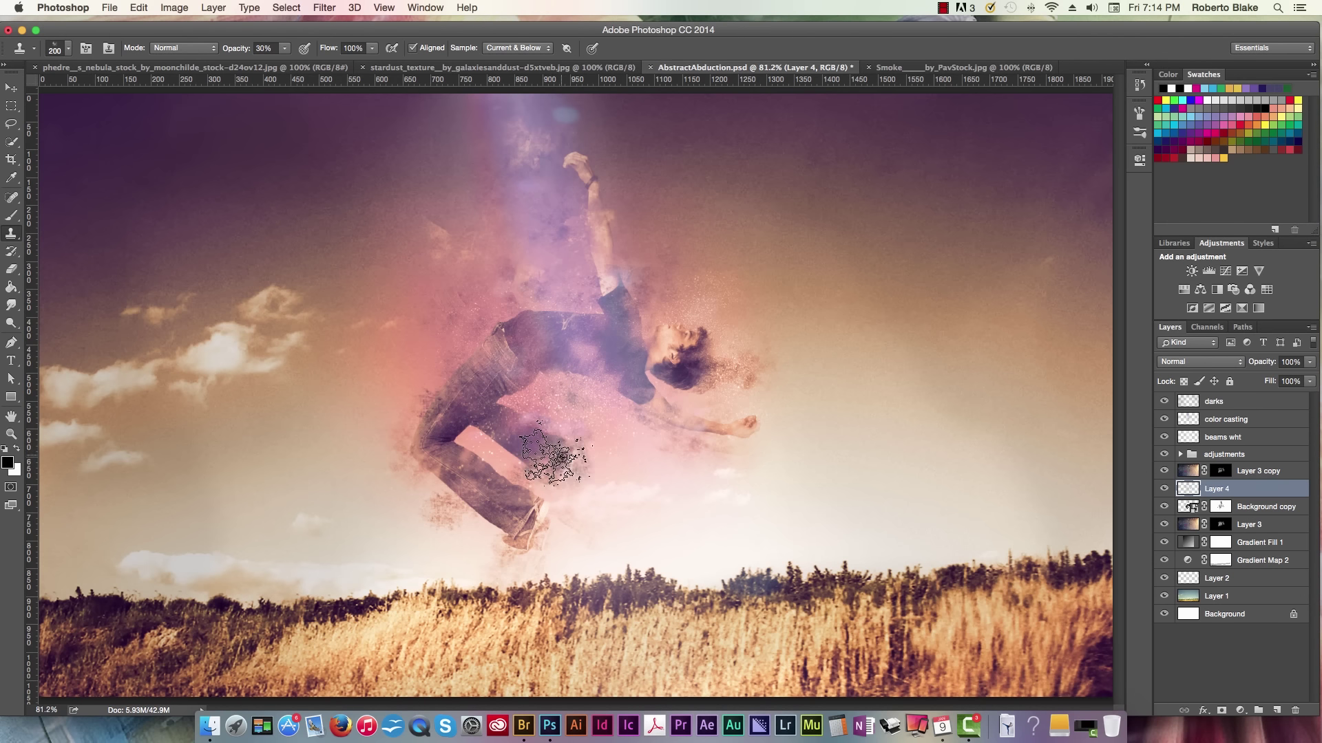
Clone faint splatters around the legs and below the torso on Layer 4, and undo the stamp beside the head
{"action": "mouse_move", "coordinate": [550, 456]}
{"action": "left_mouse_down"}
{"action": "mouse_move", "coordinate": [608, 508]}
{"action": "mouse_move", "coordinate": [616, 475]}
{"action": "mouse_move", "coordinate": [567, 408]}
{"action": "mouse_move", "coordinate": [543, 441]}
{"action": "left_mouse_up"}
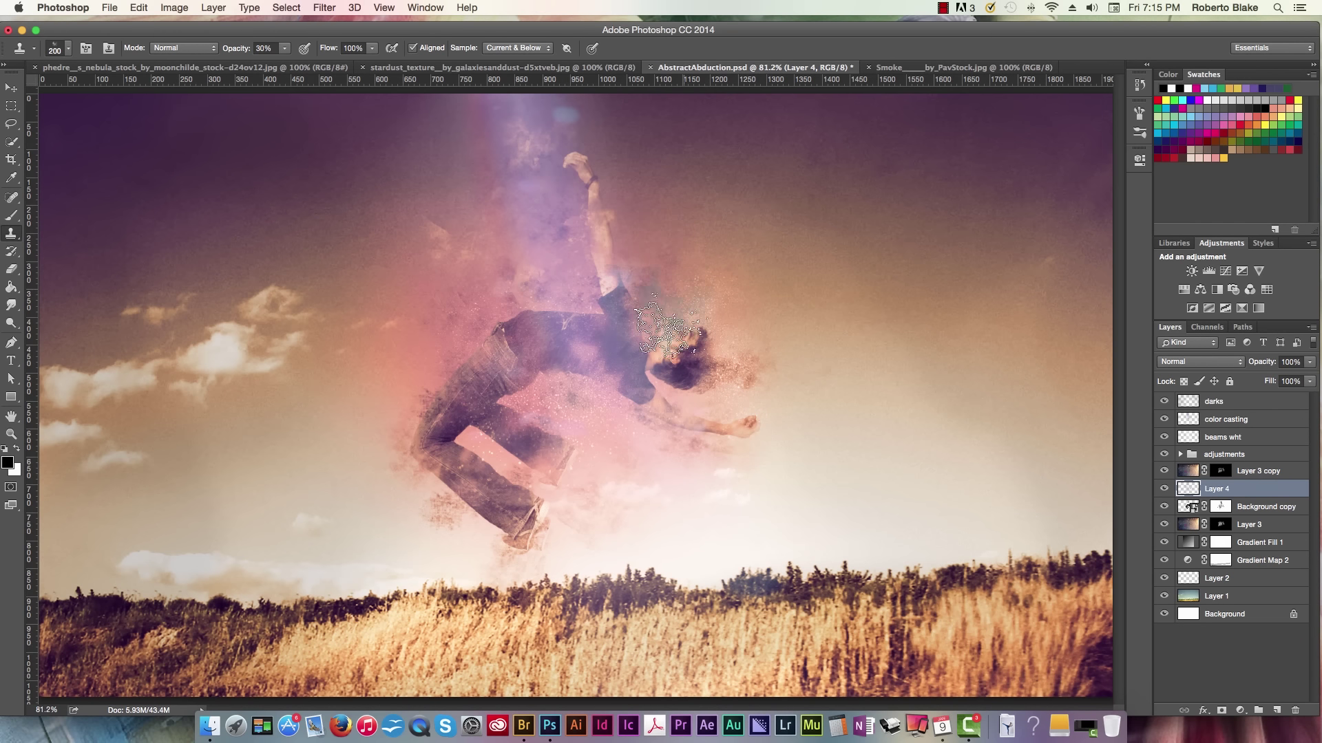
{"action": "left_click_drag", "start_coordinate": [593, 406], "coordinate": [639, 367]}
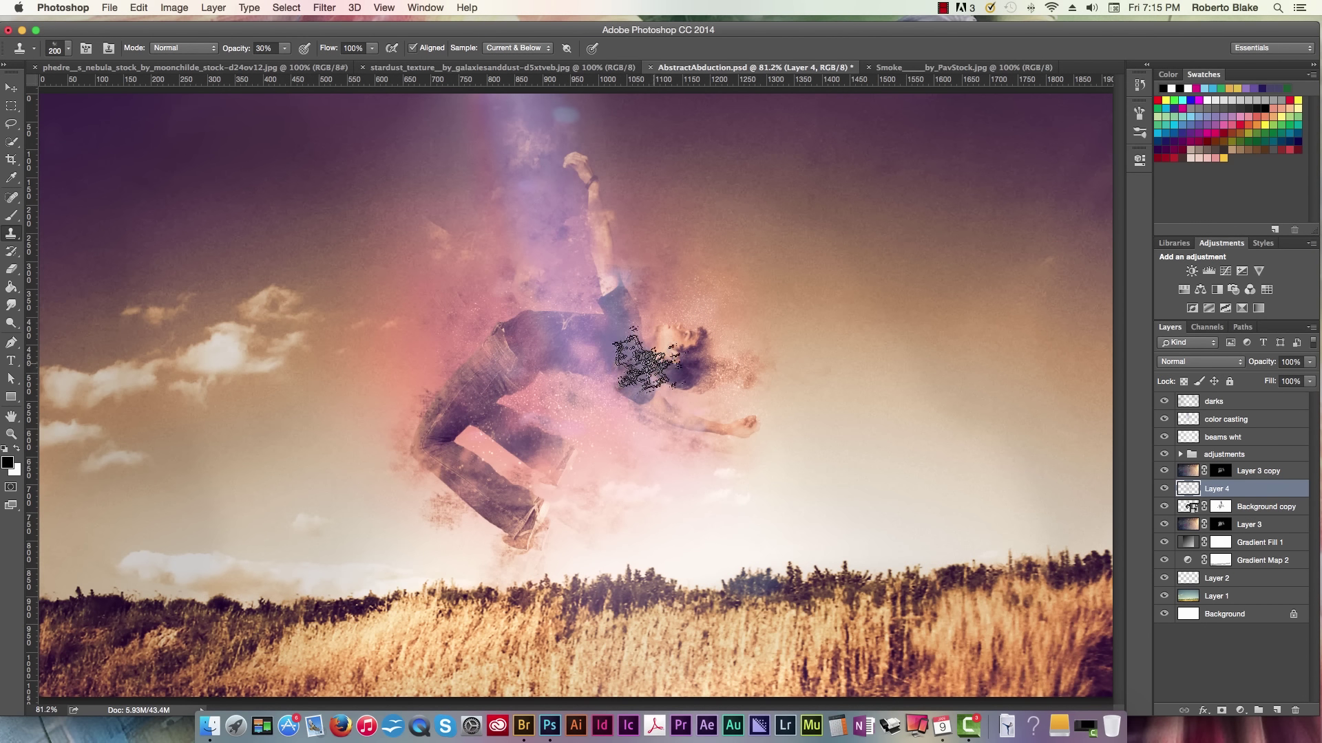
{"action": "left_click", "coordinate": [743, 313]}
{"action": "key", "text": "super+z"}
Save the AbstractAbduction document with Maximize Compatibility enabled
{"action": "key", "text": "super+s"}
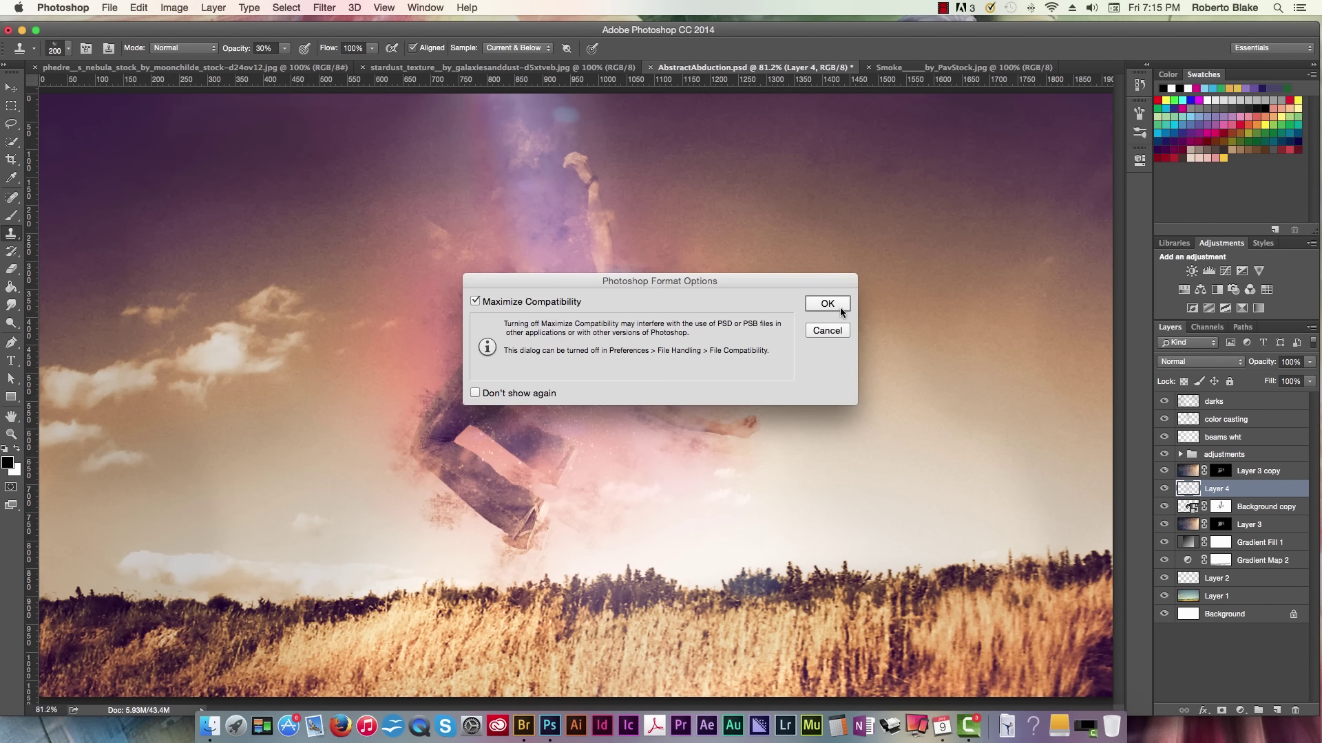
{"action": "left_click", "coordinate": [827, 304]}
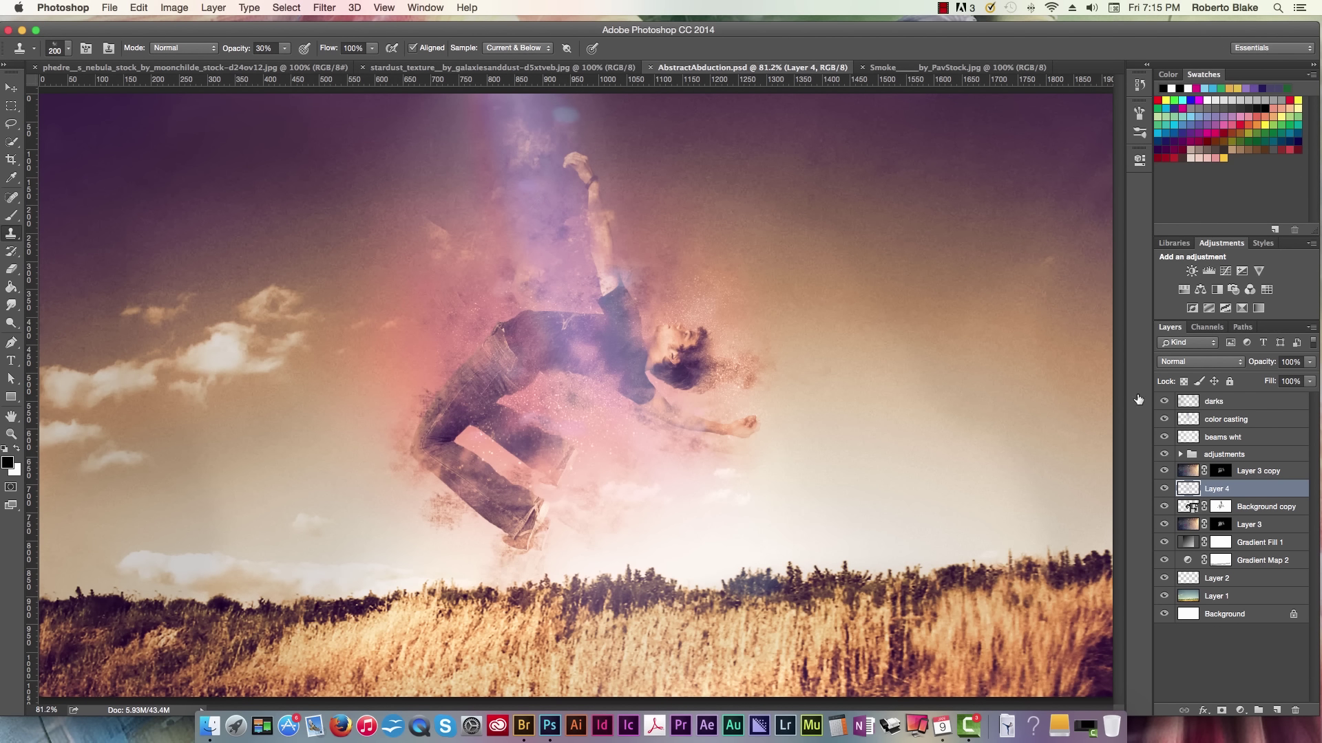
Add a new layer above beams wht in Screen blend mode and pick light blue as the foreground color
{"action": "left_click", "coordinate": [1263, 440]}
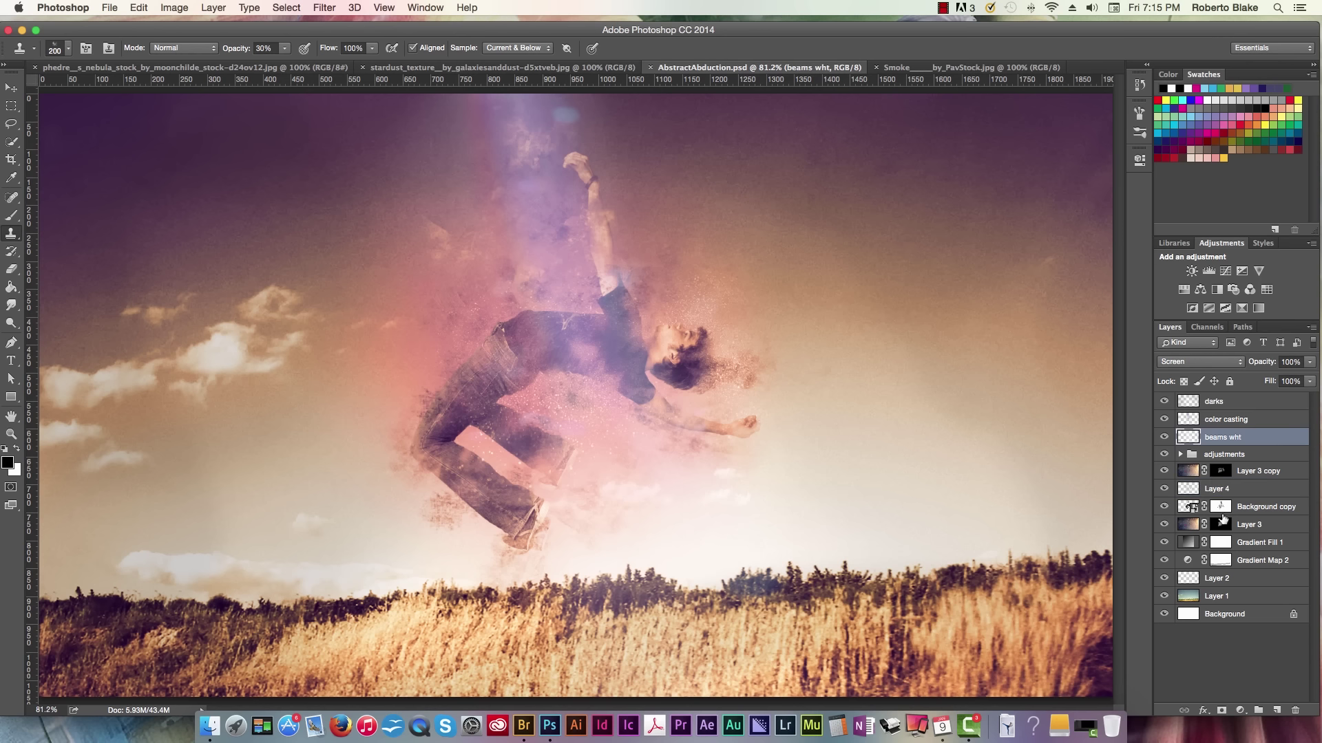
{"action": "left_click", "coordinate": [1277, 710]}
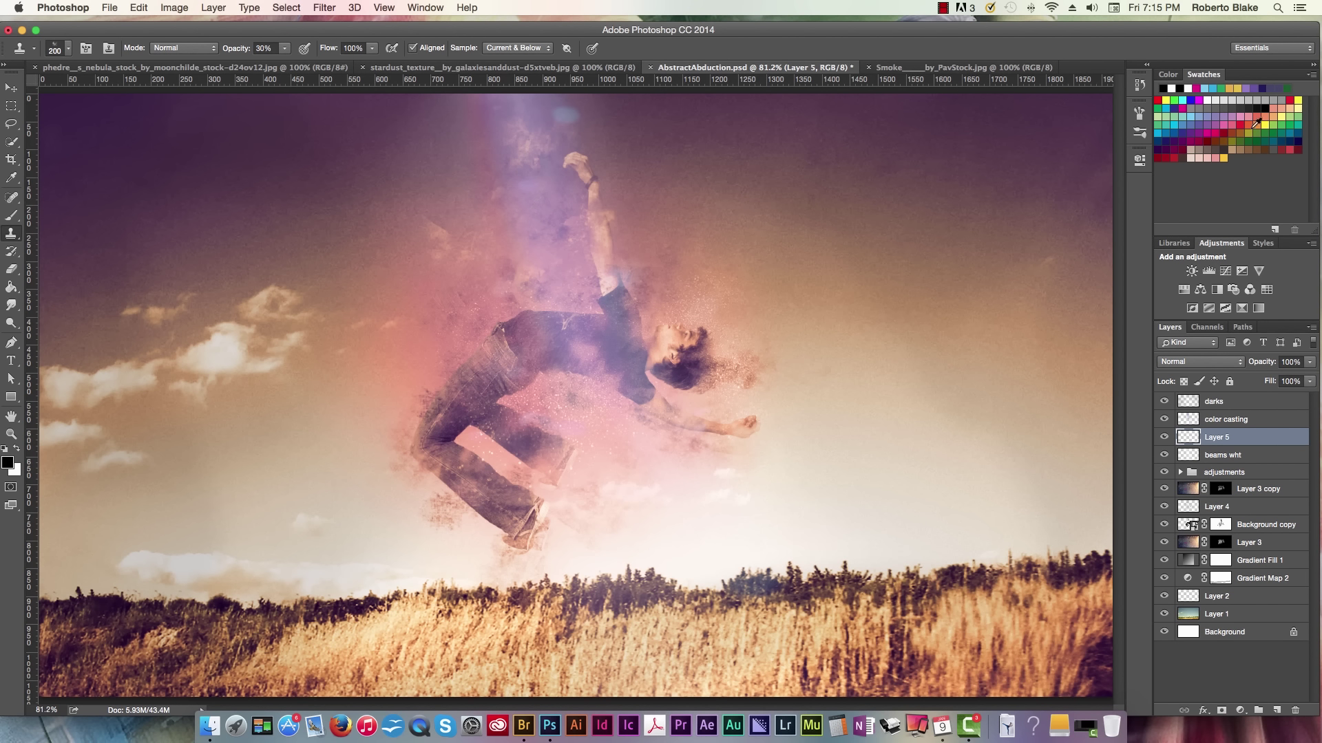
{"action": "left_click", "coordinate": [1197, 108]}
{"action": "left_click", "coordinate": [1221, 363]}
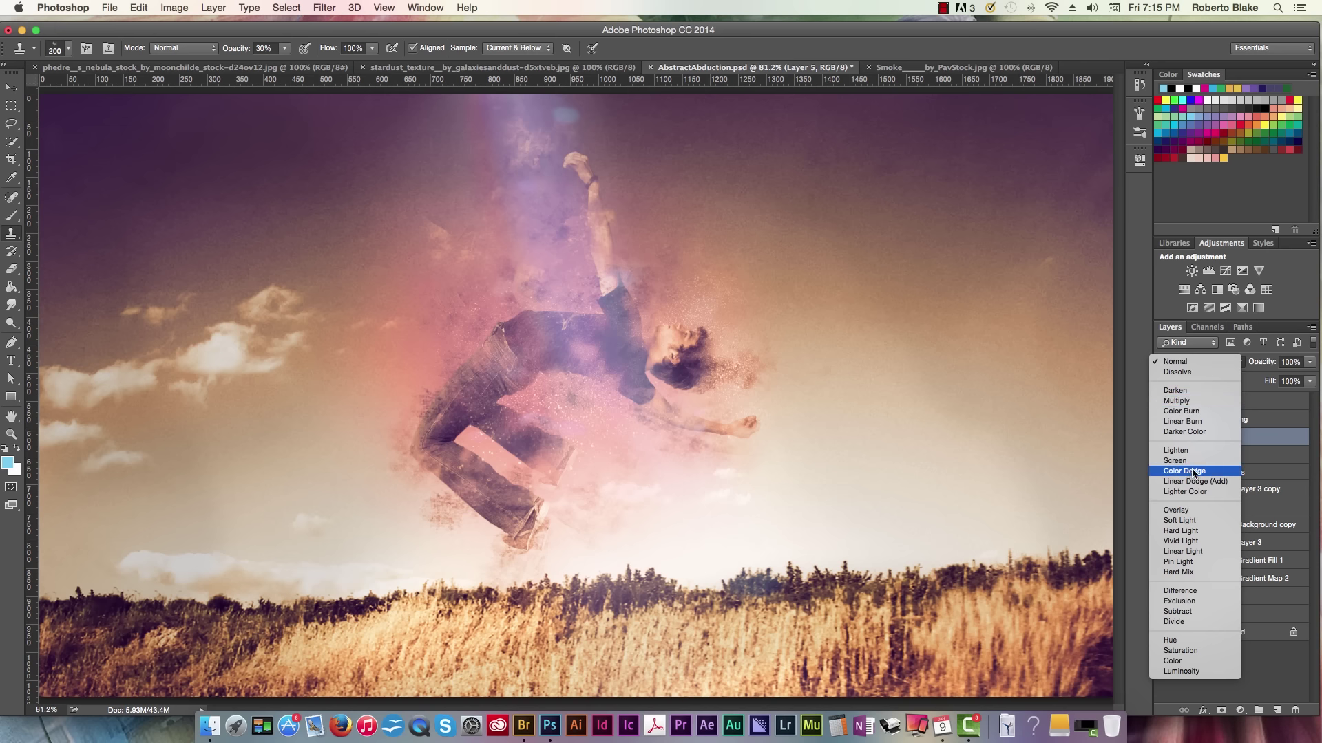
{"action": "left_click", "coordinate": [1208, 450]}
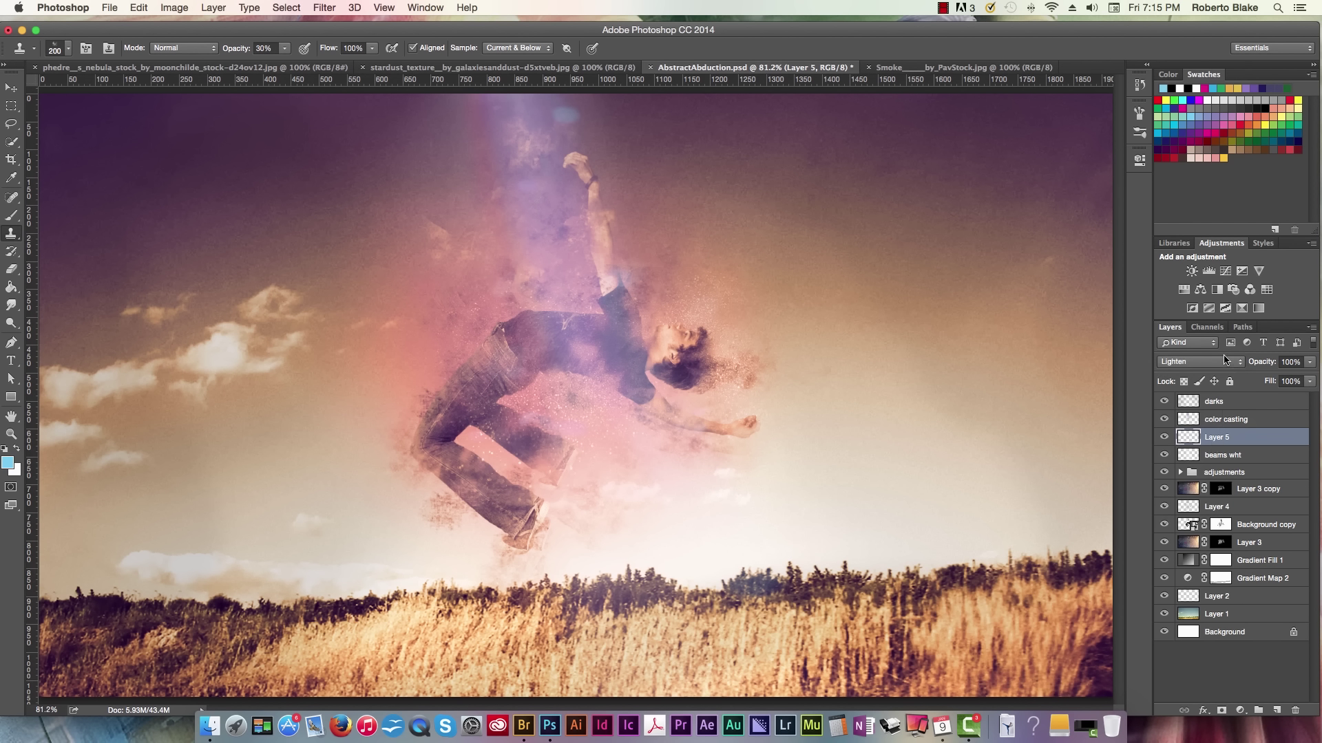
{"action": "left_click", "coordinate": [1208, 363]}
{"action": "left_click", "coordinate": [1208, 371]}
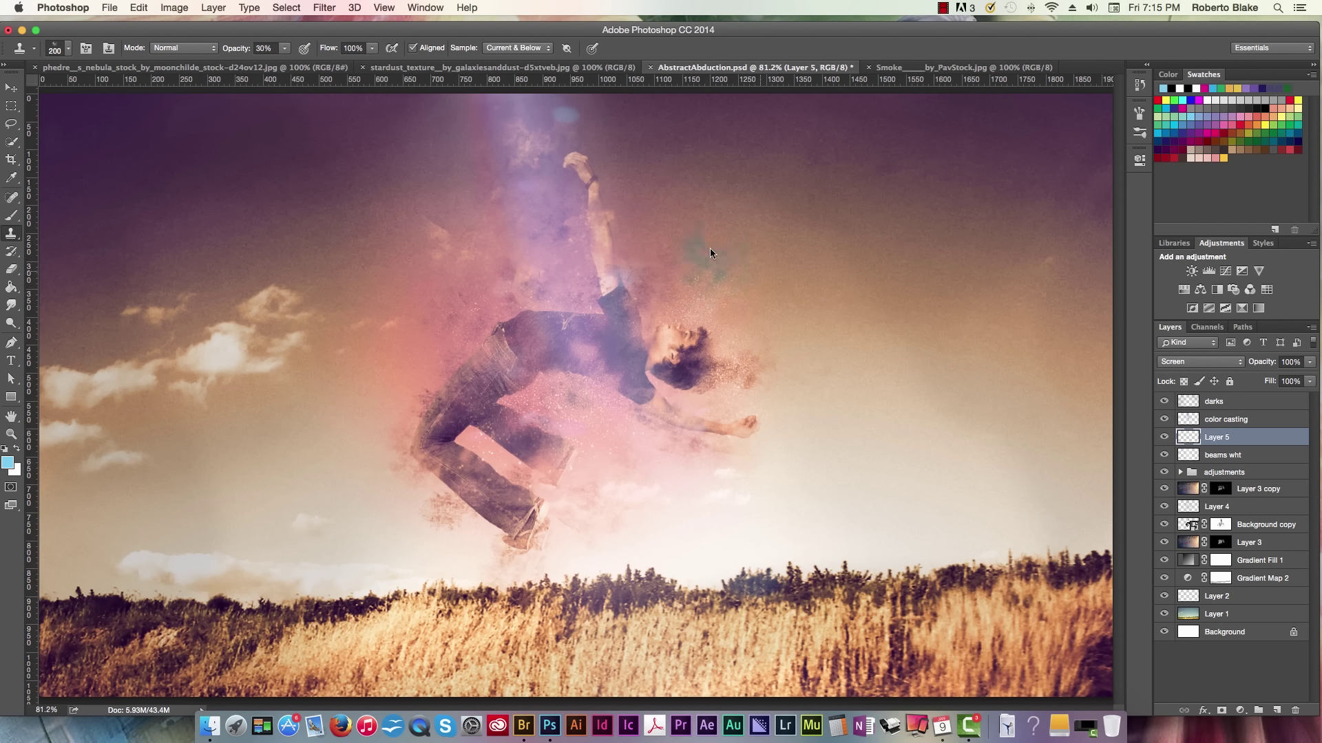
Choose a soft round brush with 0% hardness and flatten and tilt its tip into a slanted ellipse
{"action": "key", "text": "b"}
{"action": "left_click", "coordinate": [67, 48]}
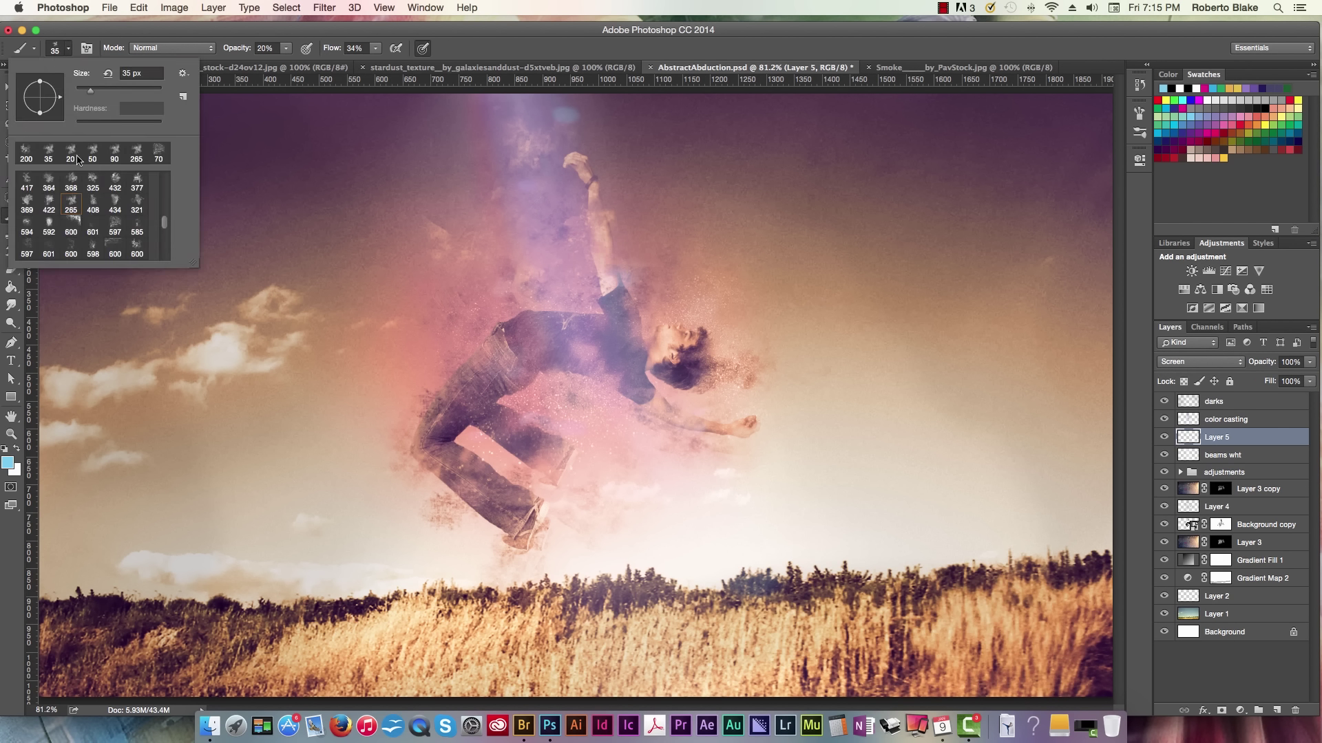
{"action": "left_click_drag", "start_coordinate": [169, 221], "coordinate": [161, 156]}
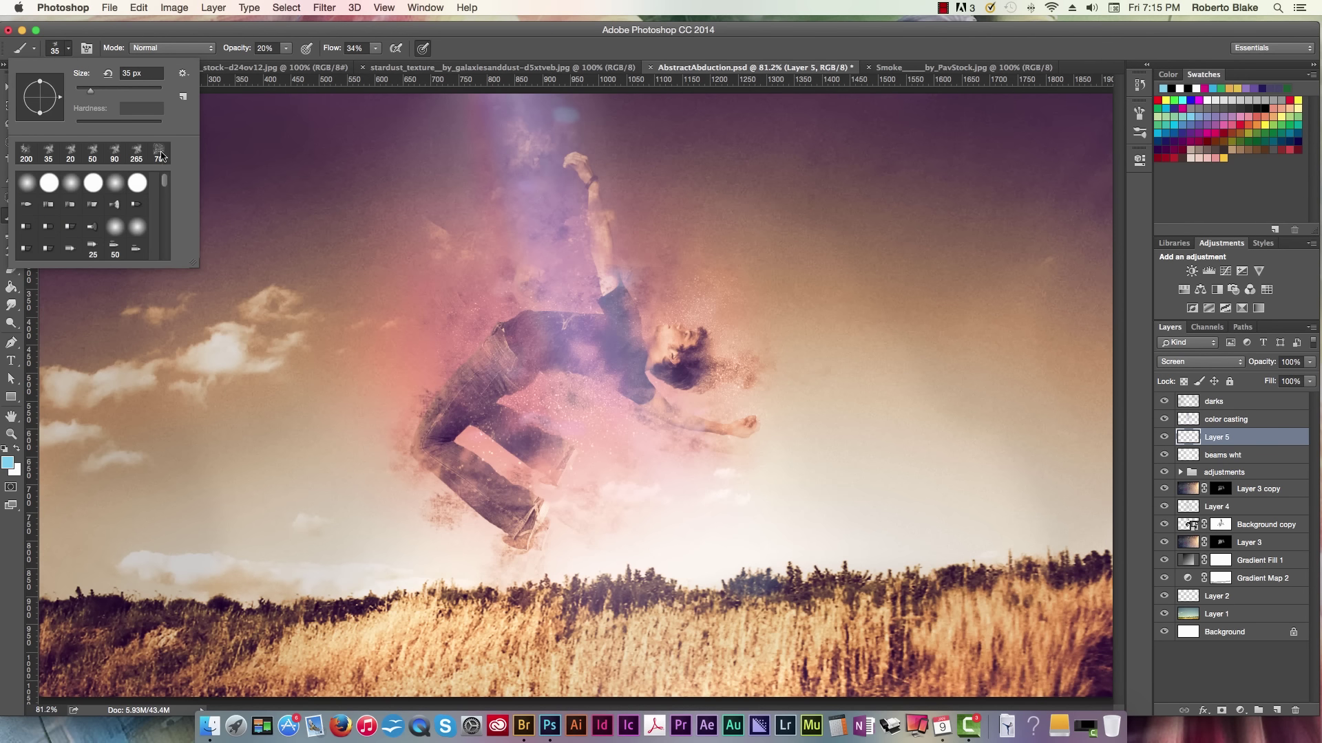
{"action": "left_click", "coordinate": [23, 182]}
{"action": "mouse_move", "coordinate": [41, 113]}
{"action": "left_mouse_down"}
{"action": "mouse_move", "coordinate": [62, 105]}
{"action": "mouse_move", "coordinate": [65, 85]}
{"action": "left_mouse_up"}
{"action": "left_click", "coordinate": [50, 114]}
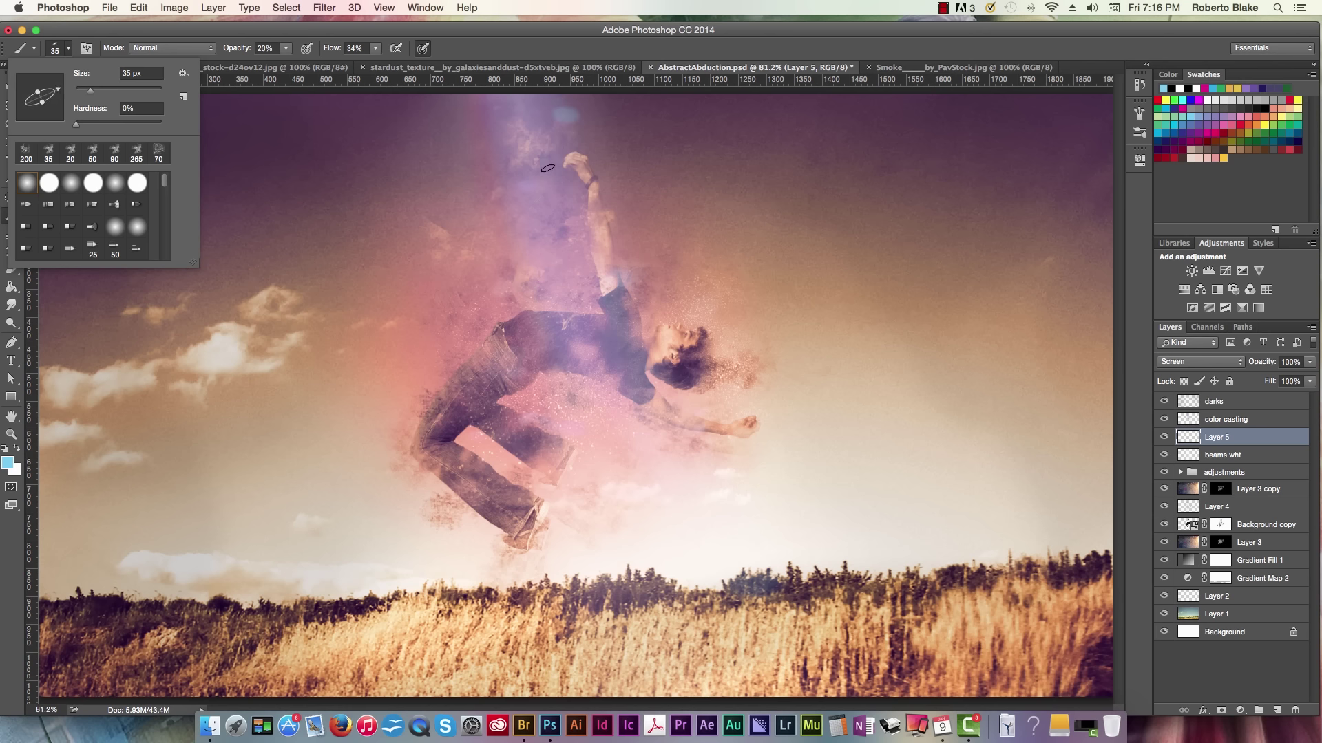
{"action": "left_click", "coordinate": [718, 41]}
Paint a light blue beam on Layer 5 from the sky down through the figure with a 1200 px brush at 10% opacity
{"action": "key", "text": "bracketright"}
{"action": "key", "text": "bracketright"}
{"action": "key", "text": "bracketright"}
{"action": "key", "text": "bracketright"}
{"action": "key", "text": "bracketright"}
{"action": "key", "text": "bracketright"}
{"action": "key", "text": "bracketright"}
{"action": "key", "text": "bracketright"}
{"action": "key", "text": "bracketright"}
{"action": "key", "text": "bracketright"}
{"action": "key", "text": "bracketright"}
{"action": "key", "text": "bracketright"}
{"action": "key", "text": "bracketright"}
{"action": "key", "text": "bracketright"}
{"action": "key", "text": "bracketright"}
{"action": "key", "text": "bracketright"}
{"action": "key", "text": "bracketright"}
{"action": "key", "text": "bracketright"}
{"action": "key", "text": "bracketright"}
{"action": "key", "text": "bracketright"}
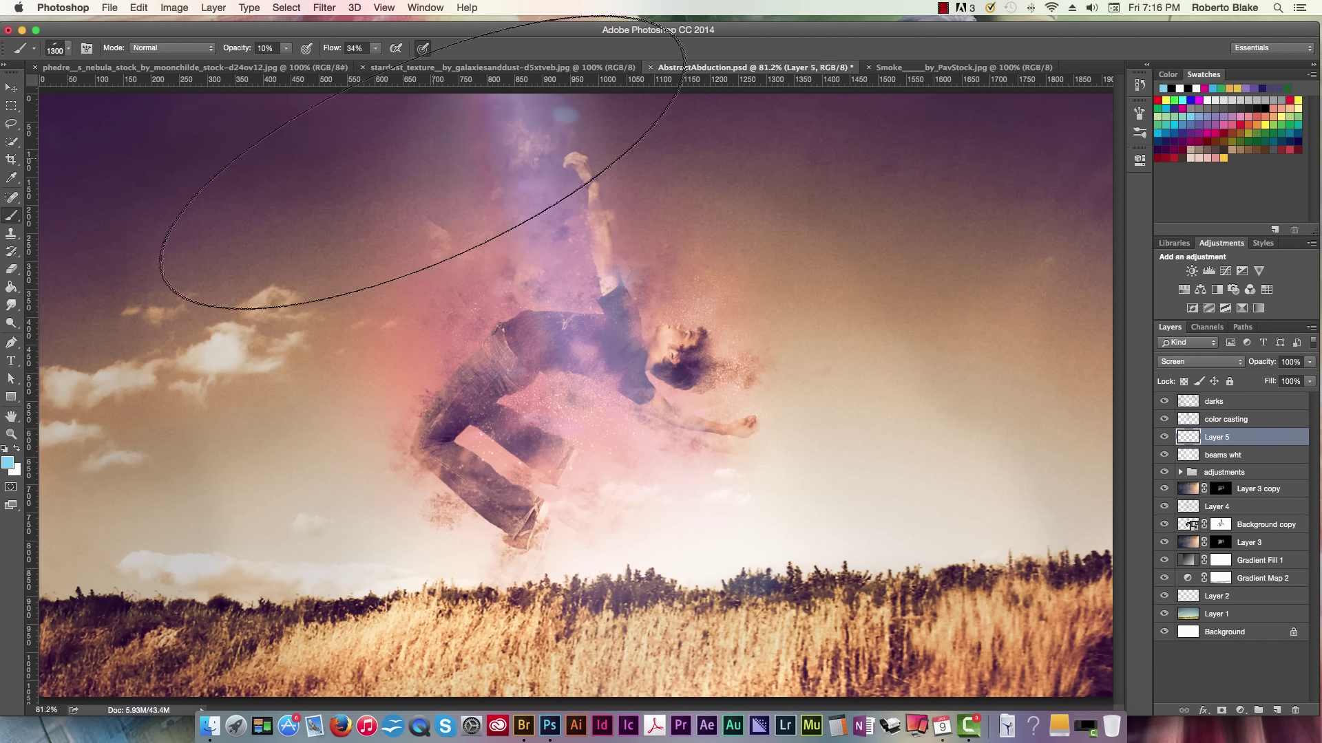
{"action": "key", "text": "1"}
{"action": "key", "text": "bracketright"}
{"action": "key", "text": "shift+0"}
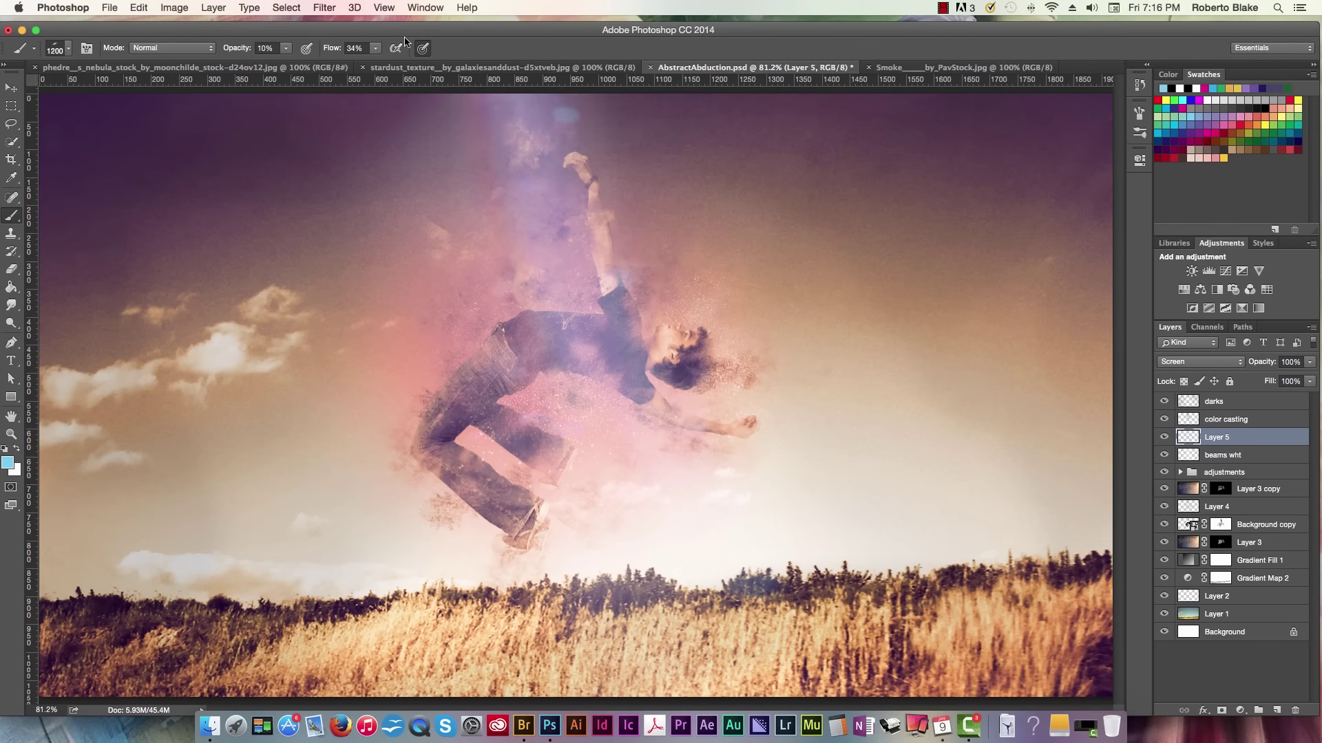
{"action": "key", "text": "bracketleft"}
{"action": "left_click_drag", "start_coordinate": [501, 101], "coordinate": [638, 597]}
{"action": "left_click_drag", "start_coordinate": [469, 113], "coordinate": [543, 551]}
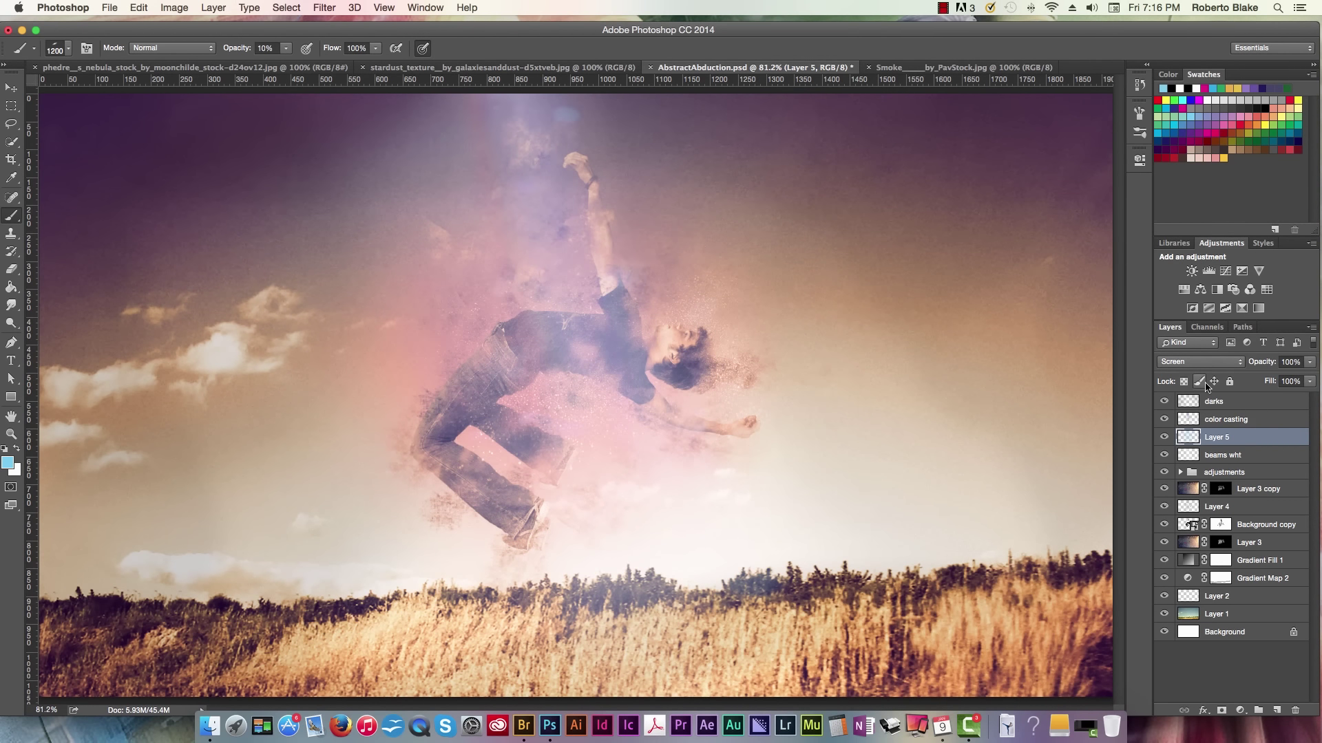
Try the Overlay, Darken, Multiply and Color Dodge blend modes on Layer 5, returning to Overlay
{"action": "left_click", "coordinate": [1221, 368]}
{"action": "left_click", "coordinate": [1188, 411]}
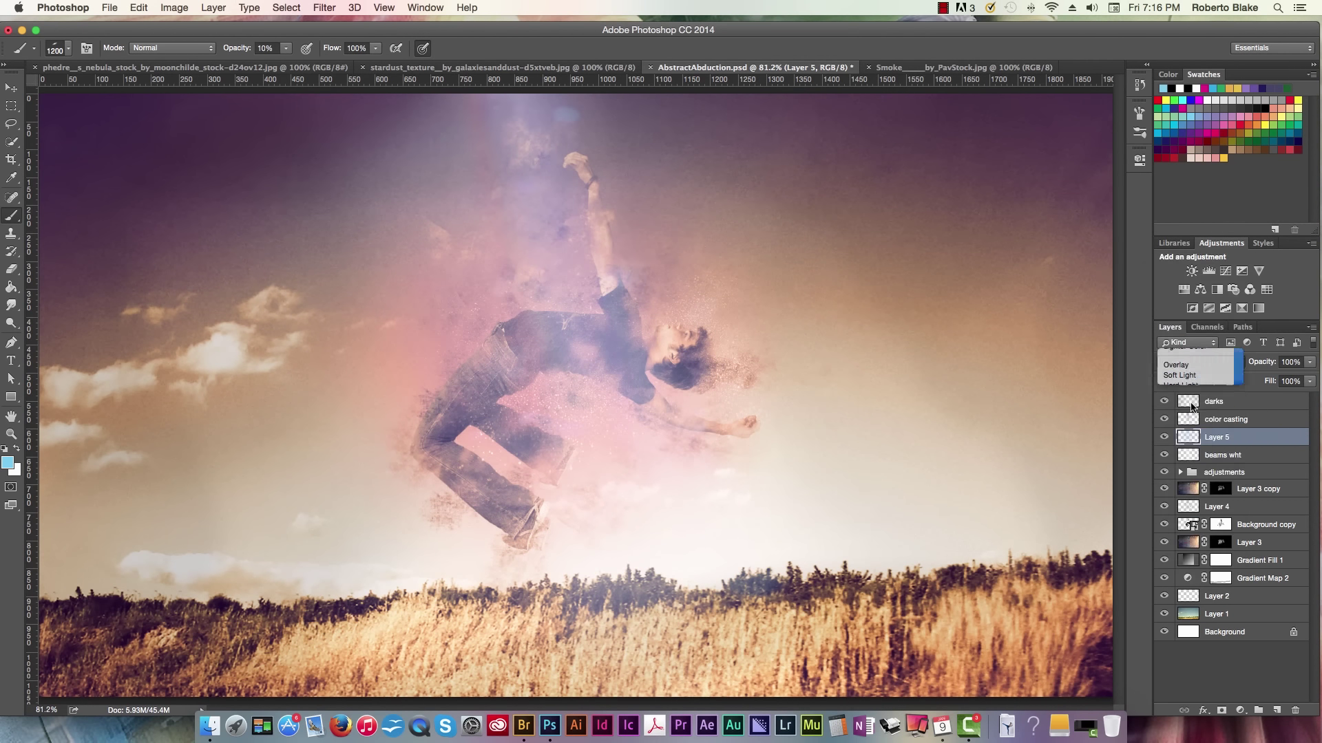
{"action": "left_click", "coordinate": [1215, 362]}
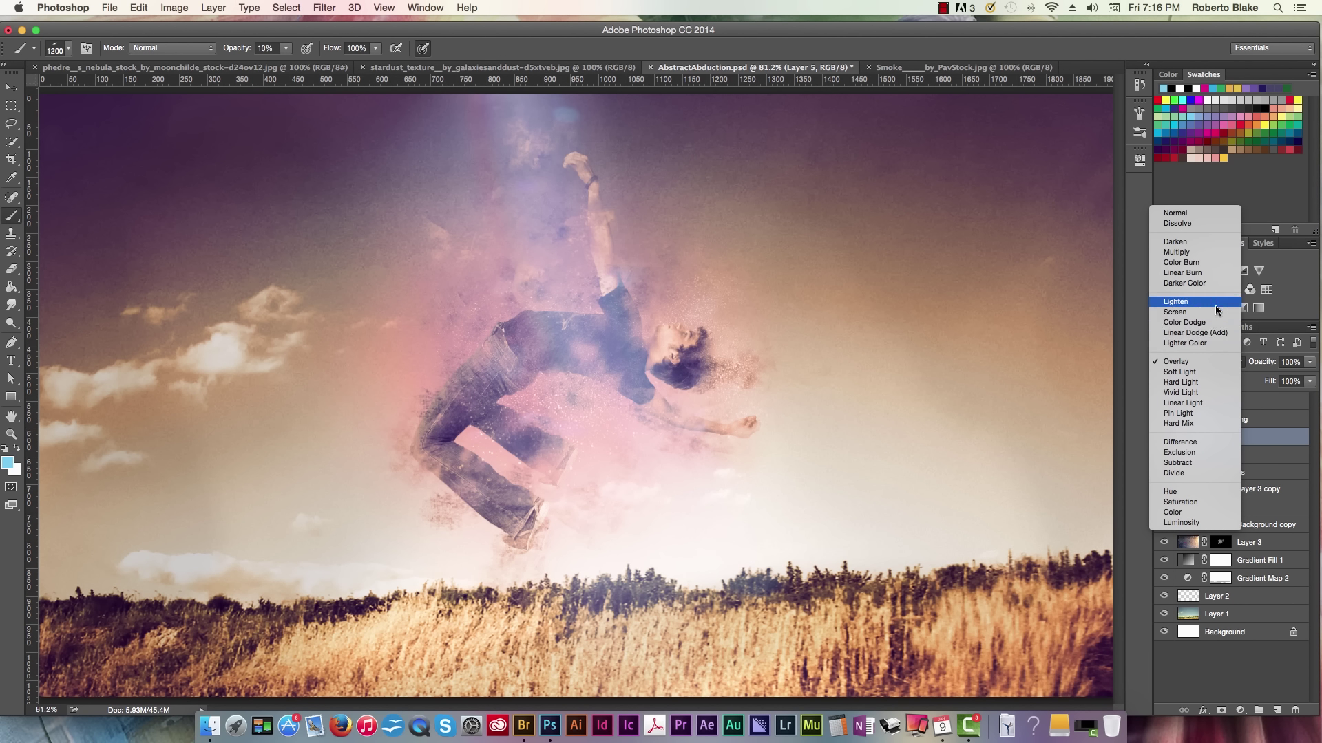
{"action": "left_click", "coordinate": [1220, 242]}
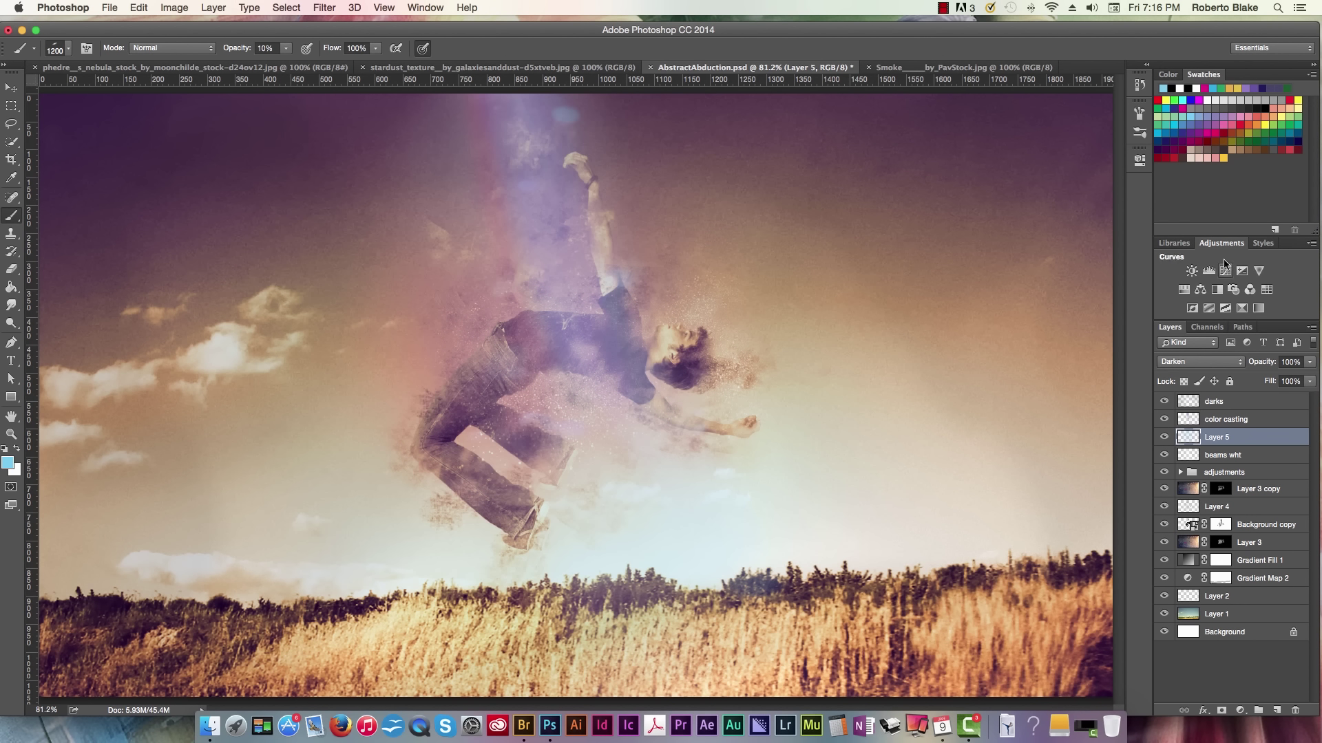
{"action": "left_click", "coordinate": [1193, 363]}
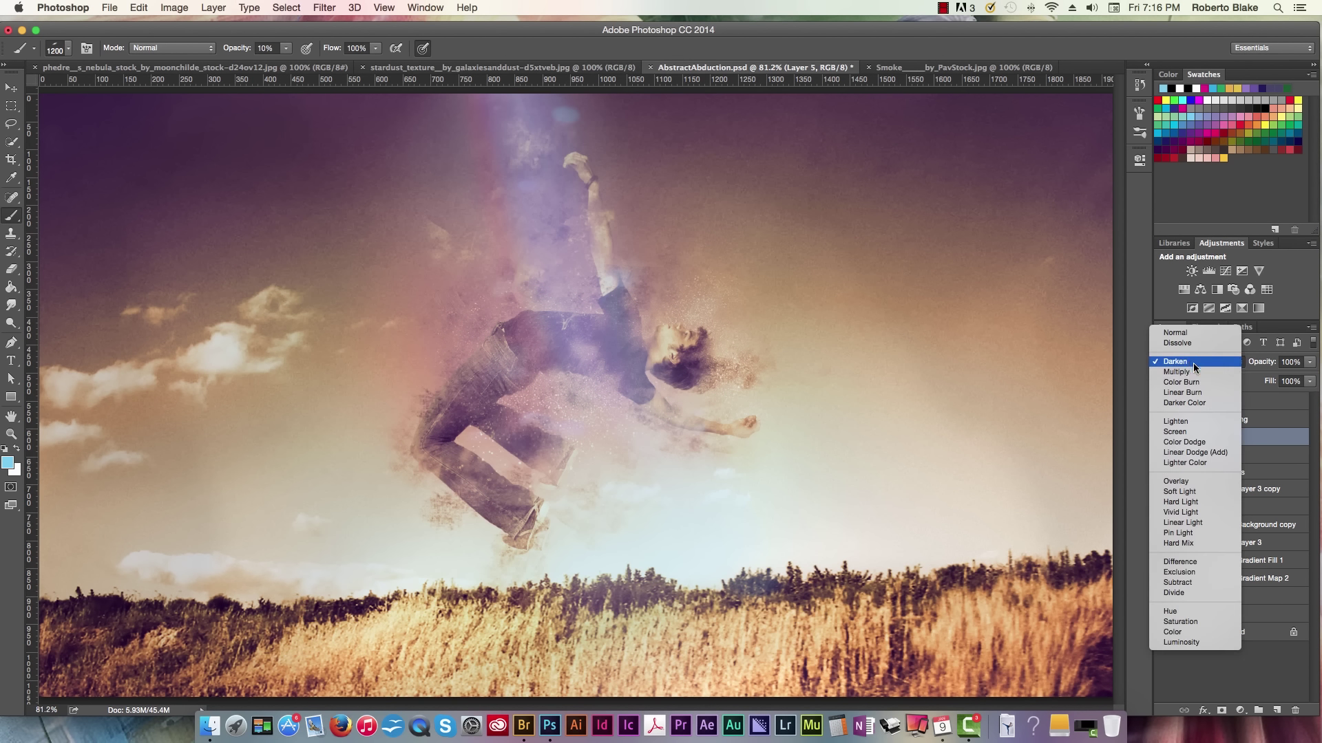
{"action": "left_click", "coordinate": [1199, 373]}
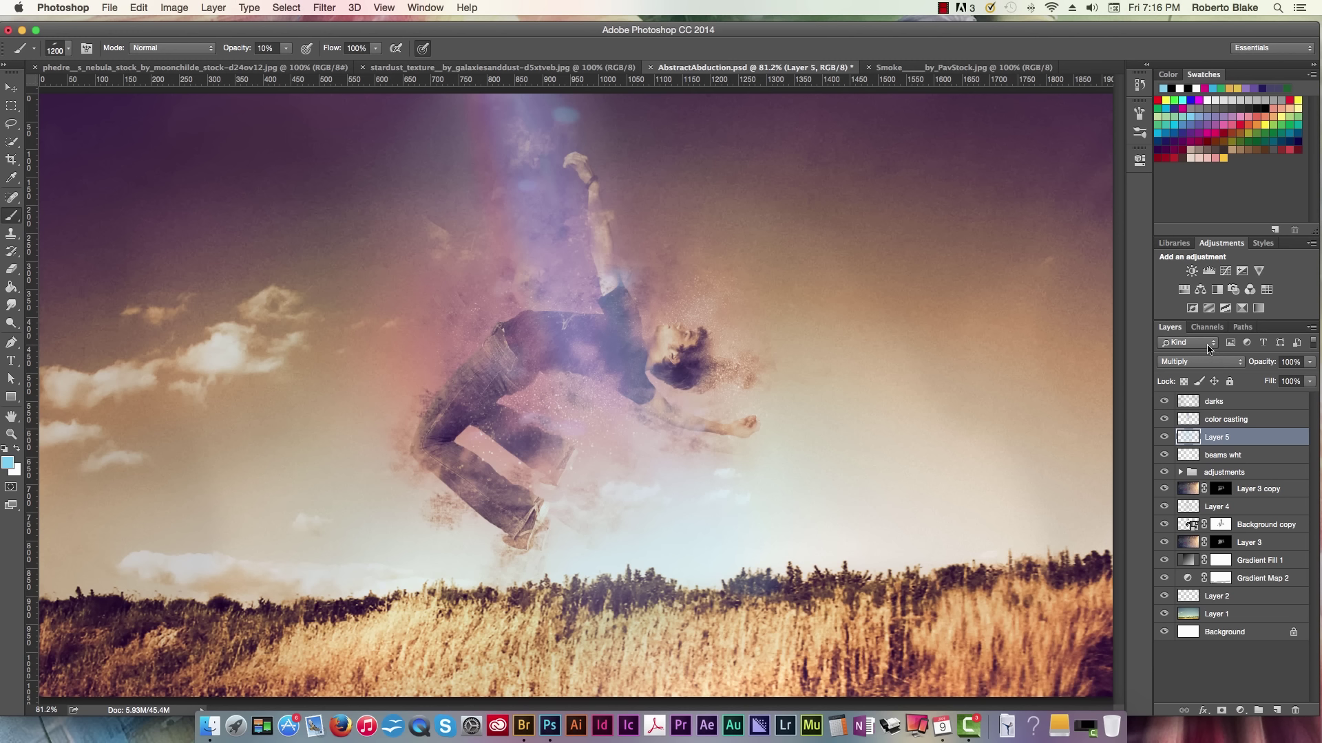
{"action": "left_click", "coordinate": [1204, 365]}
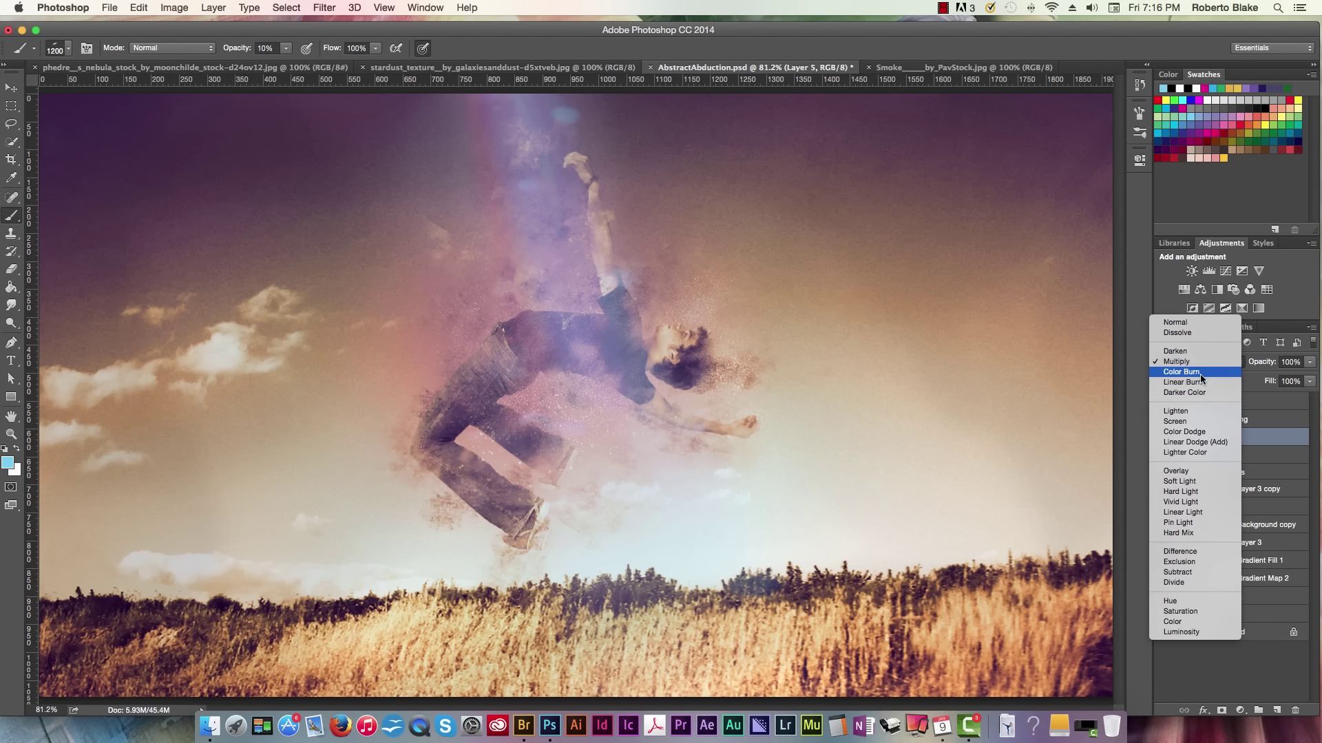
{"action": "left_click", "coordinate": [1187, 432]}
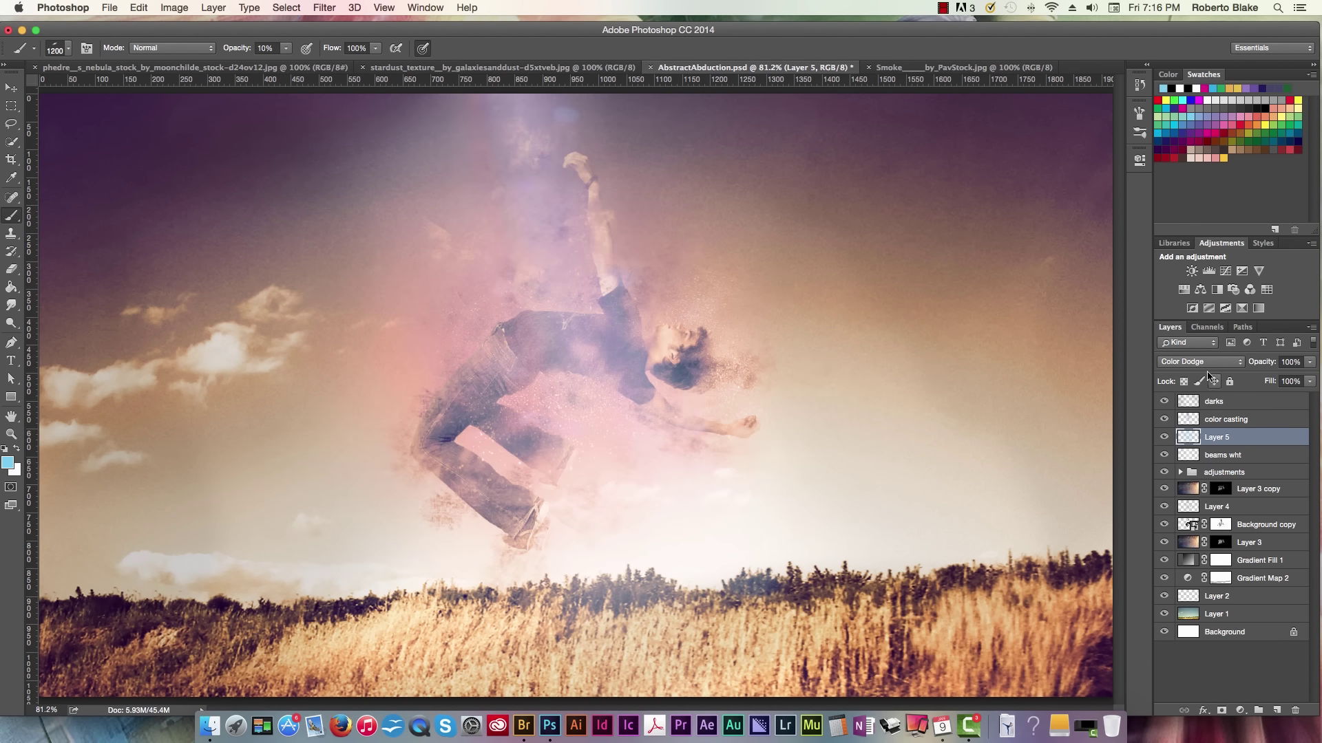
{"action": "left_click", "coordinate": [1215, 363]}
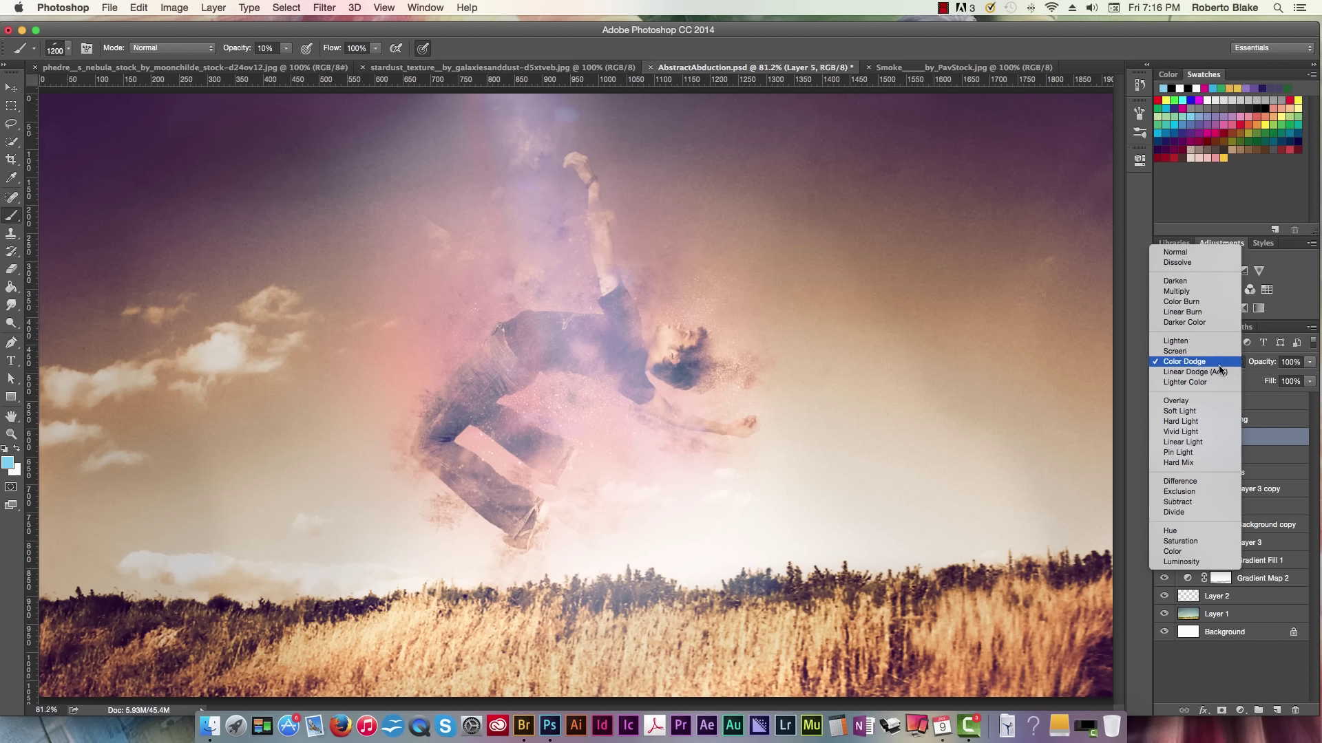
{"action": "left_click", "coordinate": [1199, 400]}
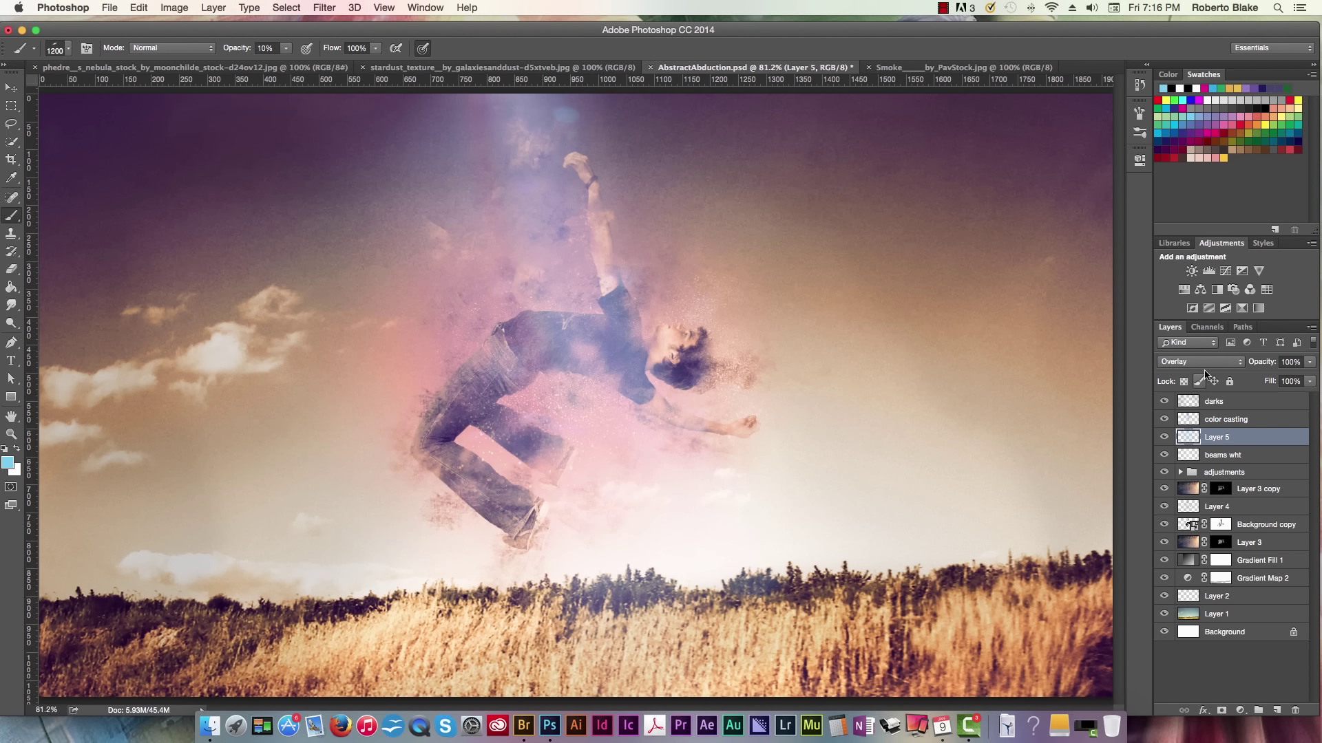
Set the blend mode of Layer 5 to Hard Light
{"action": "left_click", "coordinate": [1209, 365]}
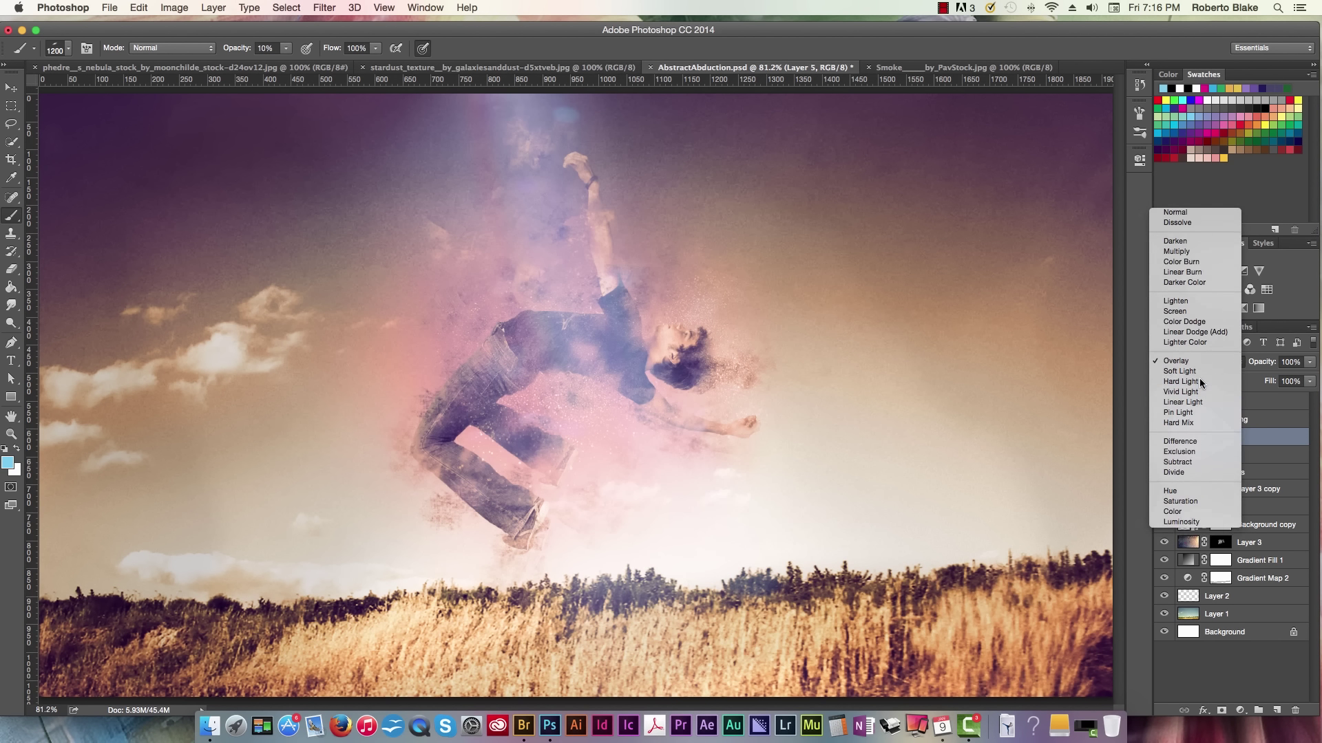
{"action": "left_click", "coordinate": [1200, 380]}
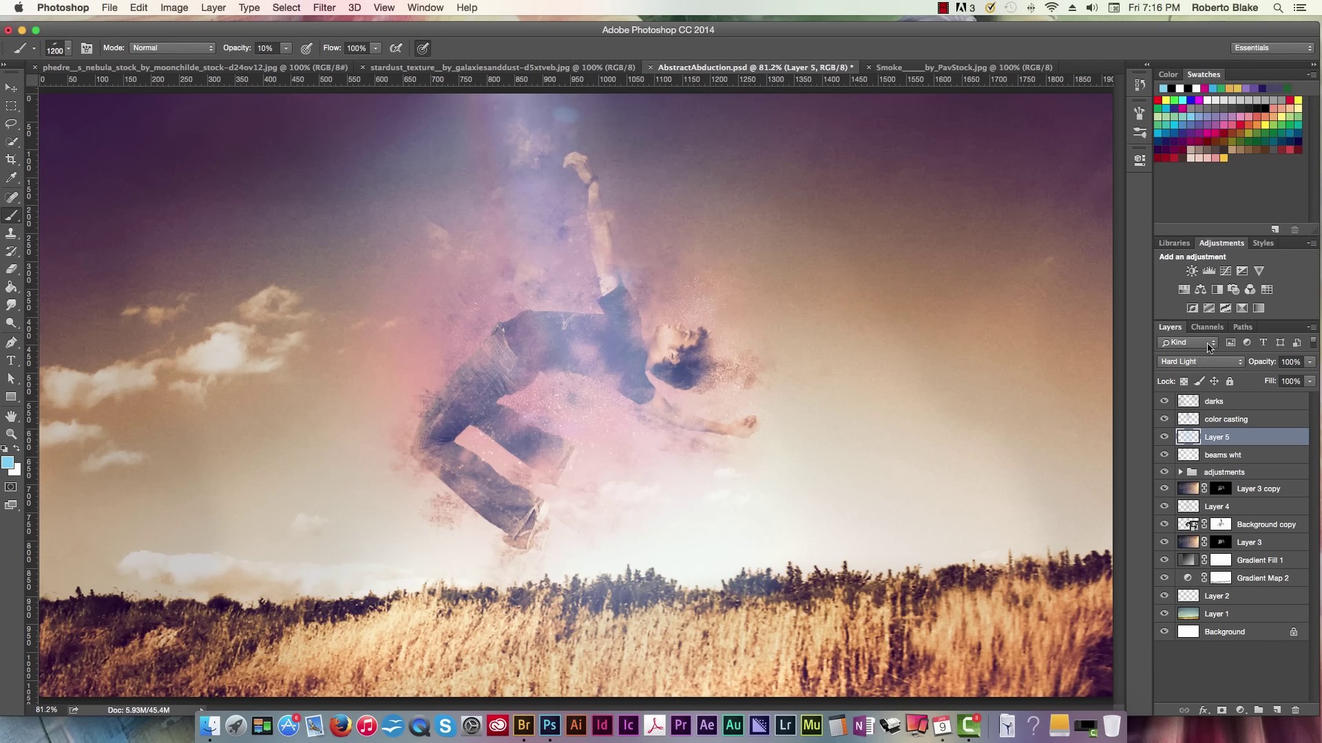
Compare the image with and without Layer 5, and lower the layer's opacity to 60%
{"action": "left_click", "coordinate": [1163, 438]}
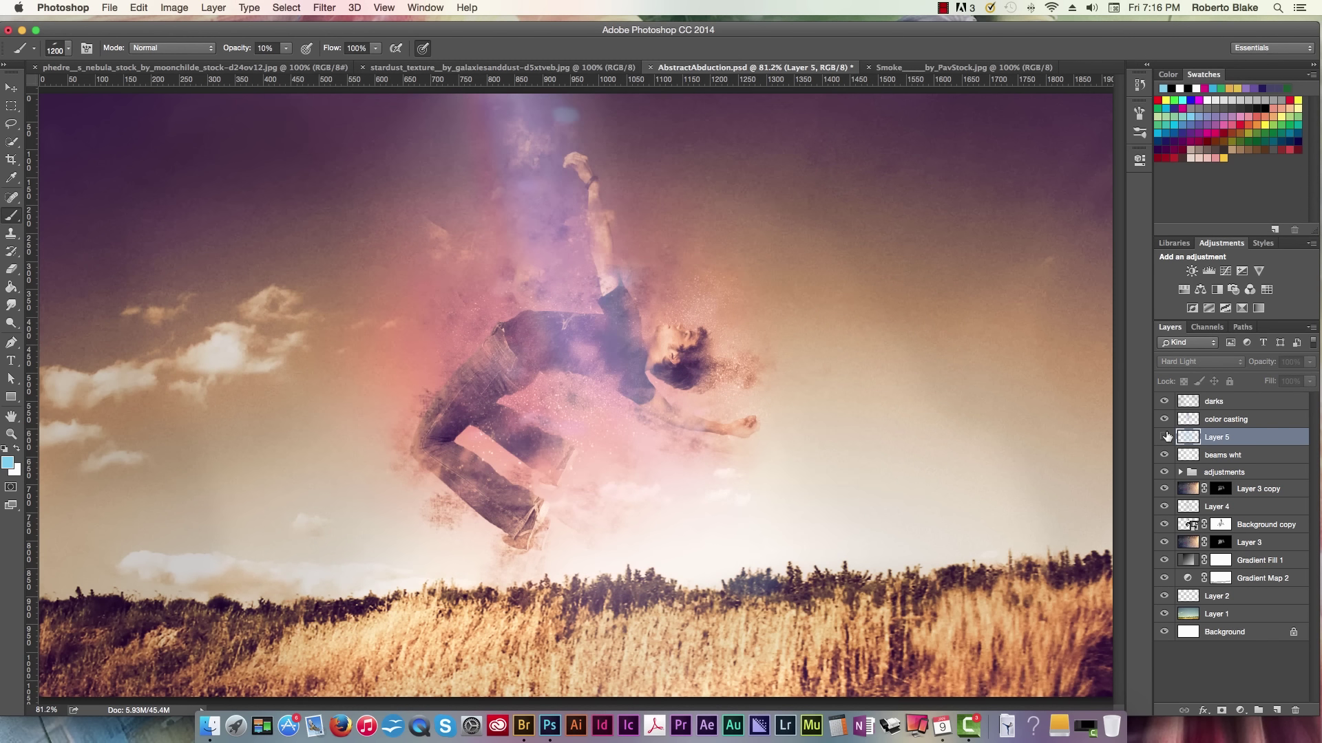
{"action": "left_click", "coordinate": [1164, 436]}
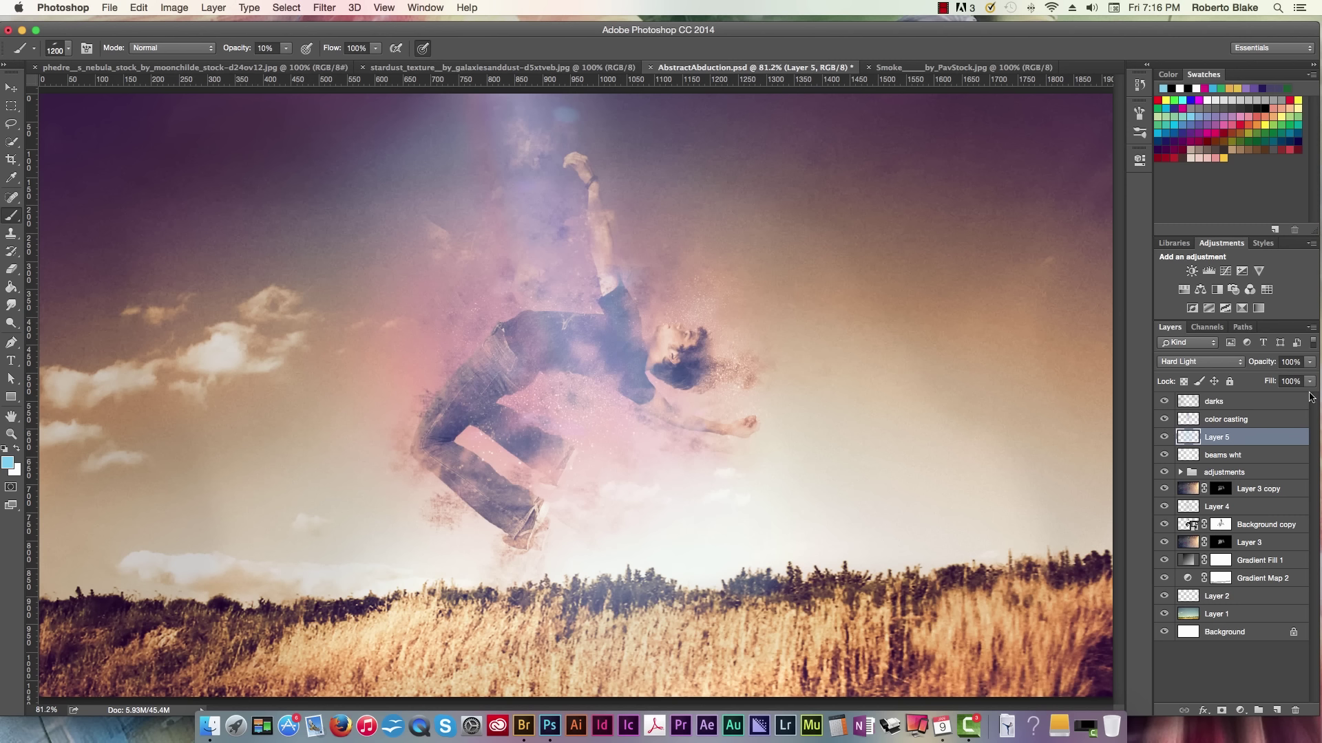
{"action": "left_click", "coordinate": [1311, 362]}
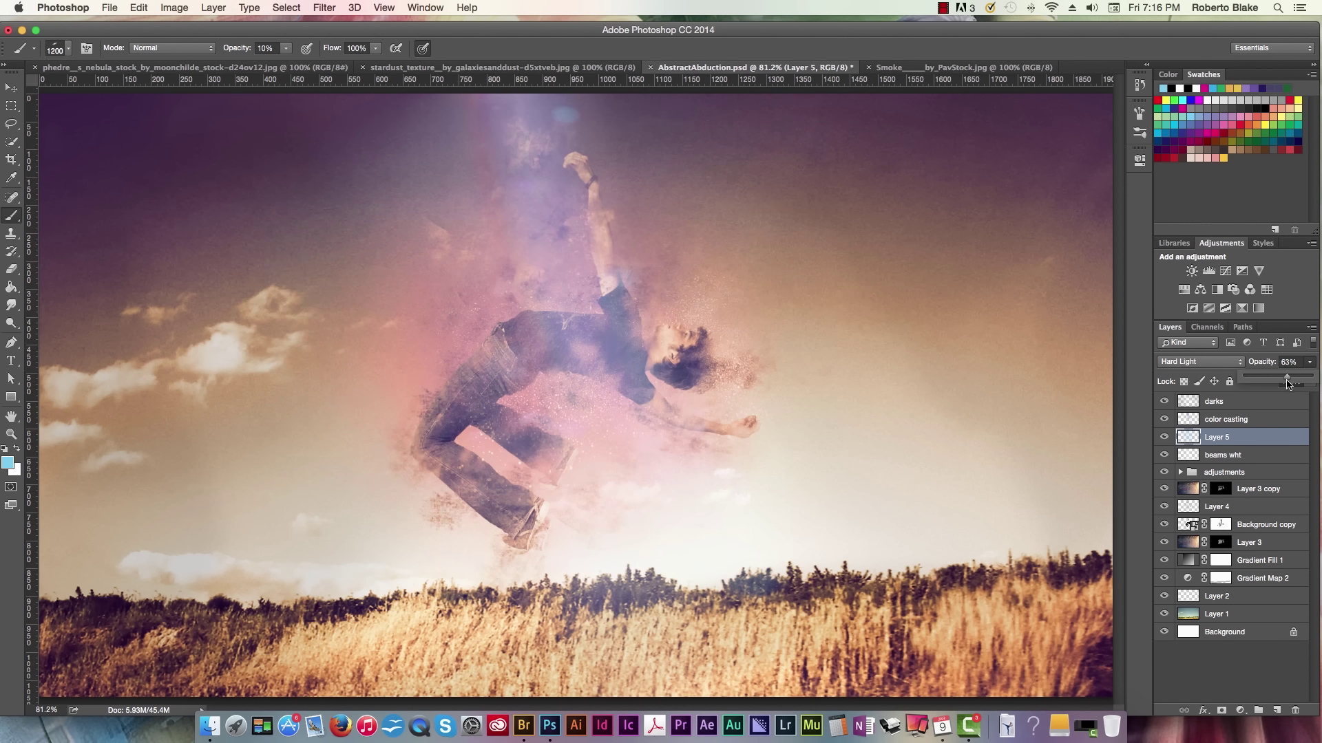
{"action": "left_click_drag", "start_coordinate": [1289, 384], "coordinate": [1284, 384]}
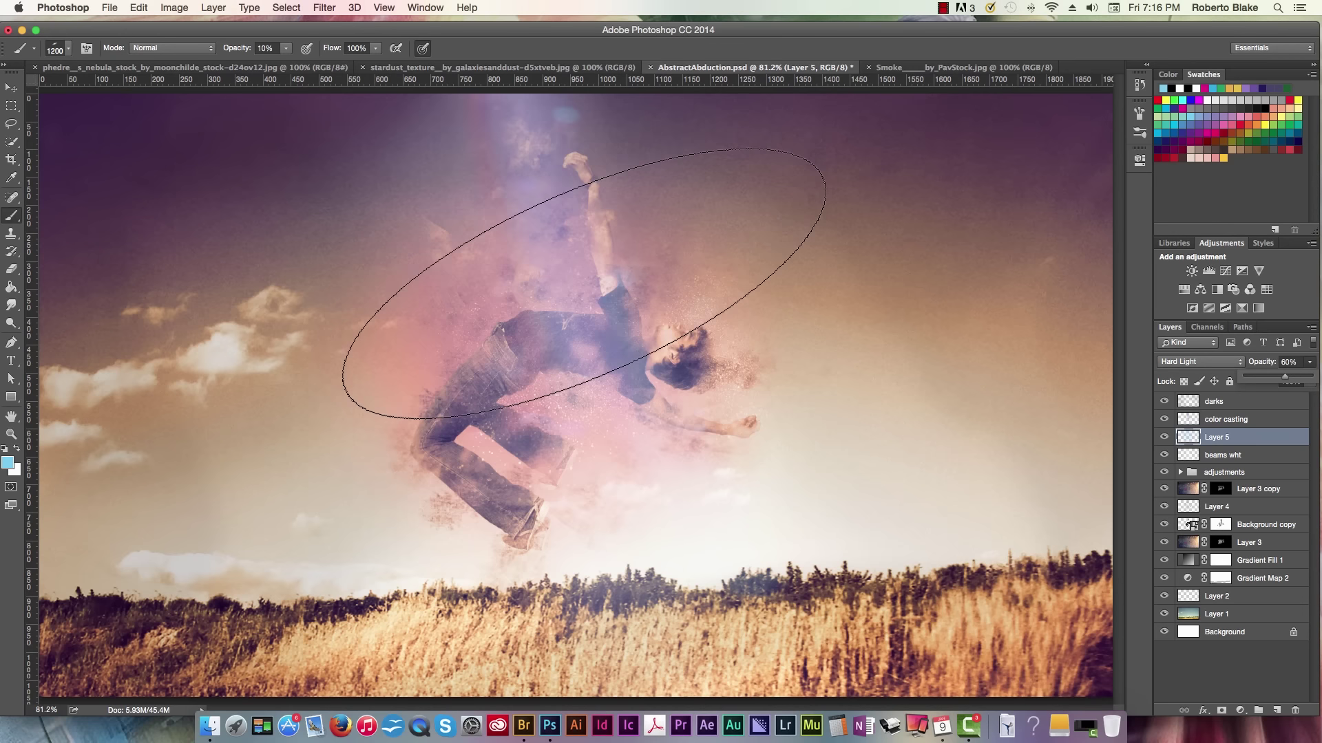
Resize the brush to 800 px and save the AbstractAbduction document
{"action": "key", "text": "bracketleft"}
{"action": "key", "text": "bracketleft"}
{"action": "key", "text": "bracketleft"}
{"action": "key", "text": "bracketleft"}
{"action": "key", "text": "bracketleft"}
{"action": "key", "text": "bracketleft"}
{"action": "key", "text": "bracketleft"}
{"action": "key", "text": "bracketleft"}
{"action": "key", "text": "bracketleft"}
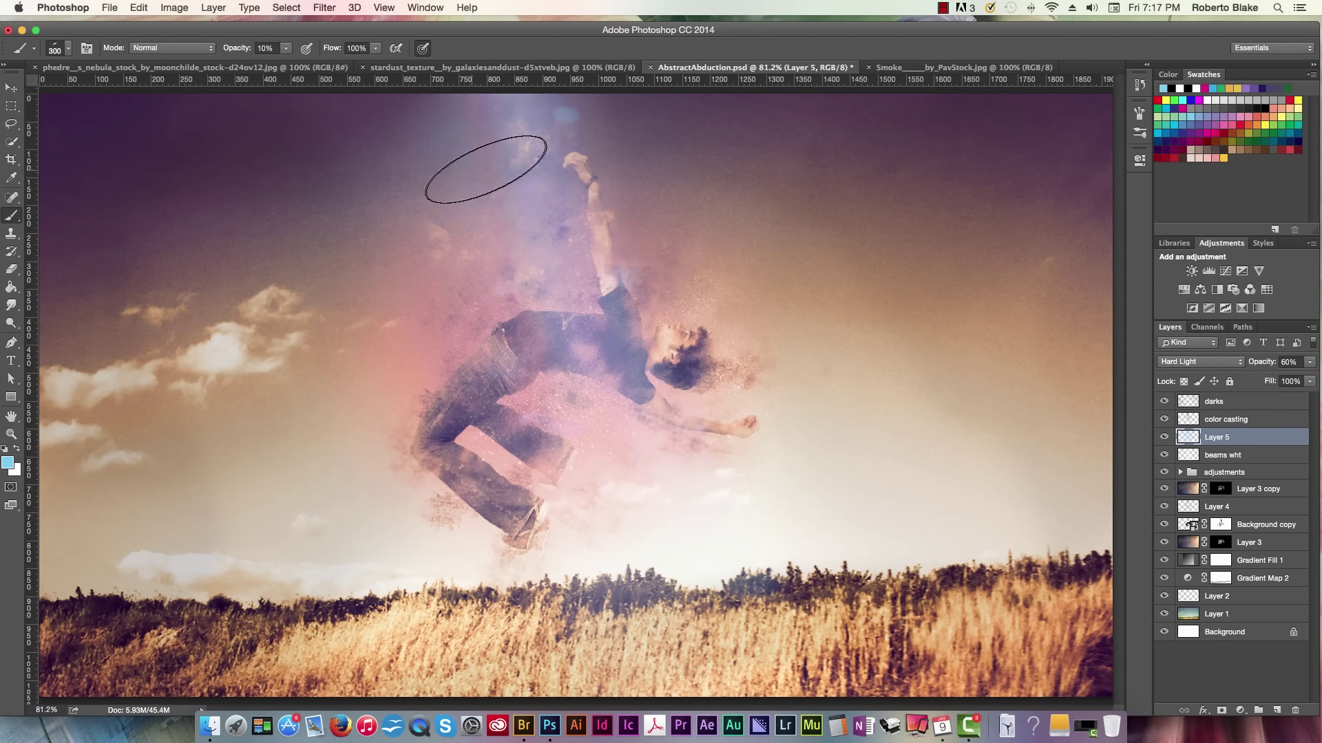
{"action": "key", "text": "bracketright"}
{"action": "key", "text": "bracketright"}
{"action": "key", "text": "bracketright"}
{"action": "key", "text": "bracketright"}
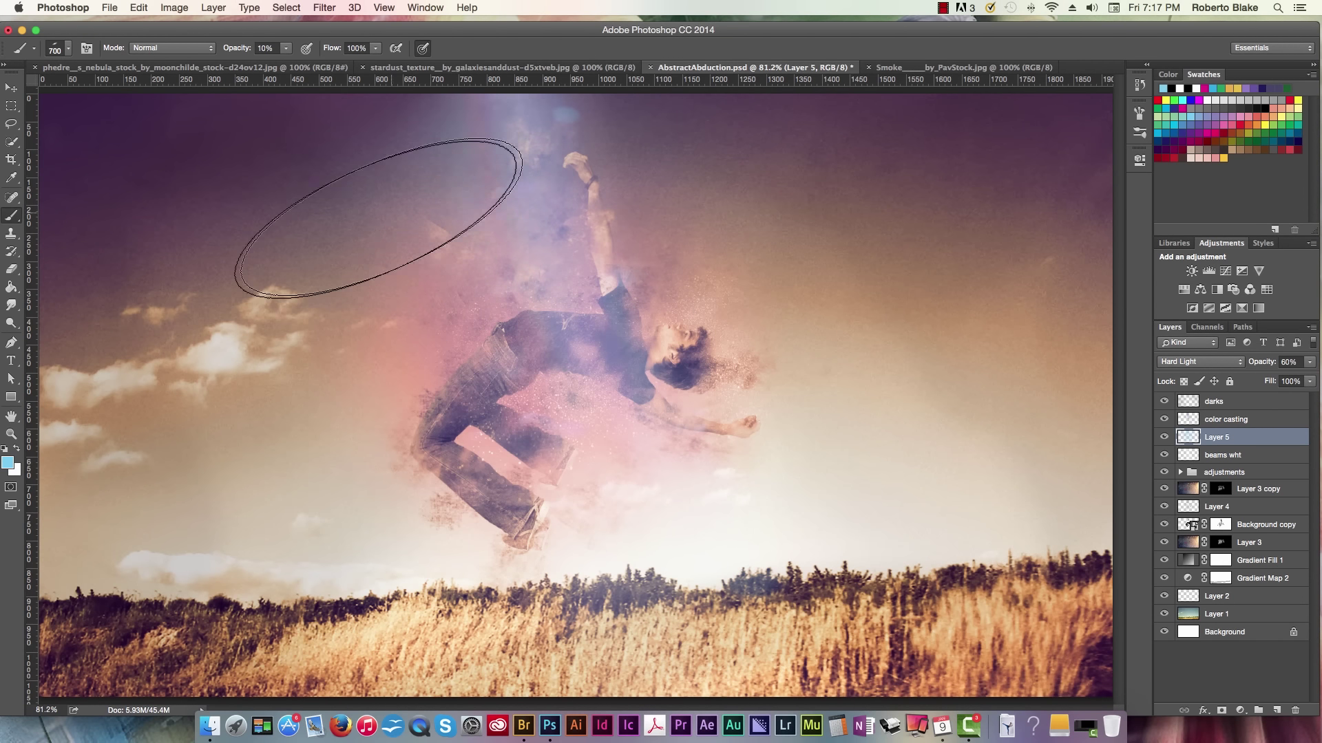
{"action": "key", "text": "bracketright"}
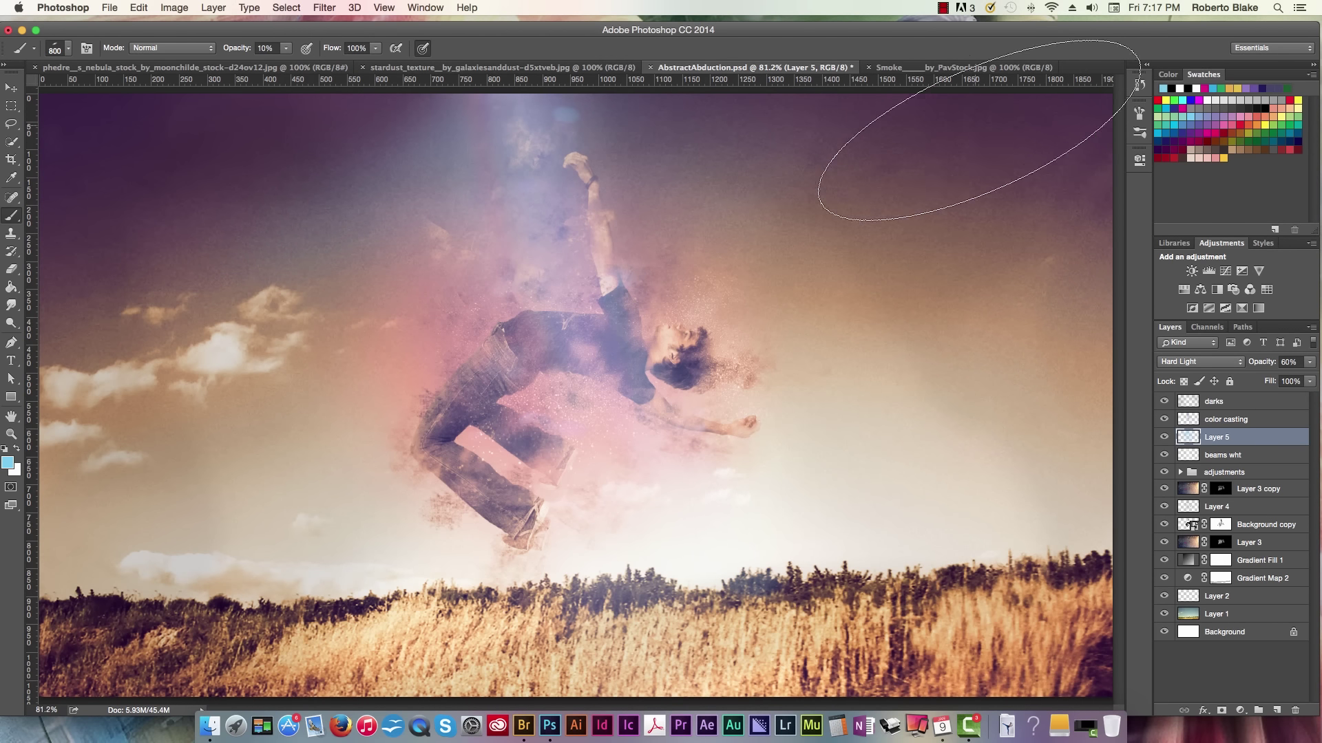
{"action": "key", "text": "super+s"}
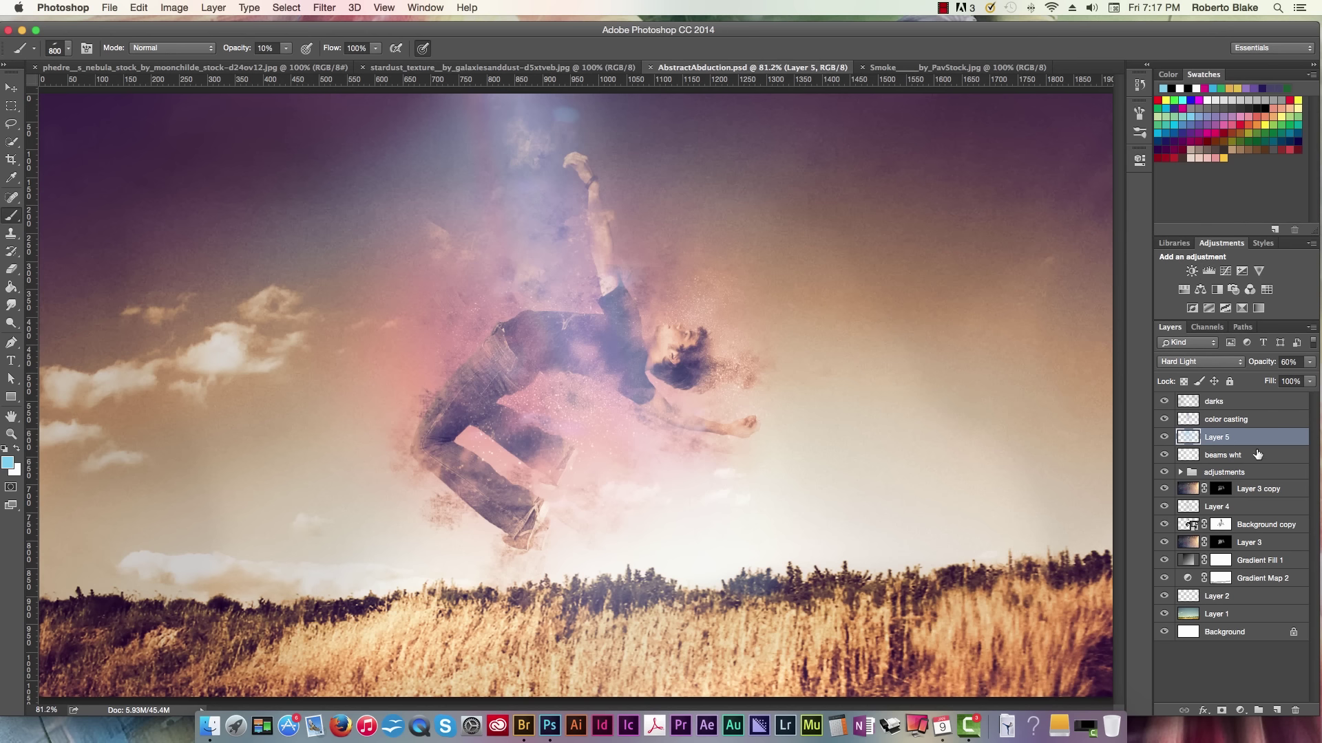
Rename Layer 5 as Blue Hardlight
{"action": "double_click", "coordinate": [1231, 435]}
{"action": "type", "text": "Blue Hardlight"}
{"action": "key", "text": "Return"}
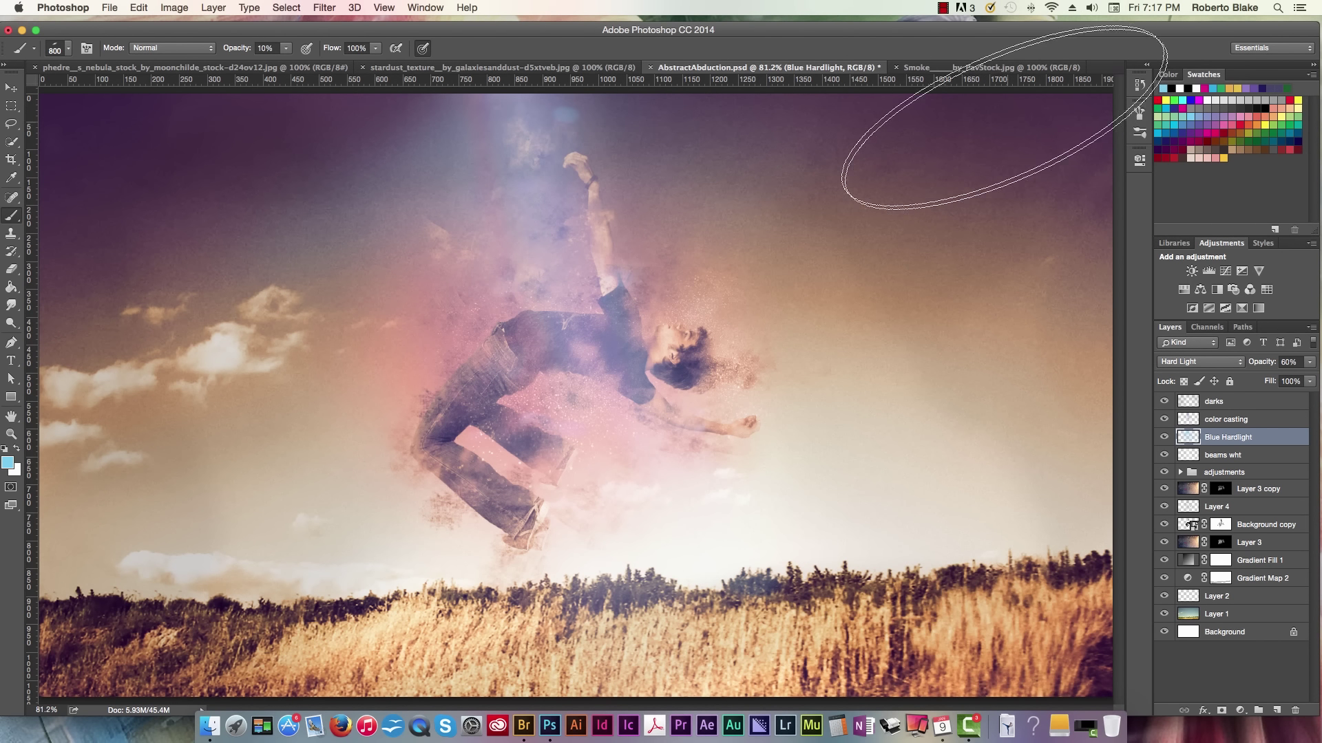
Copy the whole PavStock smoke image and paste it into AbstractAbduction.psd as a new layer directly above Layer 3 copy
{"action": "left_click", "coordinate": [1003, 69]}
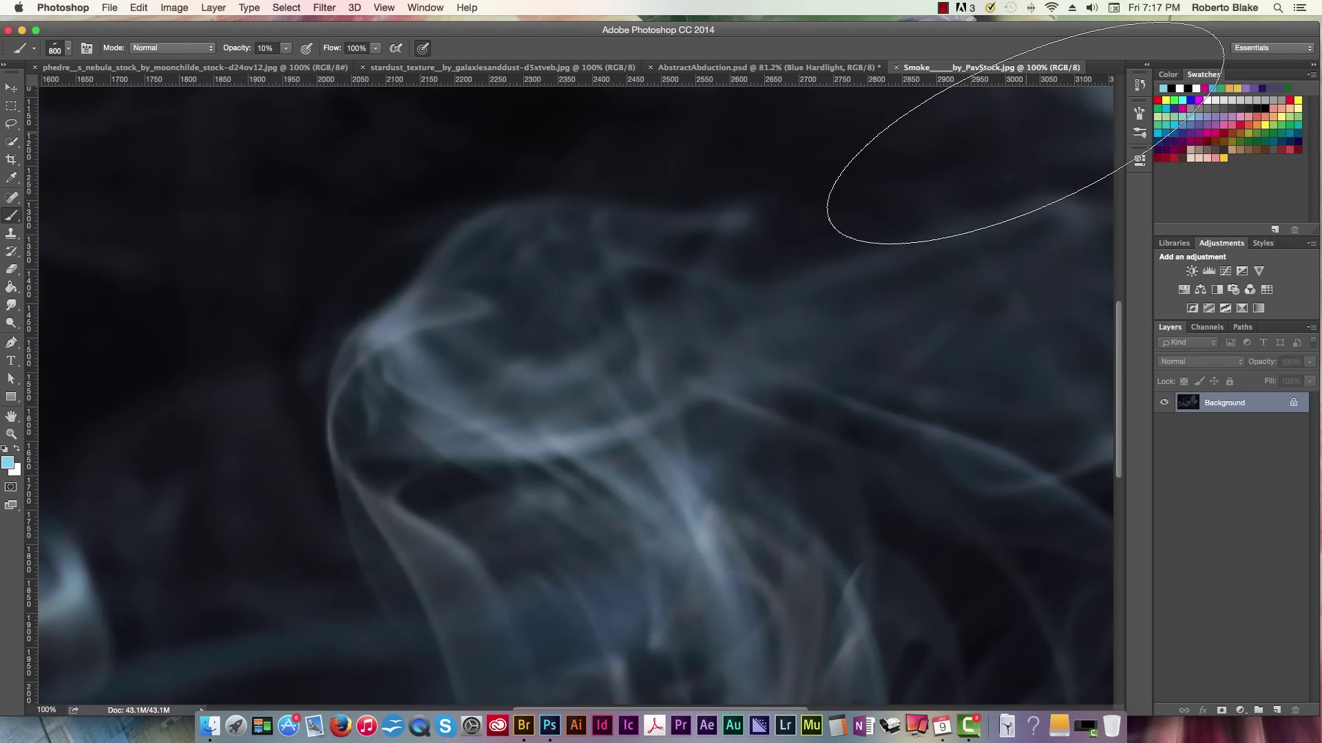
{"action": "key", "text": "super+0"}
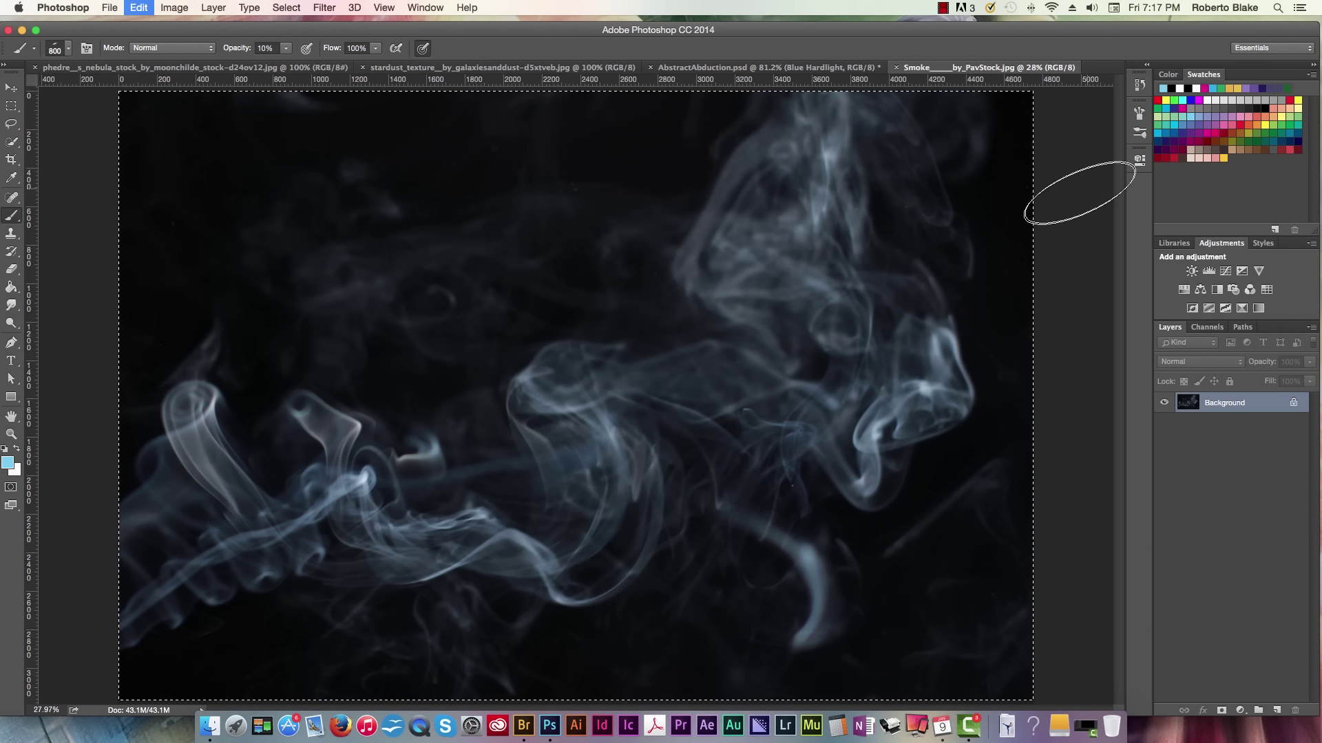
{"action": "key", "text": "super+a"}
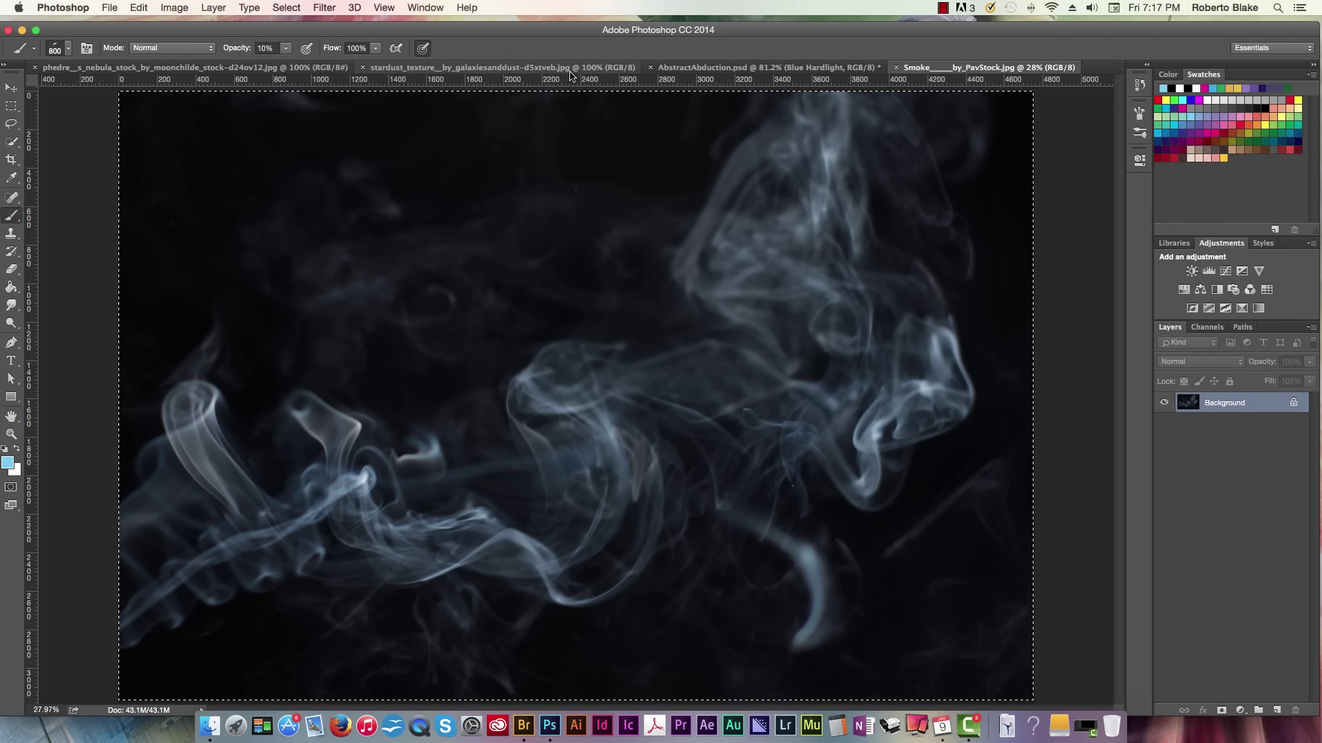
{"action": "left_click", "coordinate": [716, 67]}
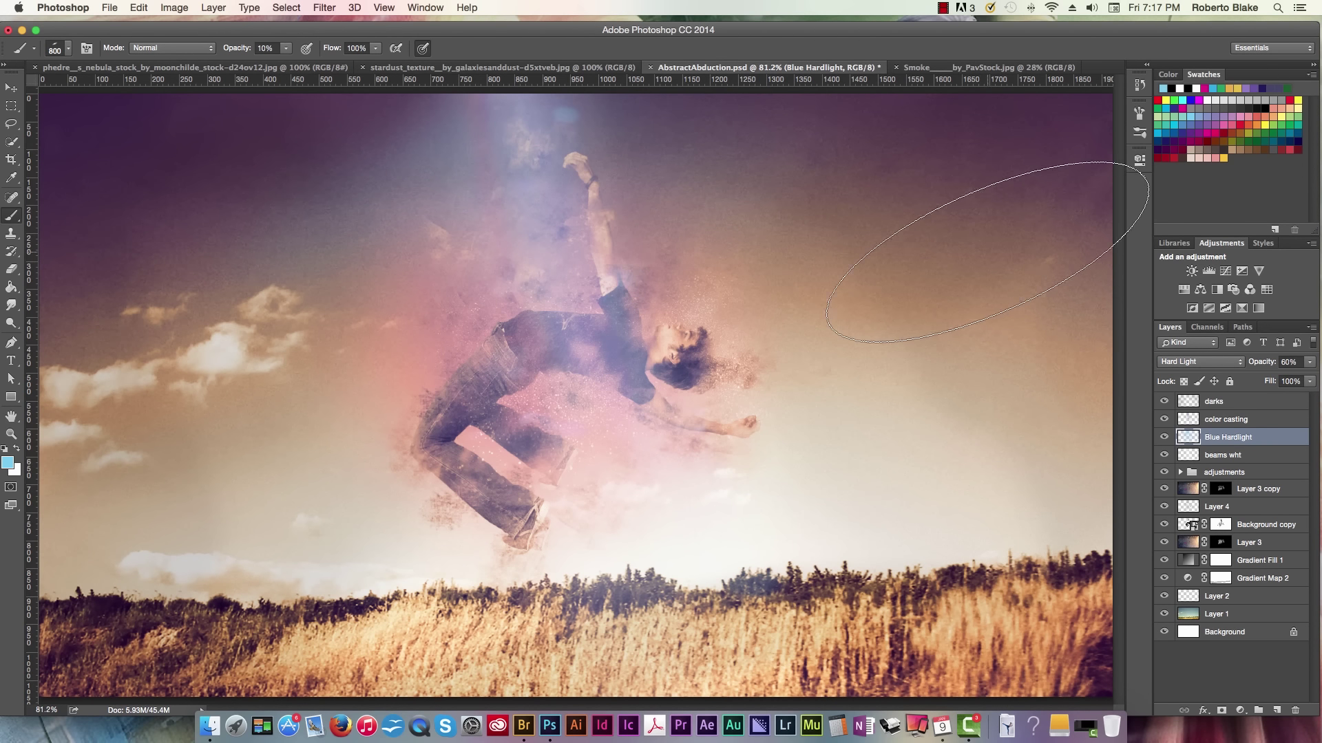
{"action": "left_click", "coordinate": [1271, 495]}
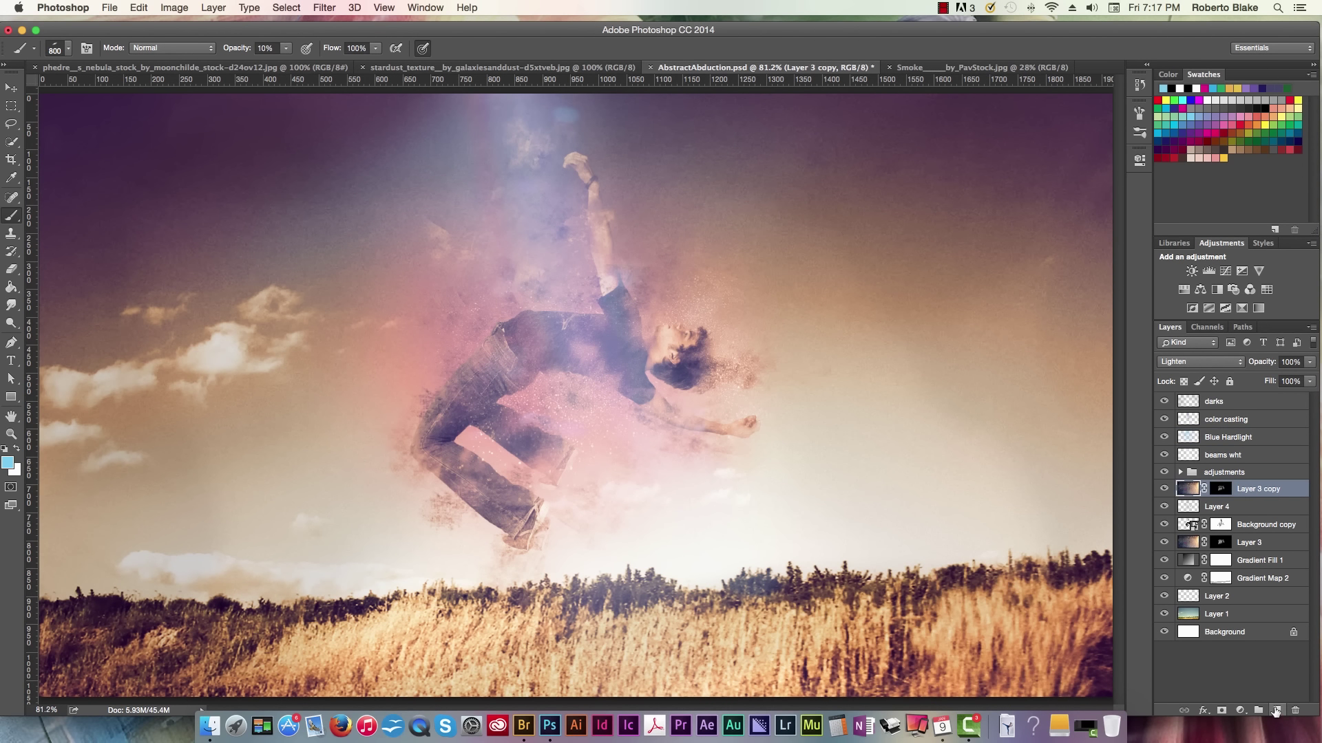
{"action": "key", "text": "super+v"}
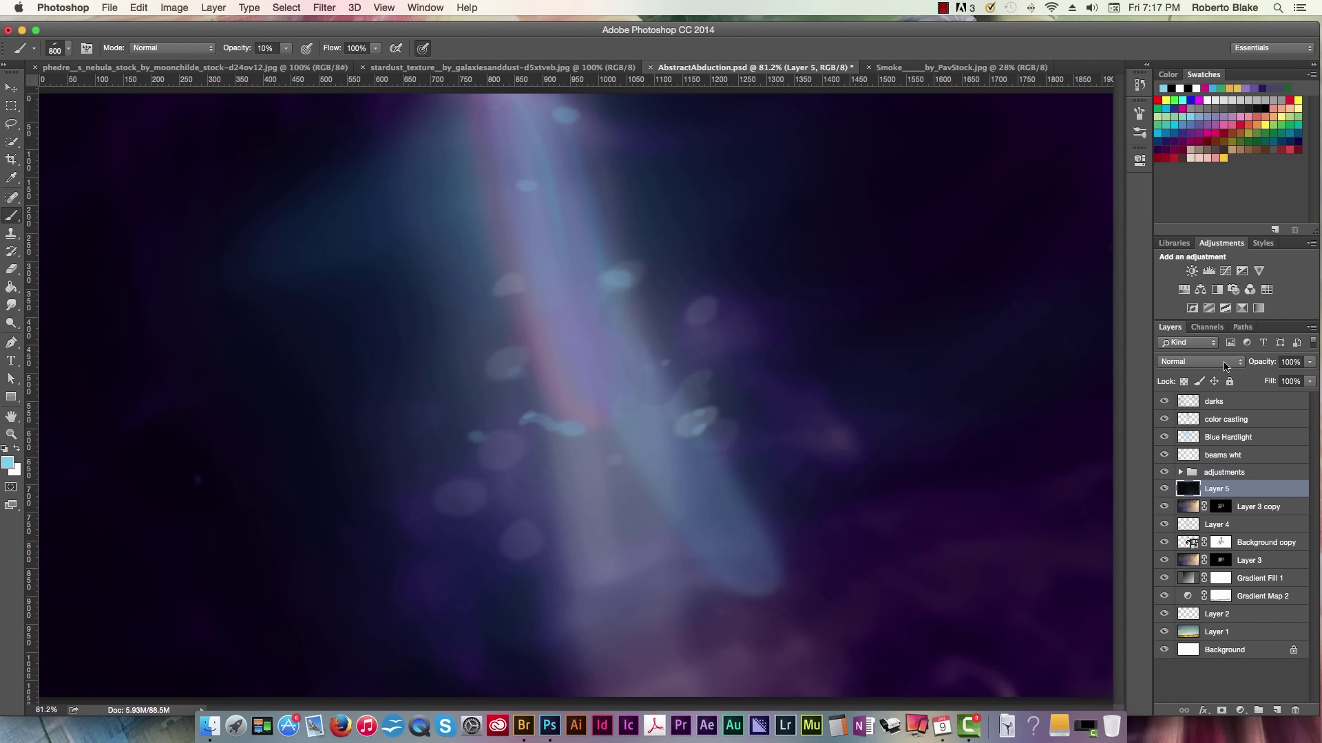
Try the Screen blend mode on the pasted smoke layer and return it to Normal
{"action": "left_click", "coordinate": [1201, 361]}
{"action": "left_click", "coordinate": [1189, 461]}
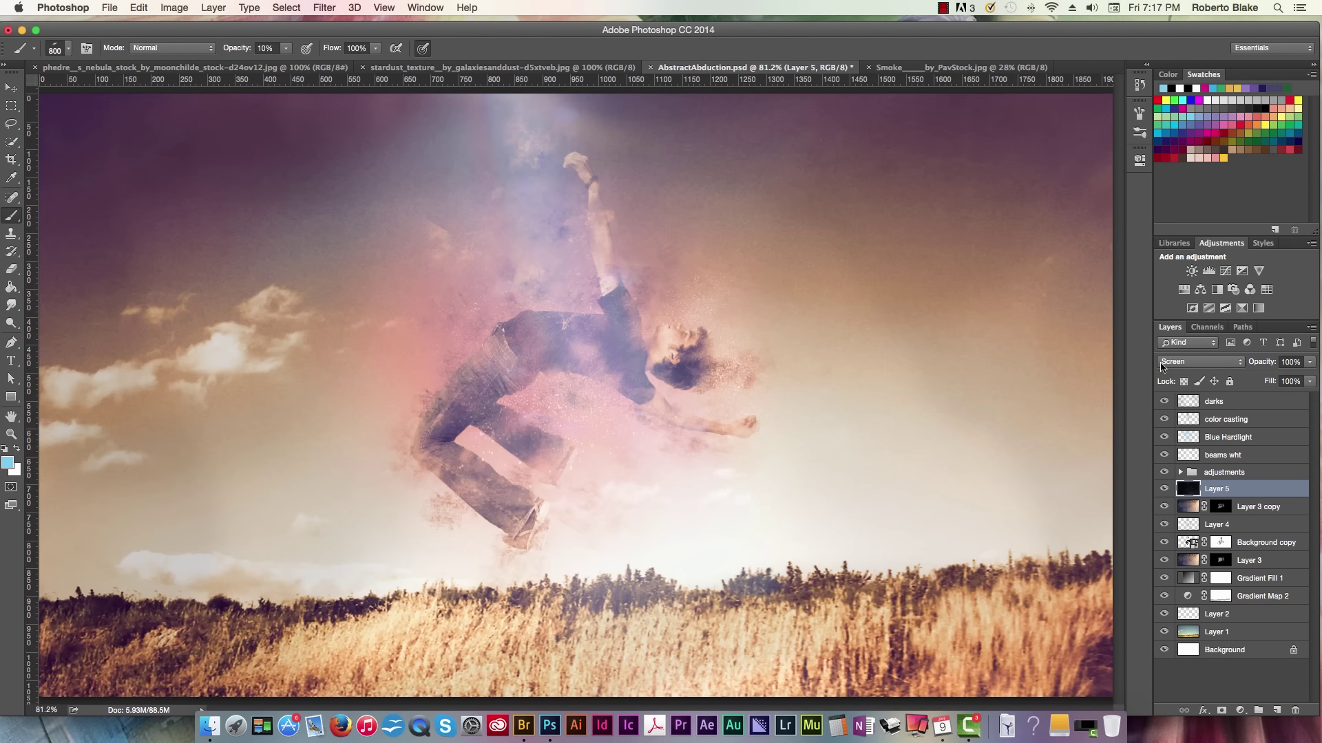
{"action": "key", "text": "super+minus"}
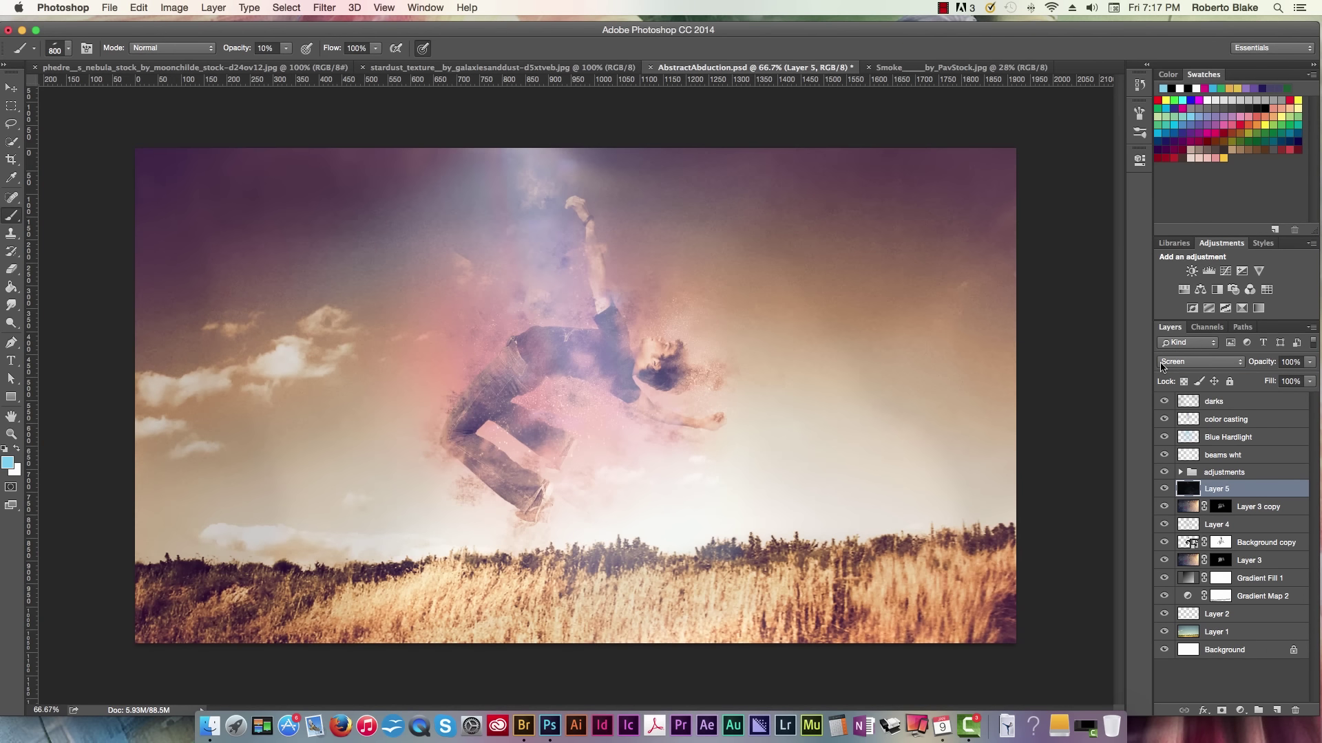
{"action": "key", "text": "v"}
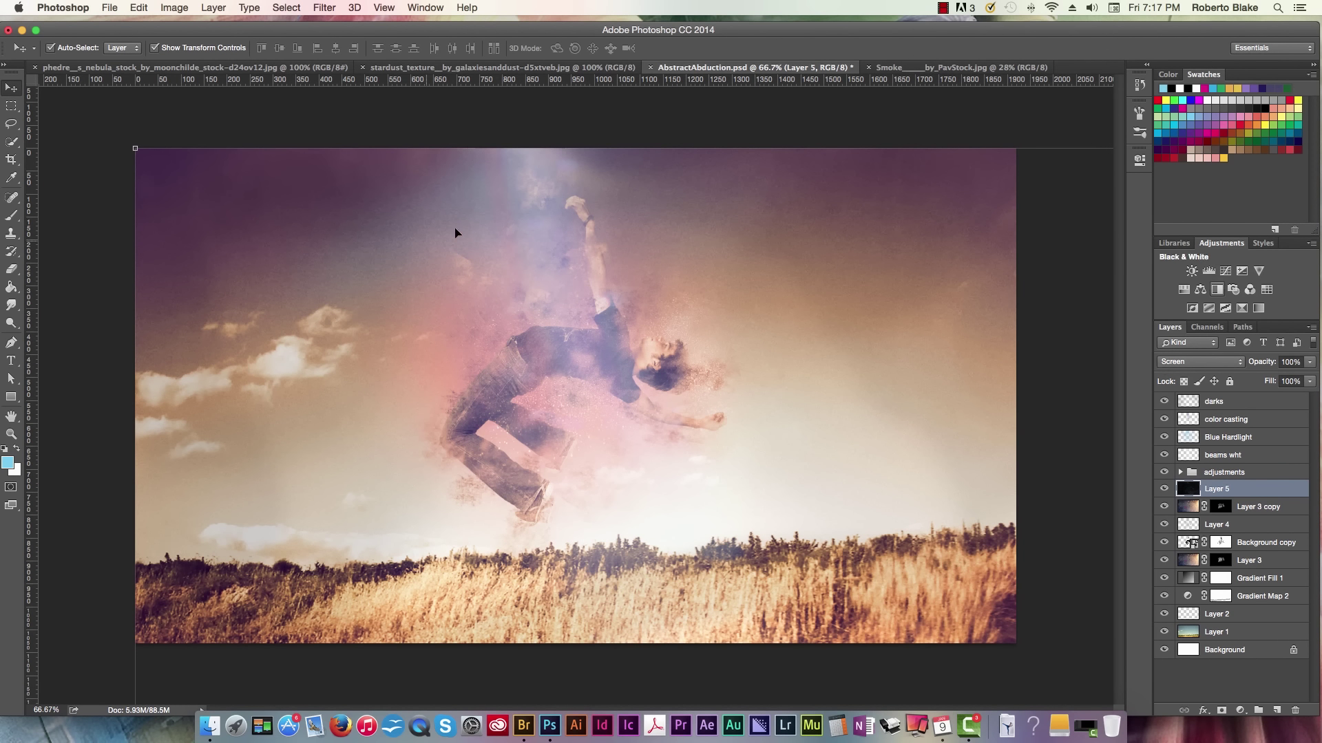
{"action": "left_click", "coordinate": [1199, 361]}
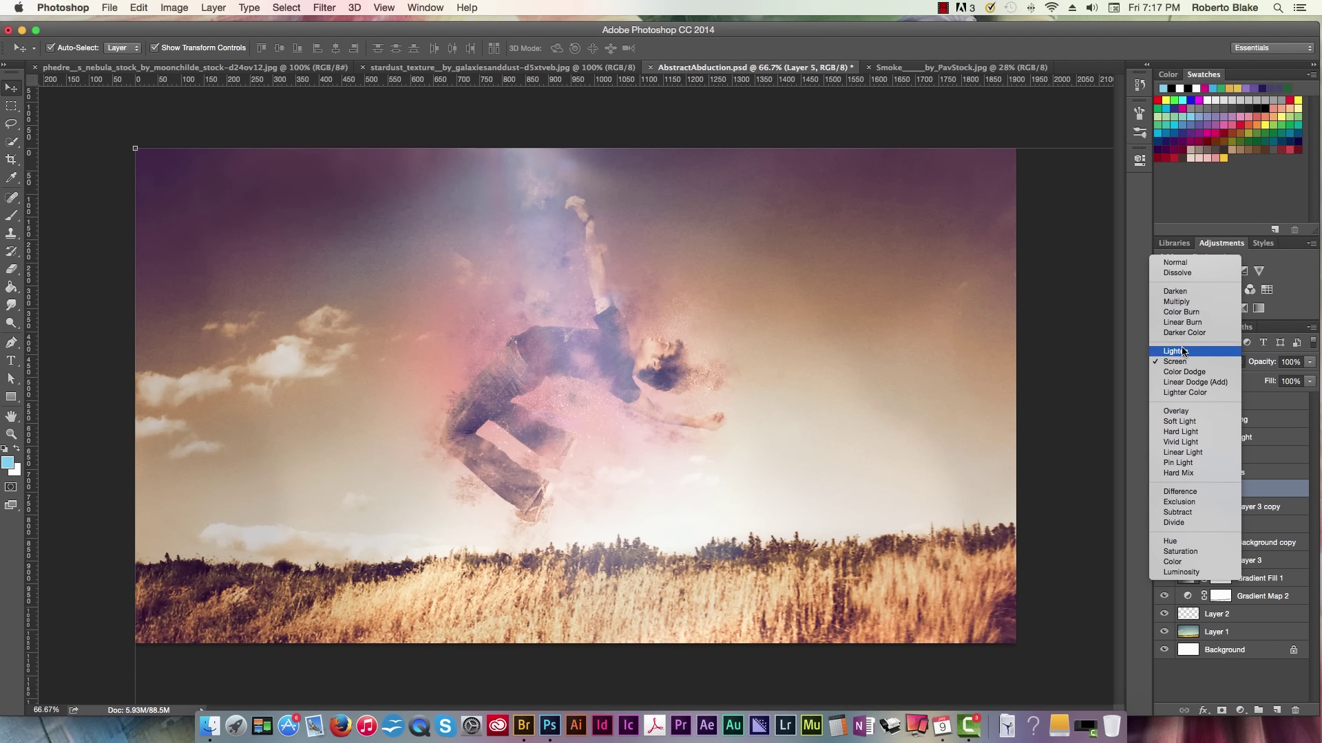
{"action": "left_click", "coordinate": [1204, 262]}
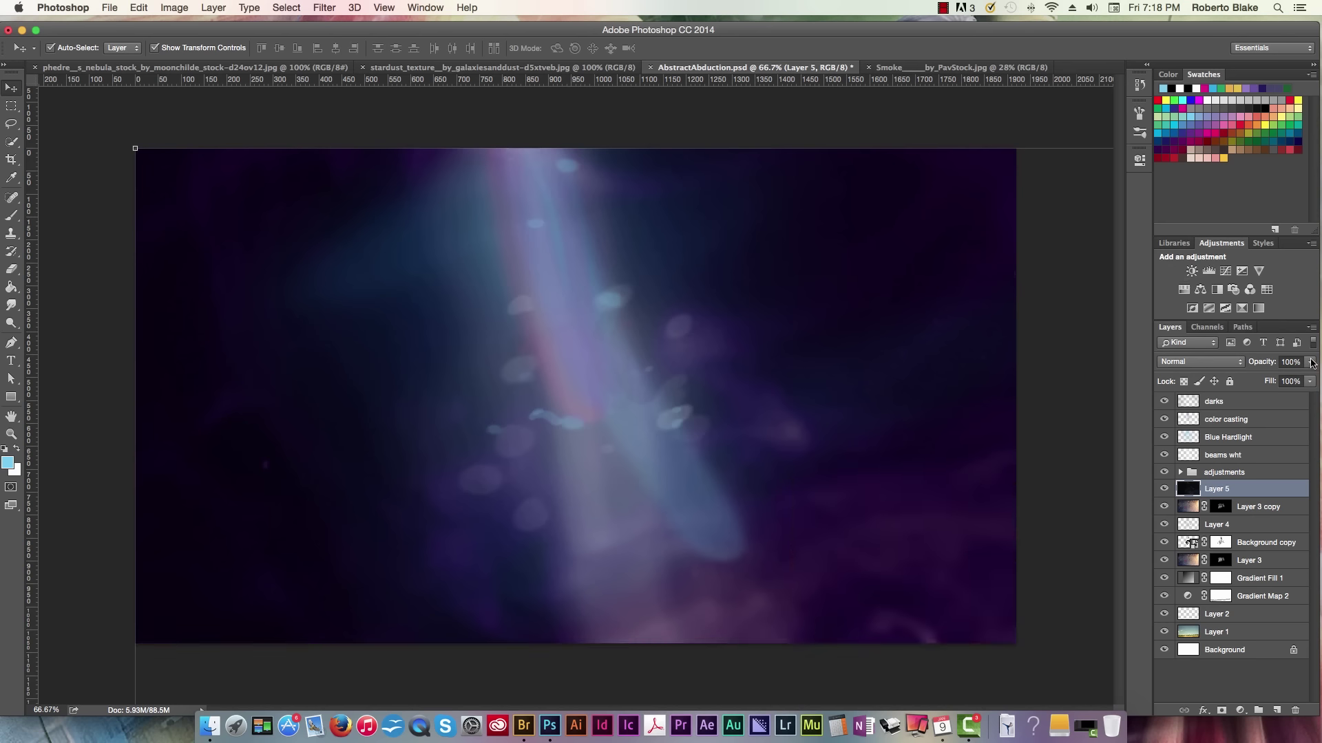
Lower the smoke layer's opacity to 56% so the figure shows through for positioning
{"action": "left_click", "coordinate": [1311, 363]}
{"action": "left_click", "coordinate": [1264, 377]}
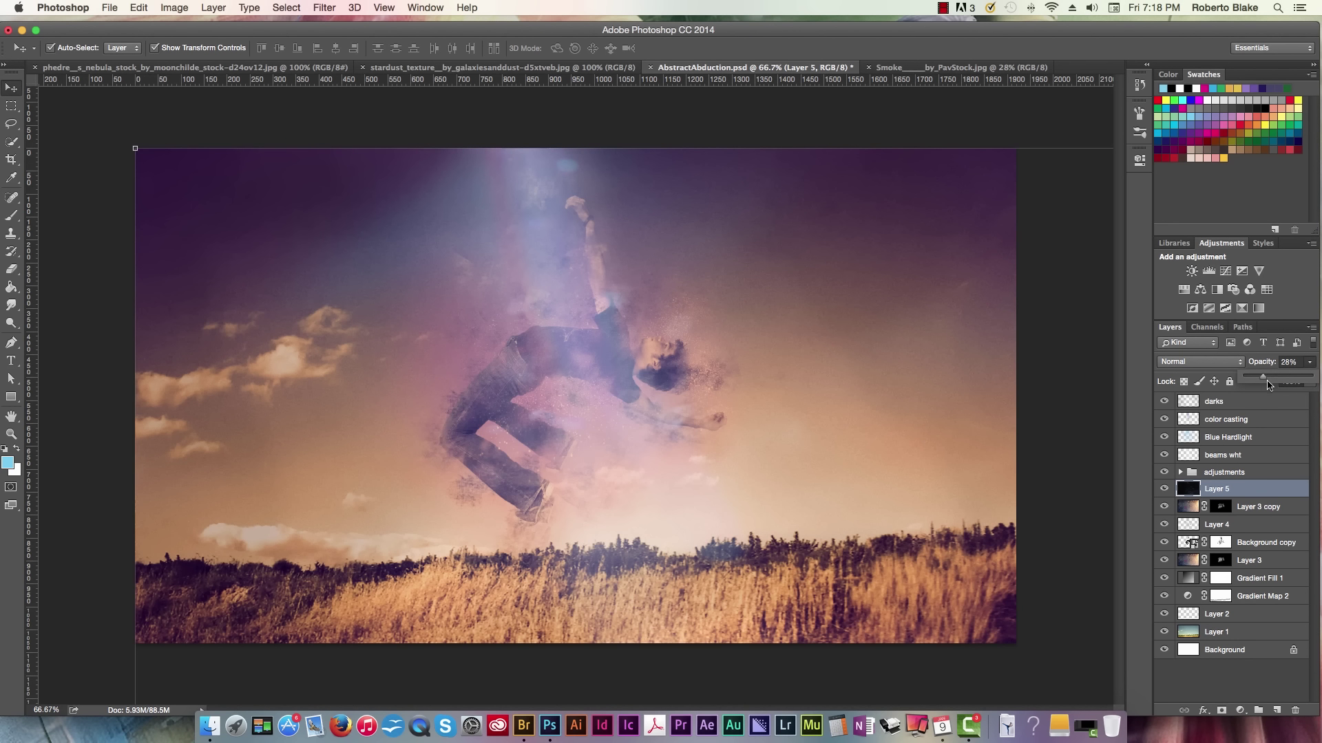
{"action": "left_click_drag", "start_coordinate": [1267, 381], "coordinate": [1281, 371]}
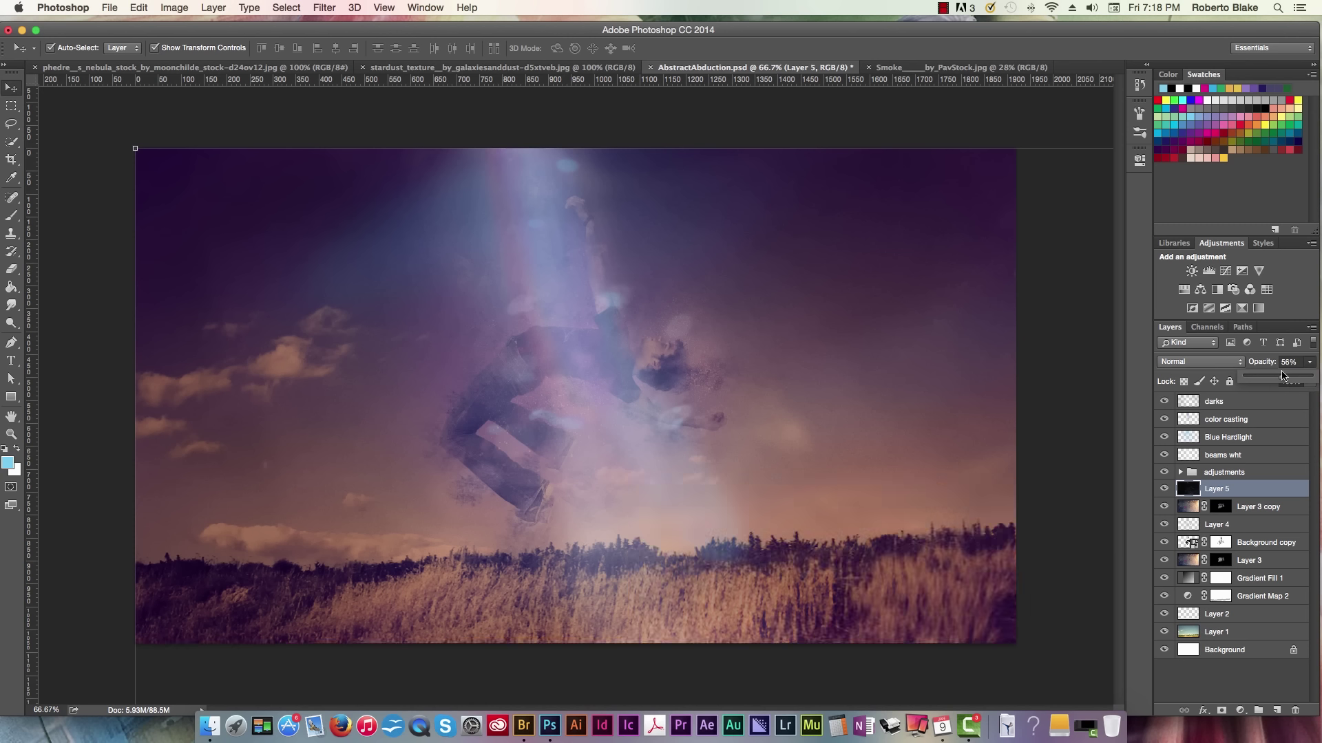
Scale the smoke layer down proportionally to 25.32% and move it over the figure
{"action": "left_click_drag", "start_coordinate": [126, 164], "coordinate": [682, 433]}
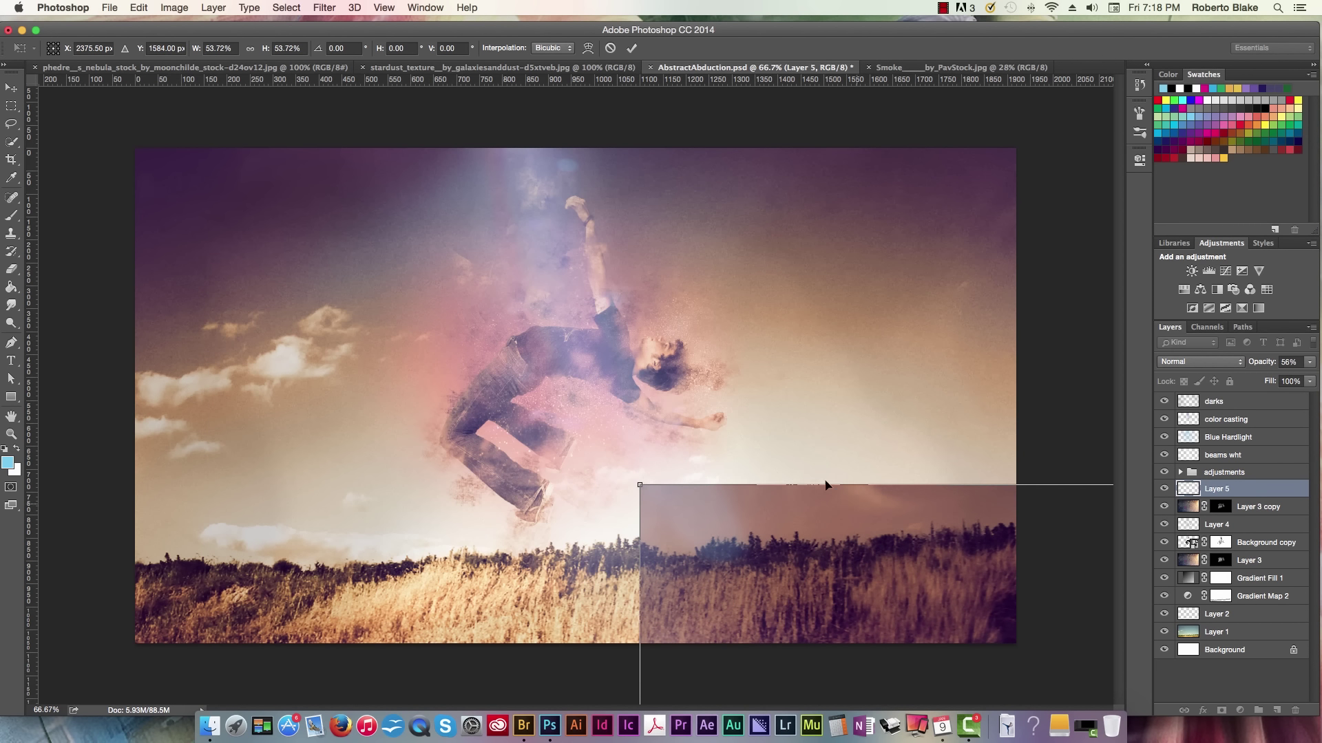
{"action": "left_click_drag", "start_coordinate": [826, 488], "coordinate": [383, 106]}
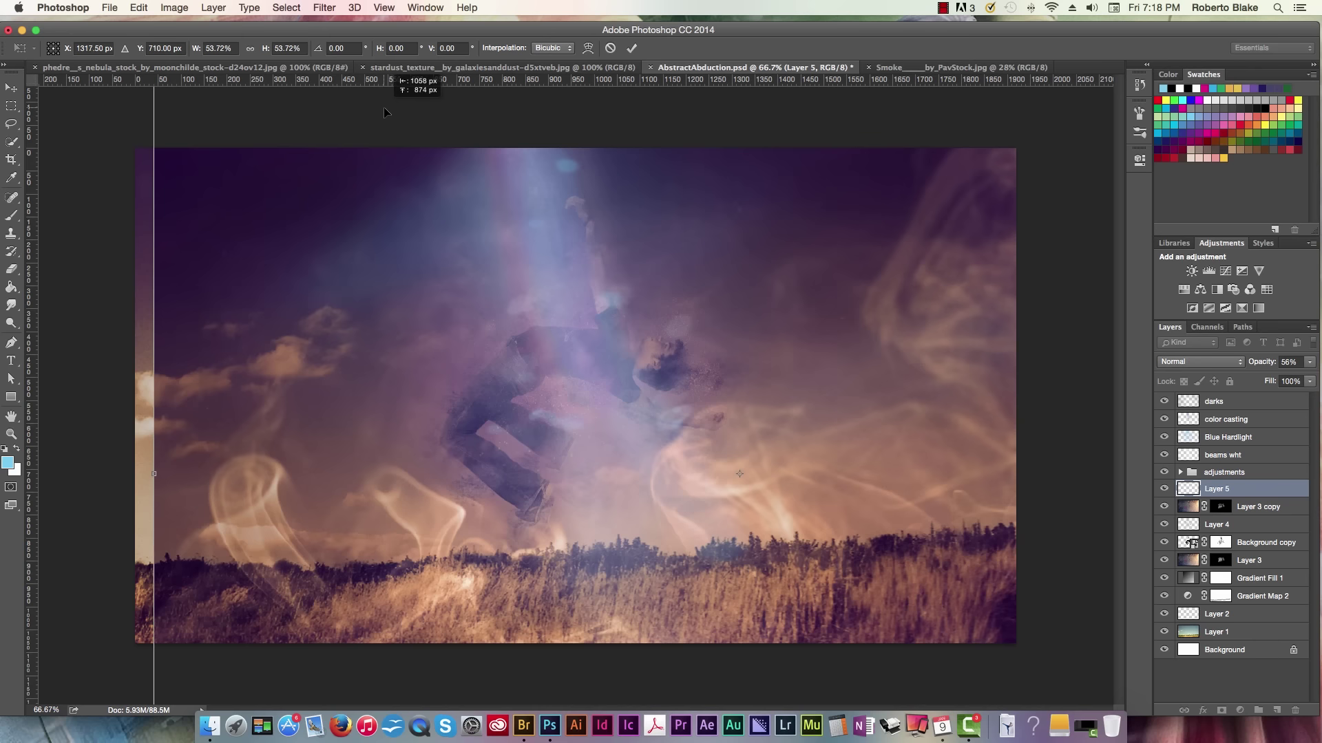
{"action": "left_click_drag", "start_coordinate": [441, 303], "coordinate": [450, 433]}
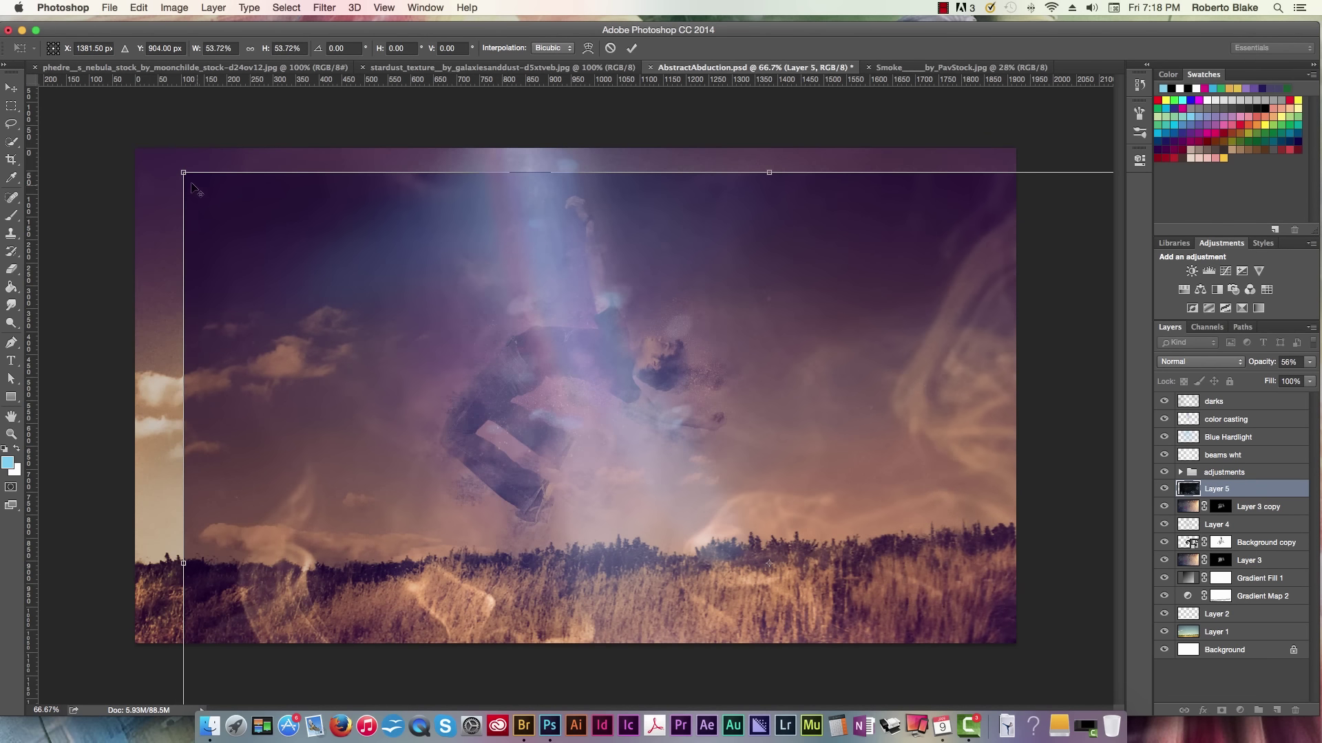
{"action": "left_click_drag", "start_coordinate": [183, 172], "coordinate": [499, 371]}
{"action": "left_click_drag", "start_coordinate": [914, 458], "coordinate": [655, 252]}
{"action": "key", "text": "shift+Up"}
{"action": "key", "text": "Up"}
{"action": "key", "text": "Left"}
{"action": "key", "text": "Left"}
{"action": "key", "text": "Left"}
Rotate the smoke layer by -37.97°, shift it over the figure's arm and body, and apply the transform
{"action": "left_click_drag", "start_coordinate": [825, 529], "coordinate": [843, 356]}
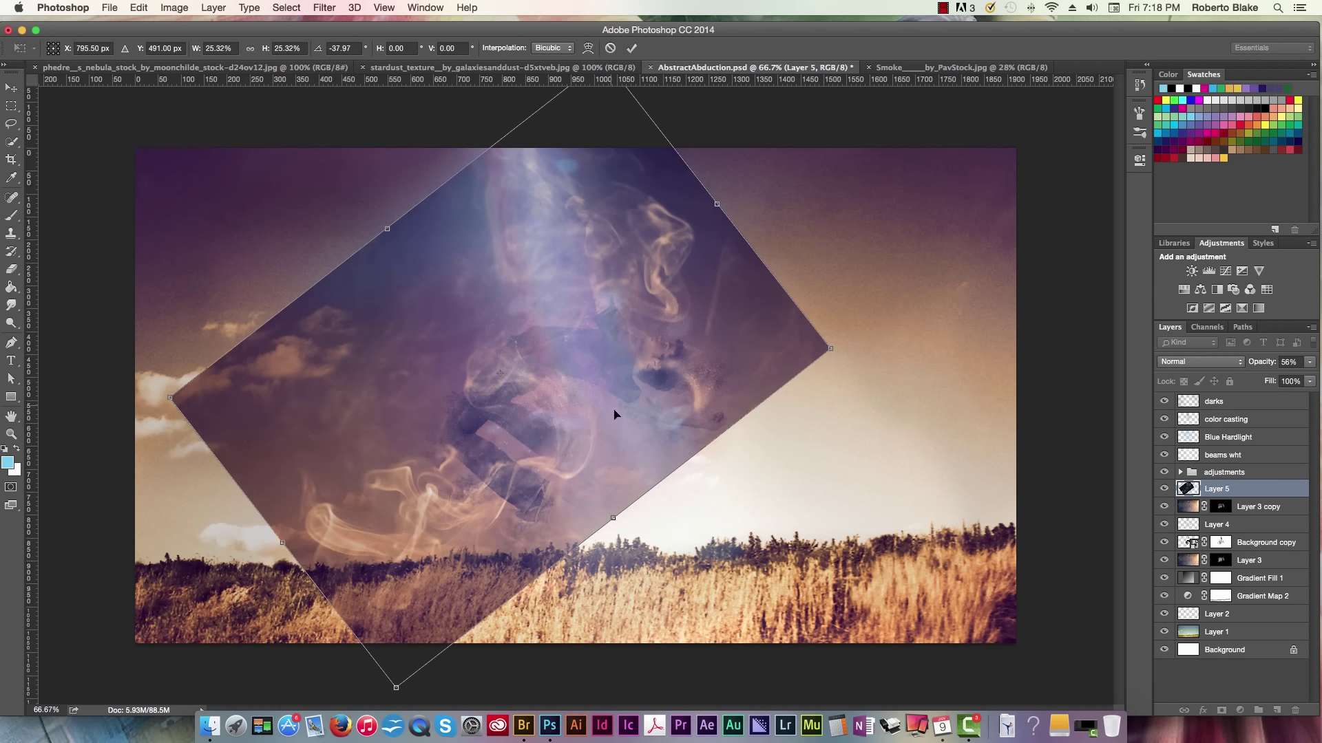
{"action": "left_click_drag", "start_coordinate": [615, 413], "coordinate": [651, 399]}
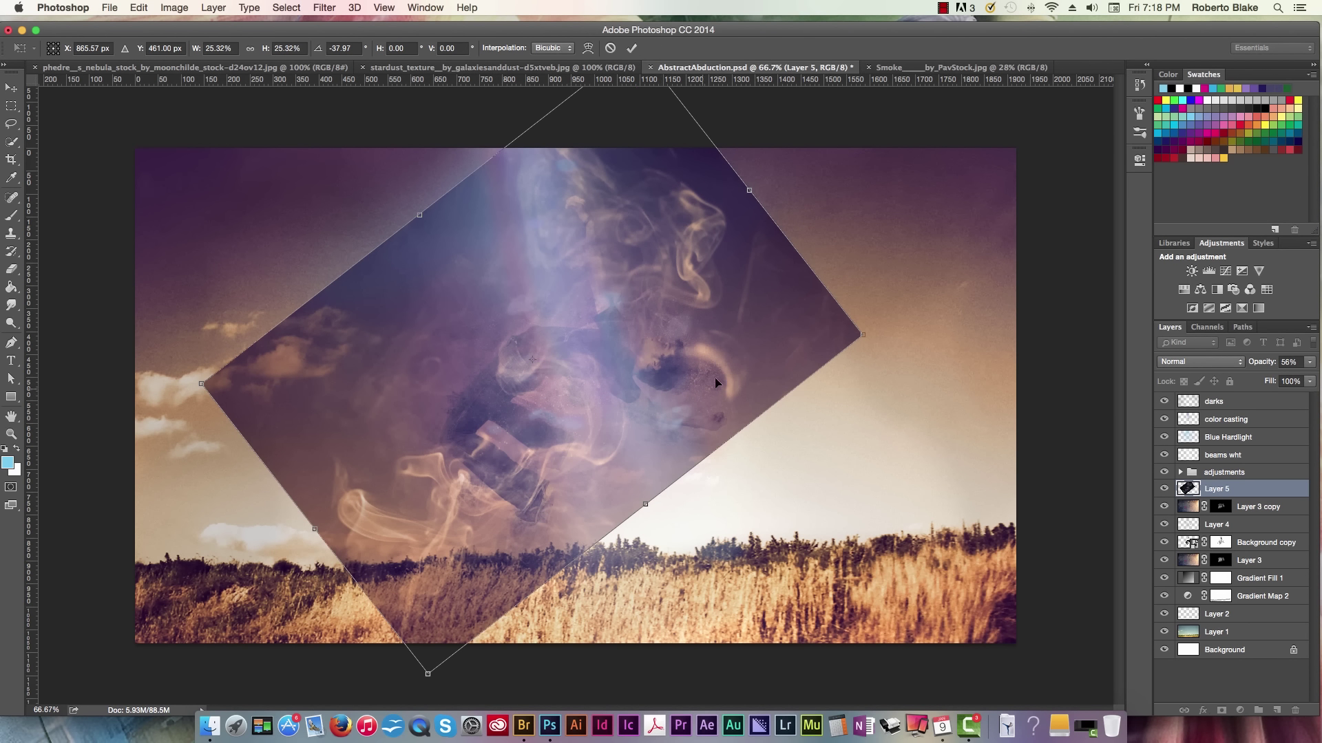
{"action": "left_click", "coordinate": [633, 48]}
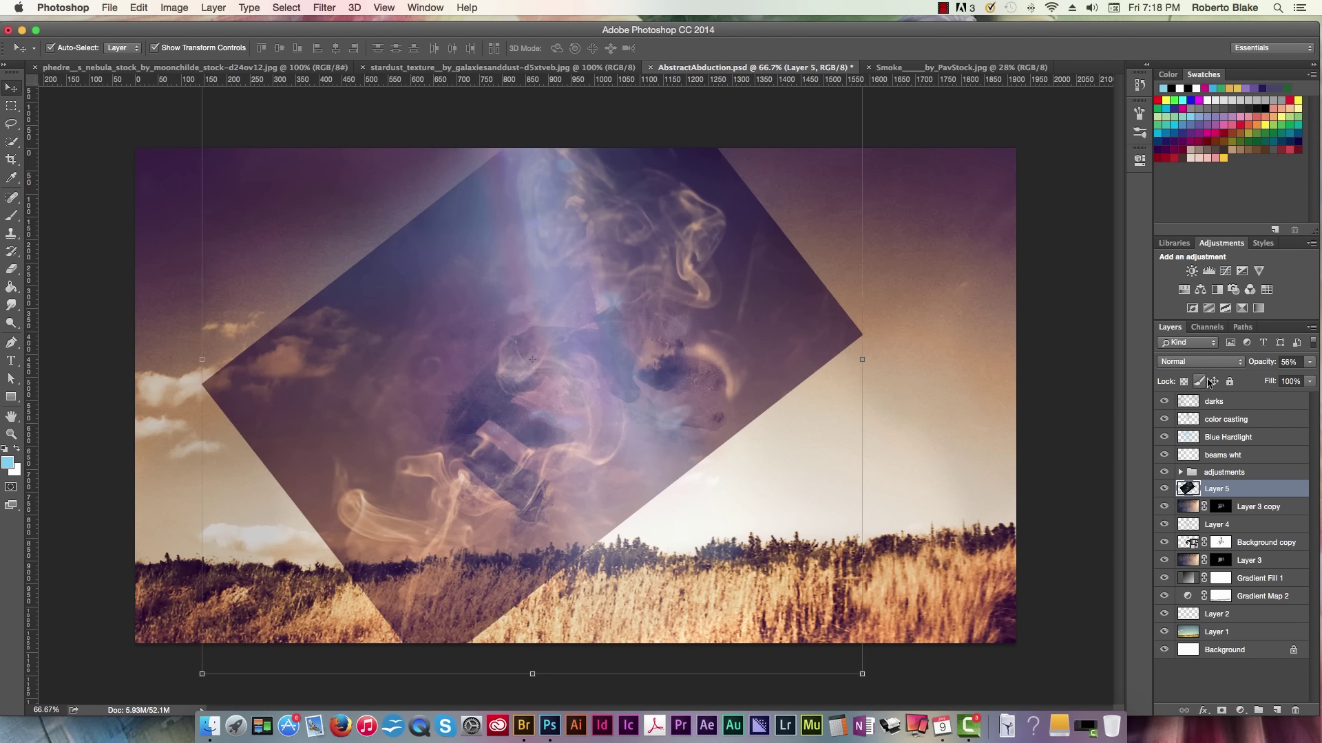
Set the smoke layer's blend mode to Screen, compare it on and off, and place the layer below Layer 3 copy
{"action": "left_click", "coordinate": [1200, 361]}
{"action": "left_click", "coordinate": [1198, 454]}
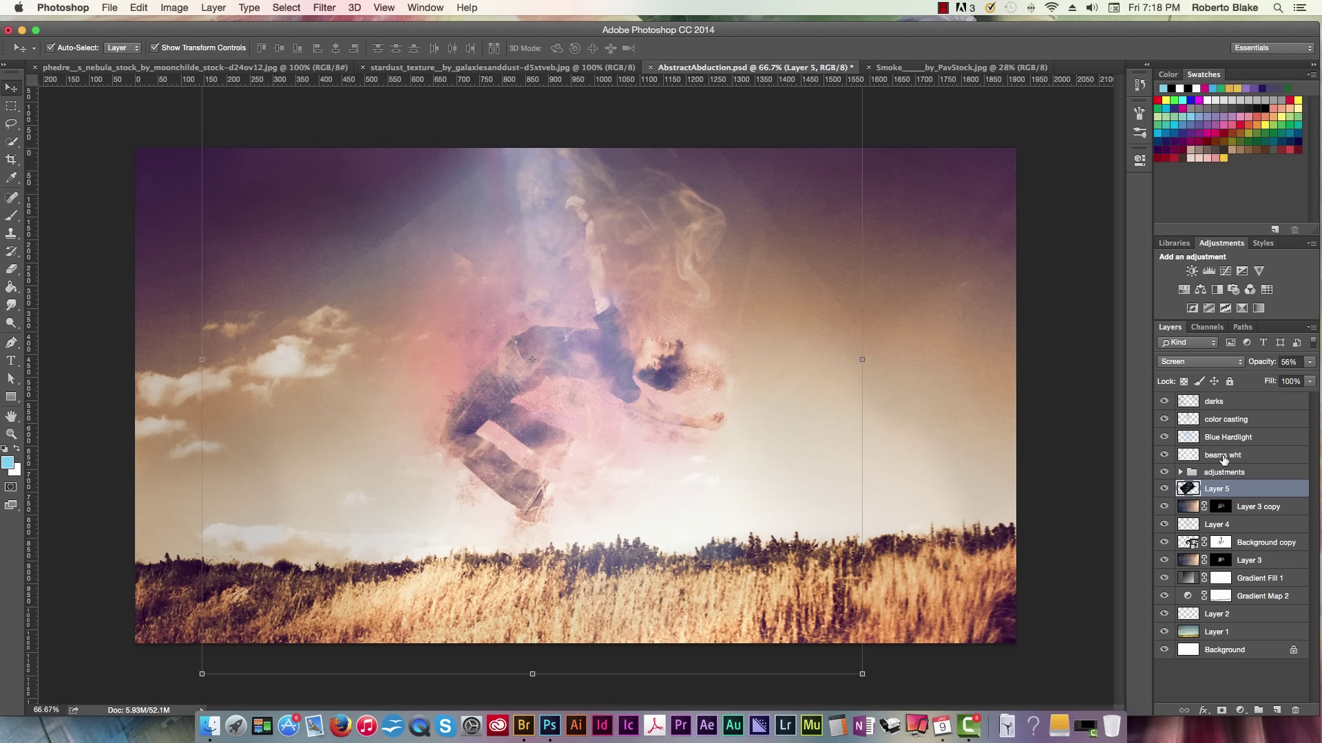
{"action": "left_click", "coordinate": [1164, 489]}
{"action": "left_click", "coordinate": [1164, 489]}
{"action": "mouse_move", "coordinate": [1235, 489]}
{"action": "left_mouse_down"}
{"action": "mouse_move", "coordinate": [1243, 464]}
{"action": "mouse_move", "coordinate": [1242, 491]}
{"action": "left_mouse_up"}
{"action": "left_click_drag", "start_coordinate": [1255, 489], "coordinate": [1246, 508]}
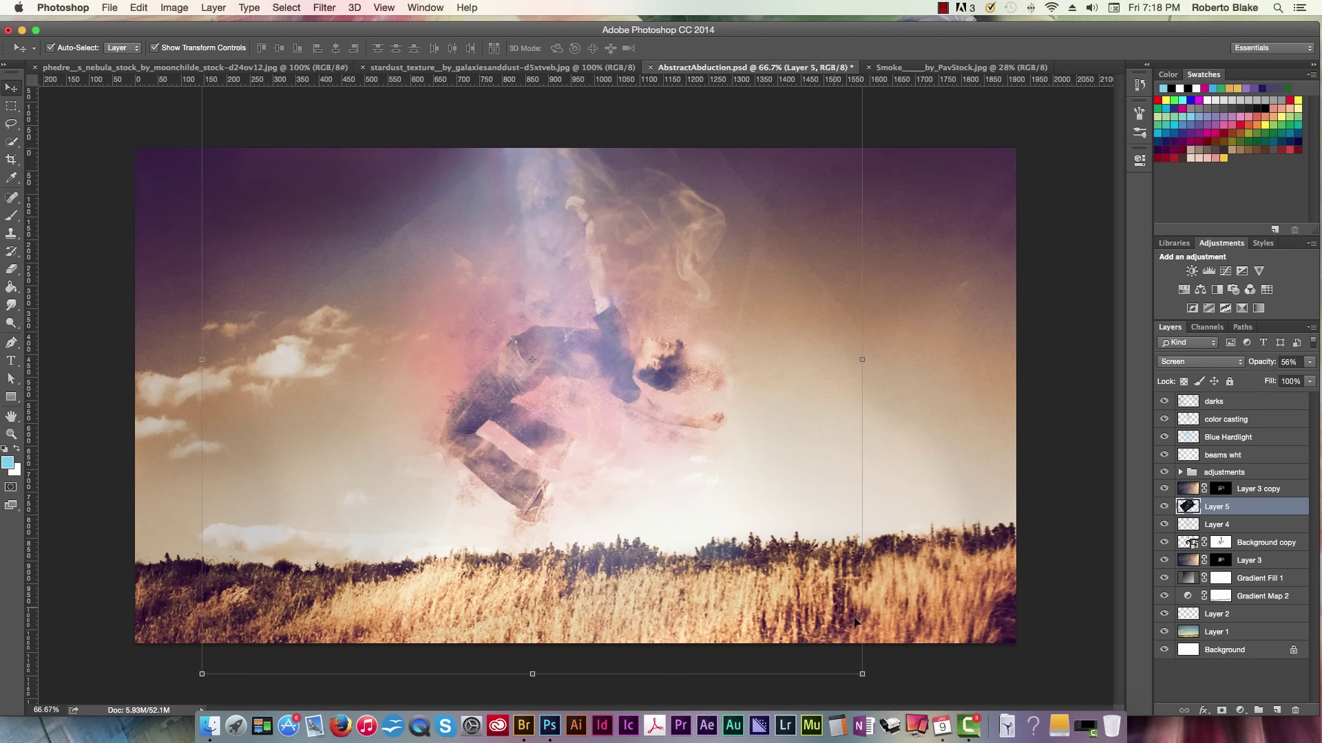
Rotate the smoke layer by a further -21.99°, reposition it around the raised arm, and apply the transform
{"action": "left_click_drag", "start_coordinate": [872, 683], "coordinate": [922, 607]}
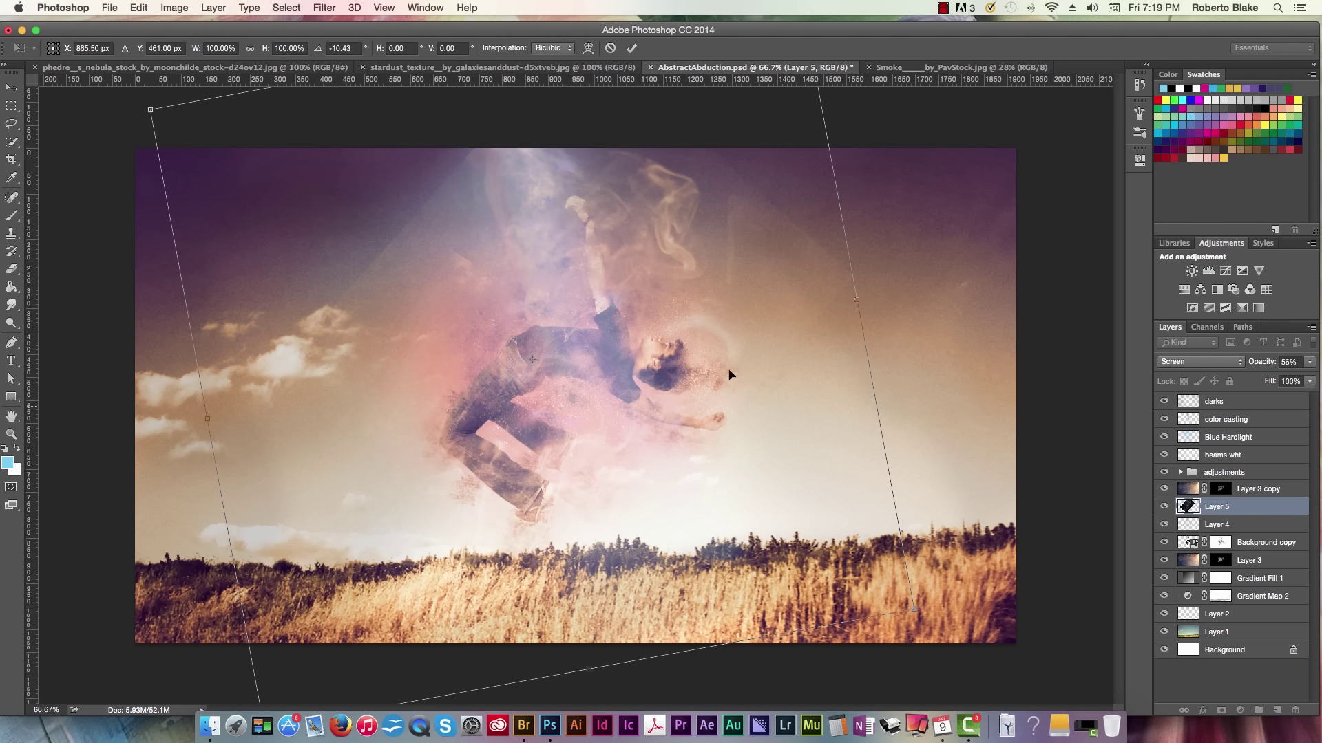
{"action": "mouse_move", "coordinate": [695, 248]}
{"action": "left_mouse_down"}
{"action": "mouse_move", "coordinate": [671, 230]}
{"action": "mouse_move", "coordinate": [707, 245]}
{"action": "left_mouse_up"}
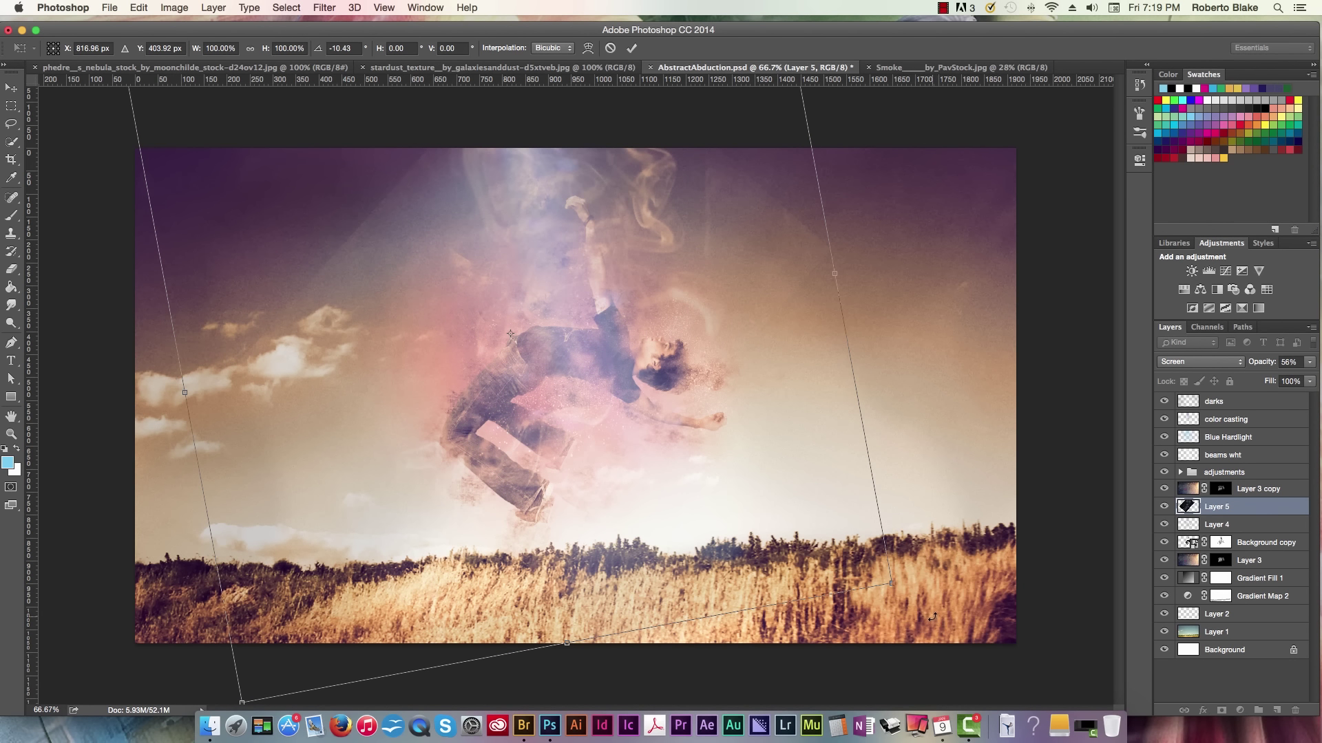
{"action": "left_click_drag", "start_coordinate": [932, 616], "coordinate": [1017, 541]}
{"action": "mouse_move", "coordinate": [872, 514]}
{"action": "left_mouse_down"}
{"action": "mouse_move", "coordinate": [882, 524]}
{"action": "mouse_move", "coordinate": [877, 511]}
{"action": "left_mouse_up"}
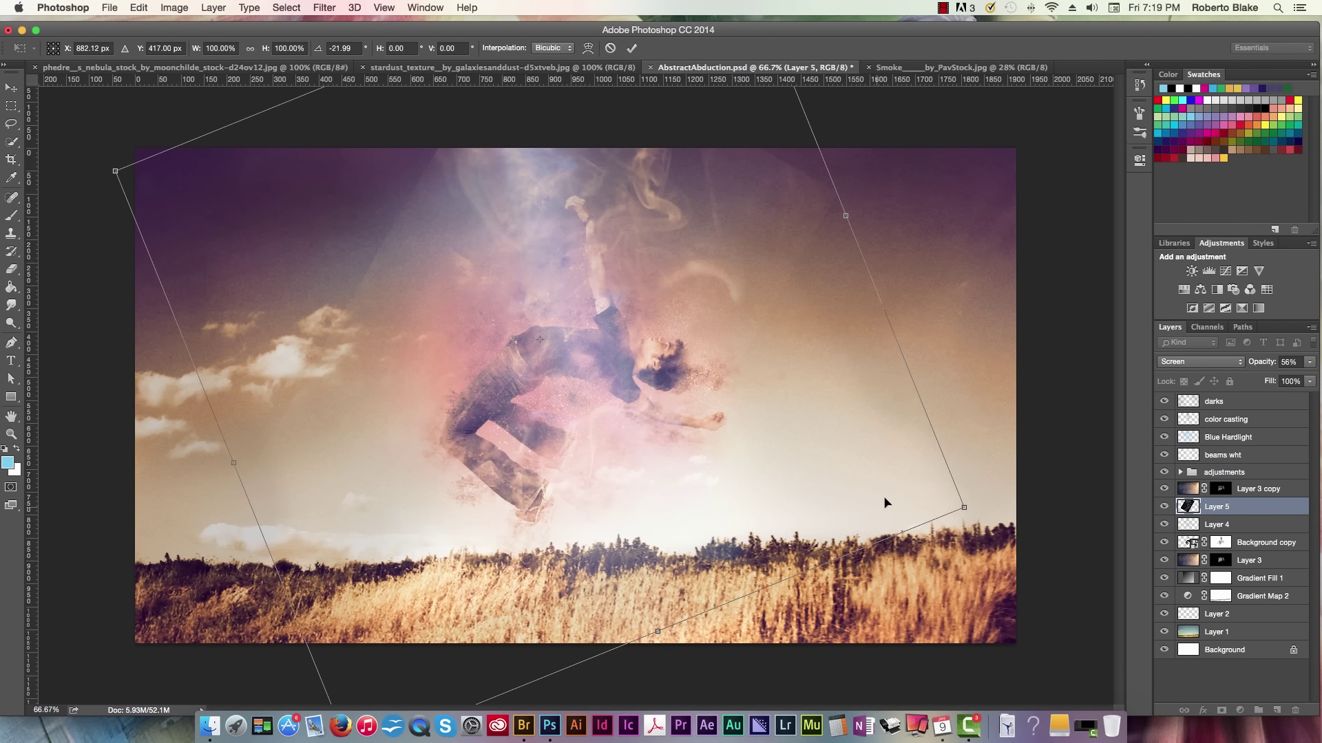
{"action": "left_click", "coordinate": [631, 48]}
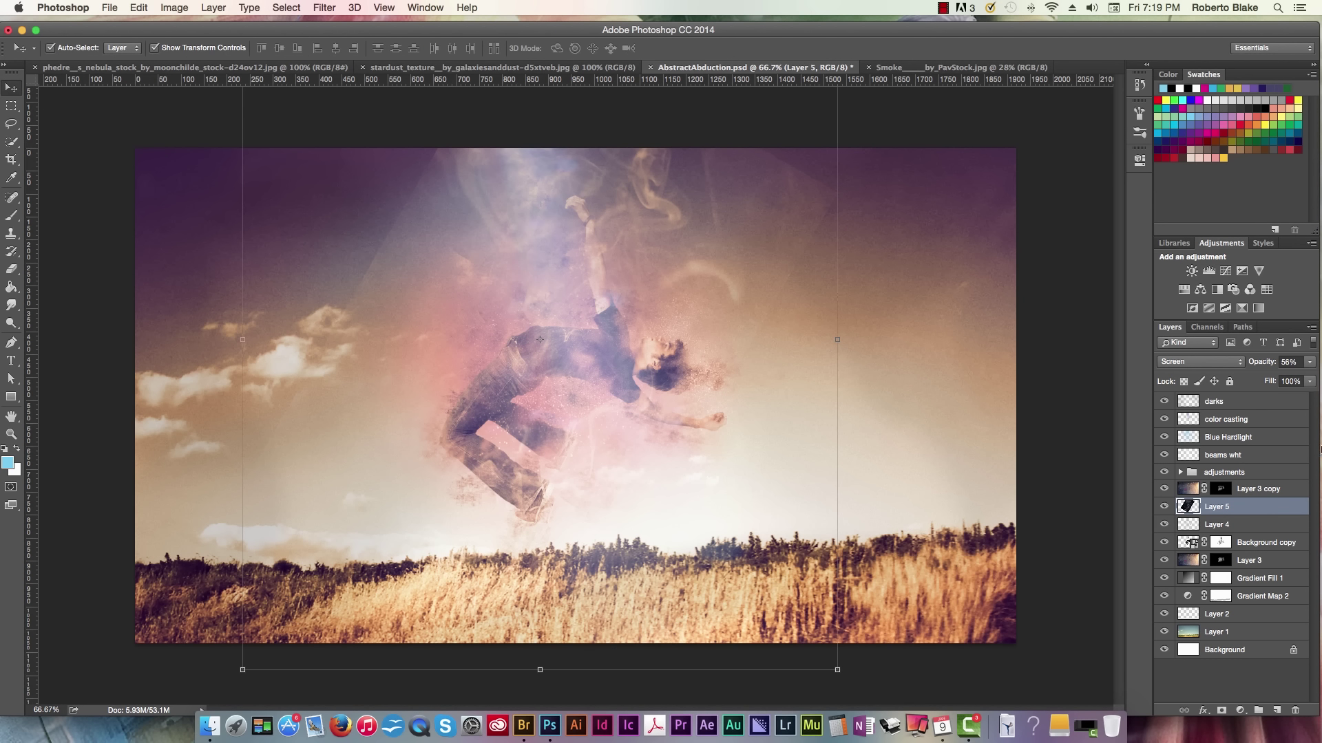
Raise the smoke layer's opacity to 100%
{"action": "left_click", "coordinate": [1311, 363]}
{"action": "left_click_drag", "start_coordinate": [1314, 380], "coordinate": [1319, 378]}
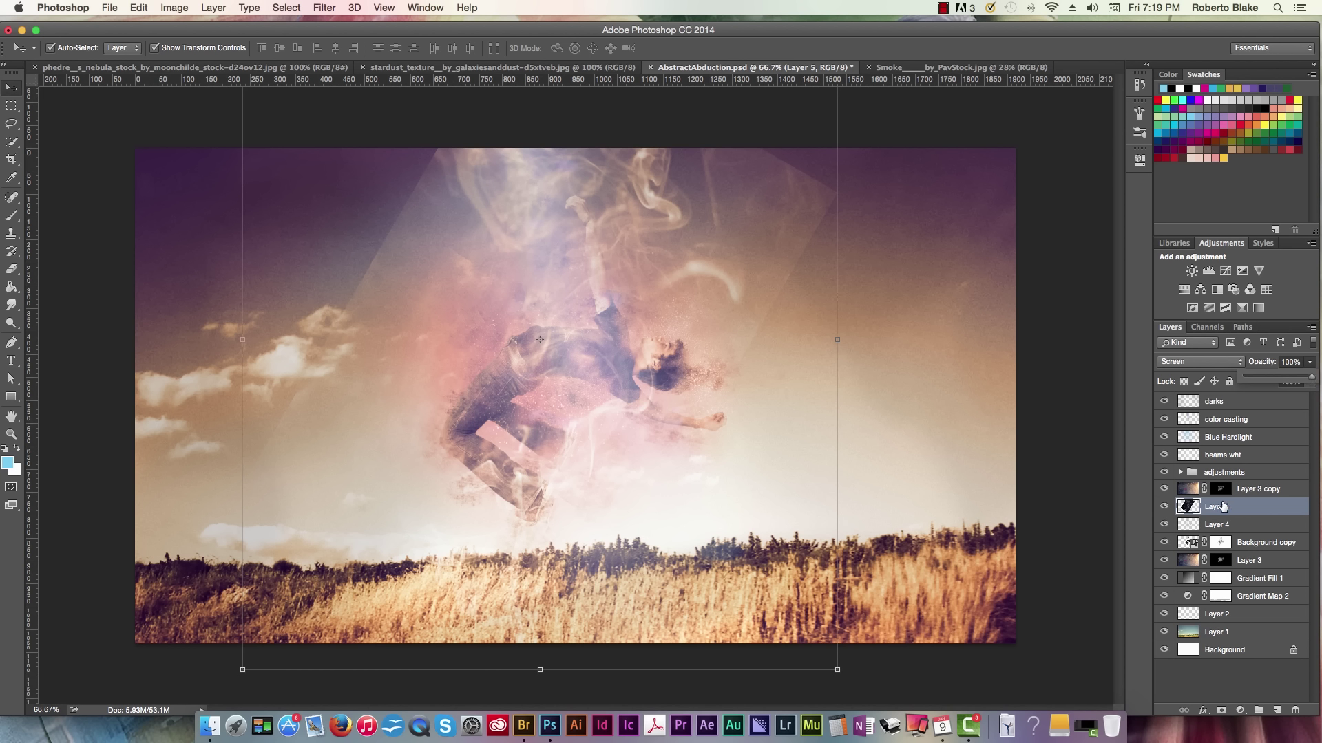
Add a layer mask to Layer 5 and paint out the smoke image's straight side edges with a 200 px black brush at 100% opacity
{"action": "left_click", "coordinate": [1237, 508]}
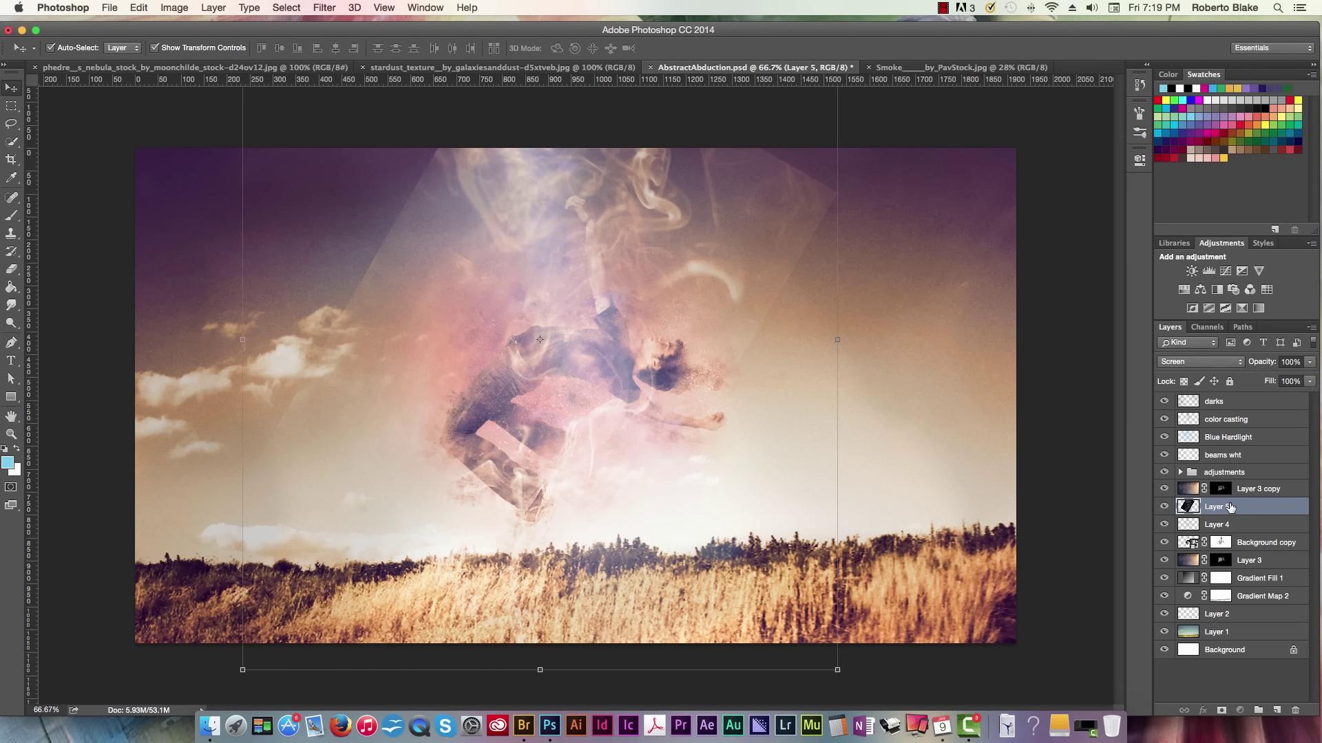
{"action": "left_click", "coordinate": [1222, 710]}
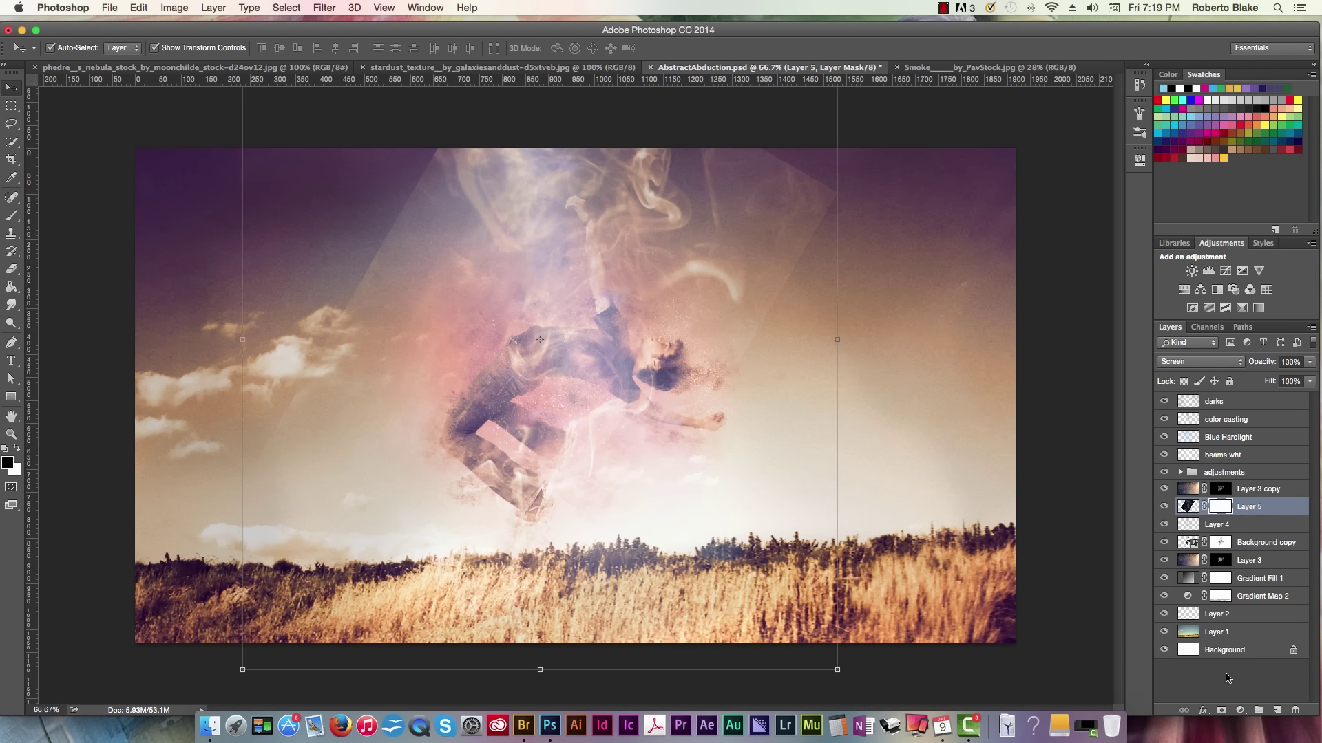
{"action": "key", "text": "b"}
{"action": "key", "text": "0"}
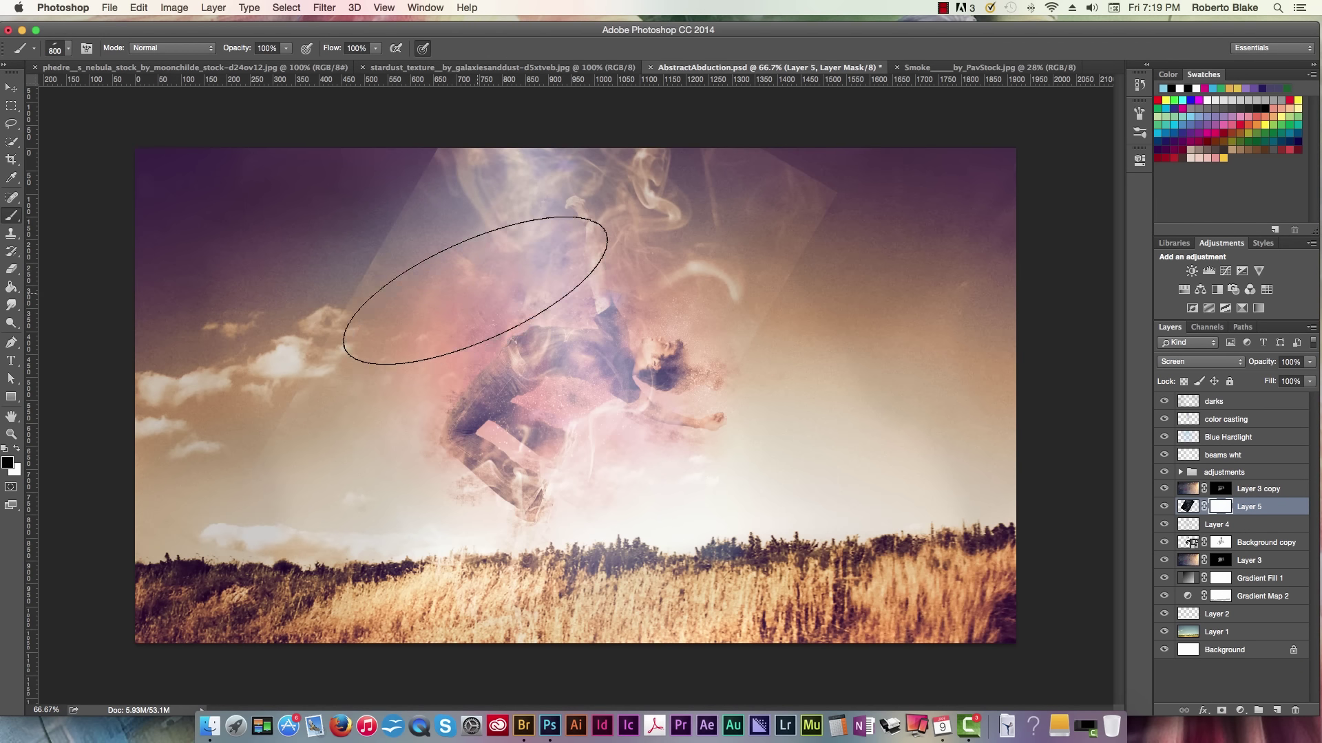
{"action": "key", "text": "bracketleft"}
{"action": "key", "text": "bracketleft"}
{"action": "key", "text": "bracketleft"}
{"action": "key", "text": "bracketleft"}
{"action": "key", "text": "bracketleft"}
{"action": "key", "text": "bracketleft"}
{"action": "key", "text": "bracketleft"}
{"action": "key", "text": "bracketleft"}
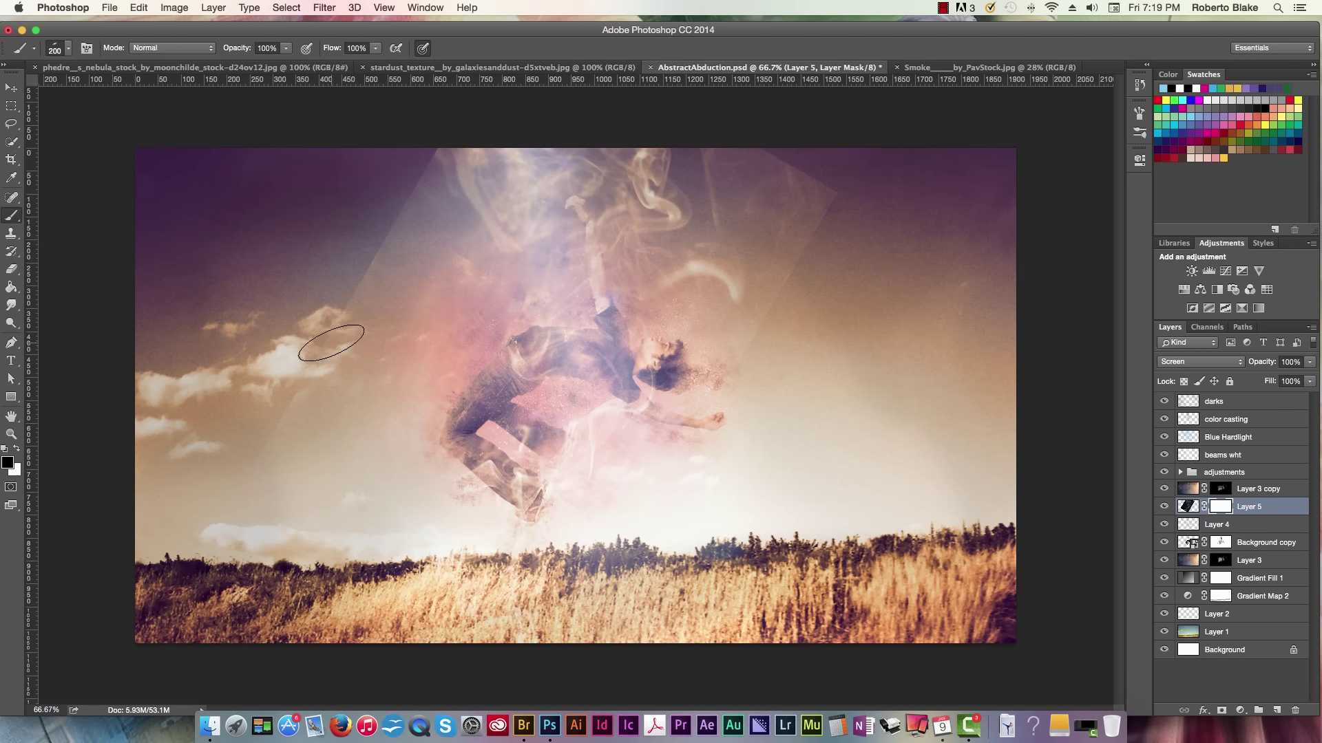
{"action": "mouse_move", "coordinate": [283, 474]}
{"action": "left_mouse_down"}
{"action": "mouse_move", "coordinate": [351, 276]}
{"action": "mouse_move", "coordinate": [439, 162]}
{"action": "mouse_move", "coordinate": [390, 259]}
{"action": "left_mouse_up"}
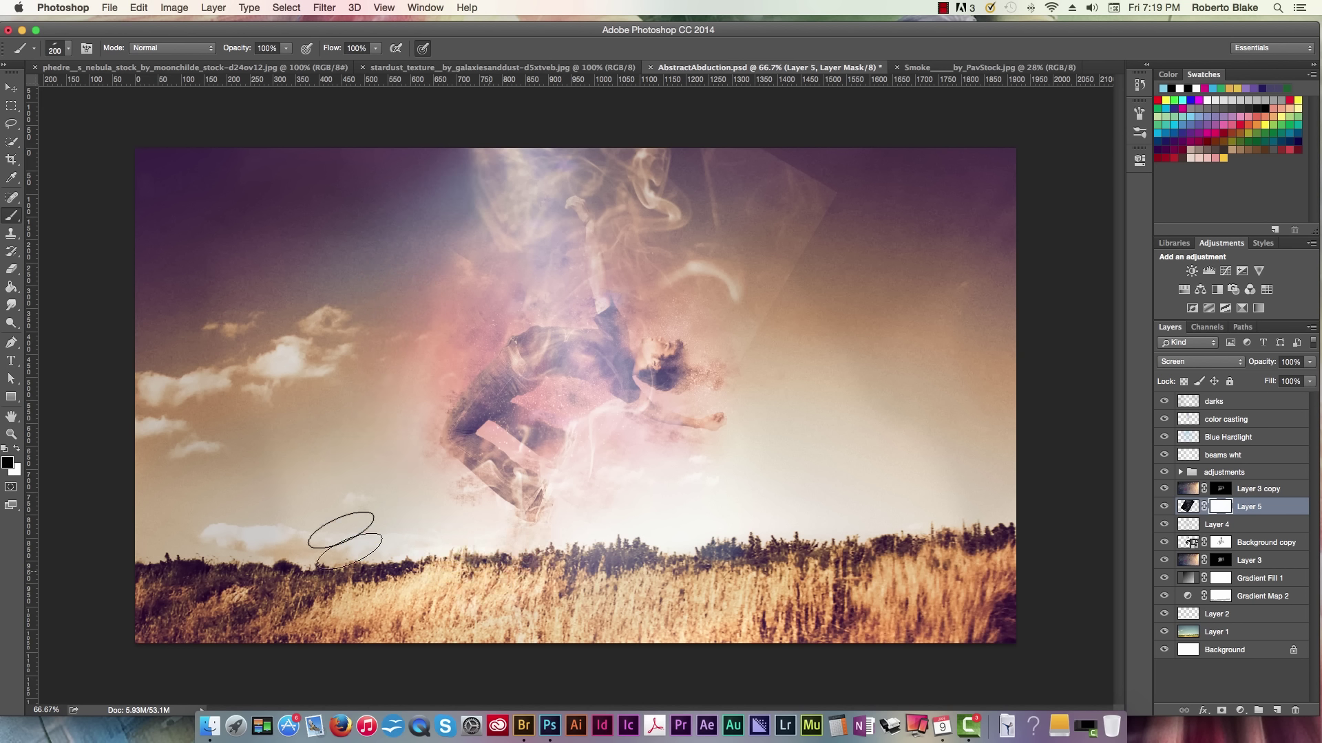
{"action": "mouse_move", "coordinate": [782, 441]}
{"action": "left_mouse_down"}
{"action": "mouse_move", "coordinate": [789, 280]}
{"action": "mouse_move", "coordinate": [755, 318]}
{"action": "mouse_move", "coordinate": [791, 268]}
{"action": "mouse_move", "coordinate": [788, 175]}
{"action": "mouse_move", "coordinate": [737, 176]}
{"action": "mouse_move", "coordinate": [767, 170]}
{"action": "left_mouse_up"}
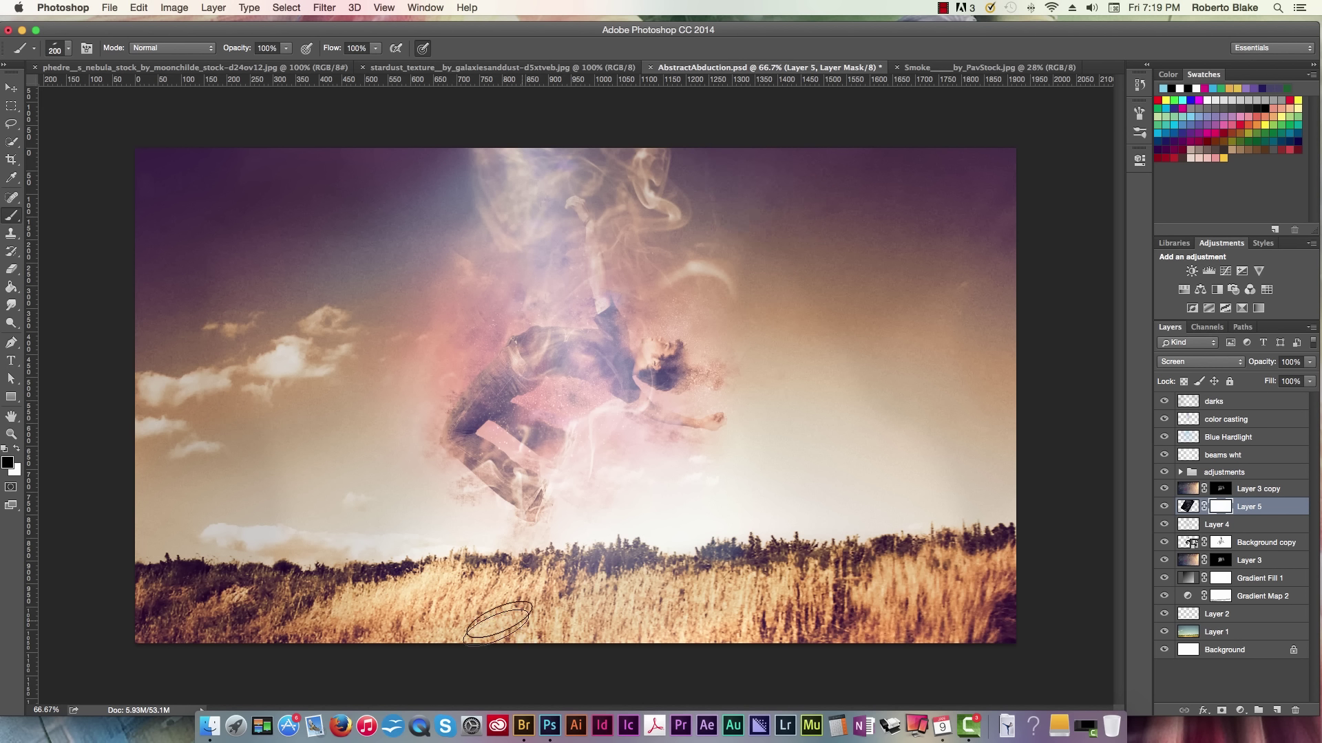
Try the Overlay and Lighten blend modes on the masked smoke layer and return it to Screen
{"action": "left_click", "coordinate": [1217, 367]}
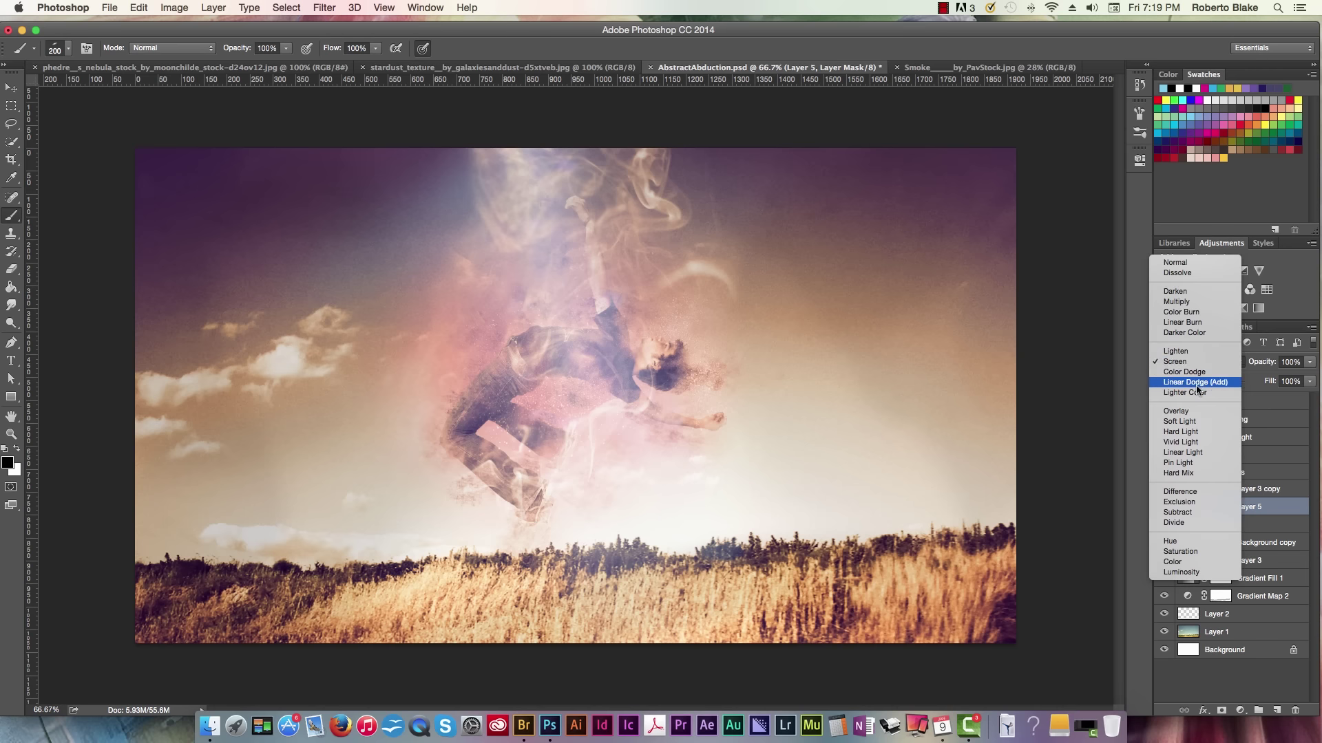
{"action": "left_click", "coordinate": [1198, 404]}
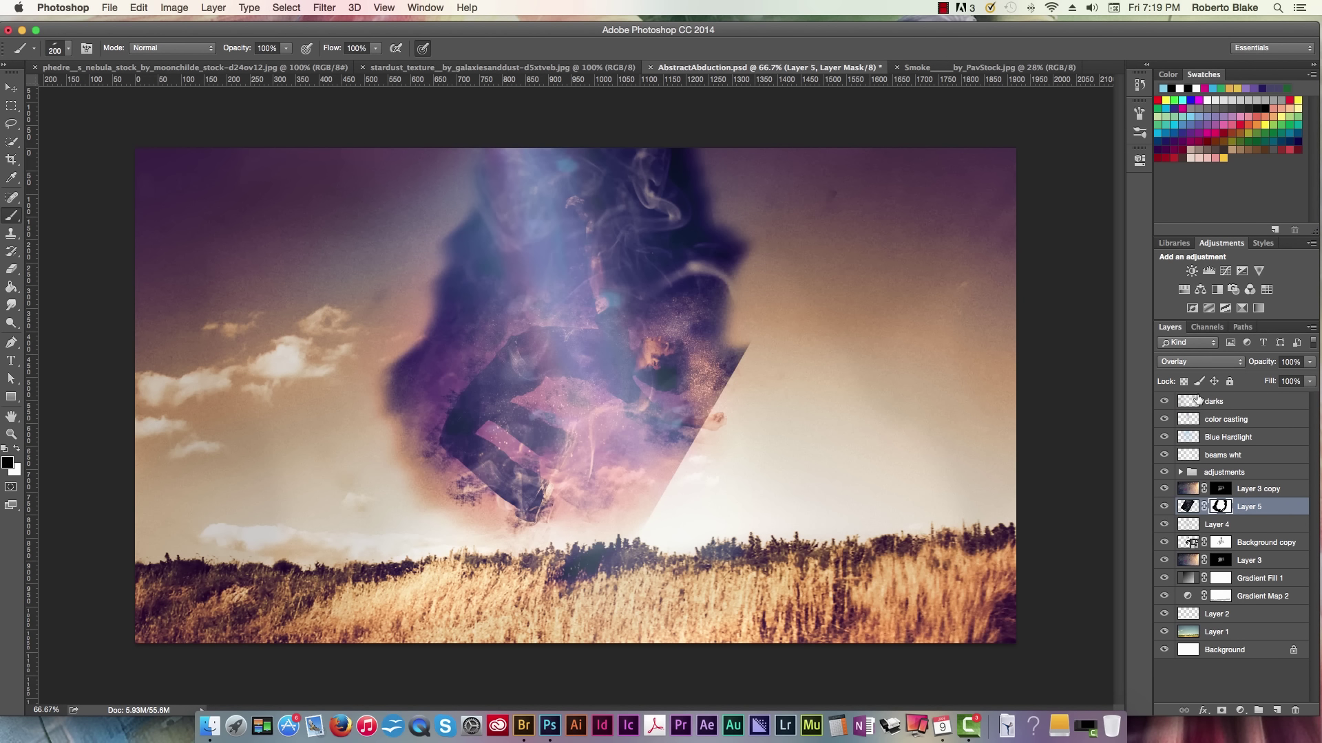
{"action": "left_click", "coordinate": [1226, 361]}
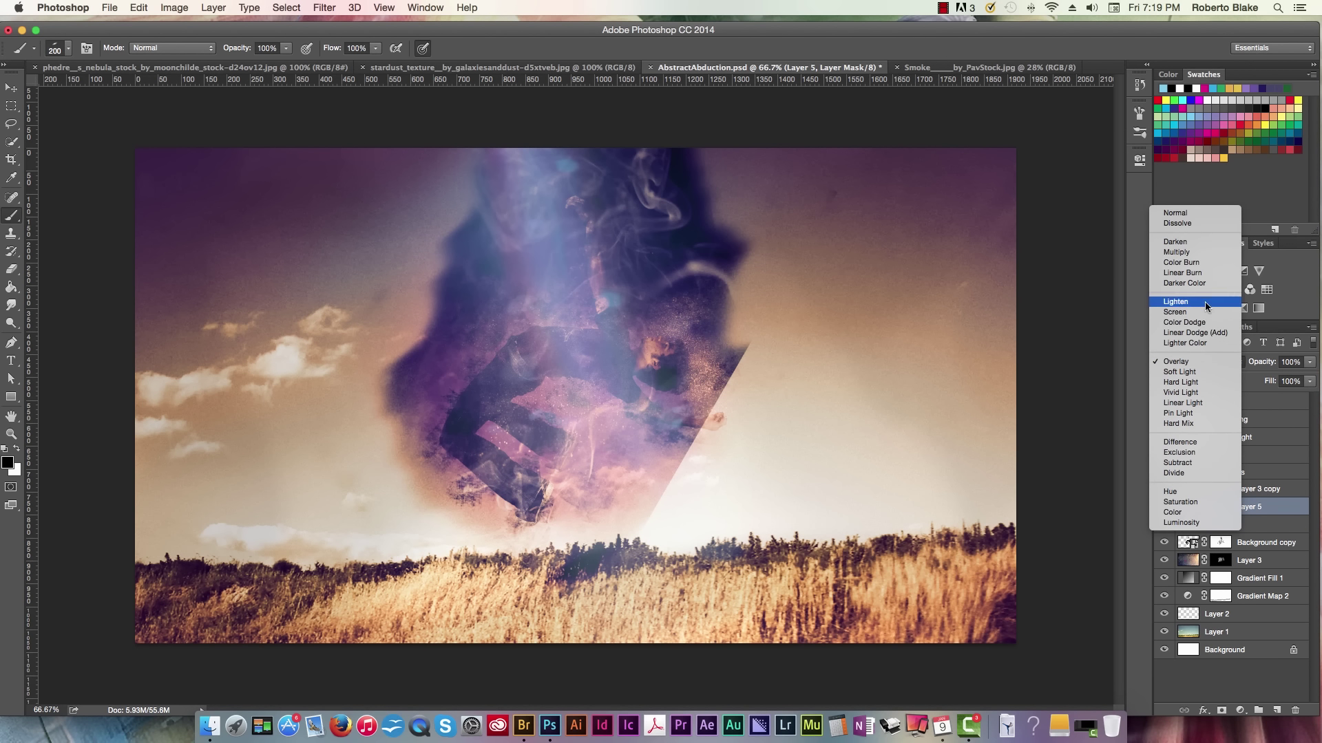
{"action": "left_click", "coordinate": [1227, 301]}
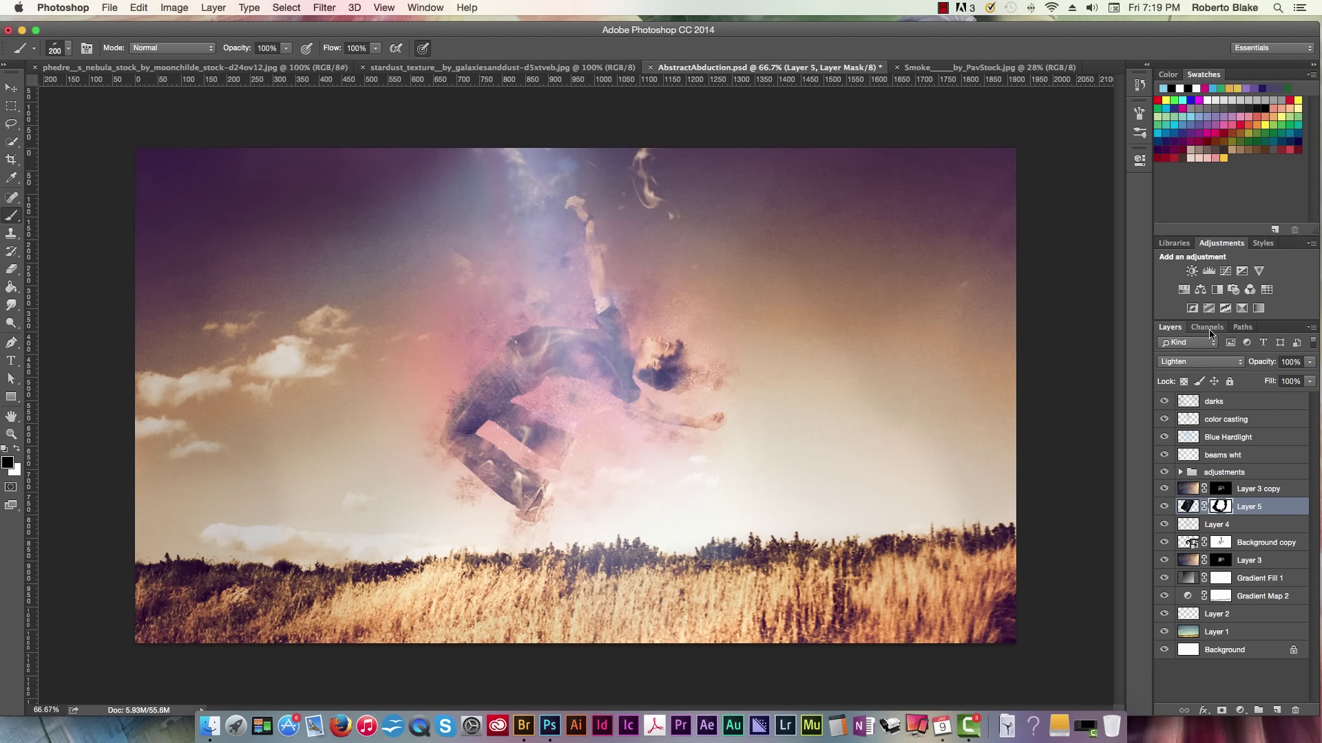
{"action": "left_click", "coordinate": [1200, 365]}
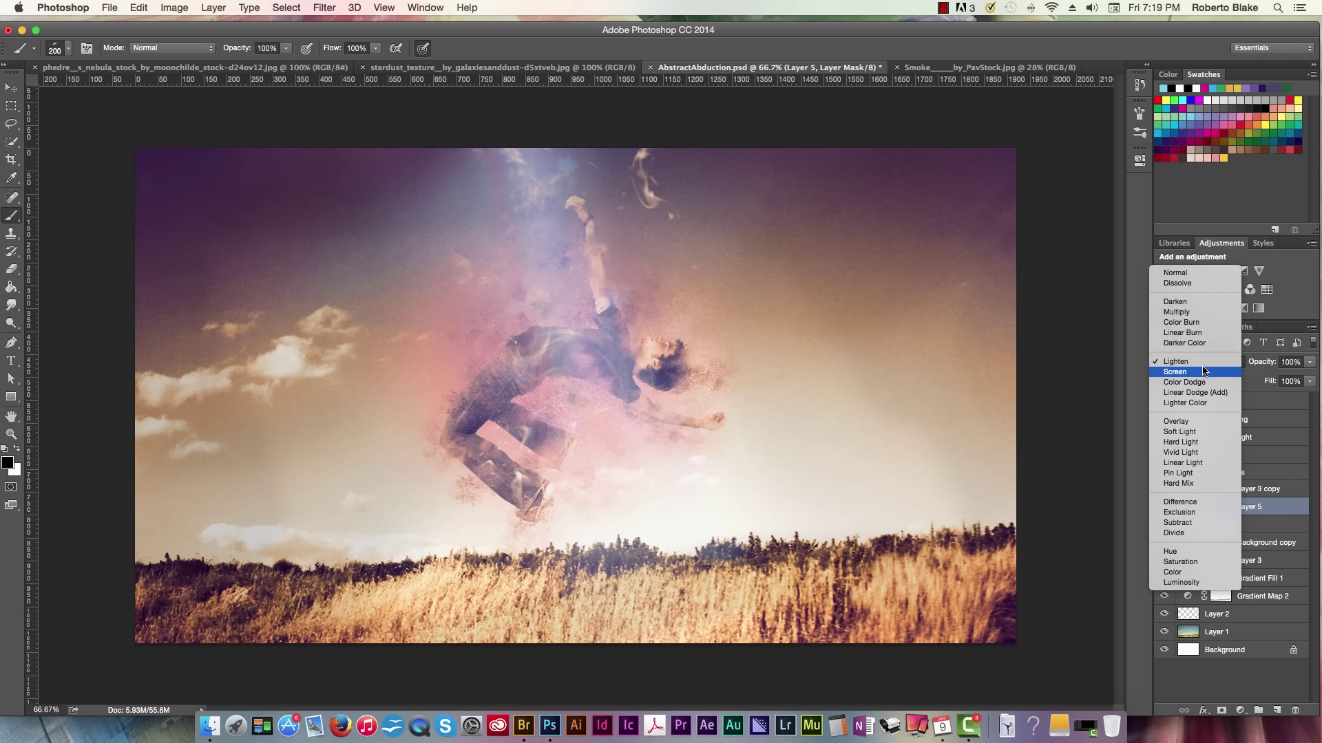
{"action": "left_click", "coordinate": [1204, 369]}
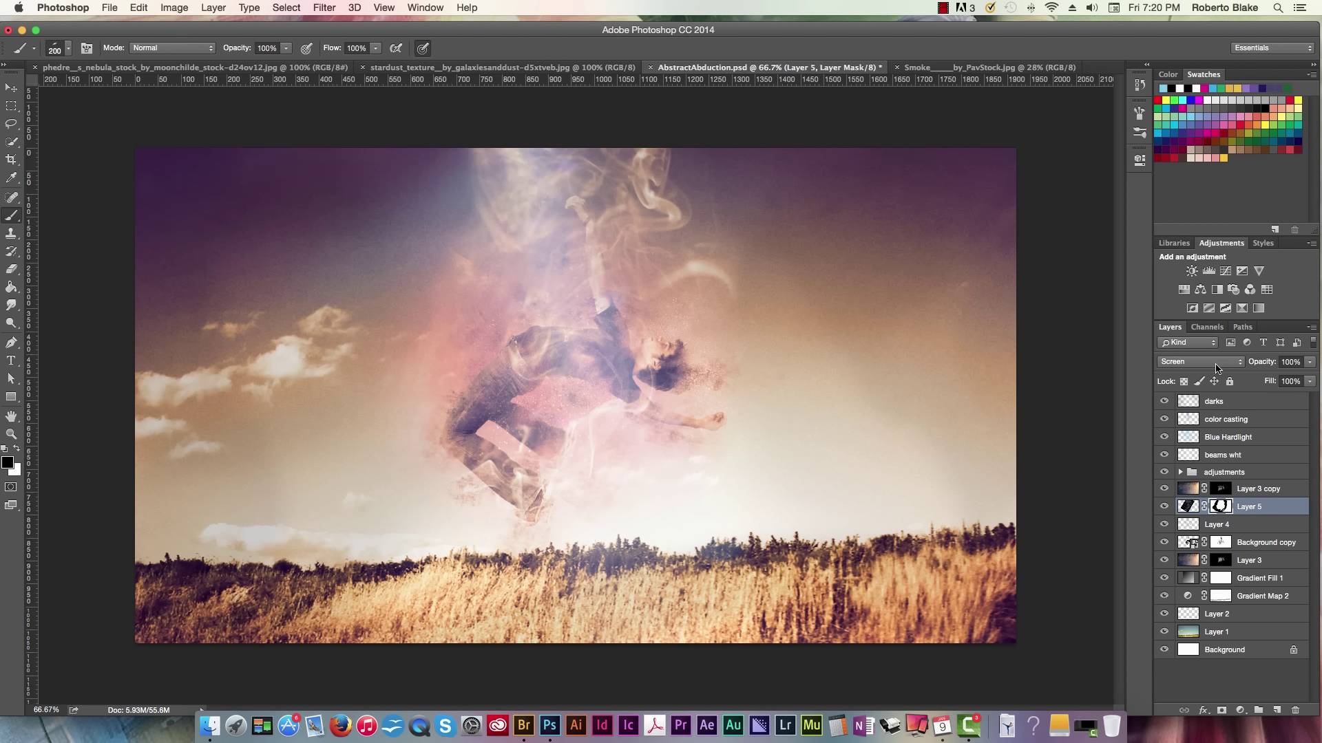
{"action": "left_click", "coordinate": [1215, 369]}
{"action": "left_click", "coordinate": [1204, 352]}
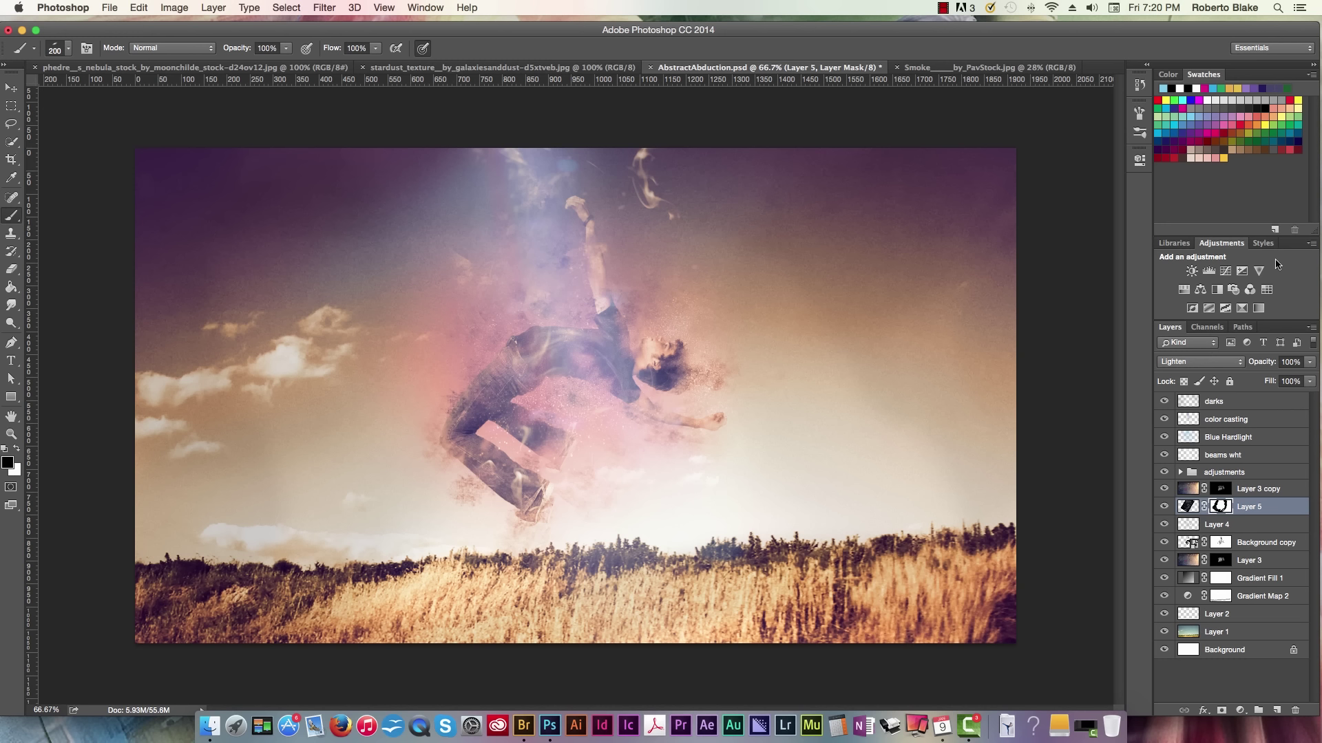
{"action": "left_click", "coordinate": [1215, 364]}
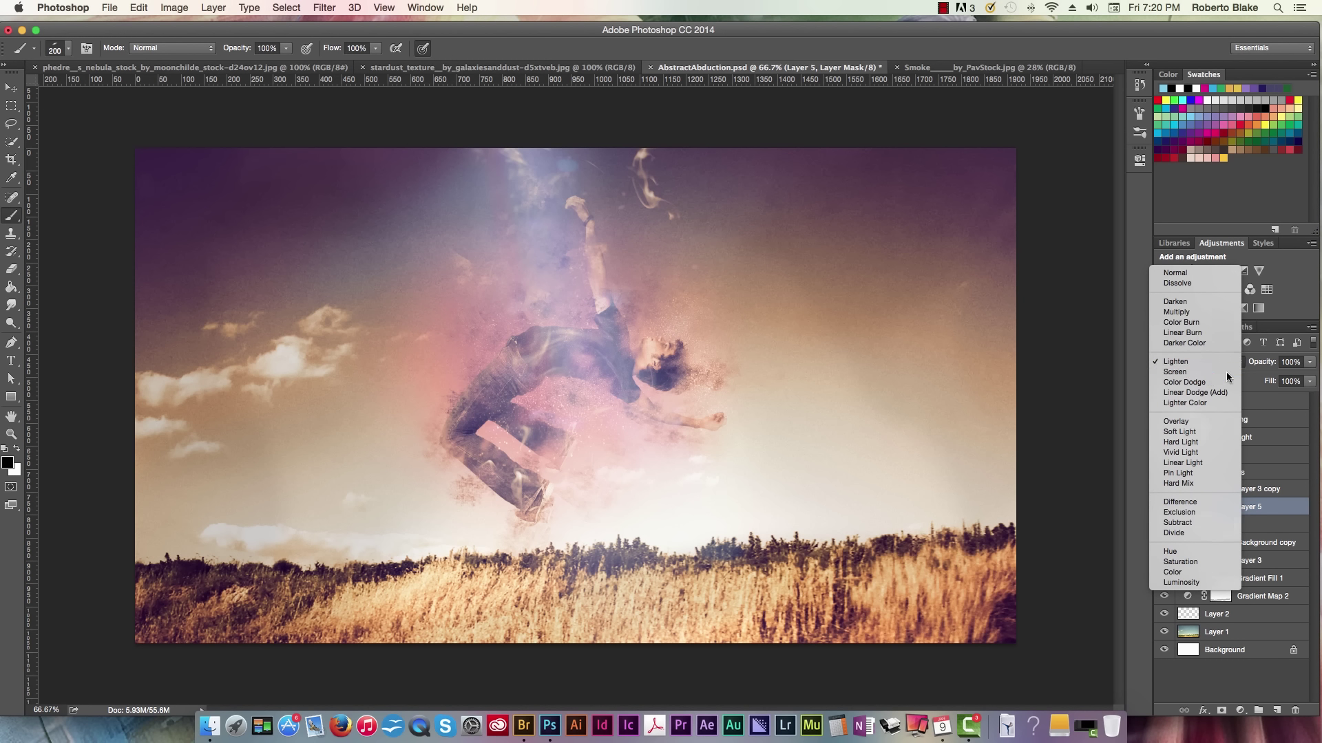
{"action": "left_click", "coordinate": [1222, 373]}
Lower the smoke layer's opacity to 45%
{"action": "left_click", "coordinate": [1309, 362]}
{"action": "left_click_drag", "start_coordinate": [1311, 377], "coordinate": [1278, 378]}
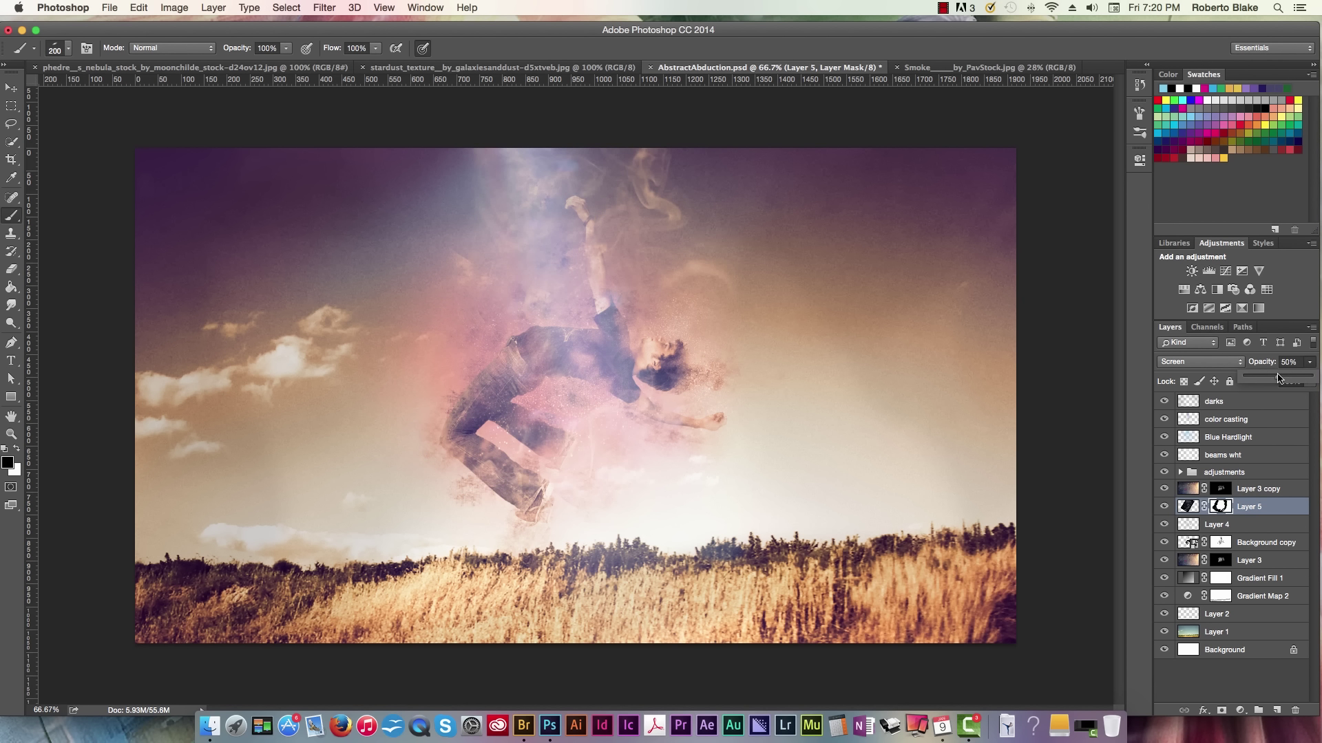
{"action": "left_click", "coordinate": [1250, 494]}
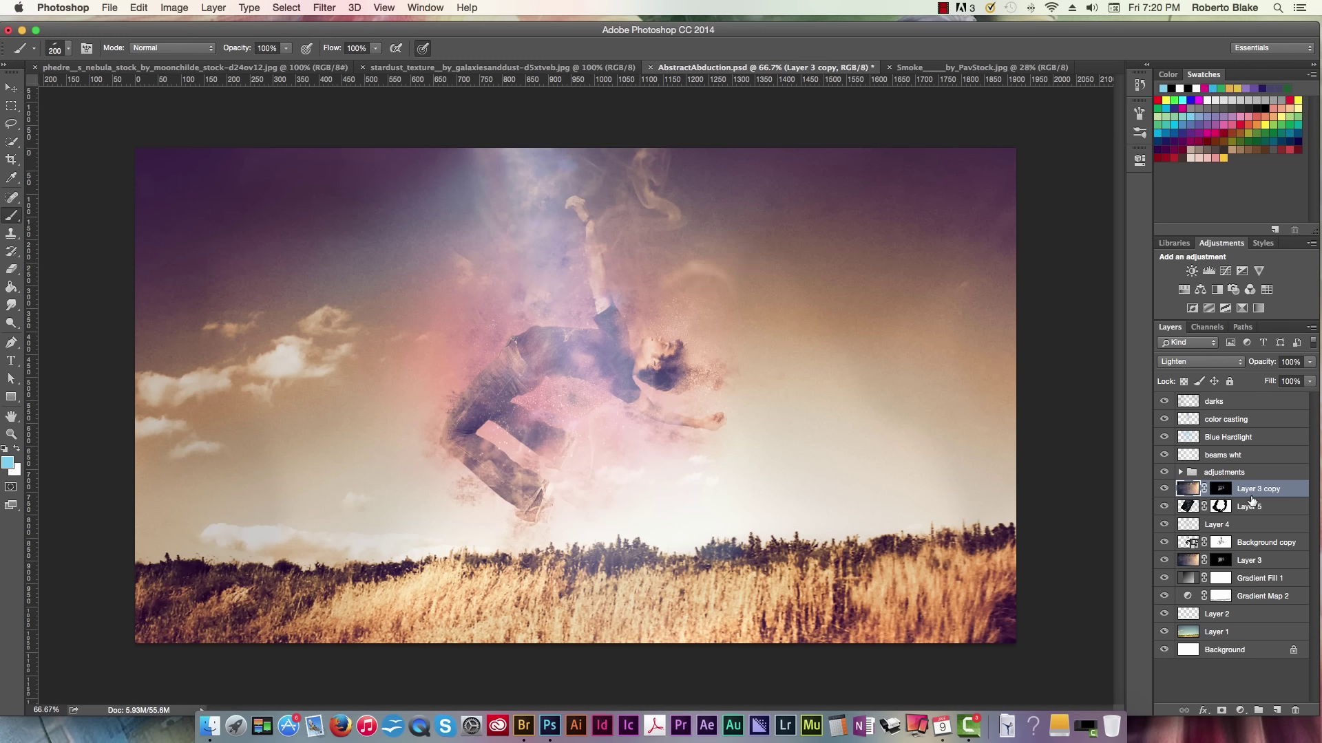
Soften the smoke beside the raised arm on Layer 5's mask with black at 20% brush opacity, and restore some with white at 40%
{"action": "left_click", "coordinate": [1221, 508]}
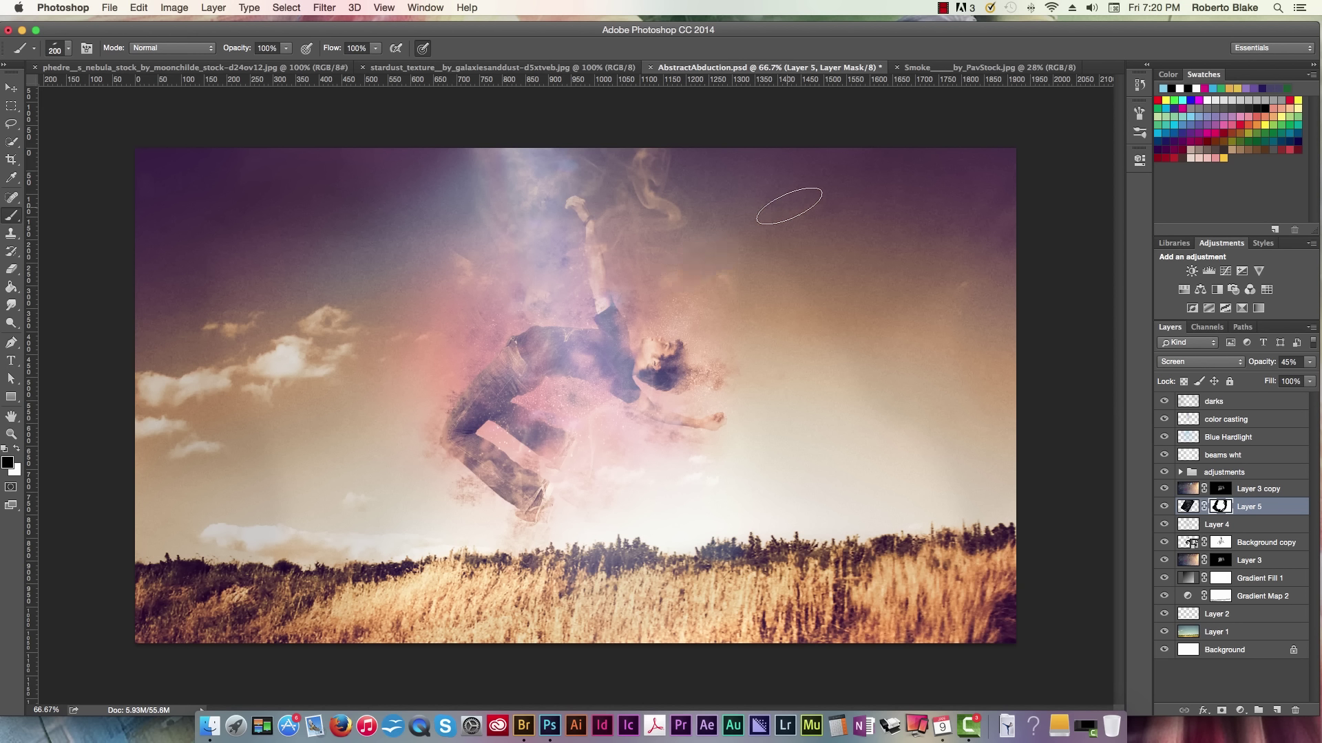
{"action": "key", "text": "2"}
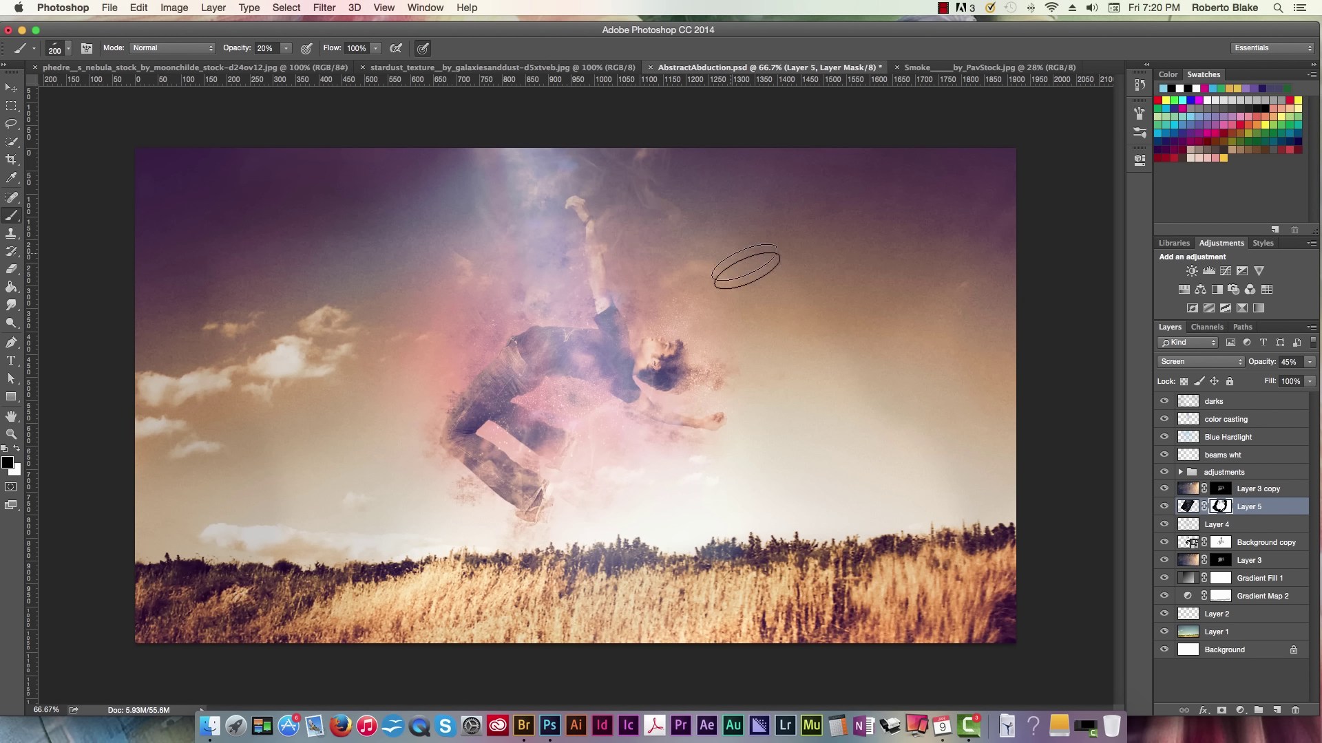
{"action": "key", "text": "x"}
{"action": "key", "text": "4"}
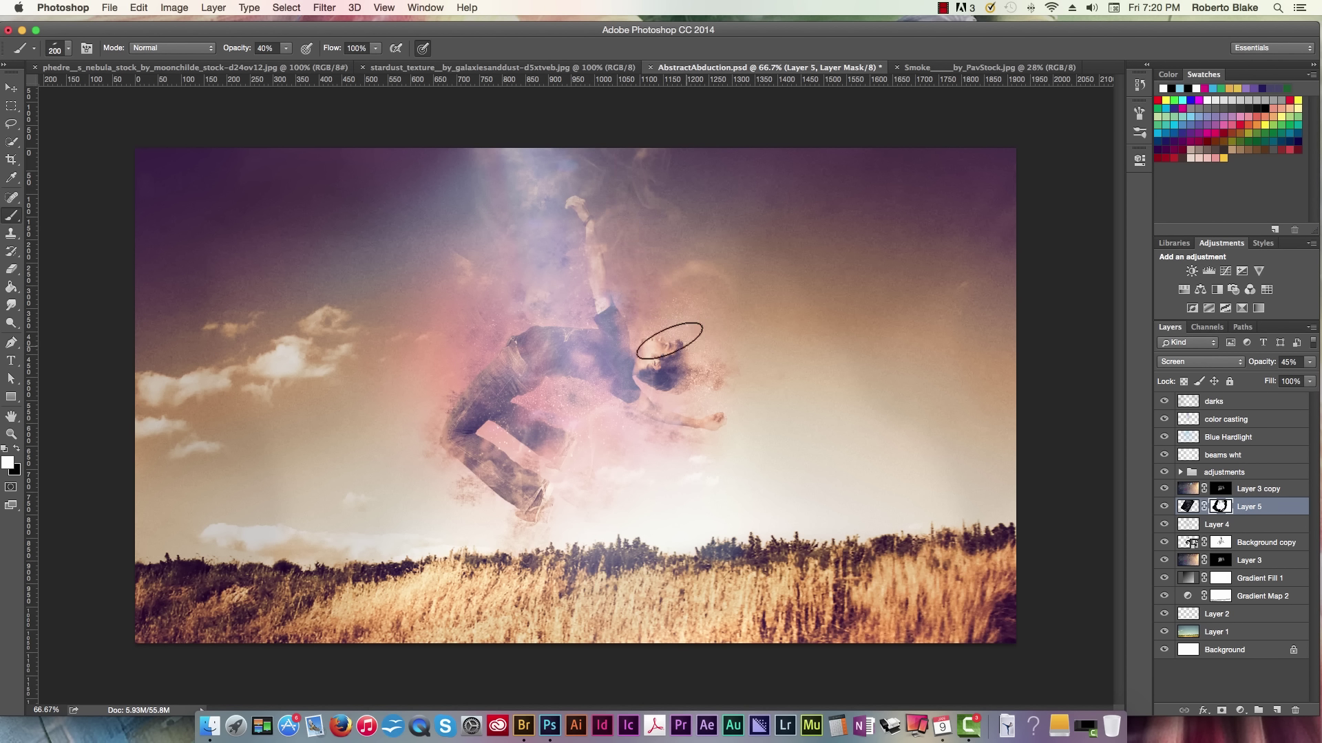
Rename Layer 5 as "smoke" and Layer 3 copy as "stardust top"
{"action": "double_click", "coordinate": [1246, 507]}
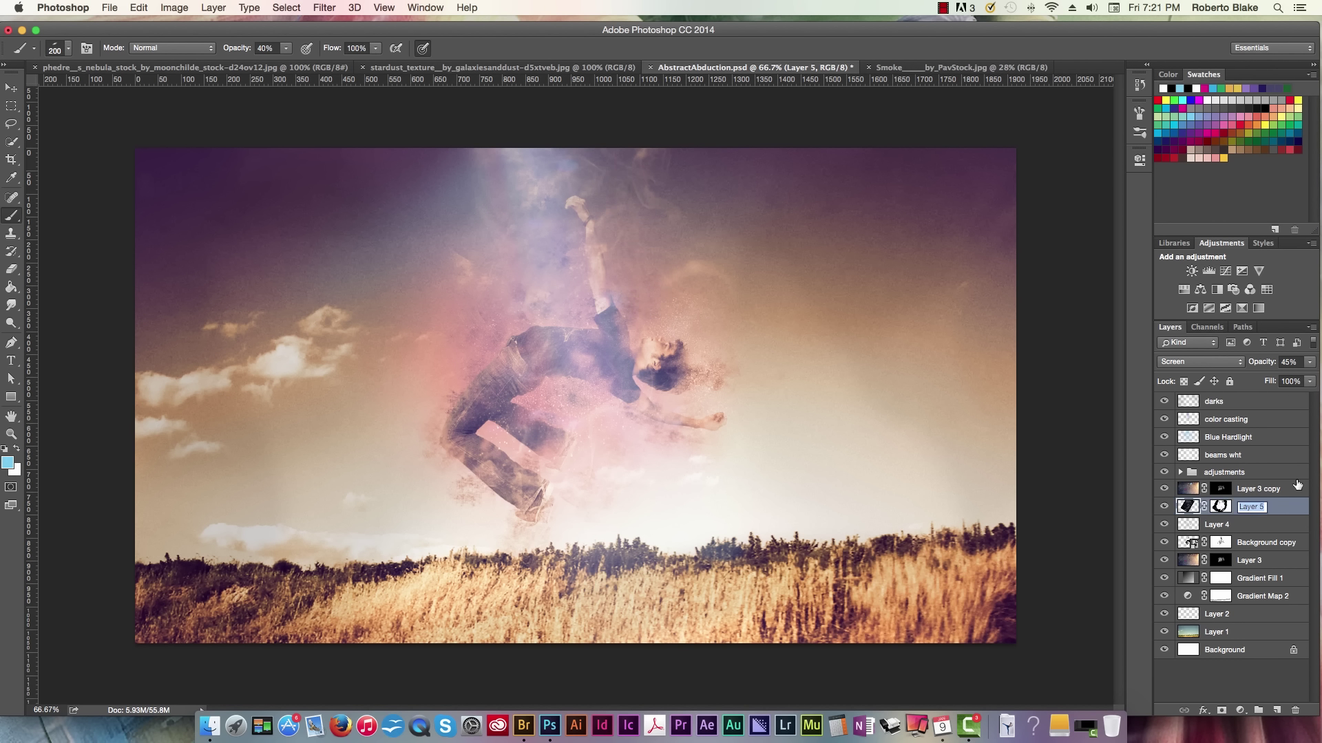
{"action": "type", "text": "smoke"}
{"action": "key", "text": "Return"}
{"action": "double_click", "coordinate": [1254, 489]}
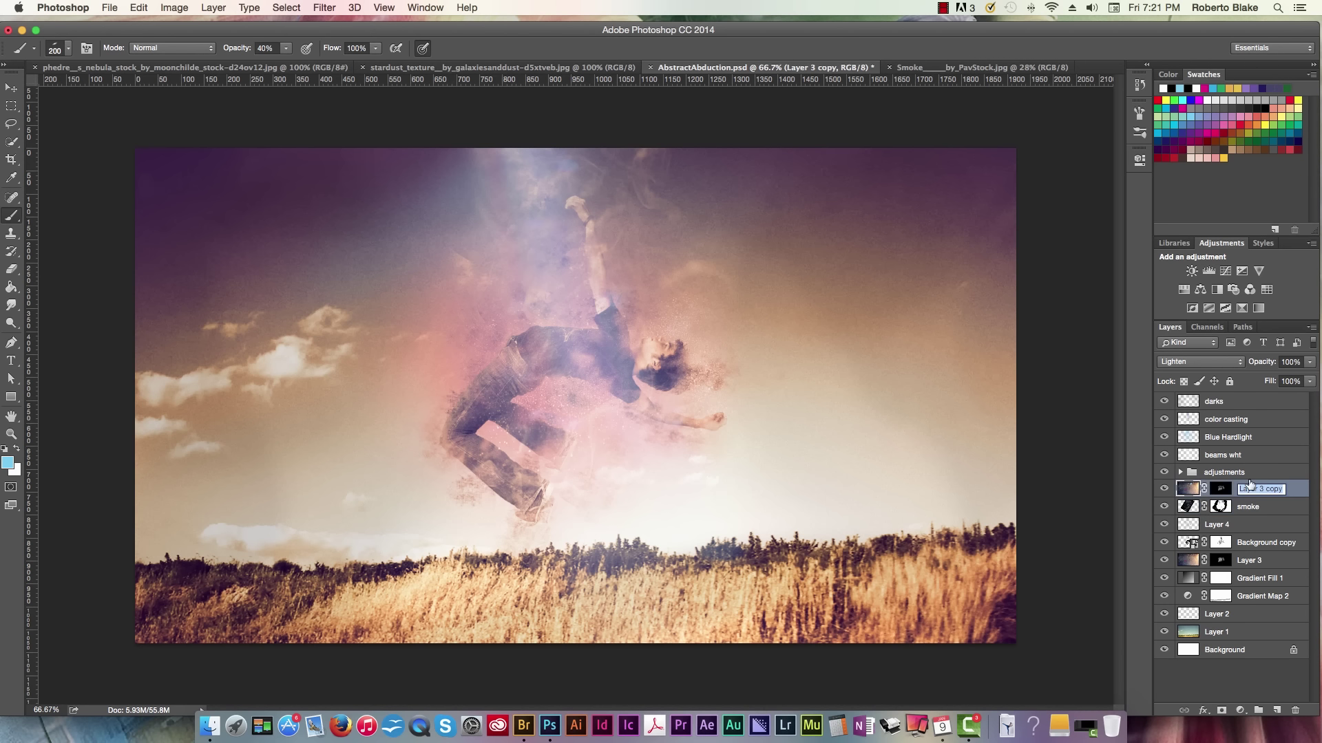
{"action": "type", "text": "stardust top"}
{"action": "key", "text": "Return"}
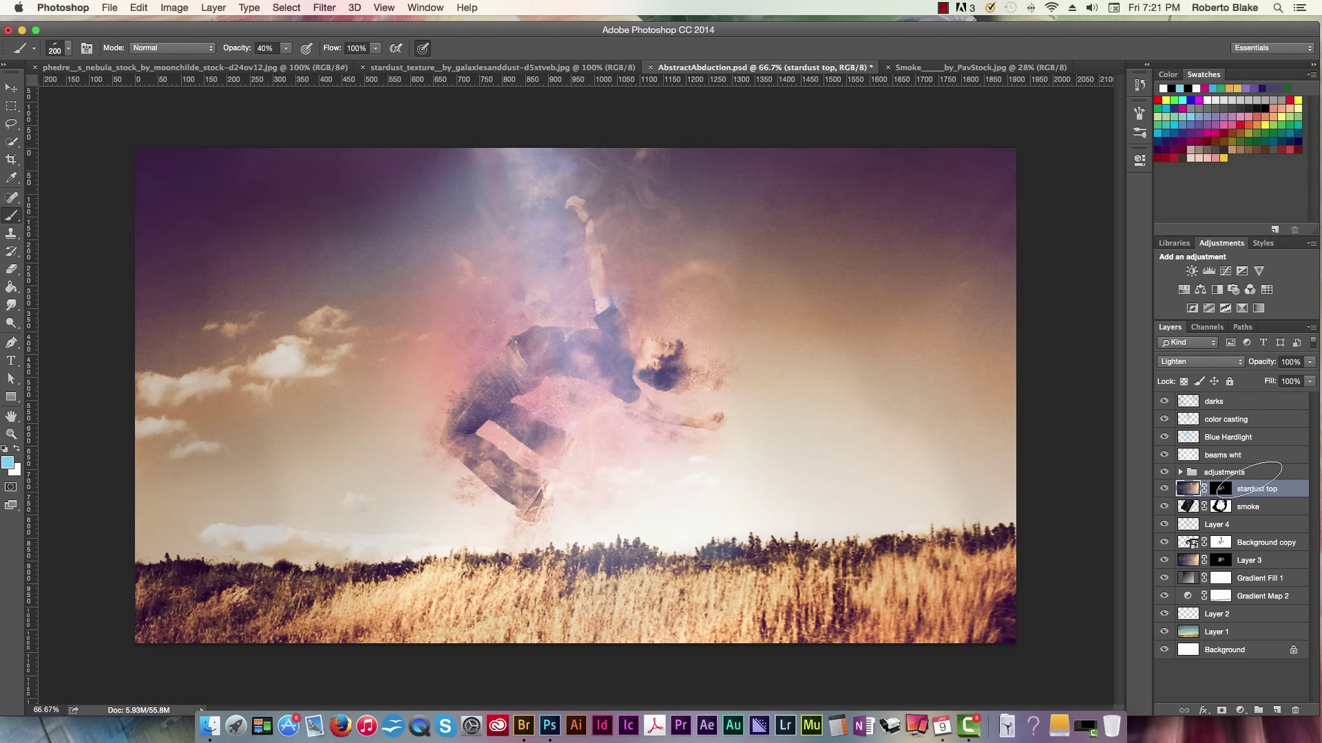
Rename Layer 3 as "stardust bottom" and save the document
{"action": "double_click", "coordinate": [1256, 560]}
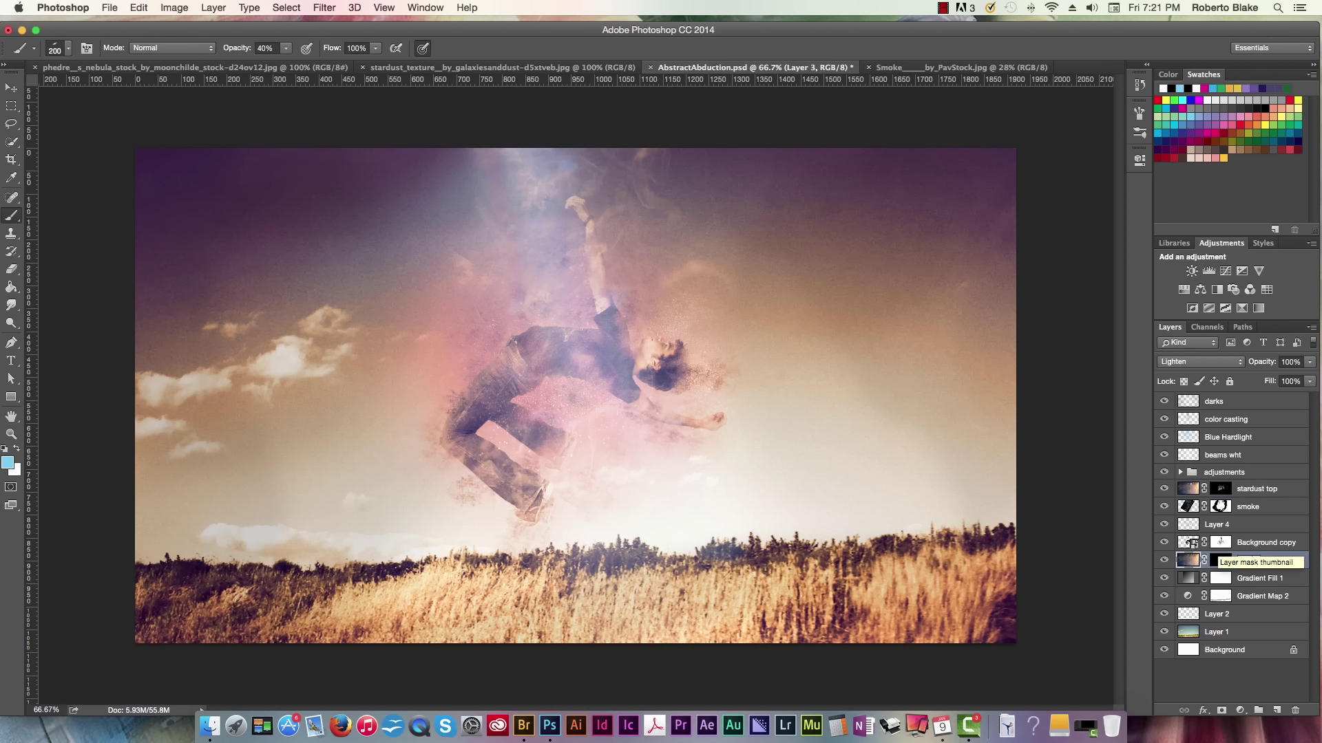
{"action": "type", "text": "stardust bottom"}
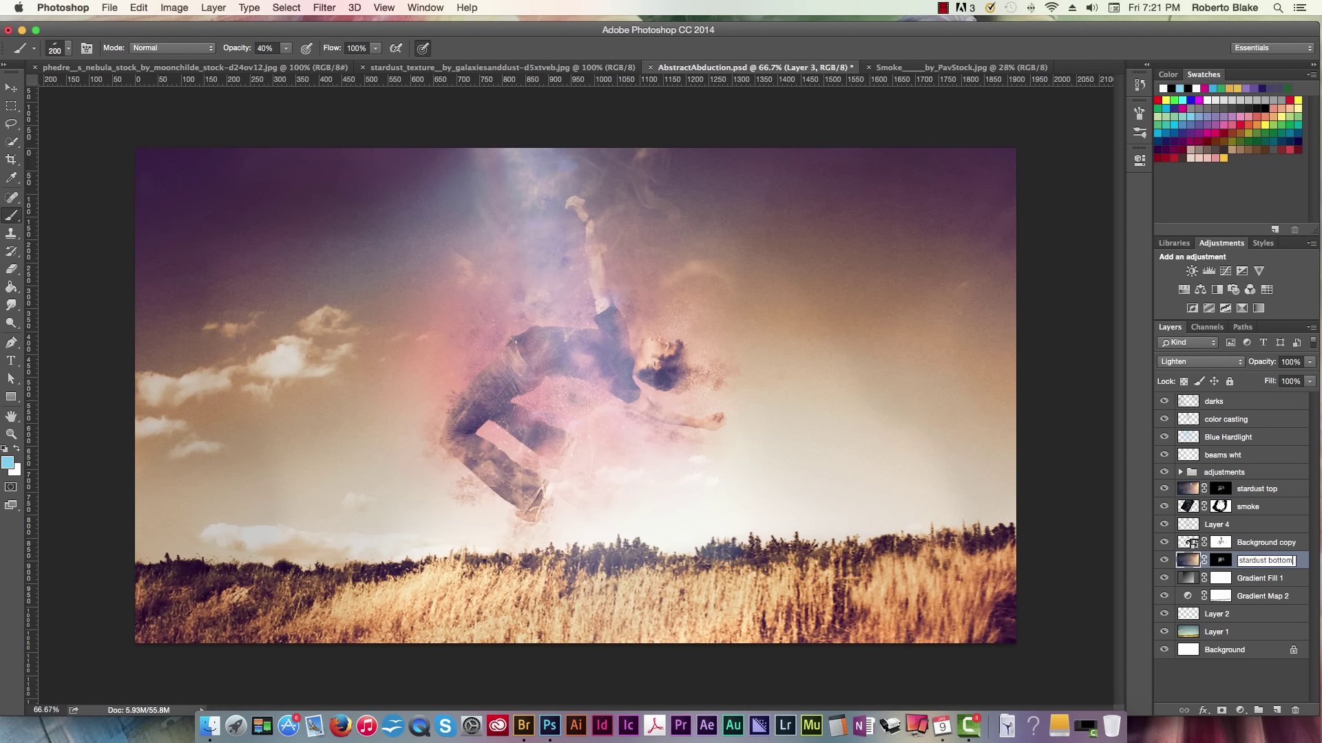
{"action": "key", "text": "Return"}
{"action": "key", "text": "super+s"}
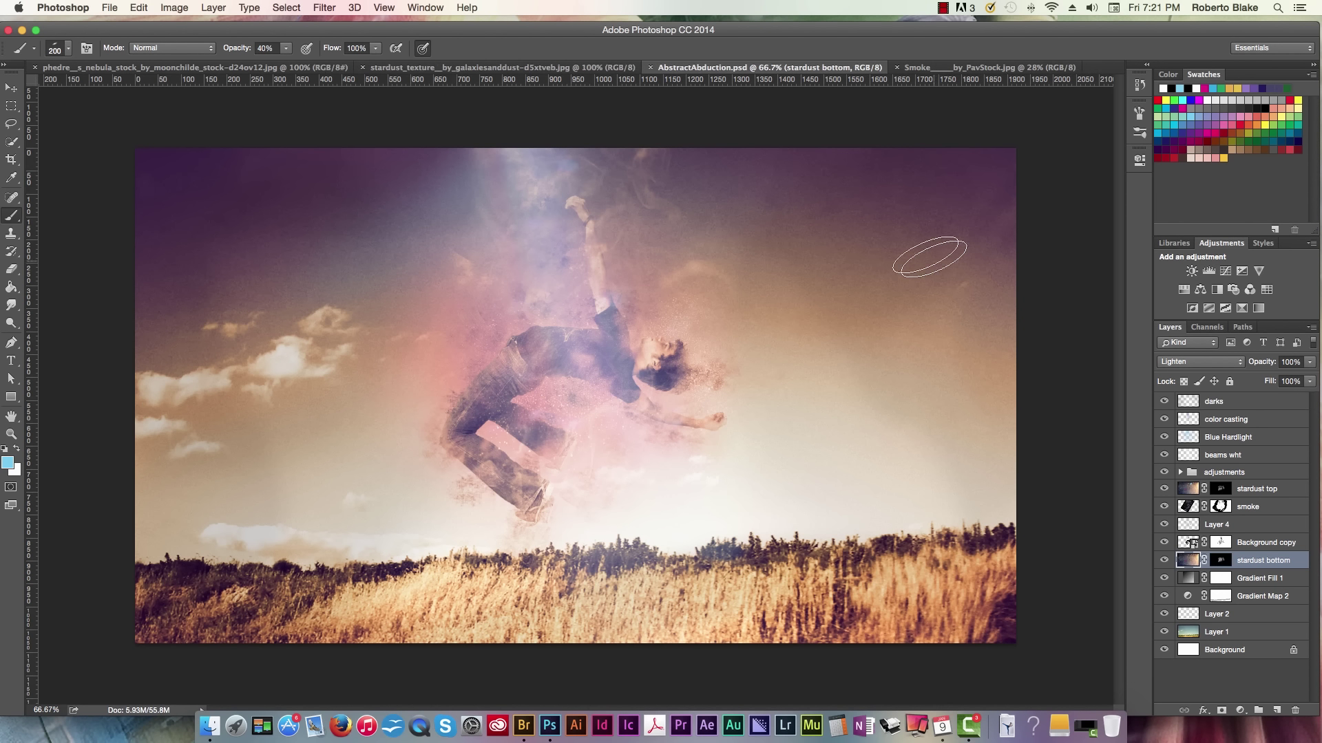
Examine the figure up close with the smoke and stardust top layers switched off and on, and return to the full image
{"action": "key", "text": "z"}
{"action": "left_click_drag", "start_coordinate": [760, 340], "coordinate": [808, 320]}
{"action": "left_click_drag", "start_coordinate": [645, 314], "coordinate": [844, 295]}
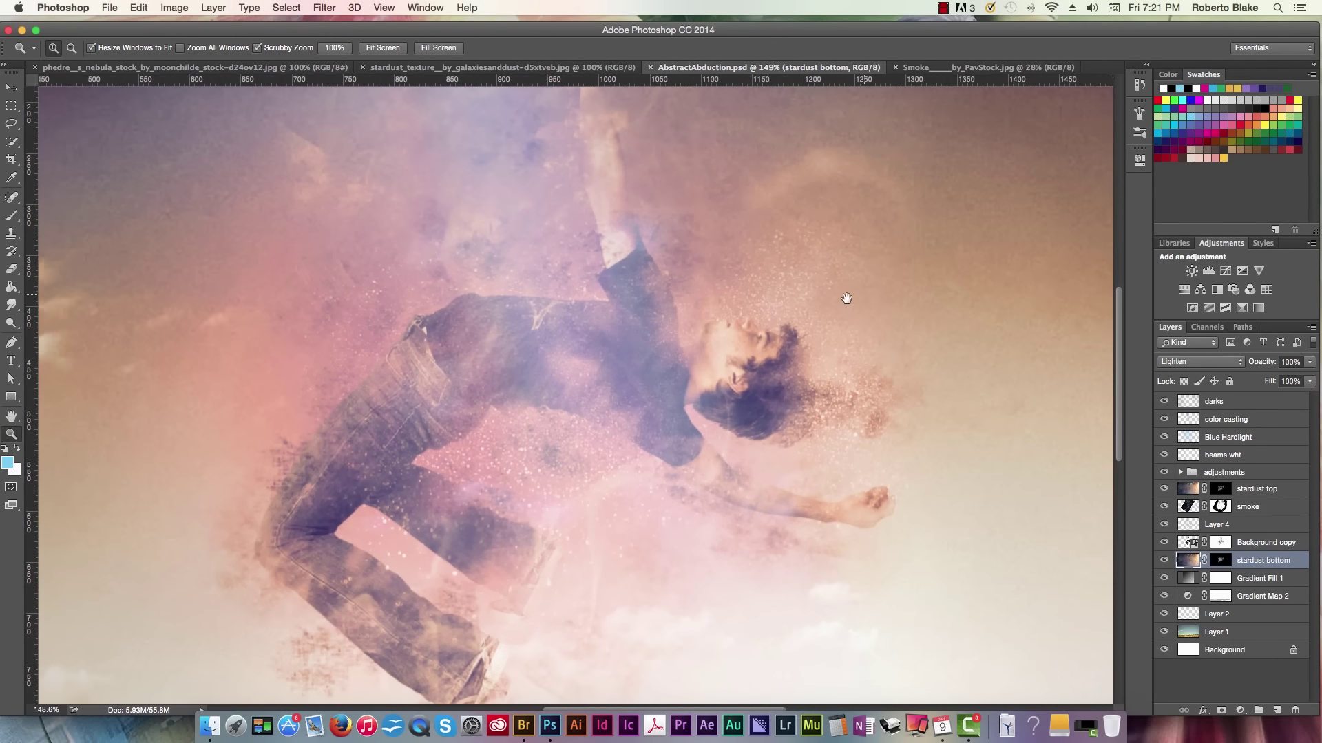
{"action": "left_click", "coordinate": [1164, 508]}
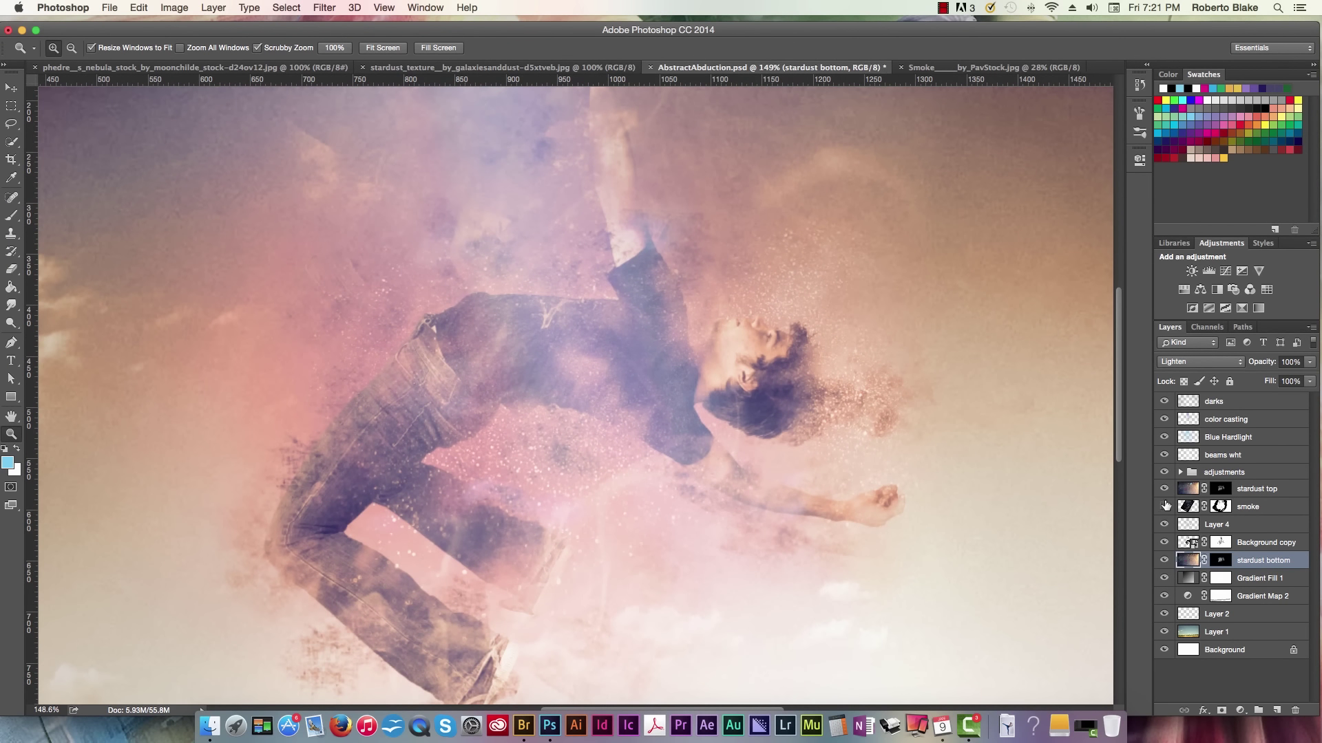
{"action": "left_click", "coordinate": [1163, 506]}
{"action": "left_click", "coordinate": [1164, 489]}
{"action": "left_click", "coordinate": [1164, 488]}
{"action": "left_click", "coordinate": [1164, 506]}
{"action": "left_click", "coordinate": [1164, 507]}
{"action": "key", "text": "super+0"}
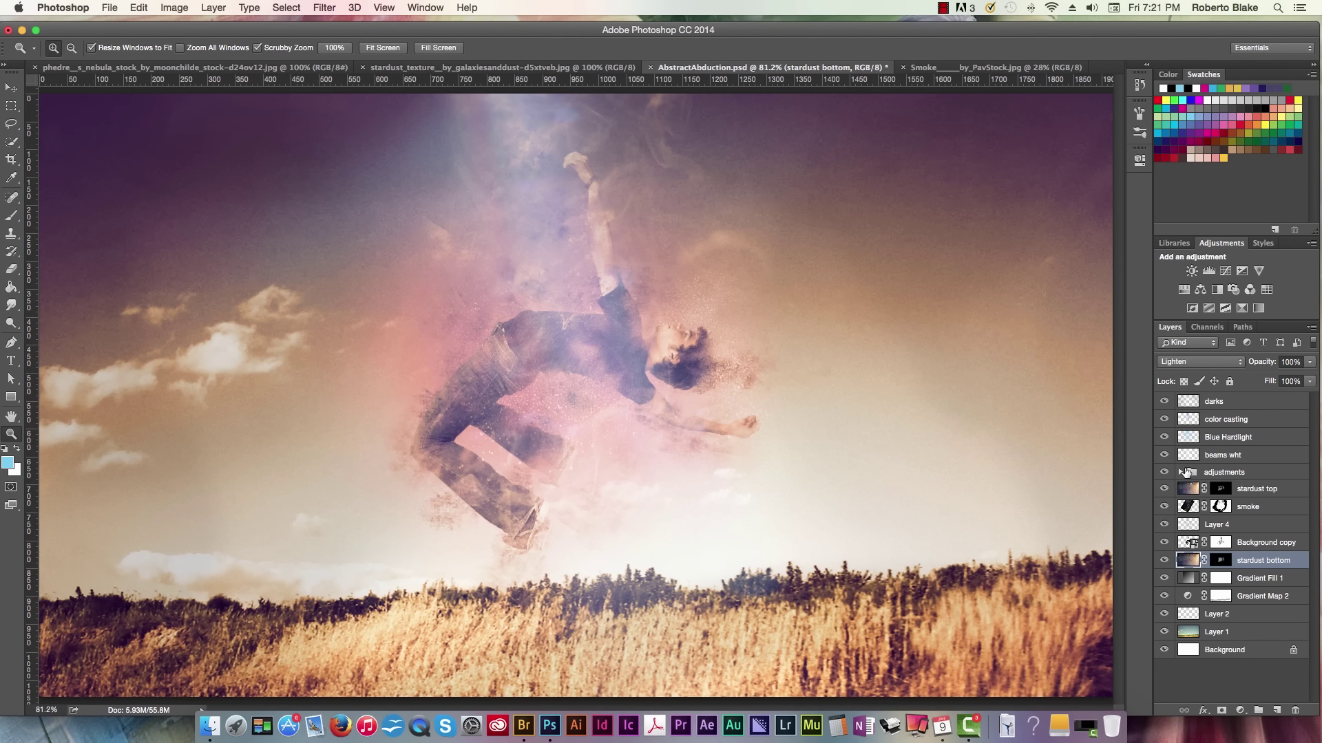
Add a new layer above the darks layer and fill it with black
{"action": "left_click", "coordinate": [1256, 473]}
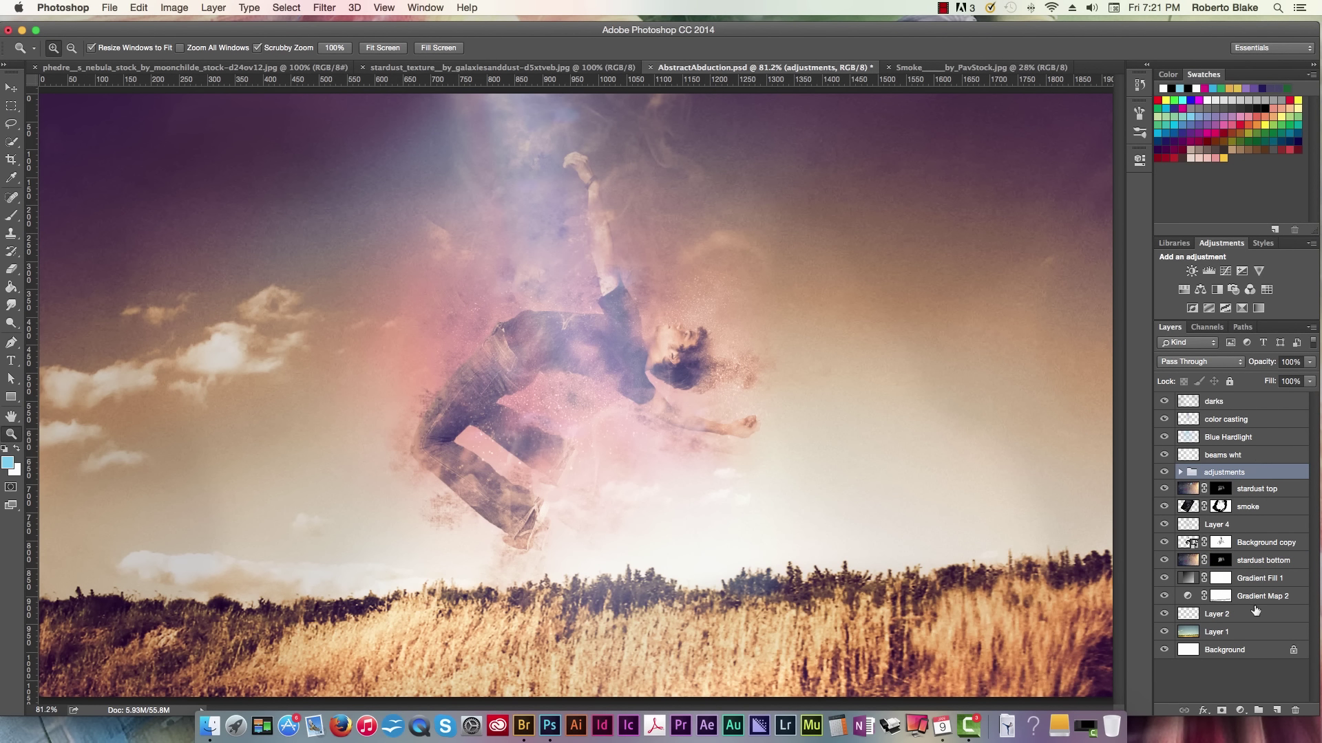
{"action": "left_click", "coordinate": [1254, 401]}
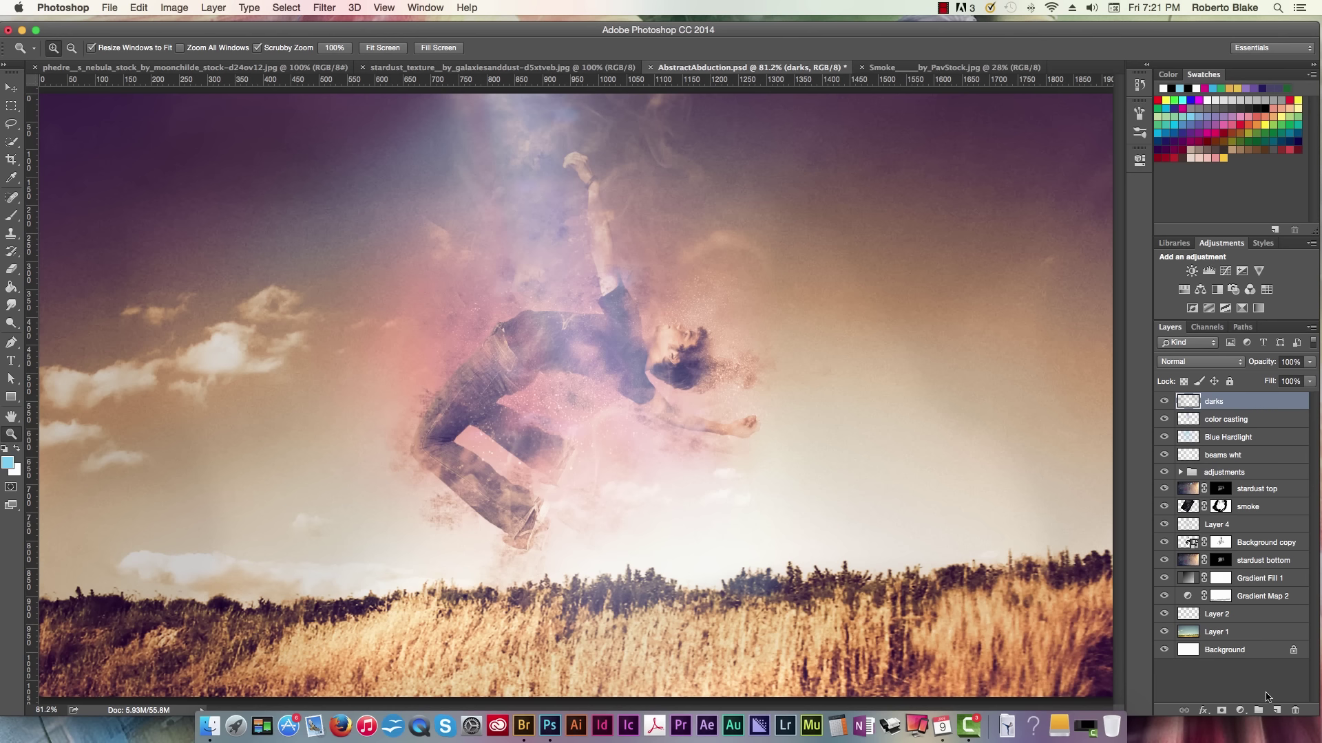
{"action": "left_click", "coordinate": [1277, 710]}
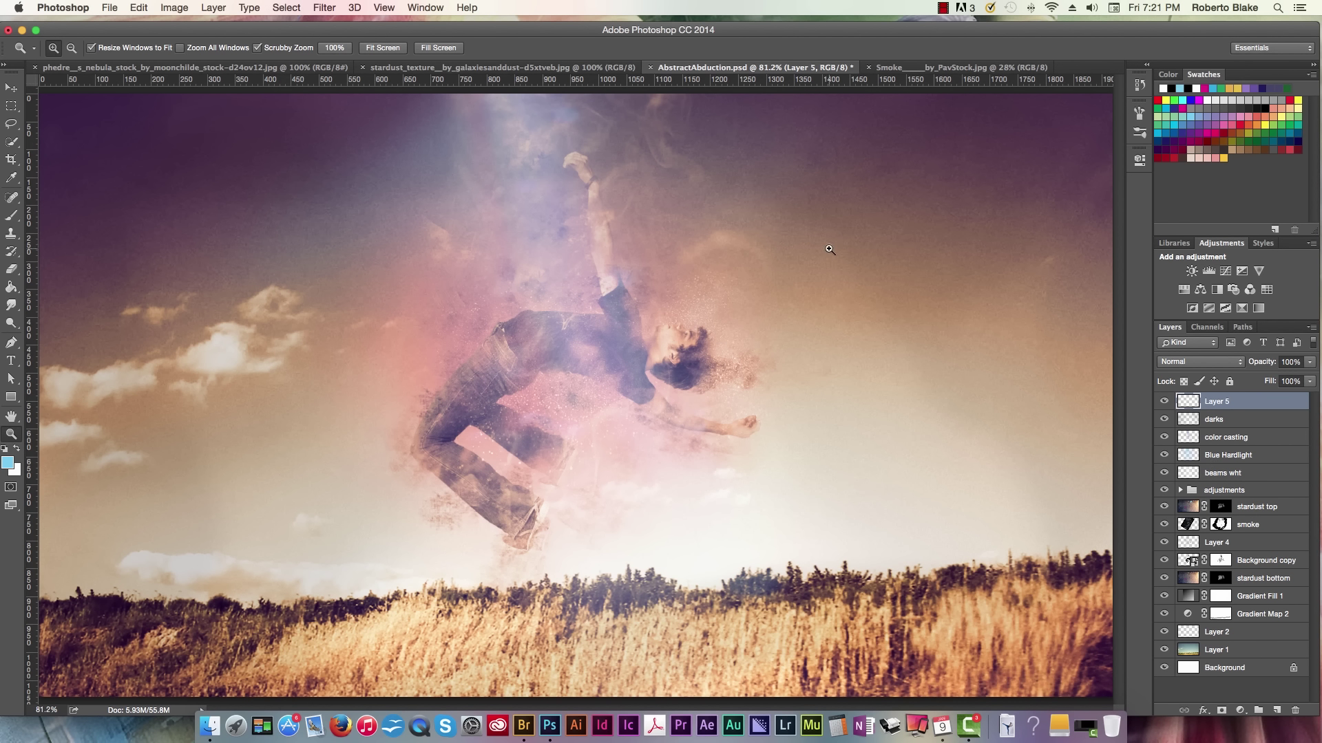
{"action": "key", "text": "d"}
{"action": "key", "text": "g"}
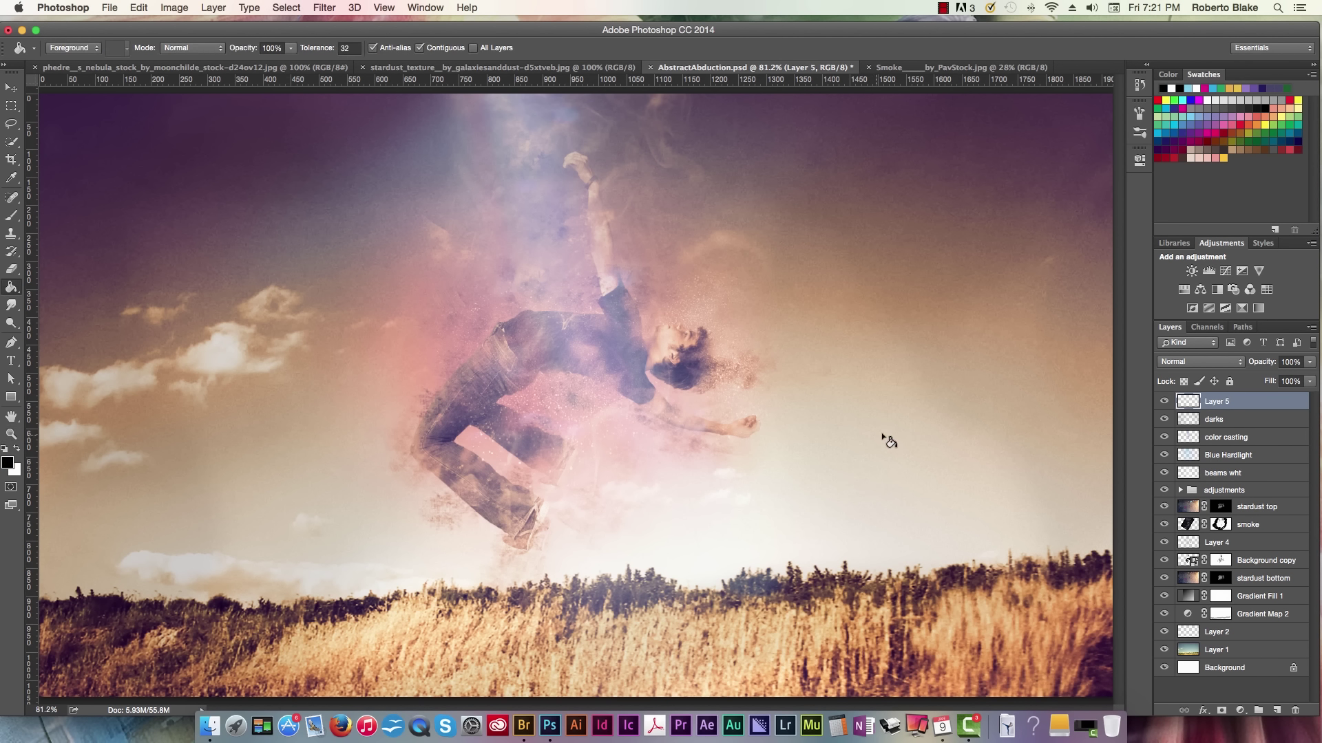
{"action": "left_click", "coordinate": [890, 386]}
Set the black-filled layer's blend mode to Overlay and lower its opacity to 65%
{"action": "left_click", "coordinate": [1206, 363]}
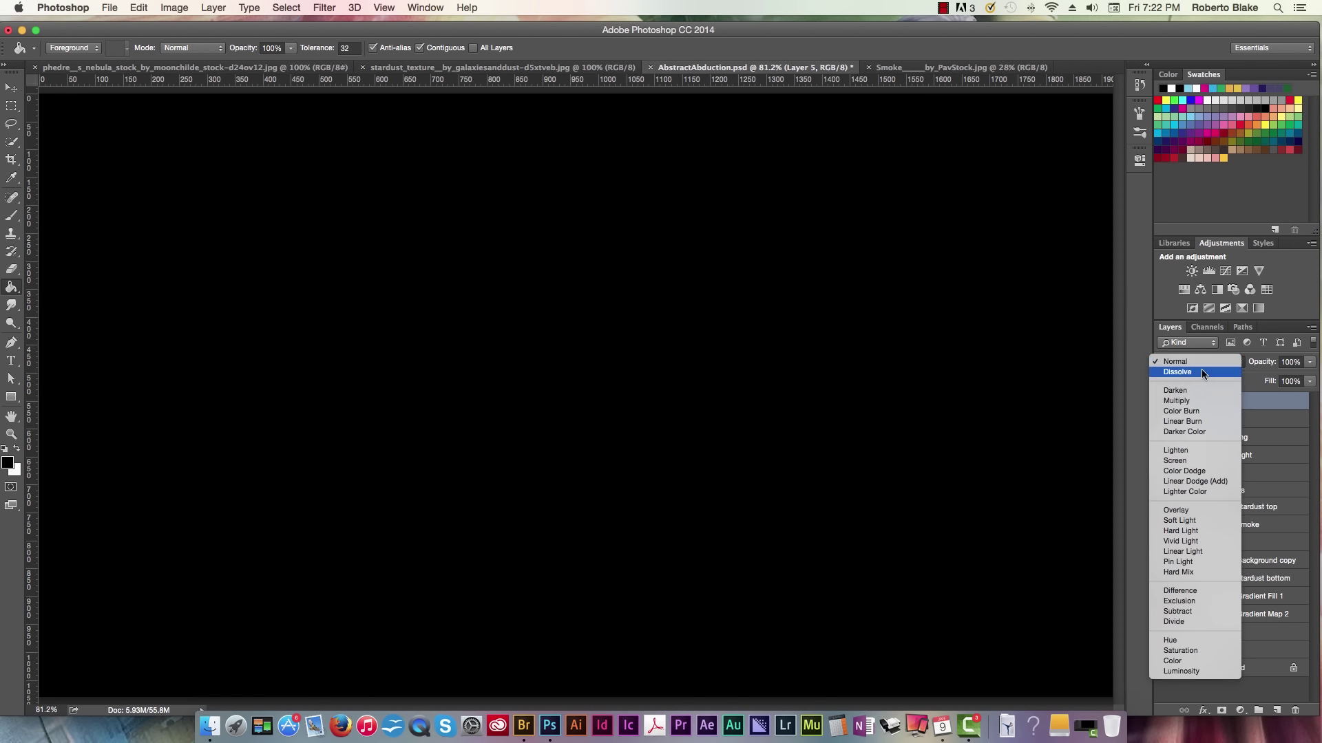
{"action": "left_click", "coordinate": [1177, 510]}
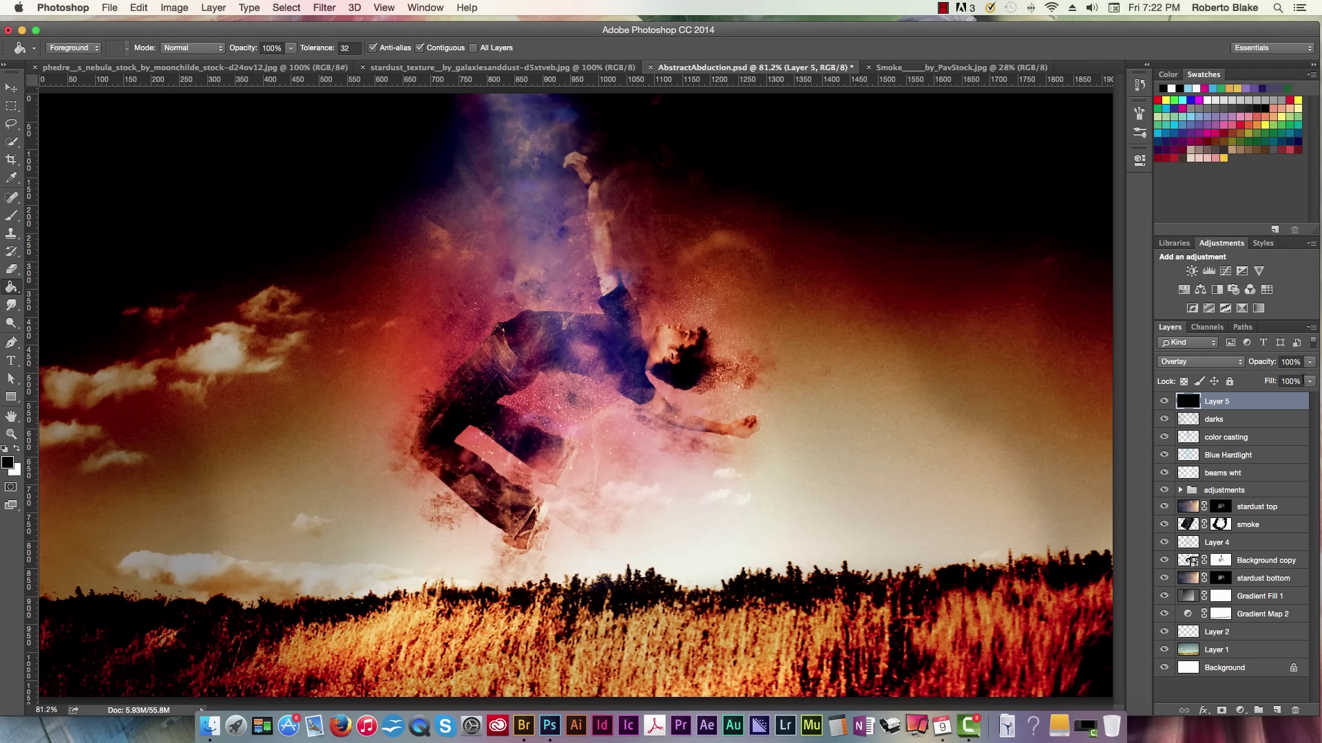
{"action": "left_click", "coordinate": [1310, 362]}
{"action": "mouse_move", "coordinate": [1310, 377]}
{"action": "left_mouse_down"}
{"action": "mouse_move", "coordinate": [1262, 383]}
{"action": "mouse_move", "coordinate": [1290, 382]}
{"action": "left_mouse_up"}
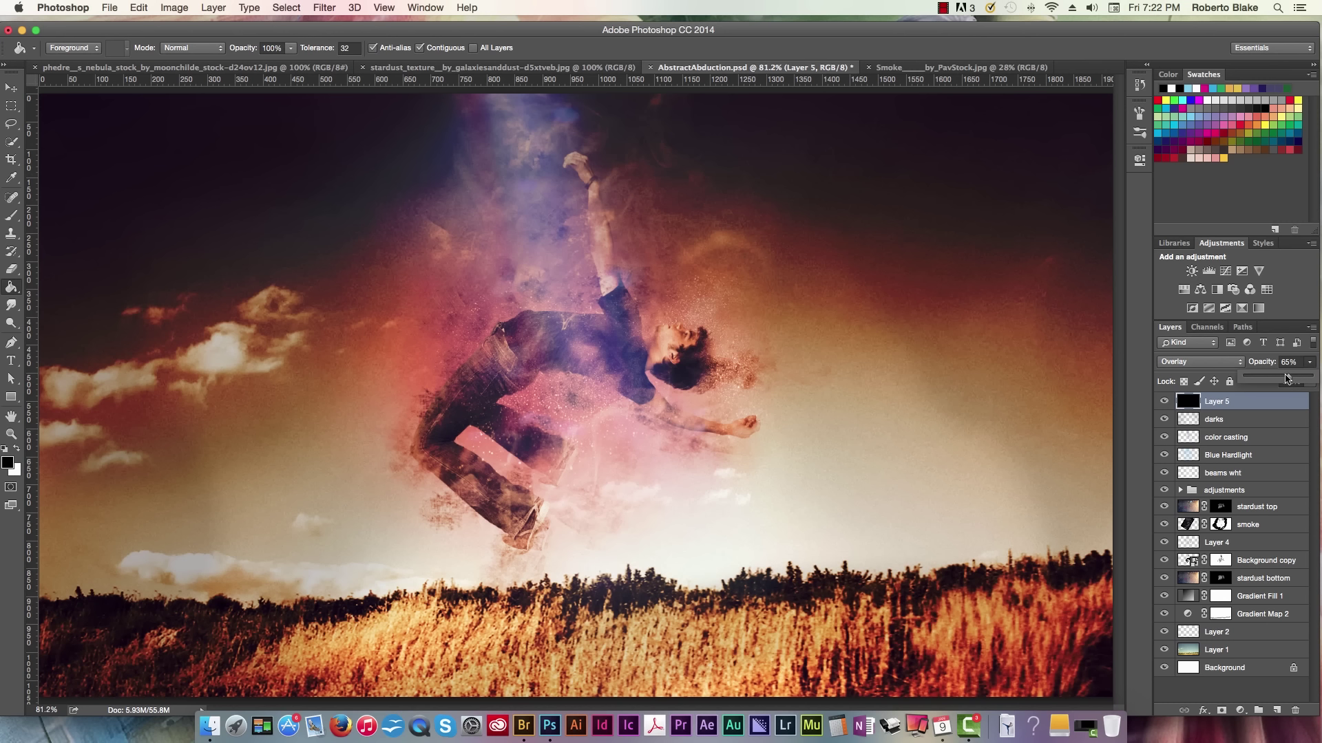
Lower the black Overlay layer's opacity to 52% and compare the image with that layer hidden and shown
{"action": "left_click_drag", "start_coordinate": [1269, 378], "coordinate": [1251, 374]}
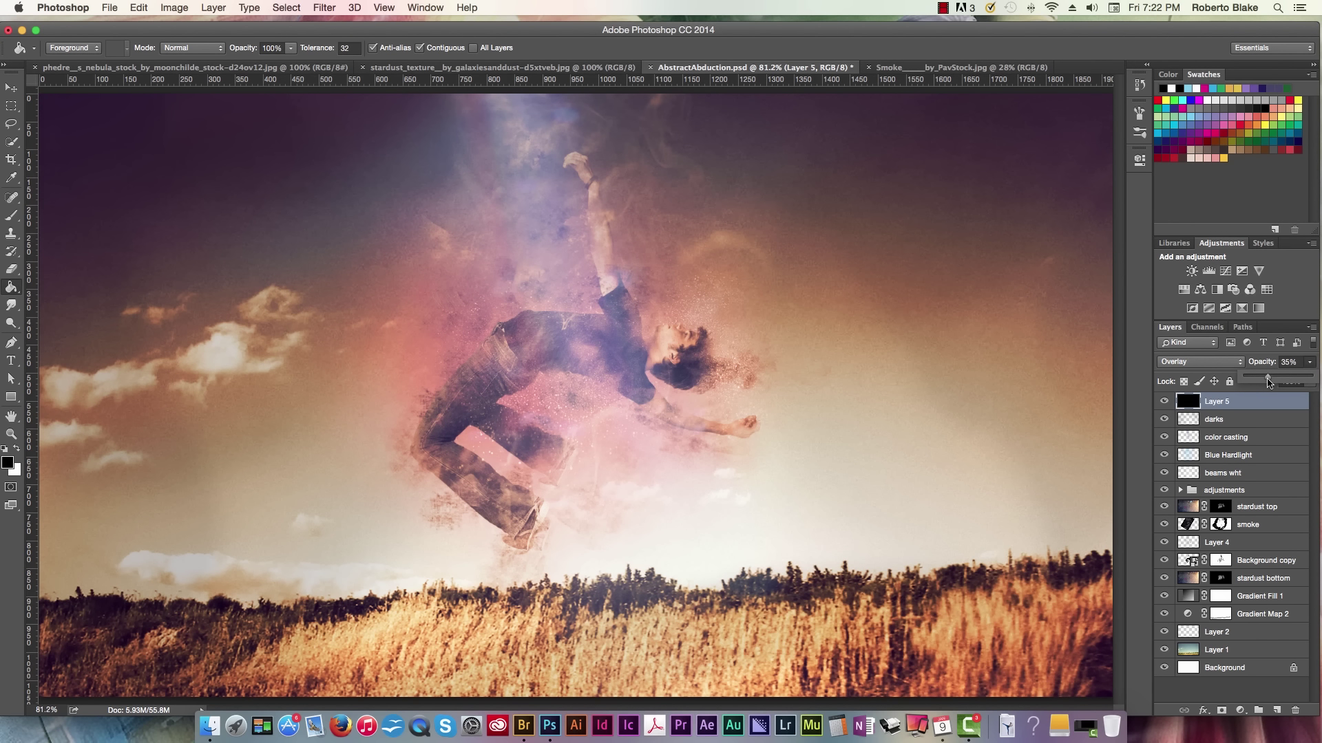
{"action": "left_click_drag", "start_coordinate": [1268, 383], "coordinate": [1275, 381]}
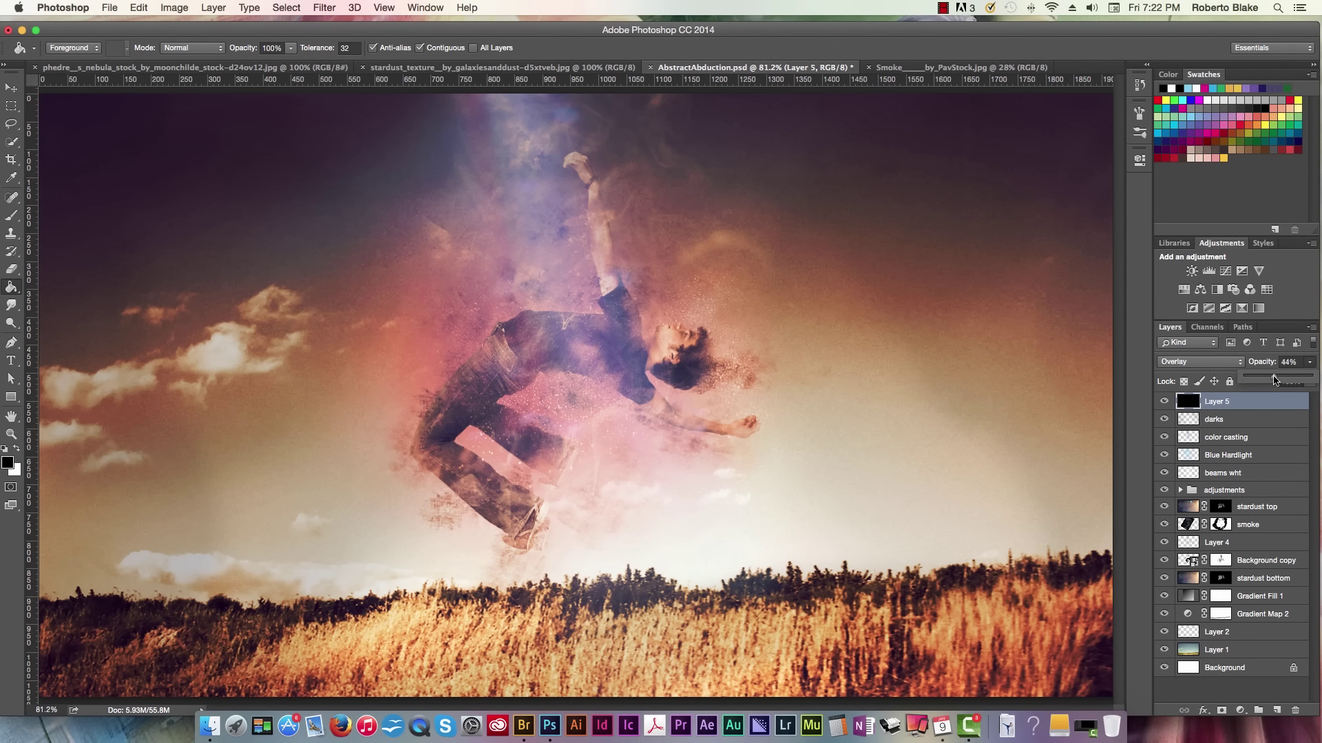
{"action": "left_click_drag", "start_coordinate": [1274, 380], "coordinate": [1281, 378]}
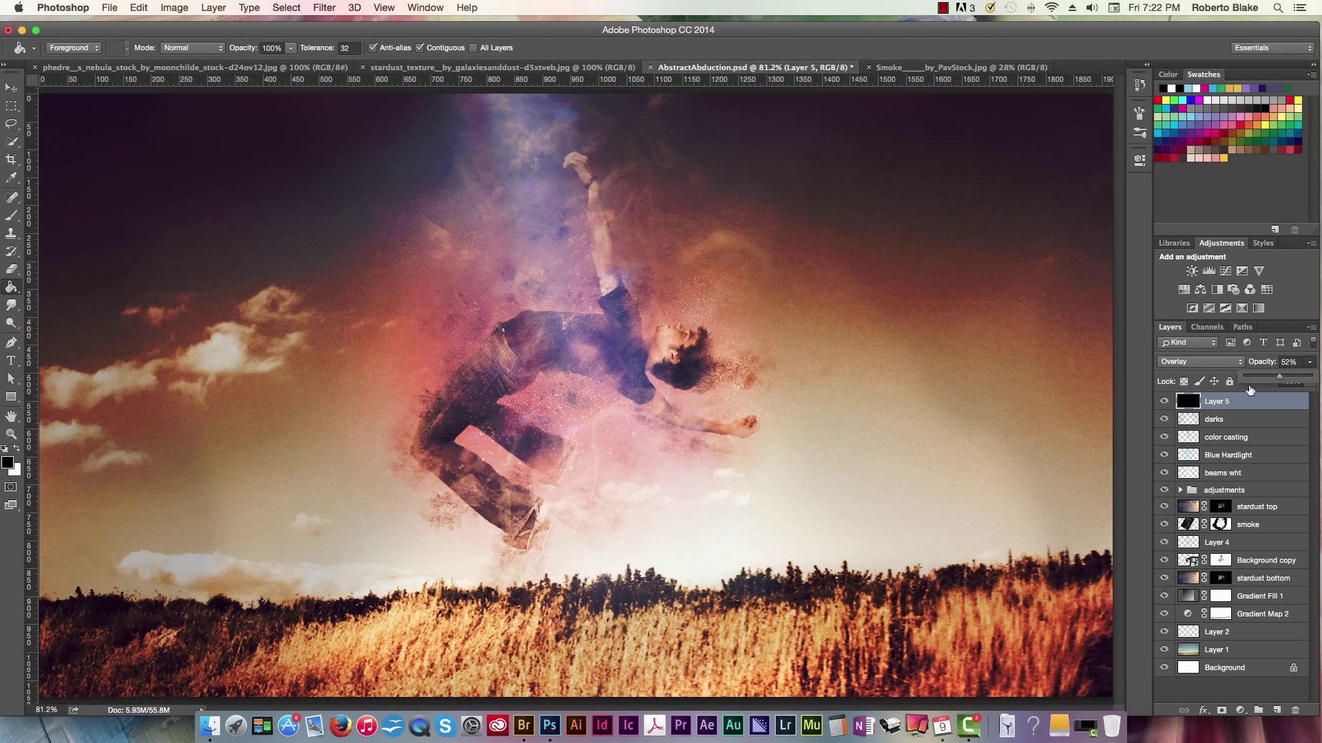
{"action": "left_click", "coordinate": [1165, 401]}
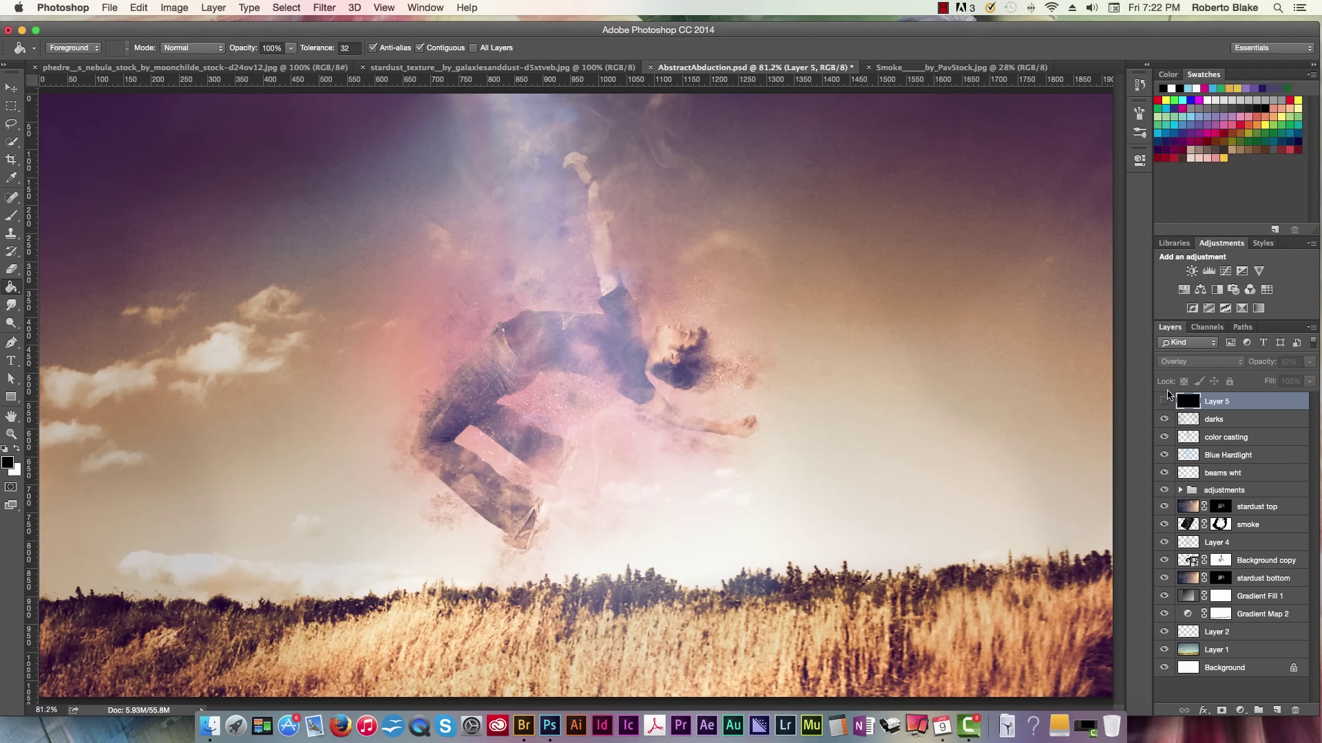
{"action": "left_click", "coordinate": [1164, 401]}
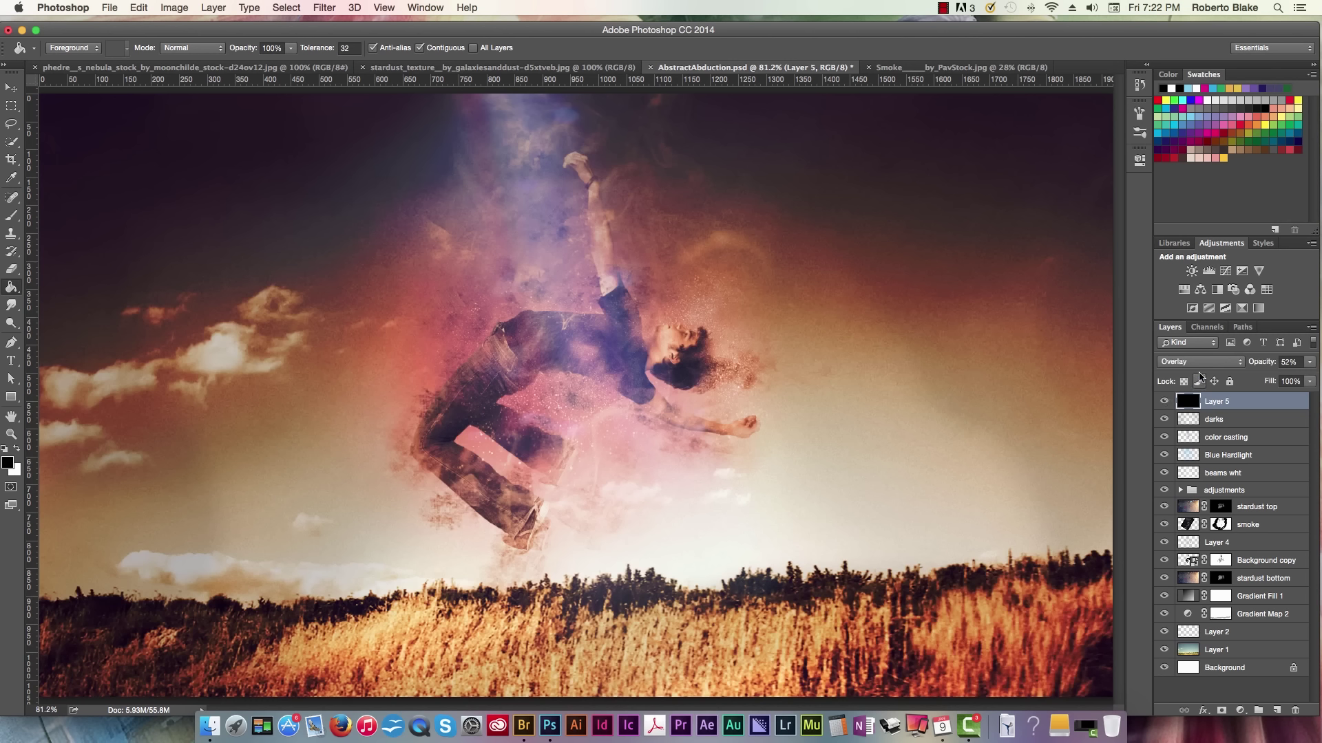
Lighten the sky on both sides of the figure by painting white on Layer 5 with a 700 px brush at 30% opacity
{"action": "key", "text": "b"}
{"action": "key", "text": "x"}
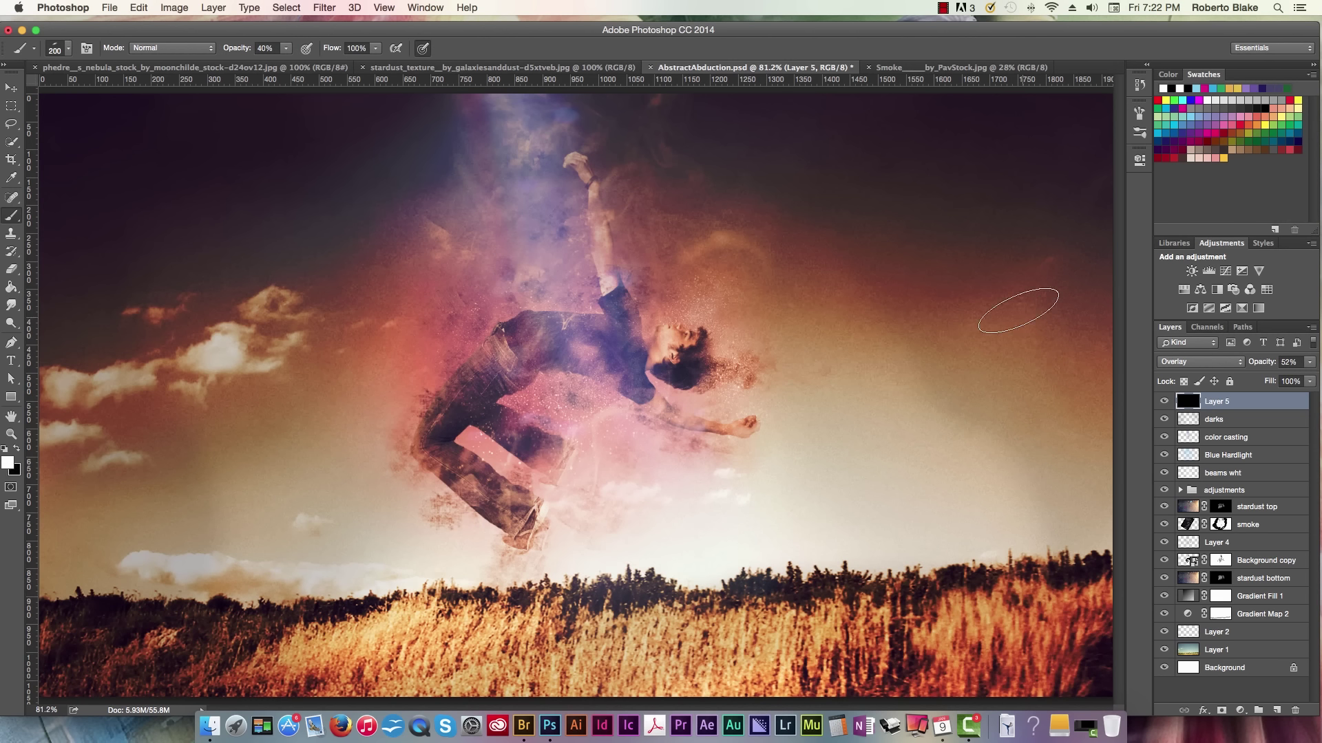
{"action": "key", "text": "bracketright"}
{"action": "key", "text": "bracketright"}
{"action": "key", "text": "bracketright"}
{"action": "key", "text": "bracketright"}
{"action": "key", "text": "bracketright"}
{"action": "key", "text": "bracketright"}
{"action": "key", "text": "3"}
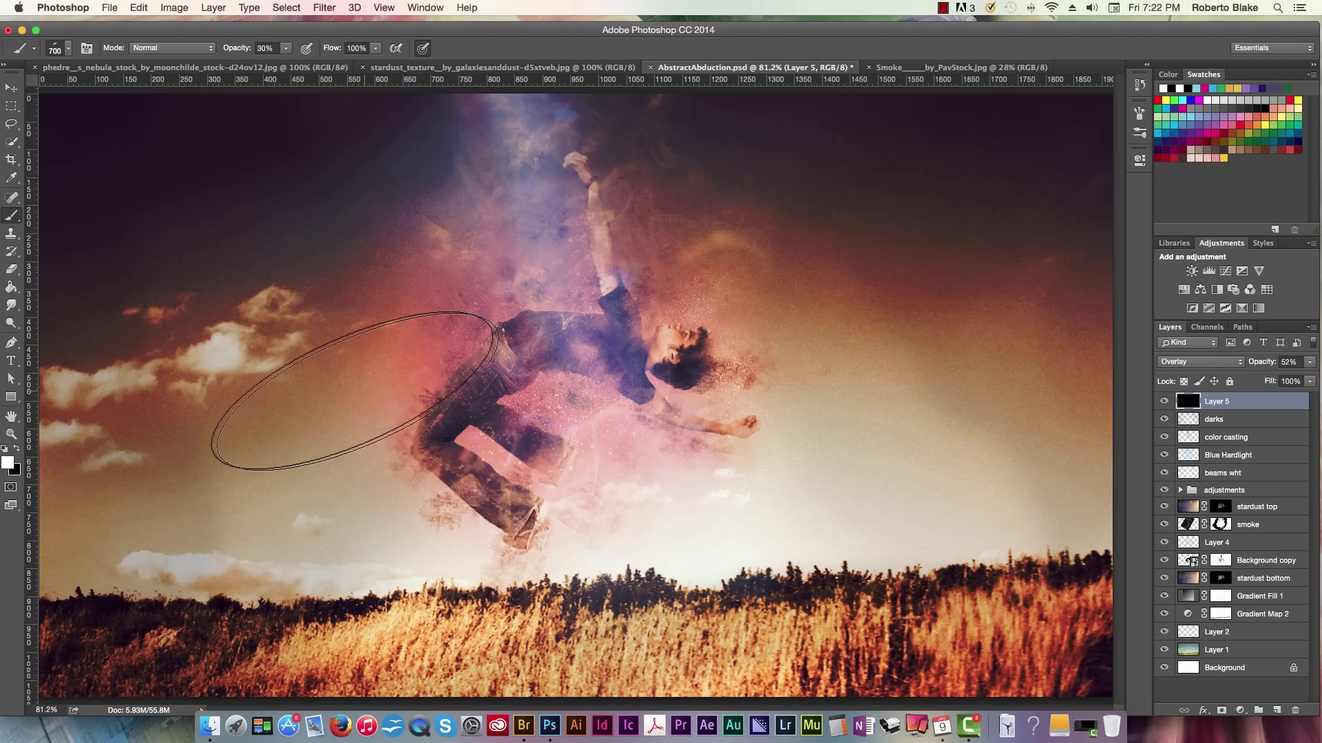
{"action": "mouse_move", "coordinate": [299, 360]}
{"action": "left_mouse_down"}
{"action": "mouse_move", "coordinate": [316, 342]}
{"action": "mouse_move", "coordinate": [338, 283]}
{"action": "mouse_move", "coordinate": [303, 270]}
{"action": "mouse_move", "coordinate": [331, 368]}
{"action": "mouse_move", "coordinate": [214, 346]}
{"action": "mouse_move", "coordinate": [176, 382]}
{"action": "mouse_move", "coordinate": [204, 300]}
{"action": "mouse_move", "coordinate": [160, 301]}
{"action": "mouse_move", "coordinate": [248, 208]}
{"action": "mouse_move", "coordinate": [197, 234]}
{"action": "mouse_move", "coordinate": [271, 220]}
{"action": "mouse_move", "coordinate": [293, 188]}
{"action": "mouse_move", "coordinate": [147, 297]}
{"action": "mouse_move", "coordinate": [194, 227]}
{"action": "mouse_move", "coordinate": [182, 210]}
{"action": "mouse_move", "coordinate": [135, 348]}
{"action": "mouse_move", "coordinate": [196, 300]}
{"action": "mouse_move", "coordinate": [242, 205]}
{"action": "mouse_move", "coordinate": [176, 254]}
{"action": "mouse_move", "coordinate": [62, 203]}
{"action": "left_mouse_up"}
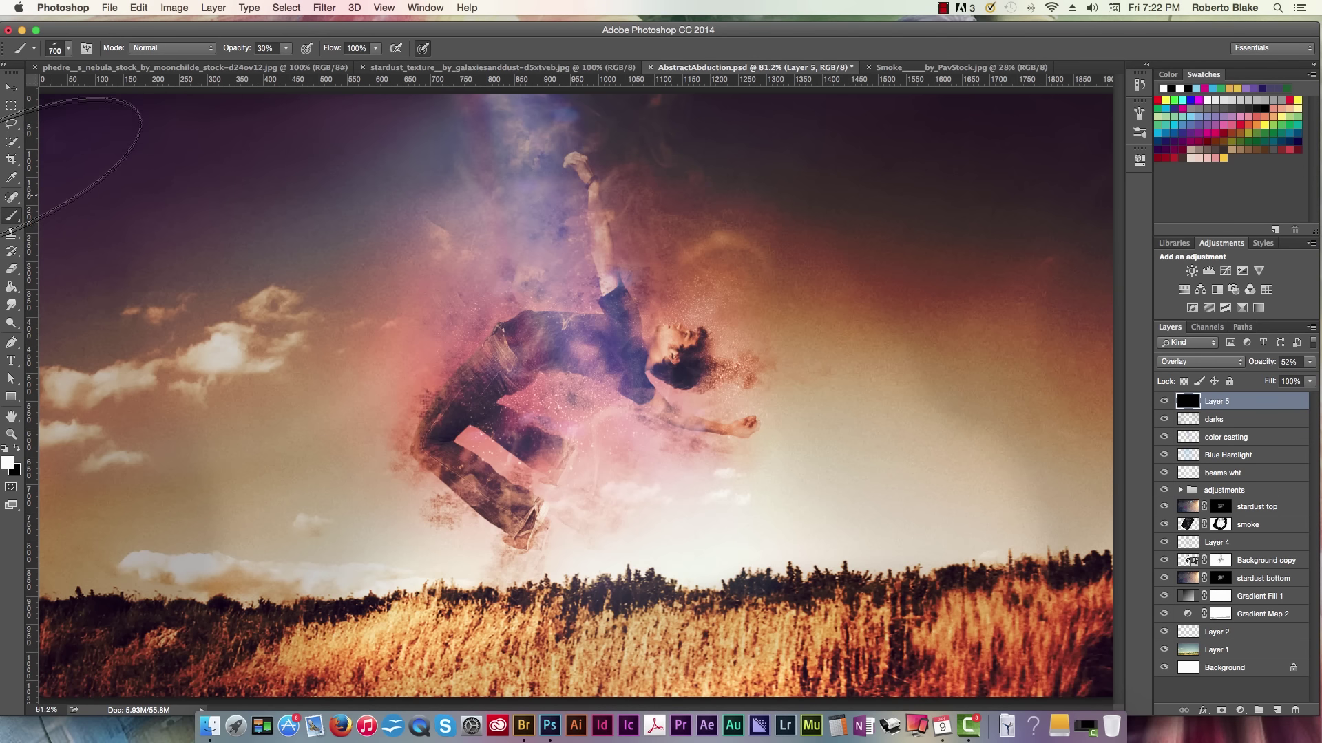
{"action": "left_click", "coordinate": [11, 159]}
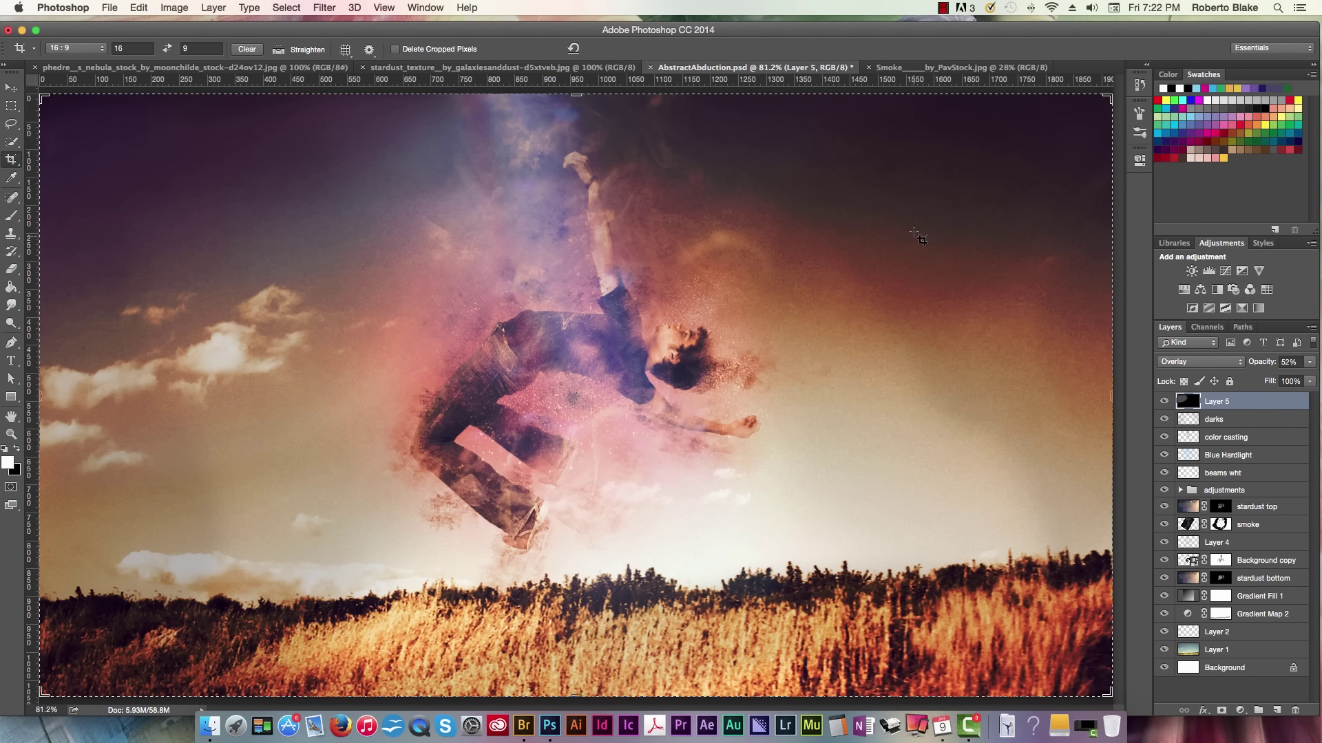
{"action": "key", "text": "b"}
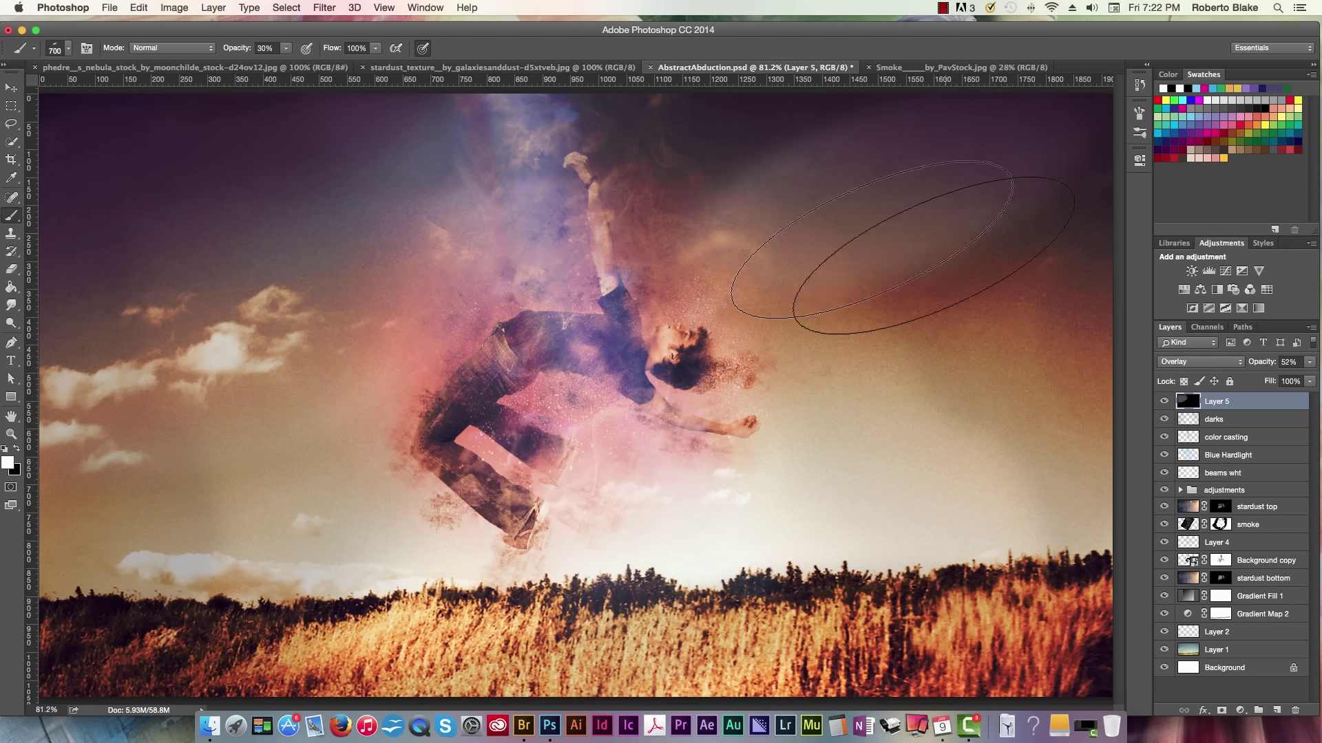
{"action": "left_click", "coordinate": [806, 181]}
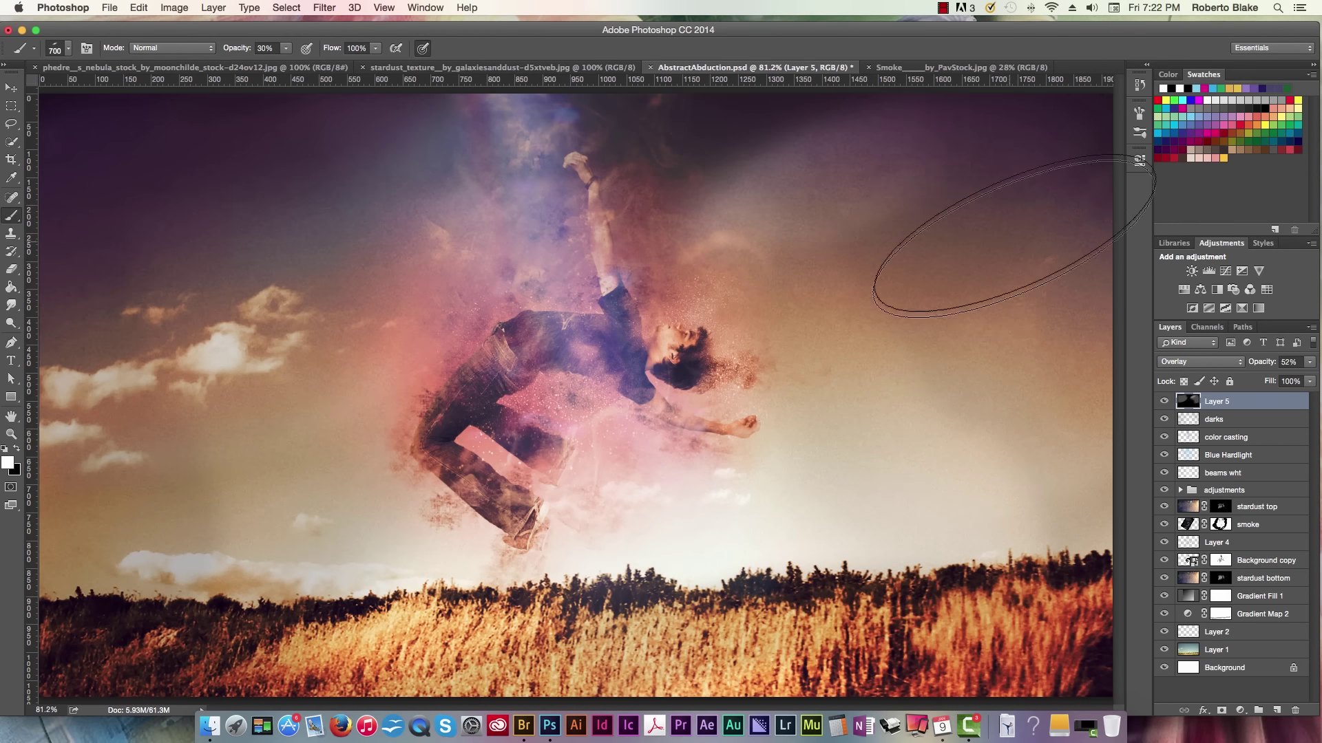
Undo the last brush stroke and paint white more softly at 10% opacity across the sky and light beam above the figure
{"action": "key", "text": "super+z"}
{"action": "key", "text": "1"}
{"action": "left_click", "coordinate": [726, 180]}
{"action": "mouse_move", "coordinate": [632, 232]}
{"action": "left_mouse_down"}
{"action": "mouse_move", "coordinate": [582, 110]}
{"action": "mouse_move", "coordinate": [501, 82]}
{"action": "mouse_move", "coordinate": [556, 194]}
{"action": "mouse_move", "coordinate": [495, 142]}
{"action": "mouse_move", "coordinate": [482, 105]}
{"action": "left_mouse_up"}
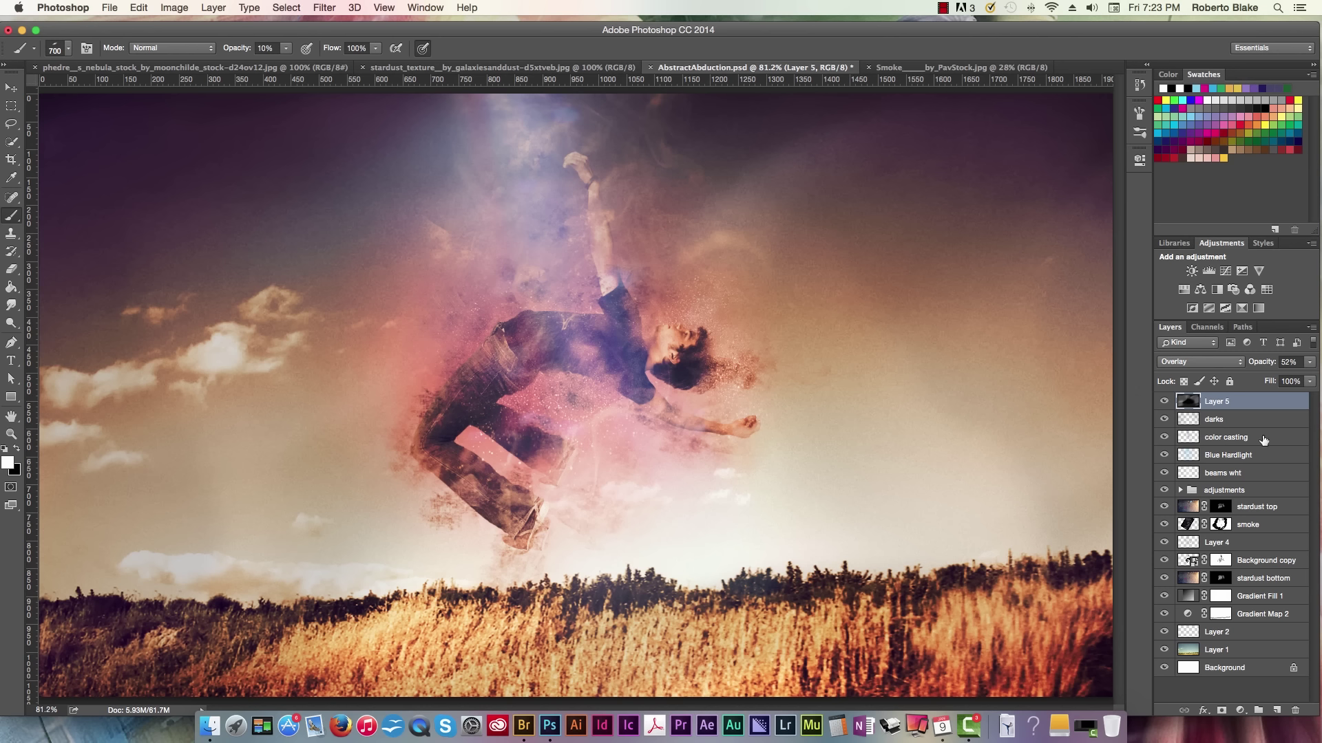
Save the document and compare the image with Layer 5 hidden and shown
{"action": "key", "text": "super+s"}
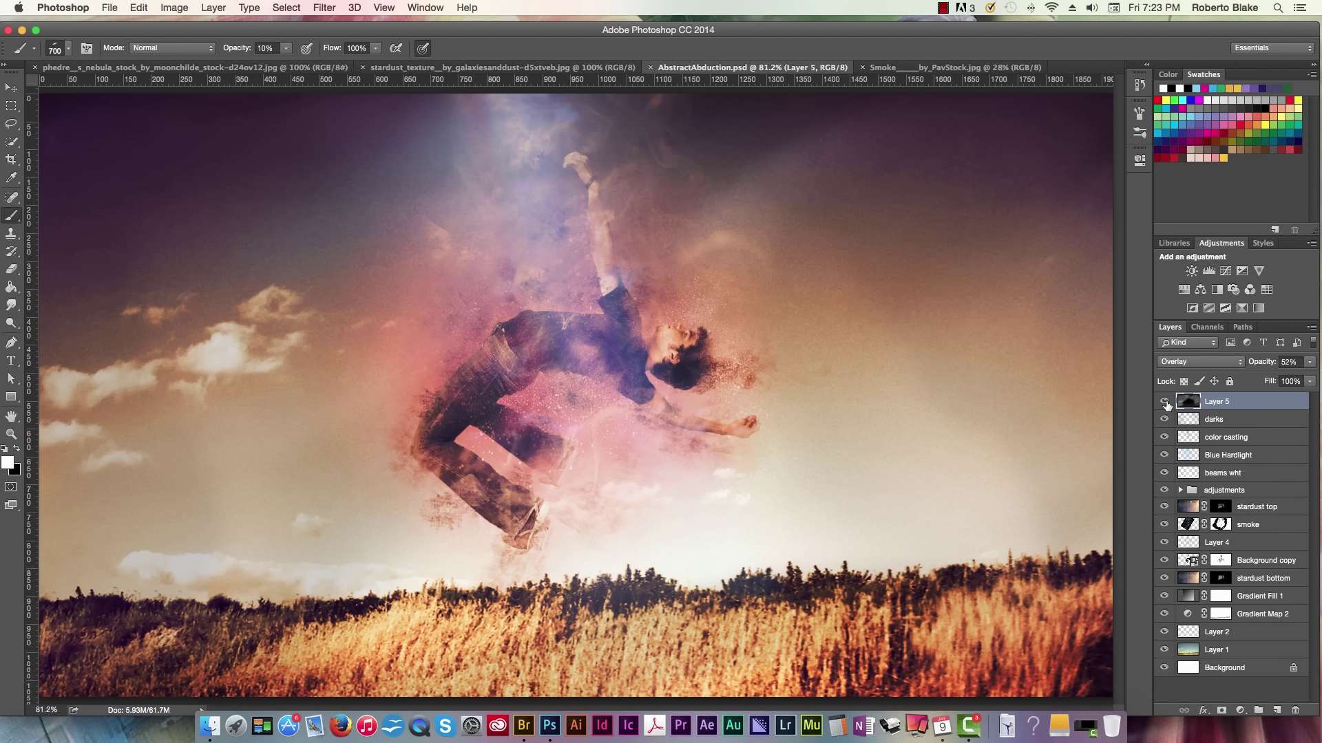
{"action": "left_click", "coordinate": [1170, 402]}
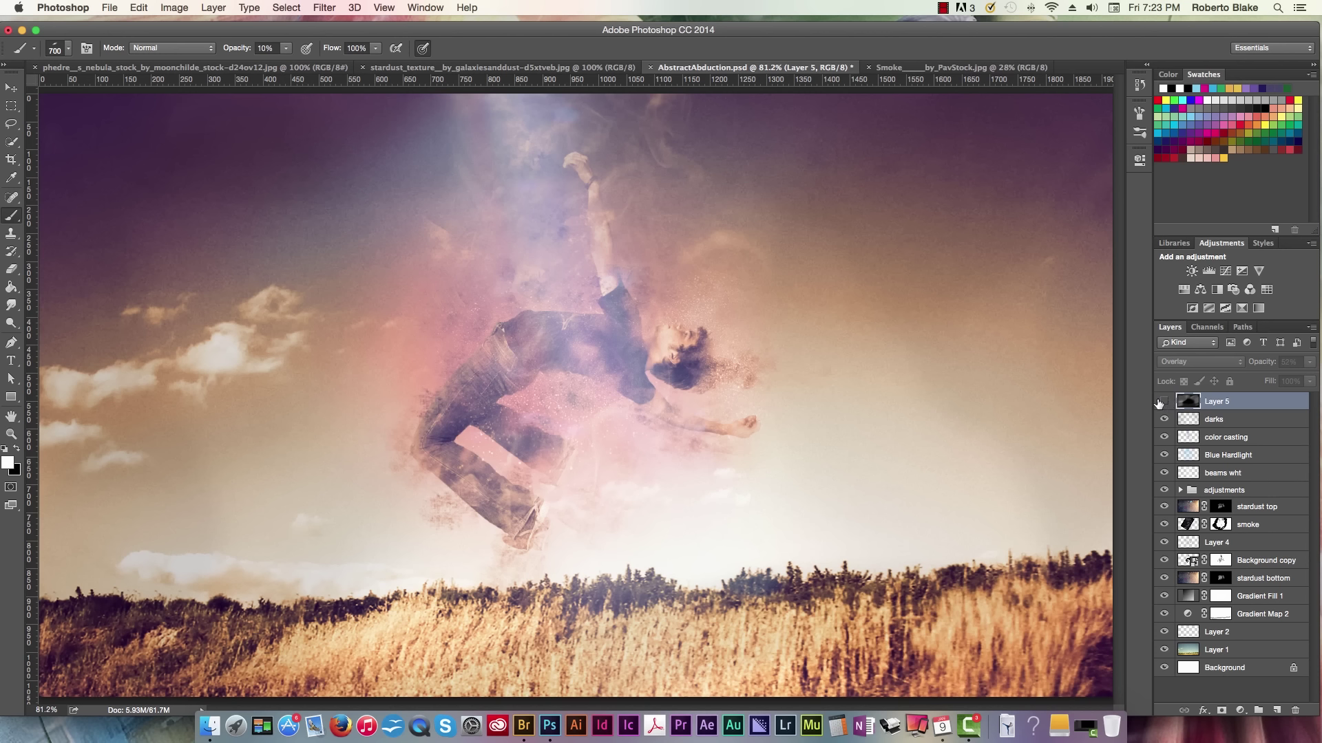
{"action": "left_click", "coordinate": [1164, 402]}
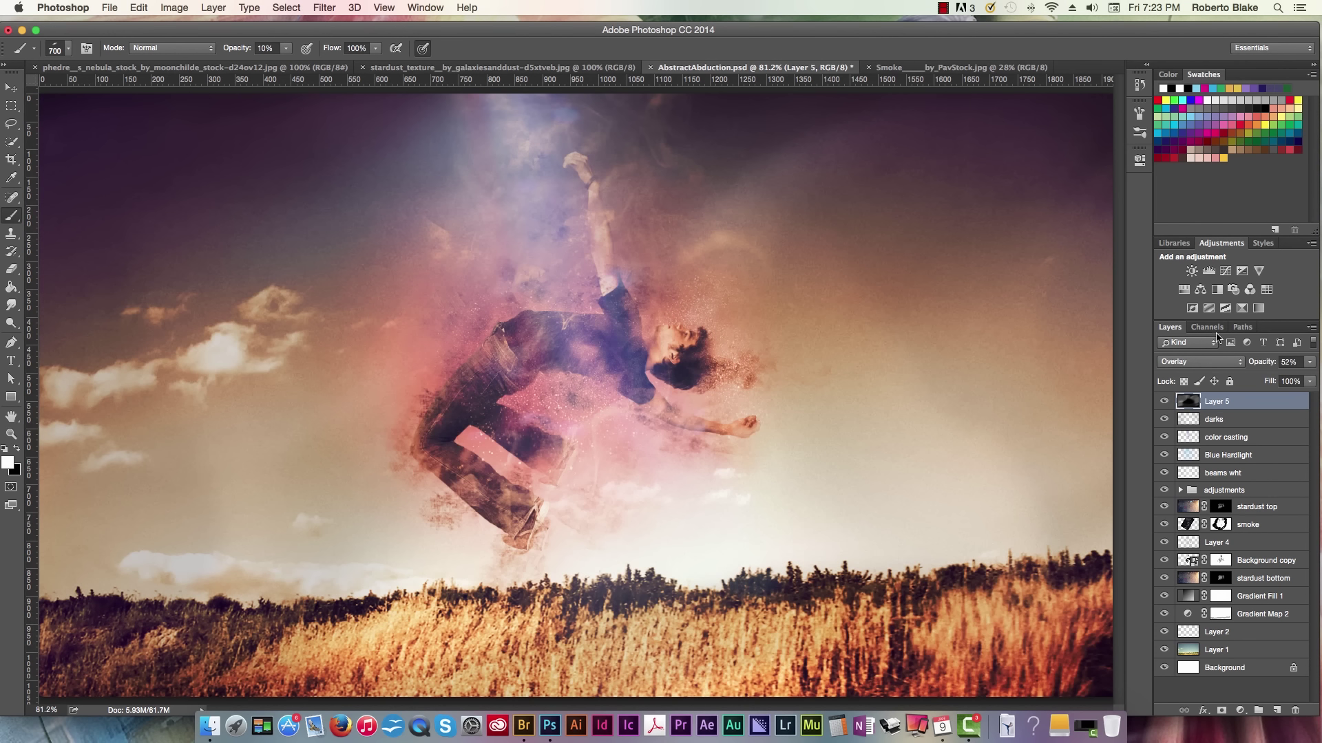
Add a new layer directly above the darks layer and set its blend mode to Overlay
{"action": "left_click", "coordinate": [1241, 421]}
{"action": "left_click", "coordinate": [1277, 710]}
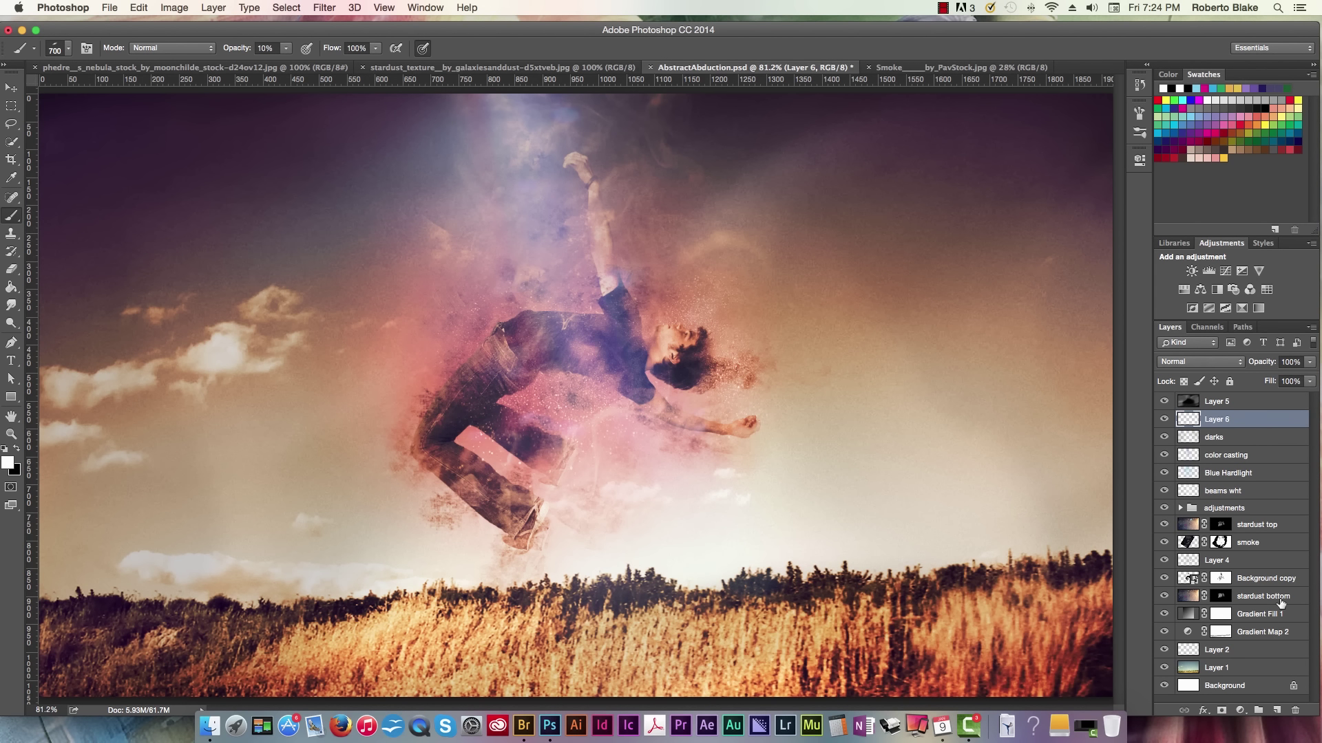
{"action": "left_click", "coordinate": [1229, 362]}
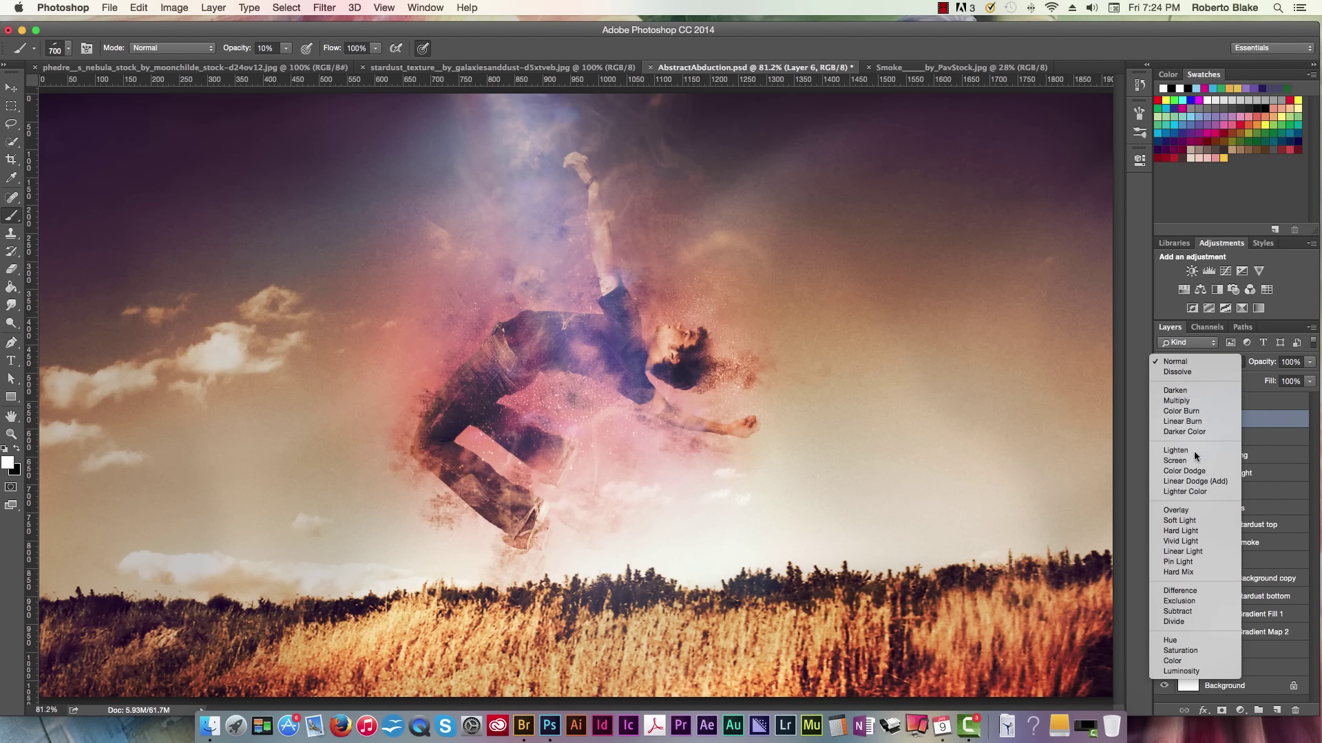
{"action": "left_click", "coordinate": [1189, 511]}
{"action": "mouse_move", "coordinate": [780, 310]}
{"action": "left_mouse_down"}
{"action": "mouse_move", "coordinate": [819, 299]}
{"action": "mouse_move", "coordinate": [816, 324]}
{"action": "left_mouse_up"}
Switch to a soft round brush and set it to 70 px at 20% opacity
{"action": "left_click", "coordinate": [67, 49]}
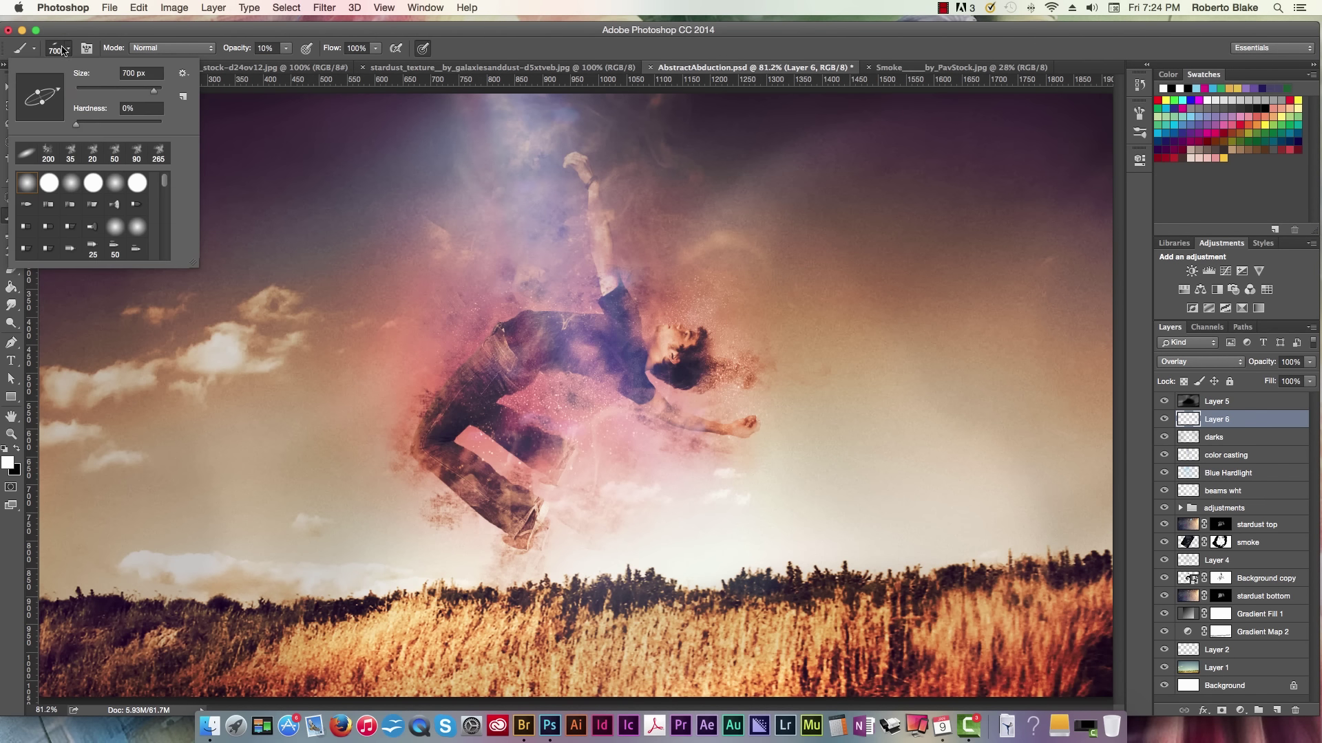
{"action": "left_click", "coordinate": [59, 185]}
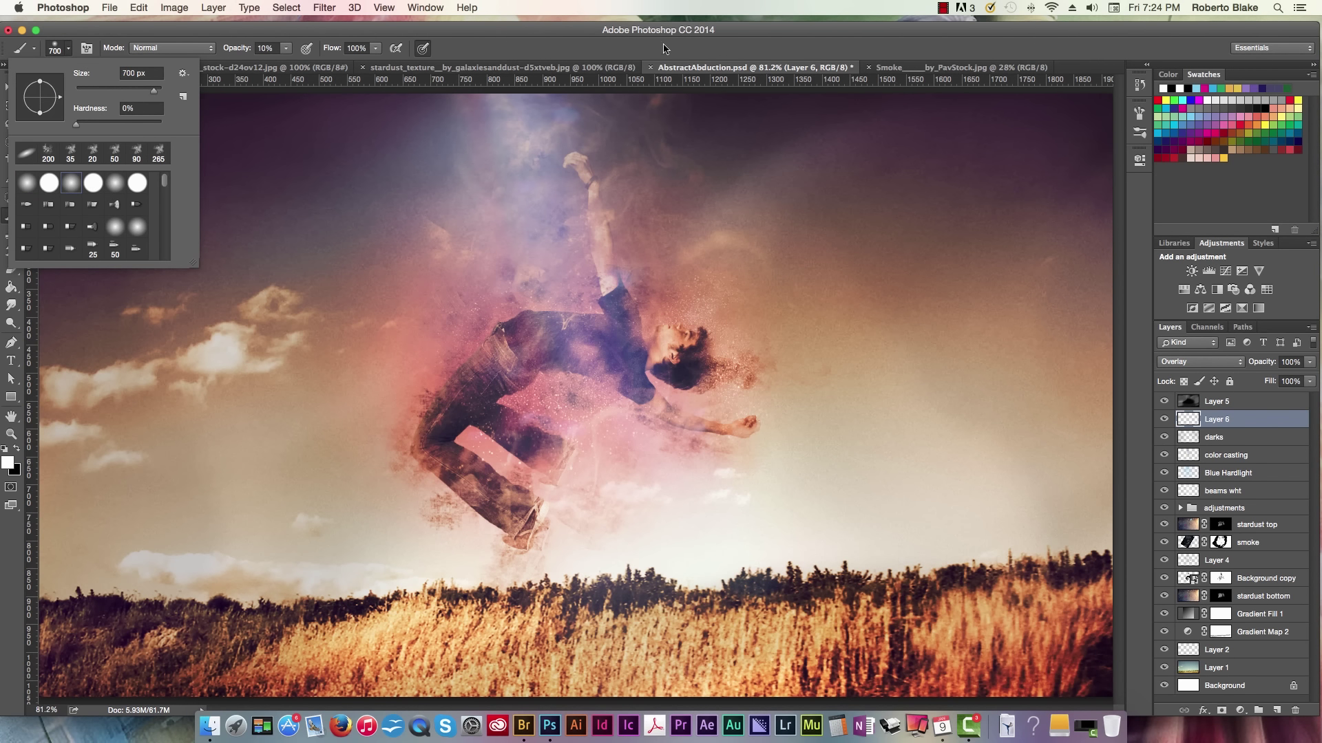
{"action": "key", "text": "bracketleft"}
{"action": "key", "text": "bracketleft"}
{"action": "key", "text": "bracketleft"}
{"action": "key", "text": "bracketleft"}
{"action": "key", "text": "bracketleft"}
{"action": "key", "text": "bracketleft"}
{"action": "key", "text": "bracketleft"}
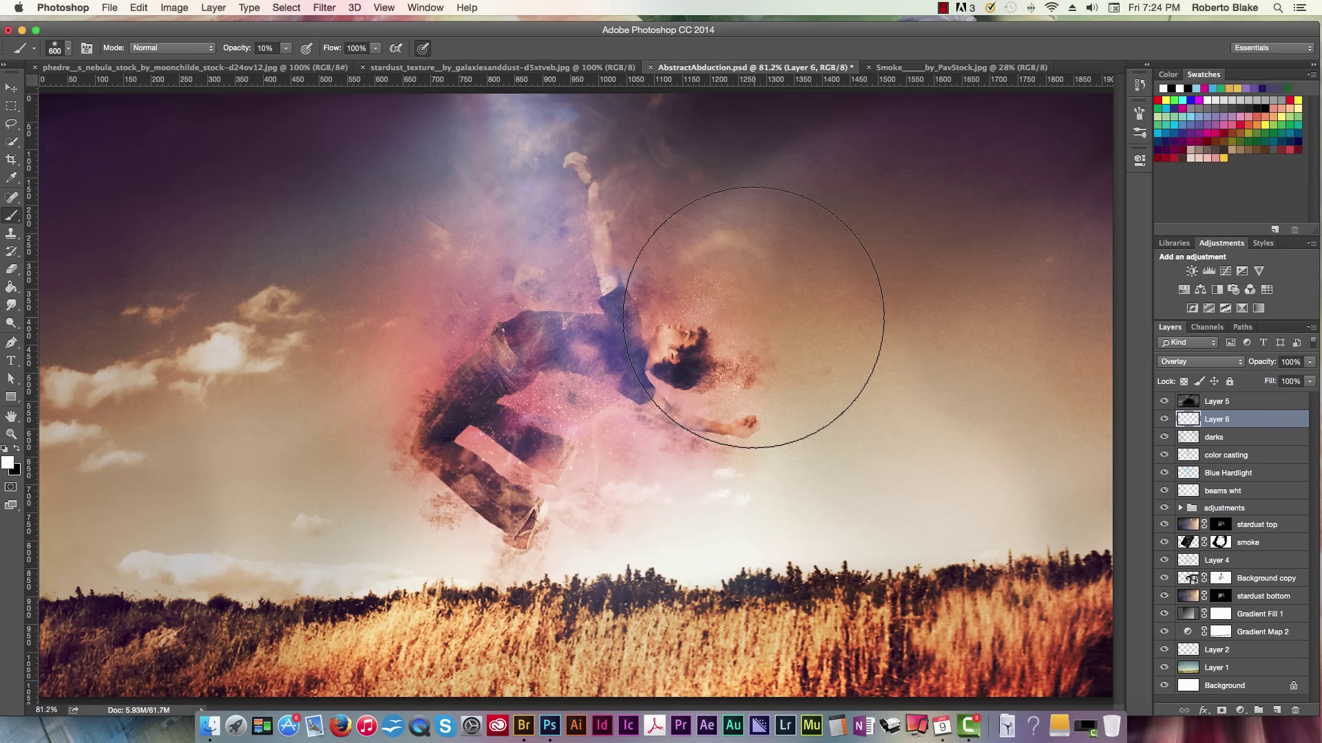
{"action": "key", "text": "bracketleft"}
{"action": "key", "text": "bracketleft"}
{"action": "key", "text": "bracketleft"}
{"action": "key", "text": "bracketleft"}
{"action": "key", "text": "2"}
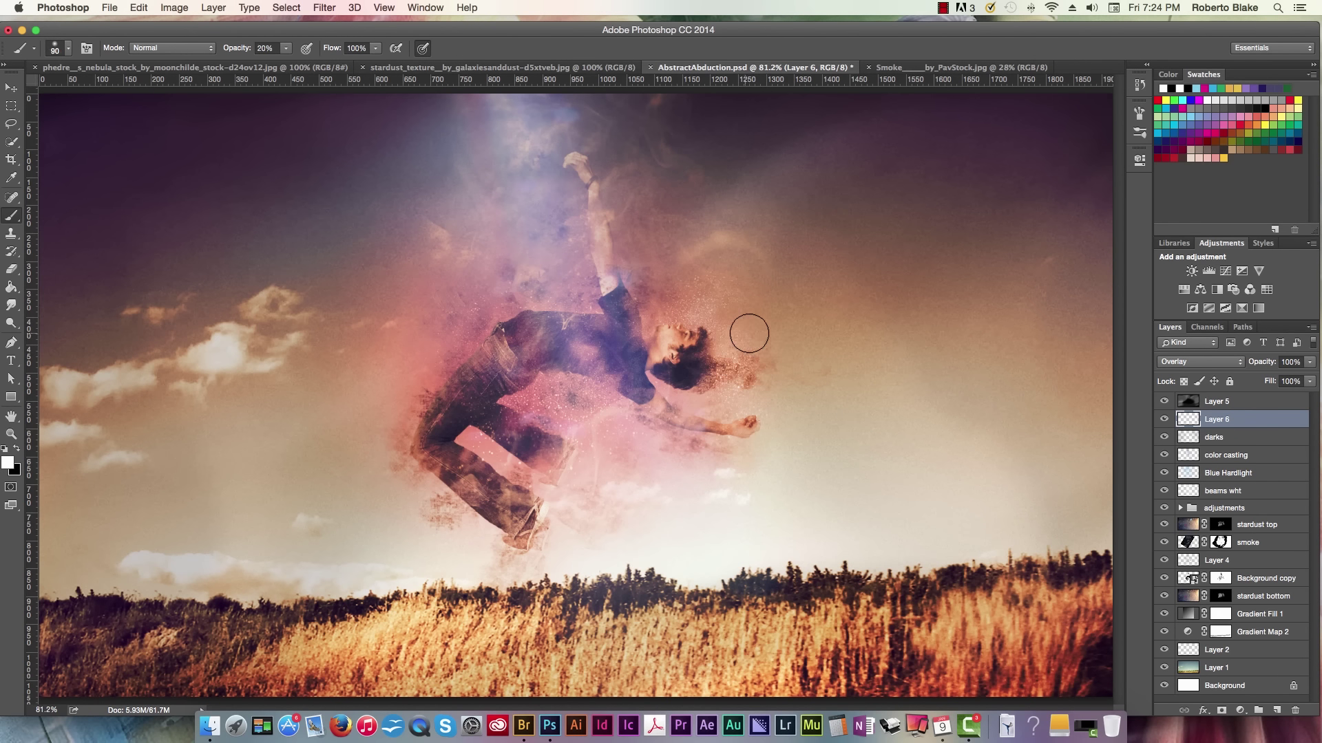
{"action": "key", "text": "bracketleft"}
{"action": "key", "text": "bracketleft"}
Try painting white highlights on the figure up close at 20% brush opacity, and undo the stroke
{"action": "left_click_drag", "start_coordinate": [679, 373], "coordinate": [729, 346]}
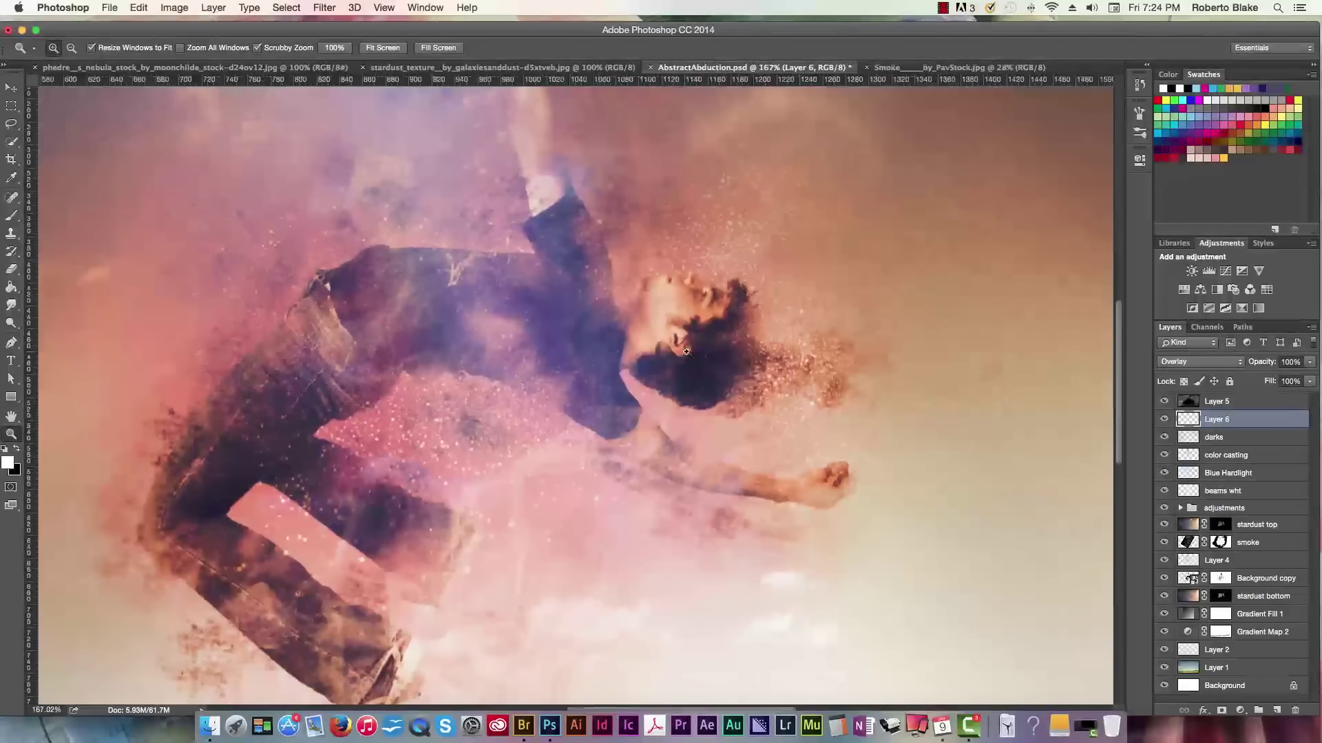
{"action": "mouse_move", "coordinate": [596, 318]}
{"action": "left_mouse_down"}
{"action": "mouse_move", "coordinate": [568, 287]}
{"action": "mouse_move", "coordinate": [609, 303]}
{"action": "left_mouse_up"}
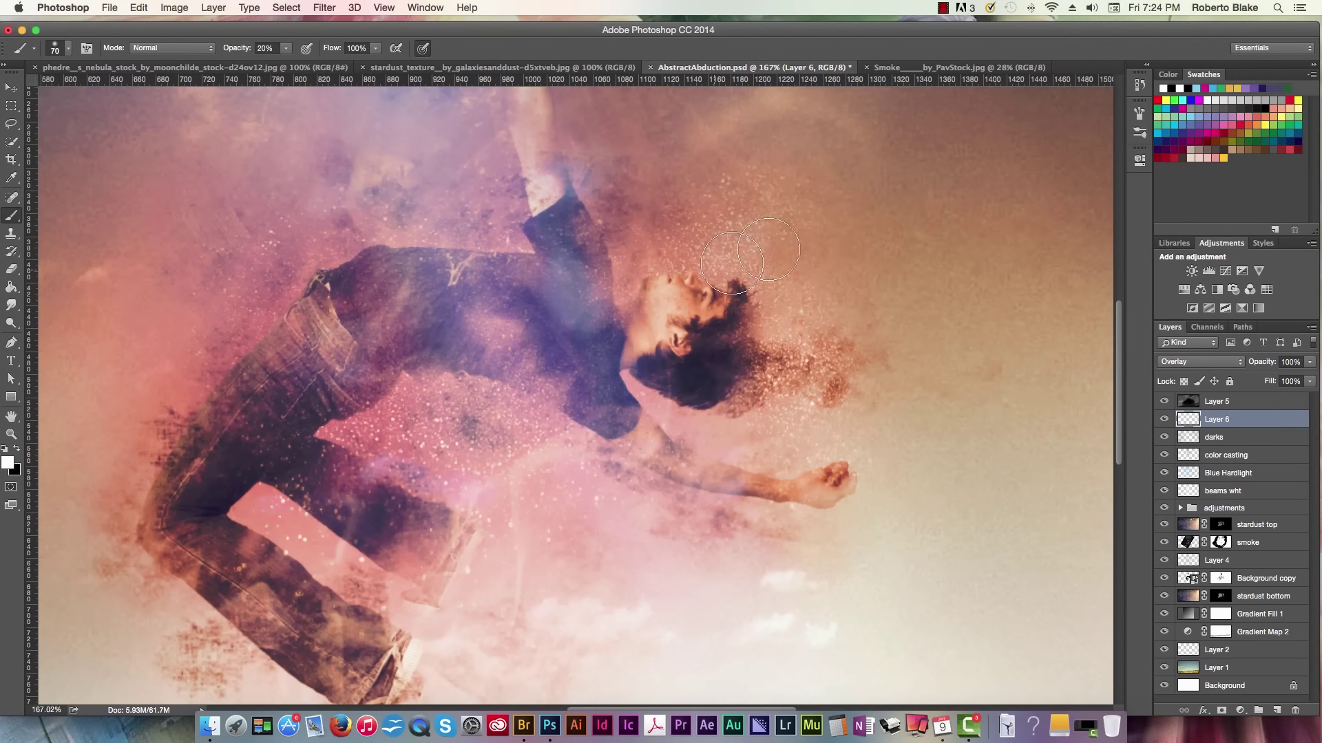
{"action": "key", "text": "super+z"}
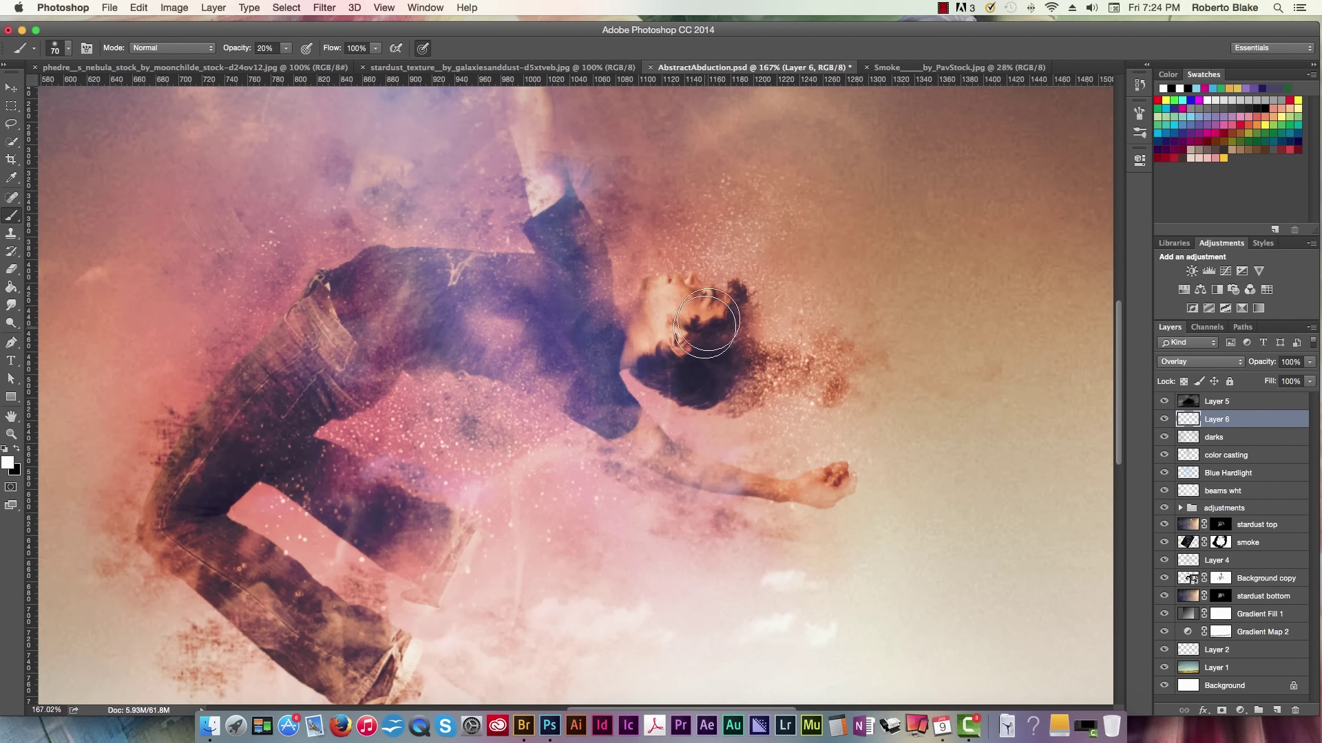
Paint white highlights over the figure's face, shirt, back, outstretched hand and legs on Layer 6 at 10% brush opacity
{"action": "key", "text": "1"}
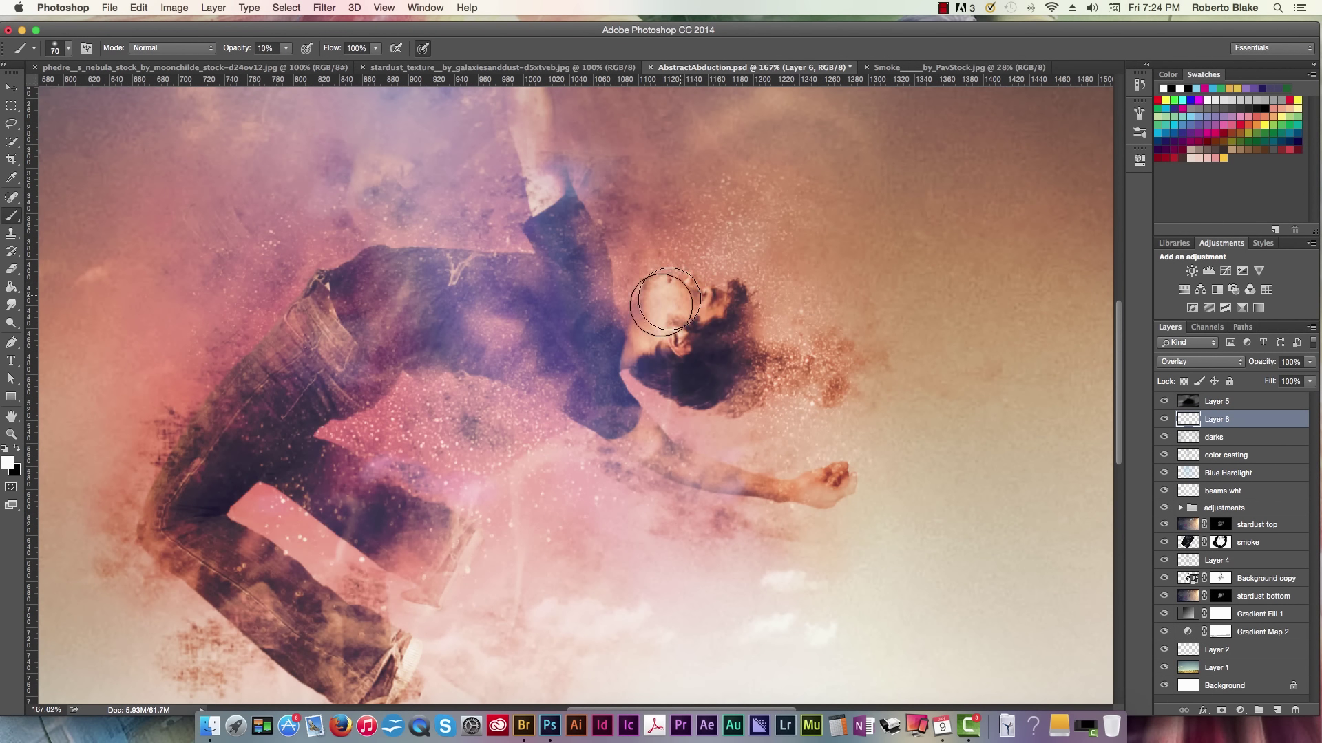
{"action": "mouse_move", "coordinate": [689, 323]}
{"action": "left_mouse_down"}
{"action": "mouse_move", "coordinate": [715, 352]}
{"action": "mouse_move", "coordinate": [687, 343]}
{"action": "left_mouse_up"}
{"action": "left_click_drag", "start_coordinate": [545, 291], "coordinate": [606, 204]}
{"action": "left_click_drag", "start_coordinate": [355, 230], "coordinate": [396, 265]}
{"action": "left_click_drag", "start_coordinate": [805, 378], "coordinate": [856, 402]}
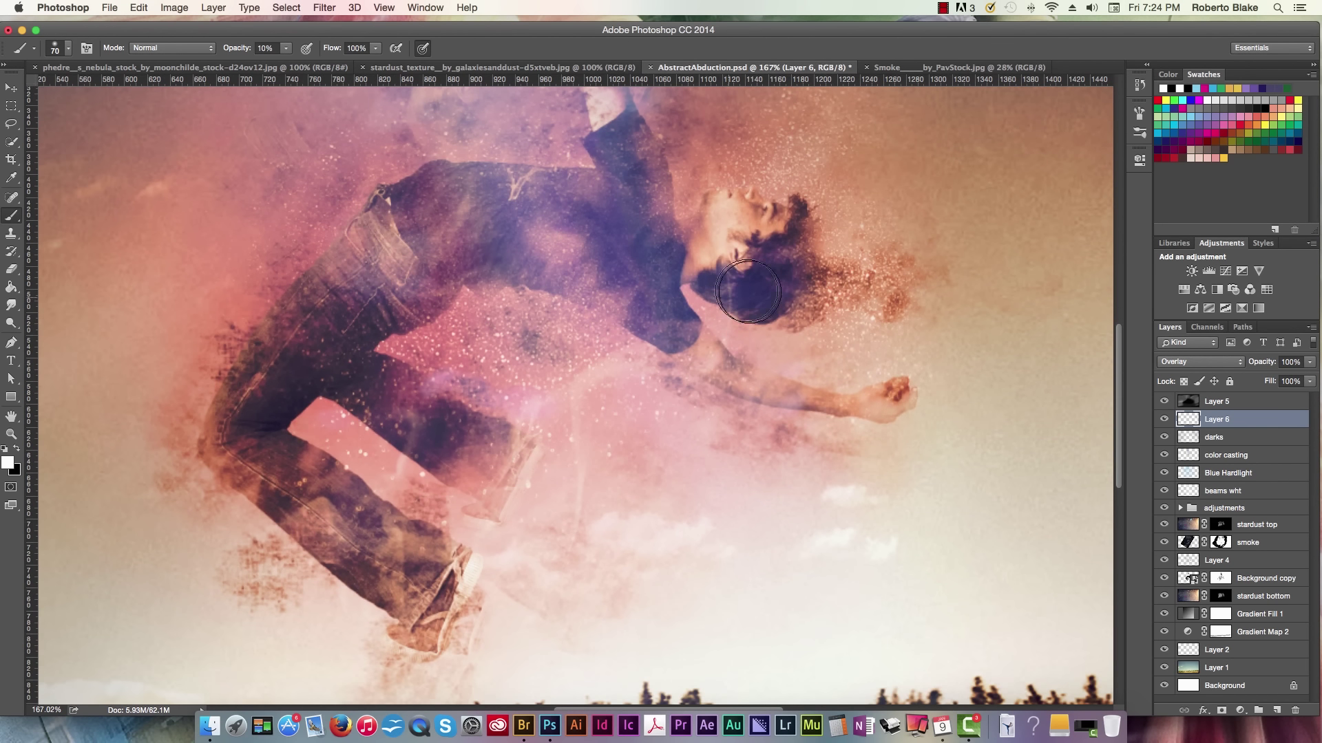
{"action": "mouse_move", "coordinate": [301, 455]}
{"action": "left_mouse_down"}
{"action": "mouse_move", "coordinate": [370, 427]}
{"action": "mouse_move", "coordinate": [434, 627]}
{"action": "left_mouse_up"}
{"action": "left_click_drag", "start_coordinate": [562, 246], "coordinate": [574, 311]}
{"action": "key", "text": "super+1"}
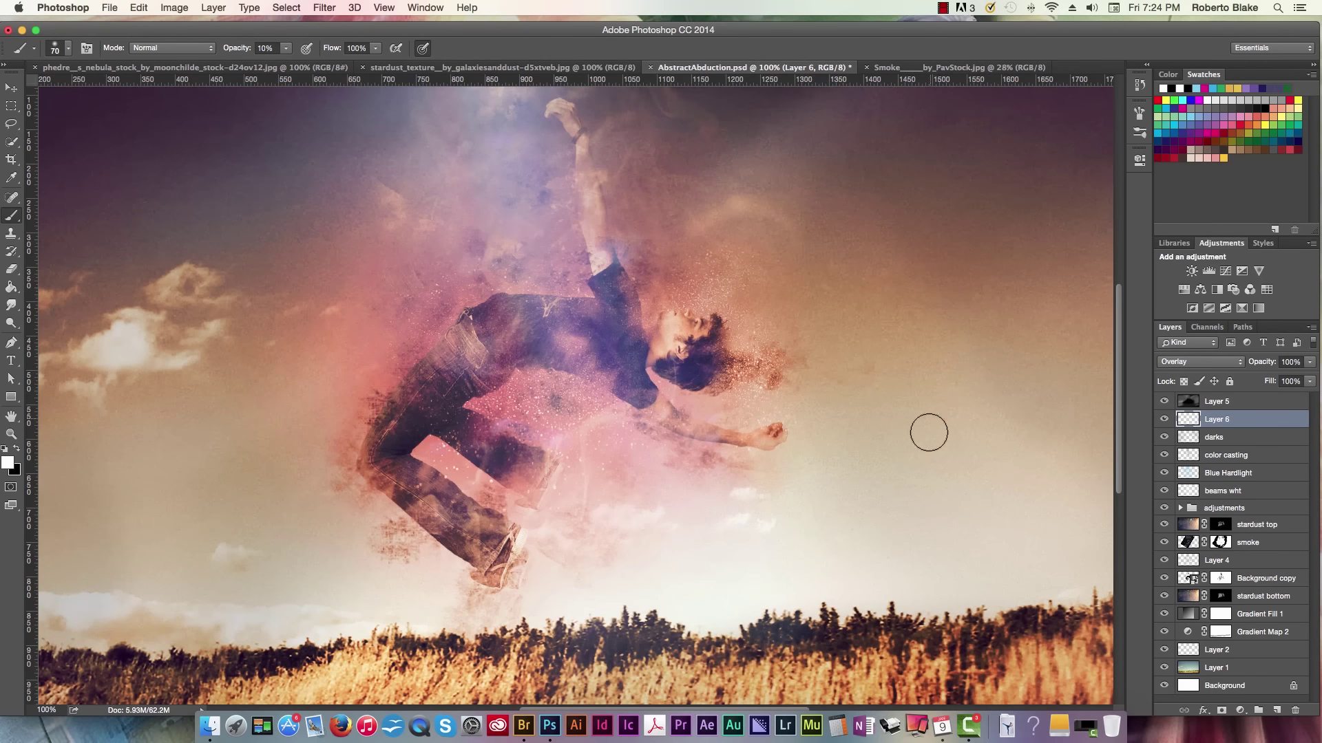
{"action": "key", "text": "super+minus"}
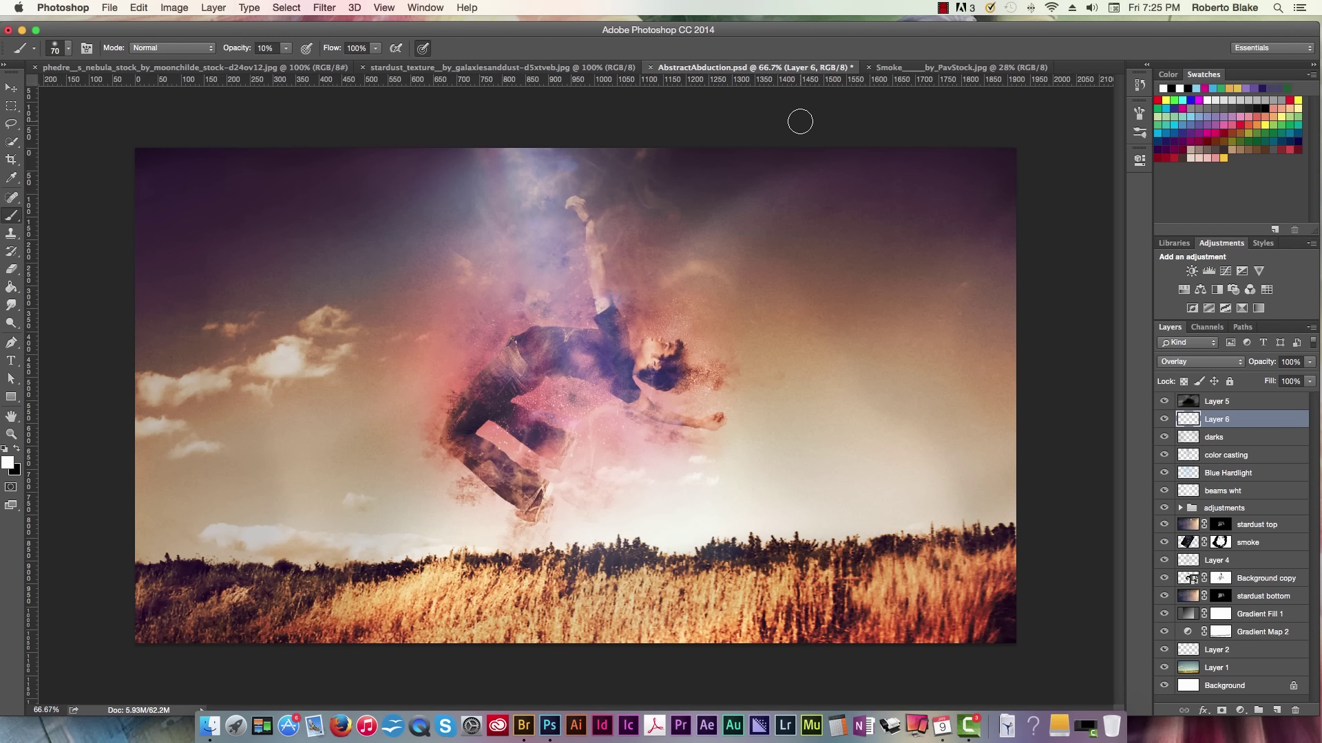
Rename Layer 6 as "overlay"
{"action": "double_click", "coordinate": [1216, 419]}
{"action": "type", "text": "overlay"}
{"action": "key", "text": "Return"}
Group the layers from Layer 5 down to beams wht and name the group "painting with light"
{"action": "left_click", "coordinate": [1239, 402]}
{"action": "left_click", "coordinate": [1223, 491], "text": "shift"}
{"action": "key", "text": "super+g"}
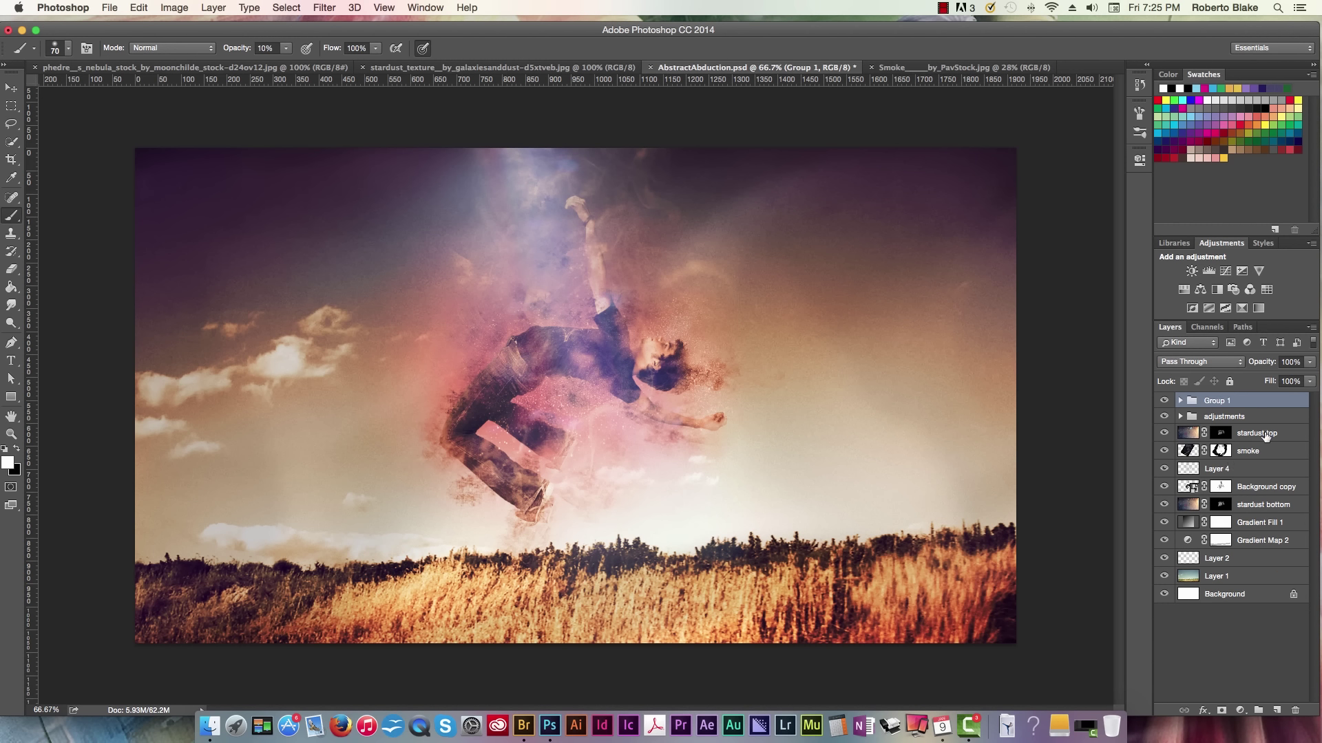
{"action": "double_click", "coordinate": [1219, 401]}
{"action": "type", "text": "painting with light"}
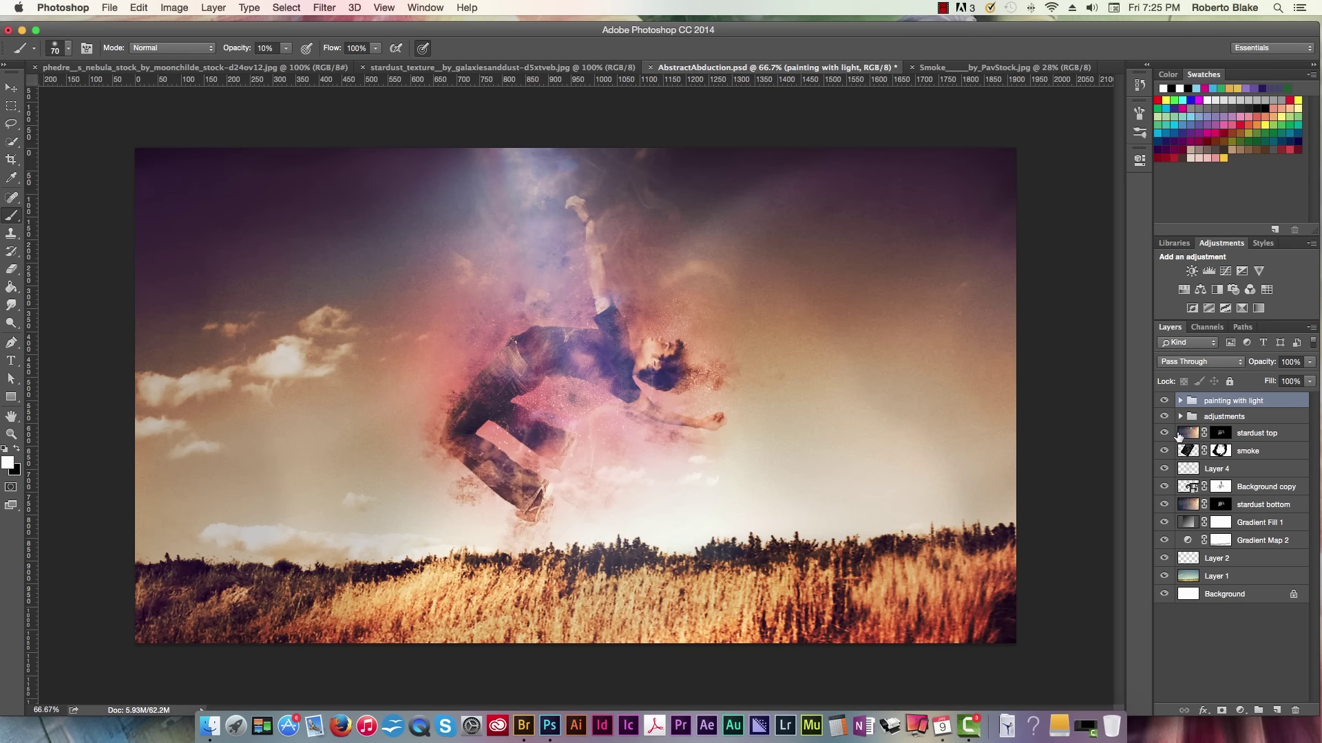
{"action": "key", "text": "Return"}
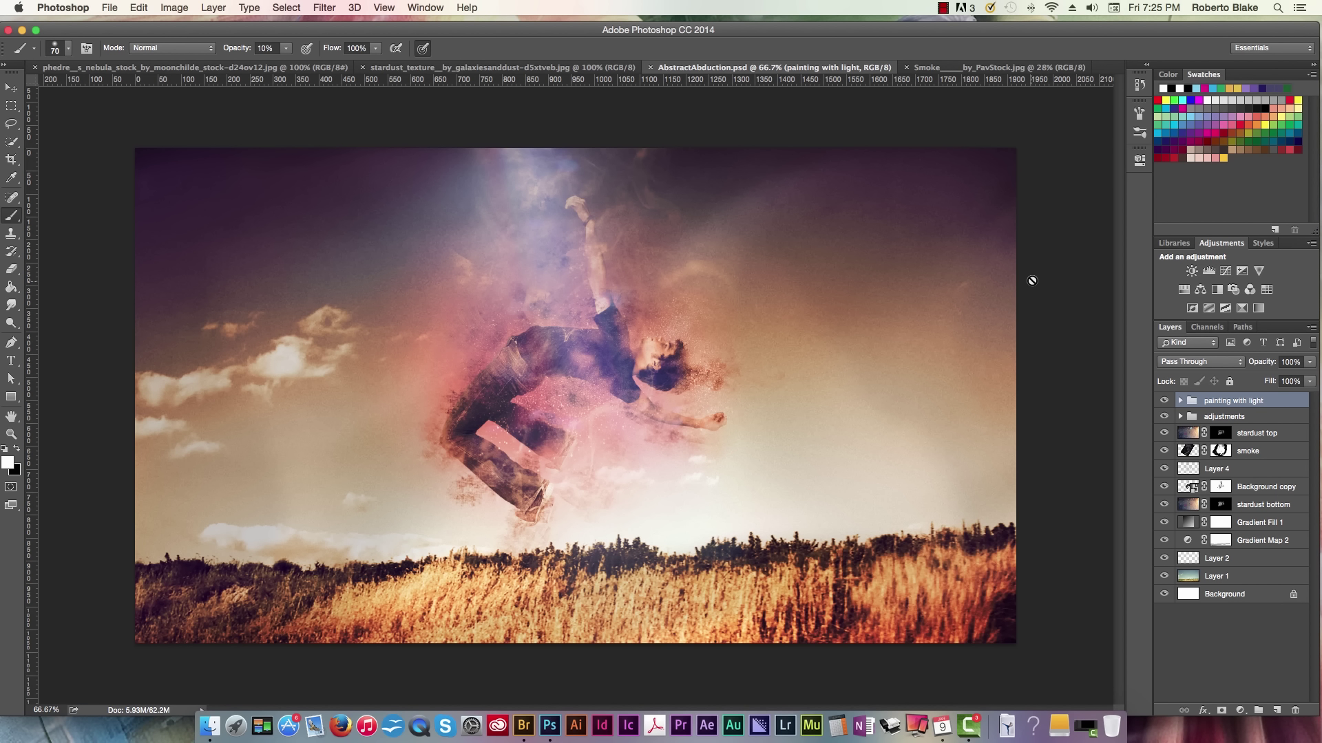